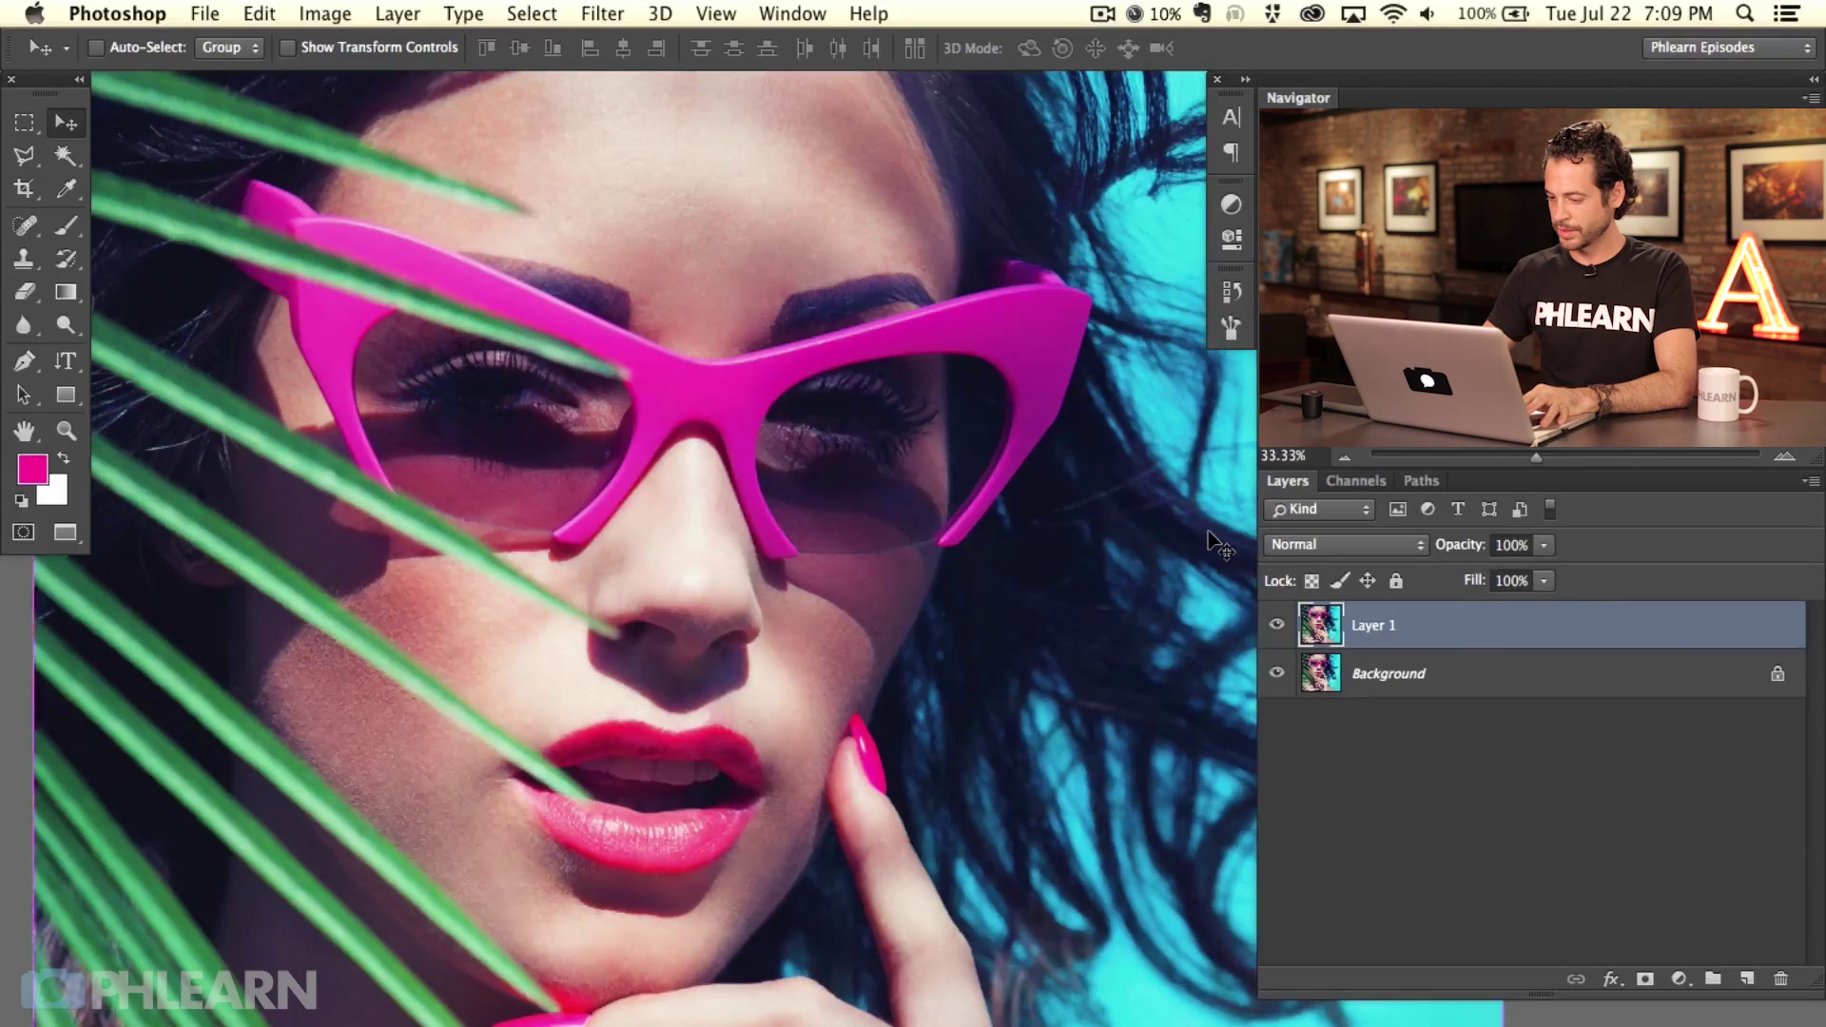
Step: Move Layer 1 around with the Move tool, leaving it offset down and to the right of the Background image
left_click_drag(1037, 455, 779, 571)
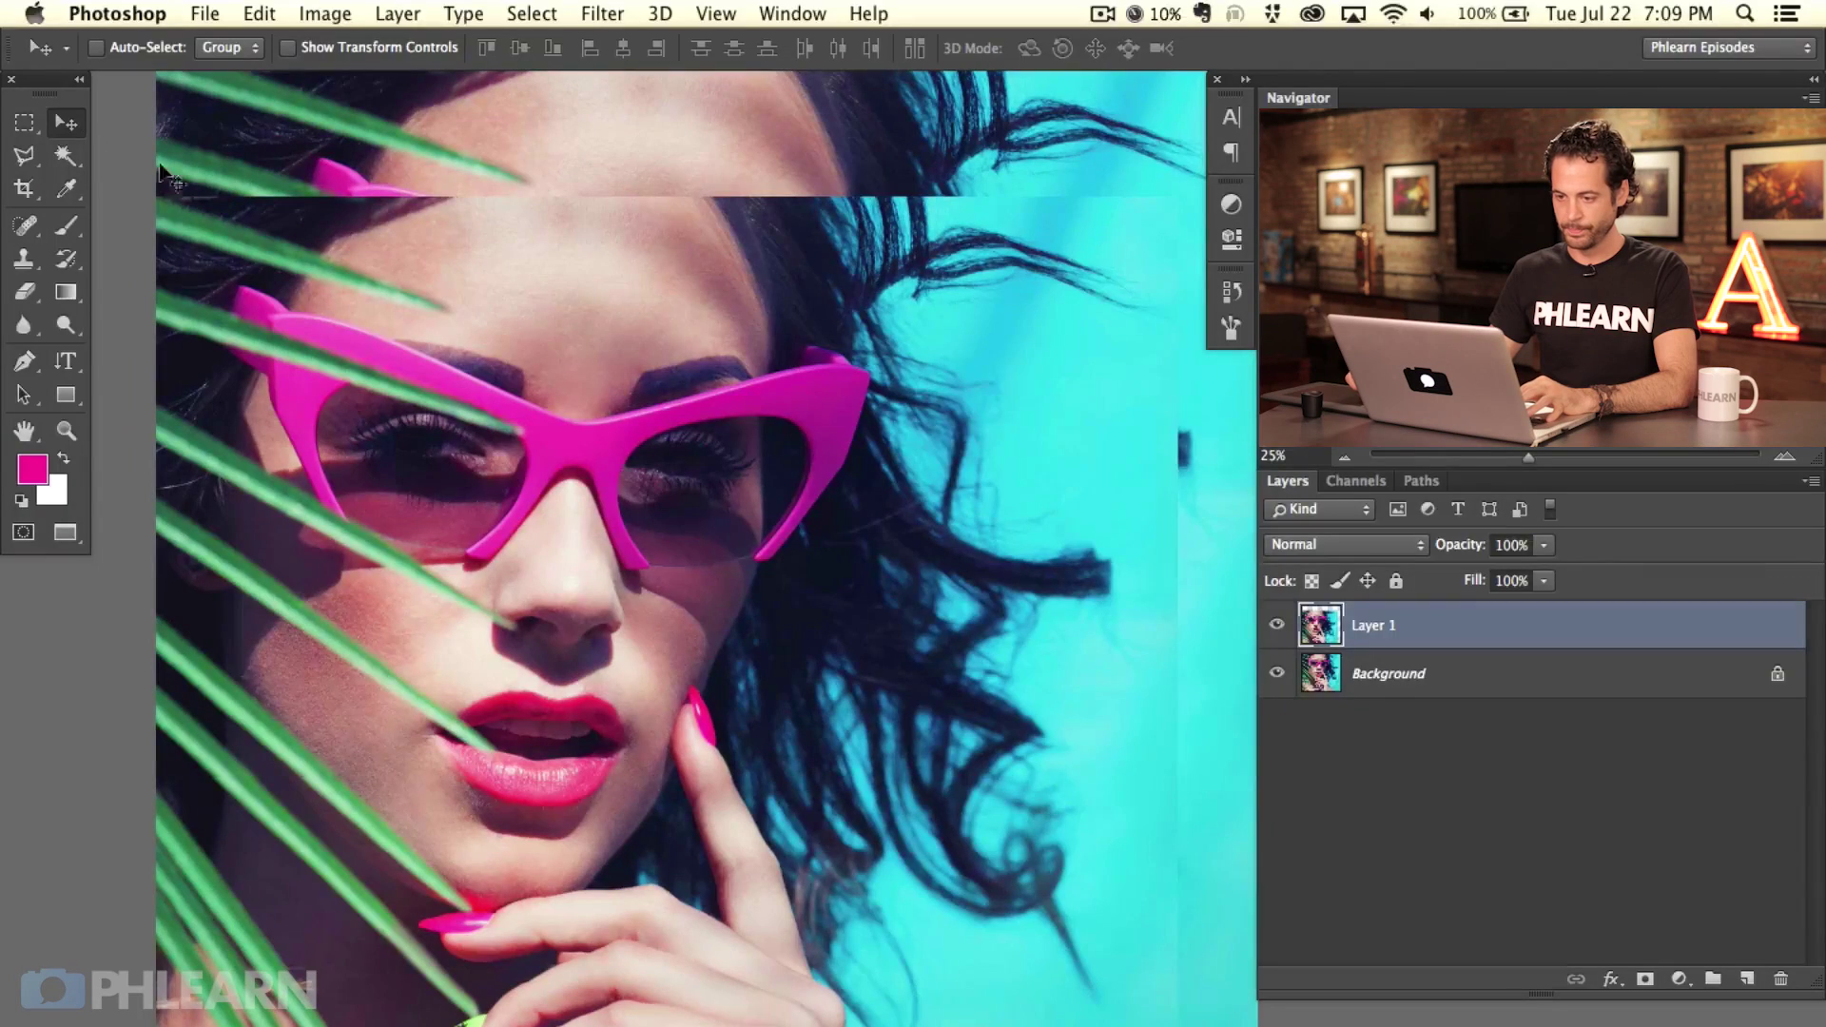
left_click_drag(590, 595, 762, 459)
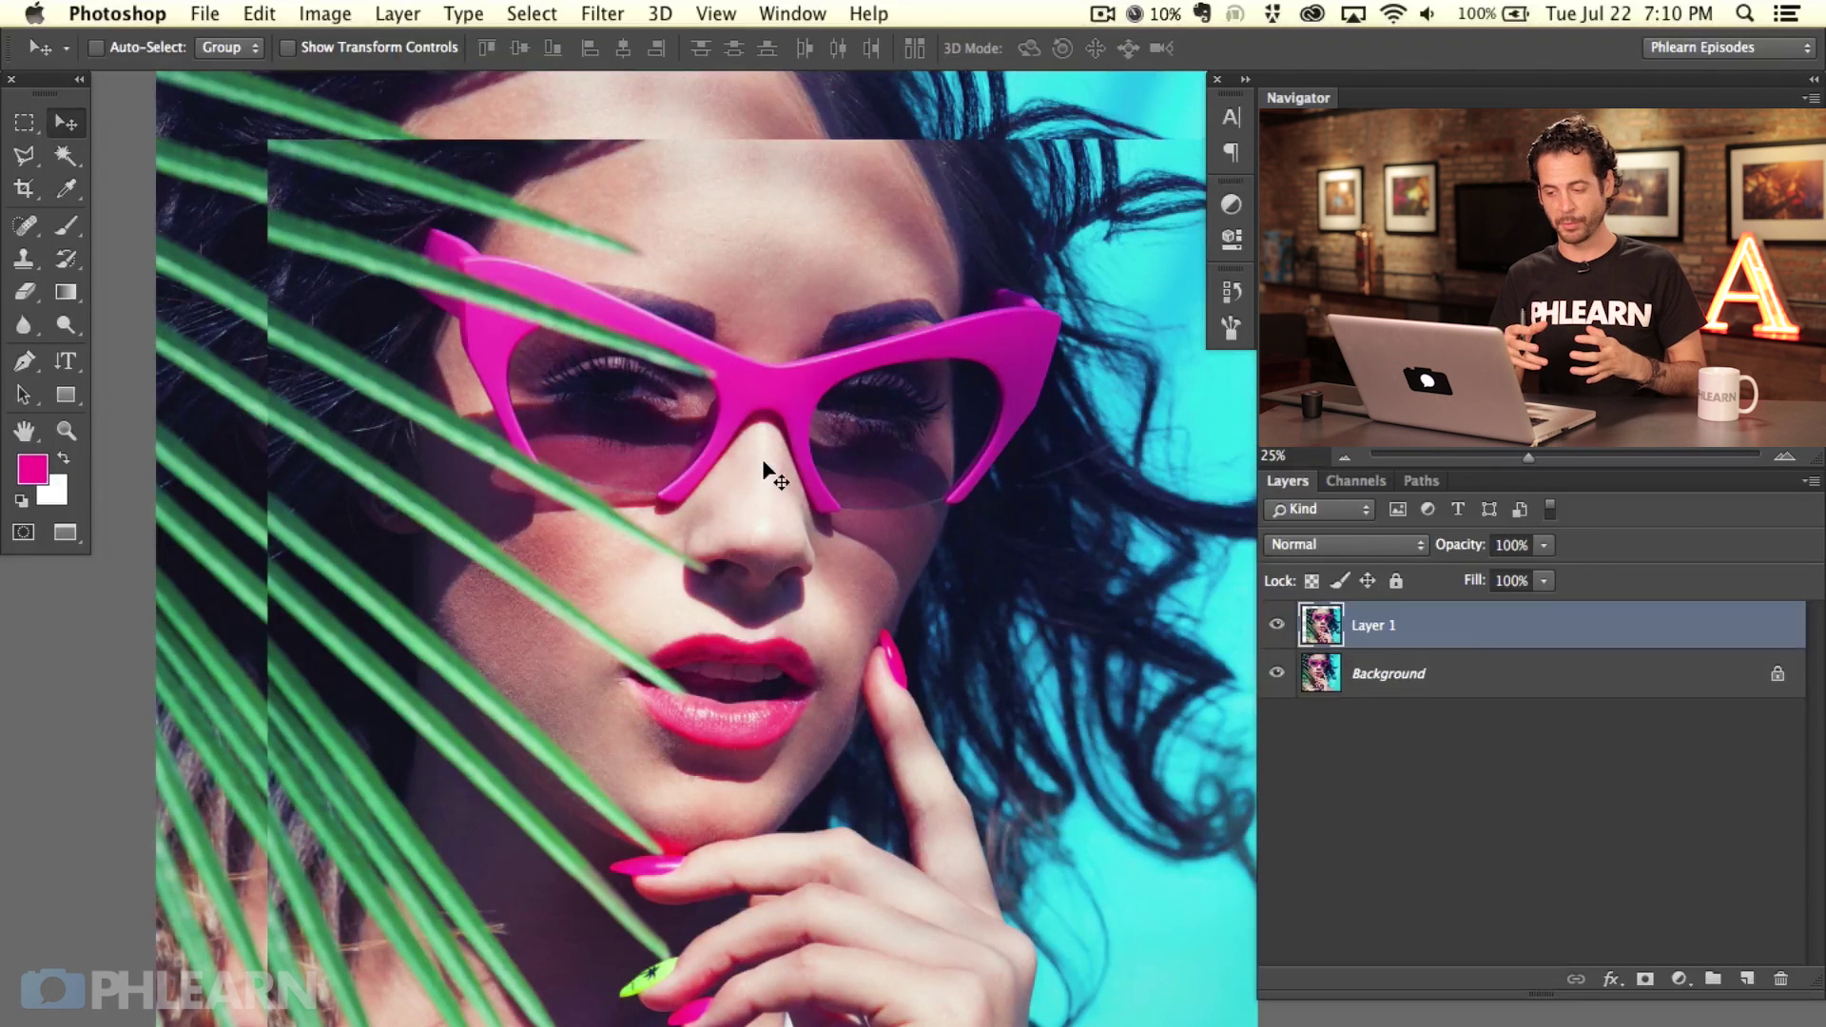
left_click_drag(662, 420, 681, 406)
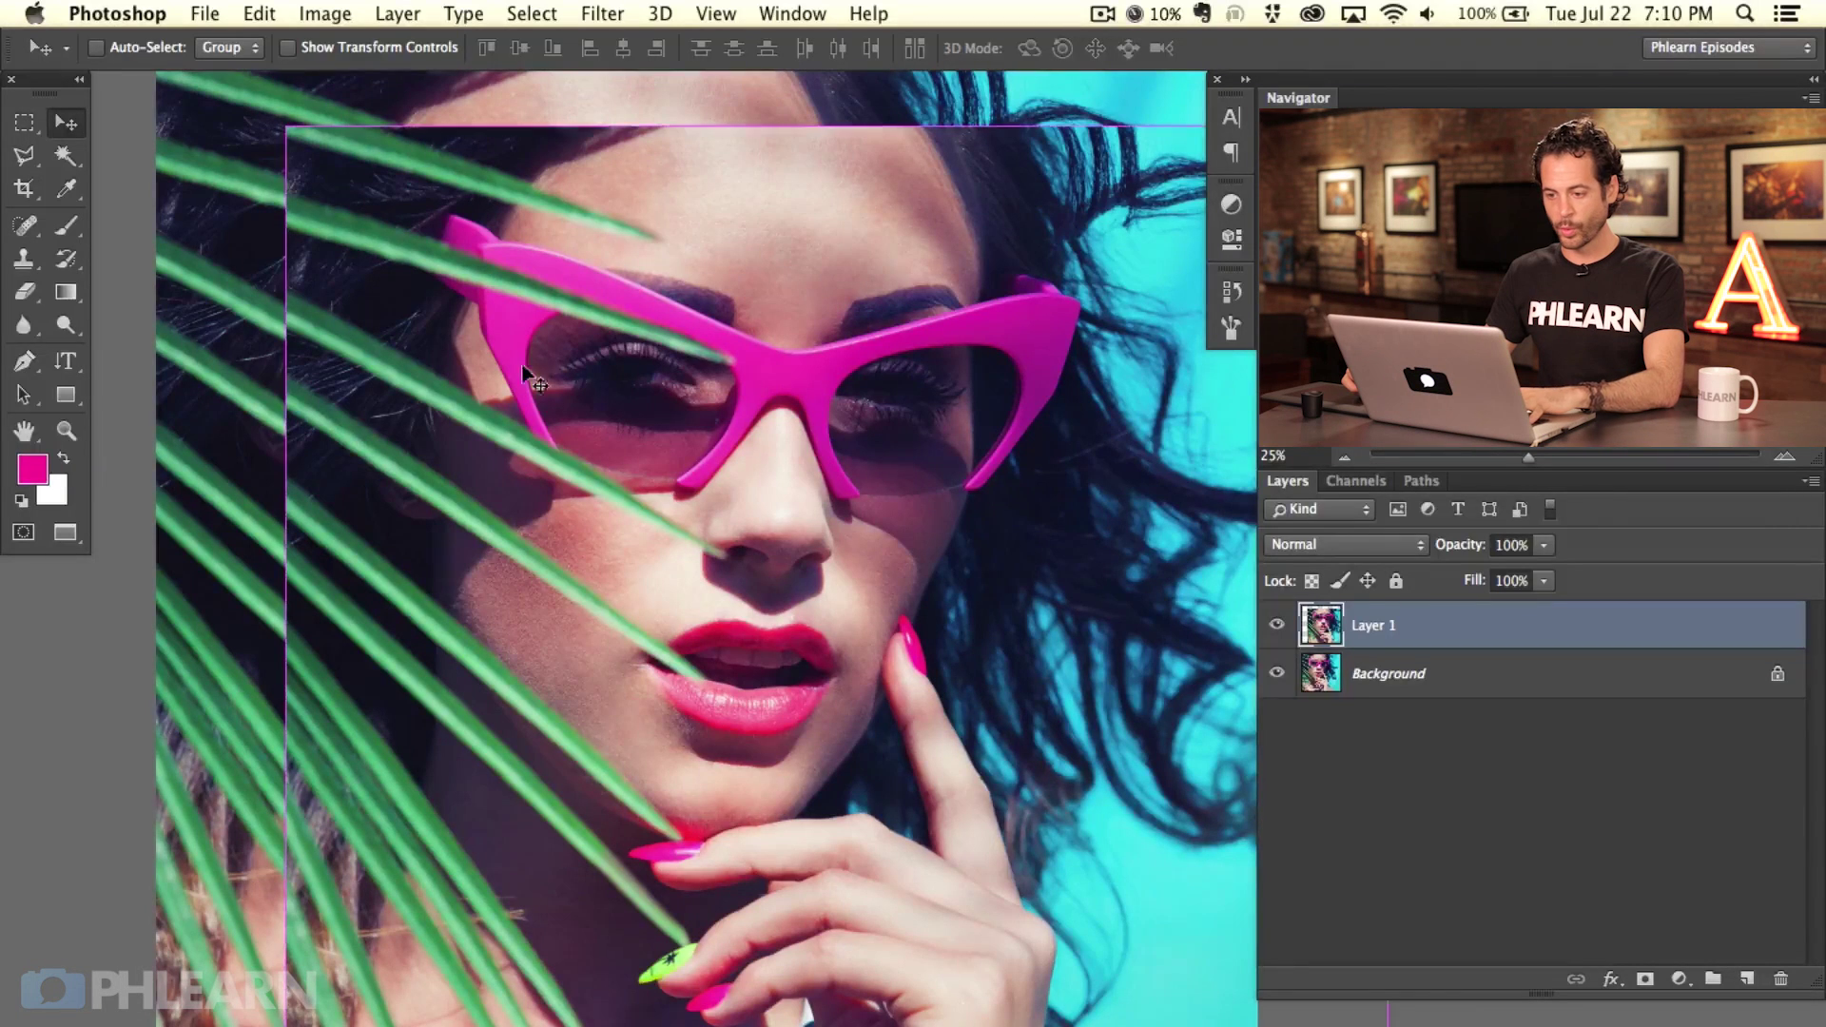
key("super+t")
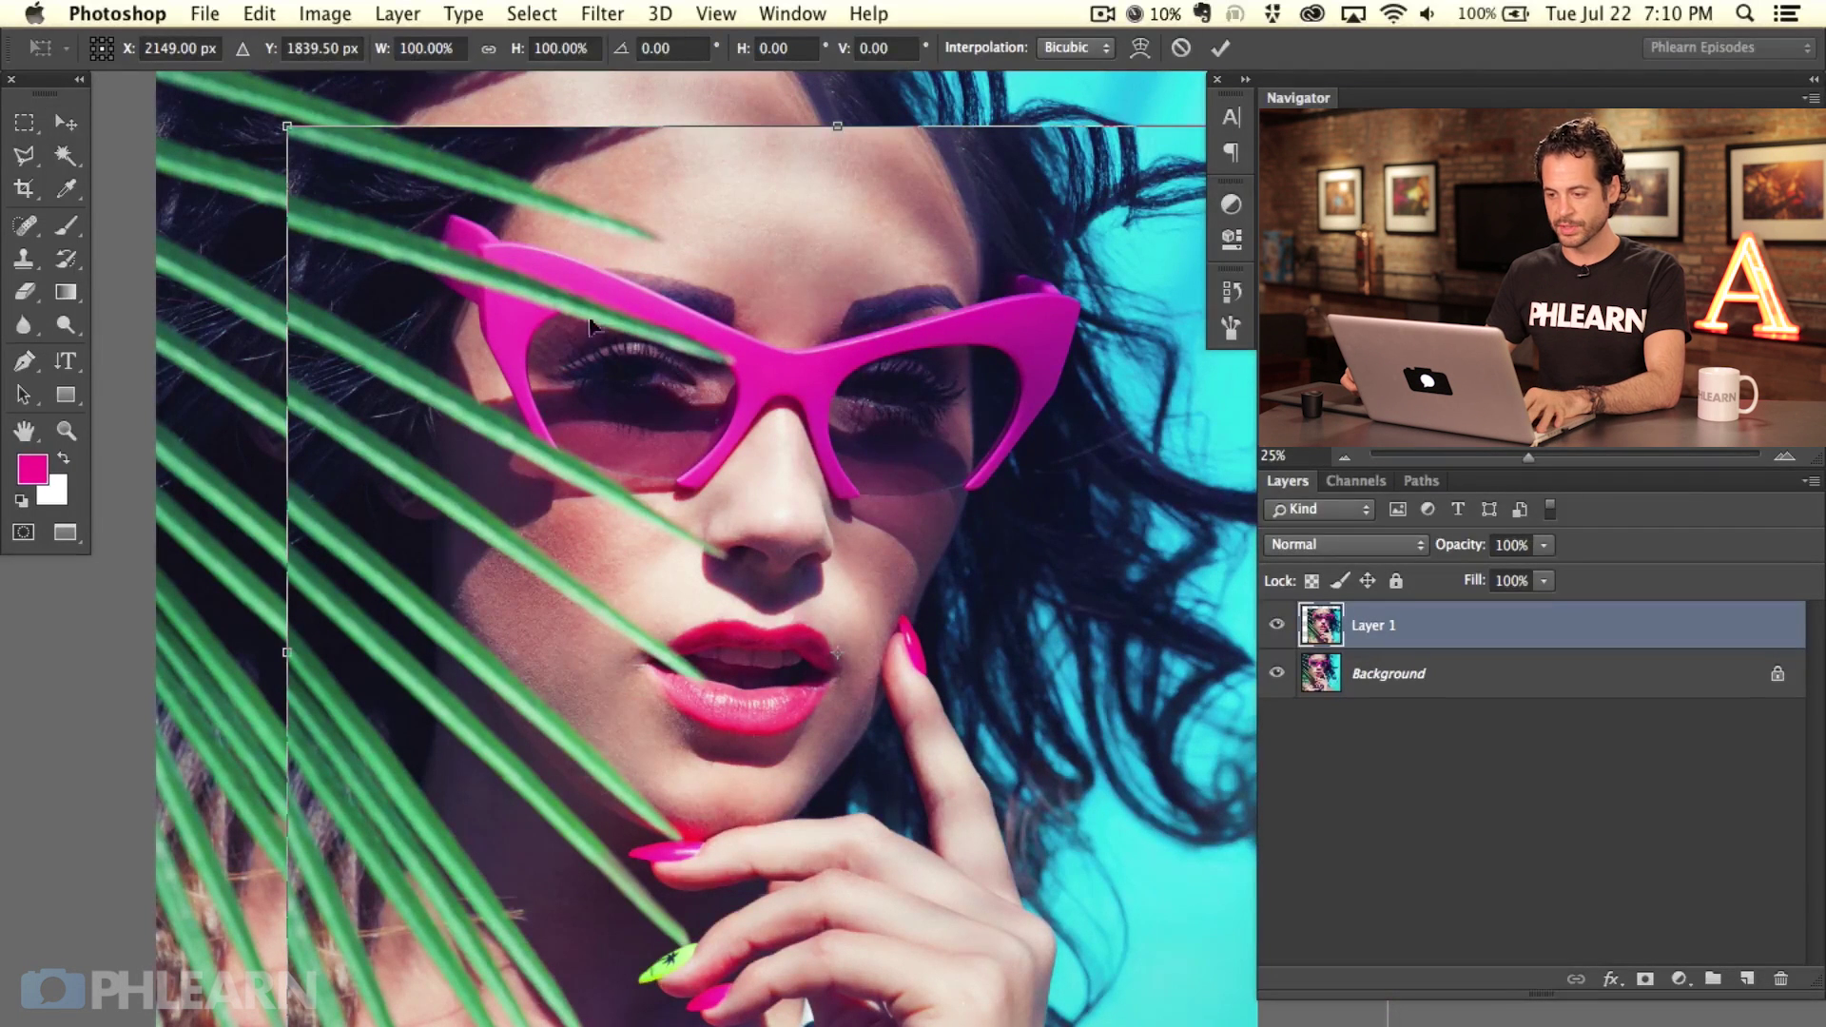
key("Return")
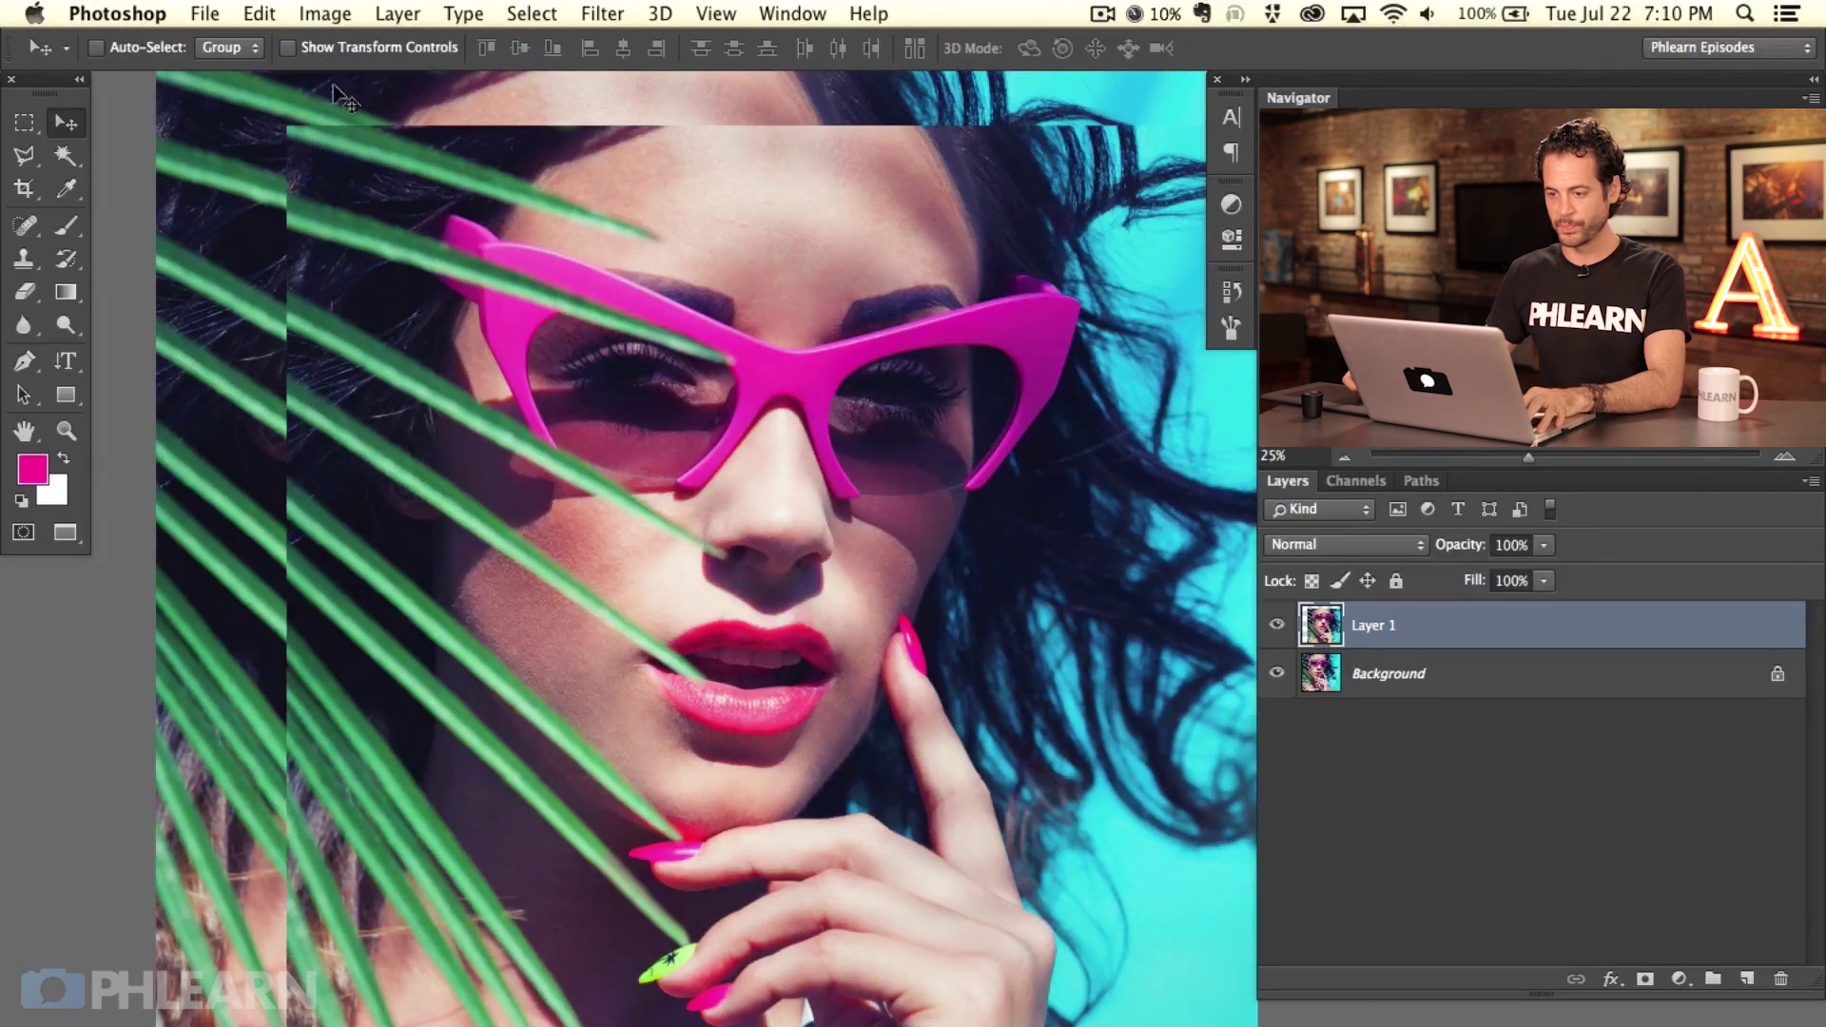
Step: Show the transform controls, try moving and scaling Layer 1 with them, cancel the scaling, and hide the controls again
left_click(286, 48)
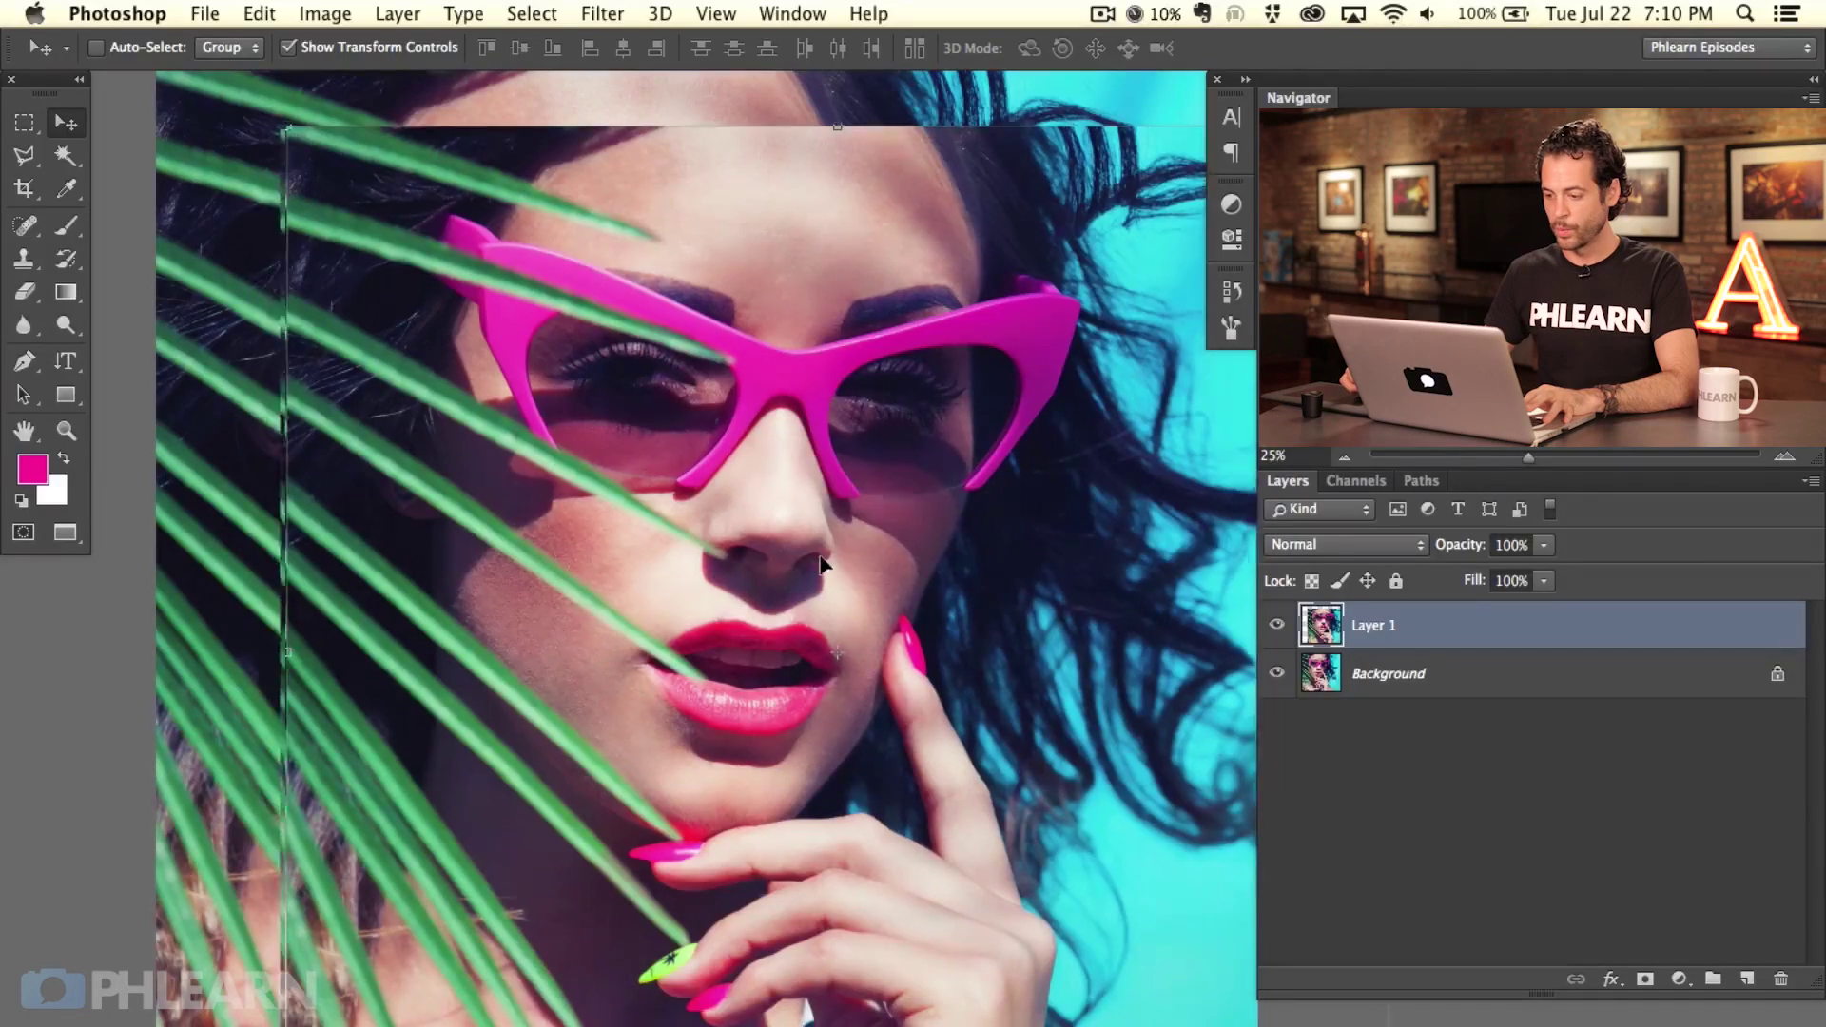
left_click_drag(382, 222, 342, 247)
left_click_drag(244, 154, 285, 214)
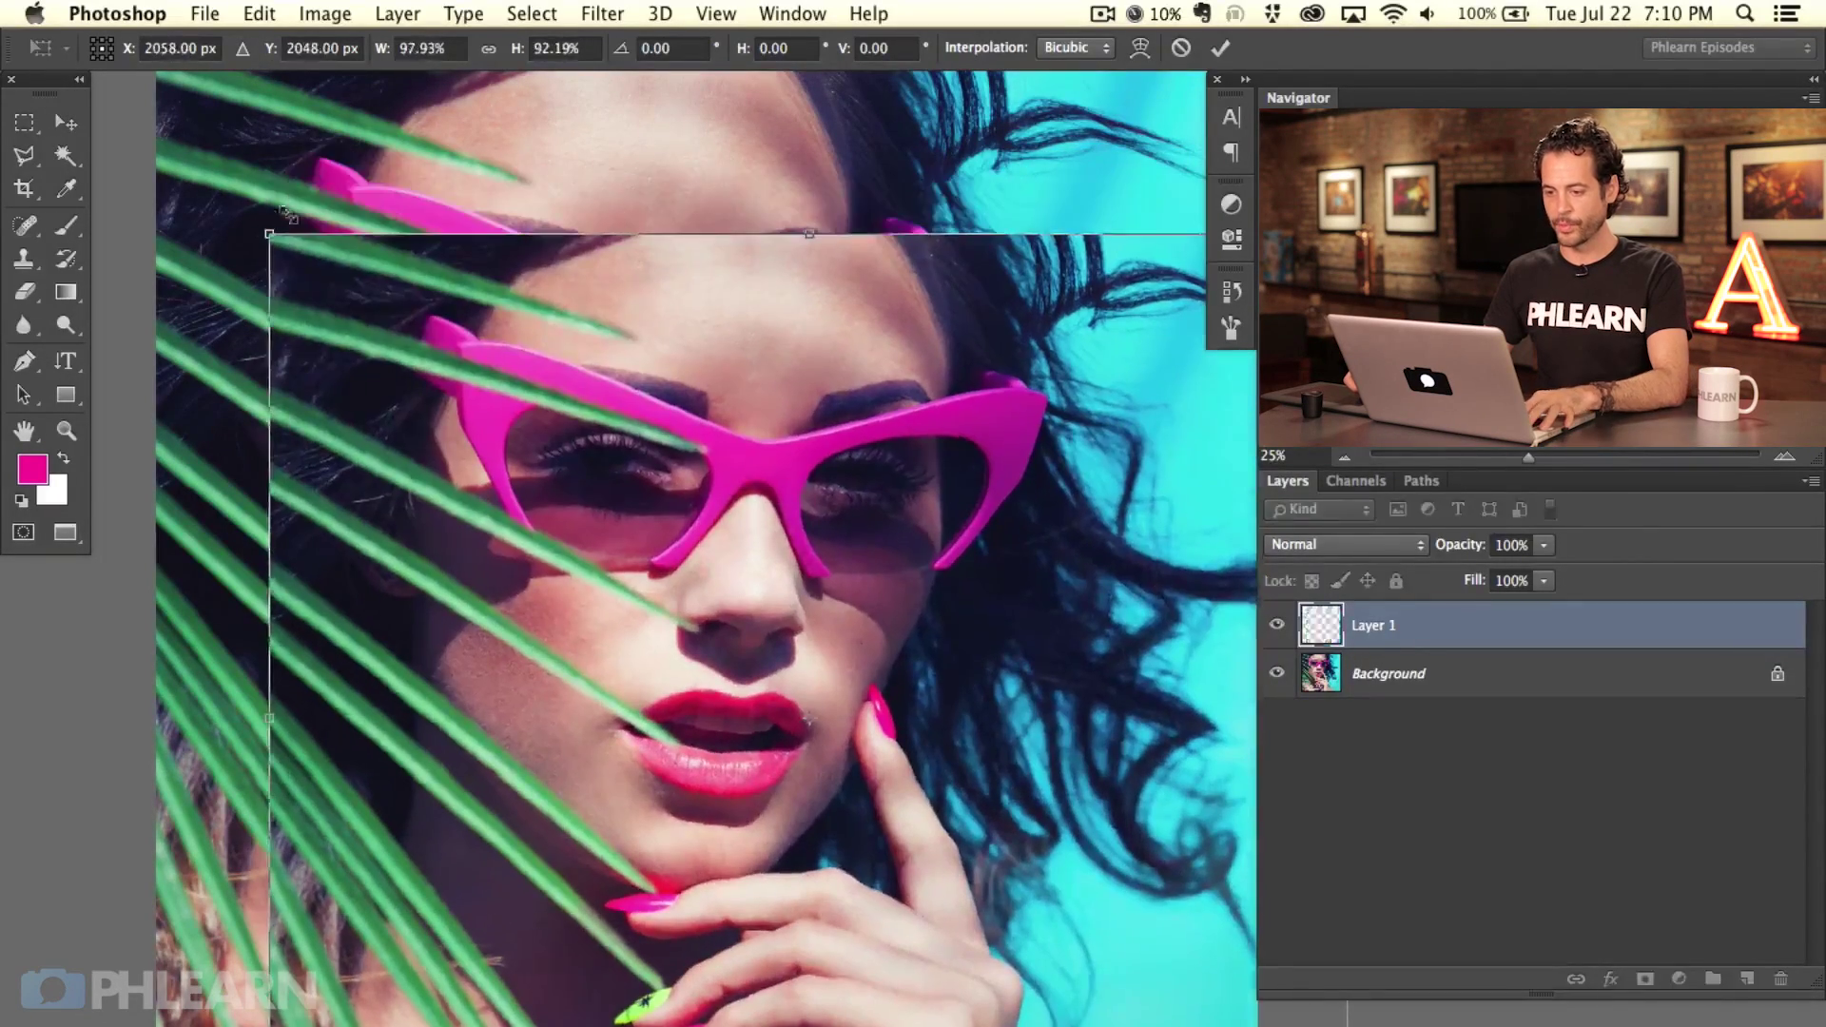
key("Escape")
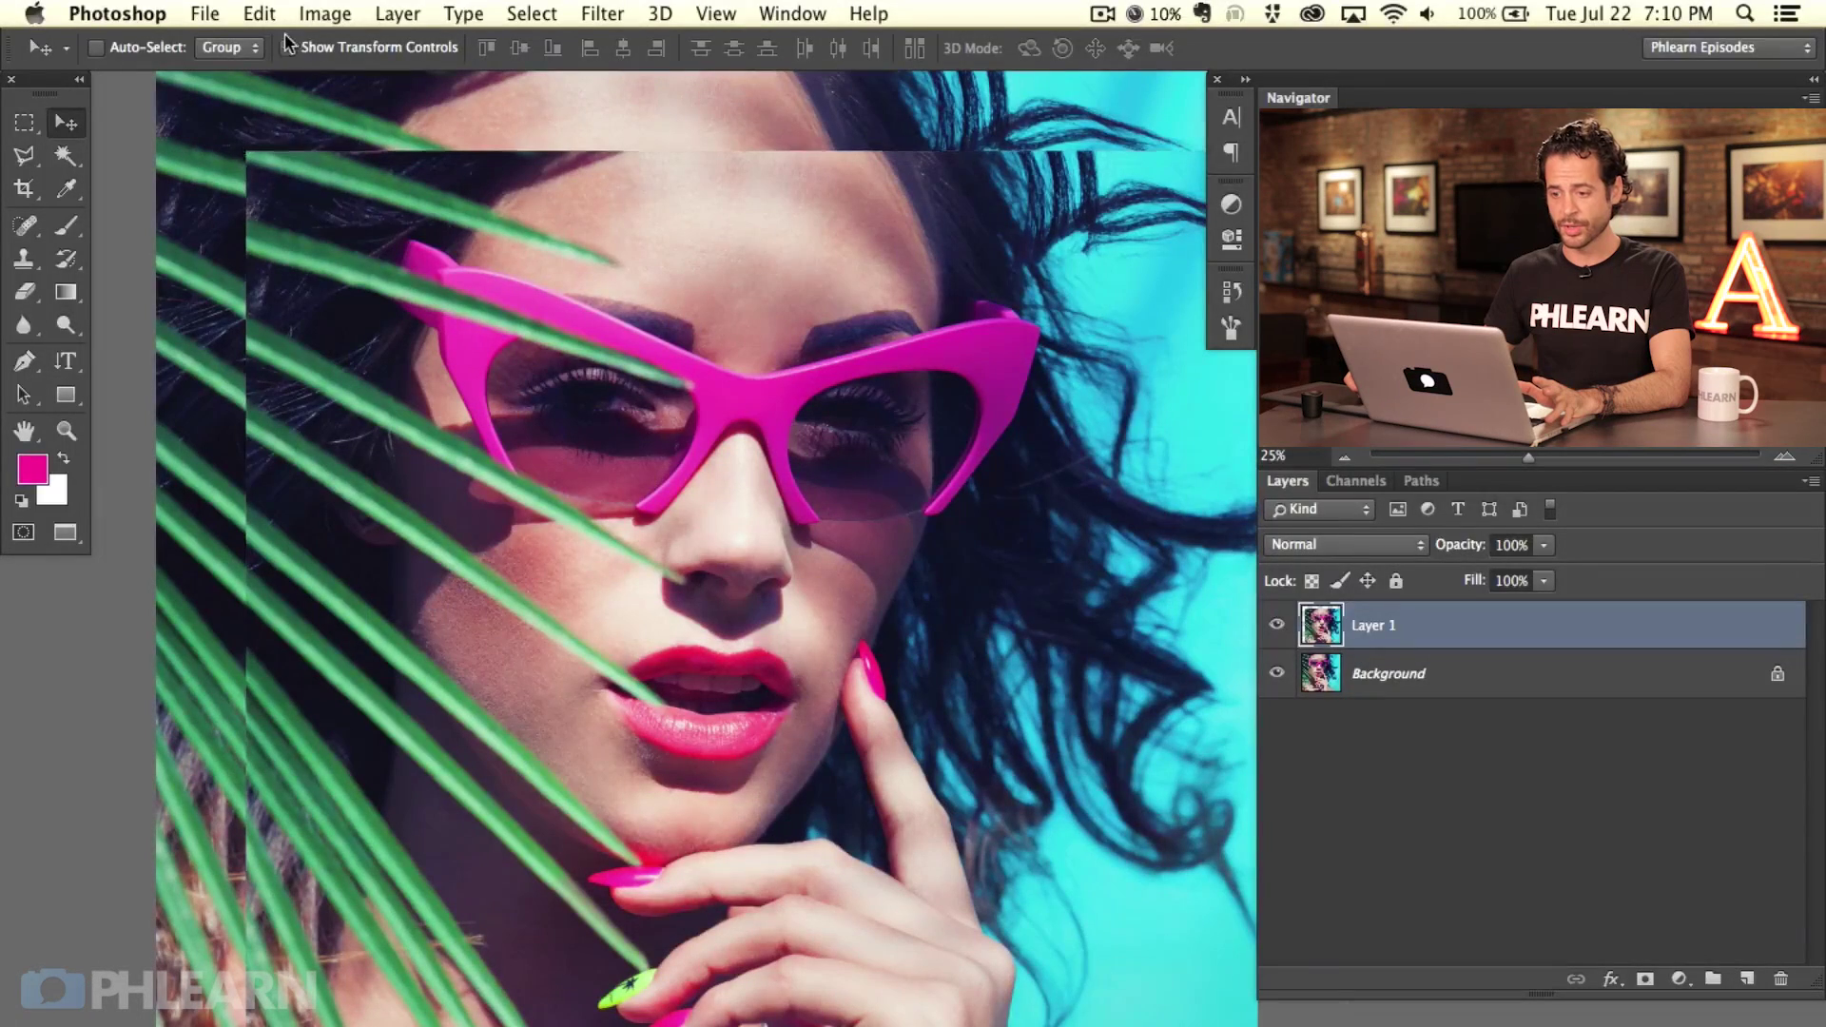
left_click_drag(252, 151, 437, 204)
key("Escape")
left_click(306, 49)
Step: Move Layer 1 up and to the left, and free transform it with linked proportions to 55% width and height
left_click_drag(568, 477, 561, 440)
key("super+t")
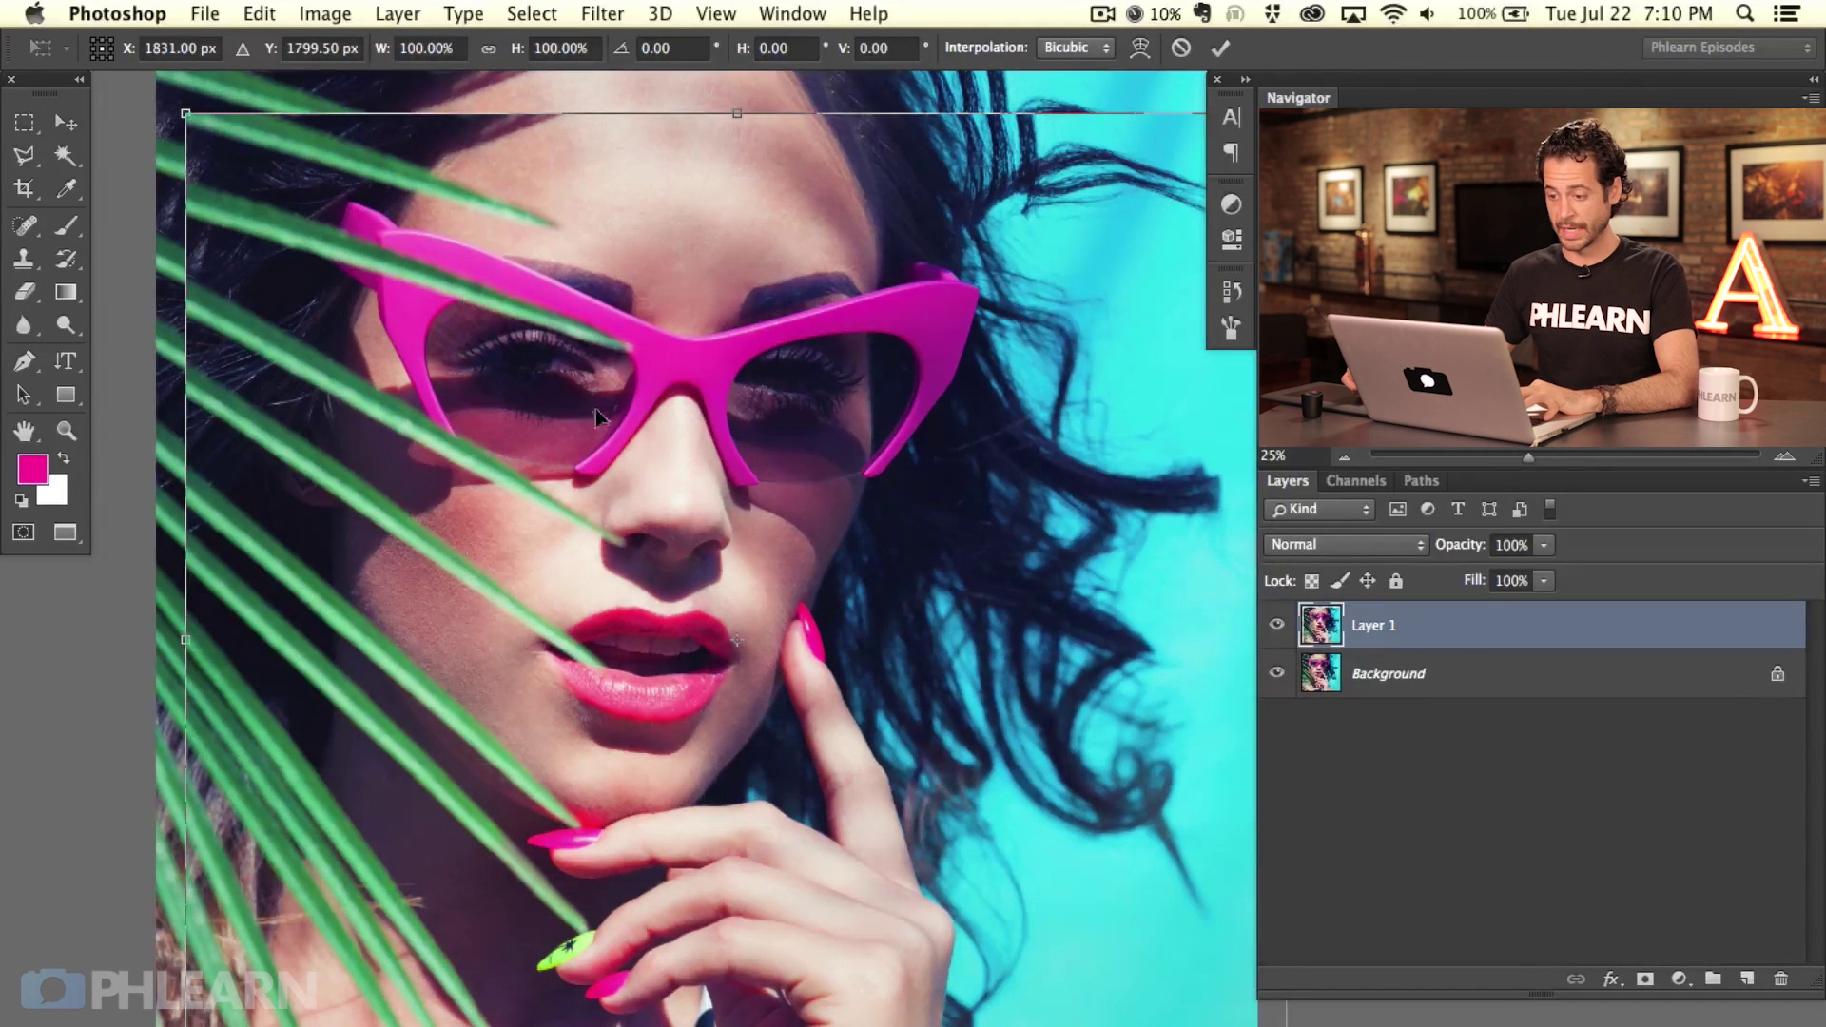
scroll(596, 409, "right", 3)
left_click_drag(466, 379, 533, 267)
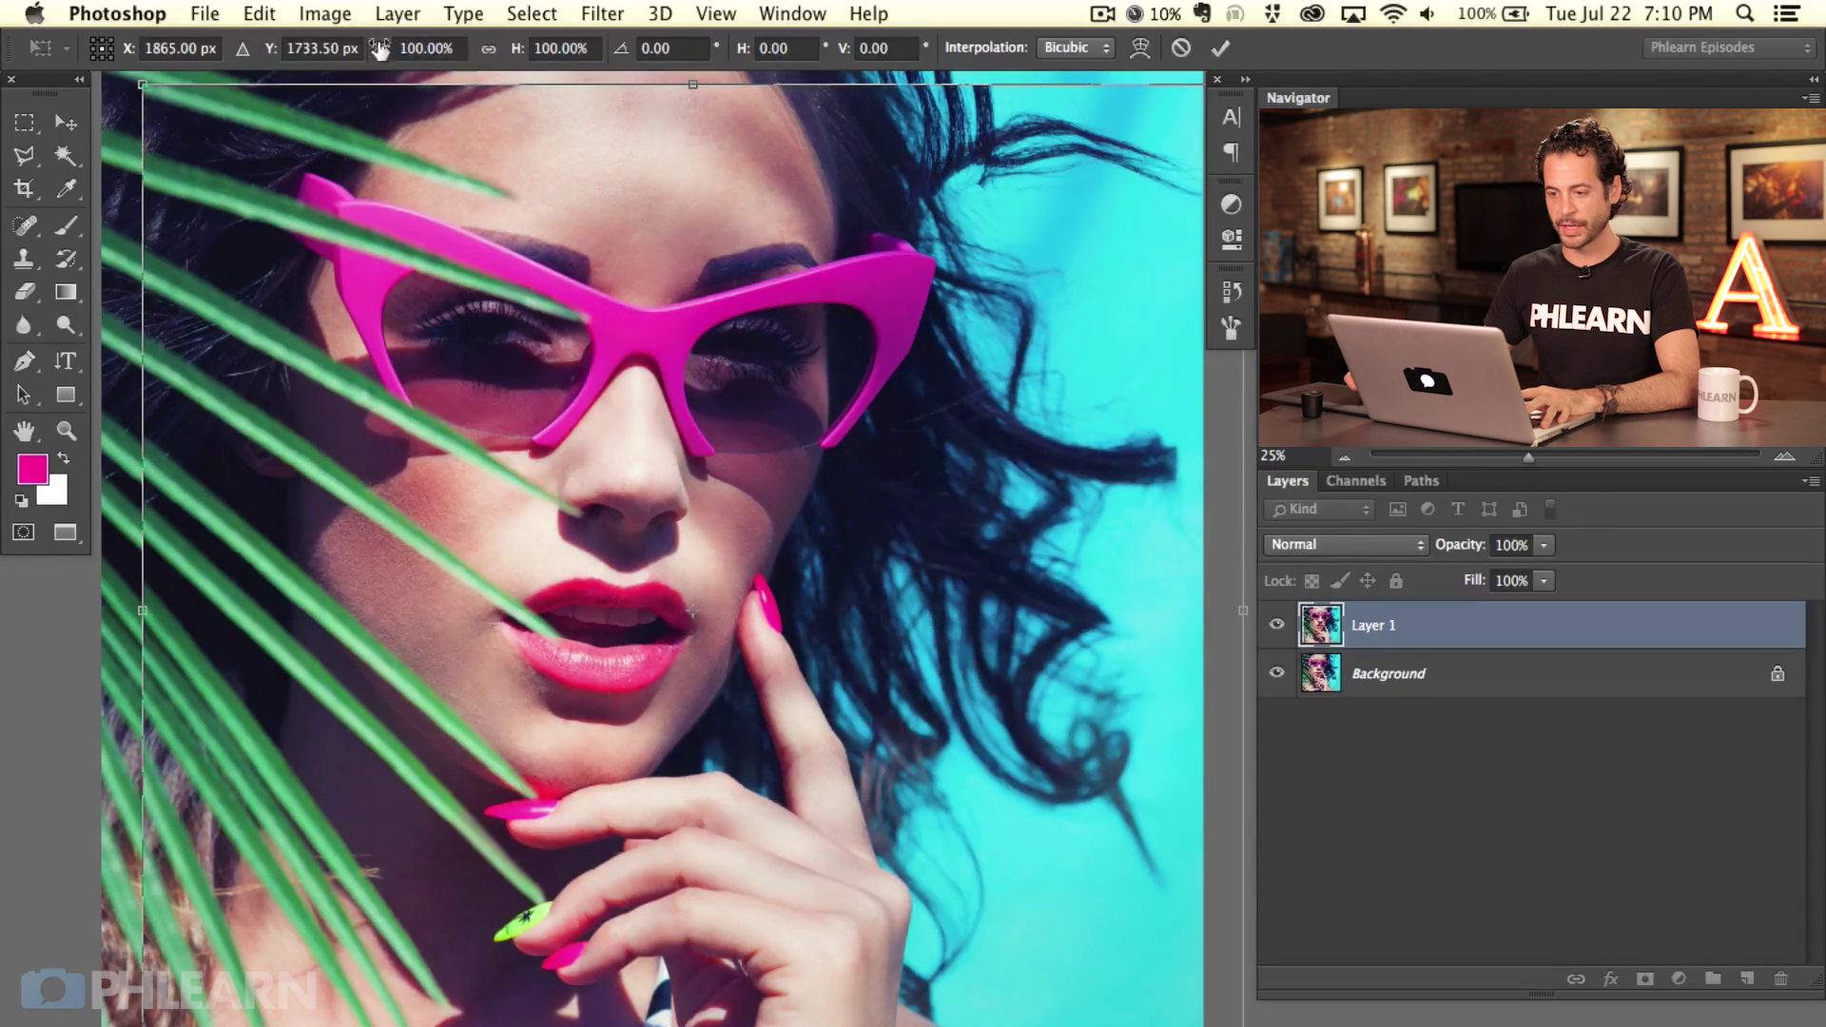
left_click(488, 49)
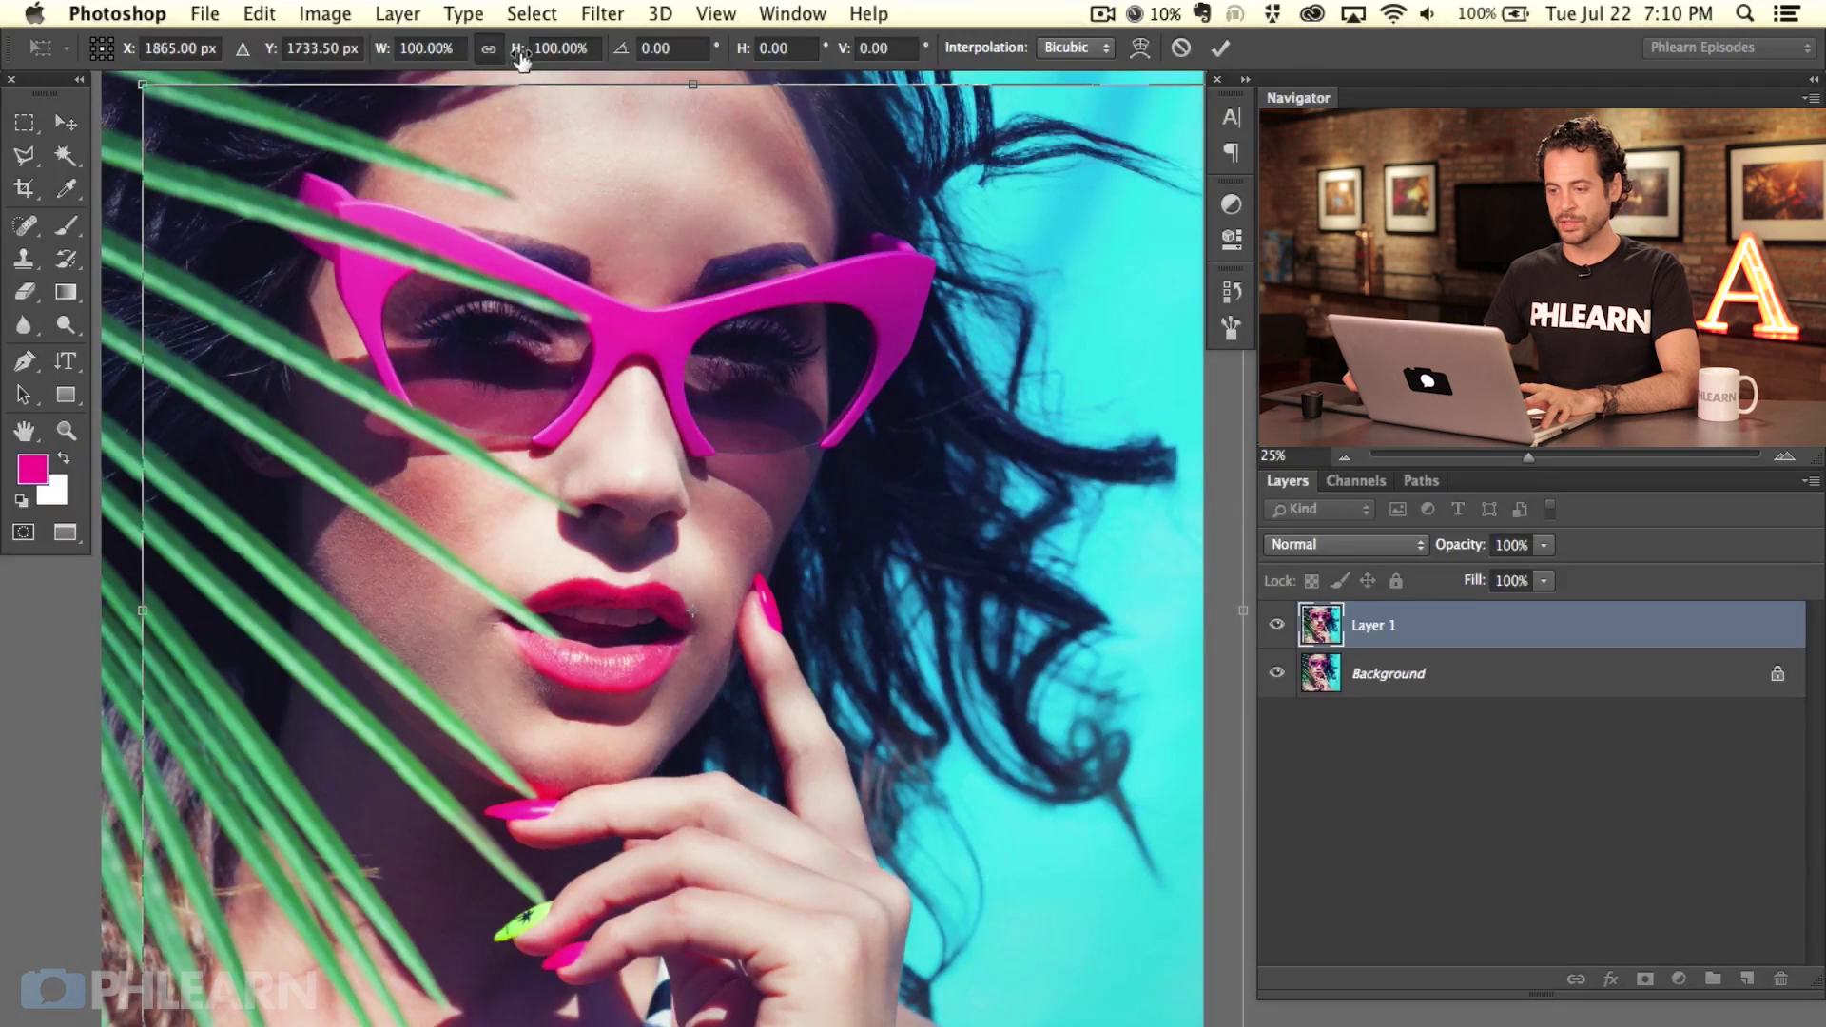
mouse_move(519, 55)
left_mouse_down()
mouse_move(464, 67)
mouse_move(489, 66)
left_mouse_up()
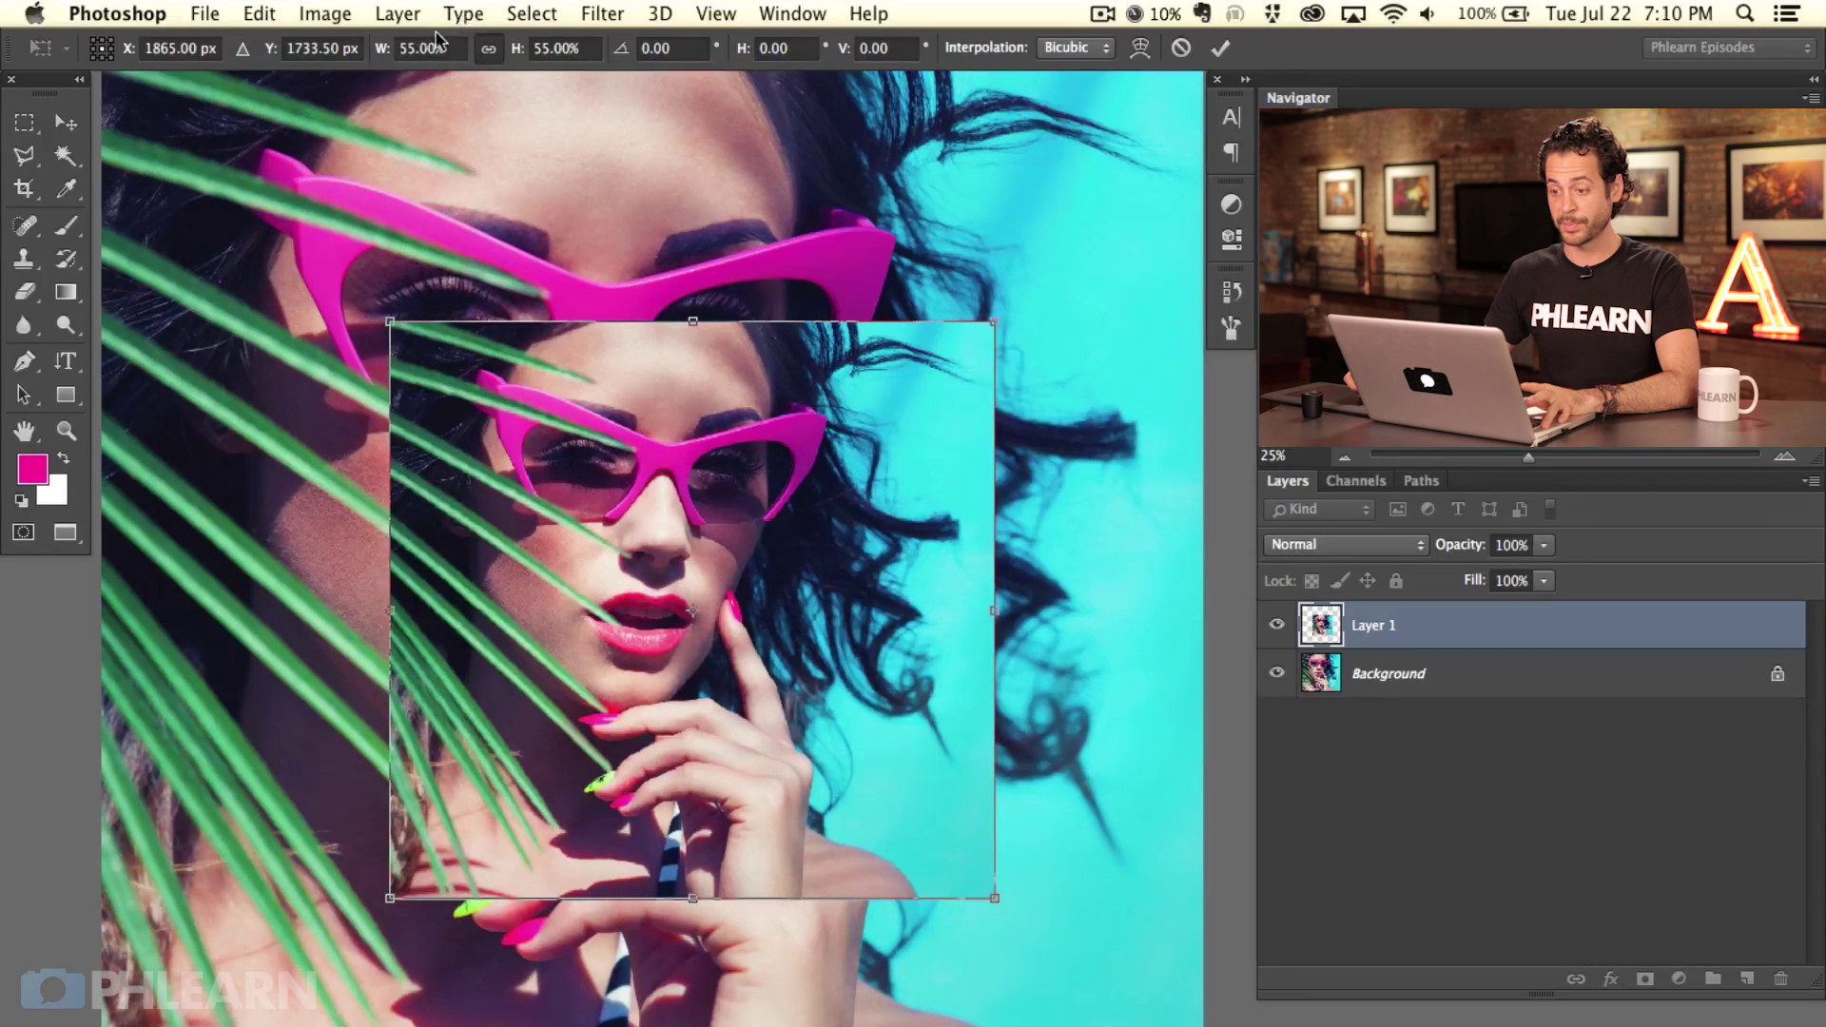
Step: With proportions linked, set the transformed layer's height to 300 px and its width to 500 px
left_click(578, 49)
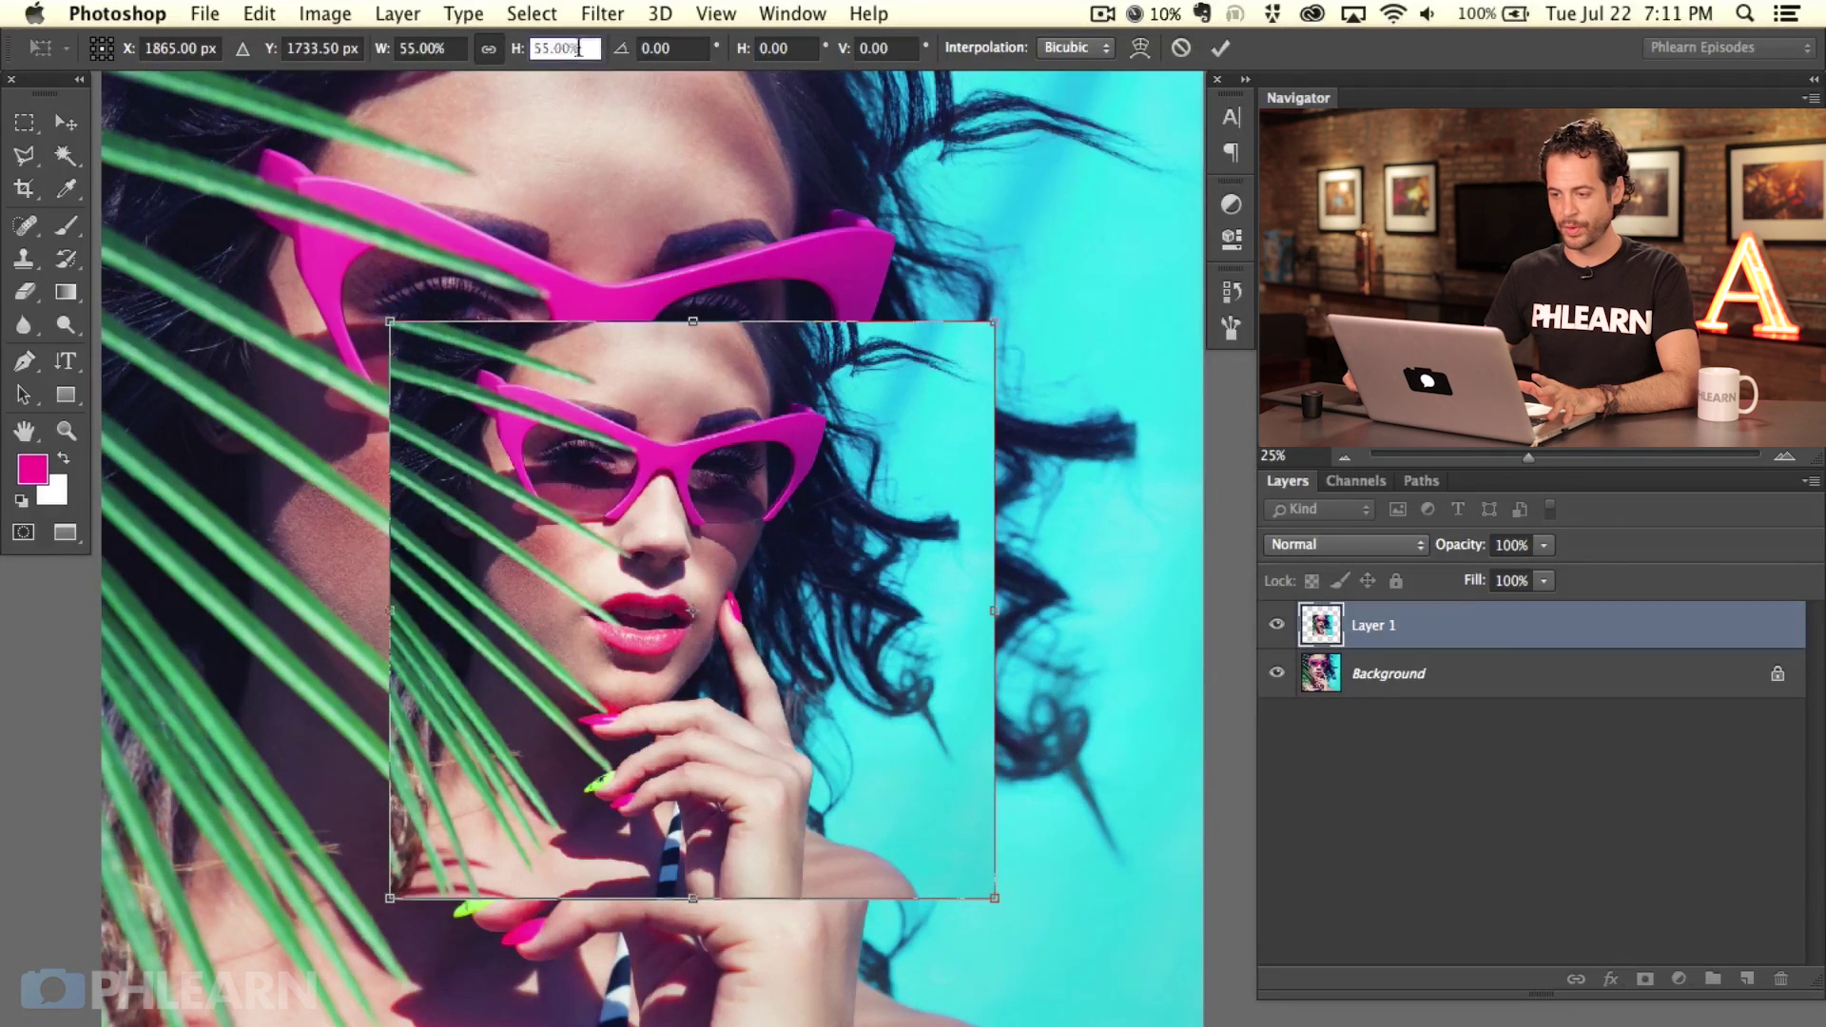
type("300")
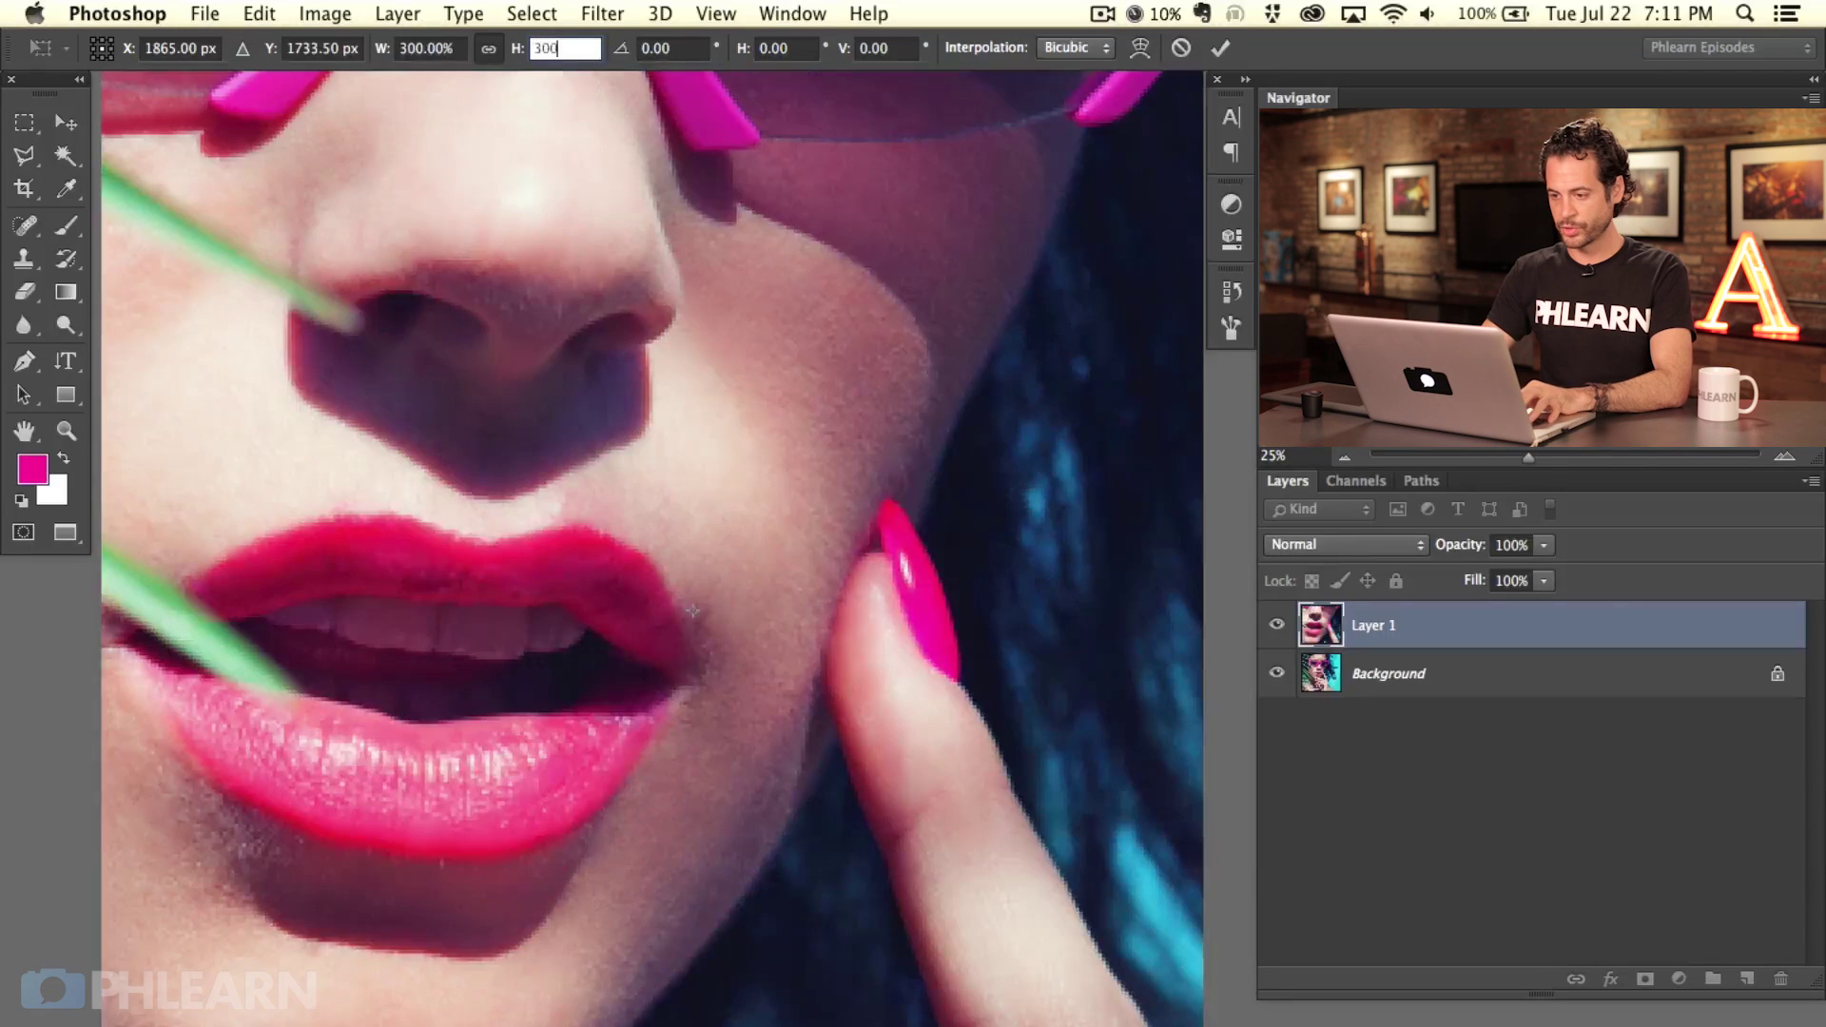
type("px")
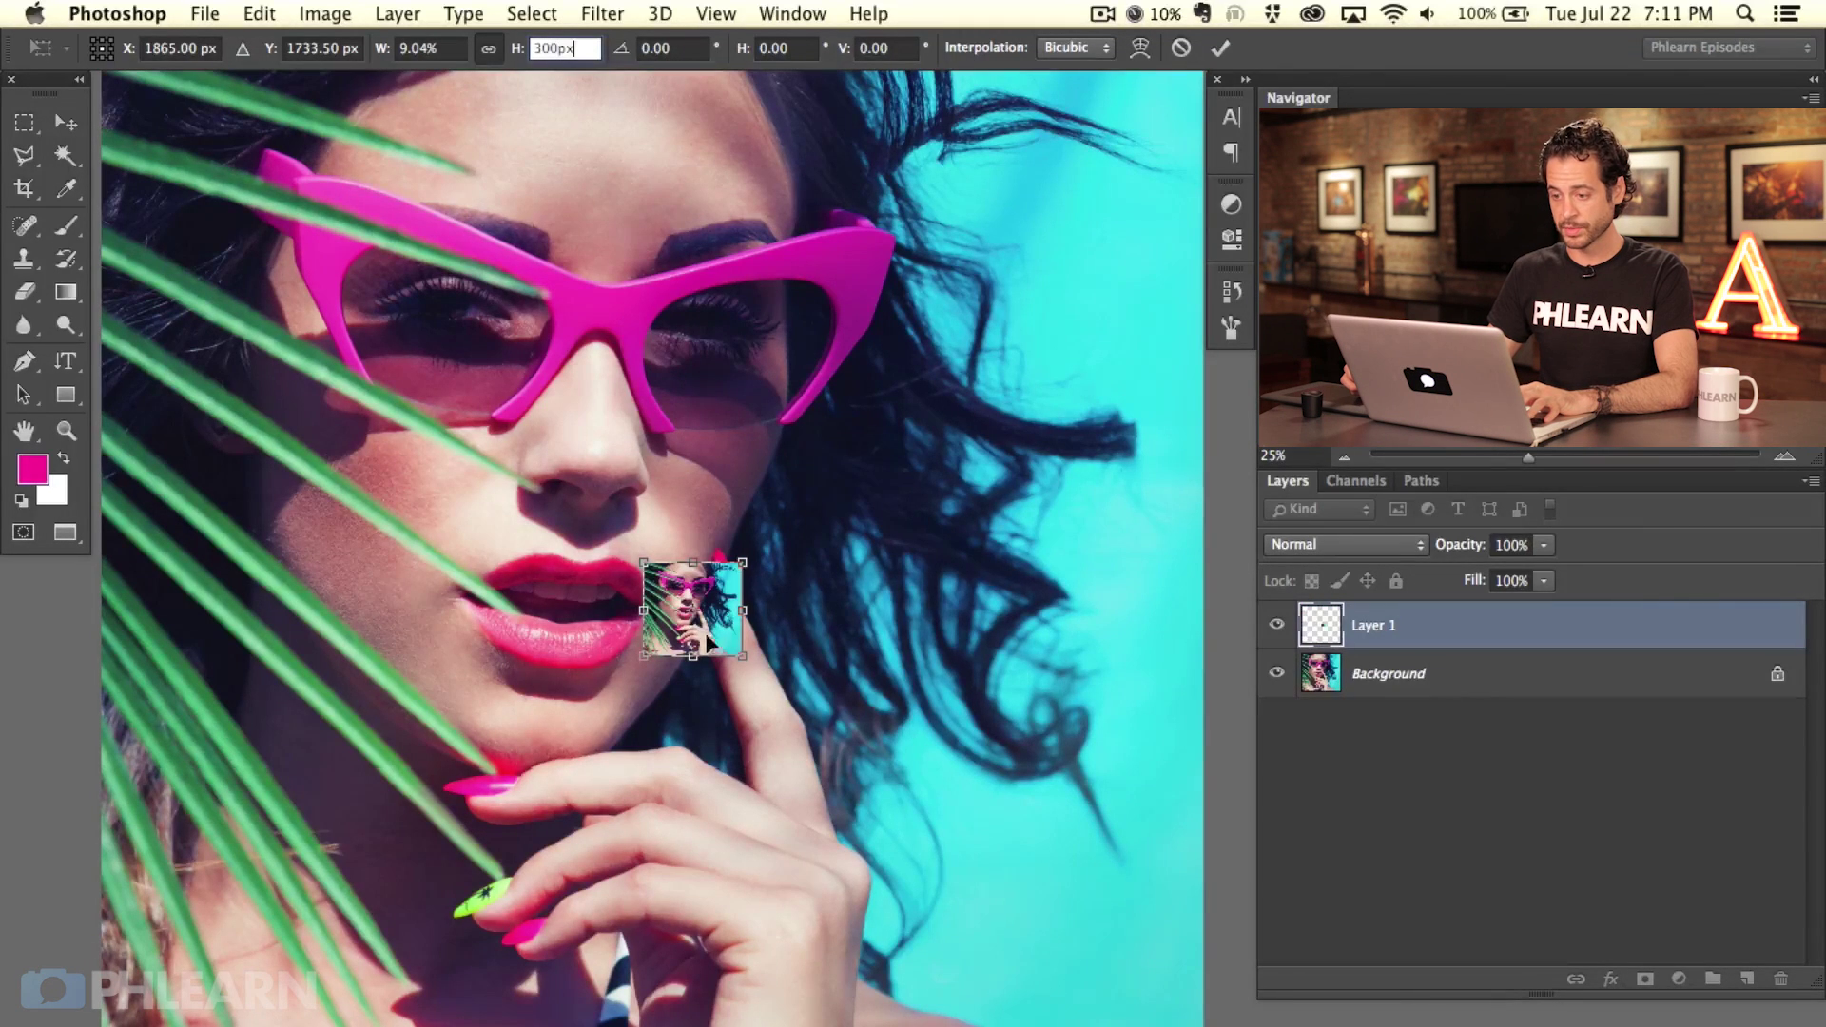
left_click(452, 44)
type("5")
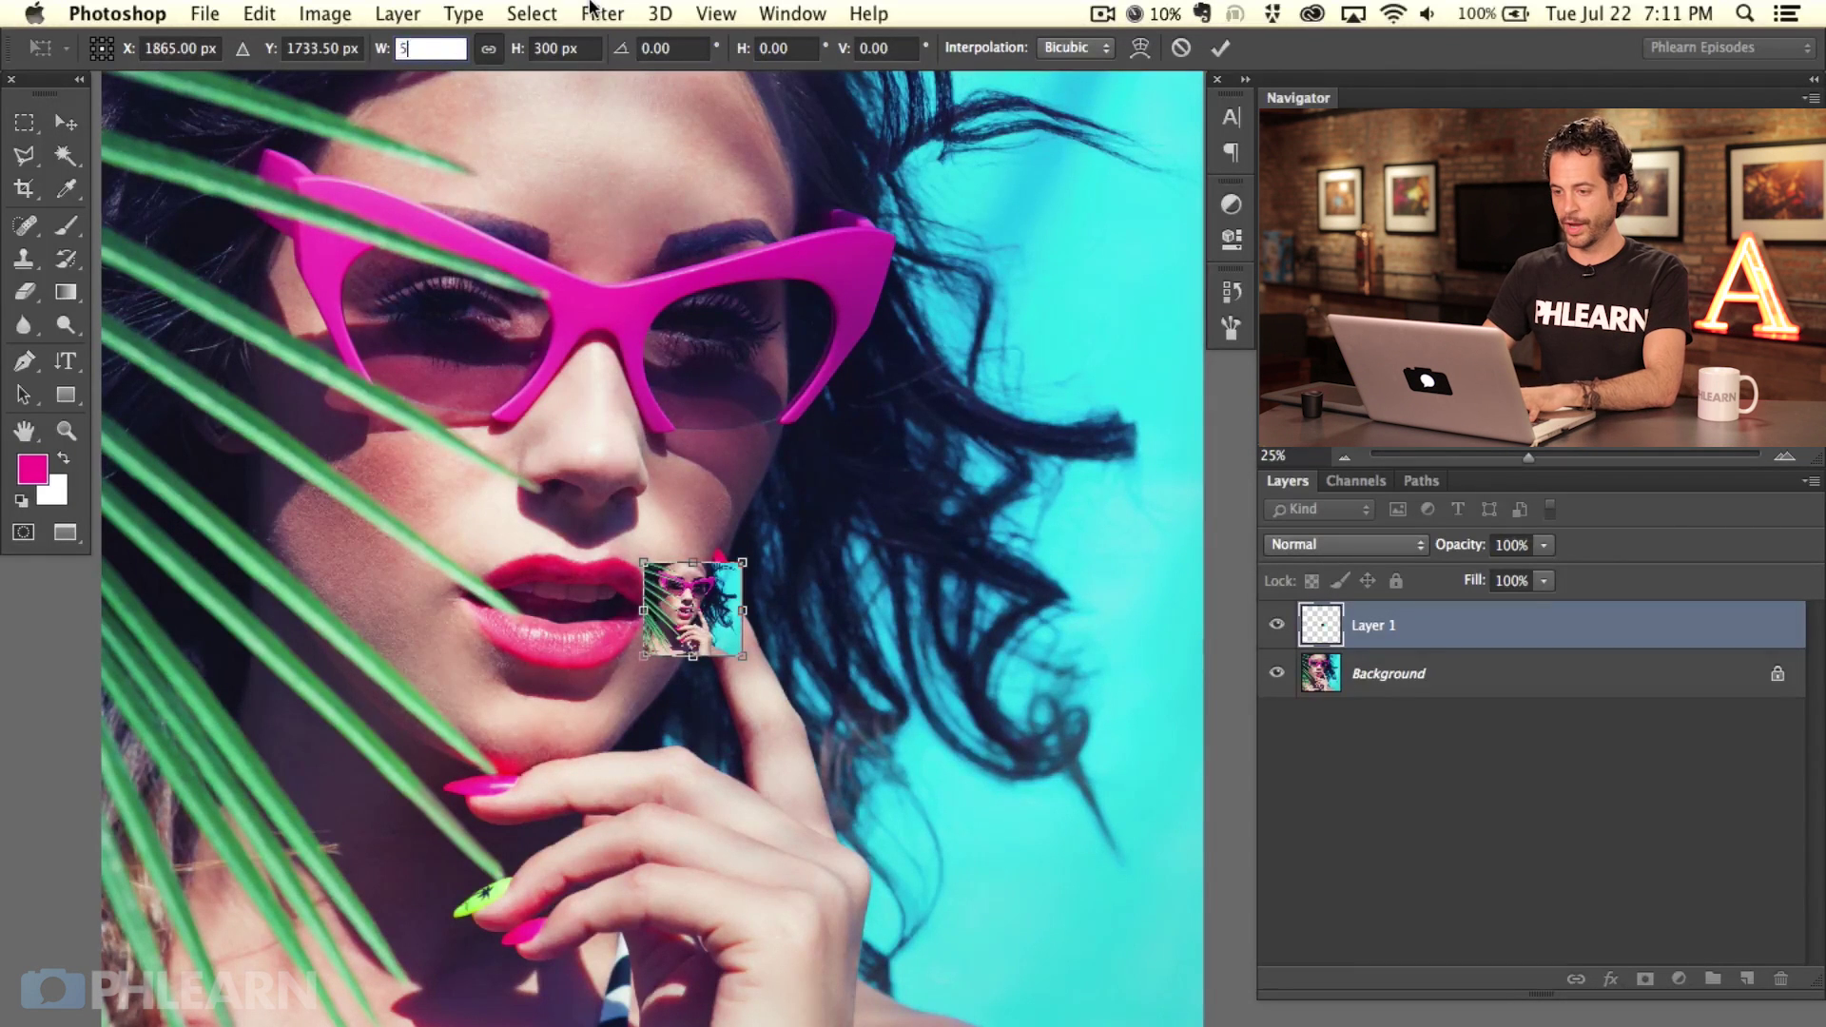
type("00px")
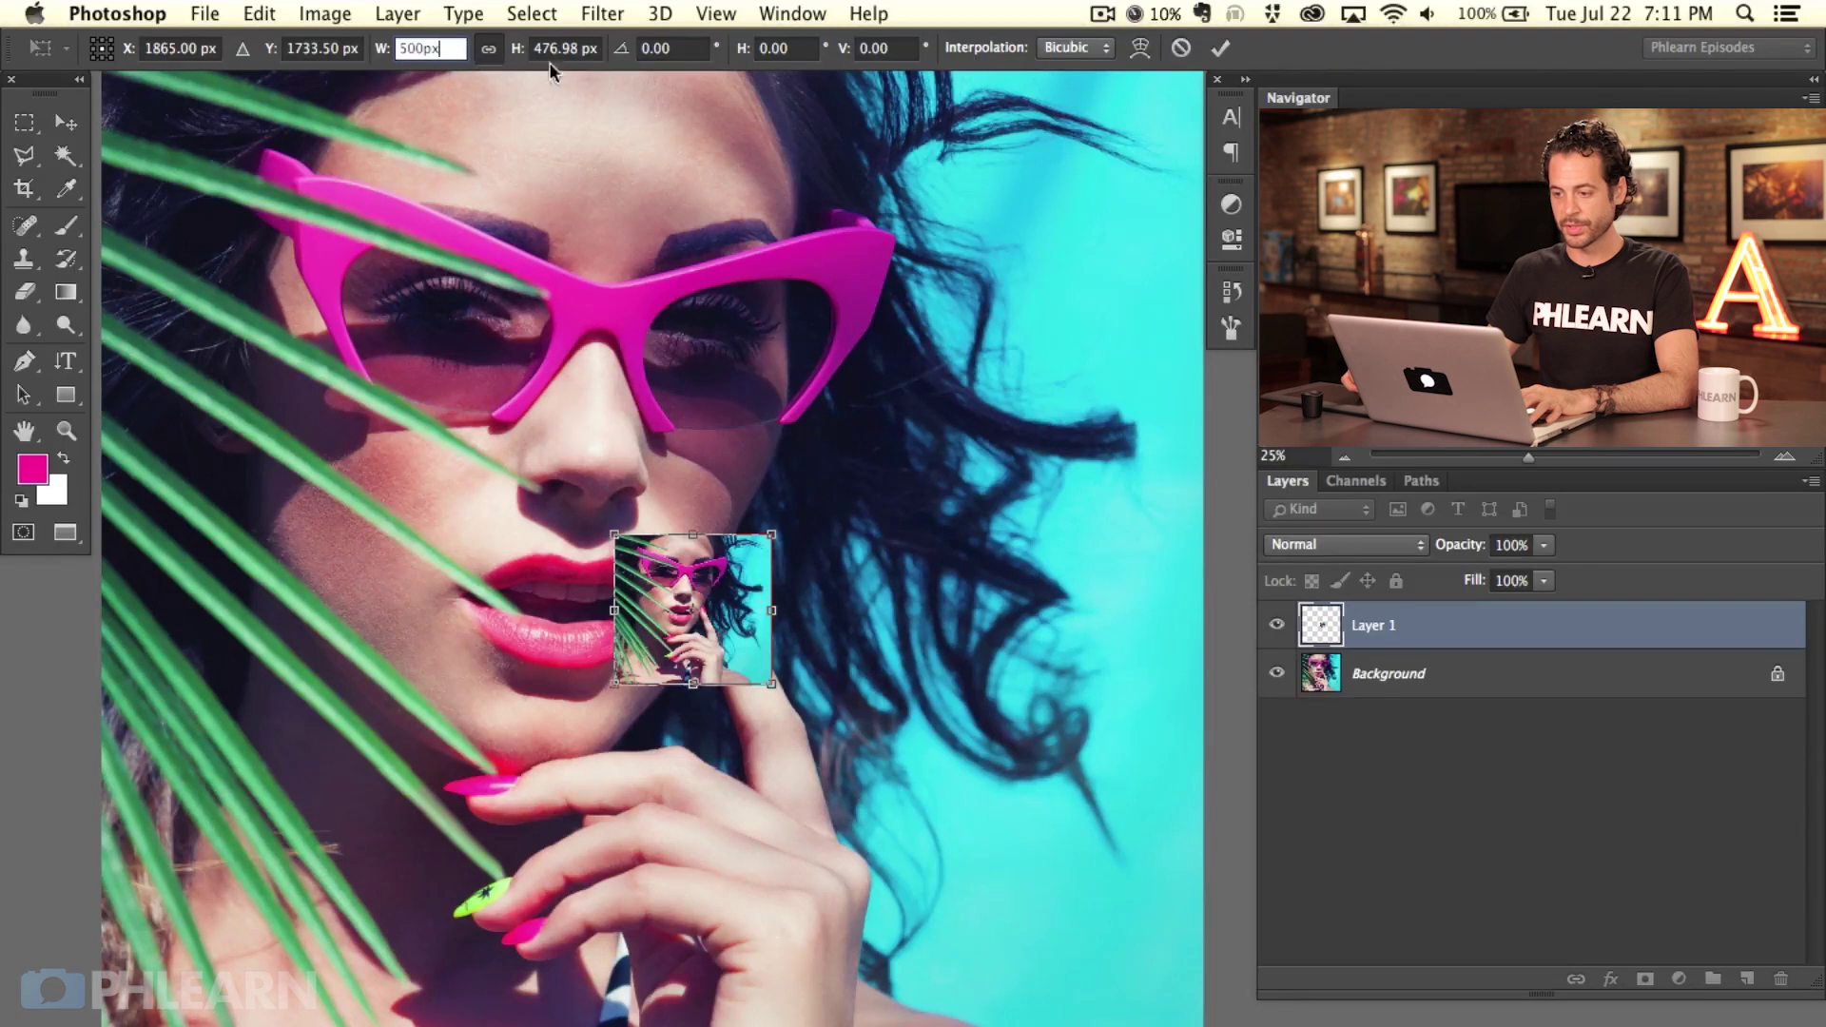
Step: Unlink the proportions, stretch only the width of Layer 1 to 3000 px, and cancel the transform
left_click(488, 53)
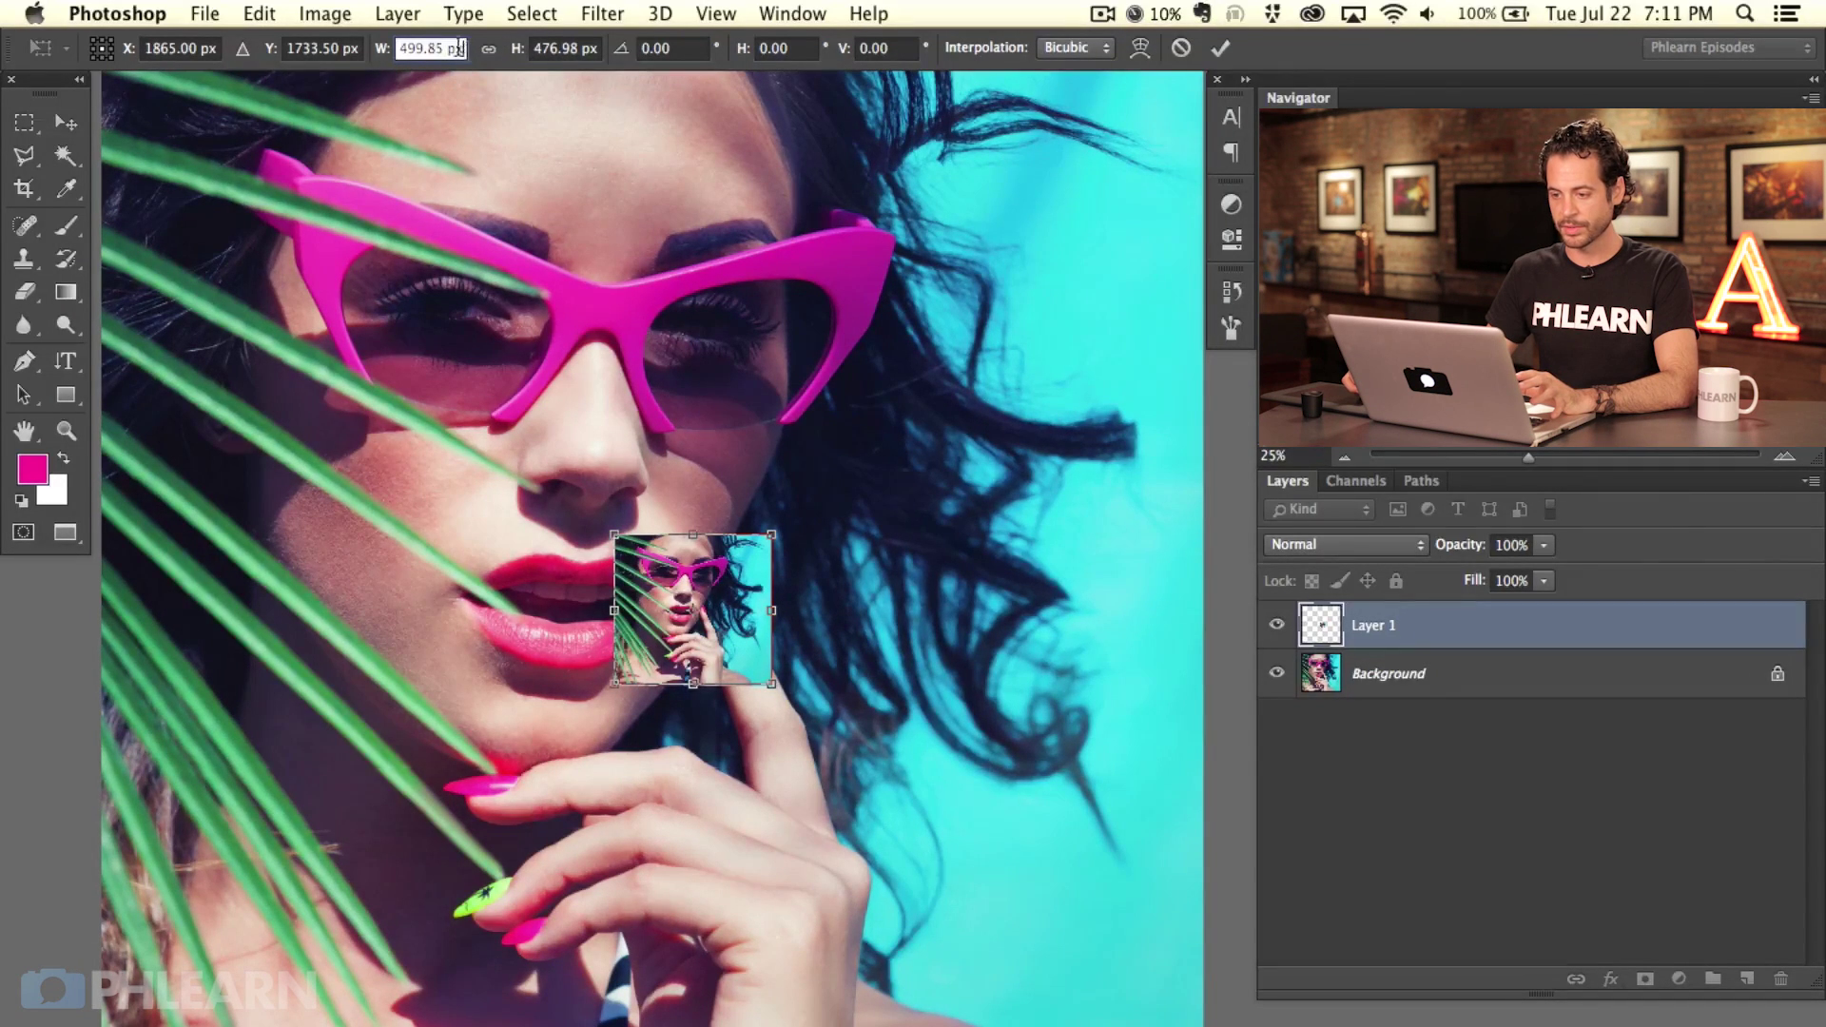
double_click(463, 47)
type("300")
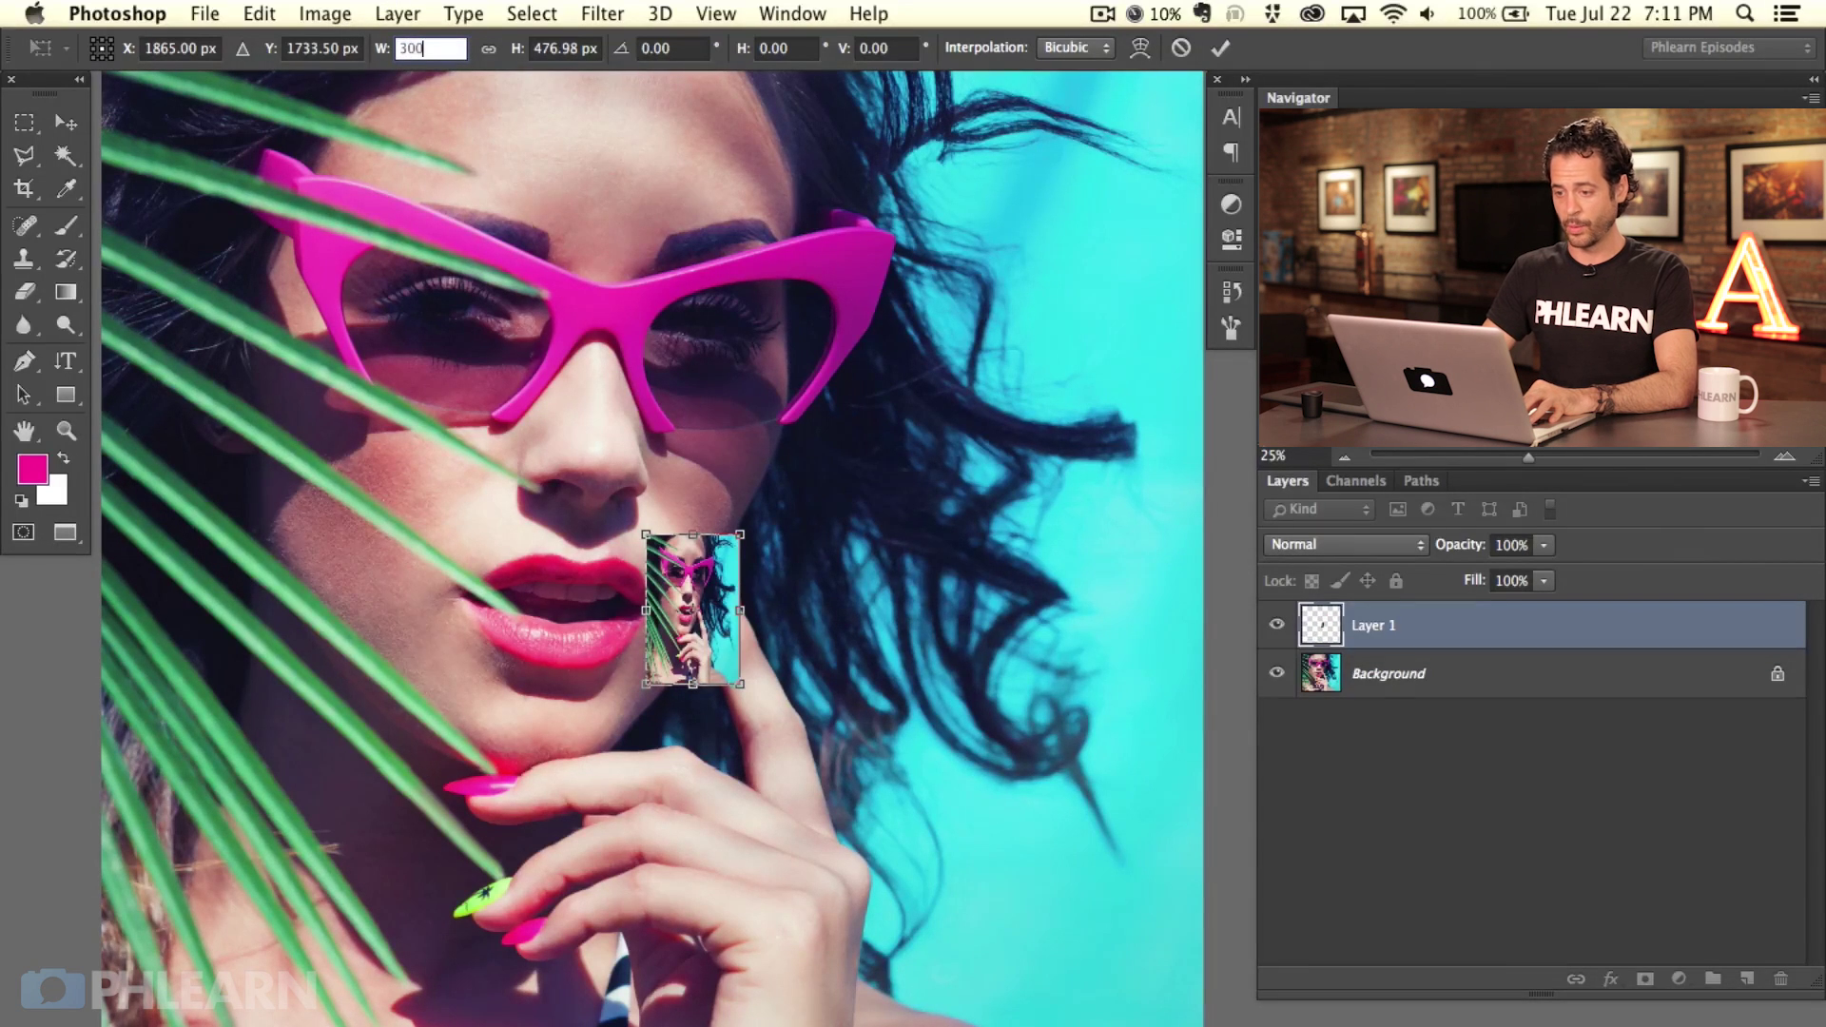
type("0")
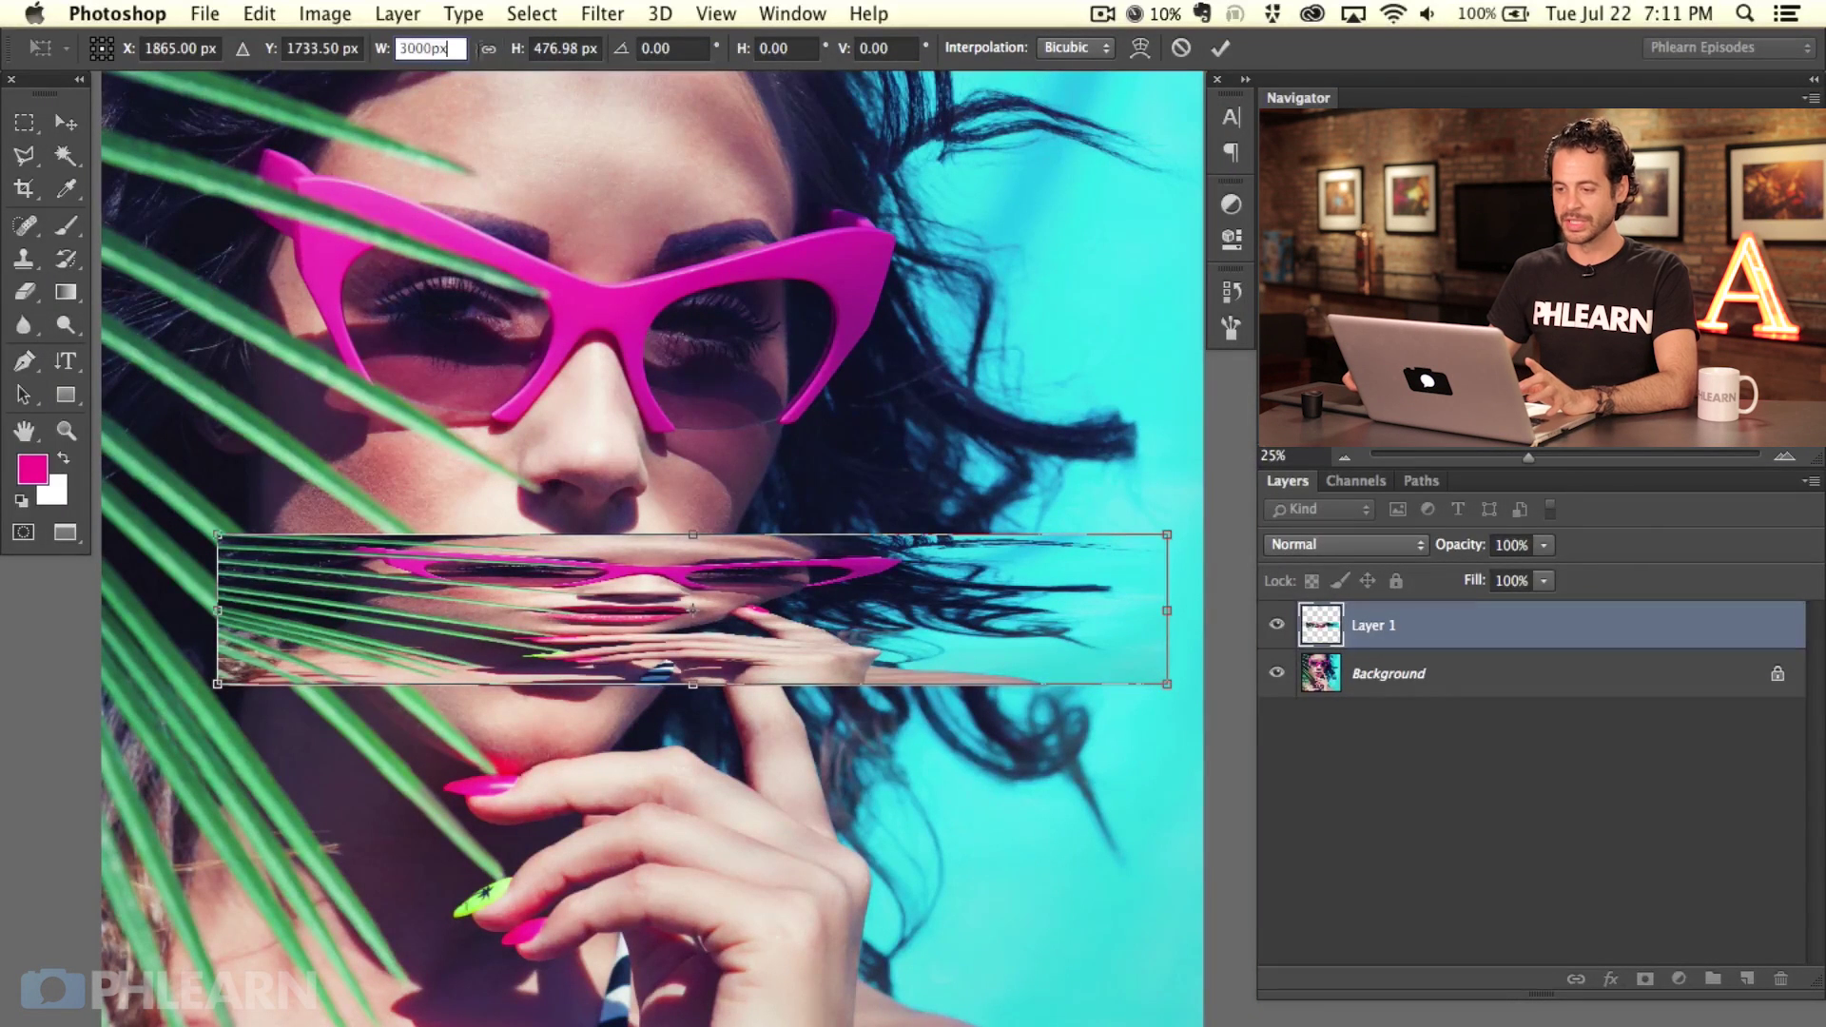
left_click(487, 176)
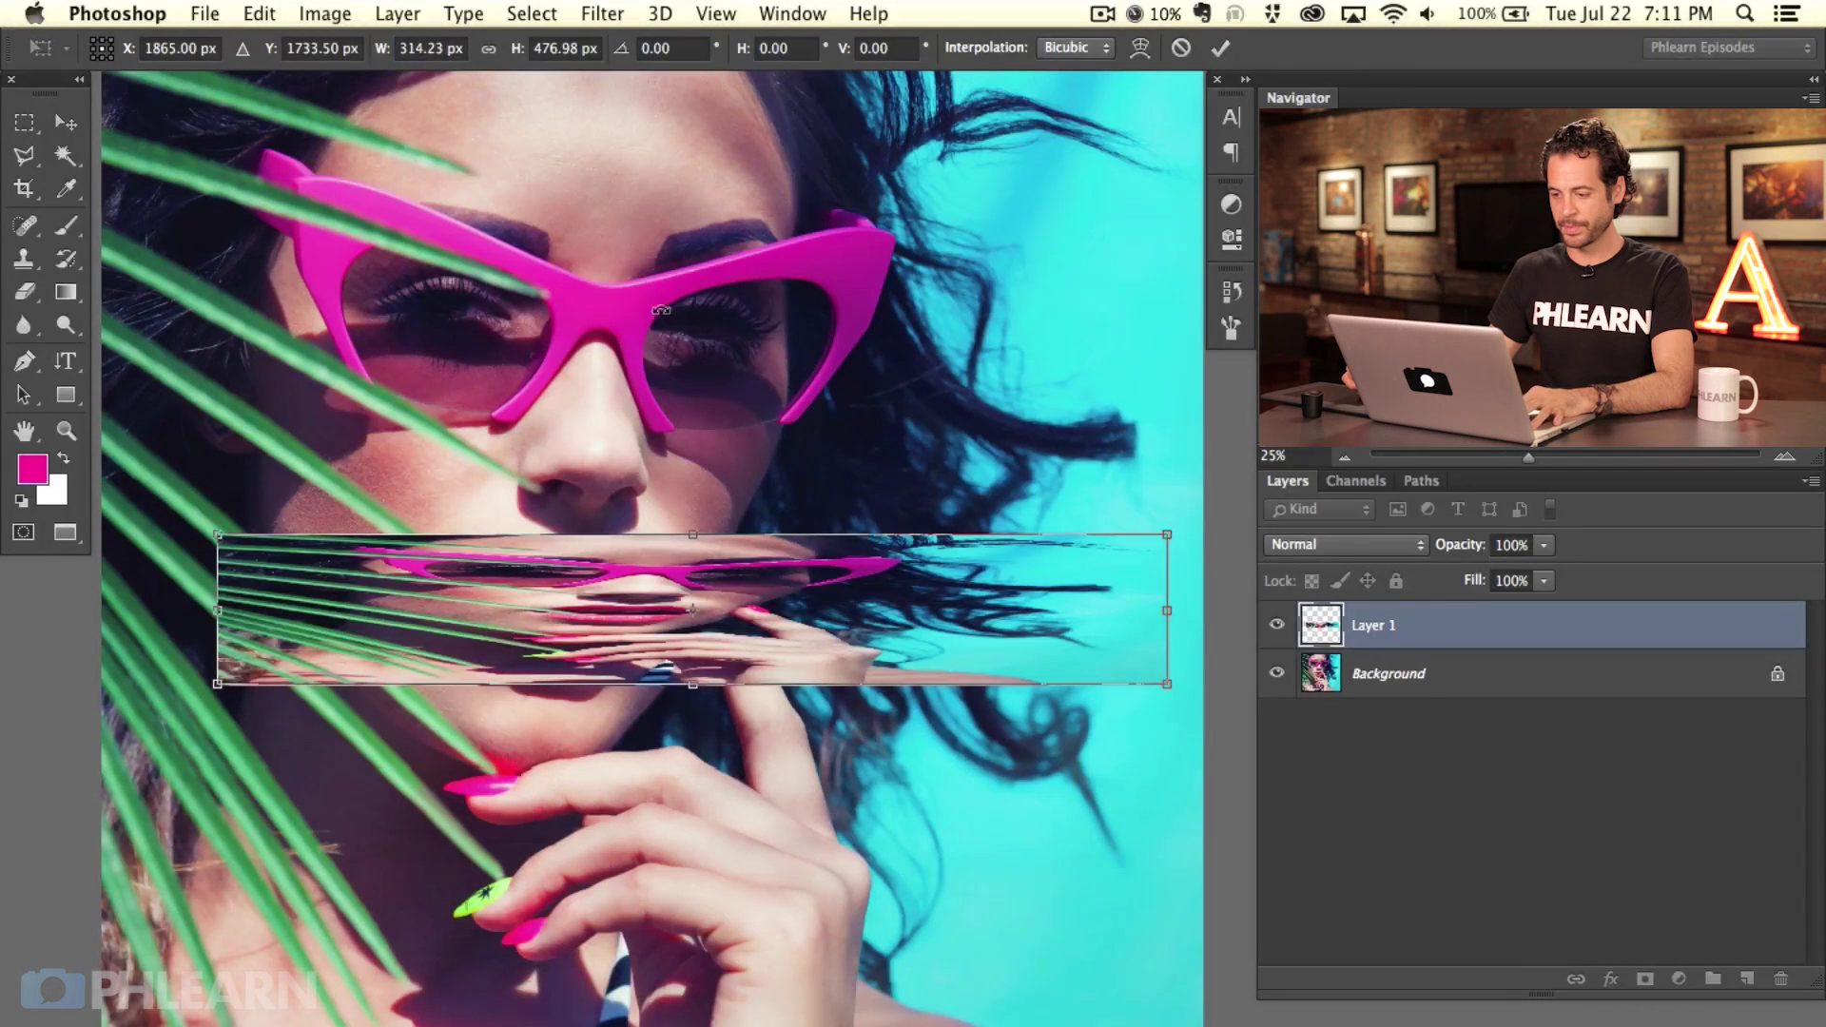
key("Return")
Step: Free transform Layer 1 down to about 2620 × 2500 px and set its rotation to 45°
key("super+t")
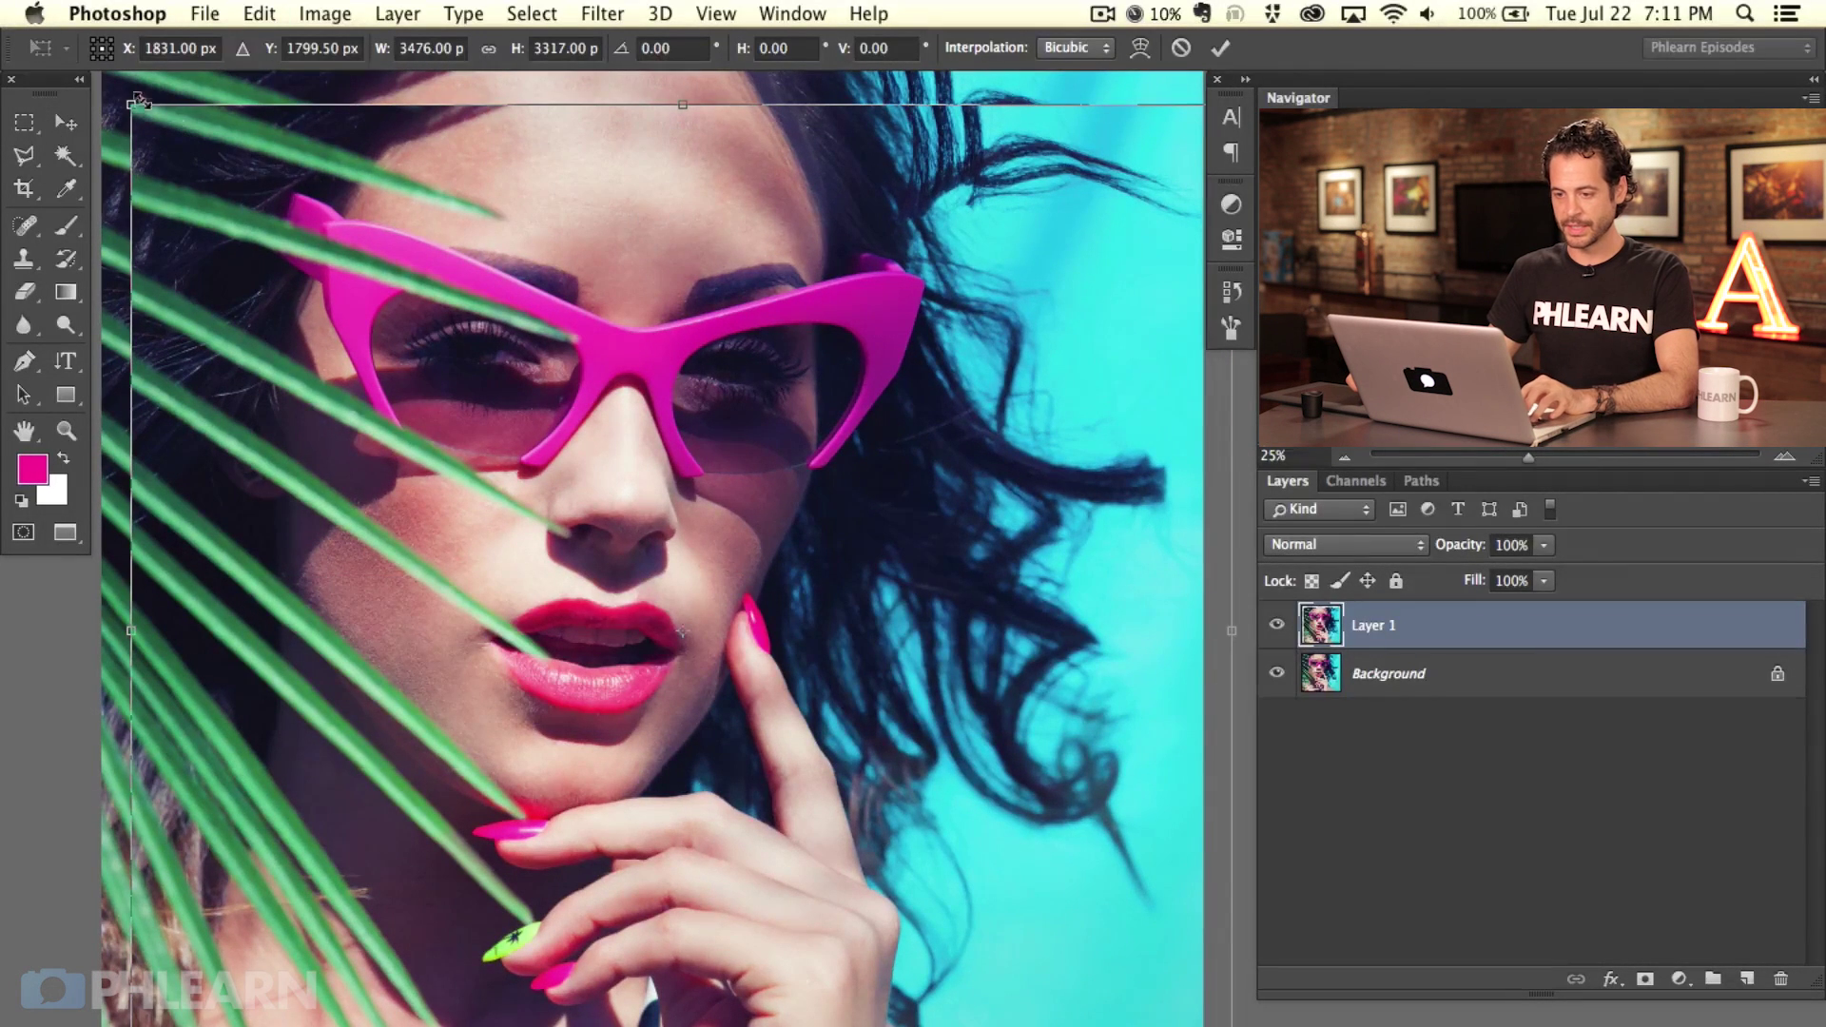
left_click_drag(136, 122, 167, 171)
key("Return")
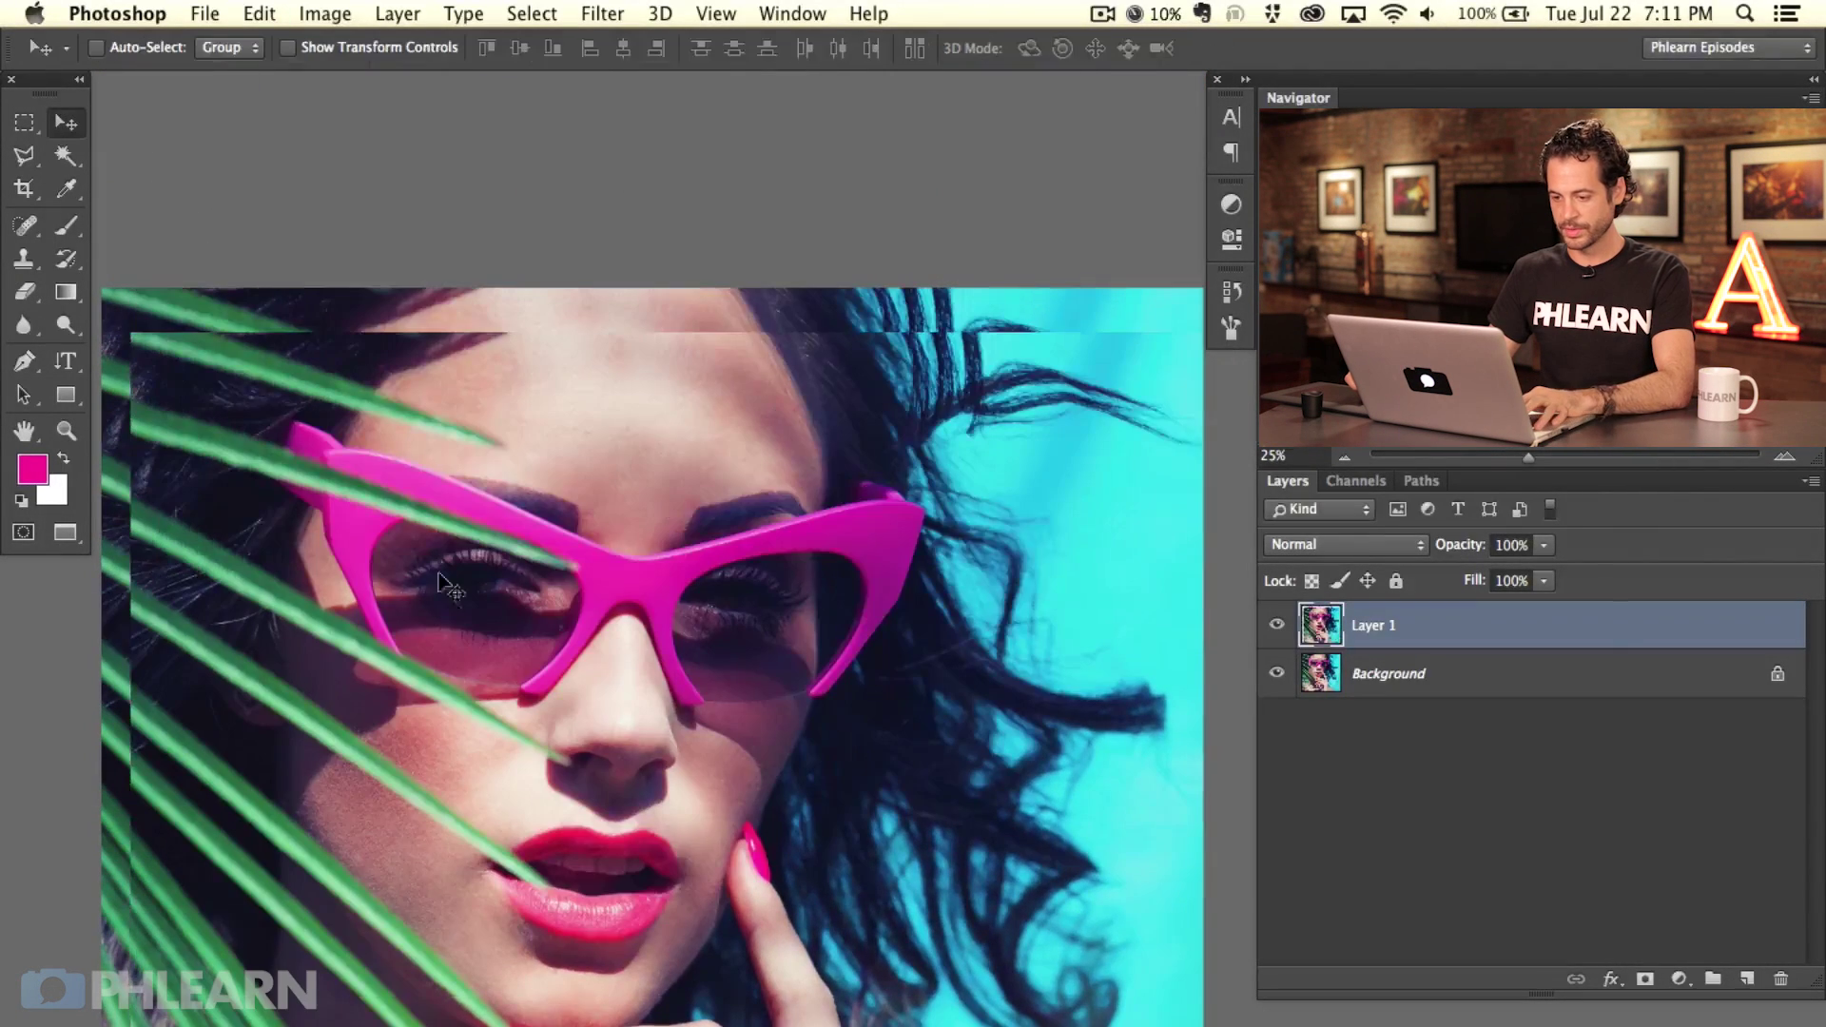
scroll(209, 251, "down", 3)
key("super+t")
left_click_drag(109, 225, 376, 486)
left_click_drag(583, 795, 481, 522)
left_click_drag(621, 59, 699, 52)
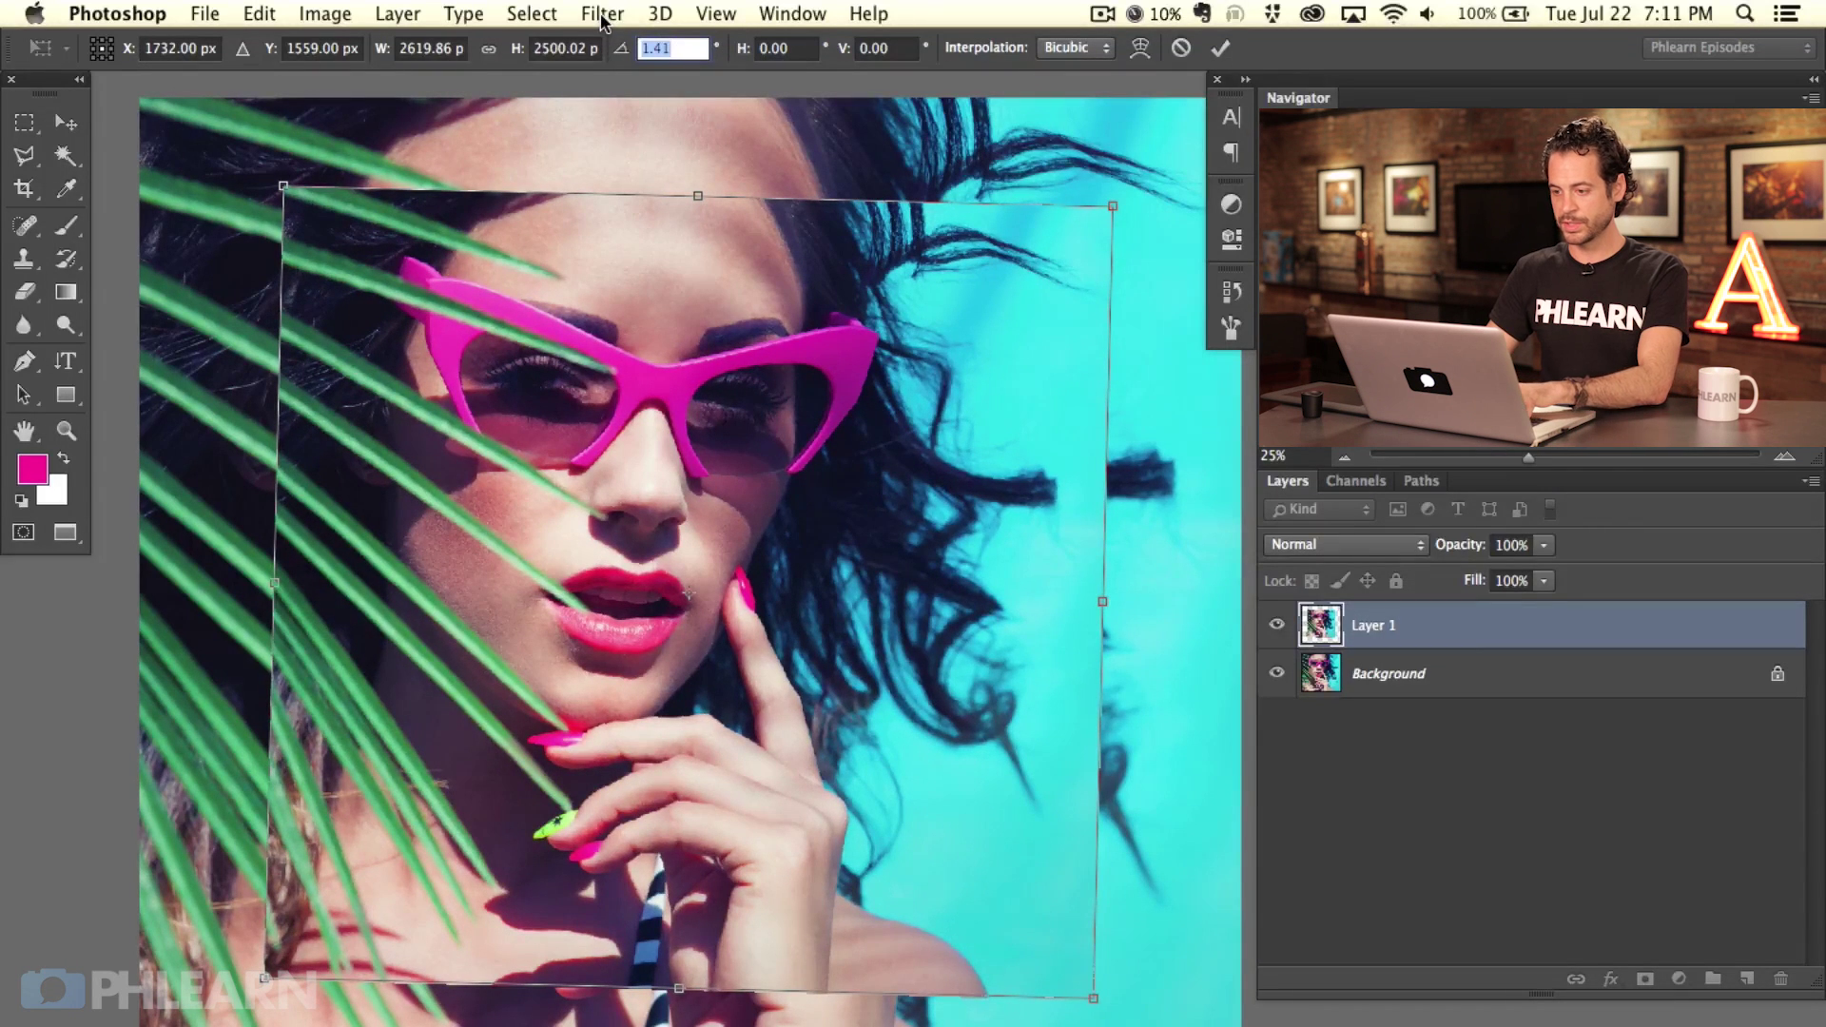
type("45")
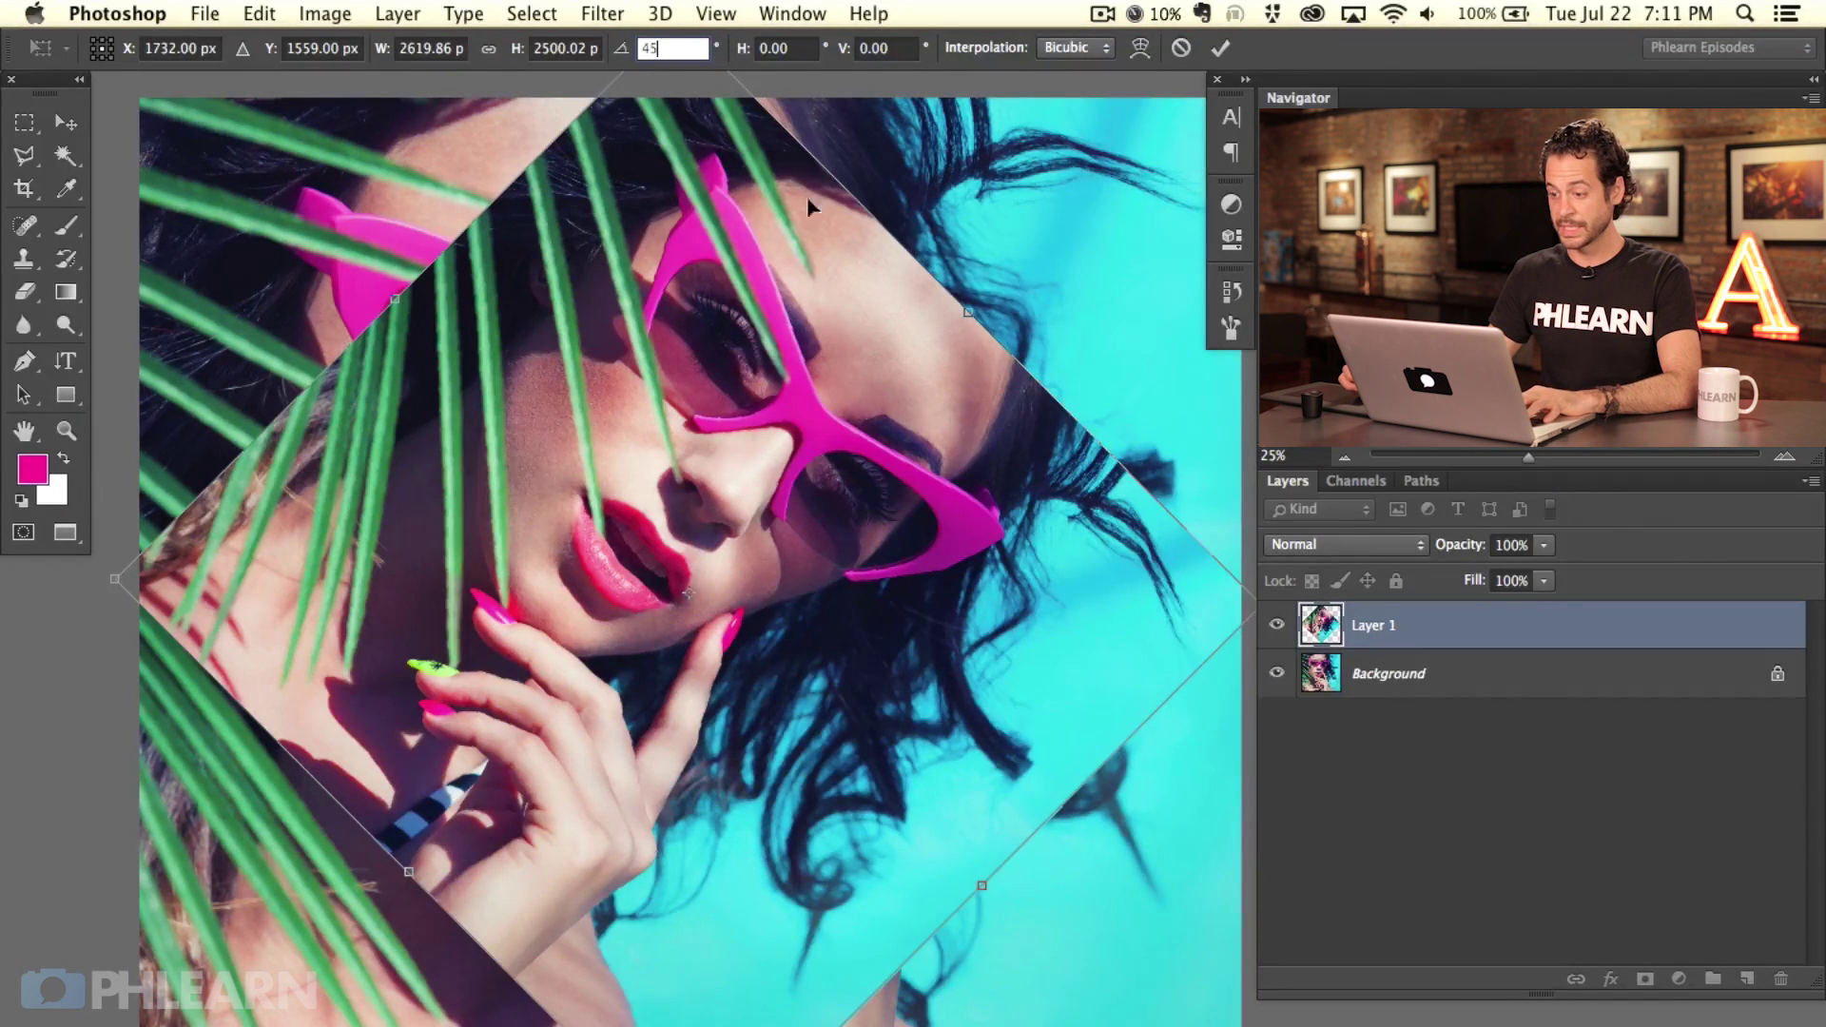
Step: Try skewing Layer 1 horizontally and vertically, and reset both skew angles to 0
left_click_drag(743, 54, 1090, 73)
left_click_drag(843, 54, 1069, 54)
left_click(799, 47)
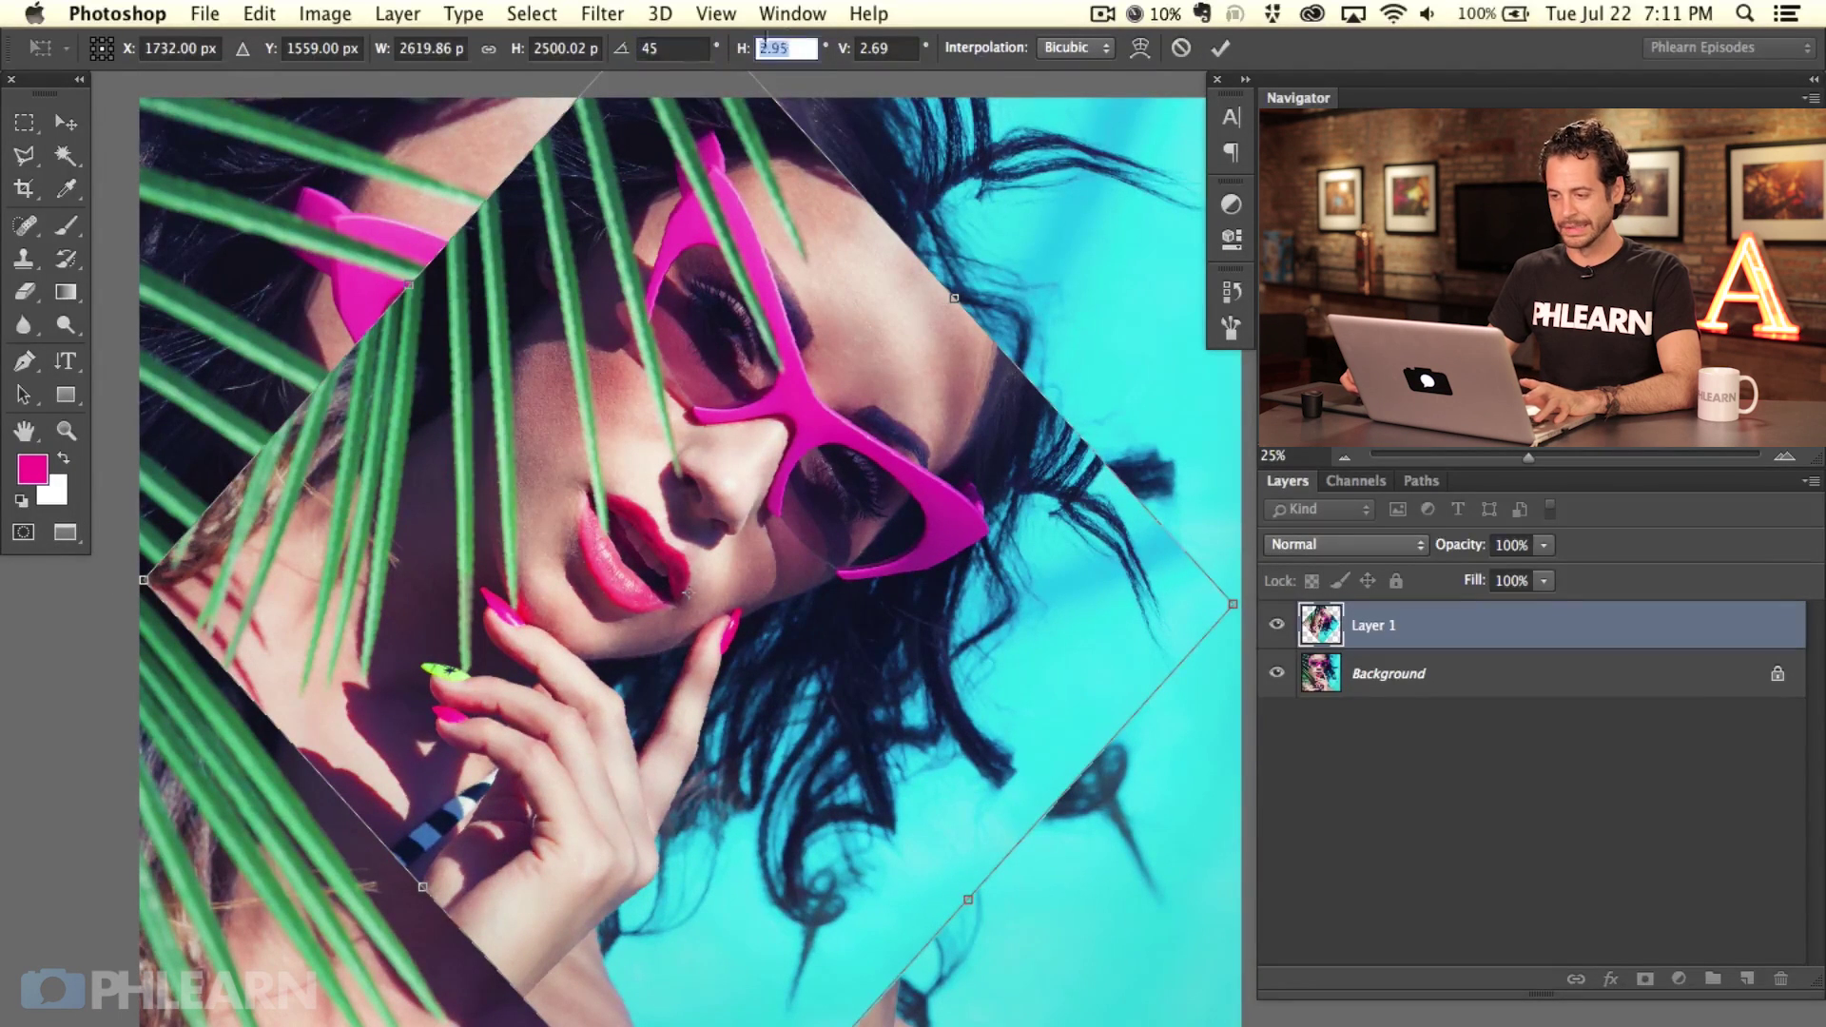
type("0")
left_click(910, 50)
type("0")
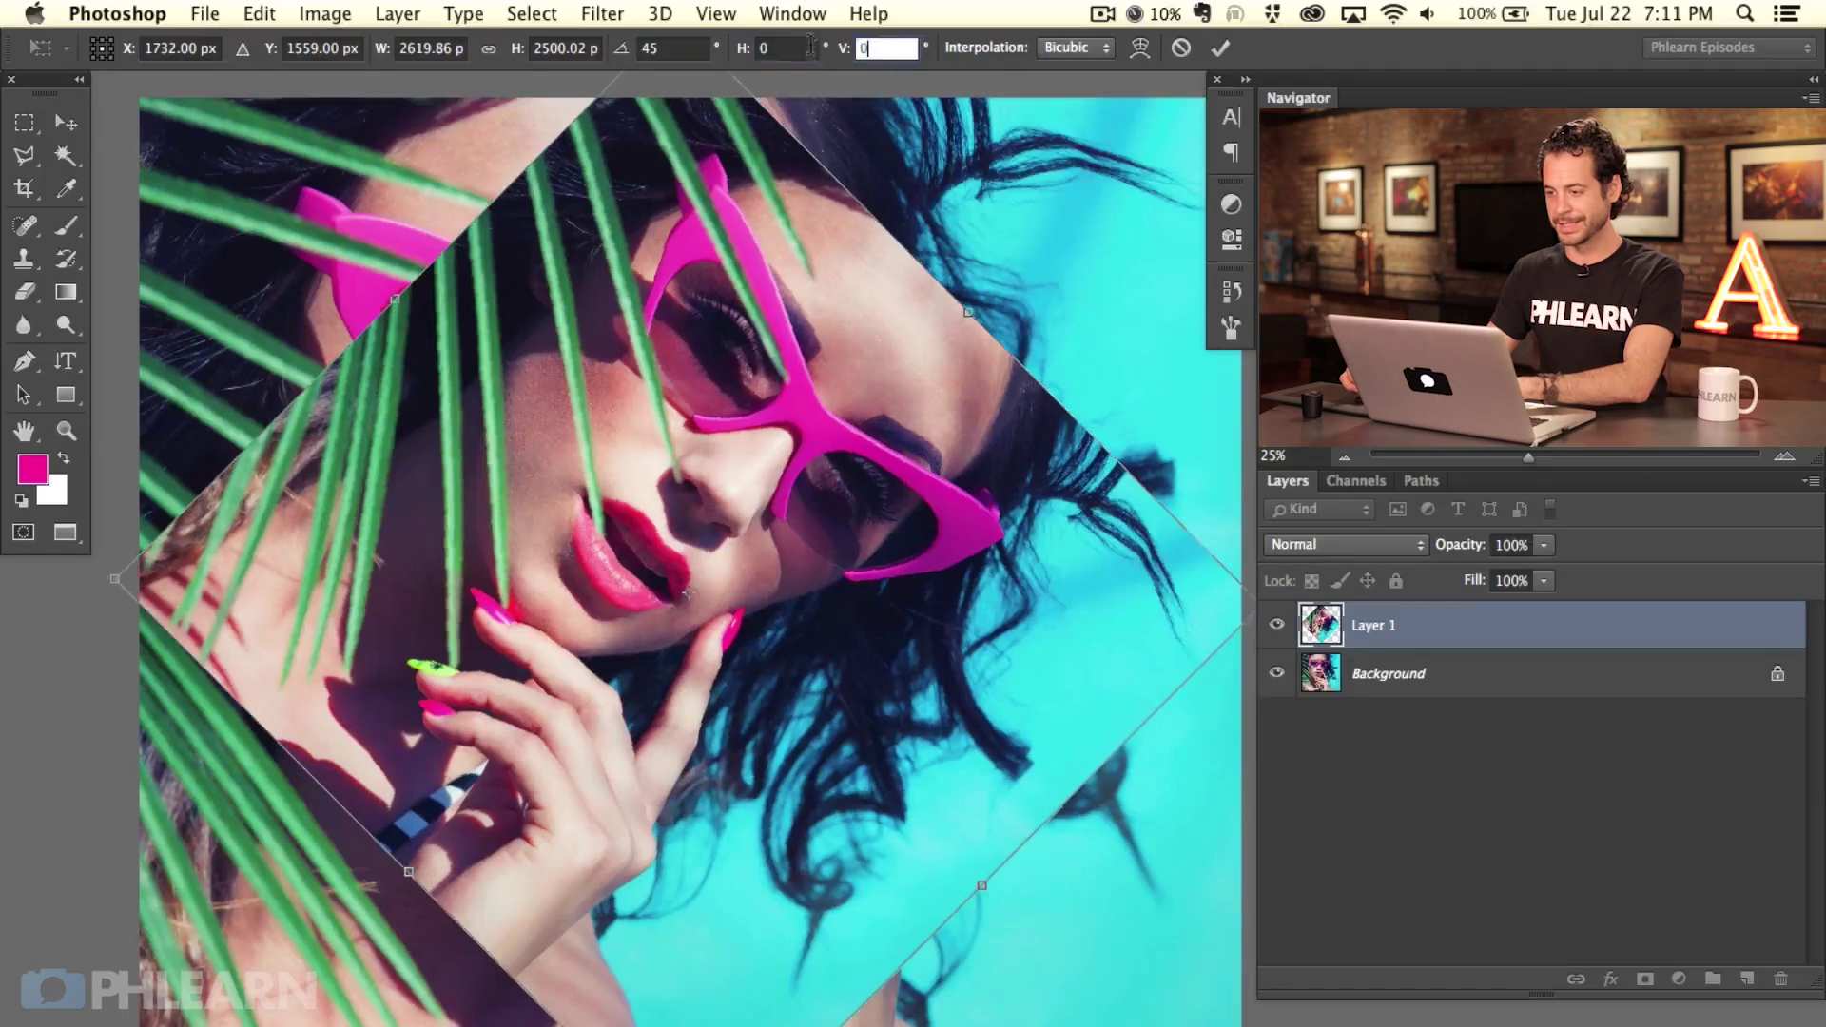
Step: Rotate Layer 1 back to nearly upright, reposition it over the Background image, and apply the transform
left_click_drag(400, 149, 245, 476)
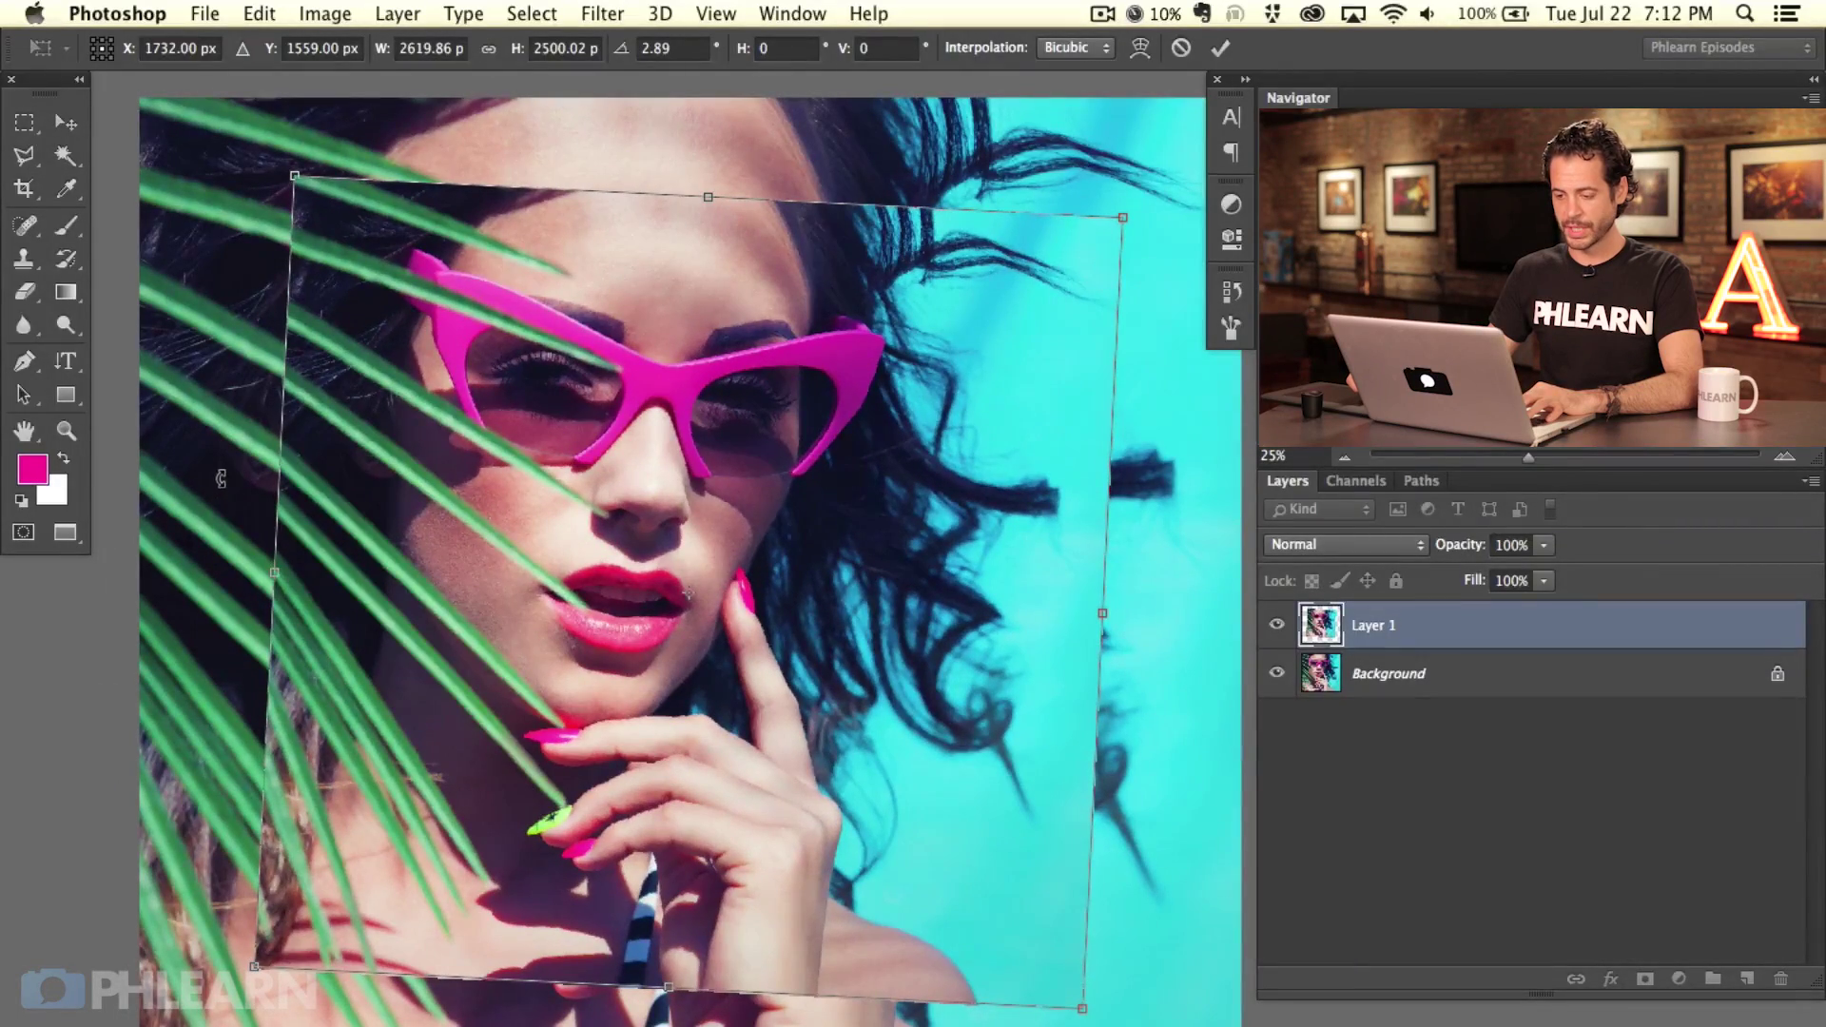
left_click_drag(221, 477, 276, 409)
left_click_drag(647, 90, 530, 130)
key("Return")
Step: Draw a rectangular marquee about 1800 × 1090 px around the sunglasses and nose on Layer 1
scroll(752, 366, "down", 2)
scroll(752, 366, "right", 2)
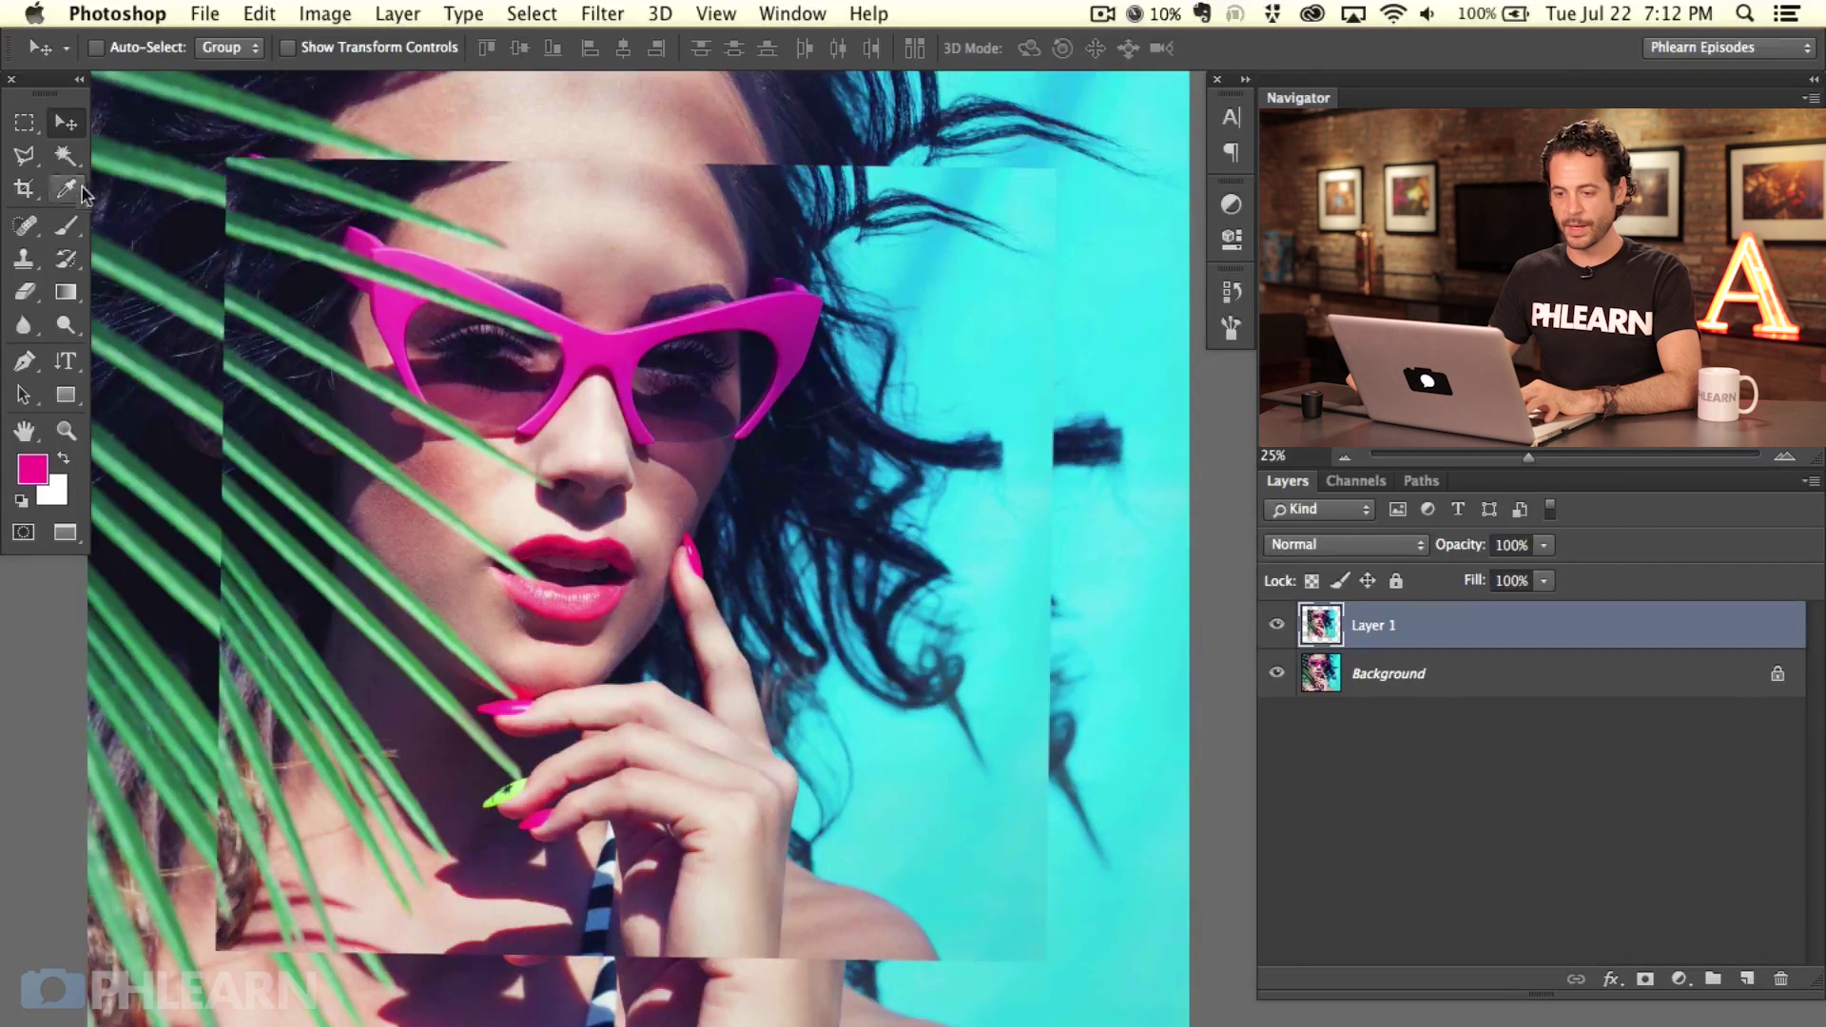
left_click(26, 128)
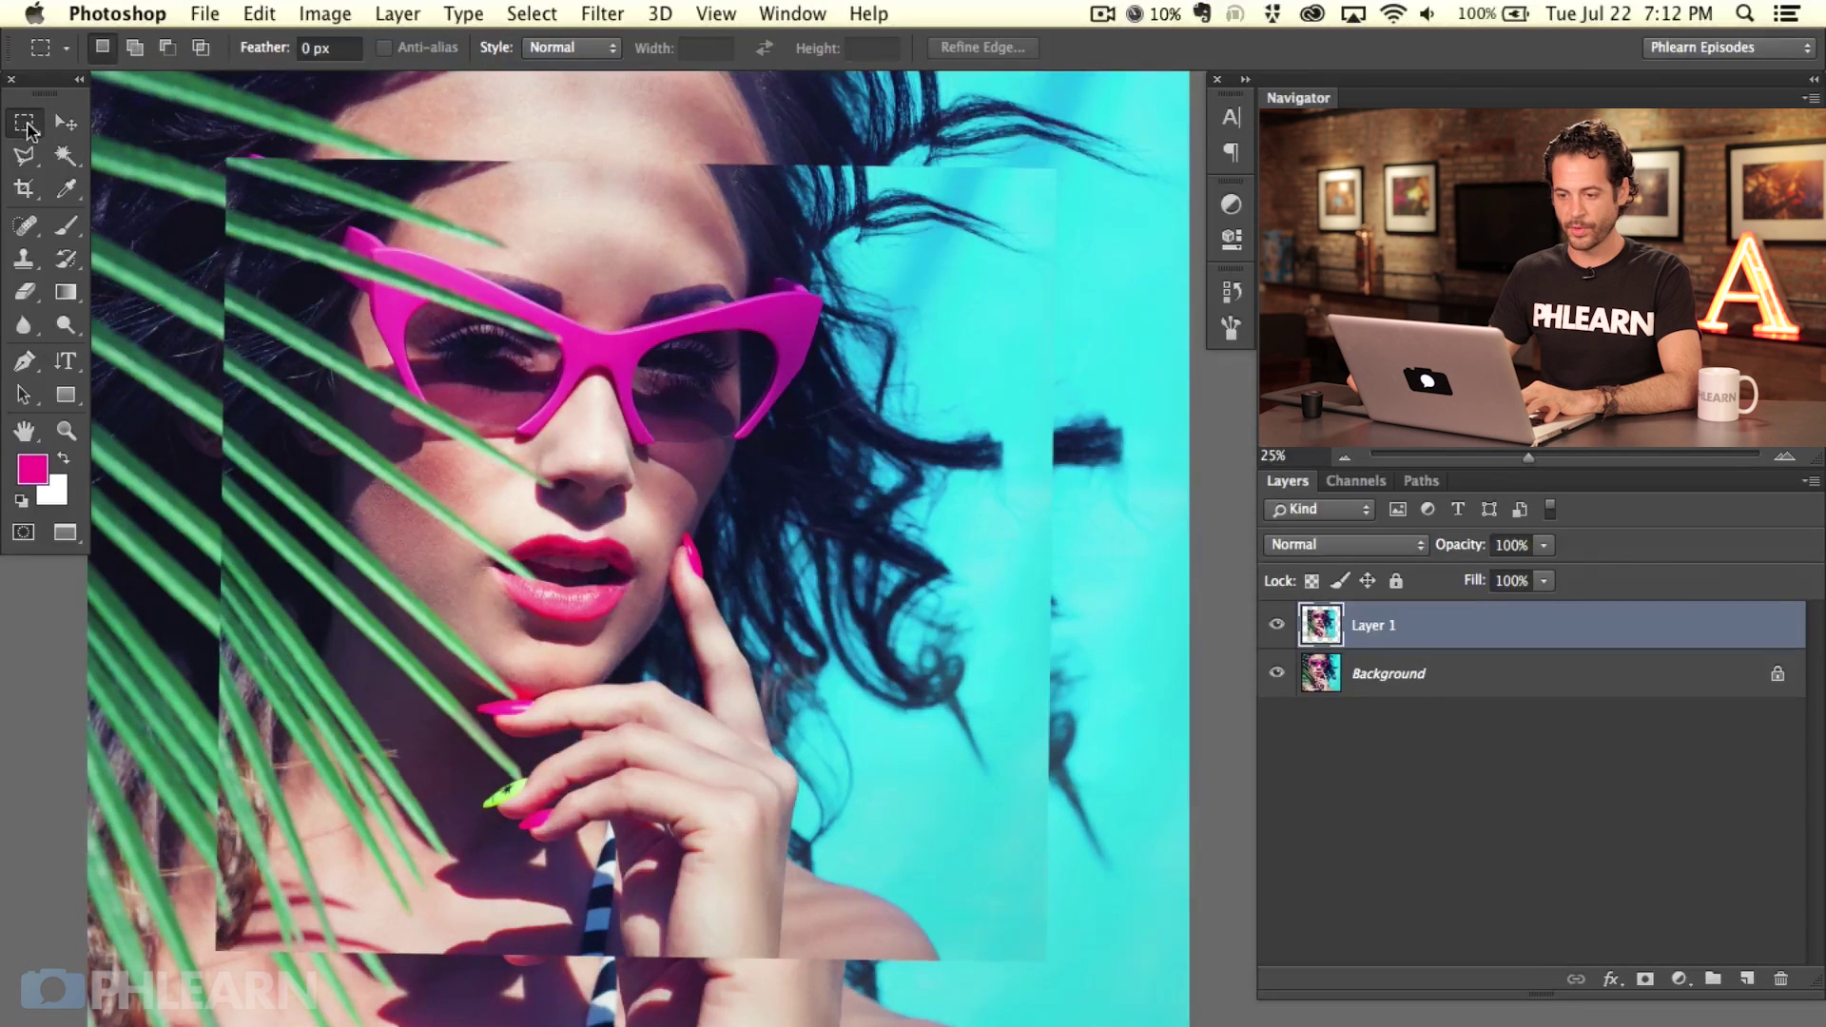
left_click_drag(317, 207, 887, 551)
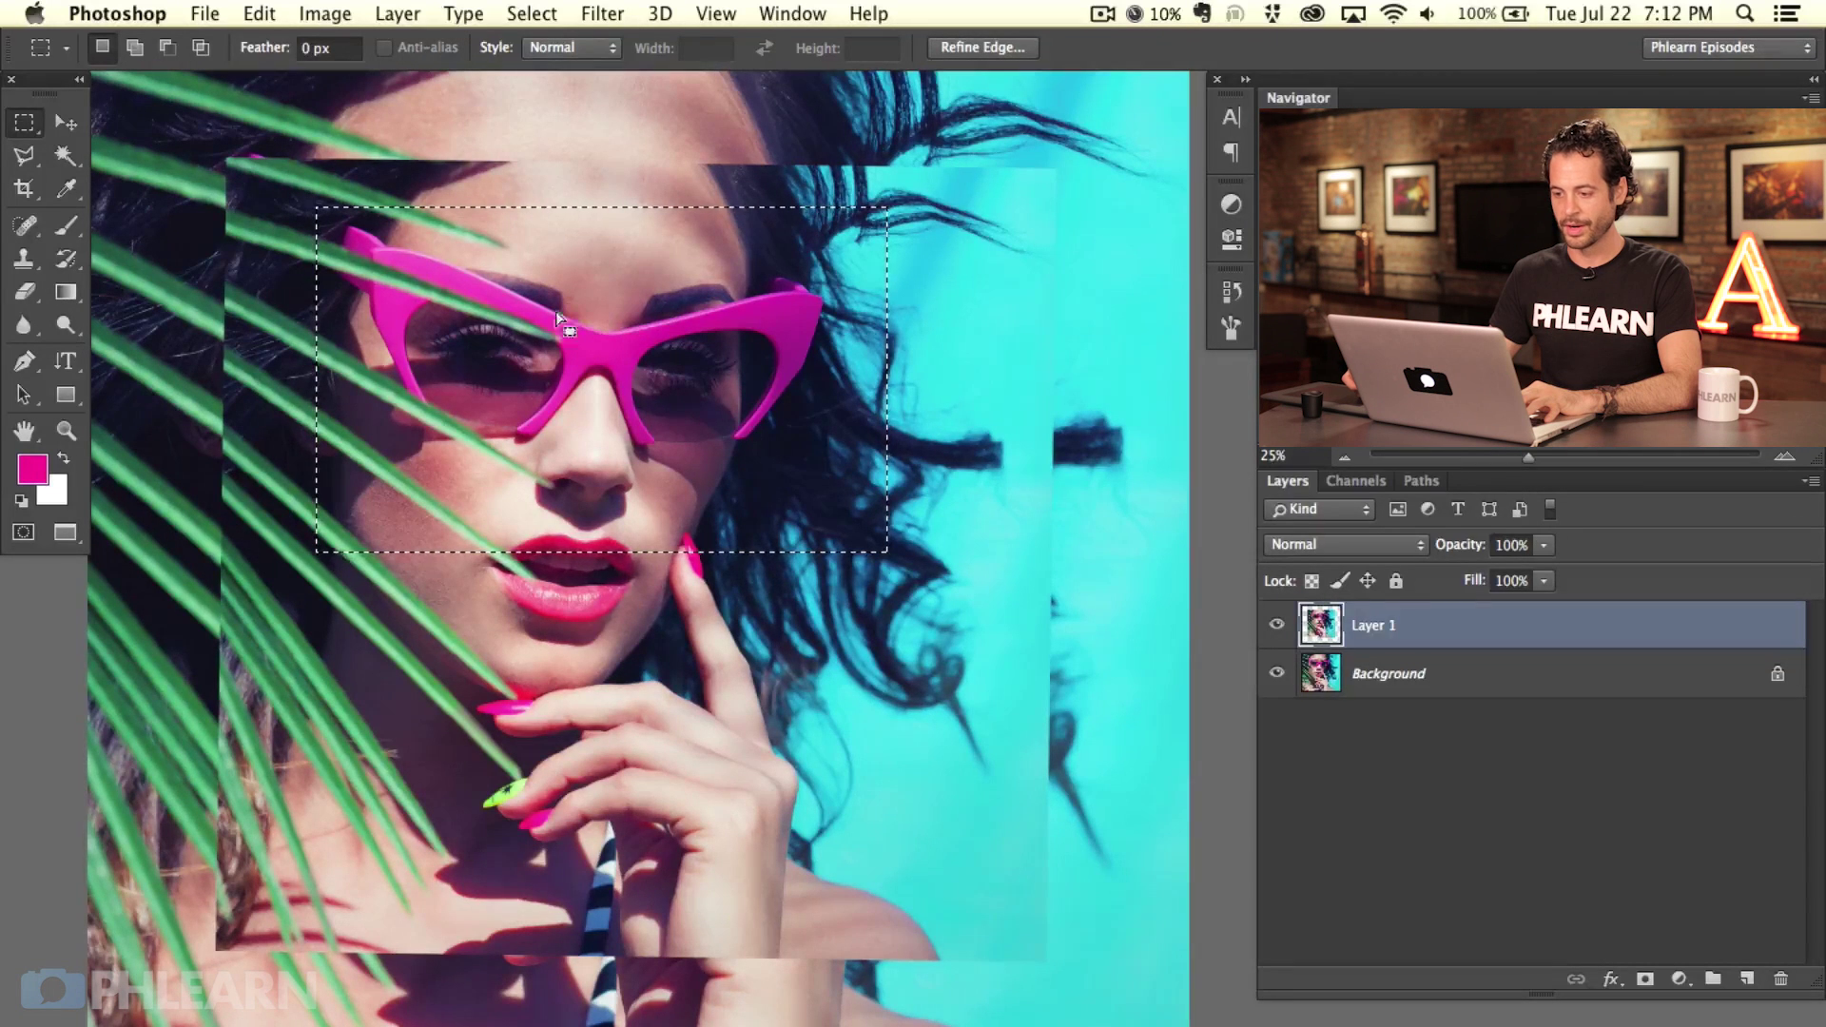
Step: Free transform the selected sunglasses area of Layer 1 to about 1167 × 740 px at -1.5°, centre it over the face, and apply
key("super+t")
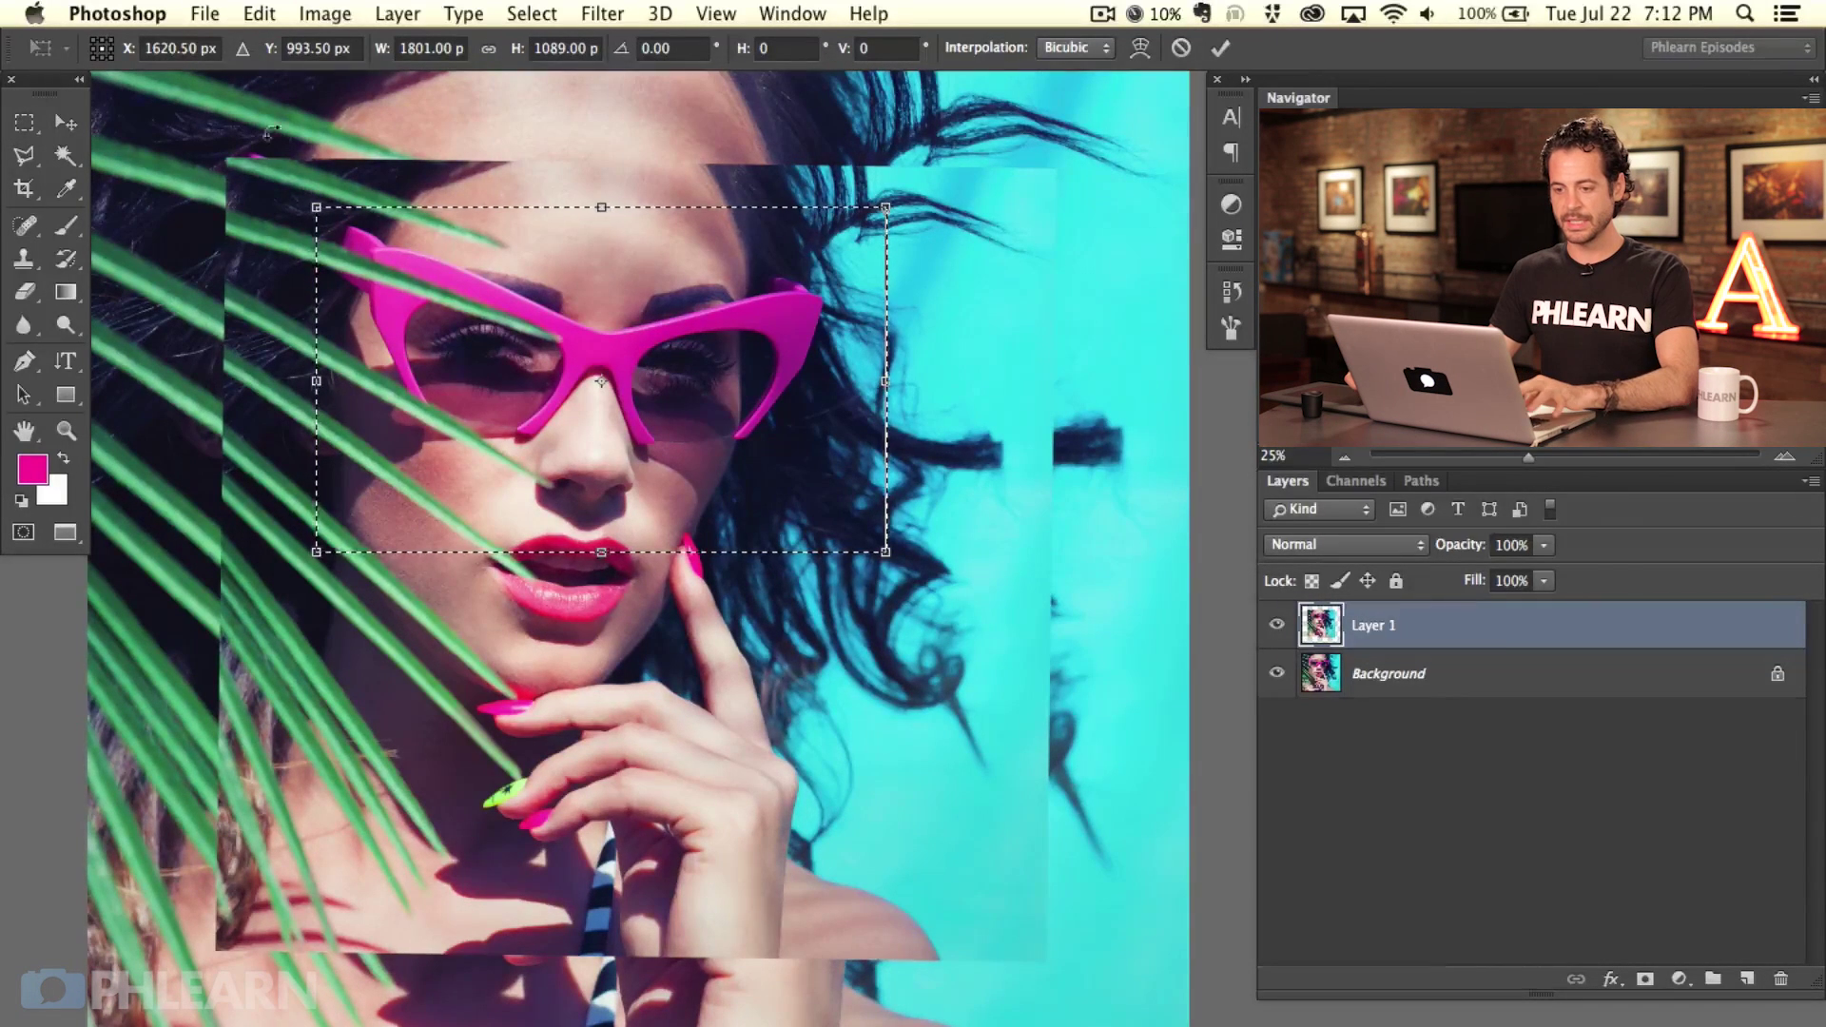
left_click(67, 126)
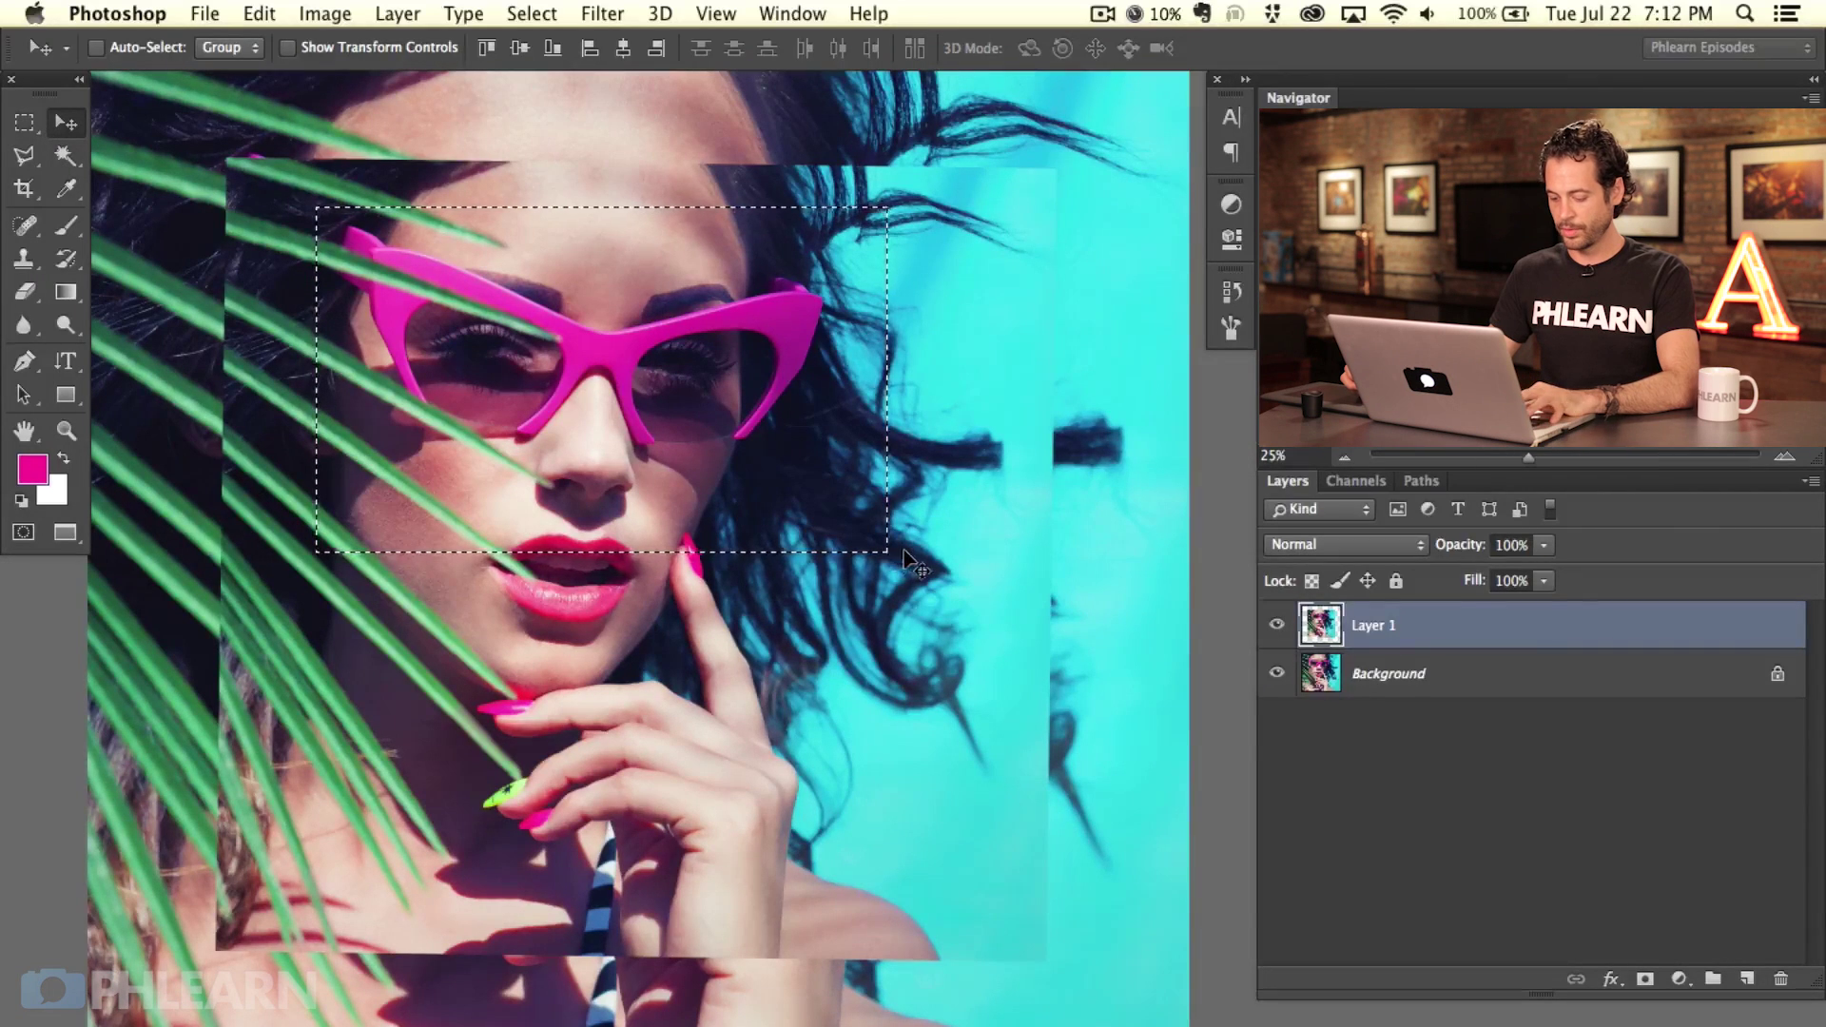
key("super+t")
left_click_drag(883, 509, 907, 565)
left_click_drag(885, 371, 678, 381)
left_click_drag(677, 207, 628, 383)
left_click_drag(571, 447, 717, 336)
left_click_drag(772, 444, 834, 498)
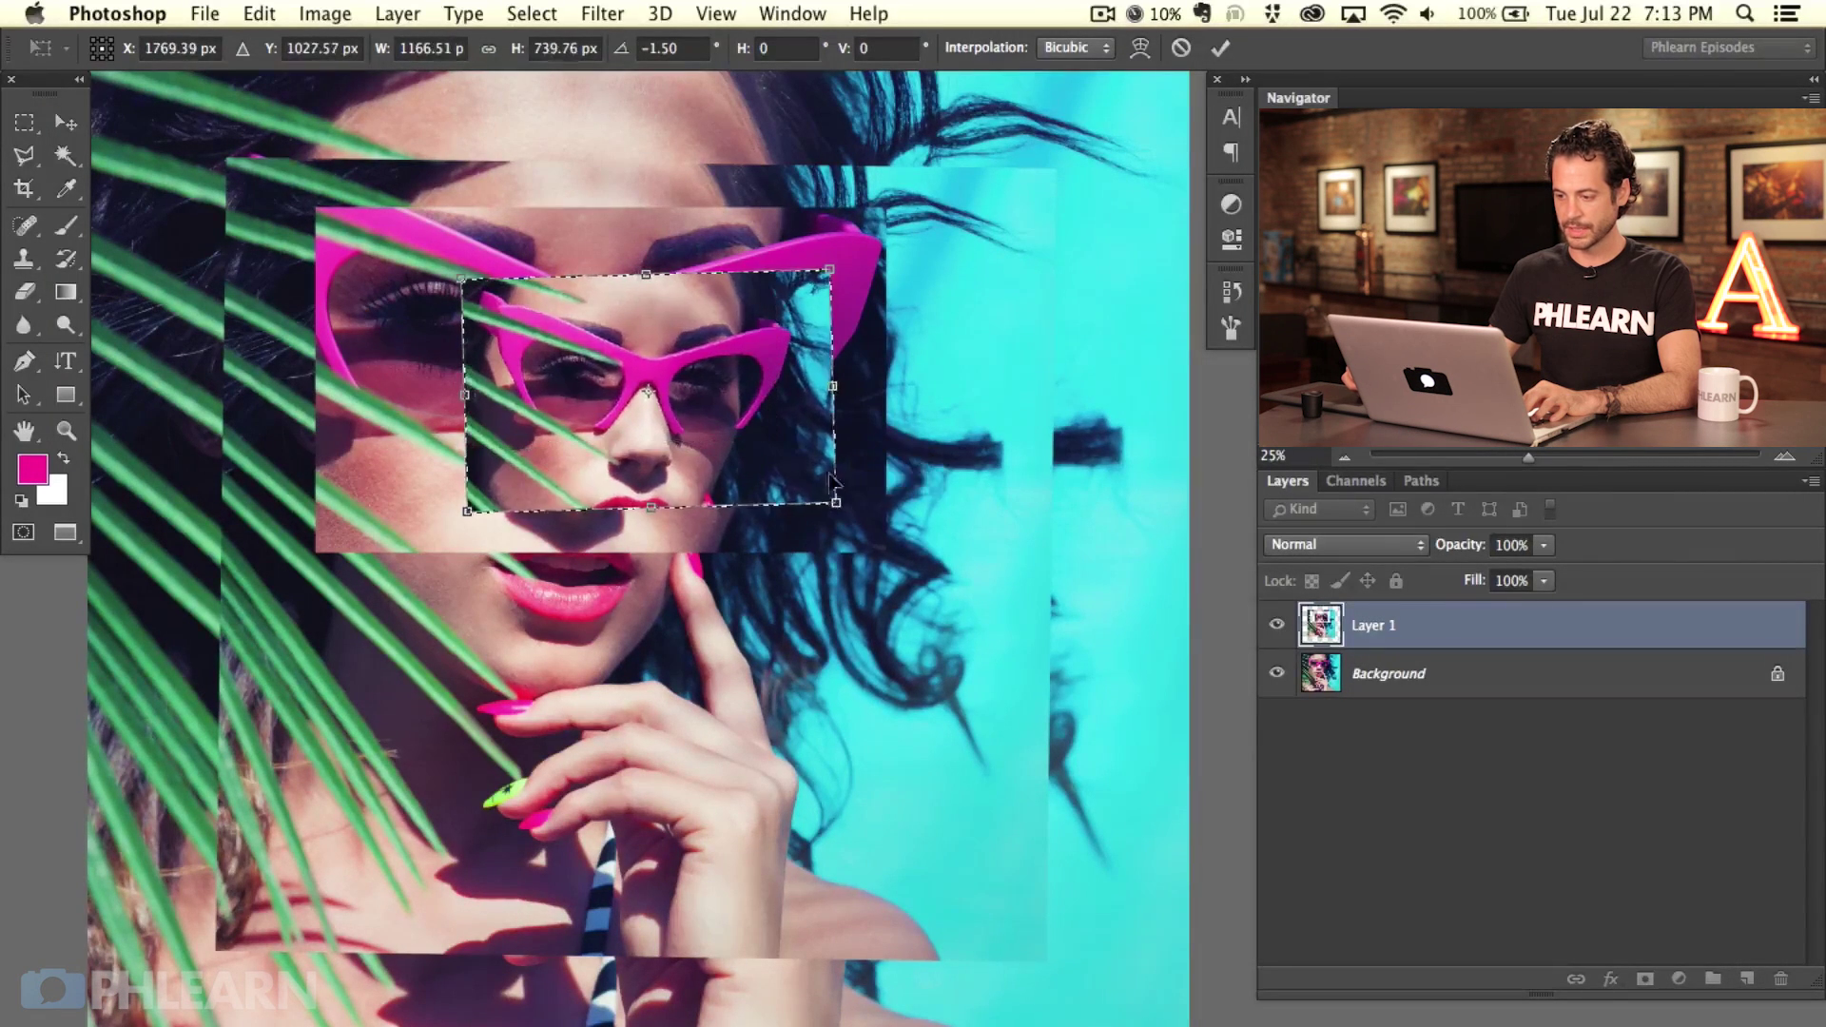
left_click_drag(723, 472, 680, 465)
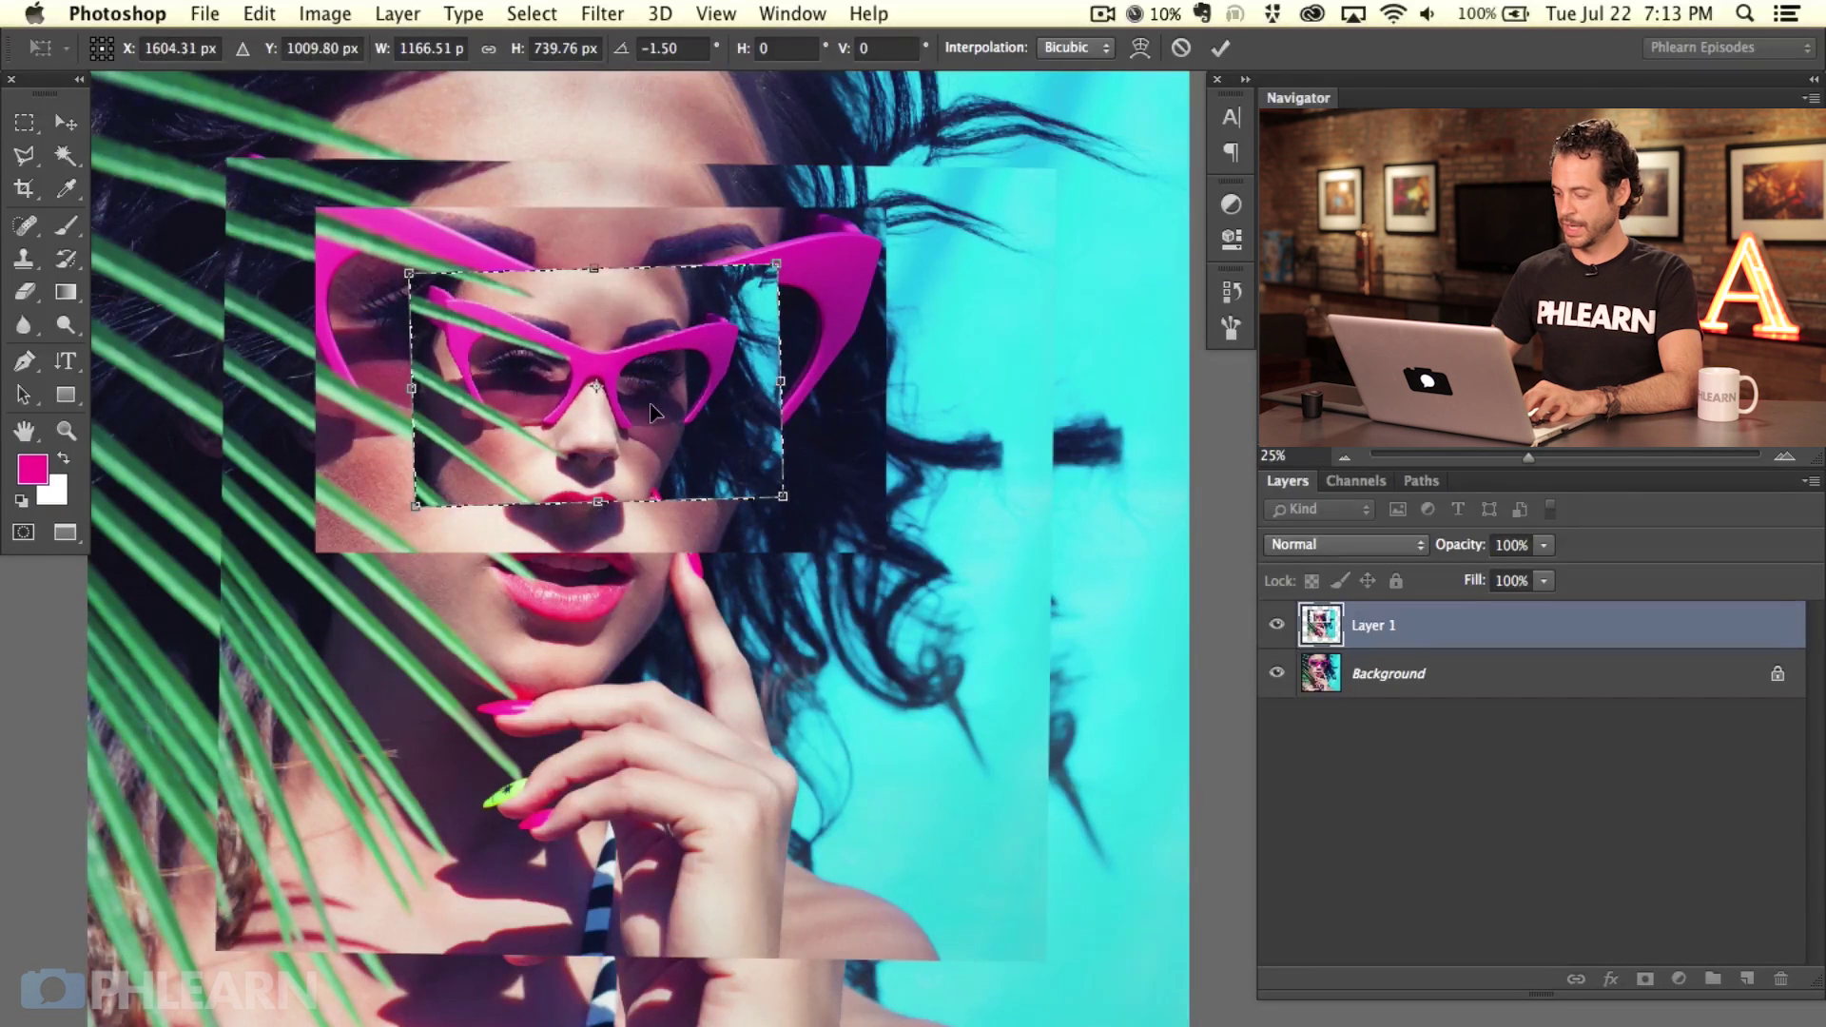
key("Return")
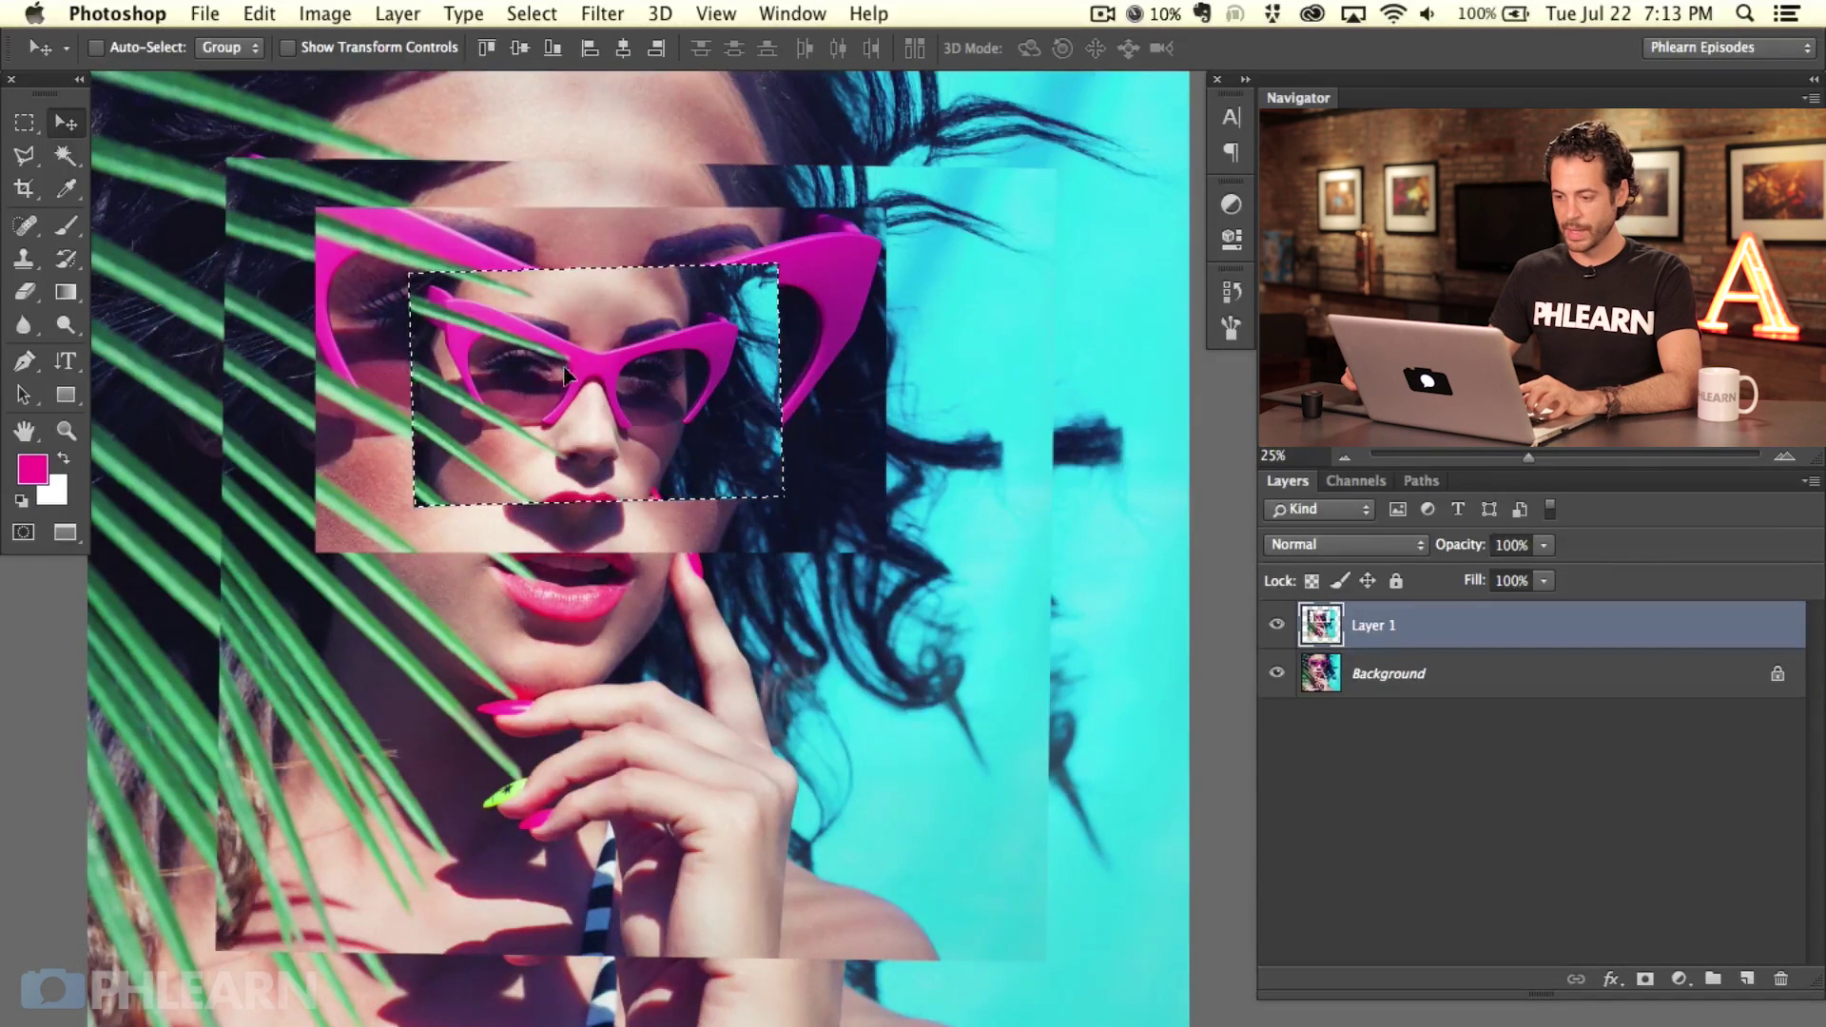
Step: Fill the small transformed selection on Layer 1 with loose turquoise Brush strokes at 48 px and 70% flow
left_click(66, 225)
left_click(441, 743, "alt")
left_click_drag(436, 641, 418, 640)
mouse_move(356, 494)
left_mouse_down()
mouse_move(464, 528)
mouse_move(625, 519)
left_mouse_up()
mouse_move(837, 357)
left_mouse_down()
mouse_move(552, 513)
mouse_move(418, 480)
mouse_move(419, 275)
mouse_move(240, 445)
mouse_move(504, 361)
mouse_move(666, 399)
mouse_move(590, 380)
mouse_move(516, 478)
mouse_move(379, 431)
left_mouse_up()
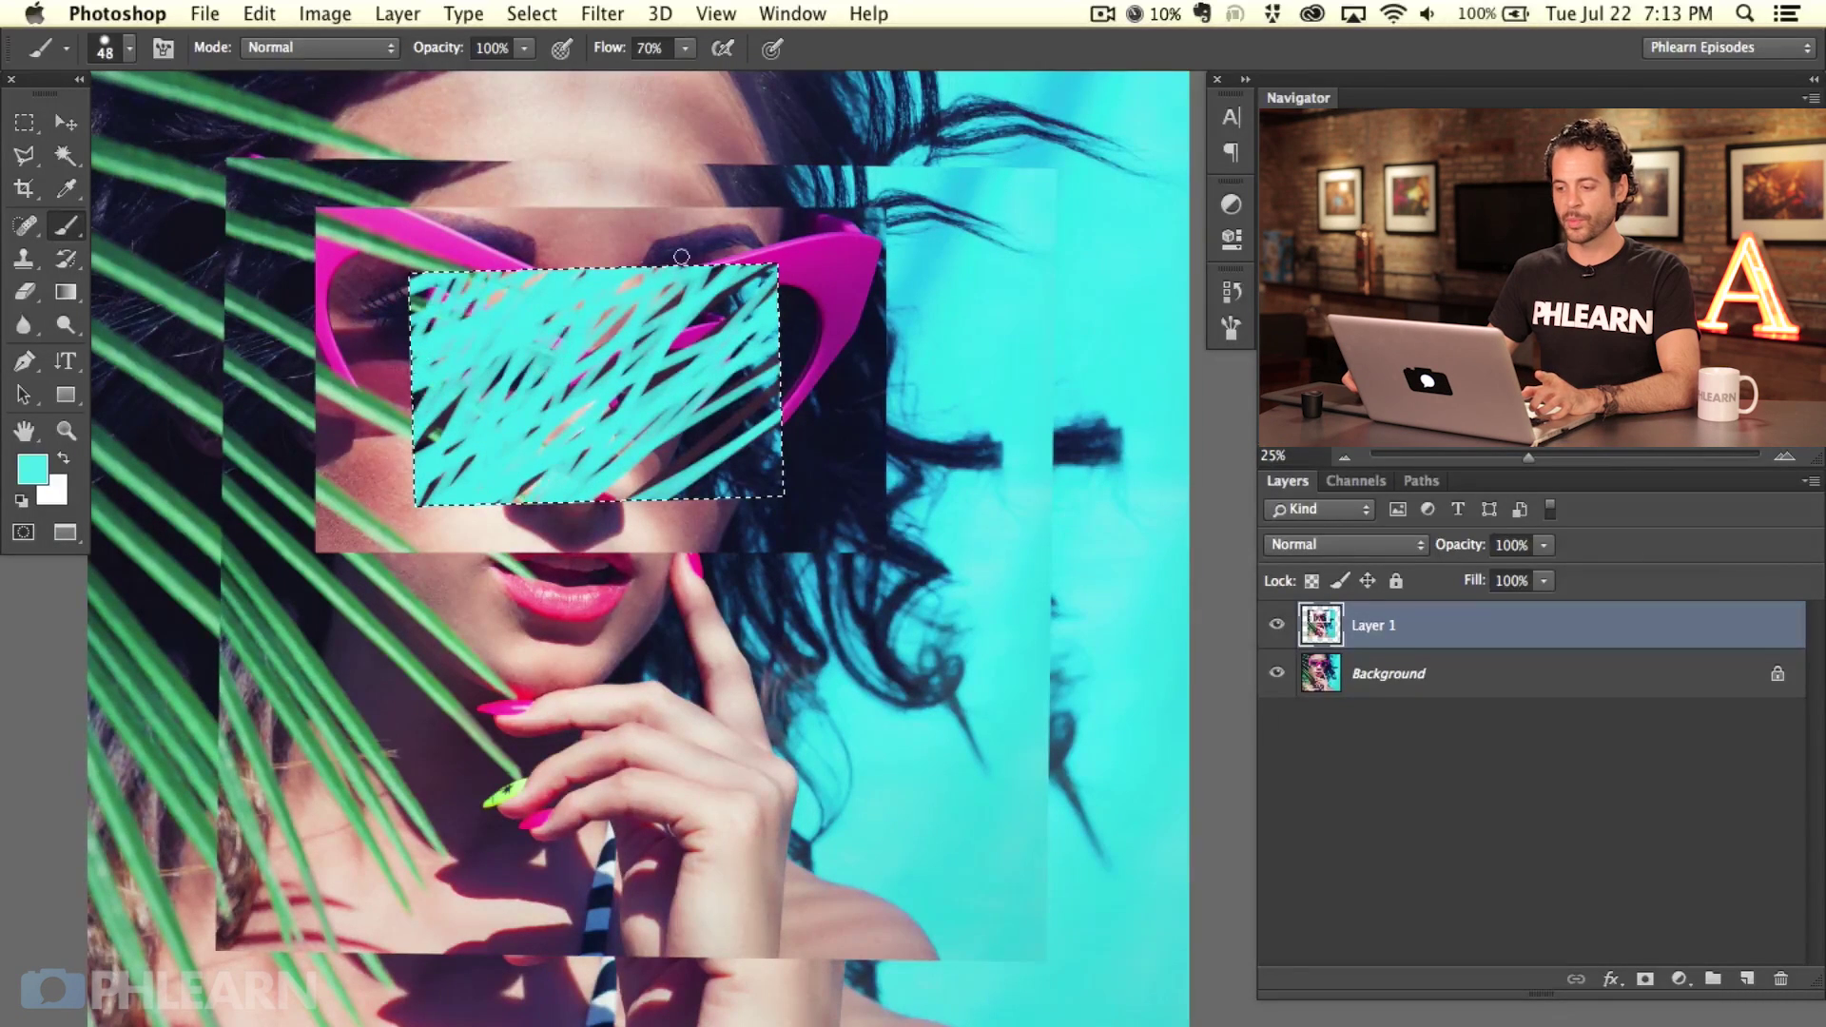
left_click_drag(681, 257, 809, 405)
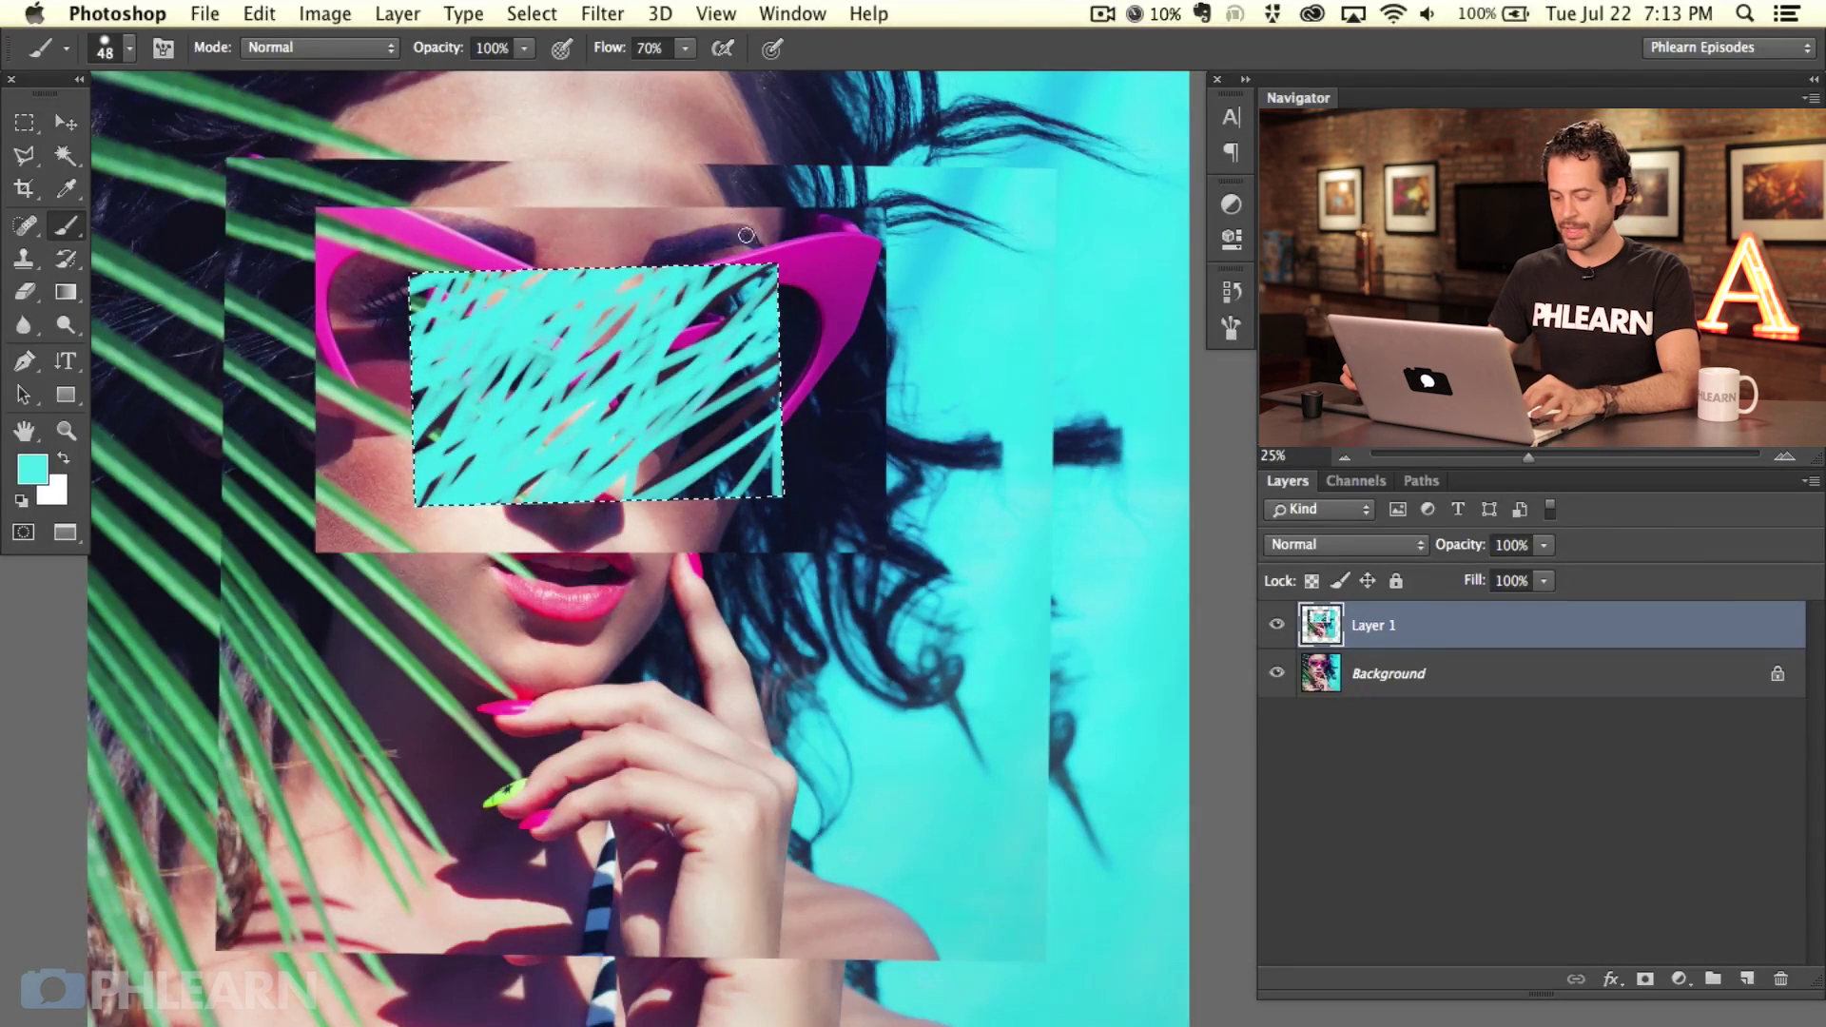
Step: Deselect, scribble turquoise strokes across the whole portrait on Layer 1, and delete that layer
key("super+d")
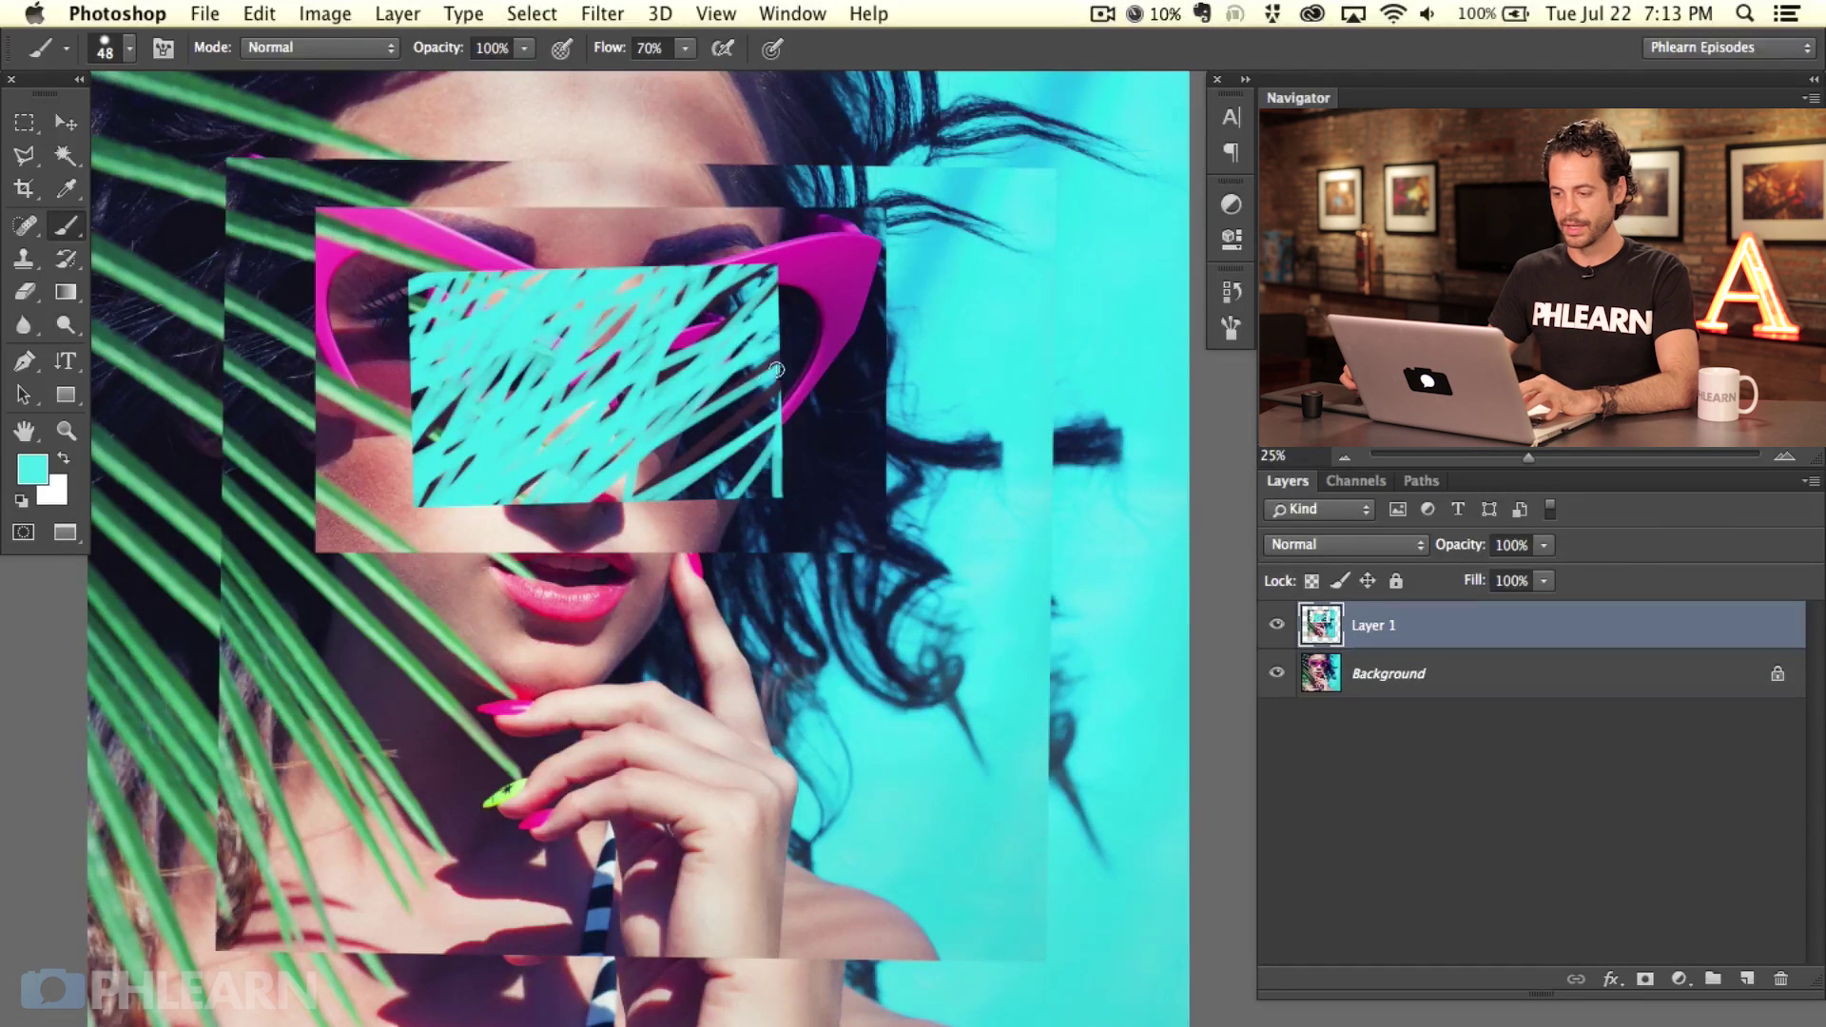
mouse_move(273, 525)
left_mouse_down()
mouse_move(571, 533)
mouse_move(913, 447)
mouse_move(666, 951)
mouse_move(411, 145)
mouse_move(911, 384)
left_mouse_up()
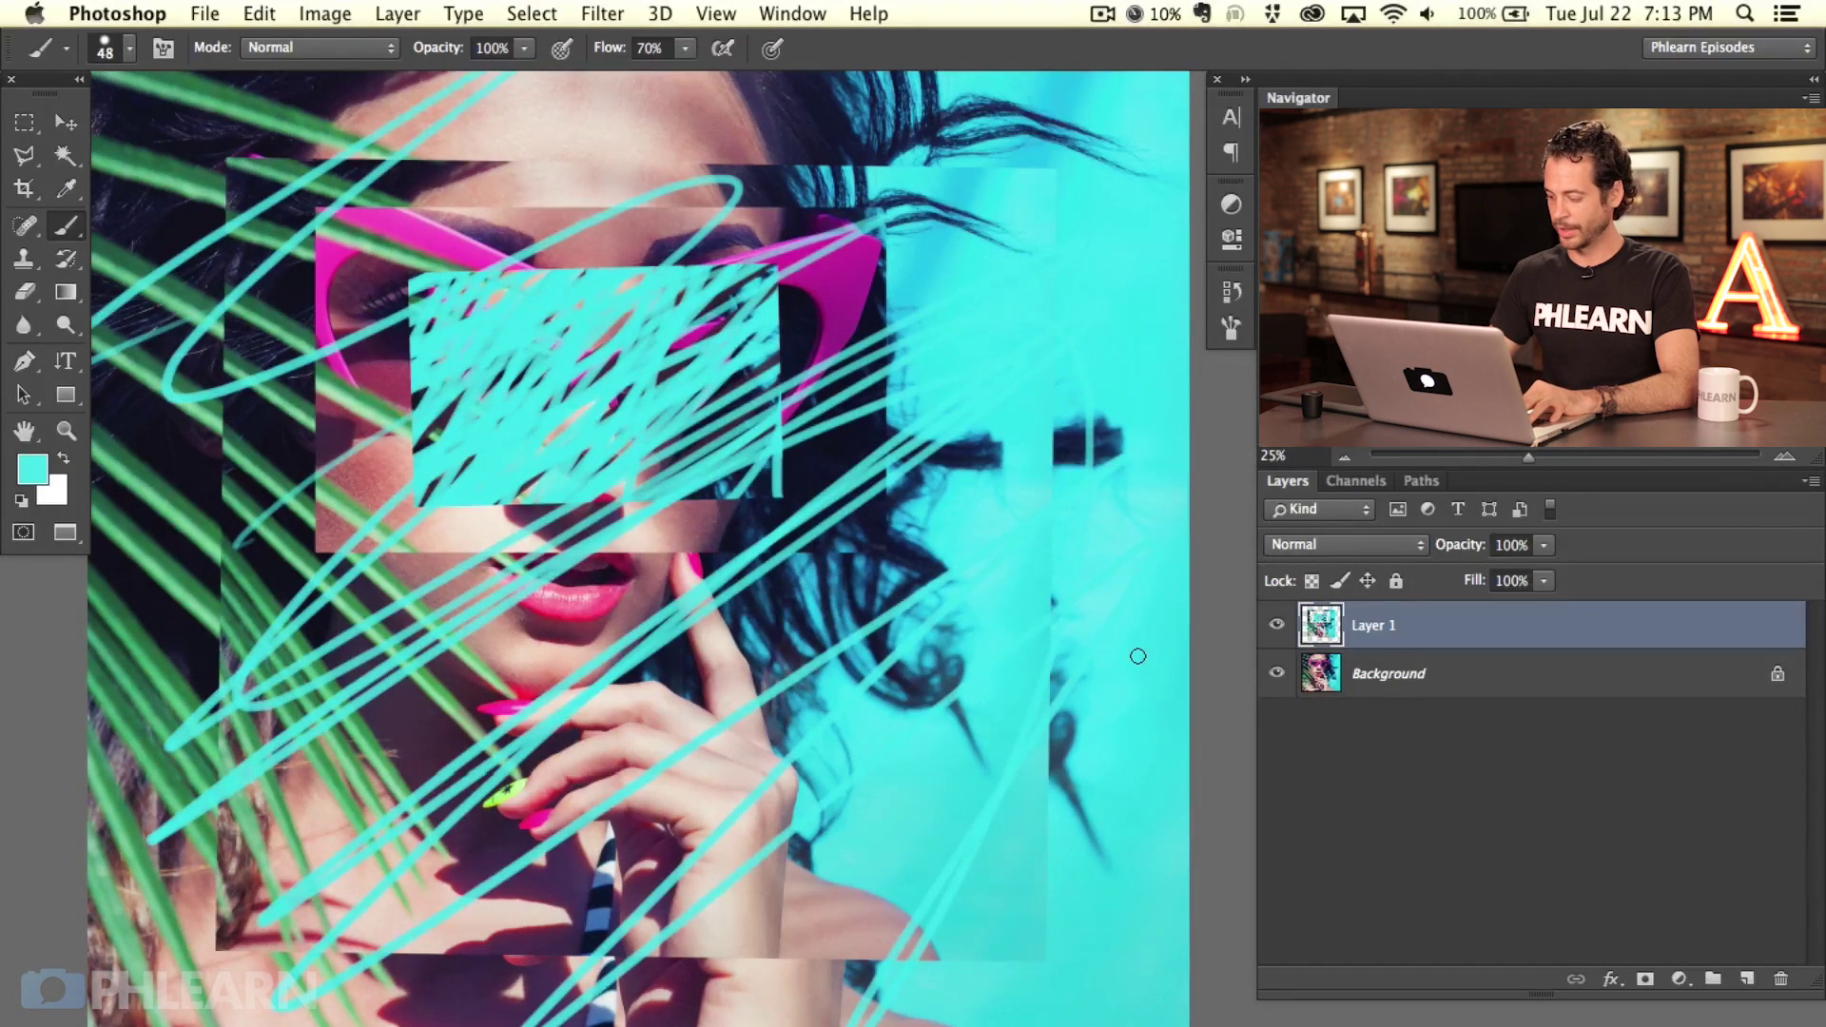
key("BackSpace")
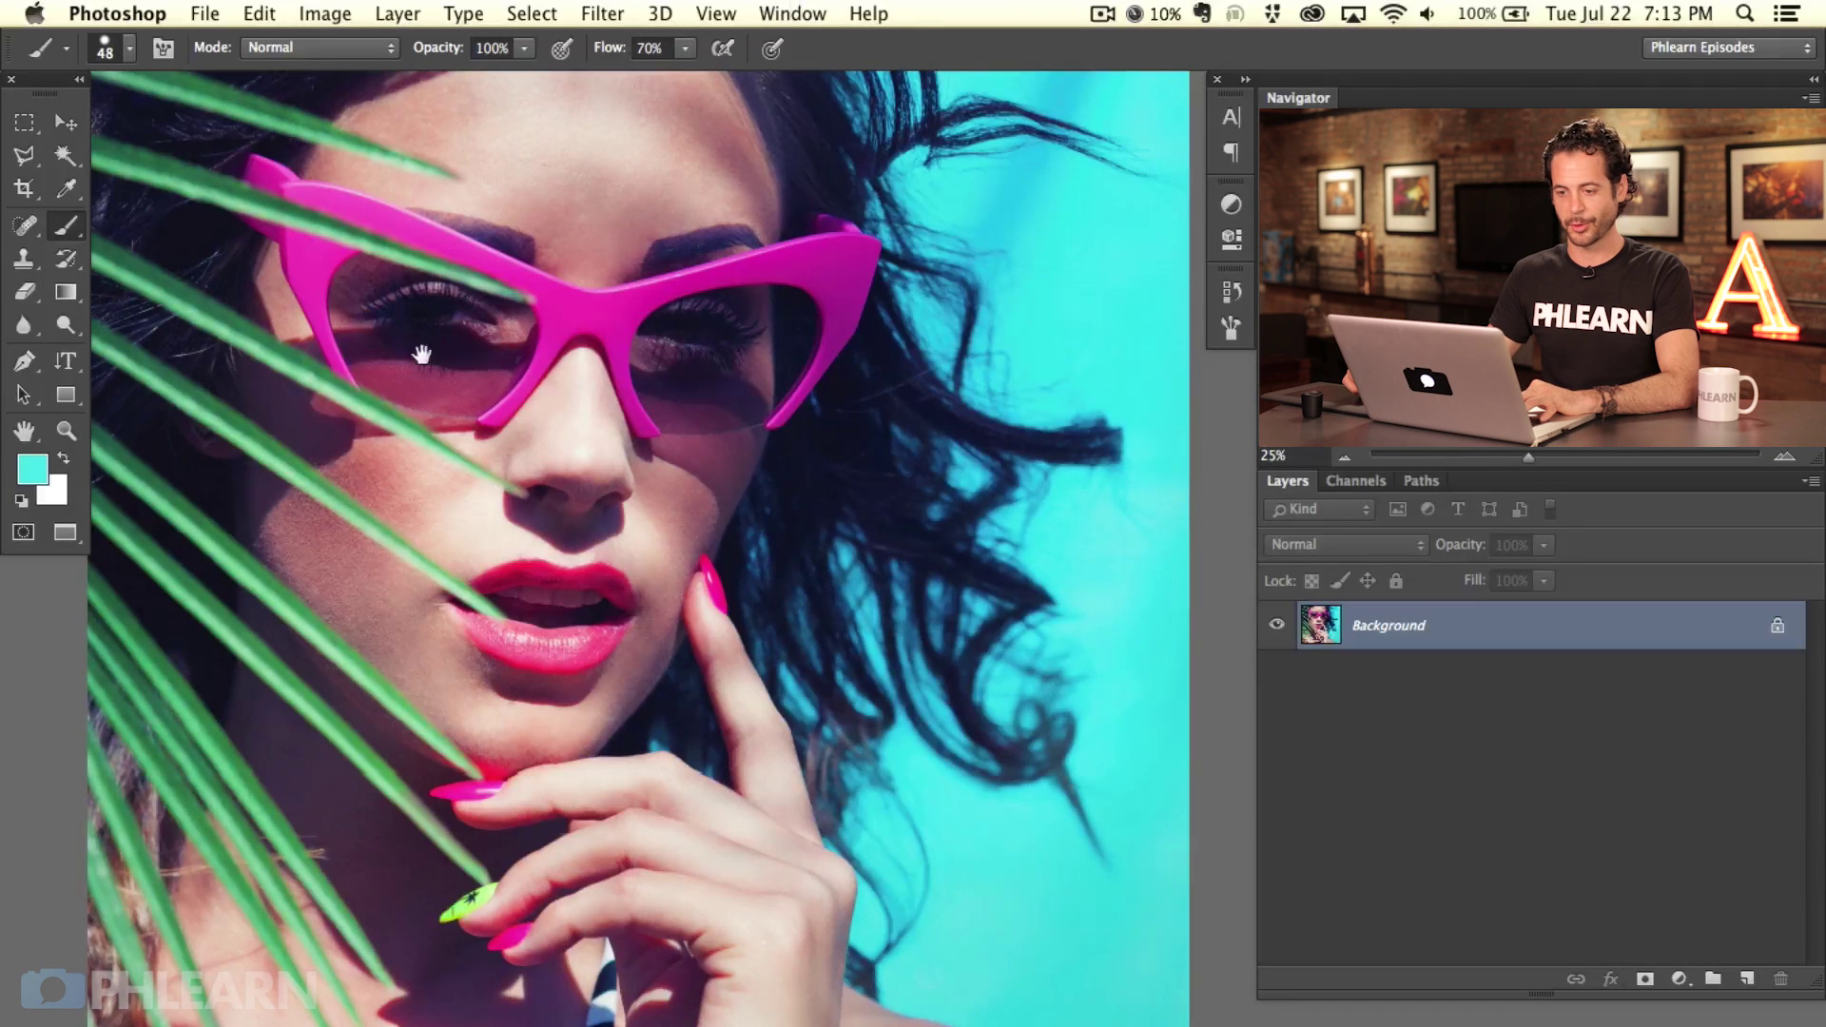
Step: Draw a freehand Lasso selection around the face from the sunglasses down to the chin and fingers
scroll(437, 361, "up", 1)
scroll(438, 361, "left", 1)
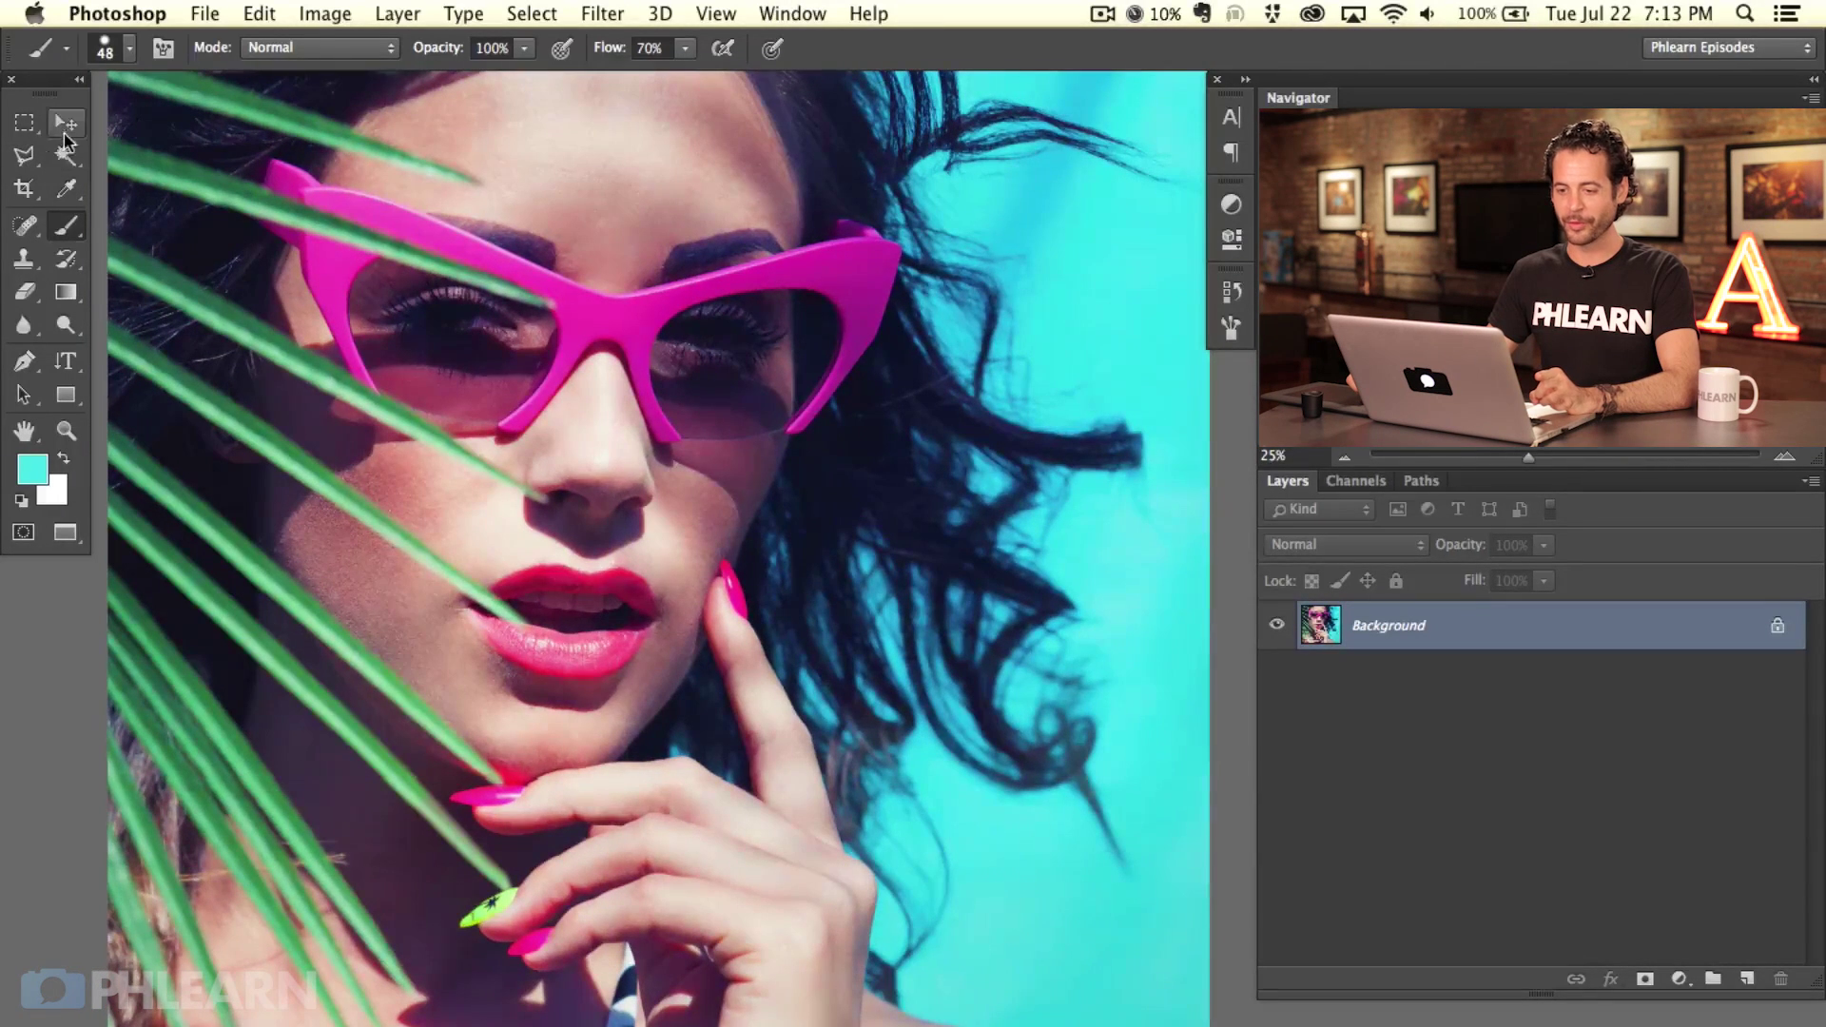
left_click(25, 158)
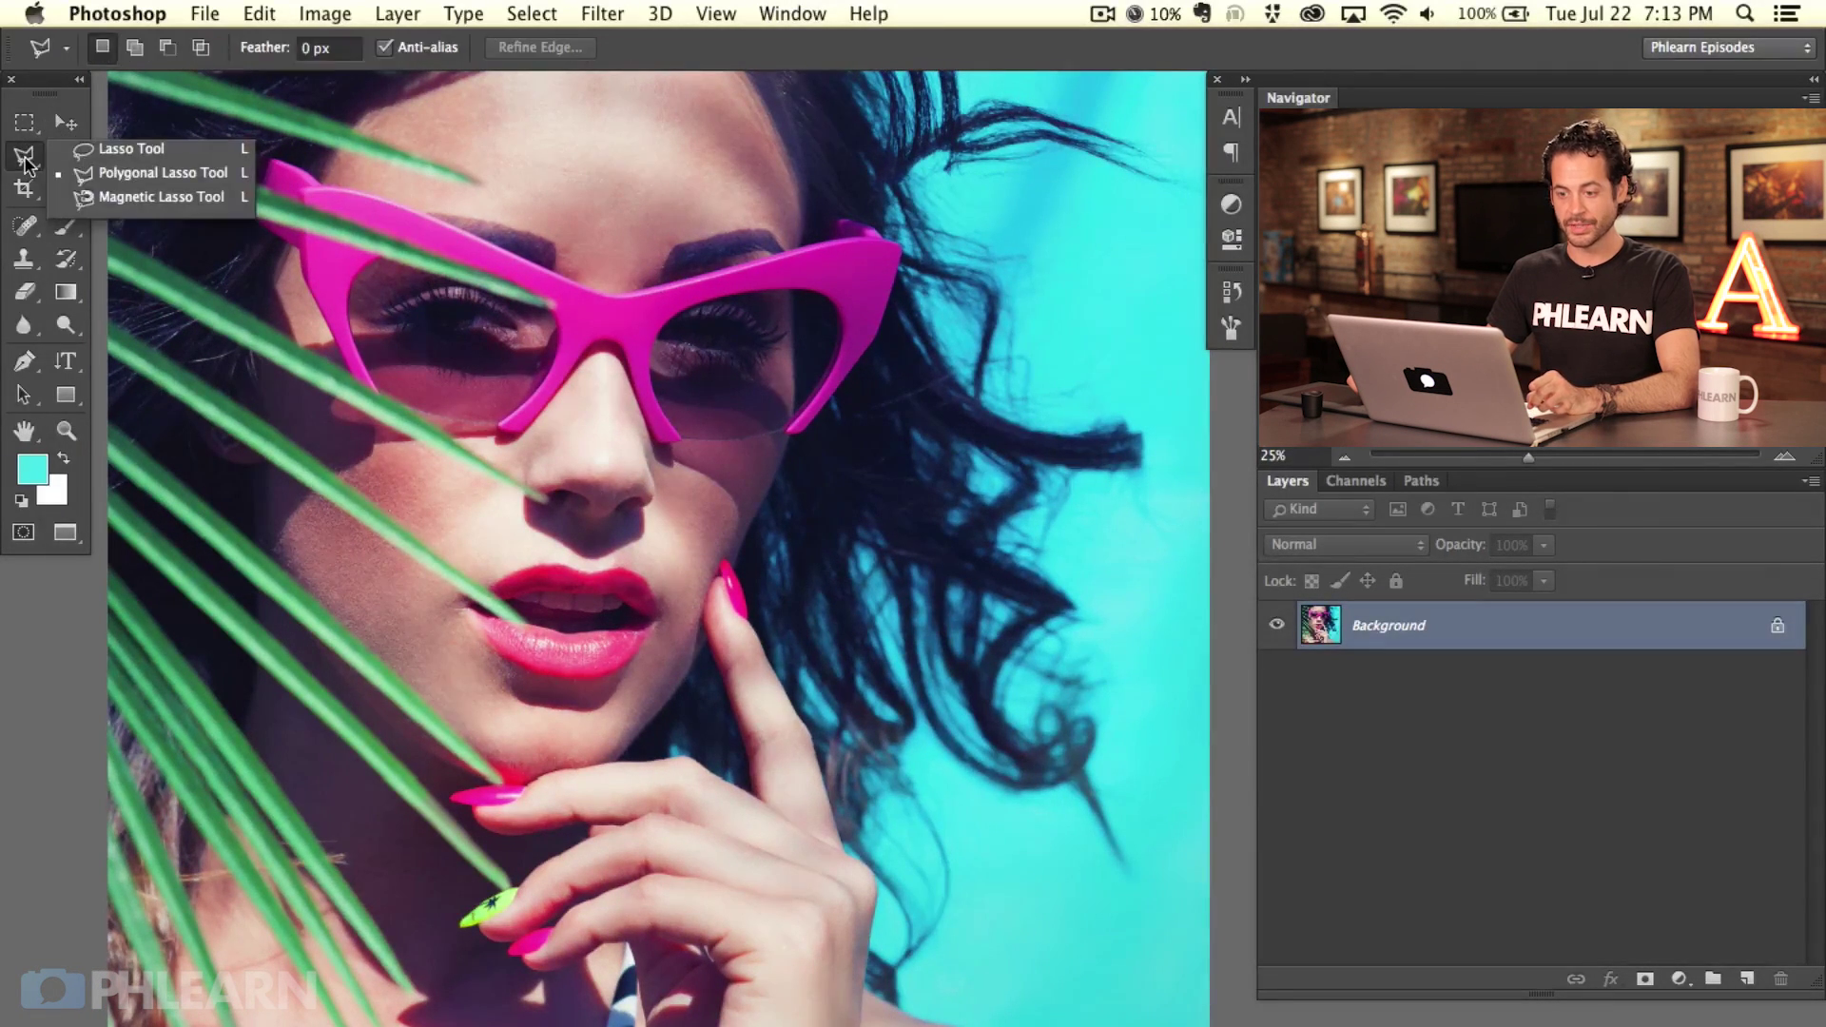
left_click(117, 152)
mouse_move(323, 423)
left_mouse_down()
mouse_move(647, 323)
mouse_move(733, 780)
mouse_move(329, 428)
left_mouse_up()
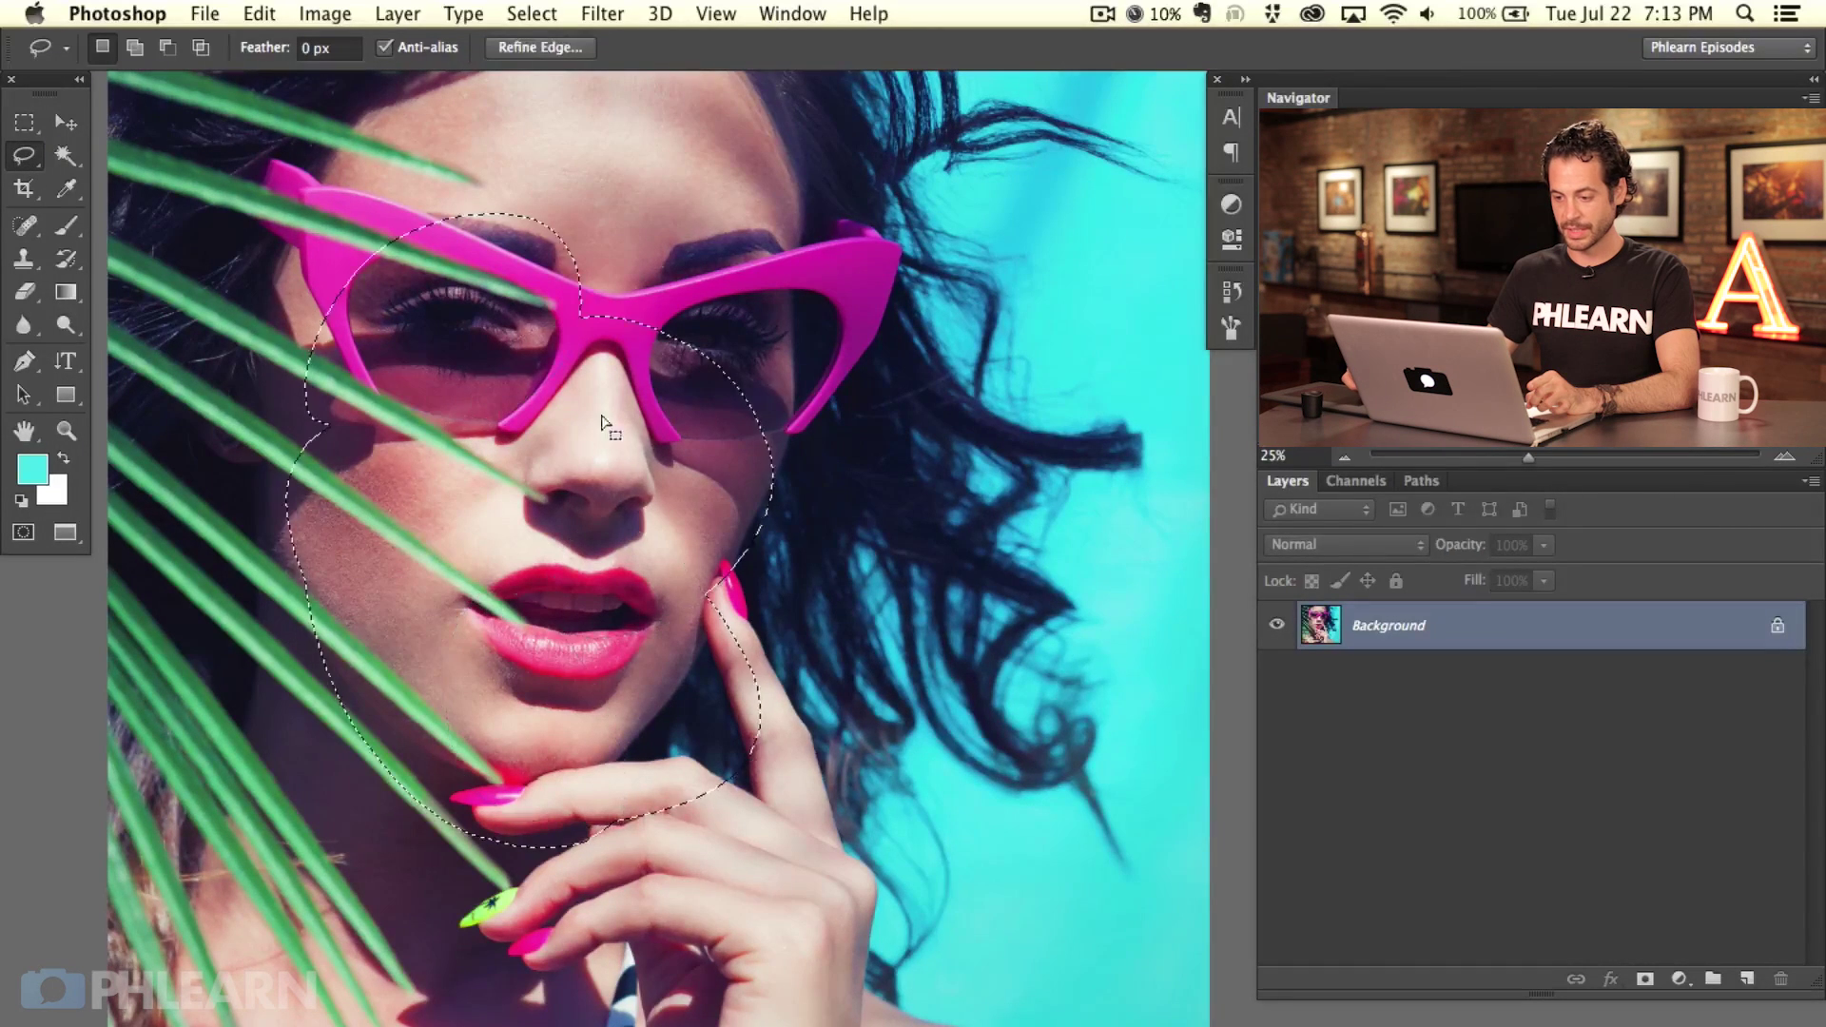
Step: Lasso the hair beside the sunglasses and add further freehand areas over the face, fingers, lower hair and palm leaves
left_click_drag(853, 203, 1032, 354)
left_click_drag(1053, 208, 1046, 214)
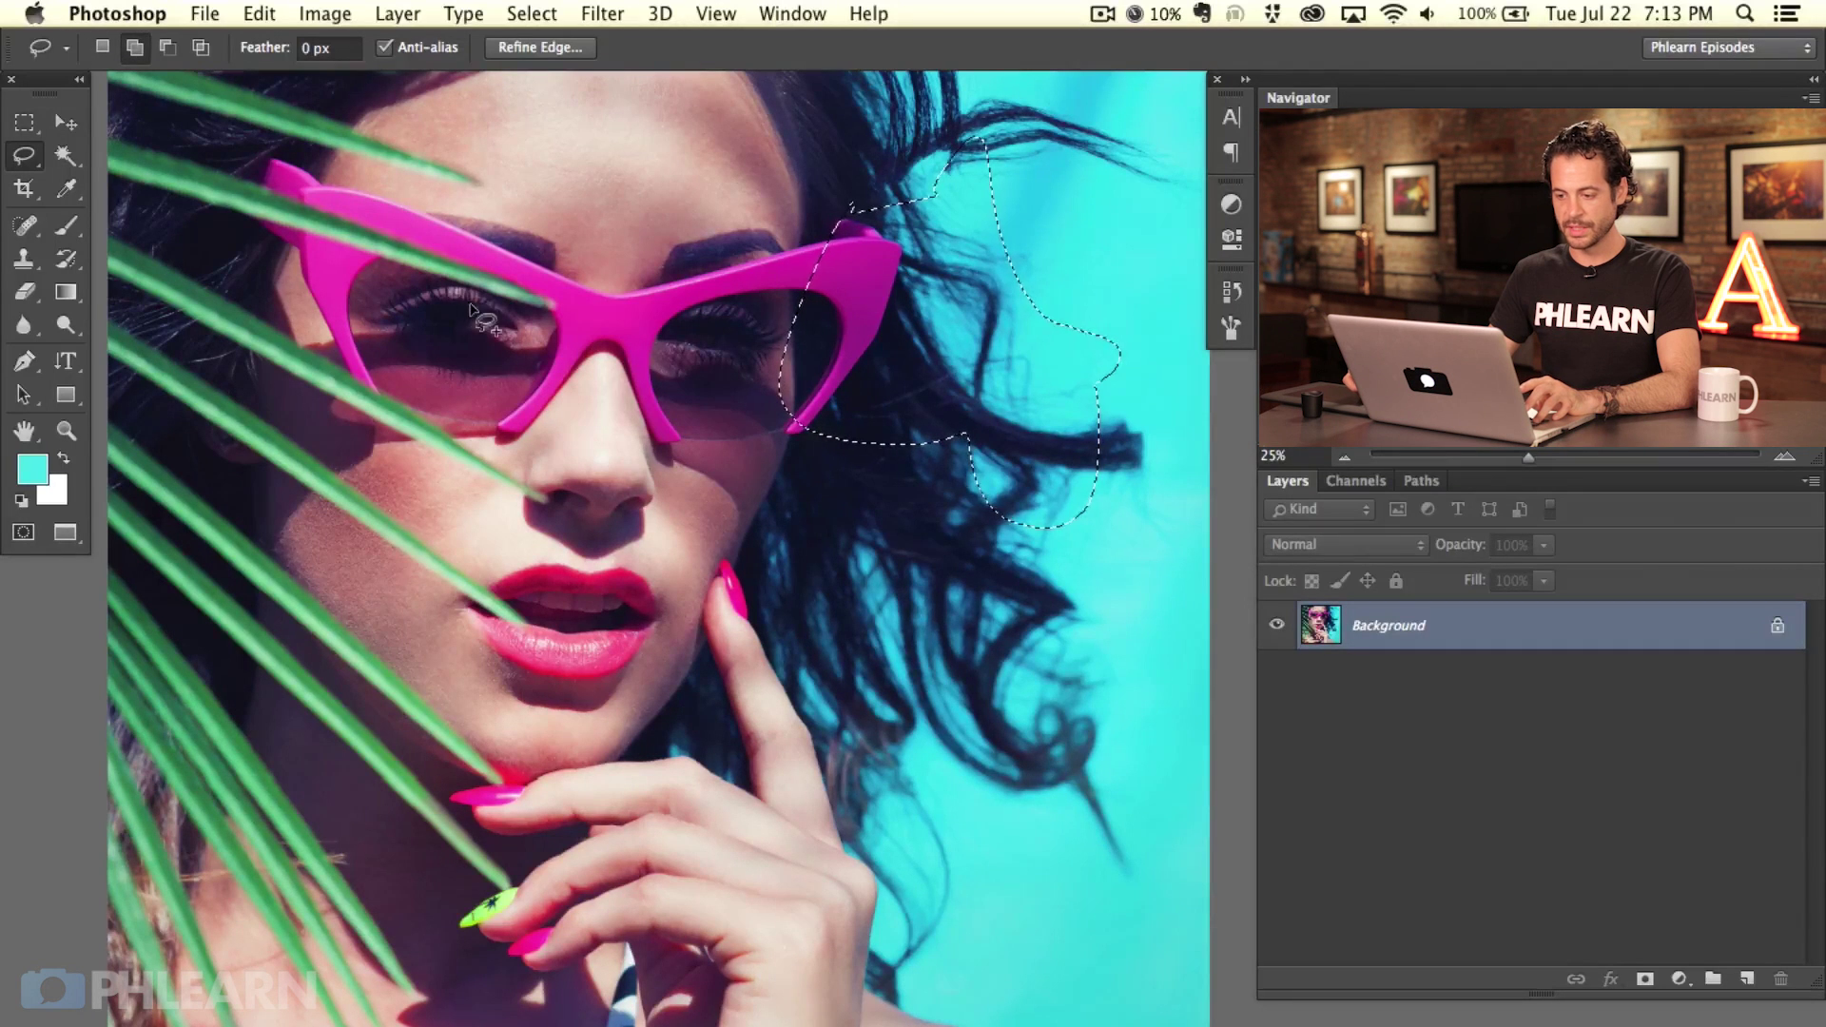
left_click_drag(442, 347, 433, 290)
mouse_move(568, 353)
left_mouse_down()
mouse_move(609, 247)
mouse_move(537, 519)
mouse_move(542, 361)
left_mouse_up()
mouse_move(832, 642)
left_mouse_down()
mouse_move(875, 885)
mouse_move(832, 645)
left_mouse_up()
mouse_move(552, 709)
left_mouse_down()
mouse_move(521, 766)
mouse_move(550, 709)
left_mouse_up()
left_click_drag(195, 749, 190, 751)
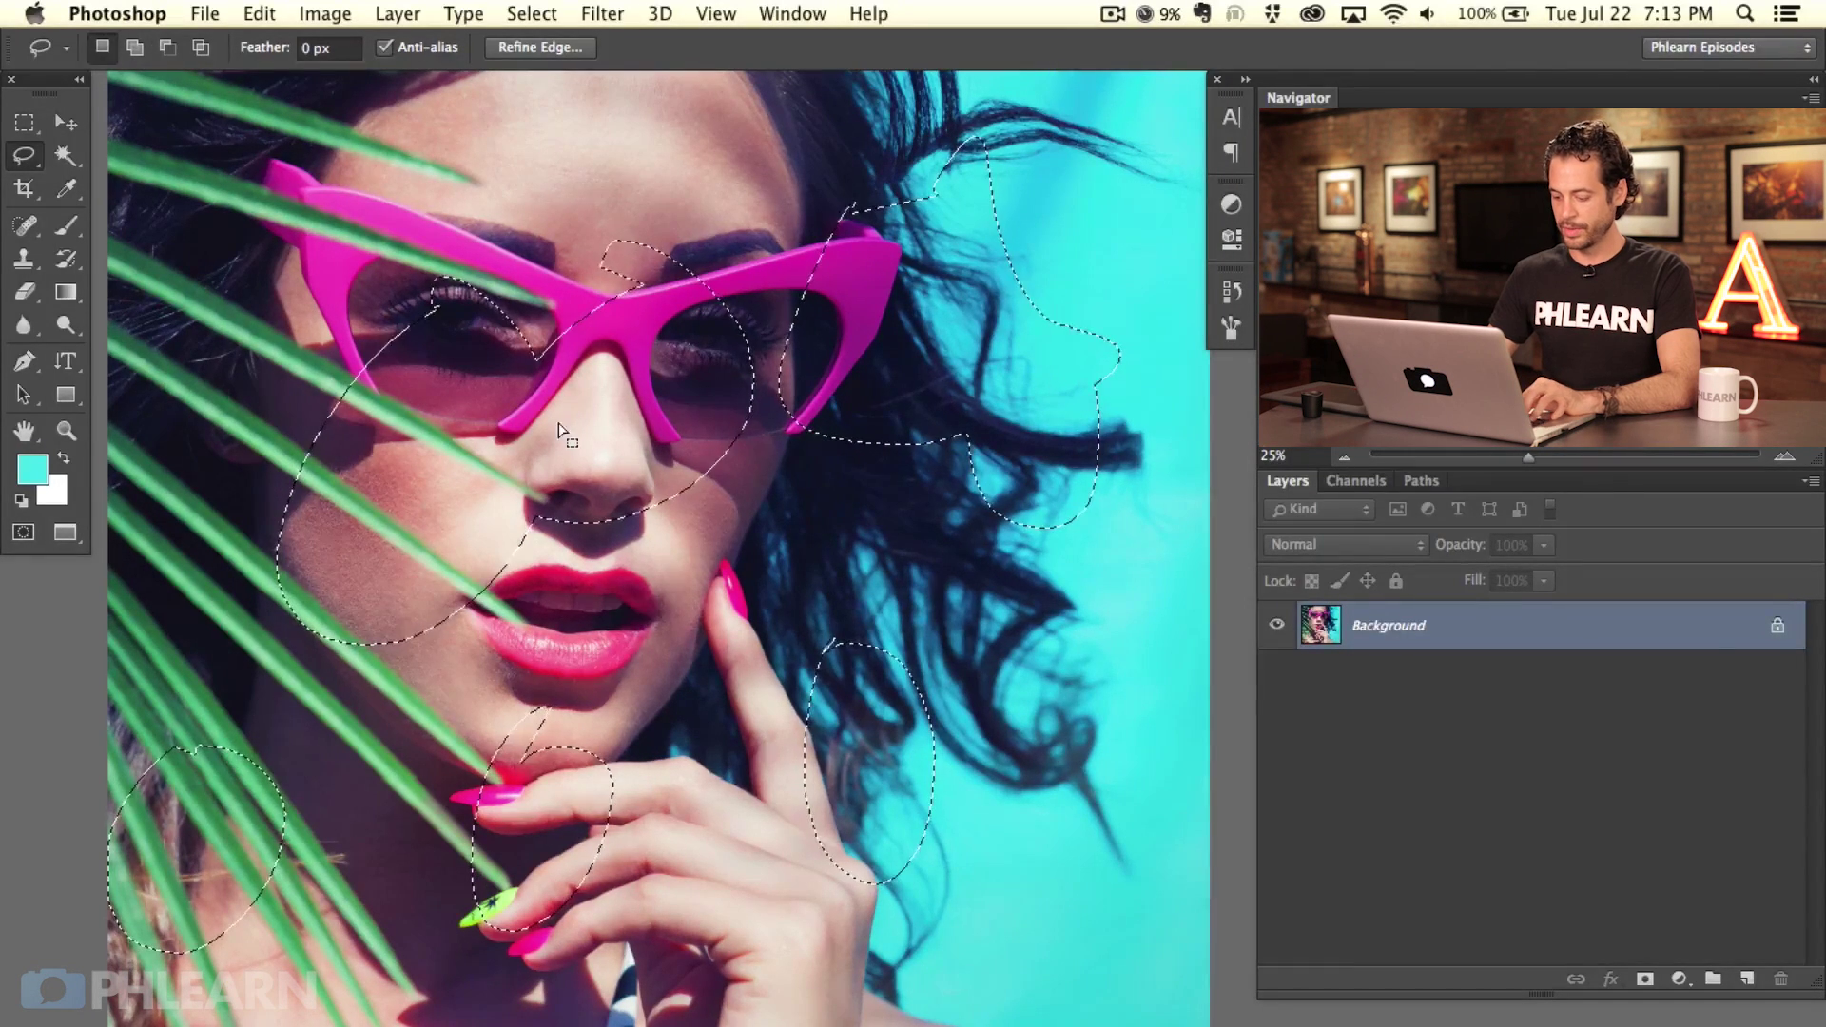
Step: Create a new layer, paint turquoise strokes through the freehand selections, and clear the painted strokes
key("super+shift+alt+n")
key("b")
left_click_drag(285, 542, 1008, 275)
mouse_move(123, 885)
left_mouse_down()
mouse_move(1009, 366)
mouse_move(703, 418)
mouse_move(475, 361)
mouse_move(841, 495)
left_mouse_up()
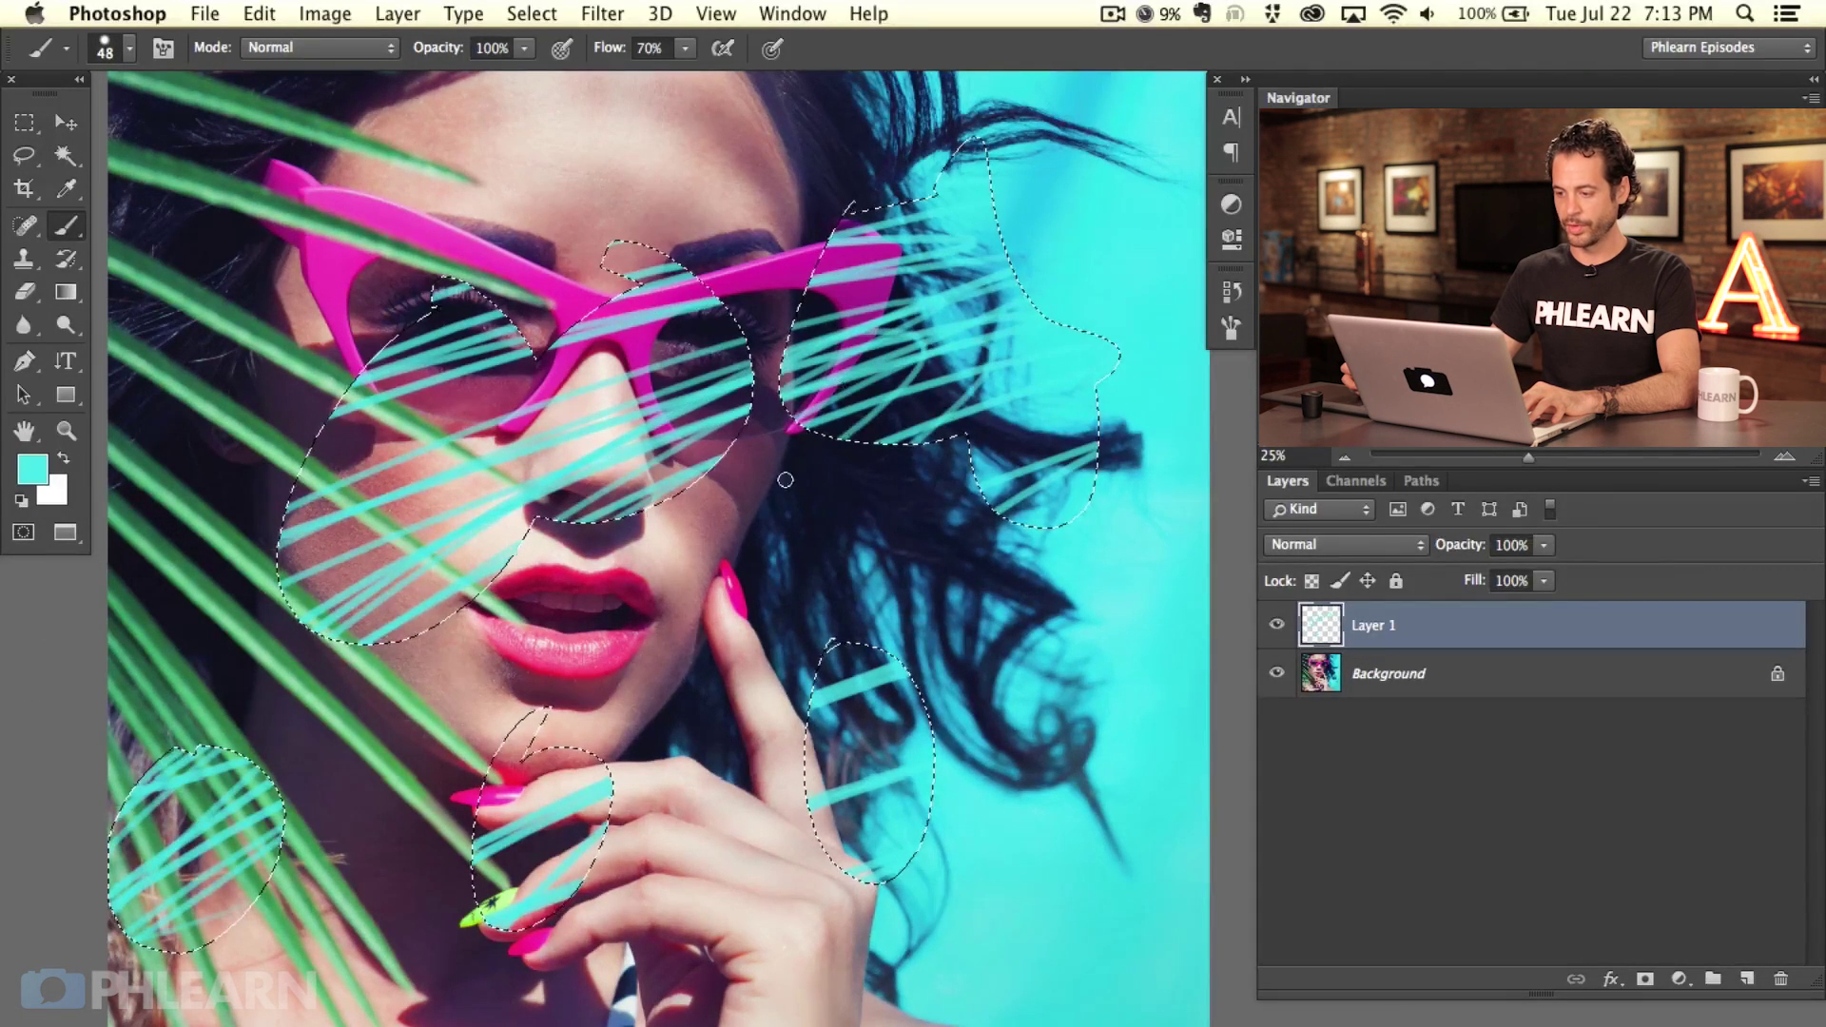
key("BackSpace")
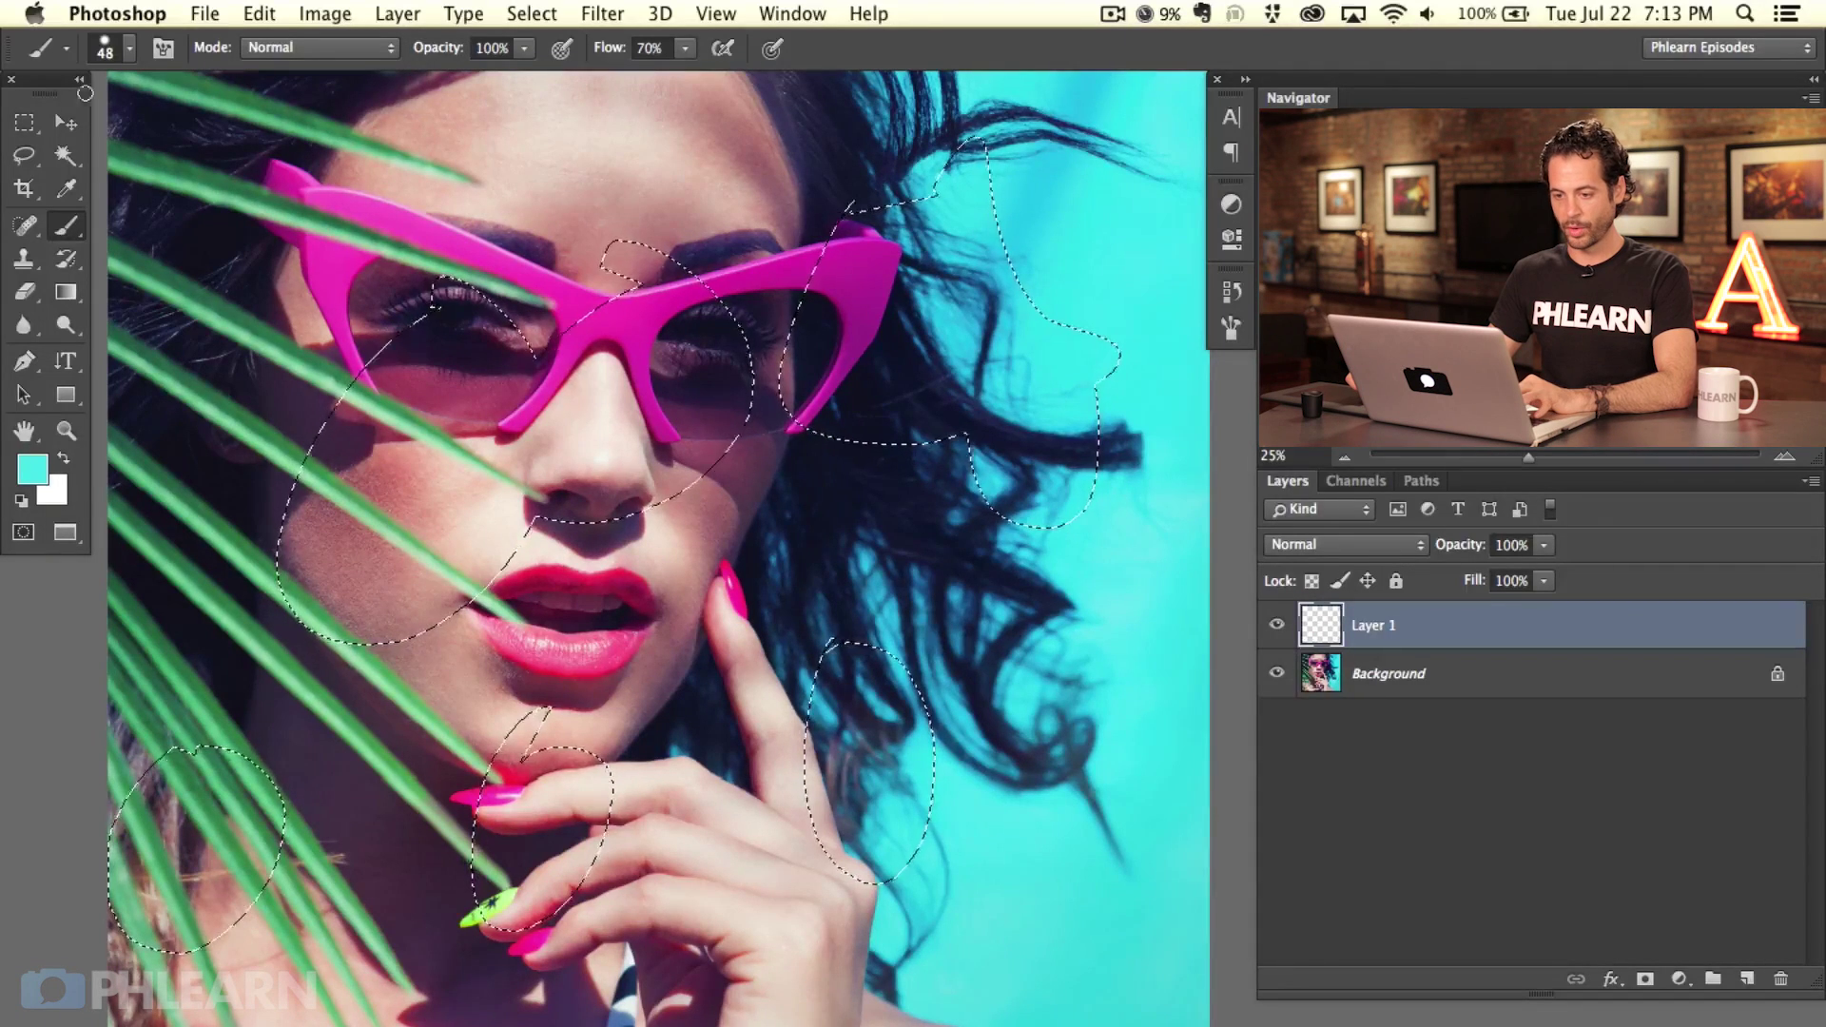
Step: Subtract a rectangular marquee from the freehand selection over the palm-covered lens and upper cheek
left_click(25, 123)
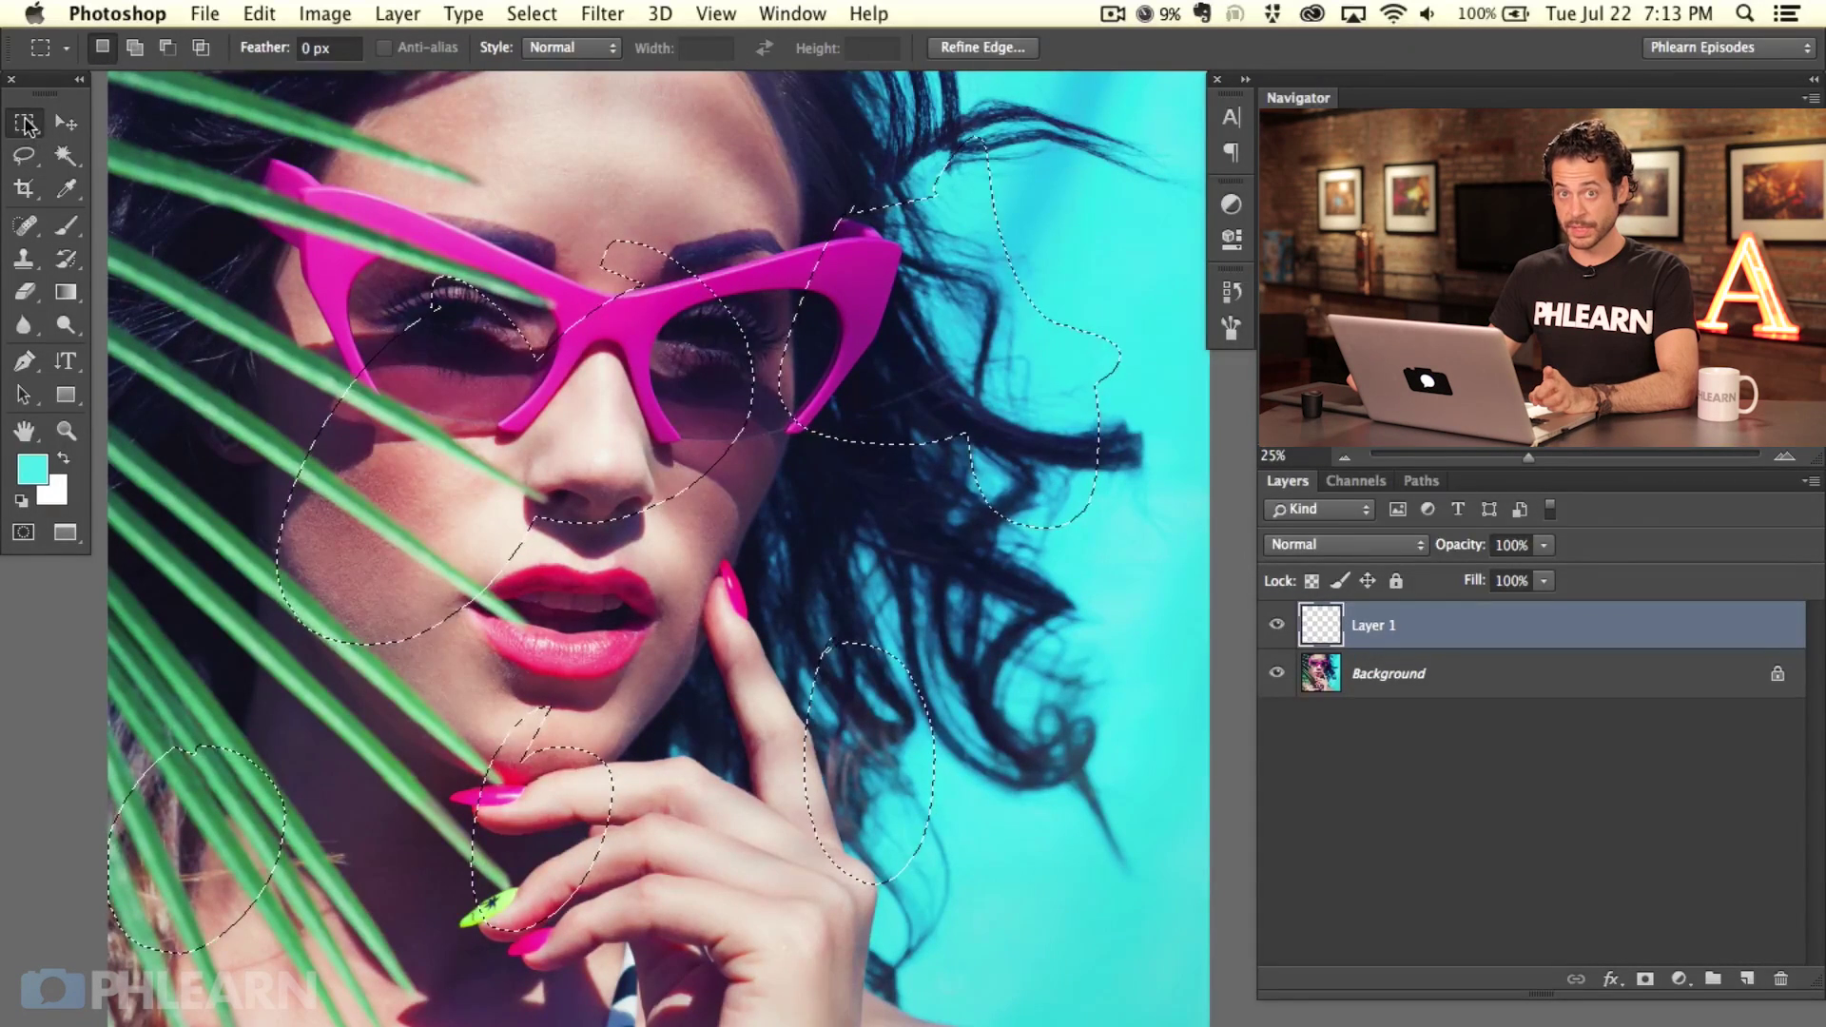
left_click(66, 124)
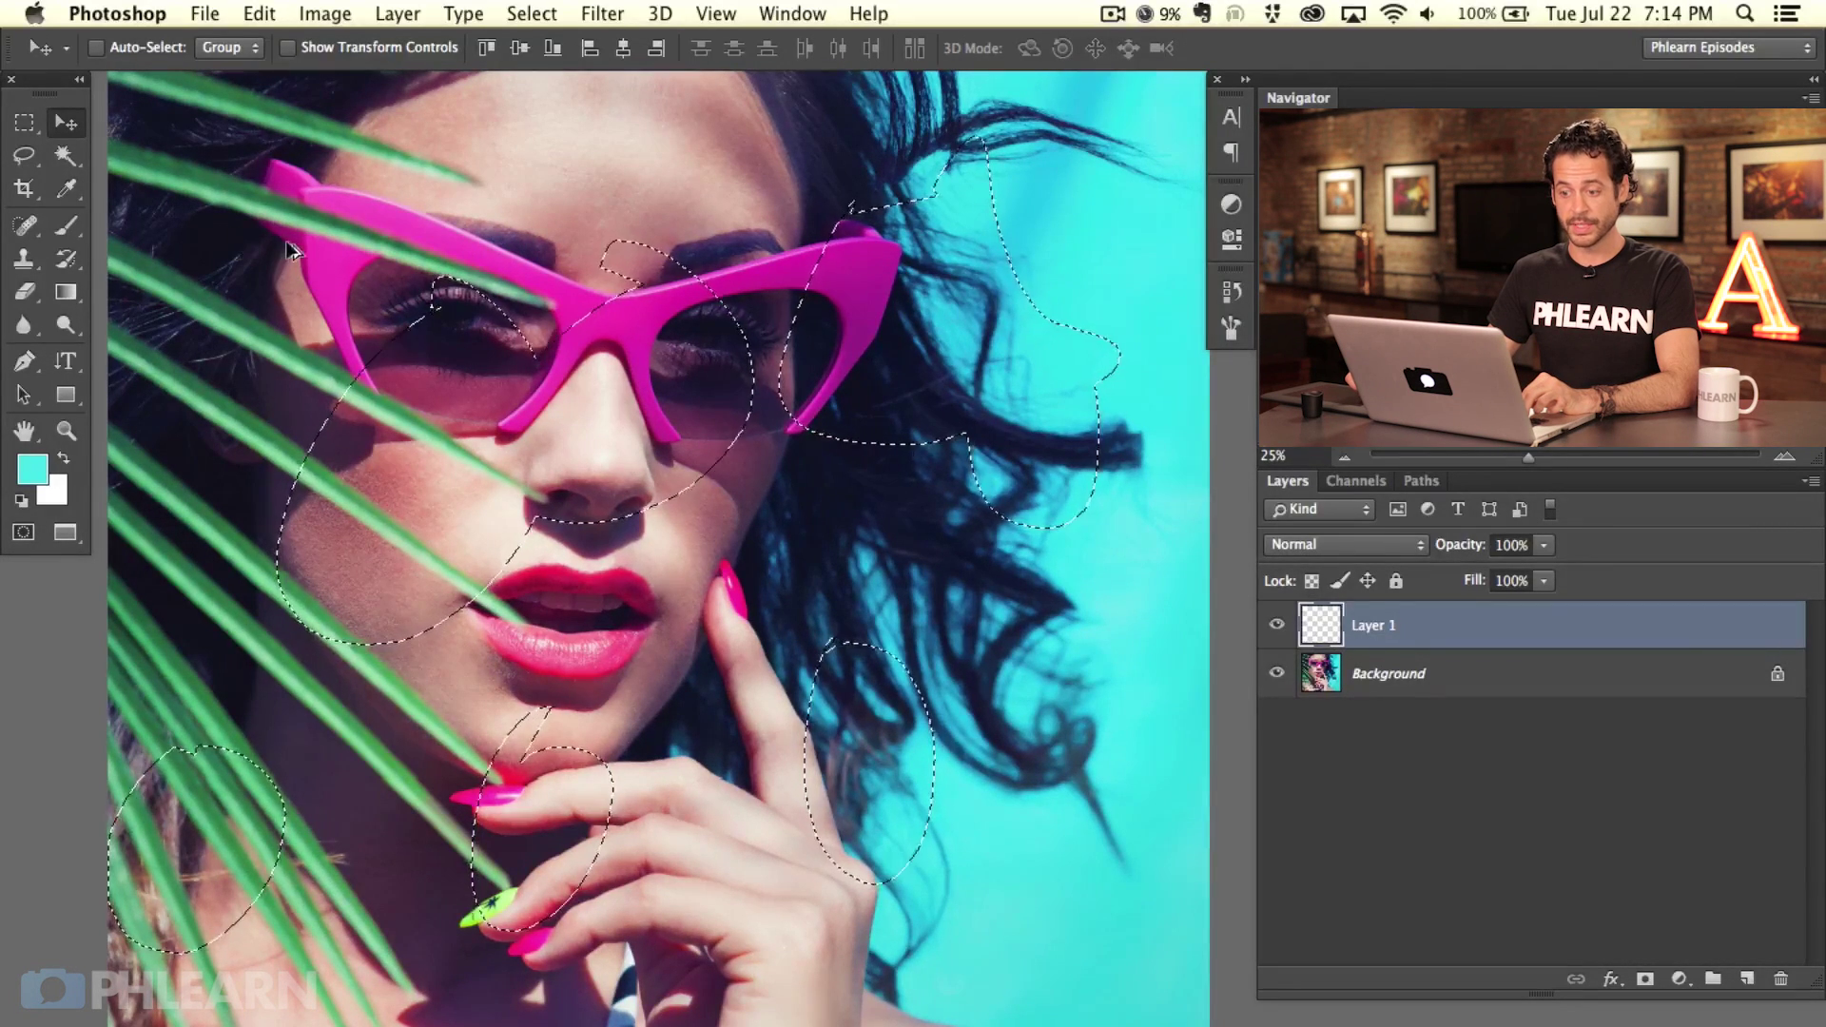
left_click(24, 126)
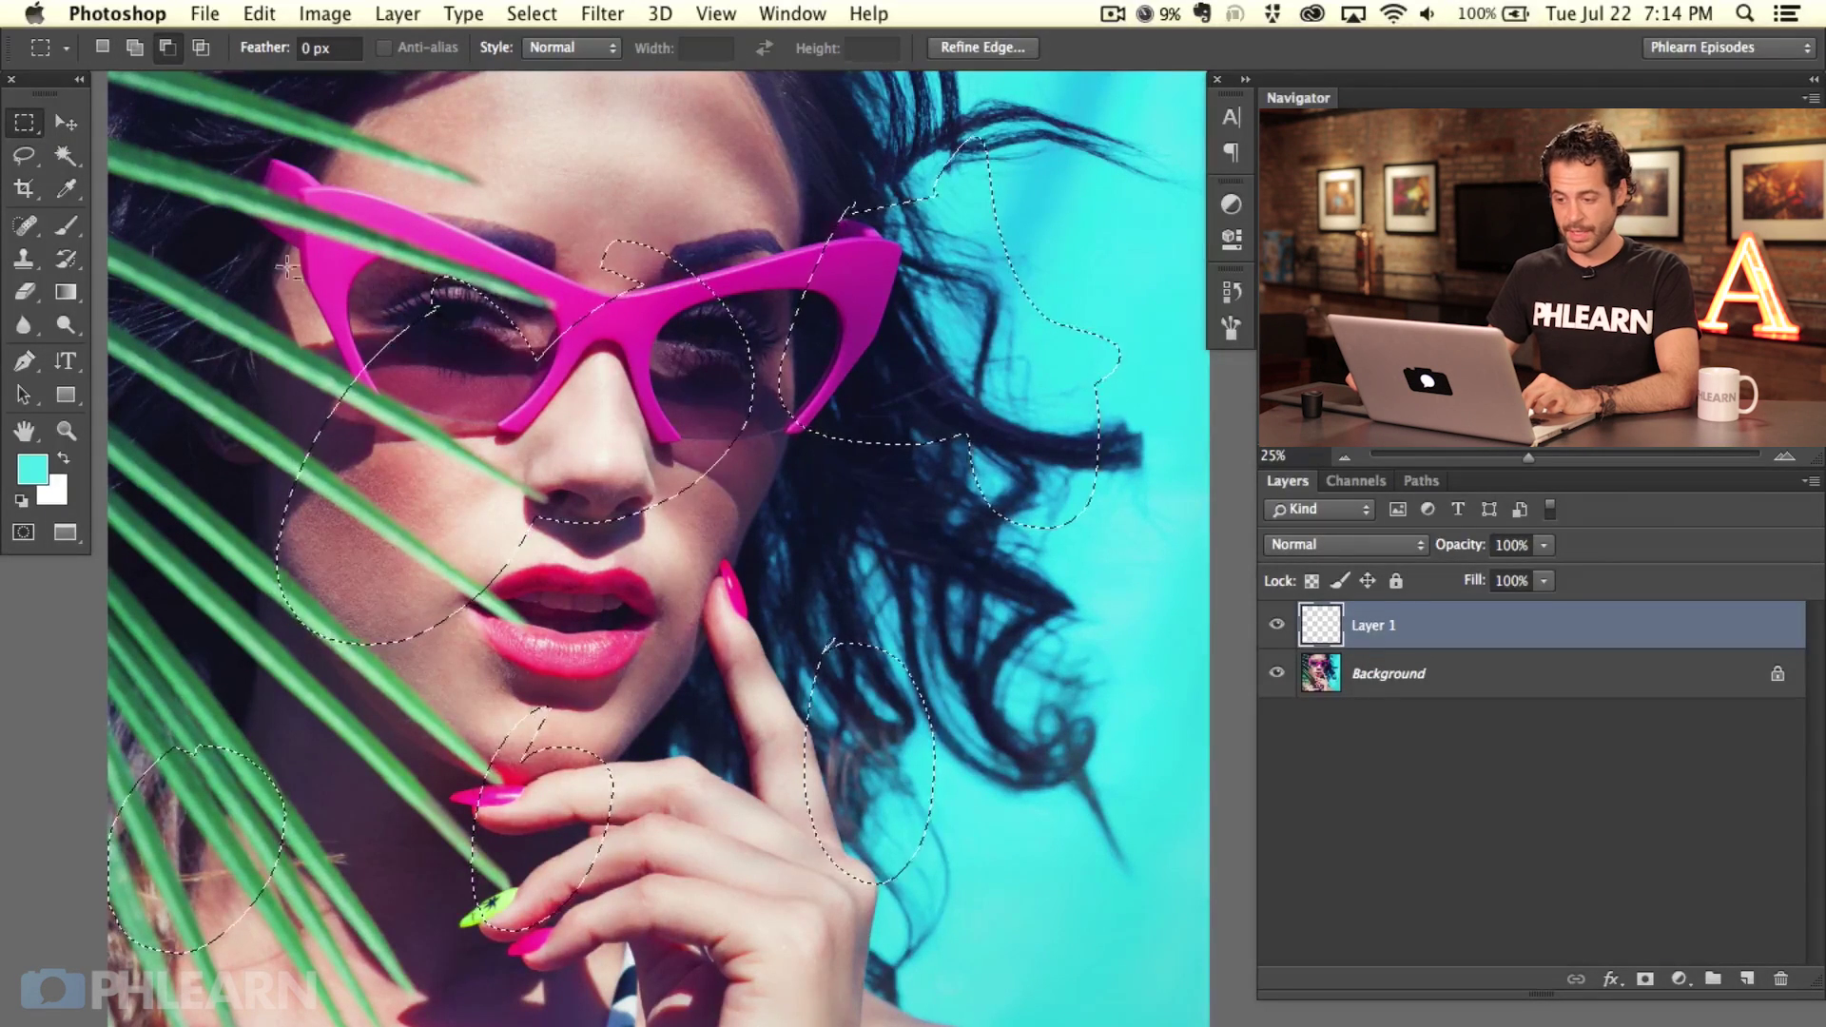
left_click_drag(259, 277, 591, 464)
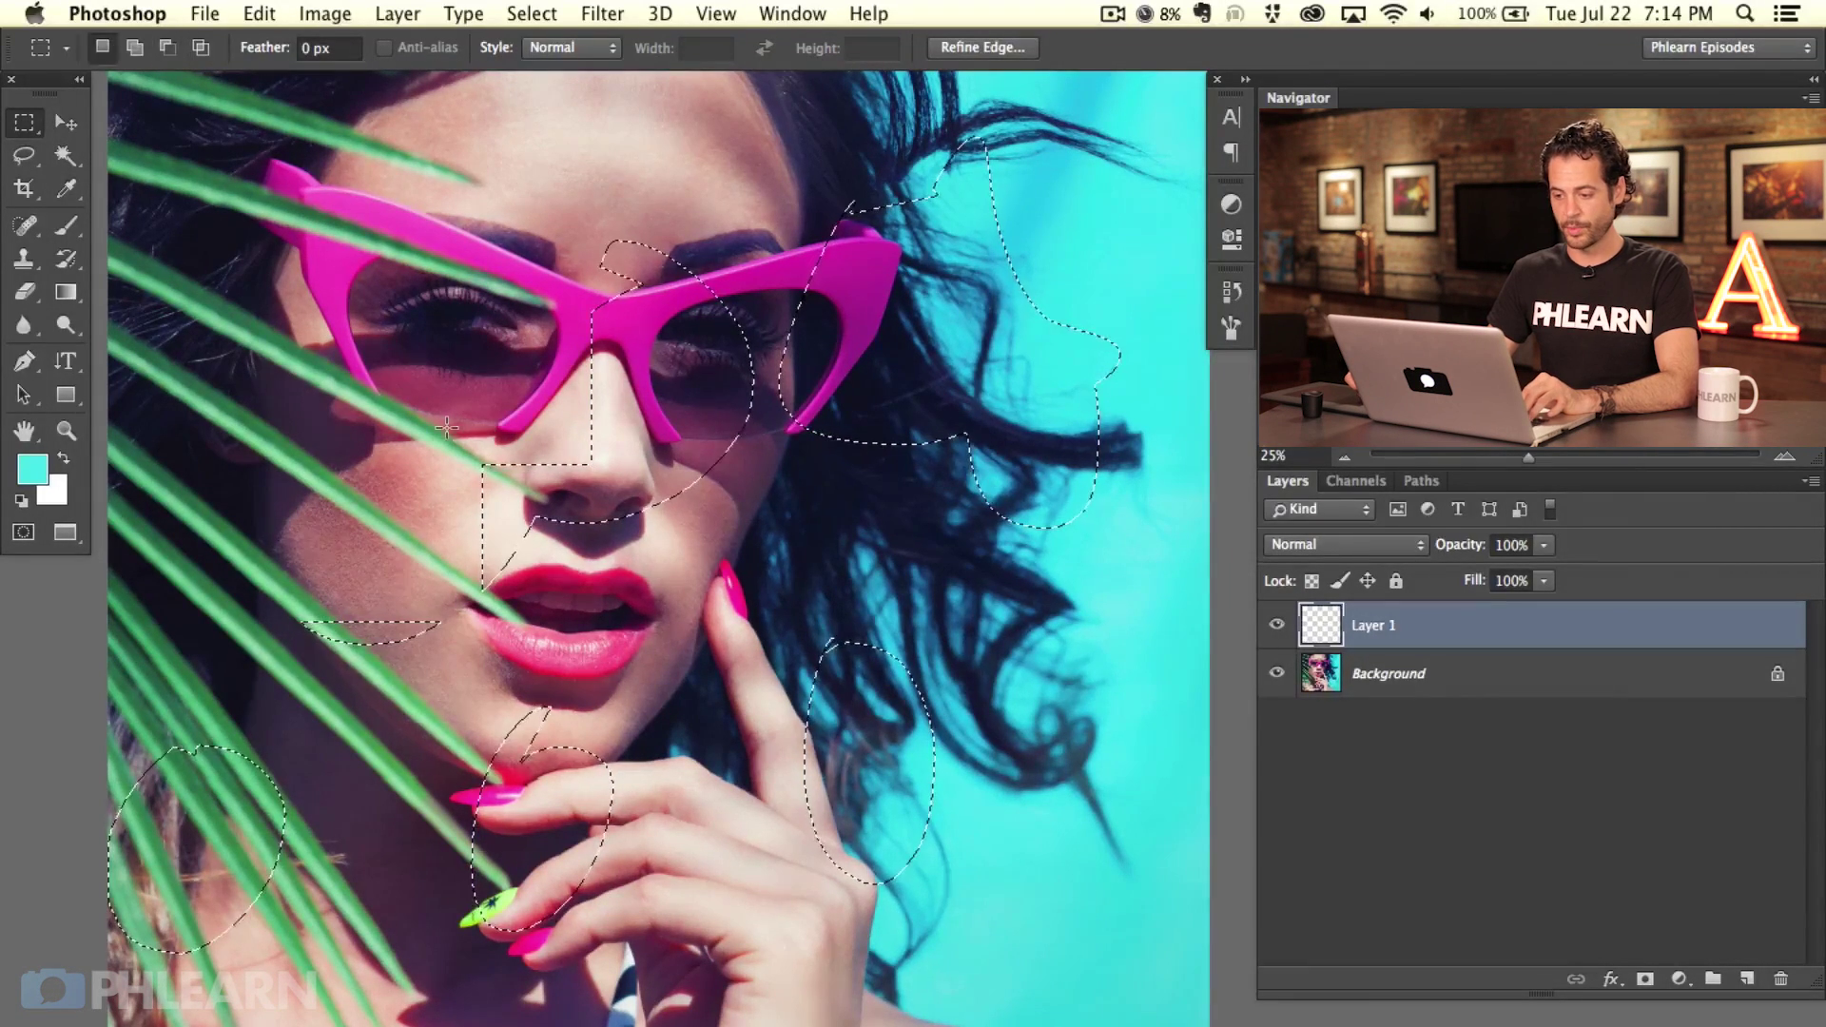
Step: Remove the remaining freehand areas and build a stepped selection from overlapping rectangular marquees across the sunglasses, mouth and hair
left_click_drag(887, 596, 889, 597)
left_click_drag(1027, 550, 1037, 576)
left_click_drag(1122, 149, 889, 725)
left_click_drag(1101, 122, 3, 702)
scroll(688, 513, "right", 5)
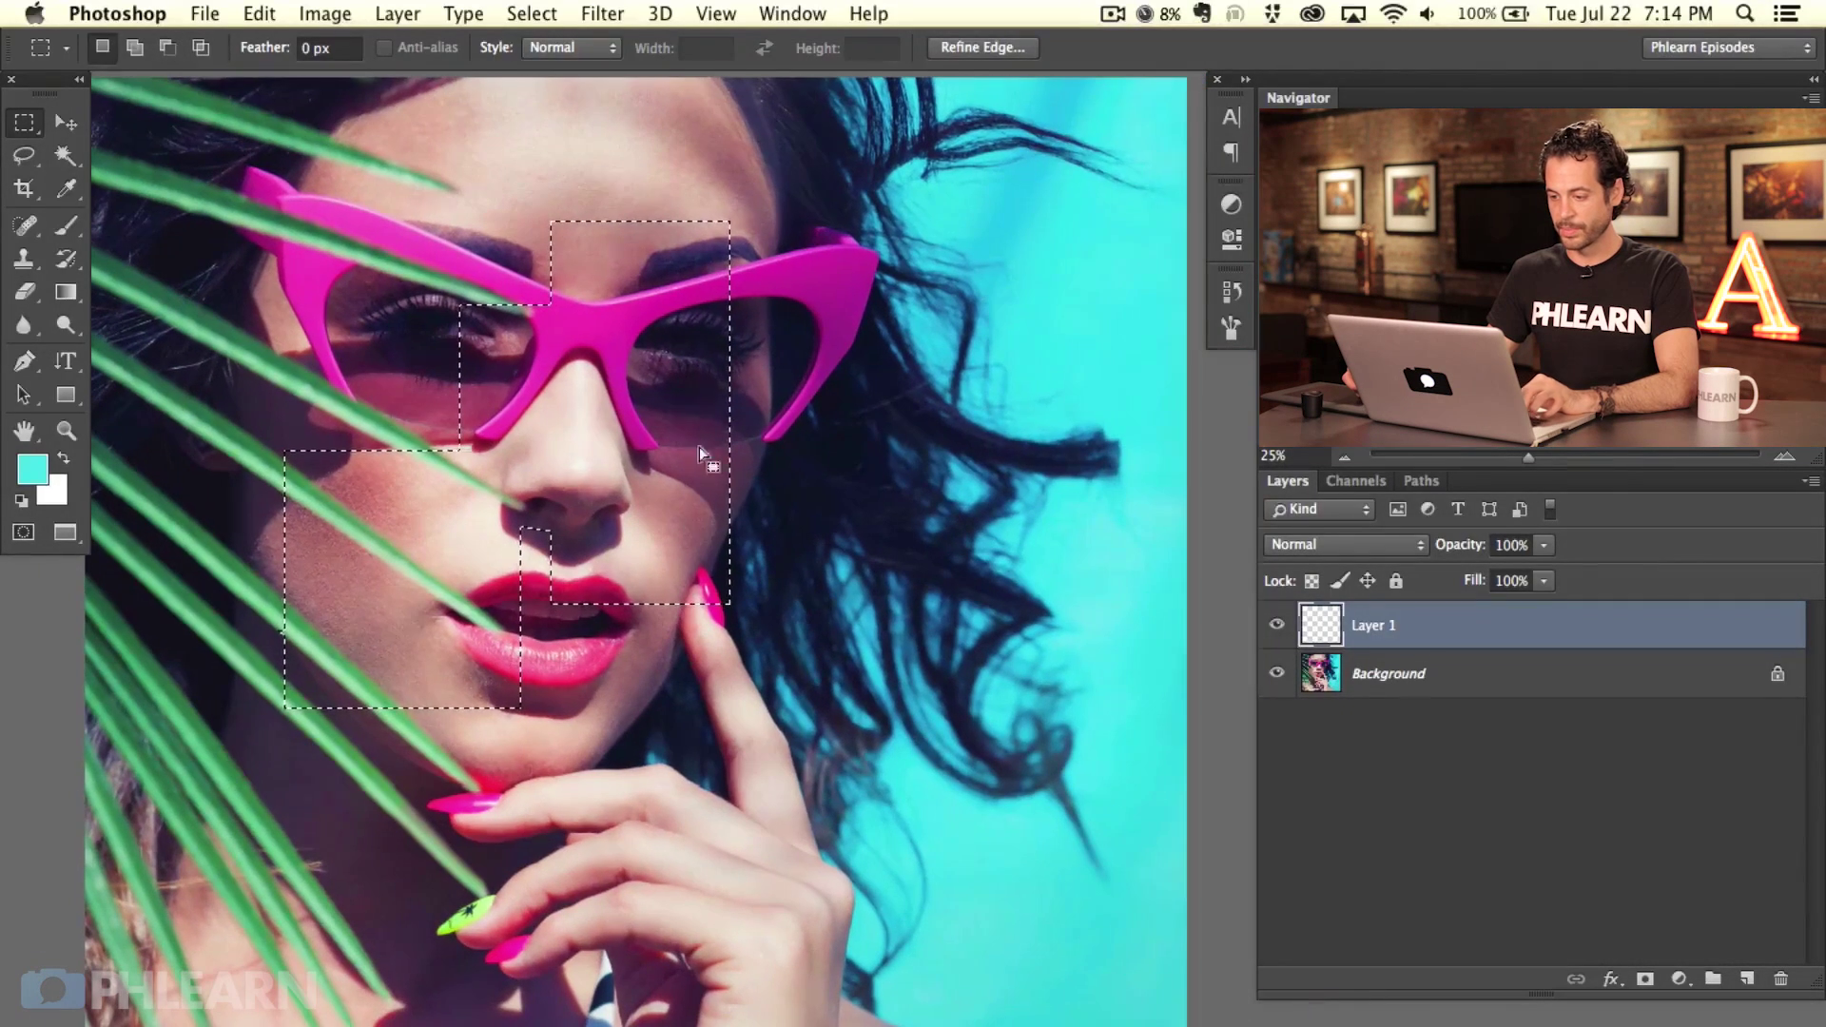
left_click_drag(685, 341, 897, 499)
left_click_drag(838, 442, 894, 689)
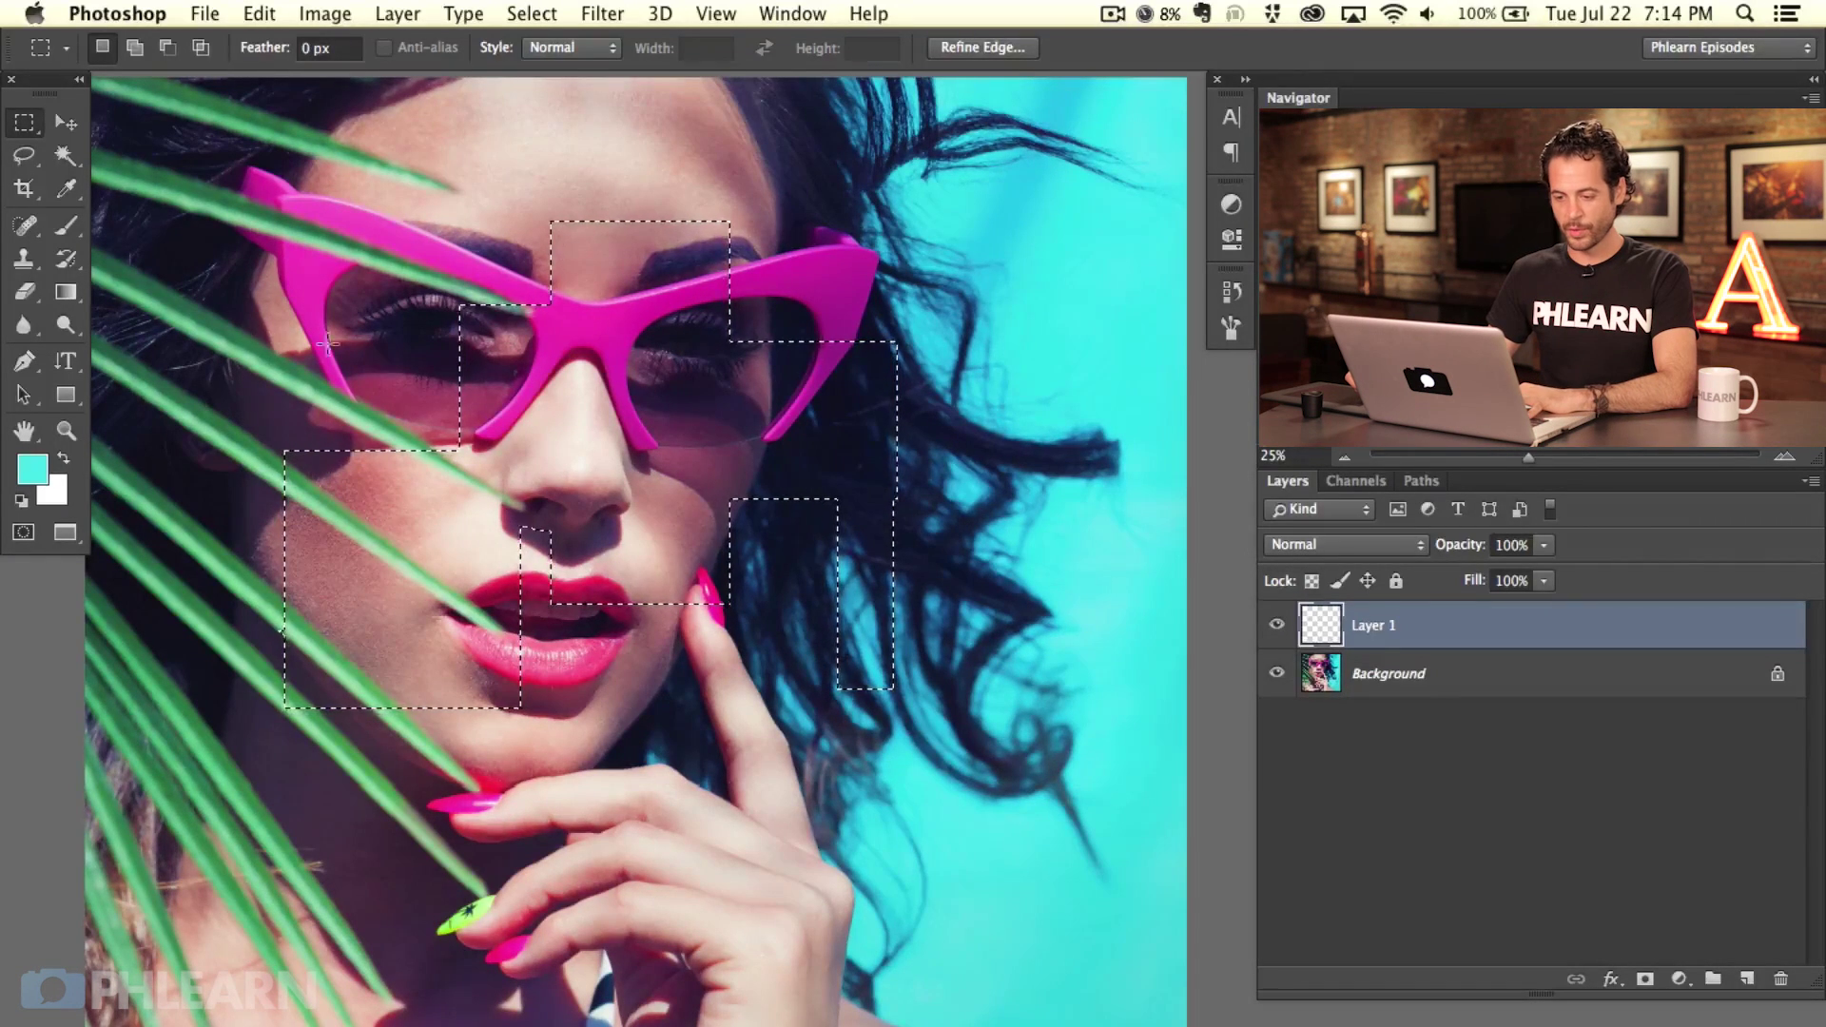
Step: Paint through the stepped selection with a dark purple sampled from the image, clear the paint, and deselect
key("b")
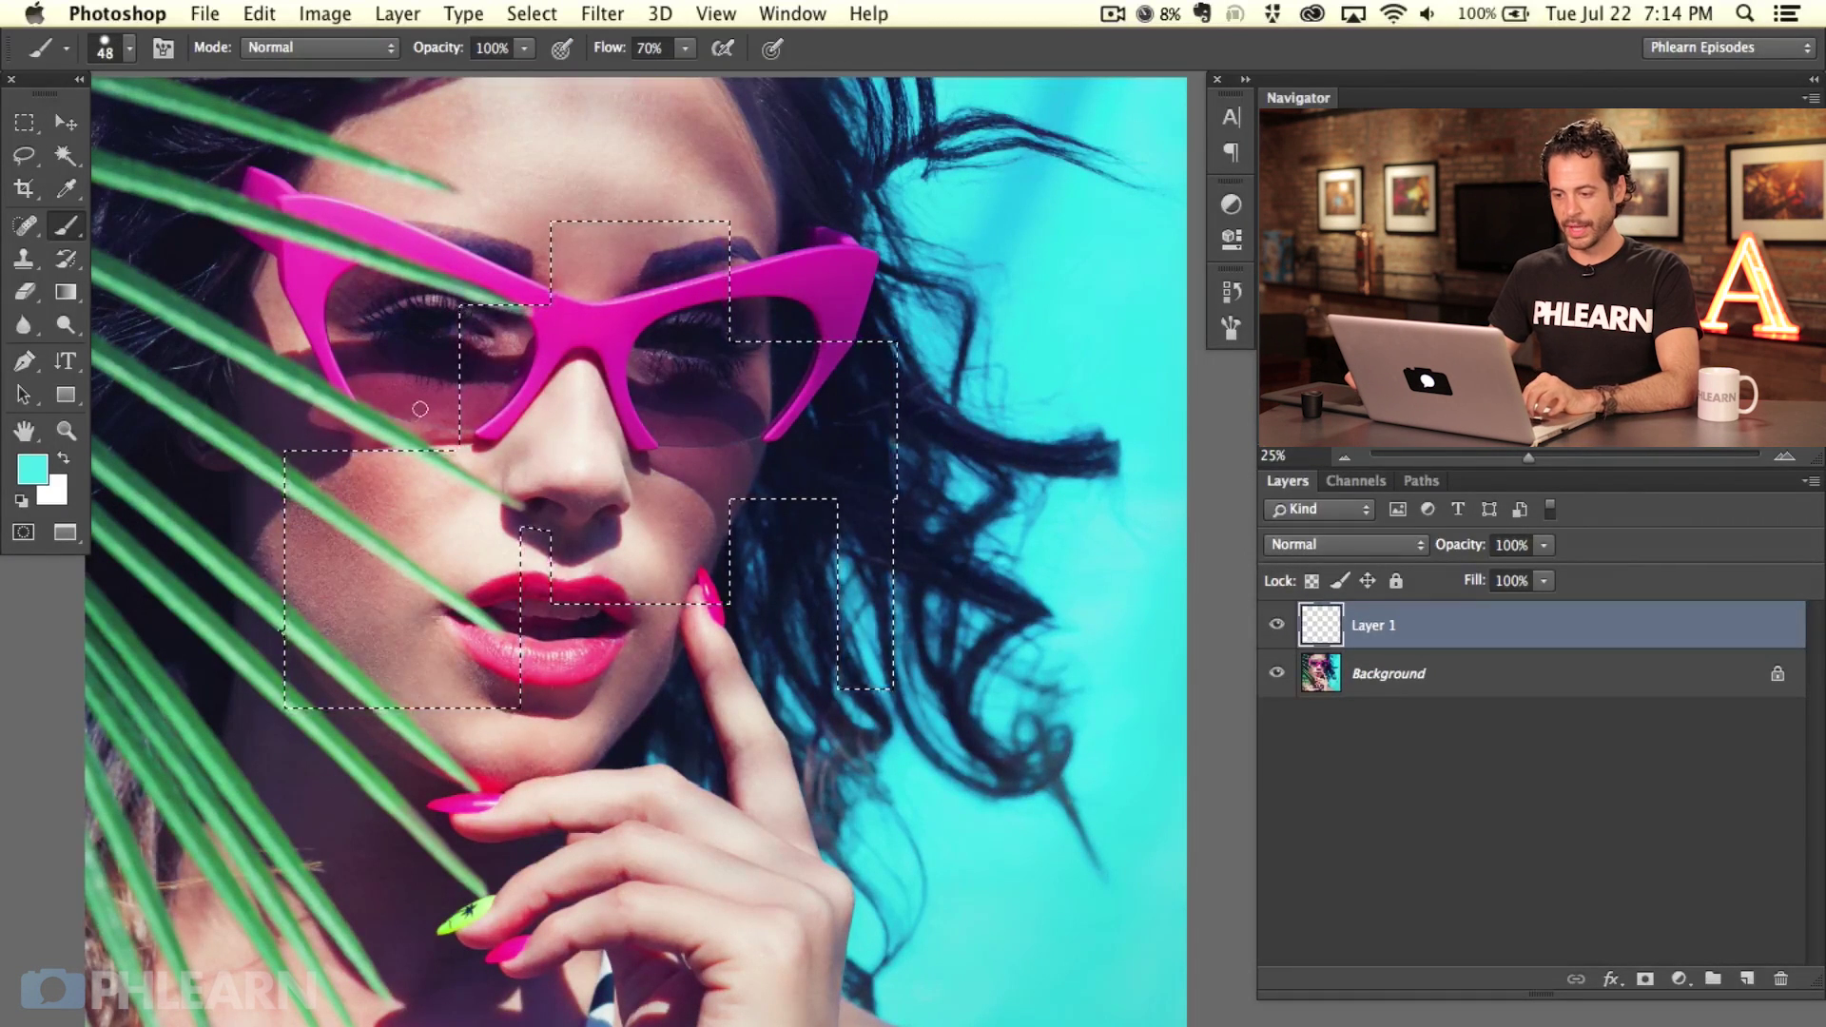
left_click(281, 410, "alt")
mouse_move(193, 546)
left_mouse_down()
mouse_move(875, 409)
mouse_move(866, 609)
mouse_move(663, 214)
mouse_move(466, 447)
mouse_move(628, 532)
left_mouse_up()
key("Delete")
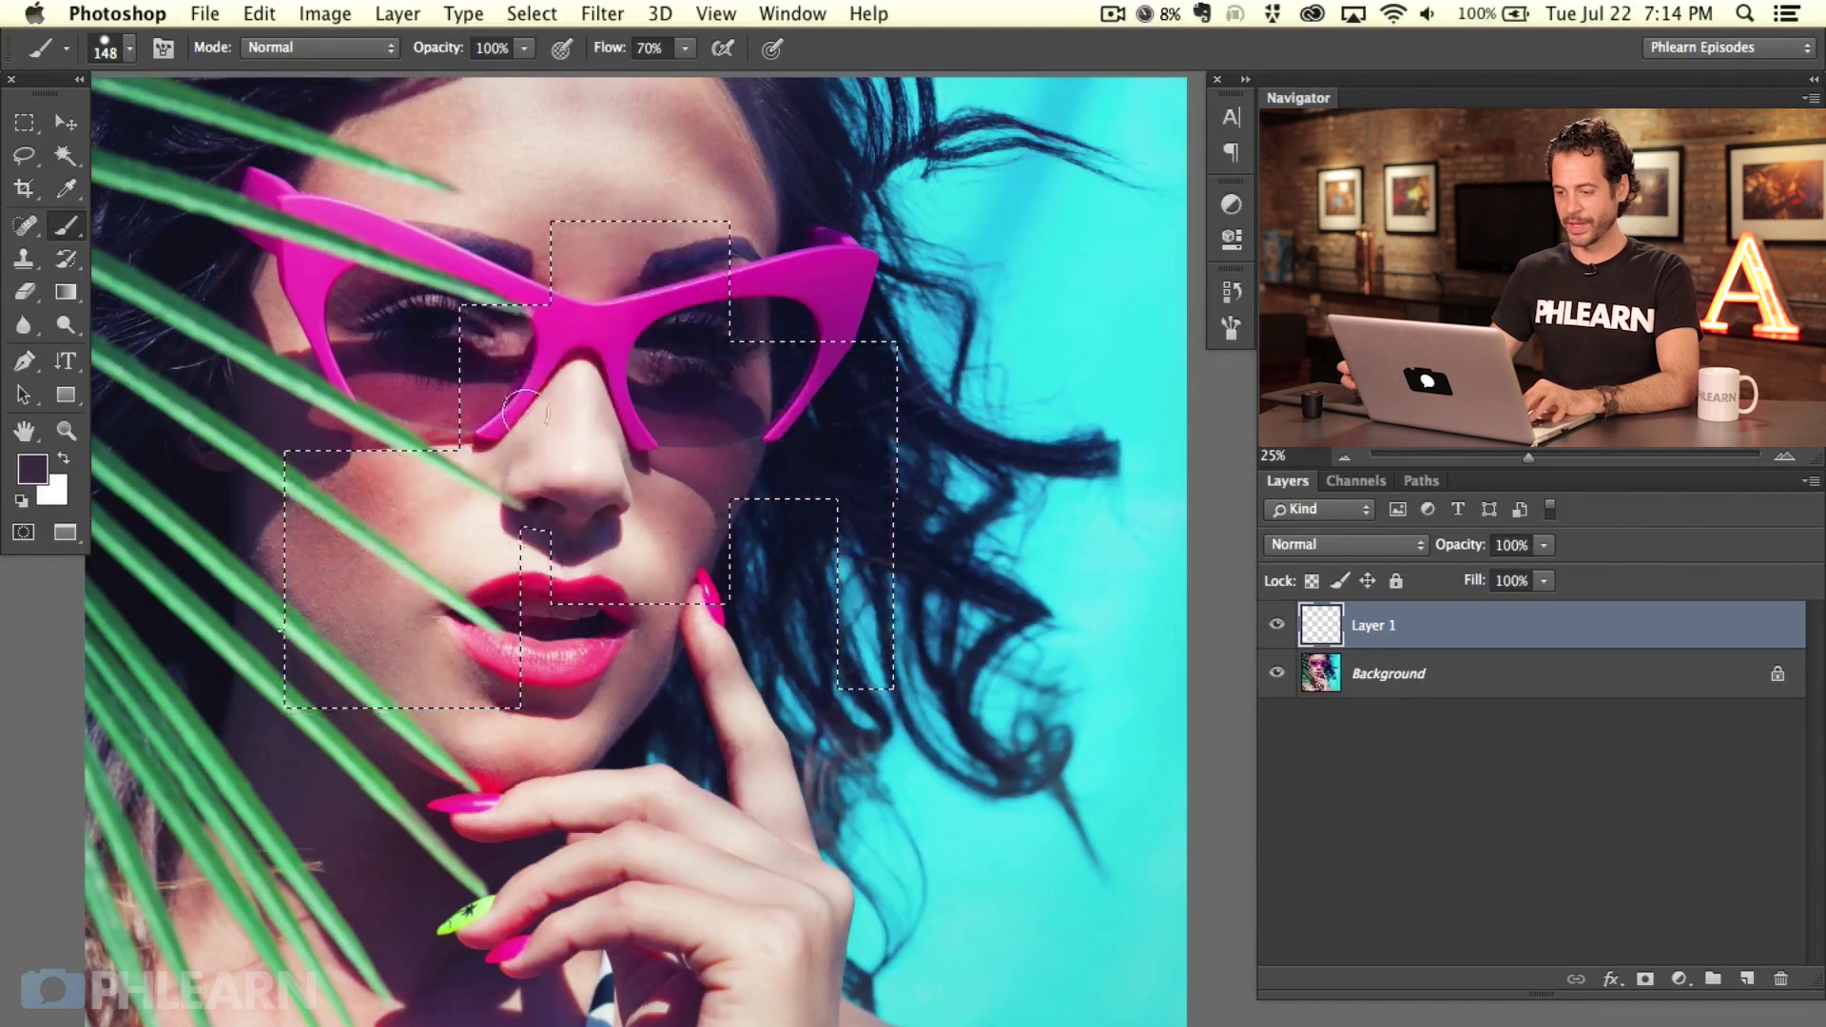
key("super+d")
Step: Cover the hair and background beside the face with turquoise on Layer 1, using a soft brush about 384 px wide
left_click_drag(568, 513, 614, 504)
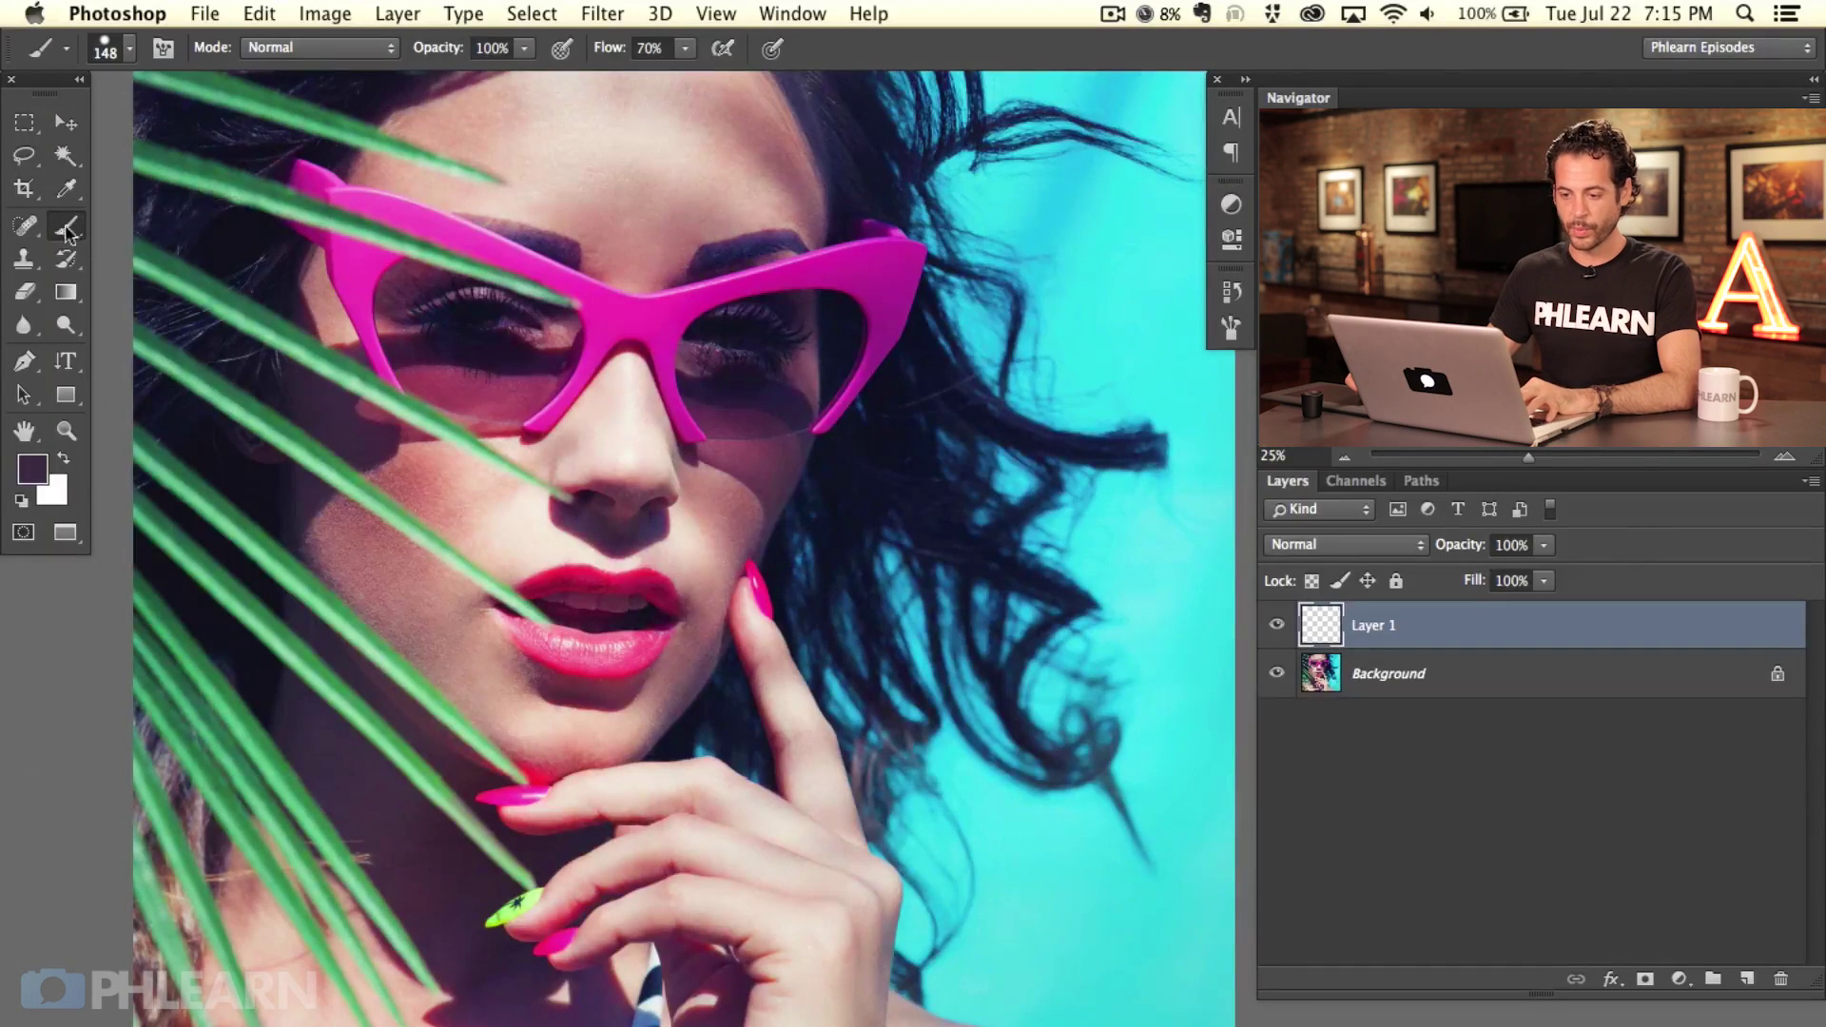
mouse_move(582, 347)
left_mouse_down()
mouse_move(704, 337)
mouse_move(611, 340)
left_mouse_up()
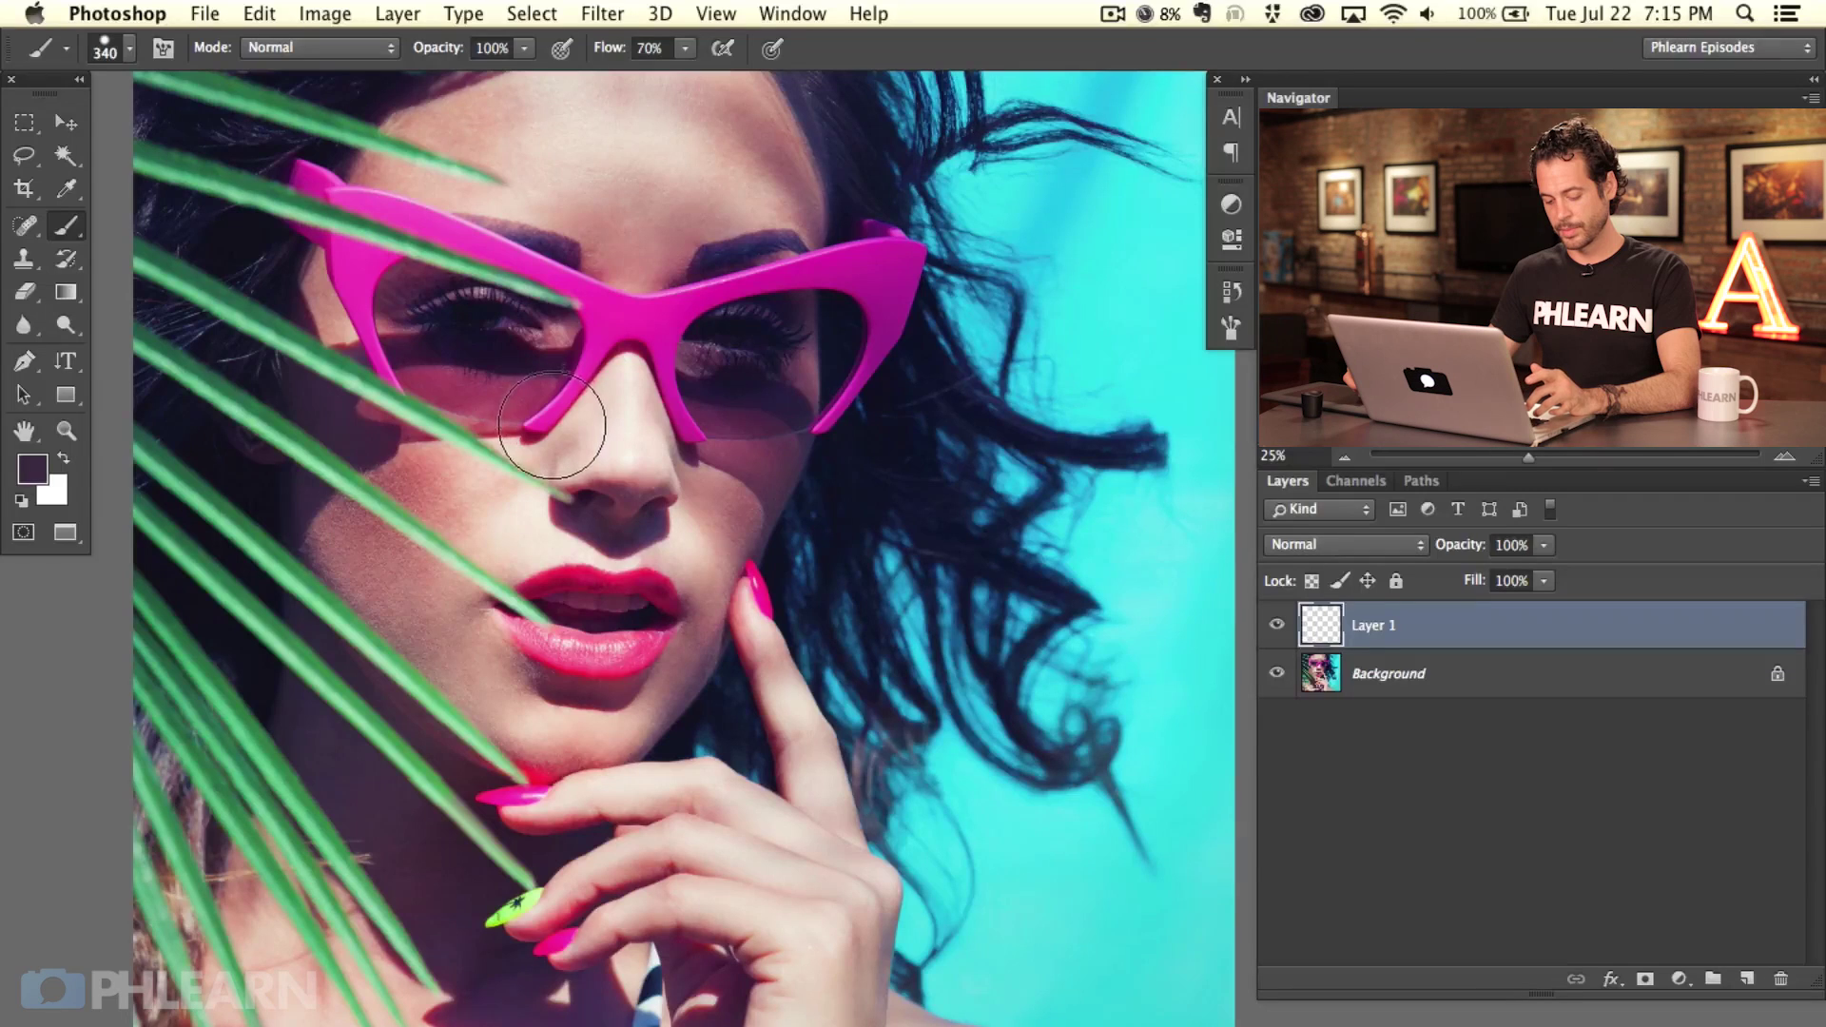
mouse_move(581, 434)
left_mouse_down()
mouse_move(561, 440)
mouse_move(647, 431)
mouse_move(545, 435)
mouse_move(700, 440)
mouse_move(652, 277)
mouse_move(625, 747)
mouse_move(607, 150)
mouse_move(608, 626)
mouse_move(460, 575)
mouse_move(544, 129)
mouse_move(608, 472)
mouse_move(502, 461)
left_mouse_up()
scroll(1015, 439, "right", 3)
mouse_move(943, 454)
left_mouse_down()
mouse_move(850, 498)
mouse_move(855, 553)
mouse_move(953, 546)
mouse_move(1045, 419)
mouse_move(967, 618)
mouse_move(963, 797)
mouse_move(1026, 868)
left_mouse_up()
left_click_drag(957, 754, 942, 754)
mouse_move(847, 571)
left_mouse_down()
mouse_move(815, 468)
mouse_move(894, 454)
mouse_move(901, 297)
mouse_move(880, 316)
mouse_move(917, 230)
mouse_move(1021, 133)
mouse_move(977, 172)
mouse_move(987, 204)
mouse_move(906, 112)
mouse_move(863, 133)
left_mouse_up()
mouse_move(852, 481)
left_mouse_down()
mouse_move(805, 519)
mouse_move(858, 430)
mouse_move(823, 573)
mouse_move(829, 796)
mouse_move(867, 941)
mouse_move(870, 864)
mouse_move(841, 814)
mouse_move(846, 869)
mouse_move(757, 660)
mouse_move(789, 507)
mouse_move(761, 485)
mouse_move(840, 293)
mouse_move(828, 187)
mouse_move(843, 413)
mouse_move(718, 671)
mouse_move(829, 492)
mouse_move(811, 275)
mouse_move(852, 566)
left_mouse_up()
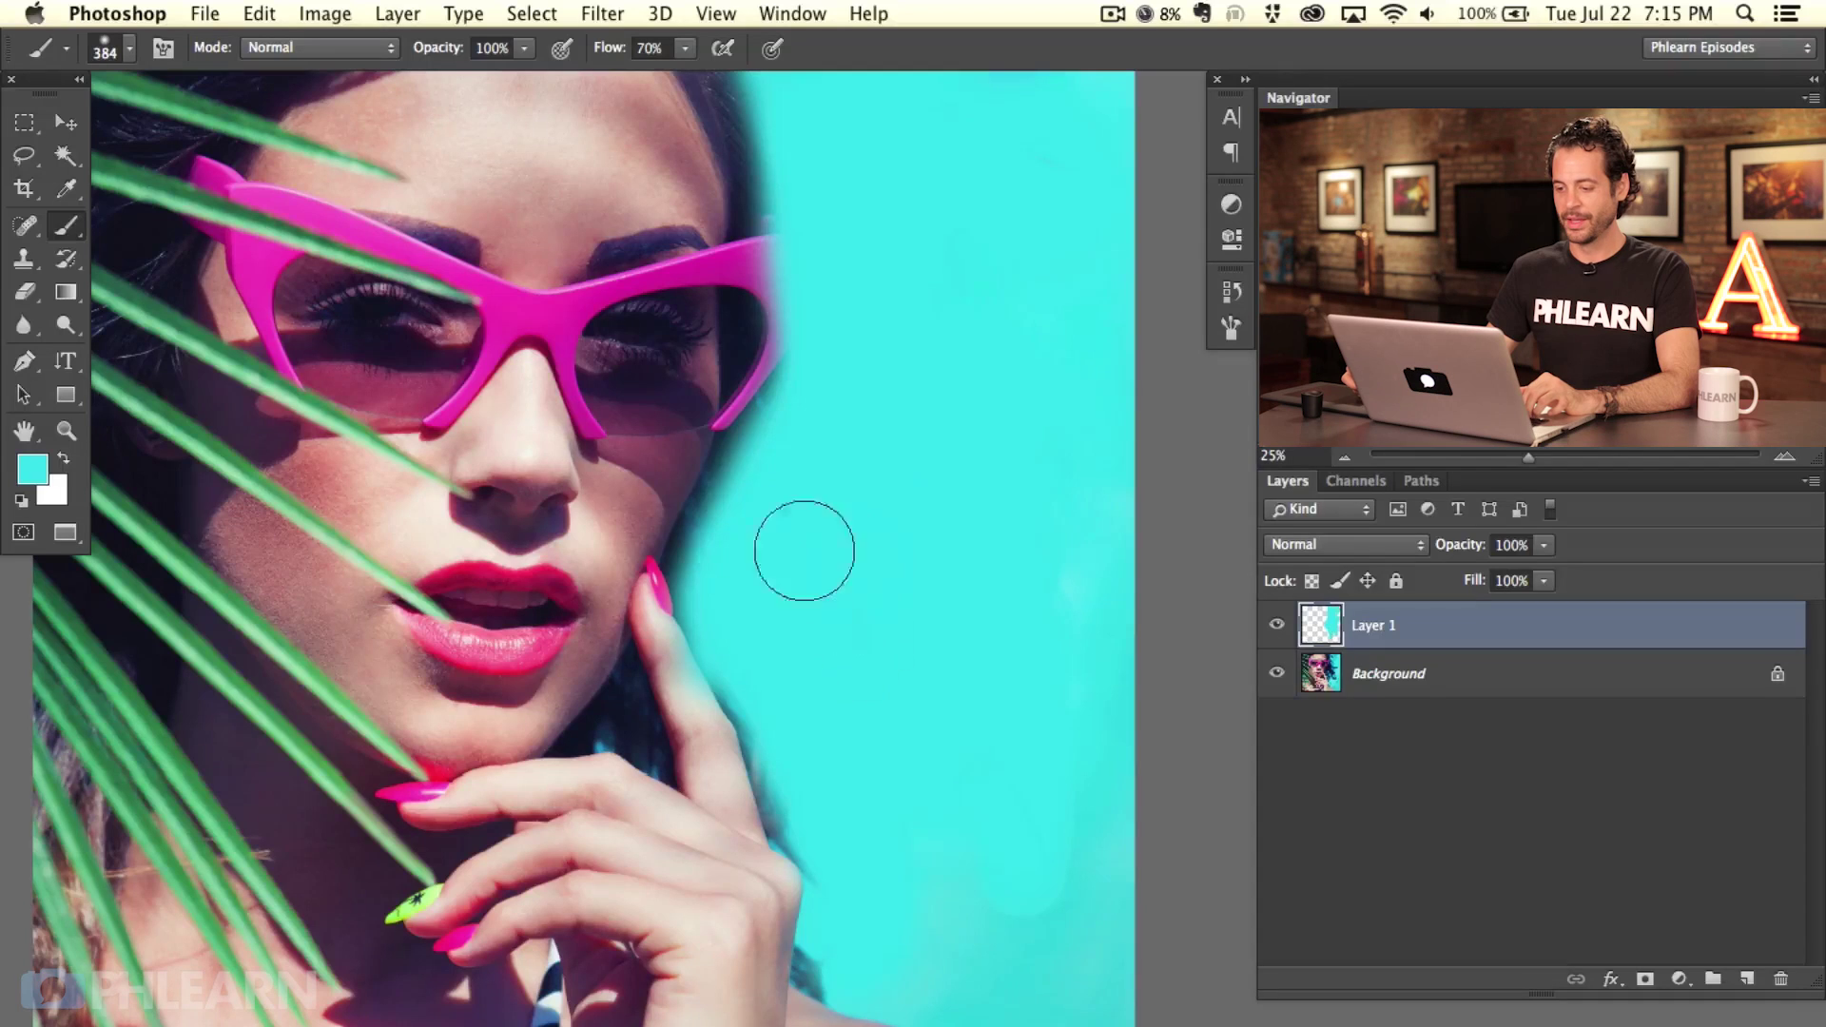
Step: Erase part of the turquoise over the hair with a 141 px Eraser at 30% flow, and paint turquoise back over it
left_click_drag(692, 510, 654, 511)
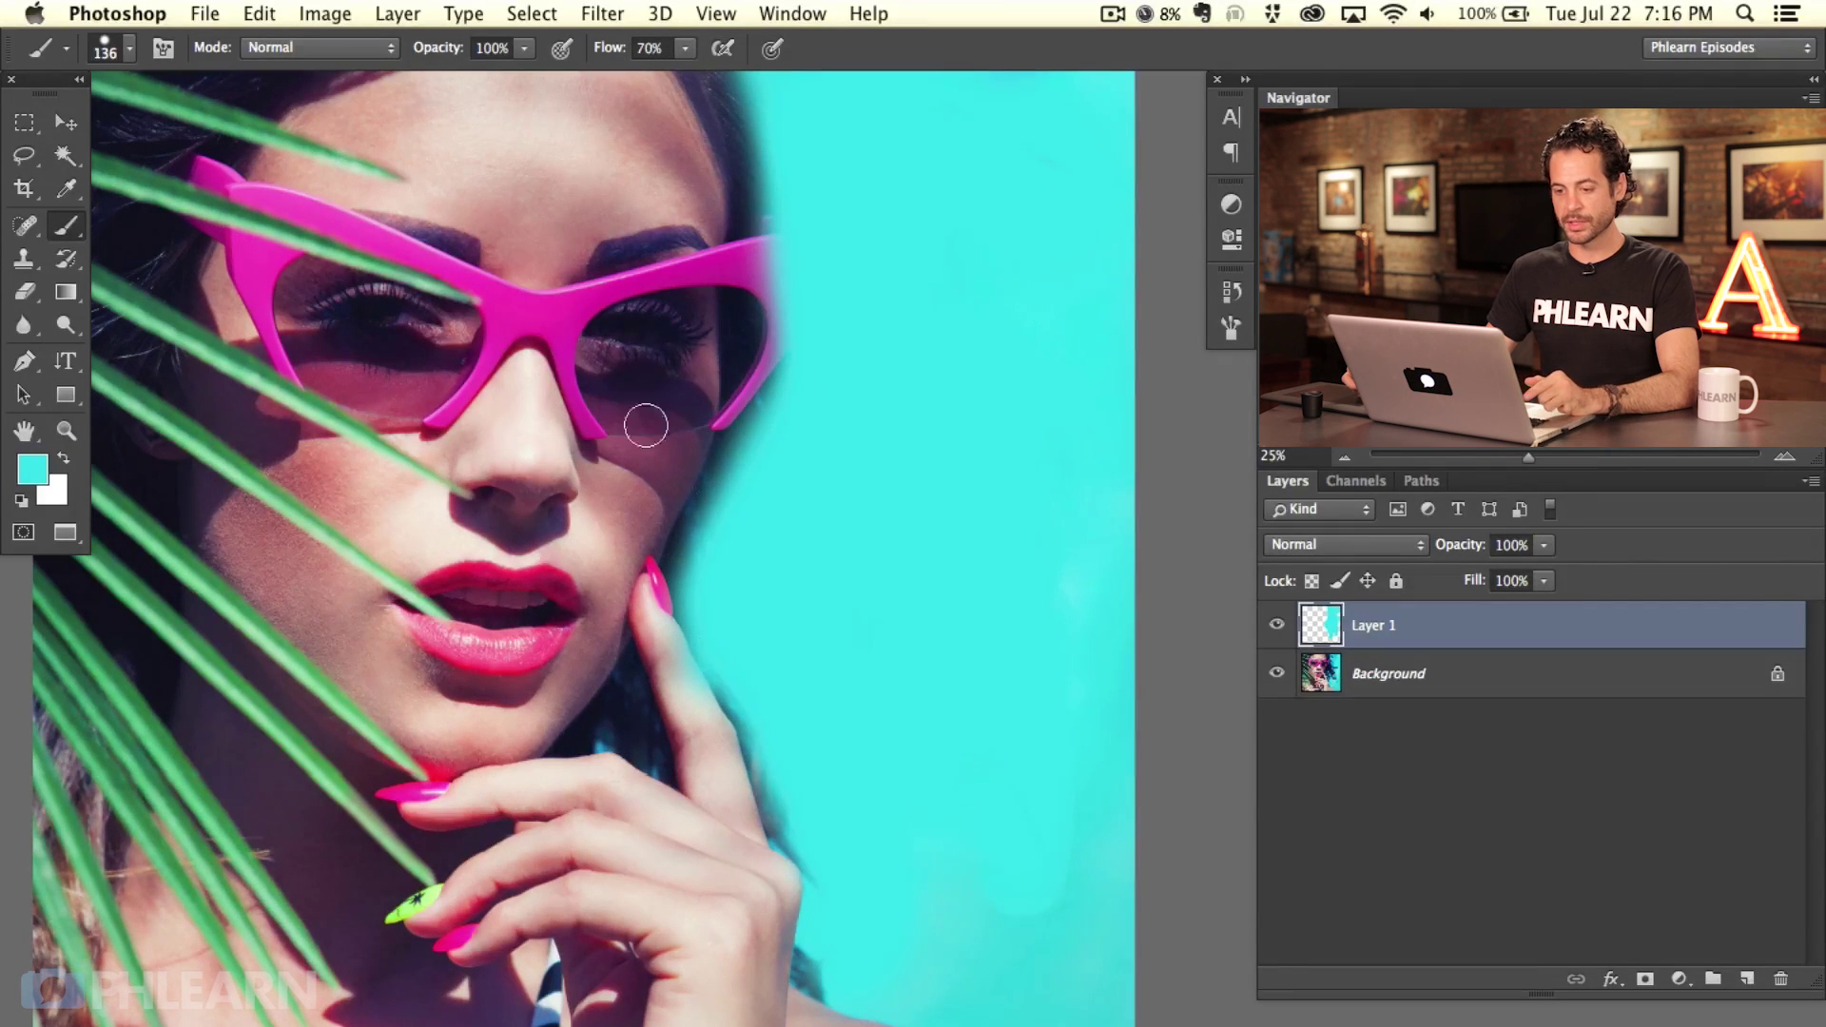
key("e")
mouse_move(681, 337)
left_mouse_down()
mouse_move(637, 385)
mouse_move(677, 440)
mouse_move(943, 505)
mouse_move(715, 749)
mouse_move(843, 510)
mouse_move(686, 596)
mouse_move(813, 293)
mouse_move(924, 474)
left_mouse_up()
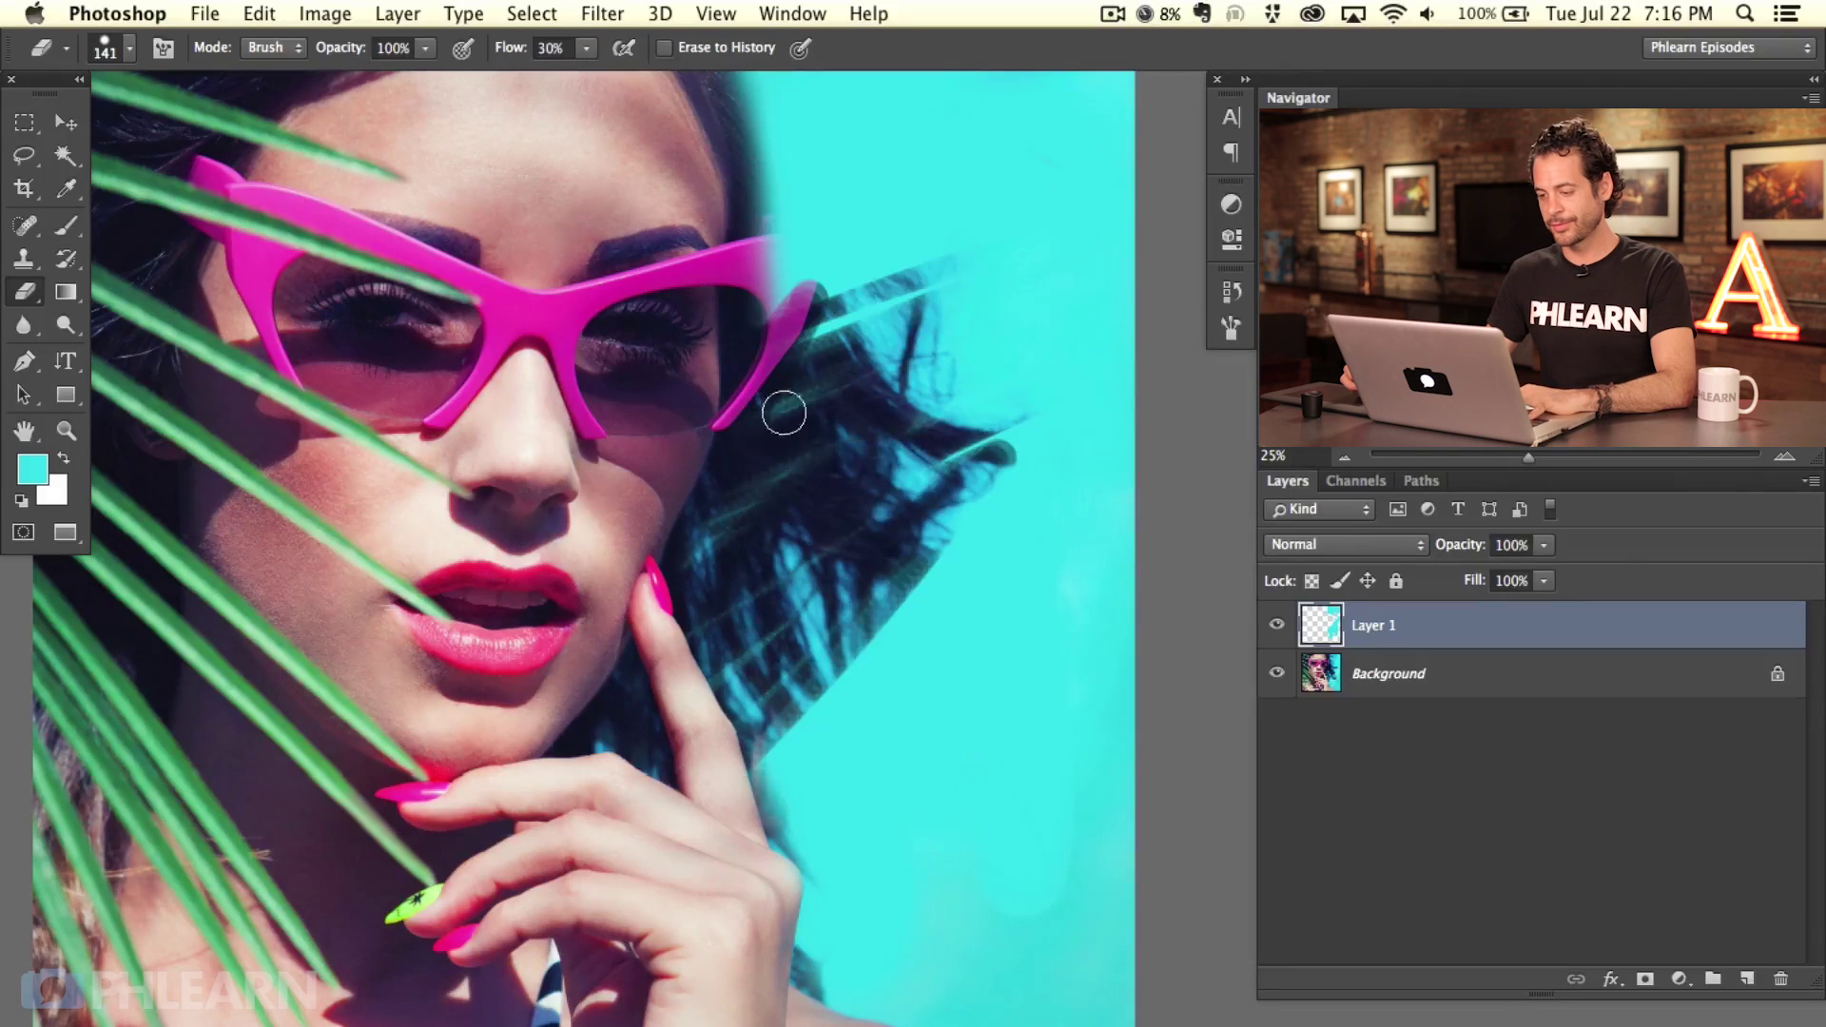
key("b")
mouse_move(897, 163)
left_mouse_down()
mouse_move(894, 227)
mouse_move(962, 200)
mouse_move(951, 551)
mouse_move(909, 689)
left_mouse_up()
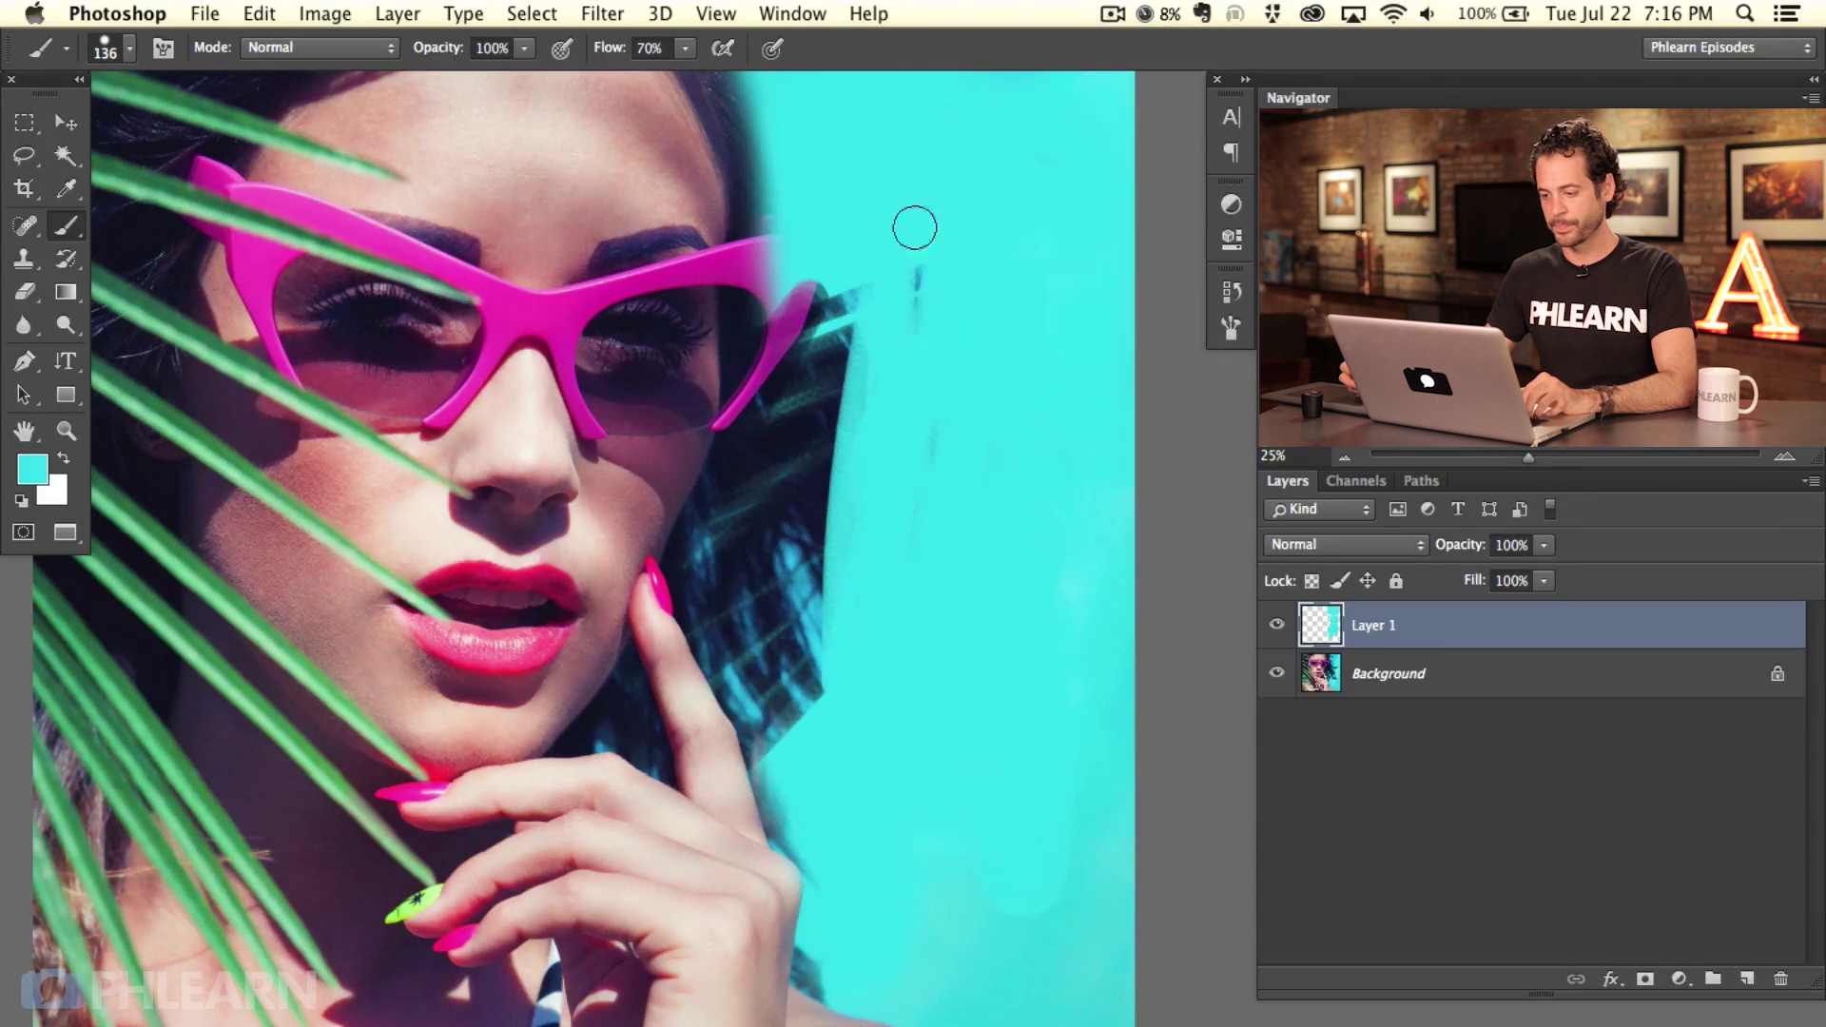
mouse_move(920, 295)
left_mouse_down()
mouse_move(803, 278)
mouse_move(780, 352)
left_mouse_up()
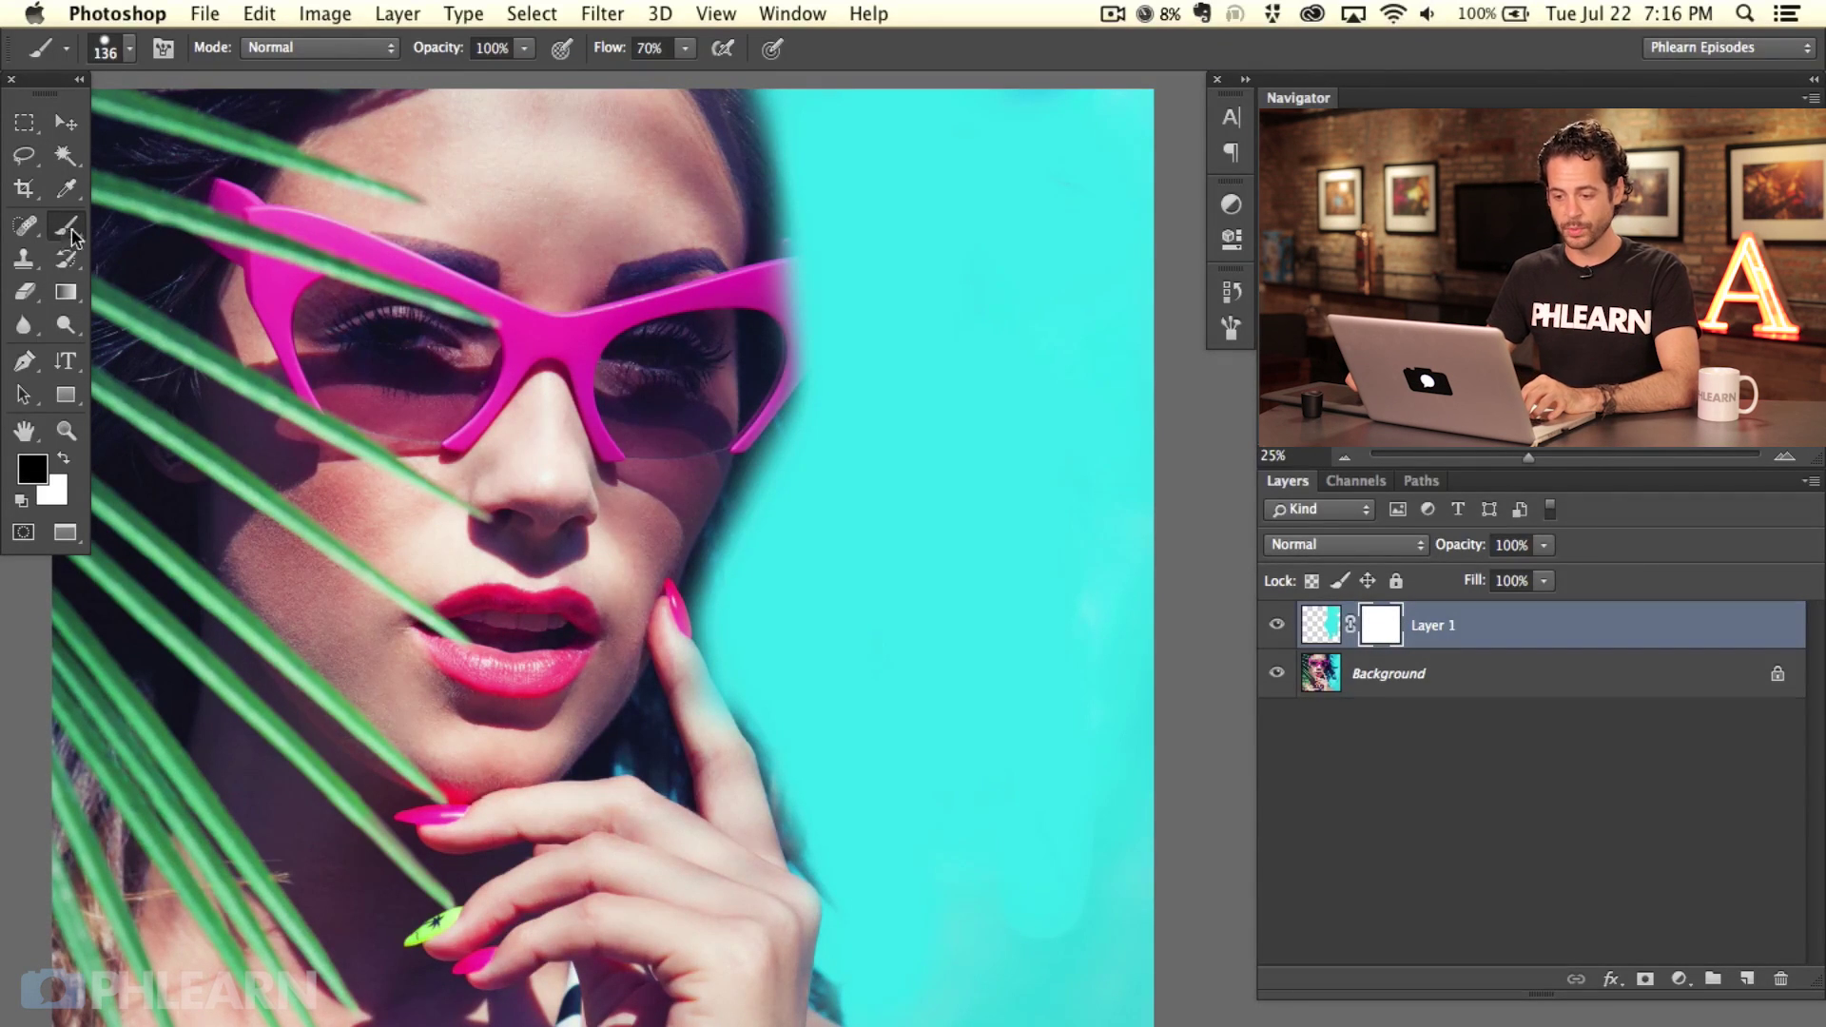
Step: Paint black on Layer 1's mask beside the sunglasses and face to reveal the hair underneath
left_click_drag(754, 433, 946, 324)
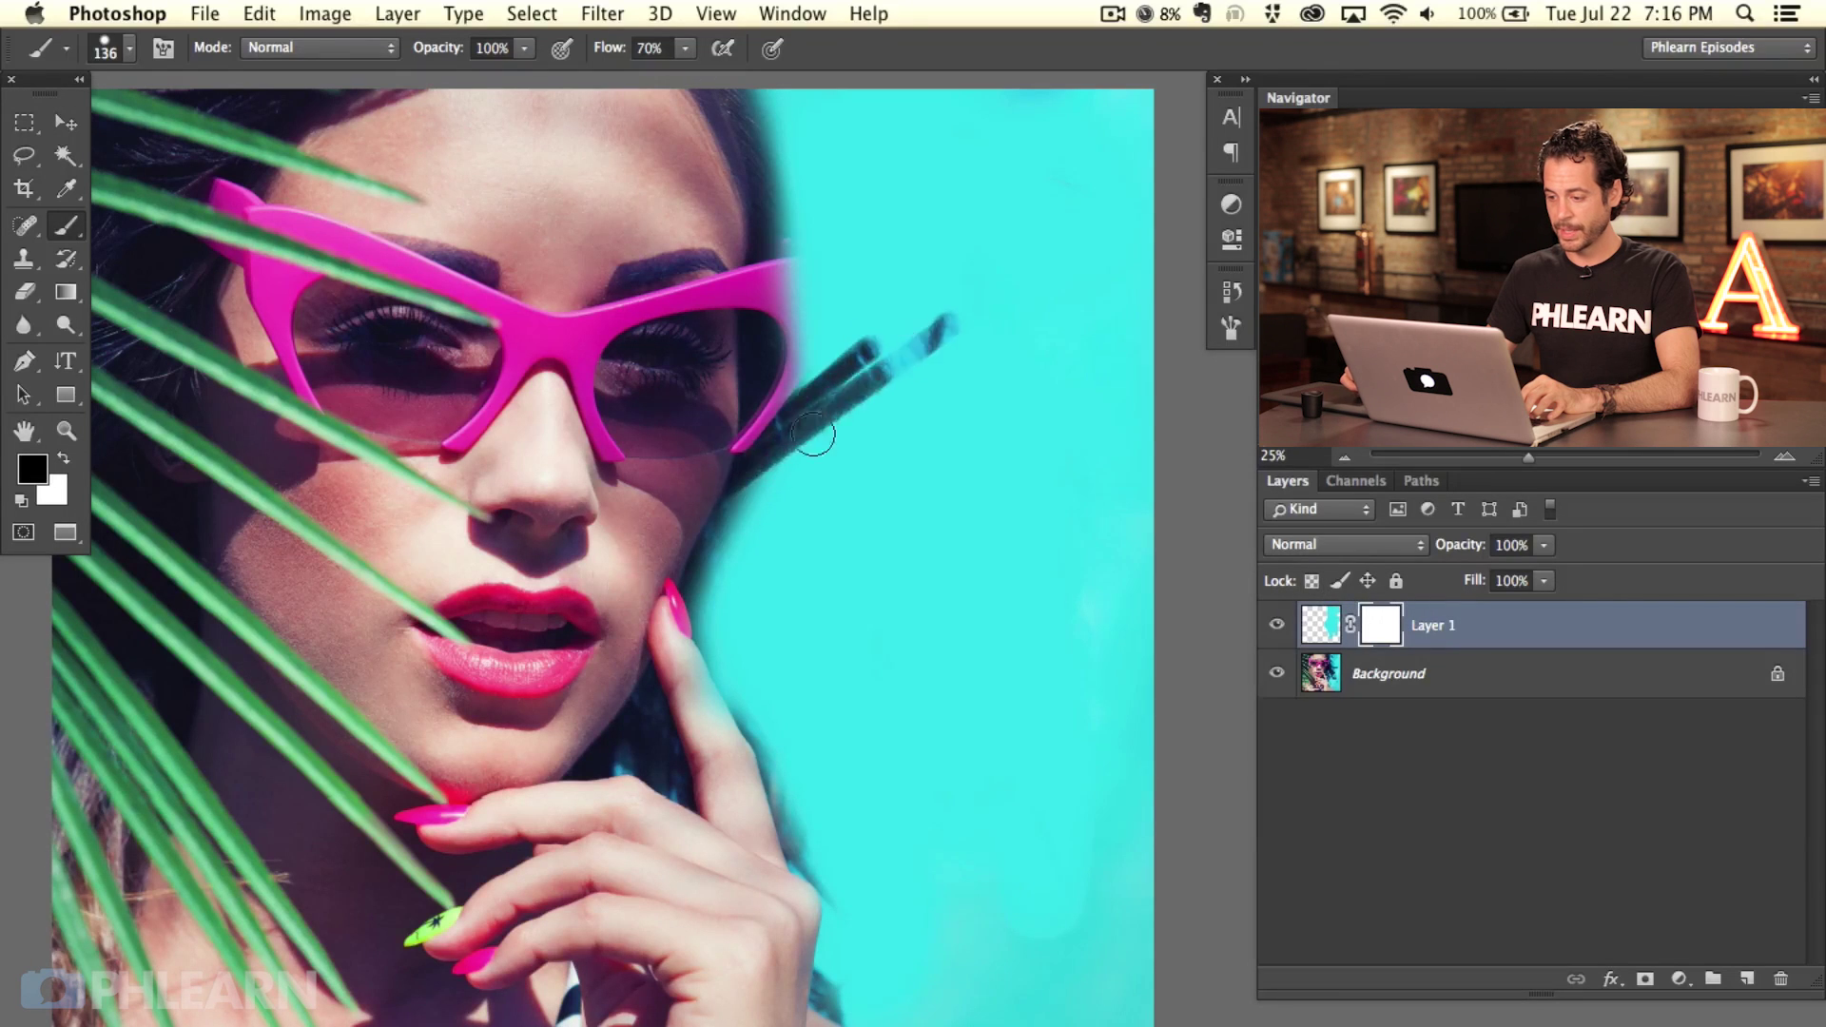
mouse_move(708, 634)
left_mouse_down()
mouse_move(754, 491)
mouse_move(729, 716)
mouse_move(758, 728)
mouse_move(807, 529)
mouse_move(808, 899)
mouse_move(856, 873)
mouse_move(894, 801)
mouse_move(785, 257)
mouse_move(847, 377)
mouse_move(906, 238)
mouse_move(904, 408)
mouse_move(913, 322)
mouse_move(947, 634)
mouse_move(995, 558)
mouse_move(958, 691)
mouse_move(960, 615)
mouse_move(890, 653)
mouse_move(939, 896)
mouse_move(1025, 942)
mouse_move(1092, 616)
left_mouse_up()
mouse_move(1056, 913)
left_mouse_down()
mouse_move(1014, 784)
mouse_move(975, 283)
mouse_move(1040, 225)
mouse_move(1008, 492)
mouse_move(843, 355)
mouse_move(1050, 291)
mouse_move(929, 249)
left_mouse_up()
Step: Paint white on Layer 1's mask to restore turquoise around the lower hair, and black to reveal more of the curls
key("x")
key("bracketleft")
key("bracketleft")
mouse_move(1088, 860)
left_mouse_down()
mouse_move(1081, 815)
mouse_move(1009, 906)
mouse_move(1041, 845)
mouse_move(1052, 766)
mouse_move(1018, 841)
mouse_move(1060, 720)
mouse_move(973, 672)
mouse_move(969, 642)
mouse_move(915, 642)
mouse_move(857, 607)
mouse_move(895, 704)
mouse_move(861, 630)
mouse_move(935, 661)
mouse_move(909, 750)
mouse_move(1006, 788)
left_mouse_up()
key("x")
mouse_move(868, 558)
left_mouse_down()
mouse_move(852, 579)
mouse_move(1092, 666)
left_mouse_up()
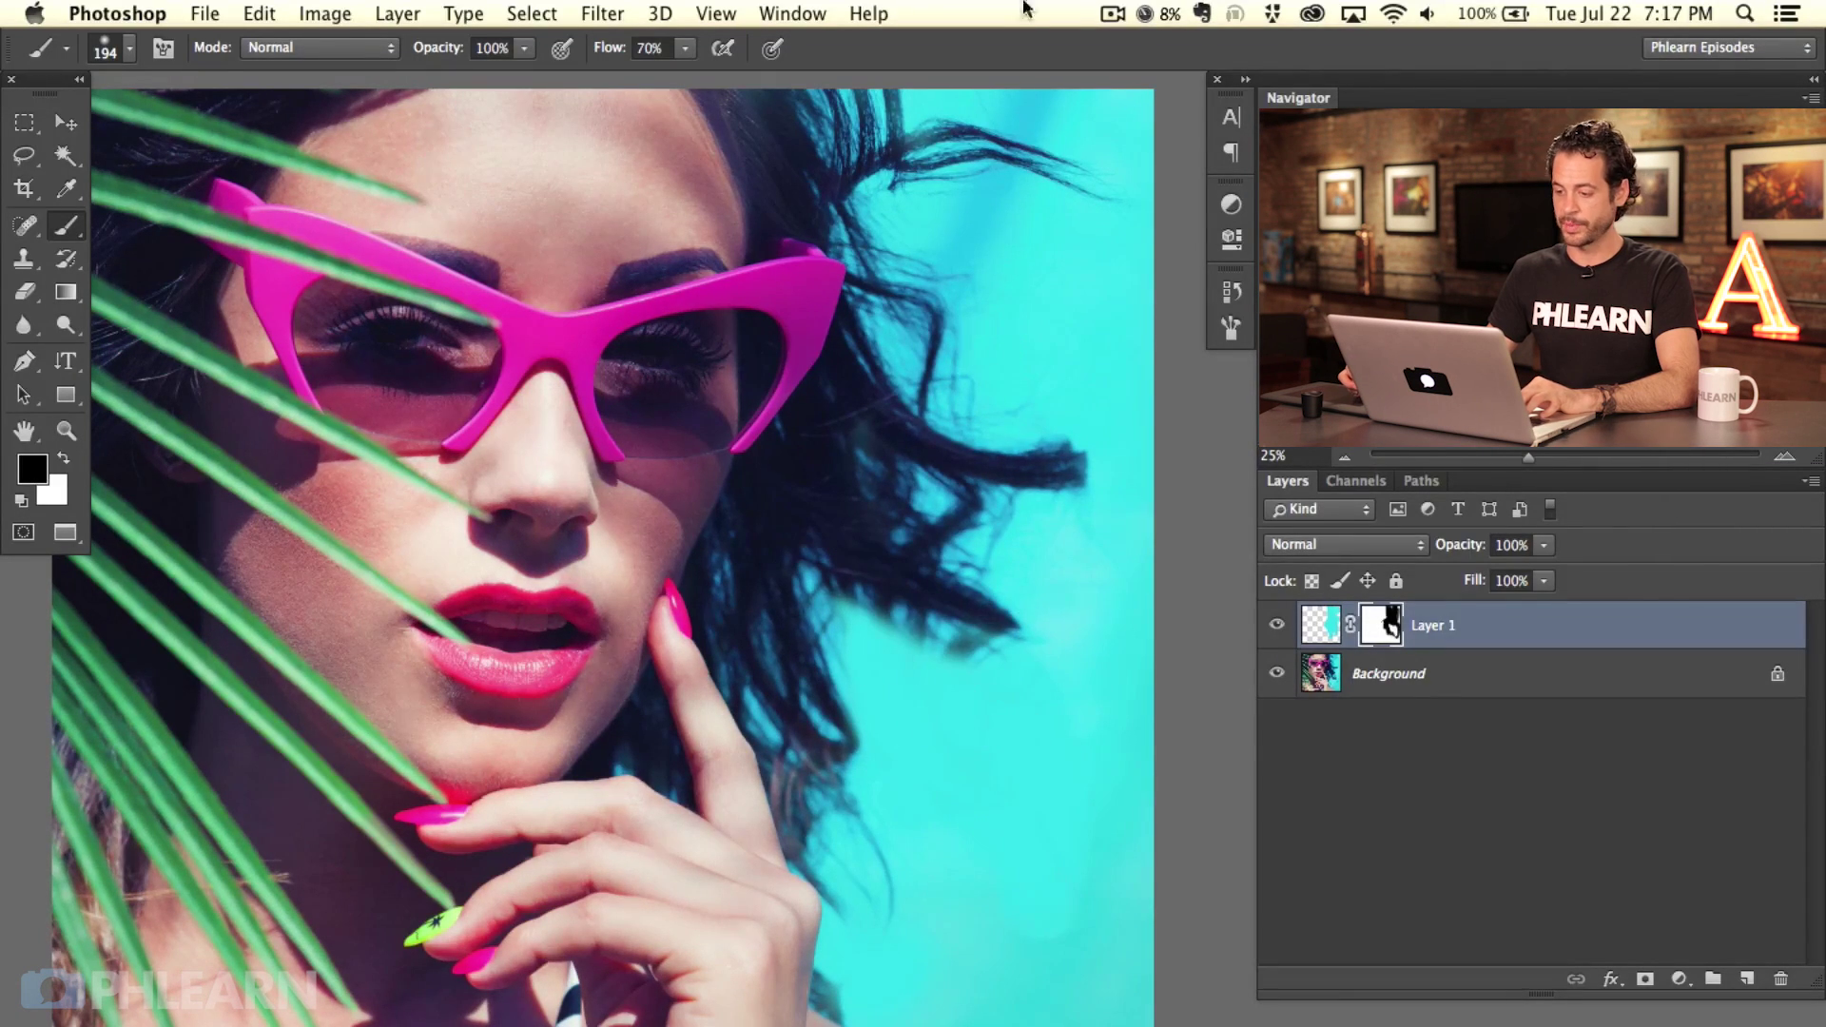
Step: Paint white on Layer 1's mask with a 194 px brush to cover the lower hair curl with turquoise
scroll(1023, 668, "left", 3)
key("x")
left_click(1015, 644, "ctrl+alt")
mouse_move(1015, 644)
left_mouse_down()
mouse_move(944, 618)
mouse_move(1002, 648)
mouse_move(948, 599)
mouse_move(1081, 662)
left_mouse_up()
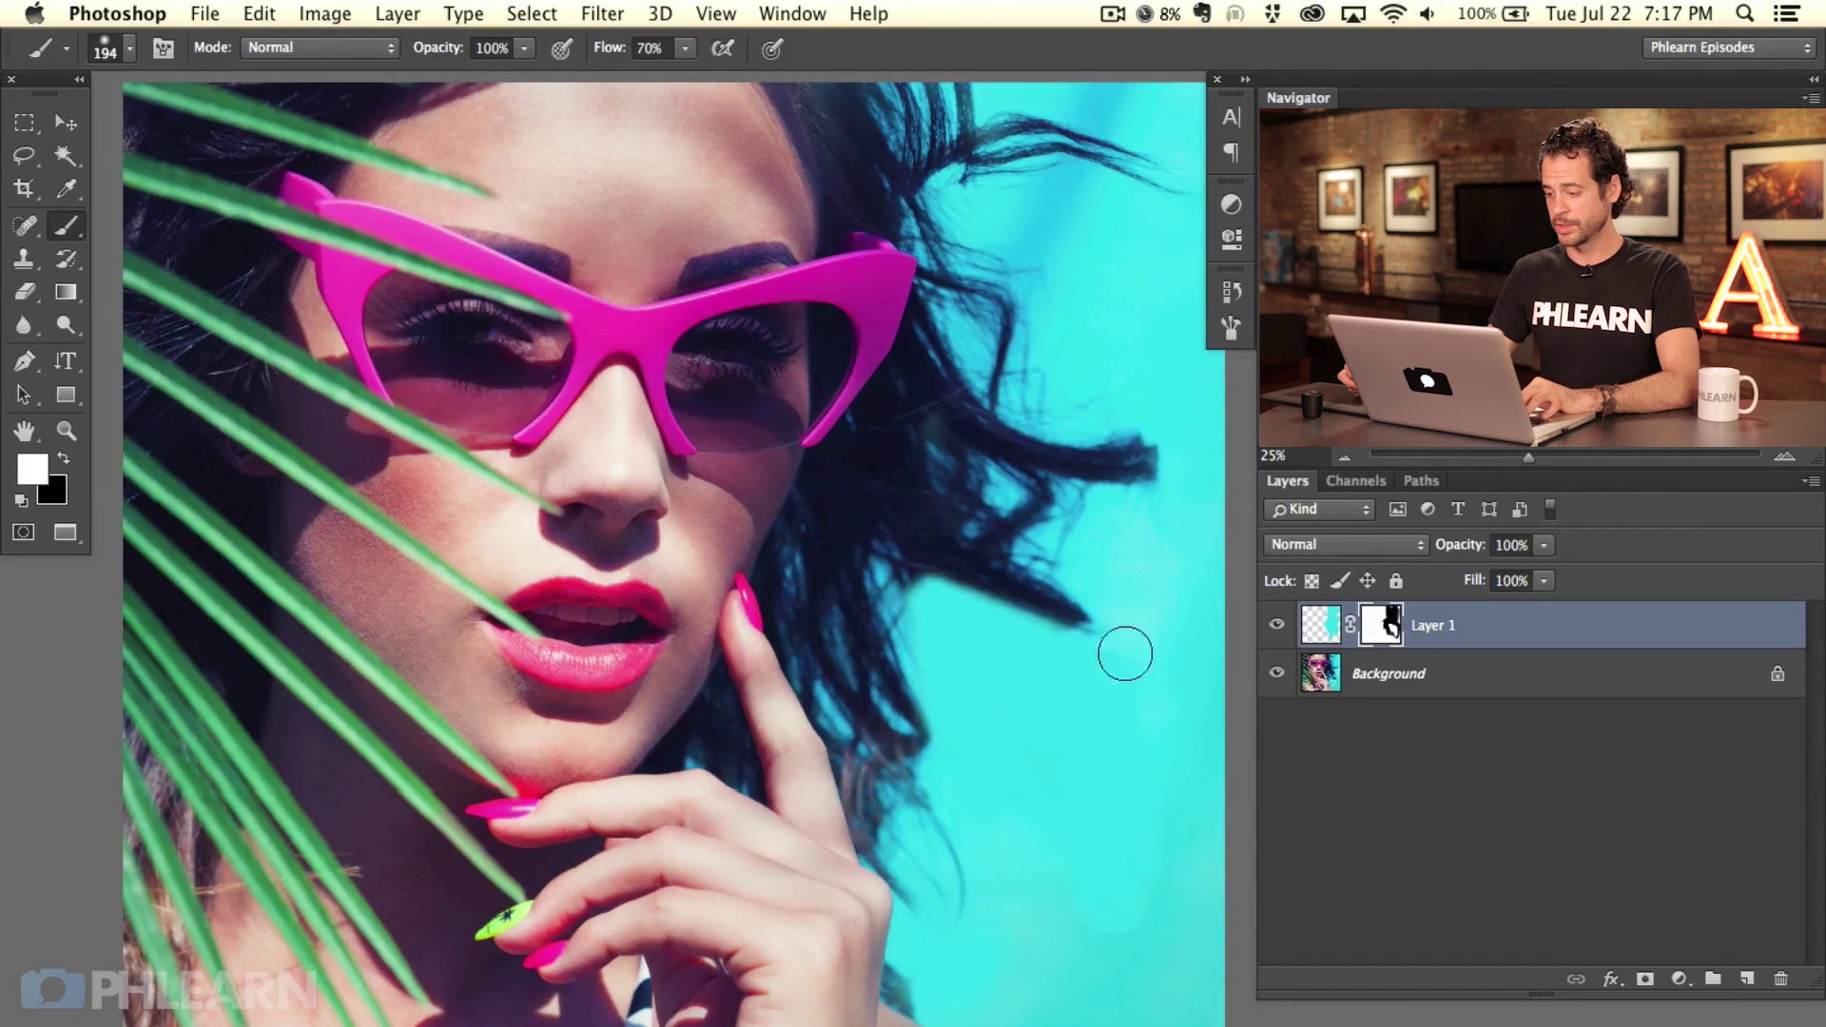
Step: Paint black on Layer 1's mask with a brush of up to 497 px to reveal the curls over the turquoise background
key("x")
mouse_move(928, 590)
left_mouse_down()
mouse_move(987, 599)
mouse_move(951, 583)
mouse_move(1007, 738)
mouse_move(1097, 821)
left_mouse_up()
mouse_move(1012, 747)
left_mouse_down()
mouse_move(1058, 761)
mouse_move(999, 666)
mouse_move(951, 428)
mouse_move(847, 602)
mouse_move(1132, 462)
left_mouse_up()
key("x")
key("x")
mouse_move(856, 618)
left_mouse_down()
mouse_move(951, 285)
mouse_move(999, 571)
mouse_move(1182, 396)
left_mouse_up()
left_click_drag(991, 506, 1027, 468)
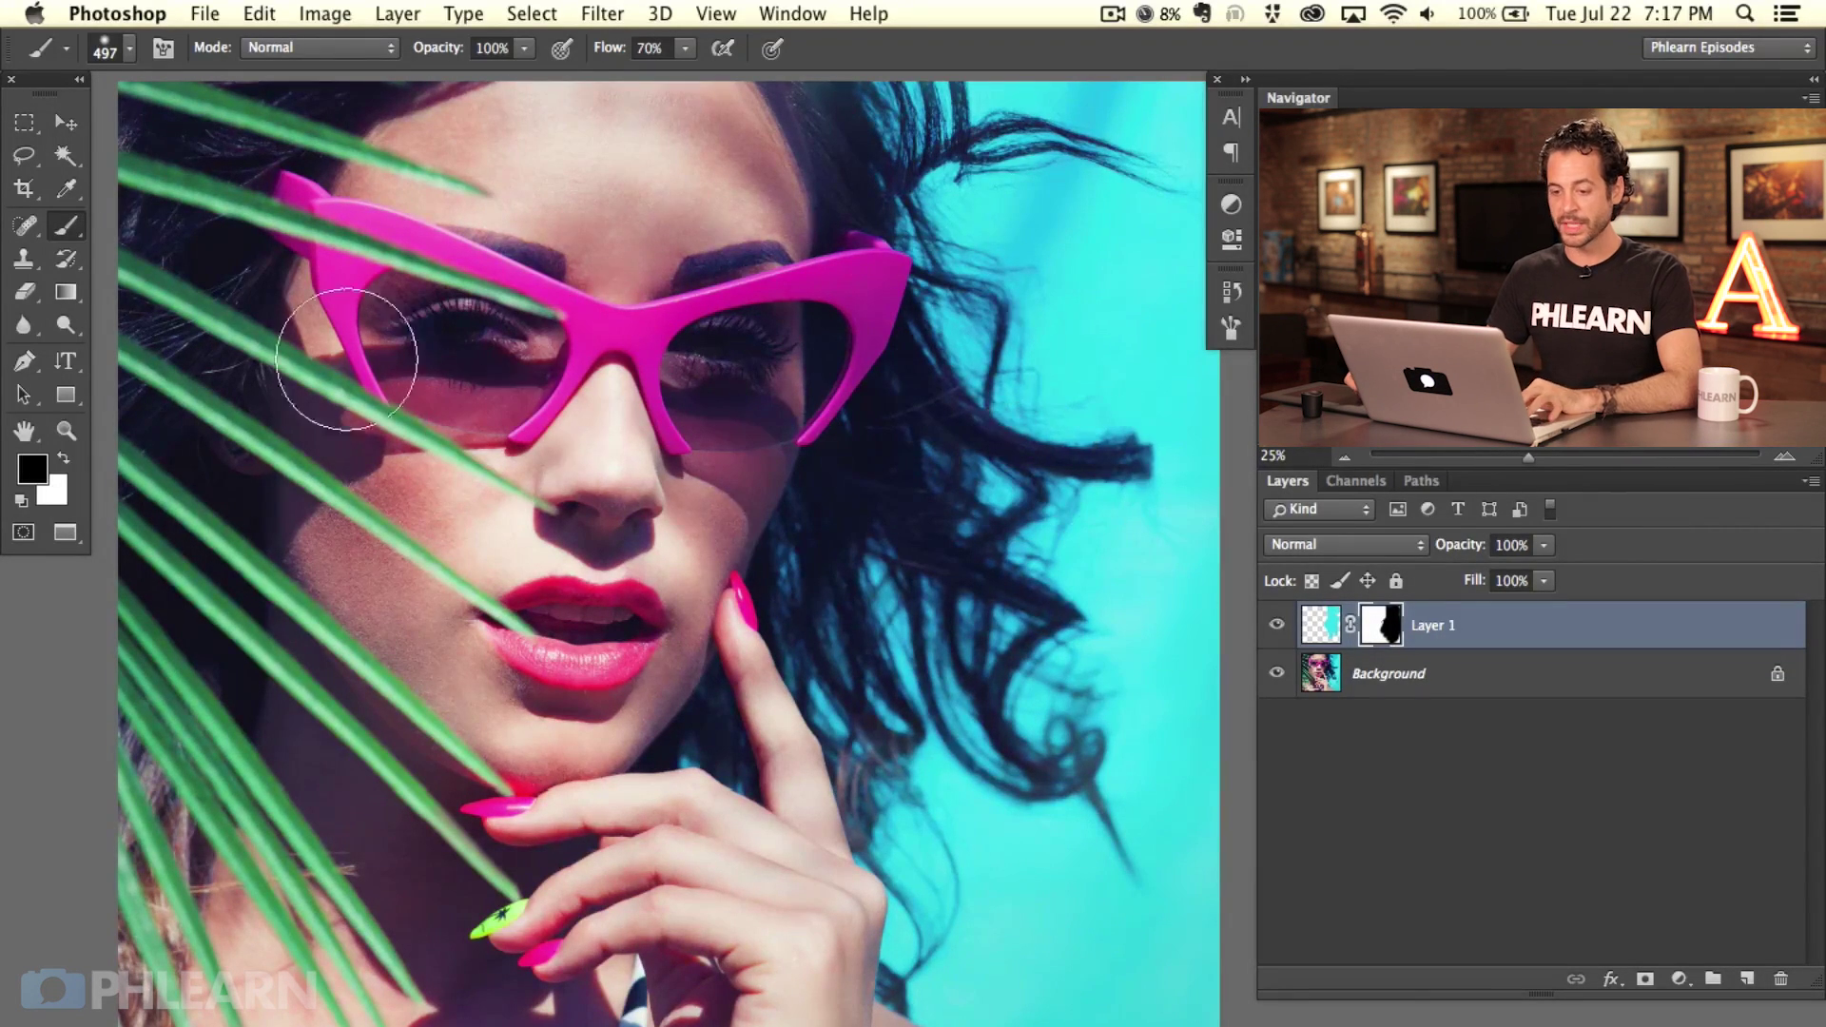
left_click_drag(552, 399, 497, 388)
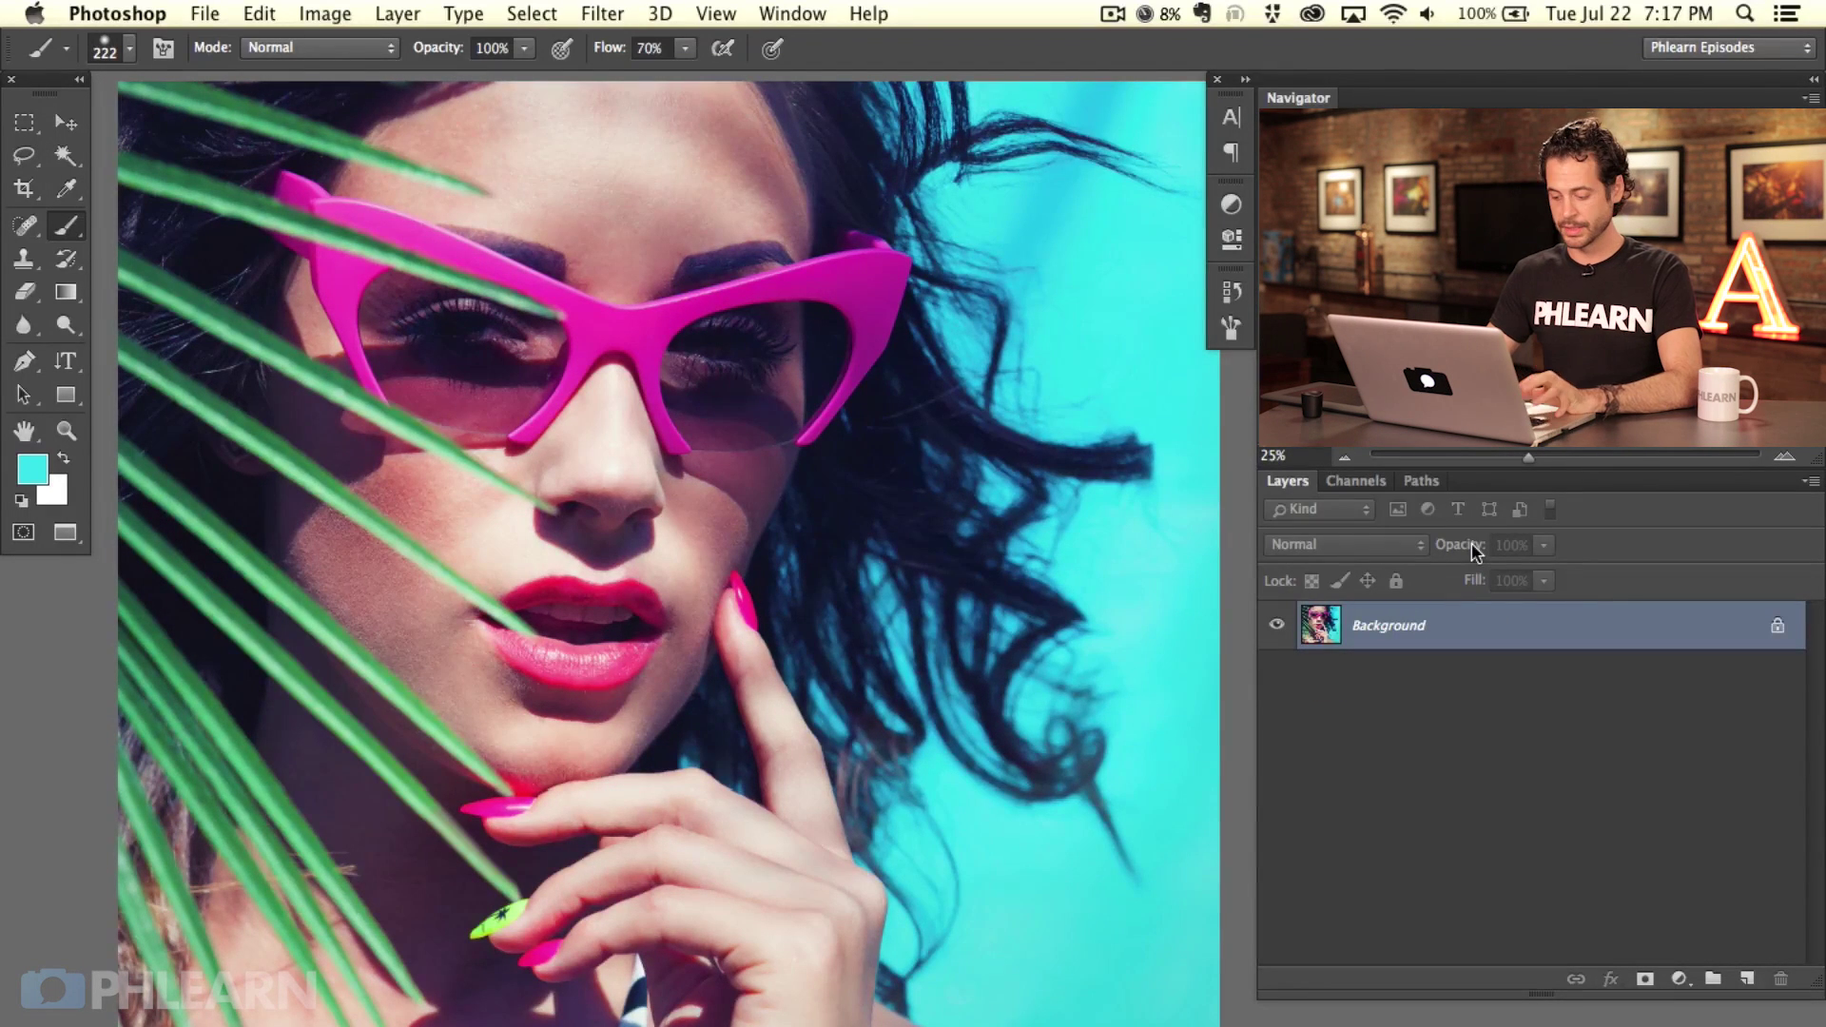
Step: Add an empty layer above the Background and set the Healing Brush to sample Current & Below
key("super+shift+alt+n")
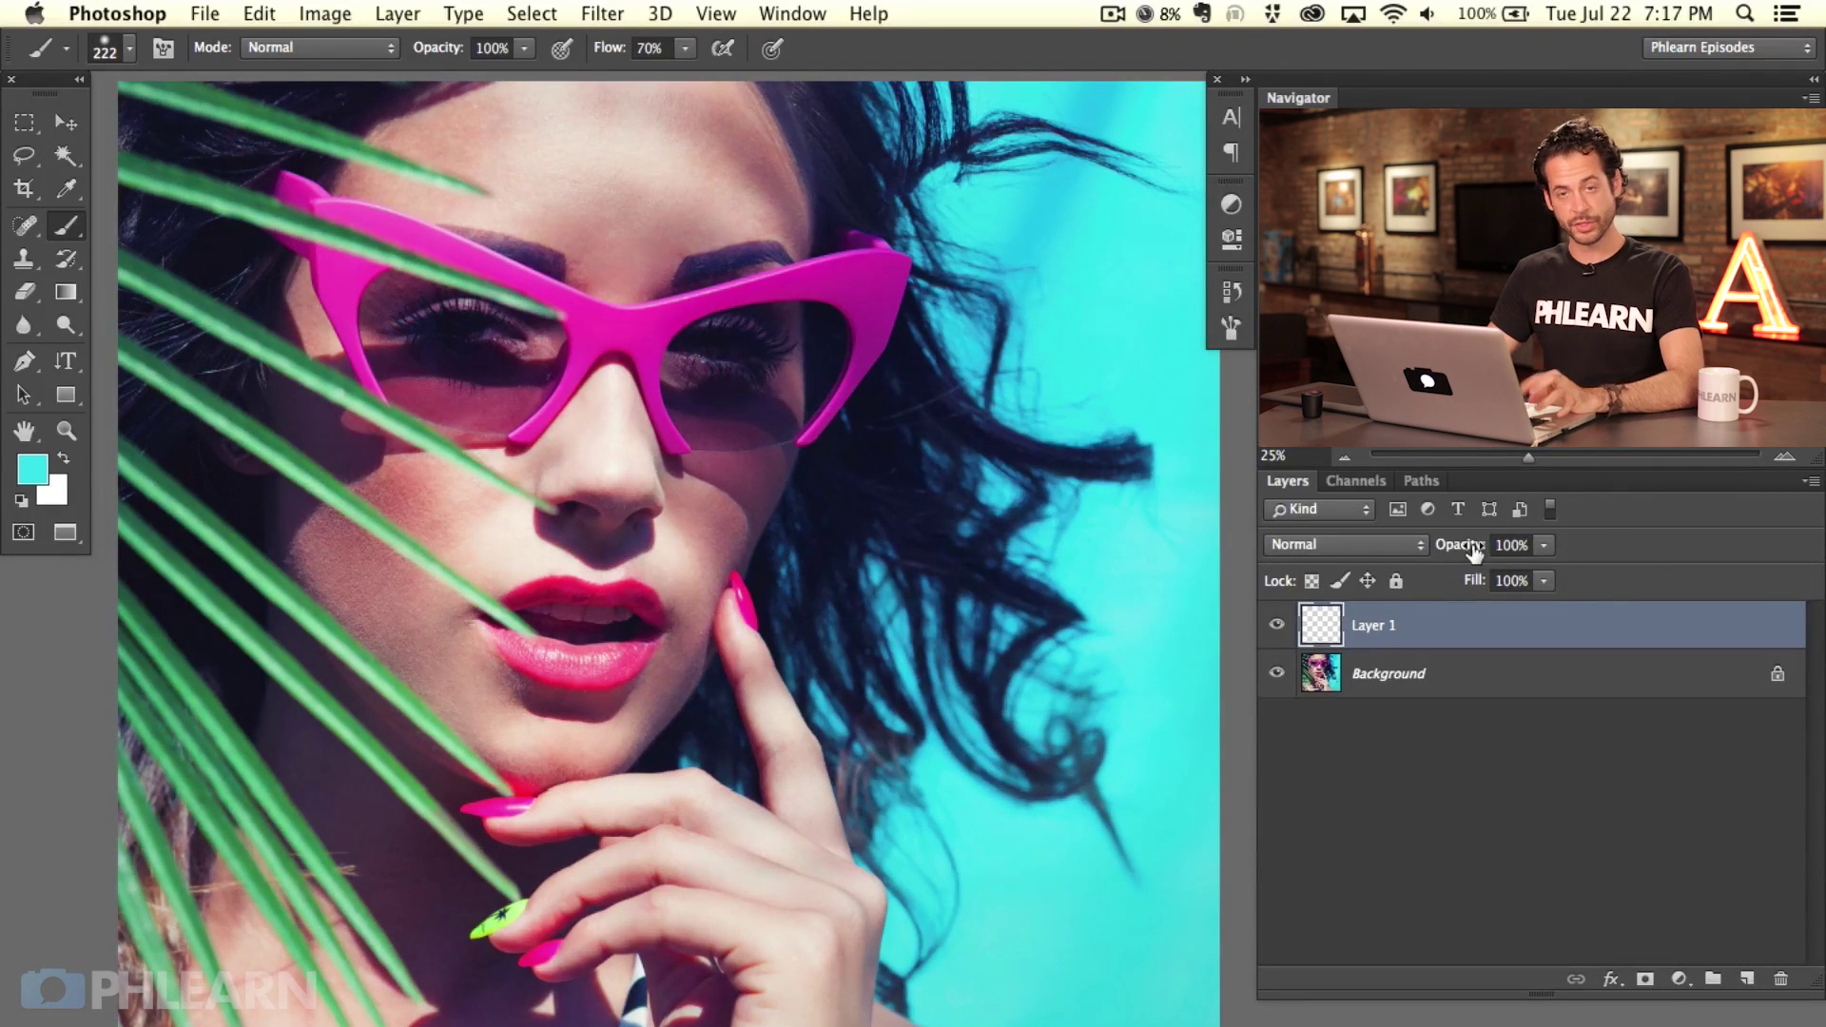
key("super+equal")
key("super+equal")
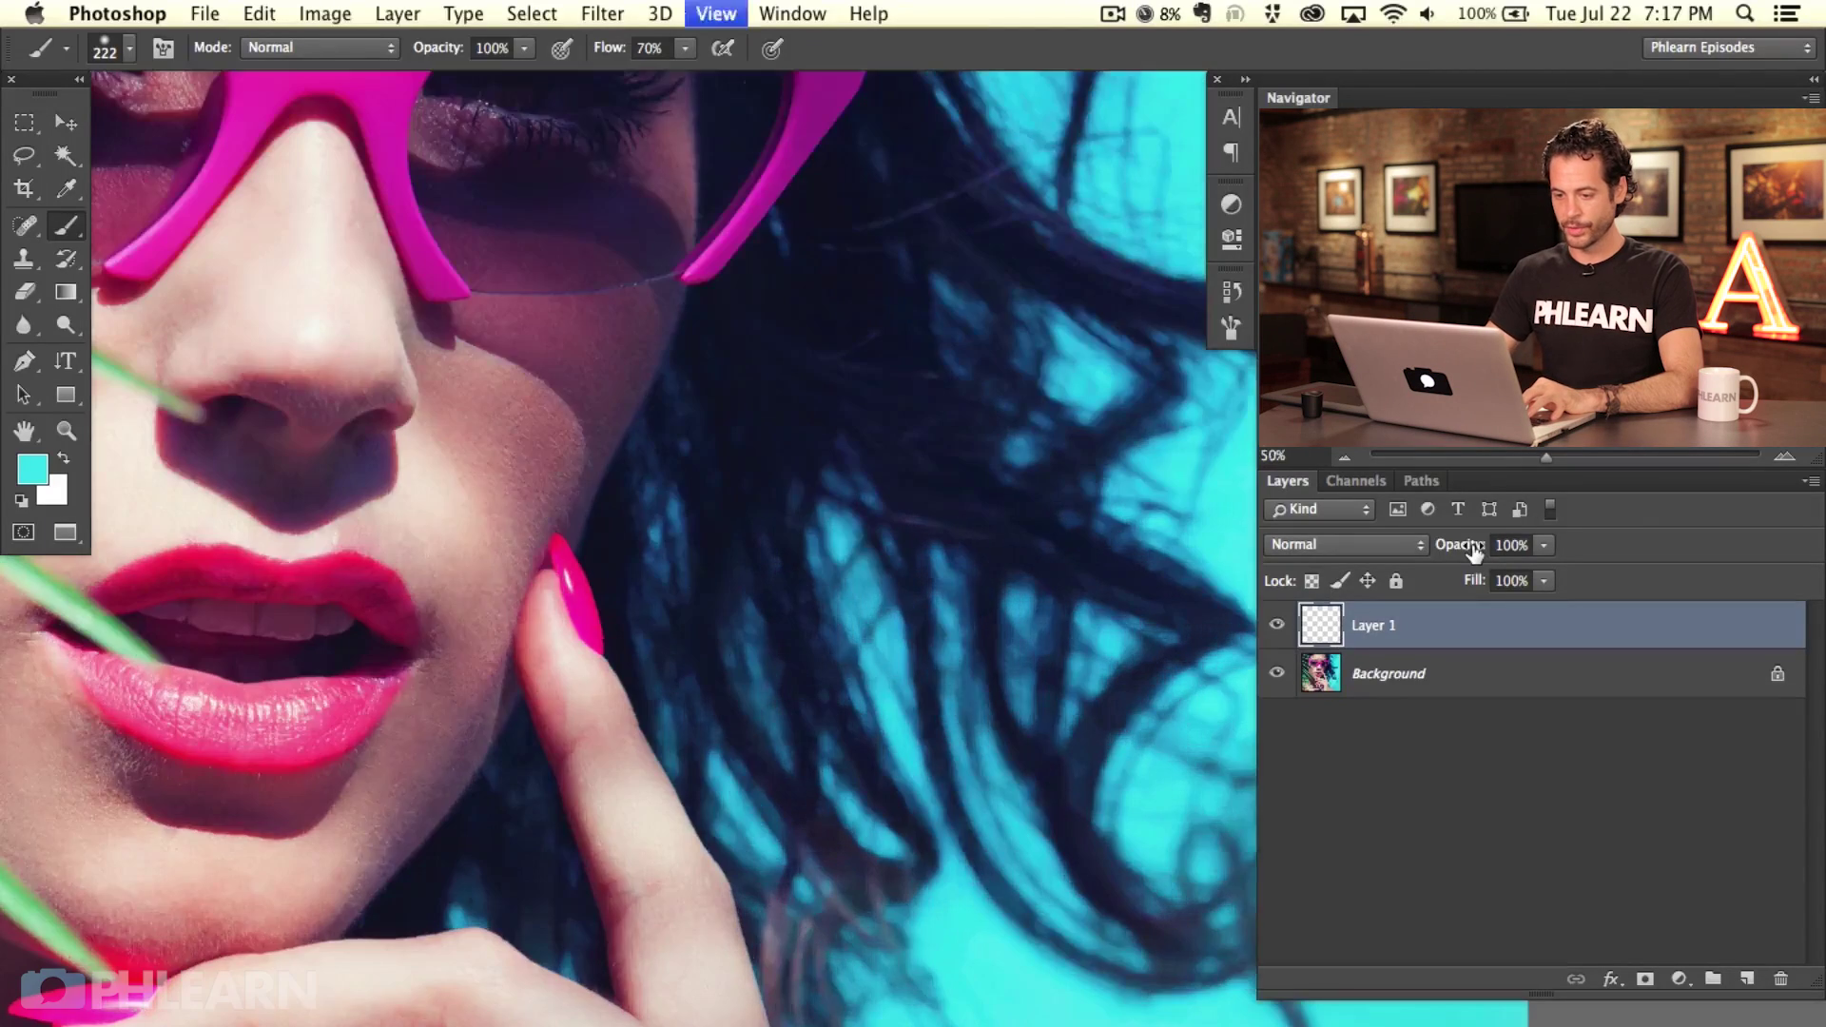
mouse_move(553, 474)
left_mouse_down()
mouse_move(581, 547)
mouse_move(913, 738)
mouse_move(976, 628)
mouse_move(939, 620)
left_mouse_up()
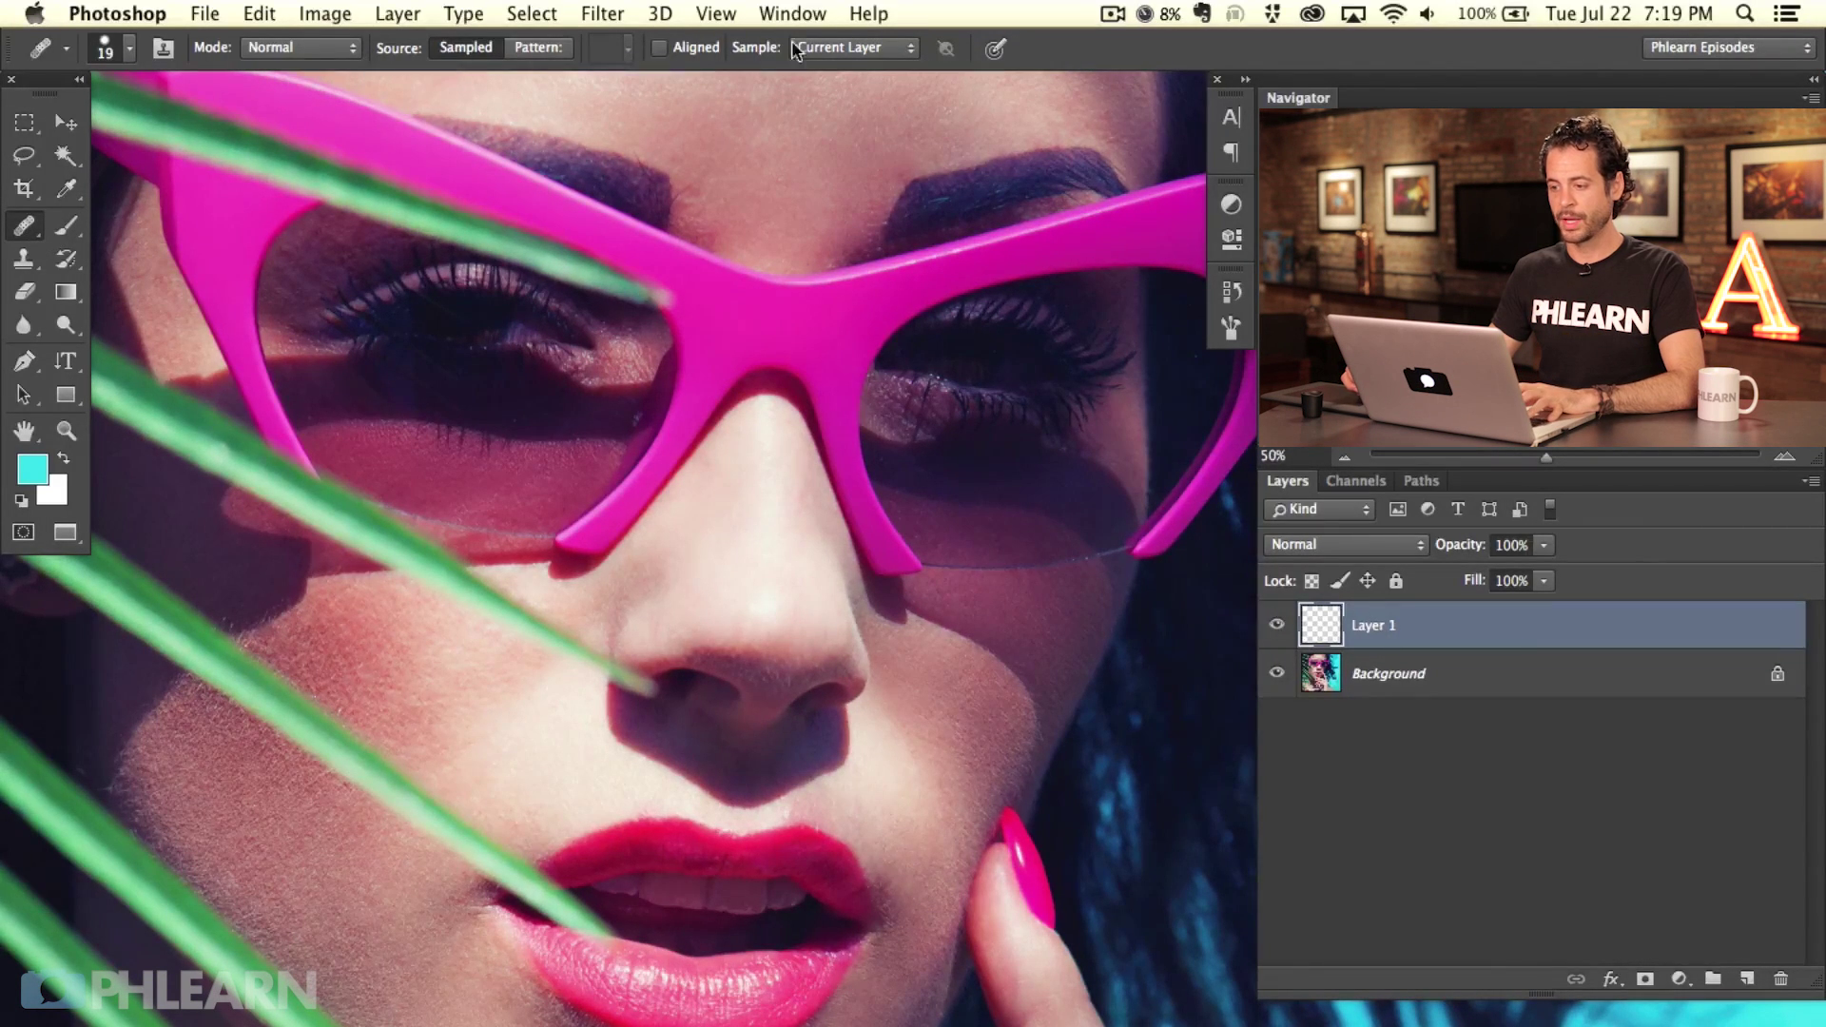
left_click(843, 52)
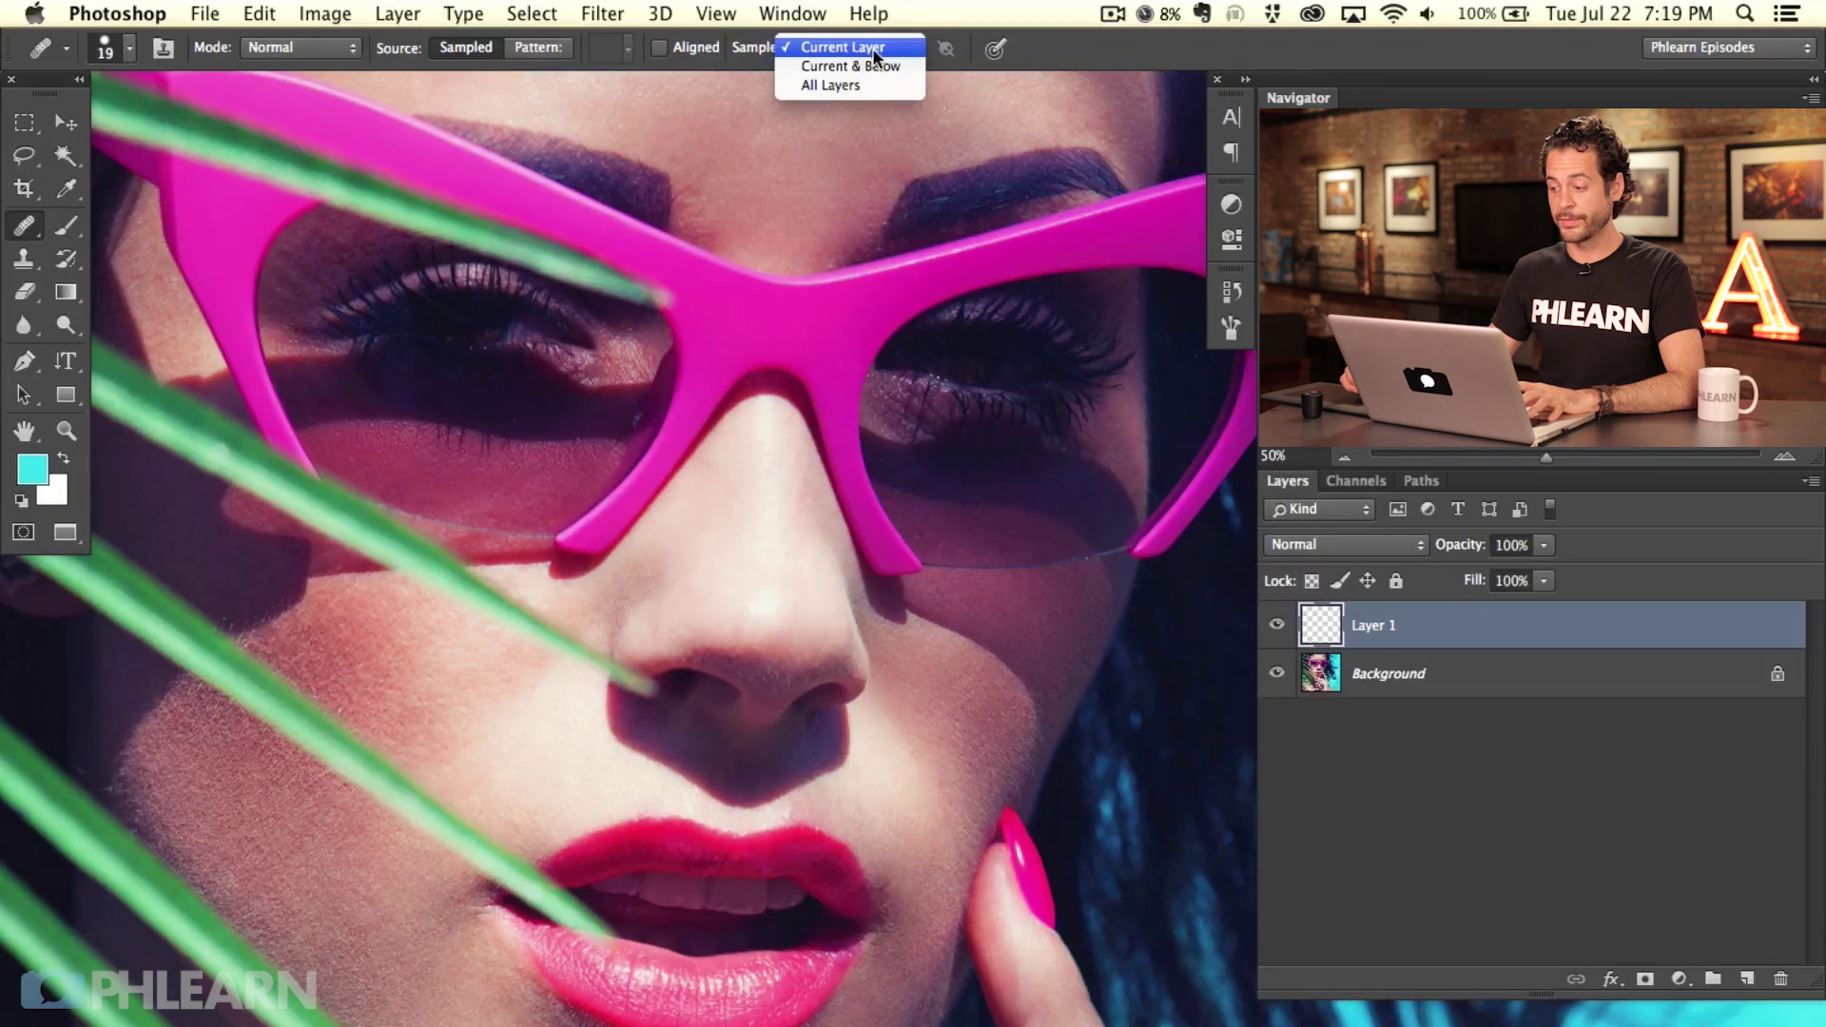
left_click(873, 49)
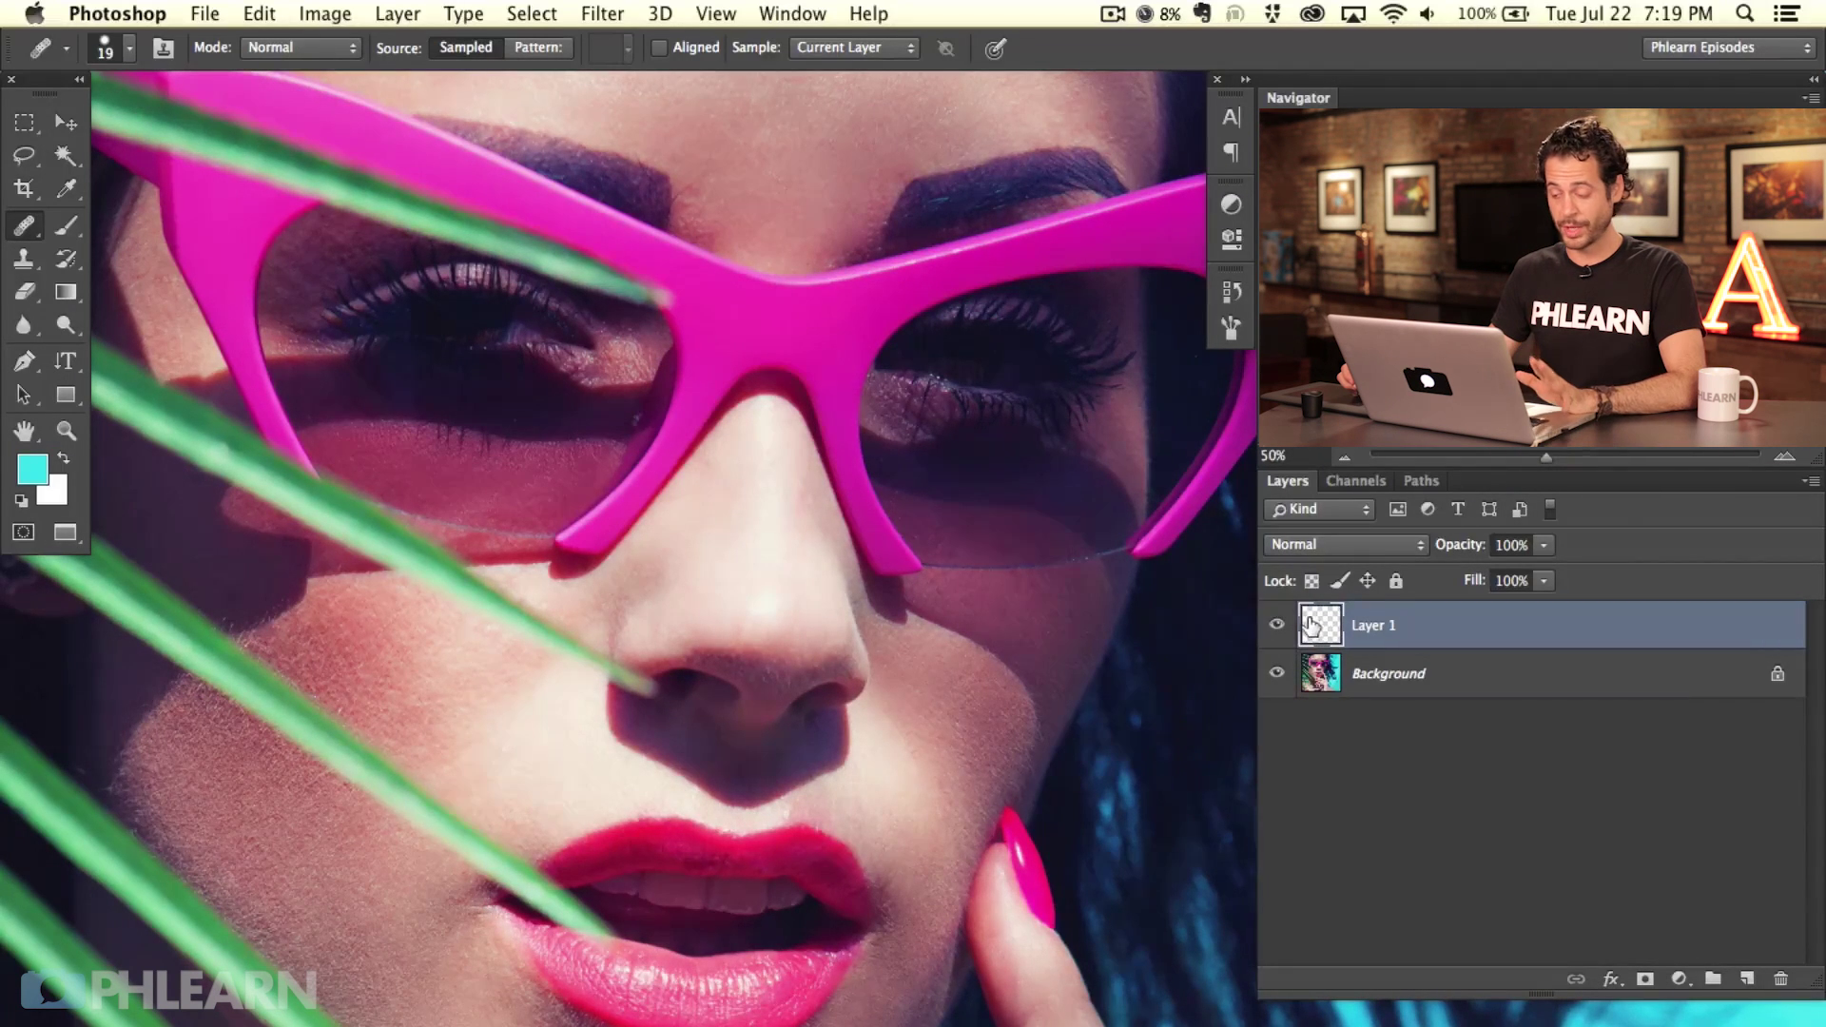
left_click(841, 55)
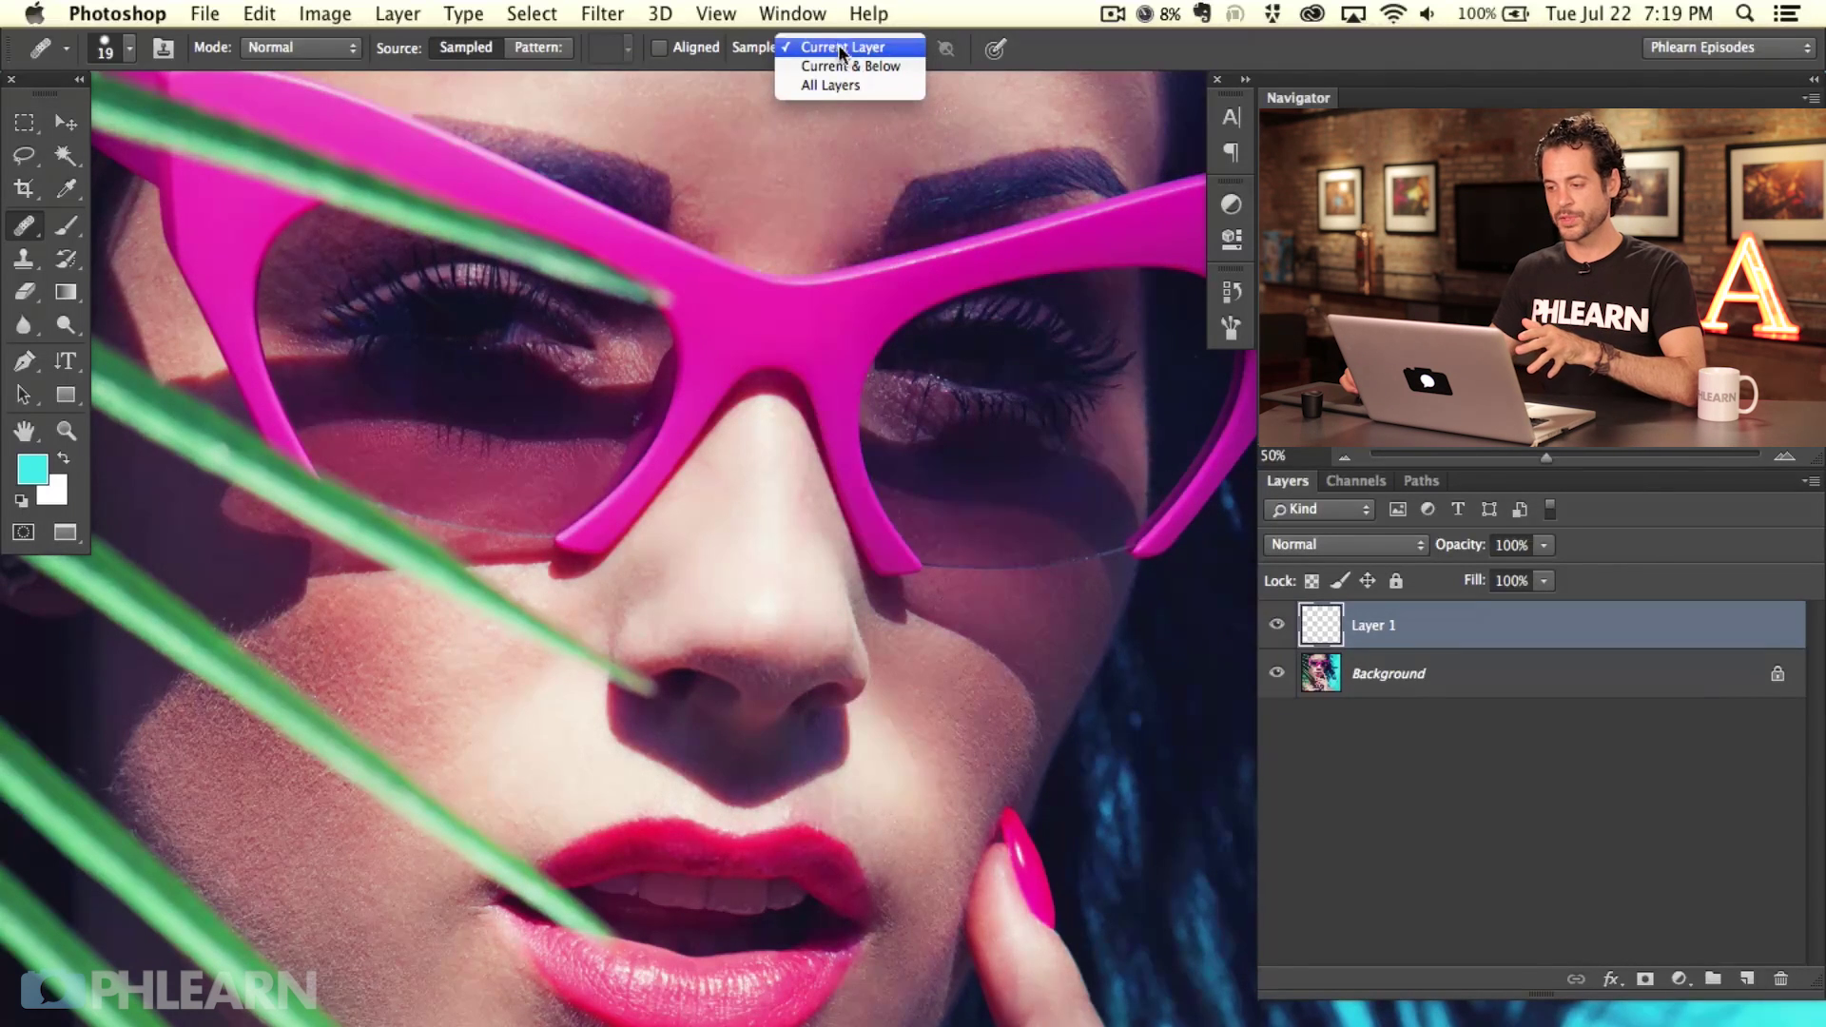
left_click(827, 67)
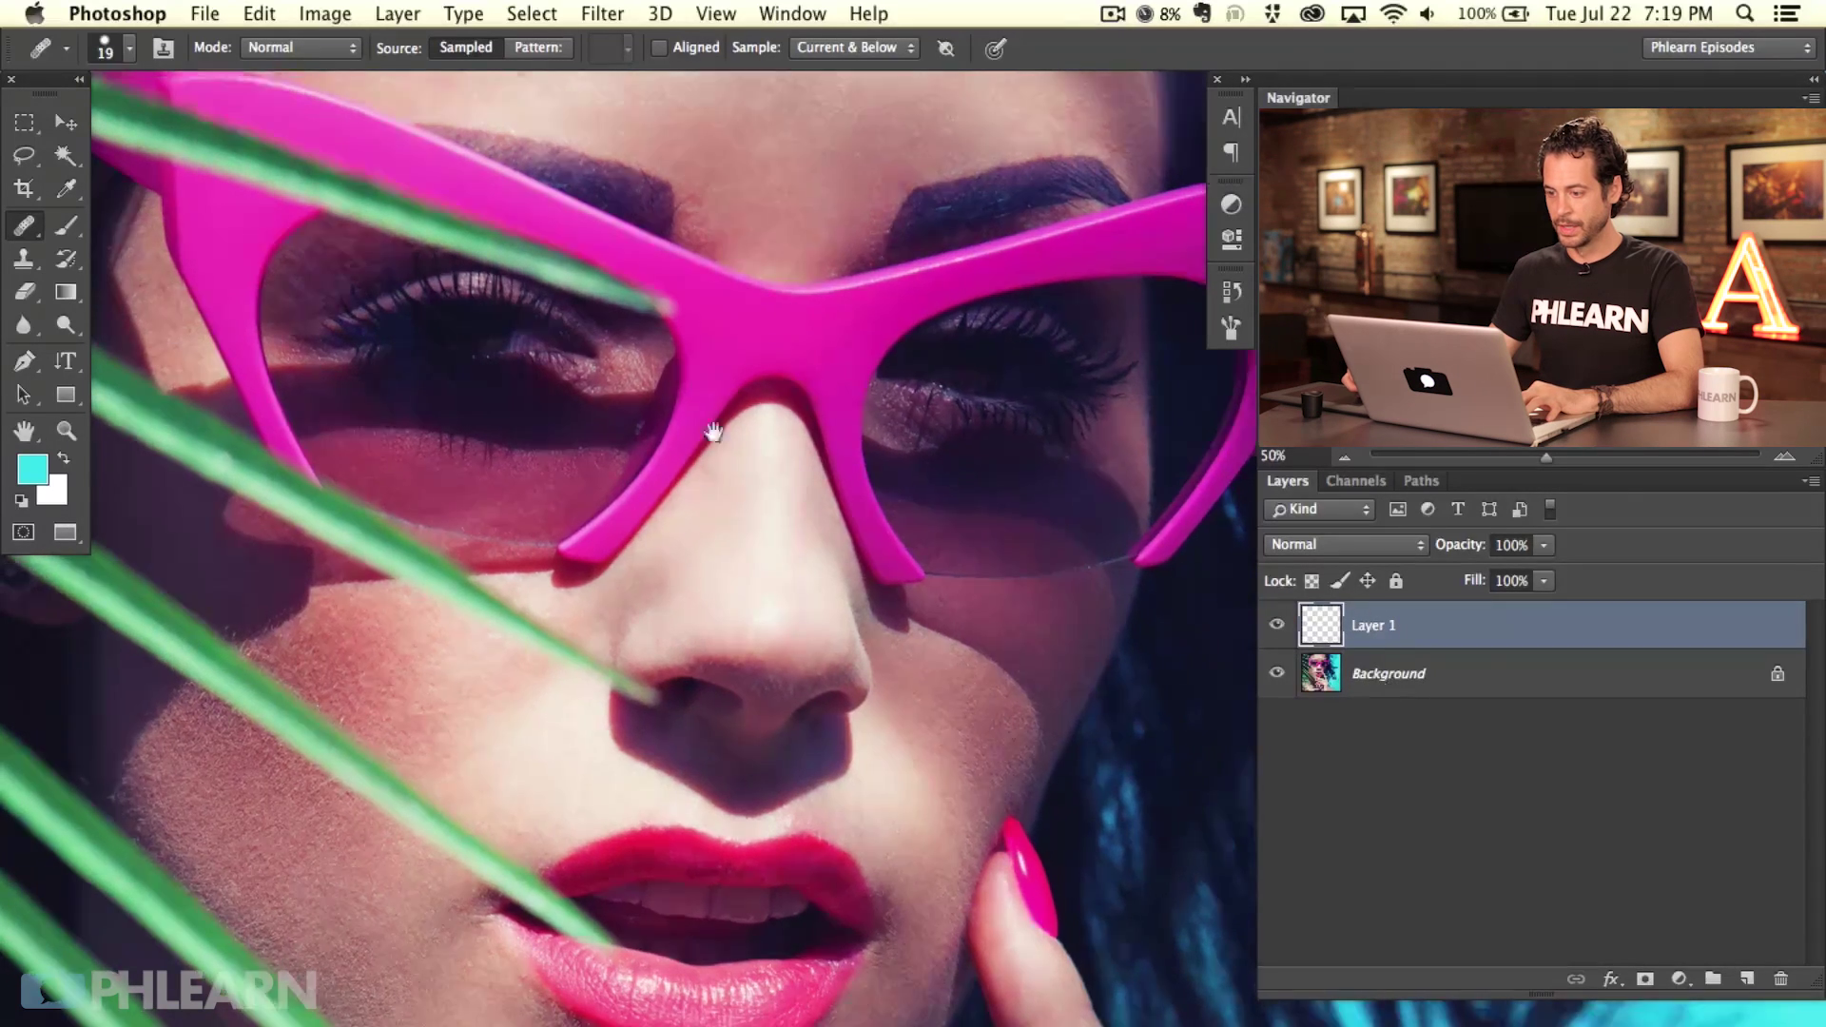
Step: Sample clean forehead skin and heal the faint horizontal crease above the eyebrows with a 24 px Healing Brush
scroll(714, 642, "up", 5)
scroll(714, 644, "up", 4)
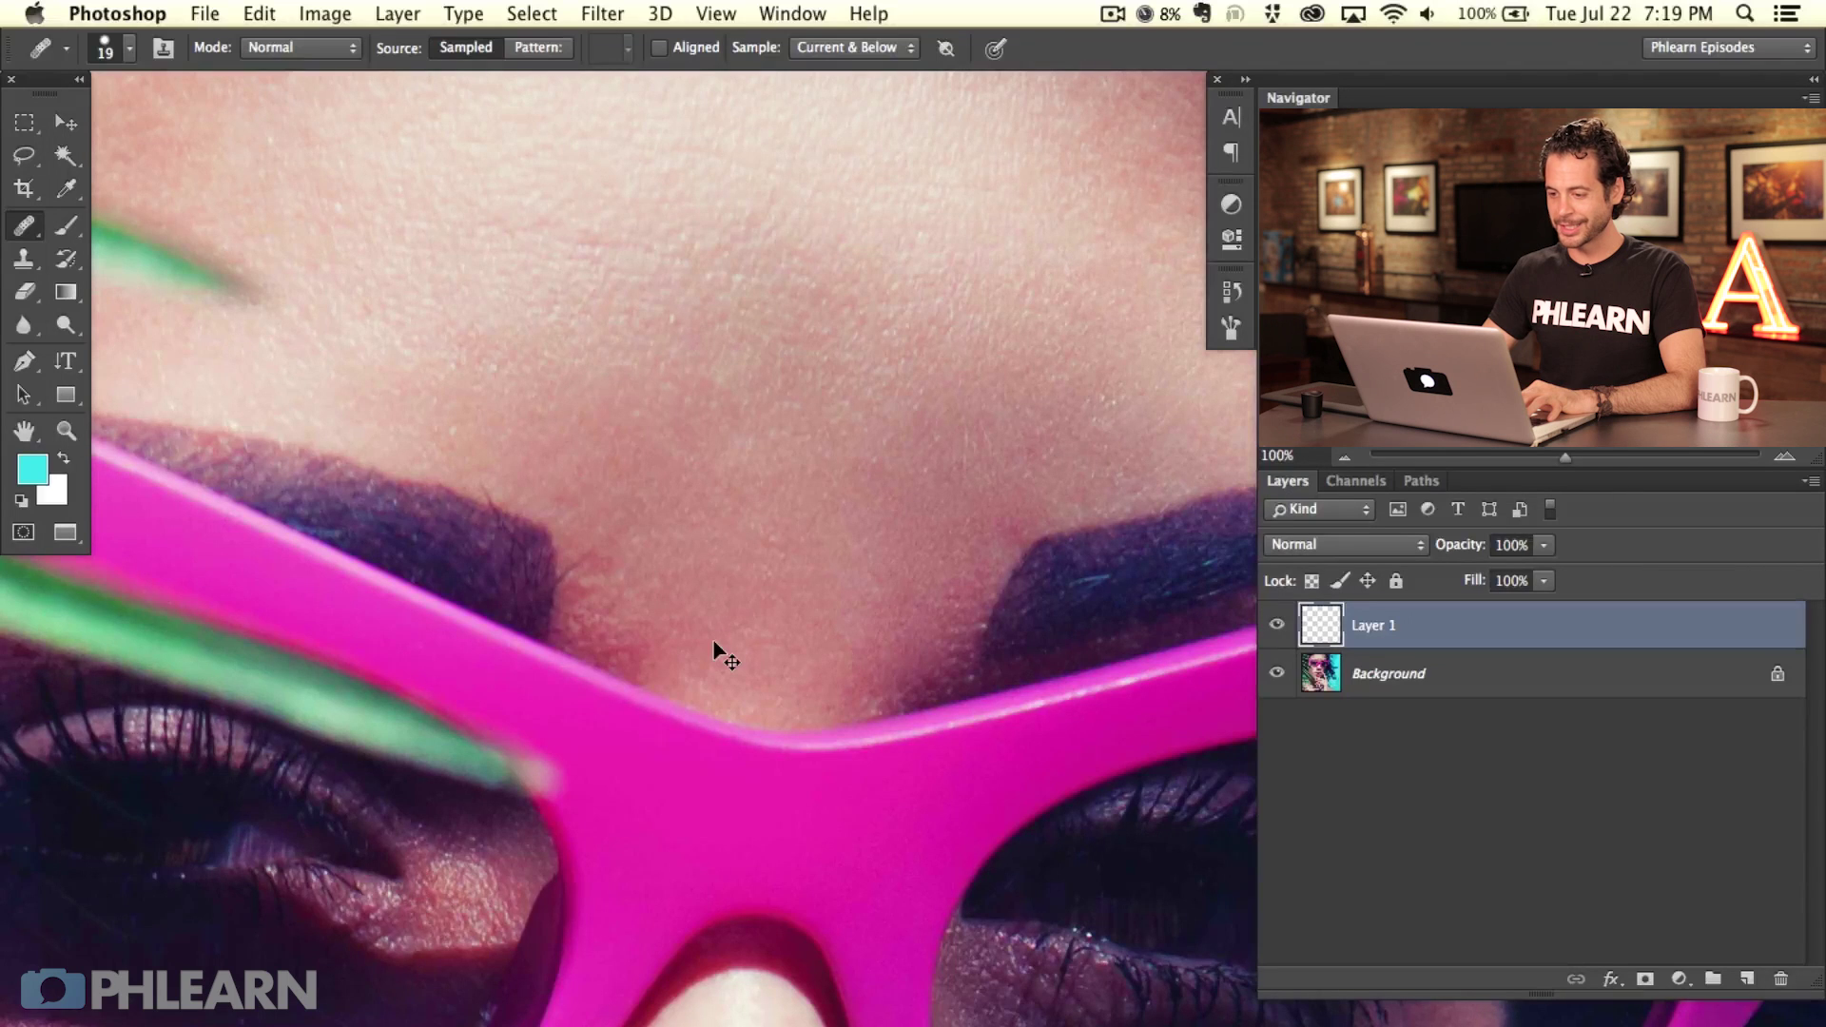
scroll(714, 642, "up", 2)
scroll(704, 704, "up", 2)
left_click_drag(690, 744, 729, 730)
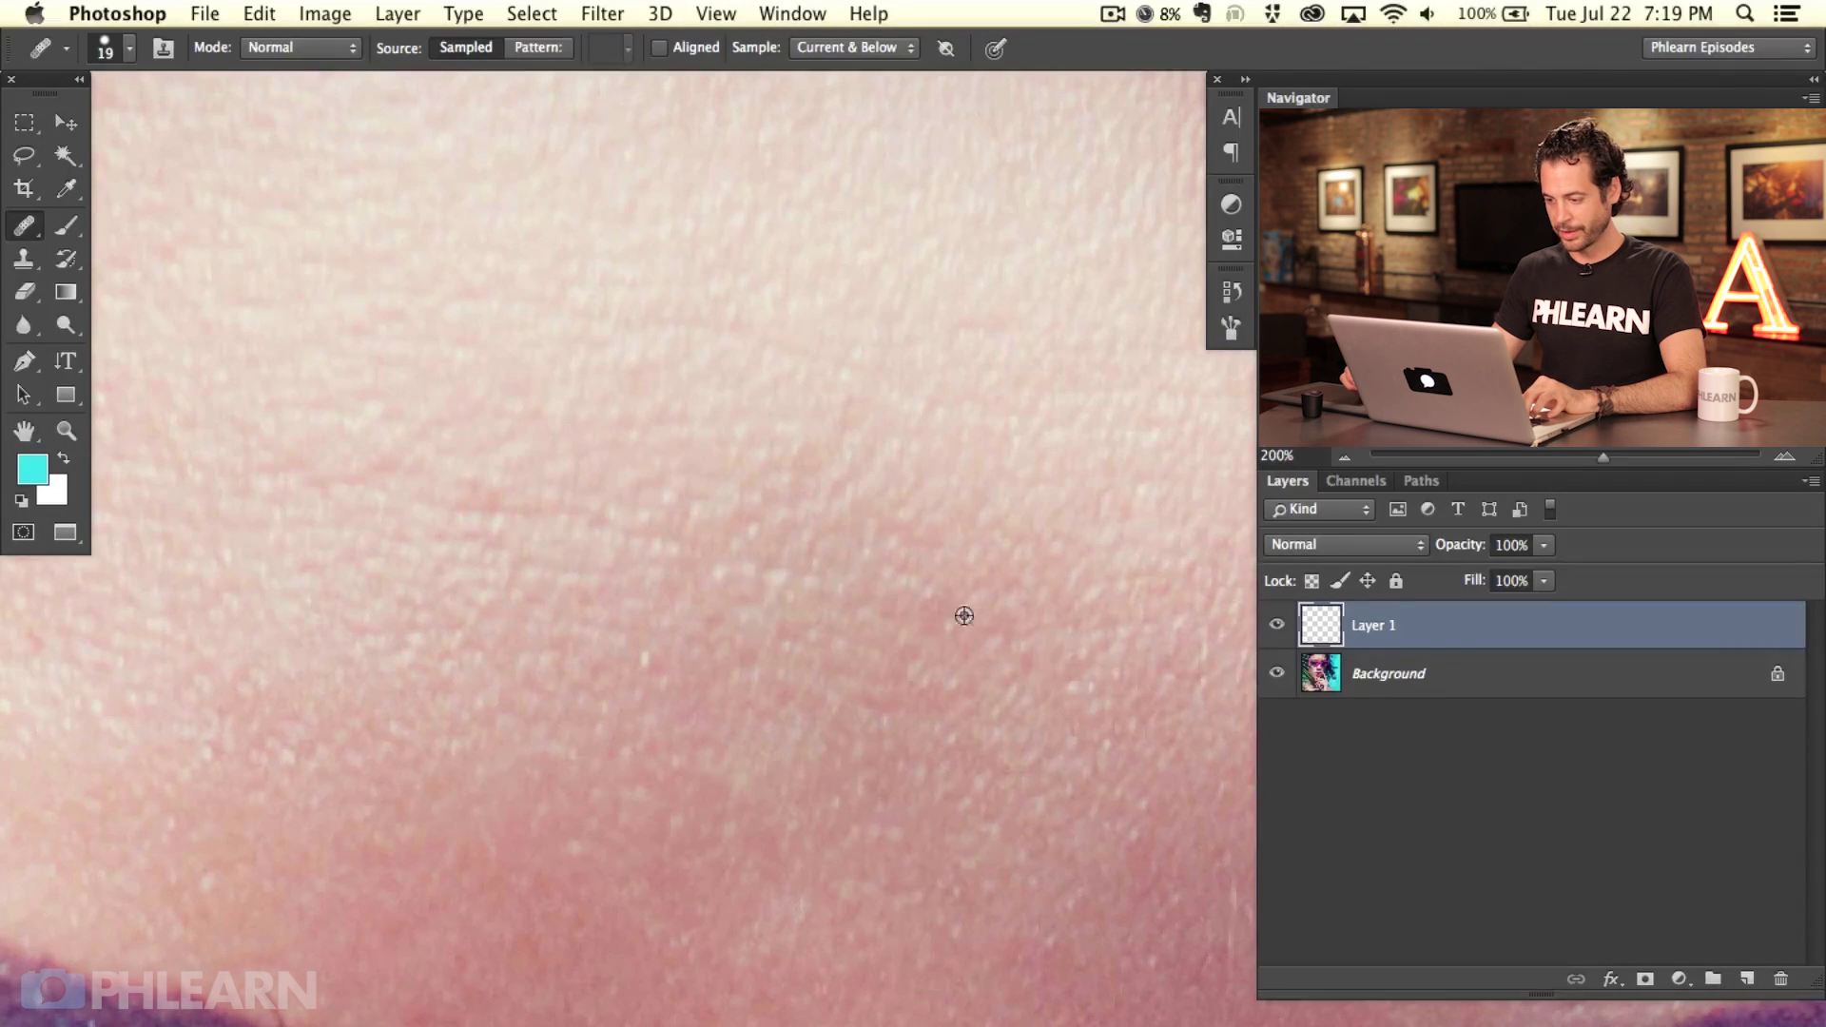
left_click_drag(726, 596, 441, 545)
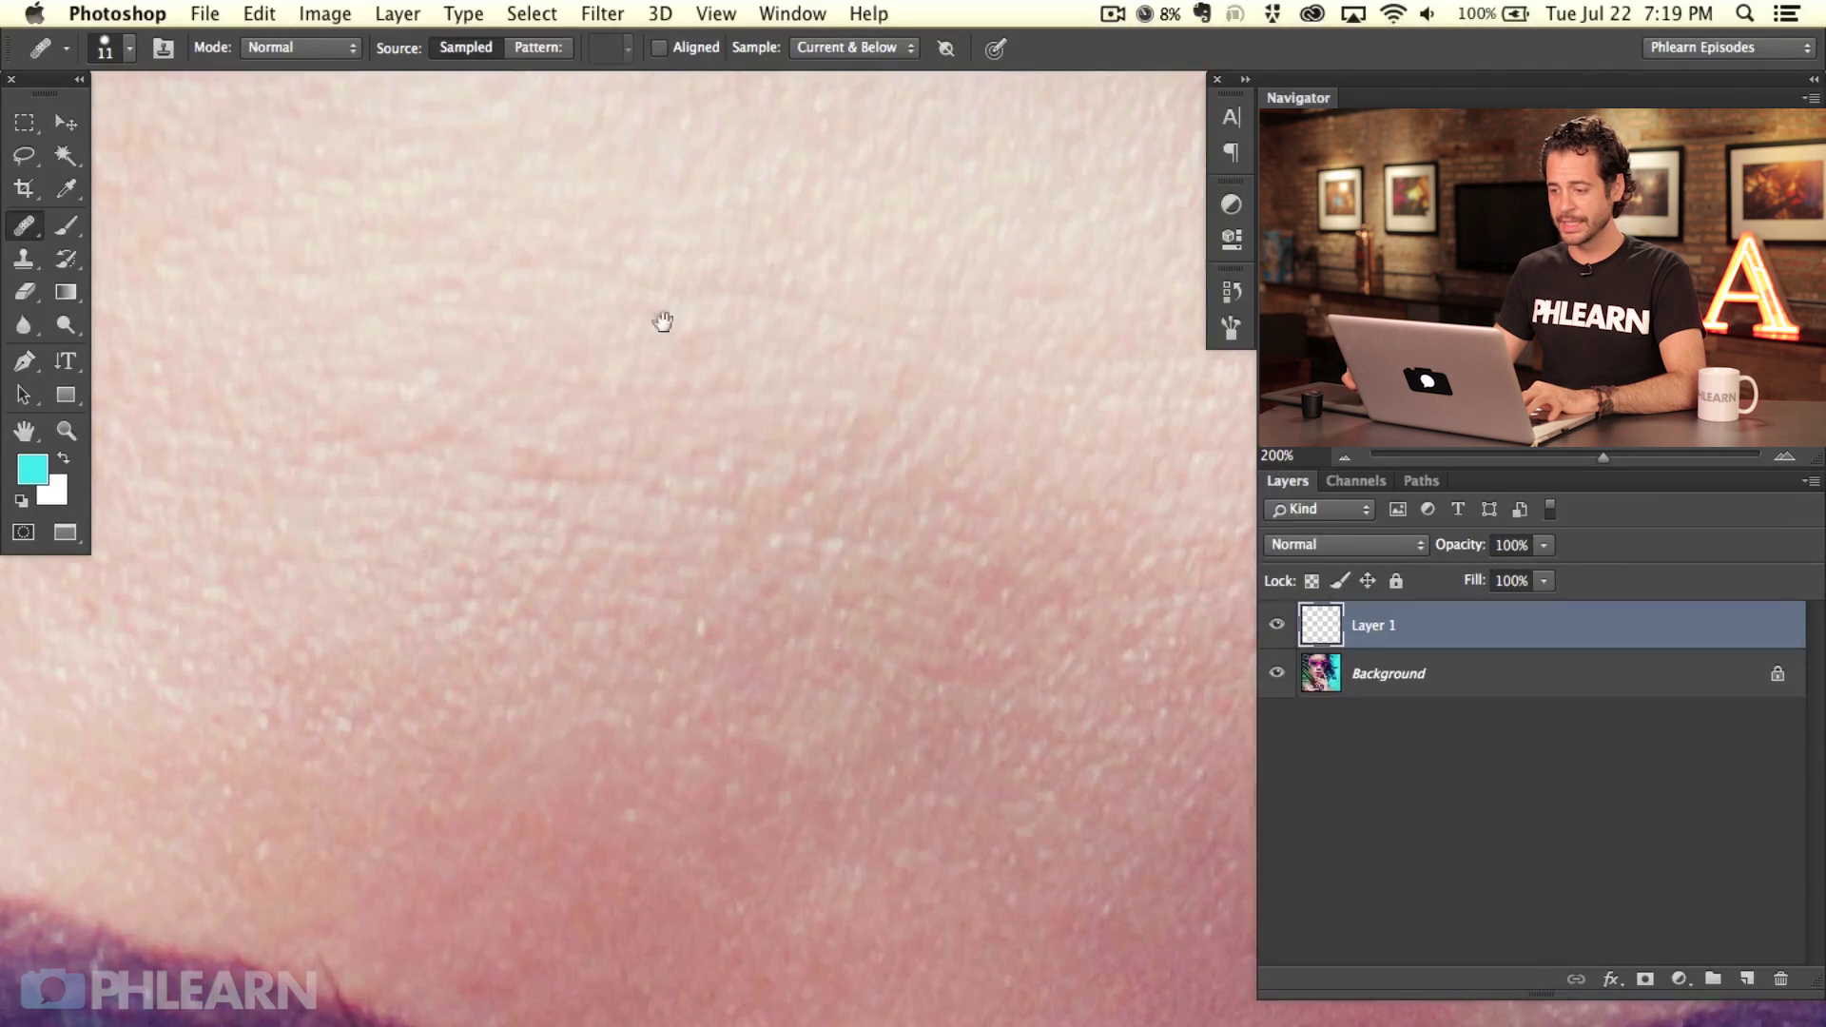
left_click_drag(620, 652, 612, 660)
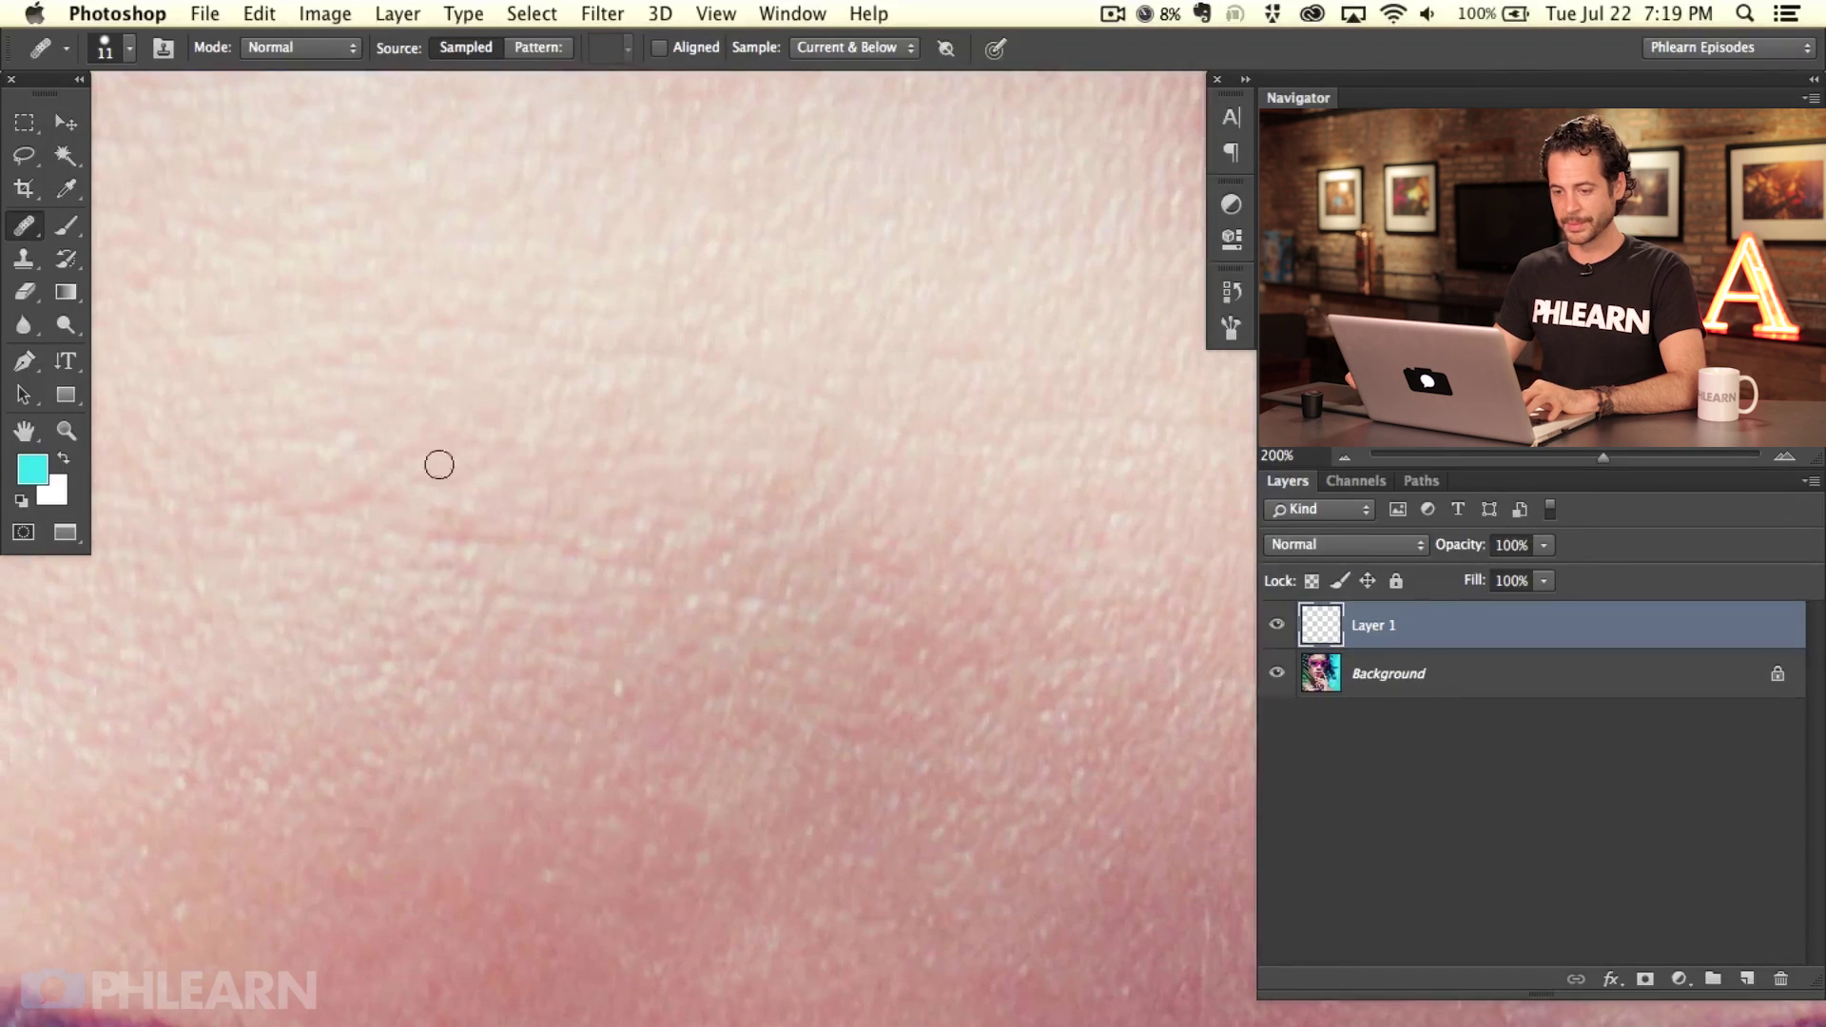
left_click_drag(412, 529, 442, 528)
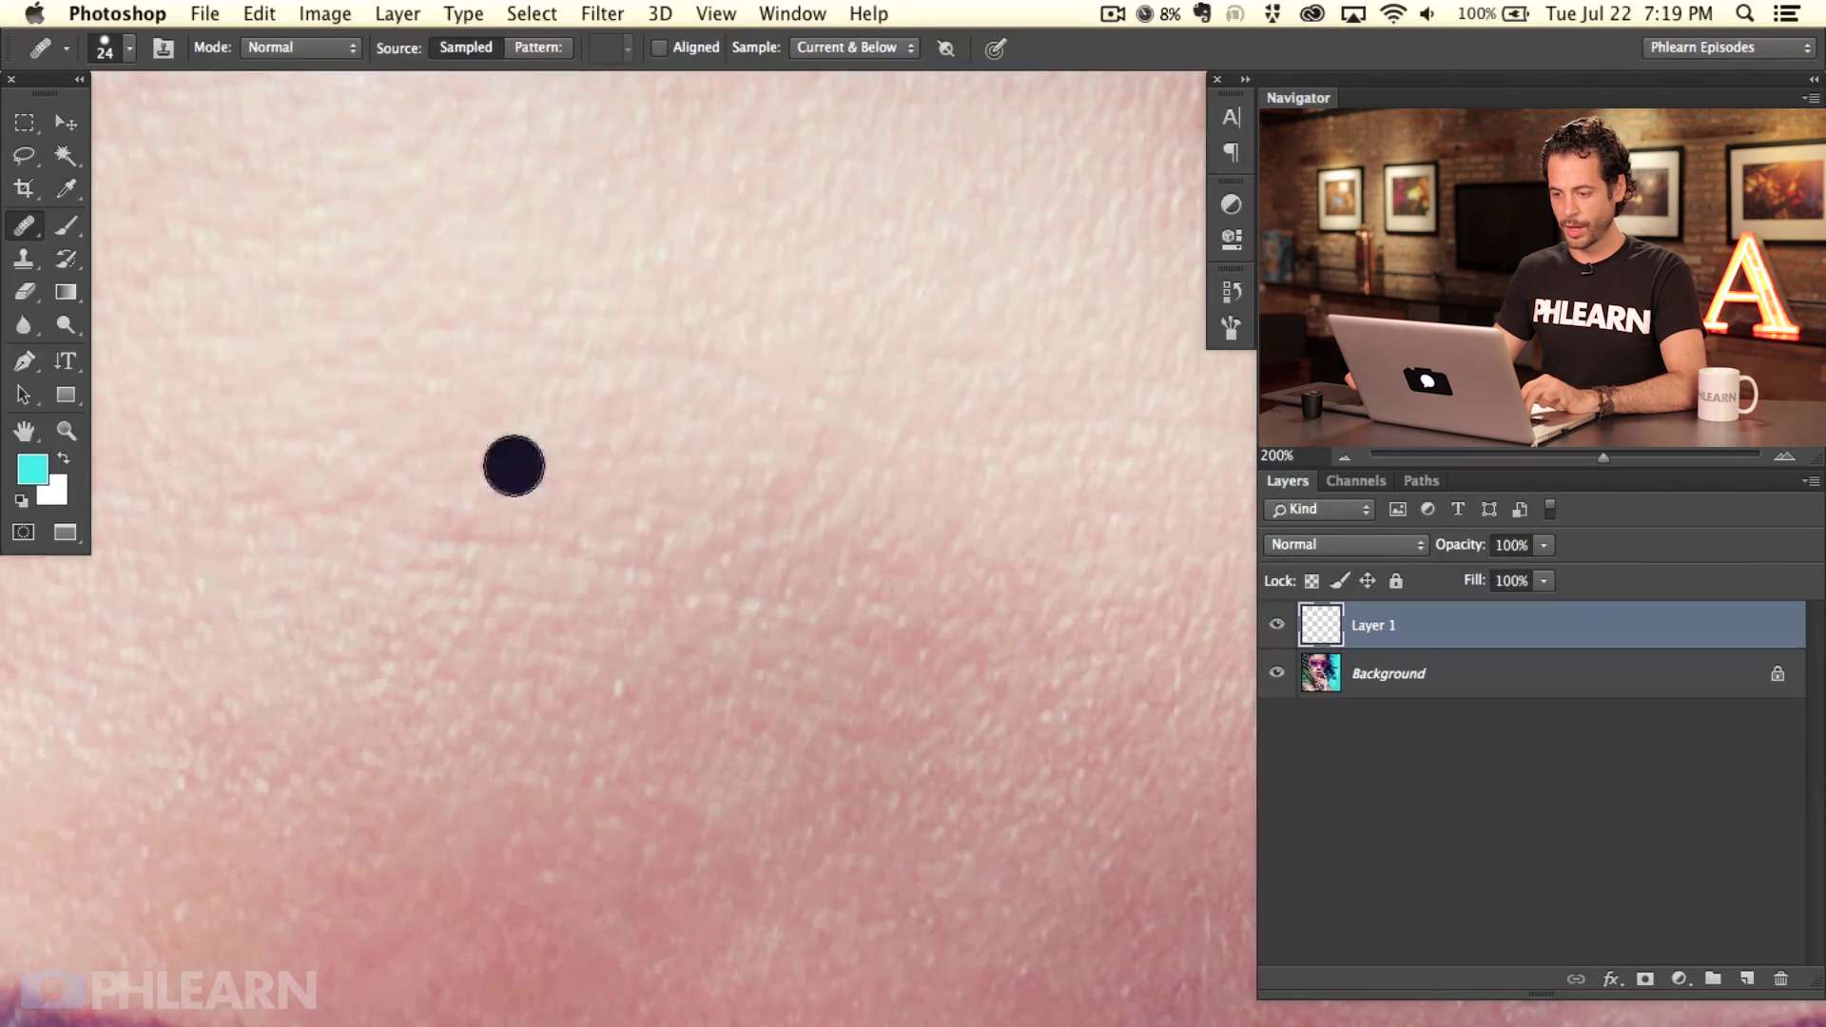
left_click(483, 465, "alt")
mouse_move(408, 534)
left_mouse_down()
mouse_move(500, 551)
mouse_move(460, 526)
mouse_move(437, 541)
mouse_move(773, 605)
mouse_move(514, 514)
left_mouse_up()
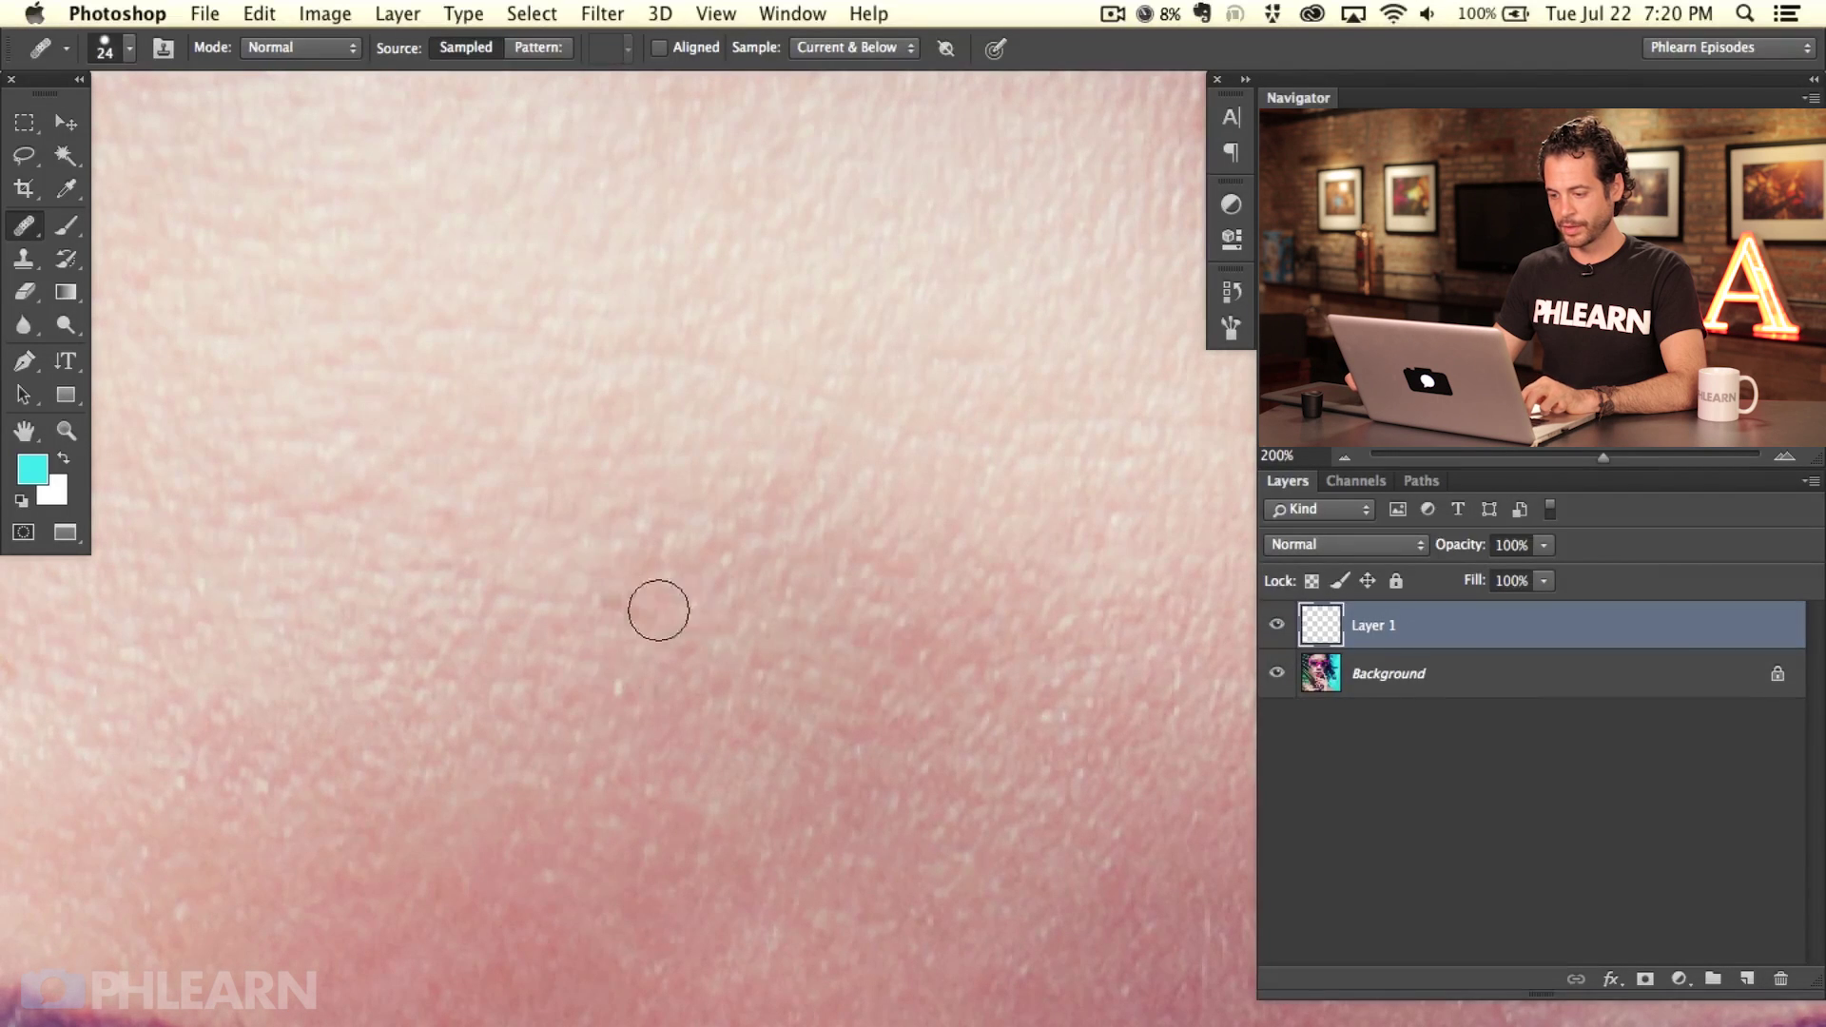
Step: Sample the dark skin seen through the sunglasses lens and heal the small bright spot beside the frame near the nose
key("super+minus")
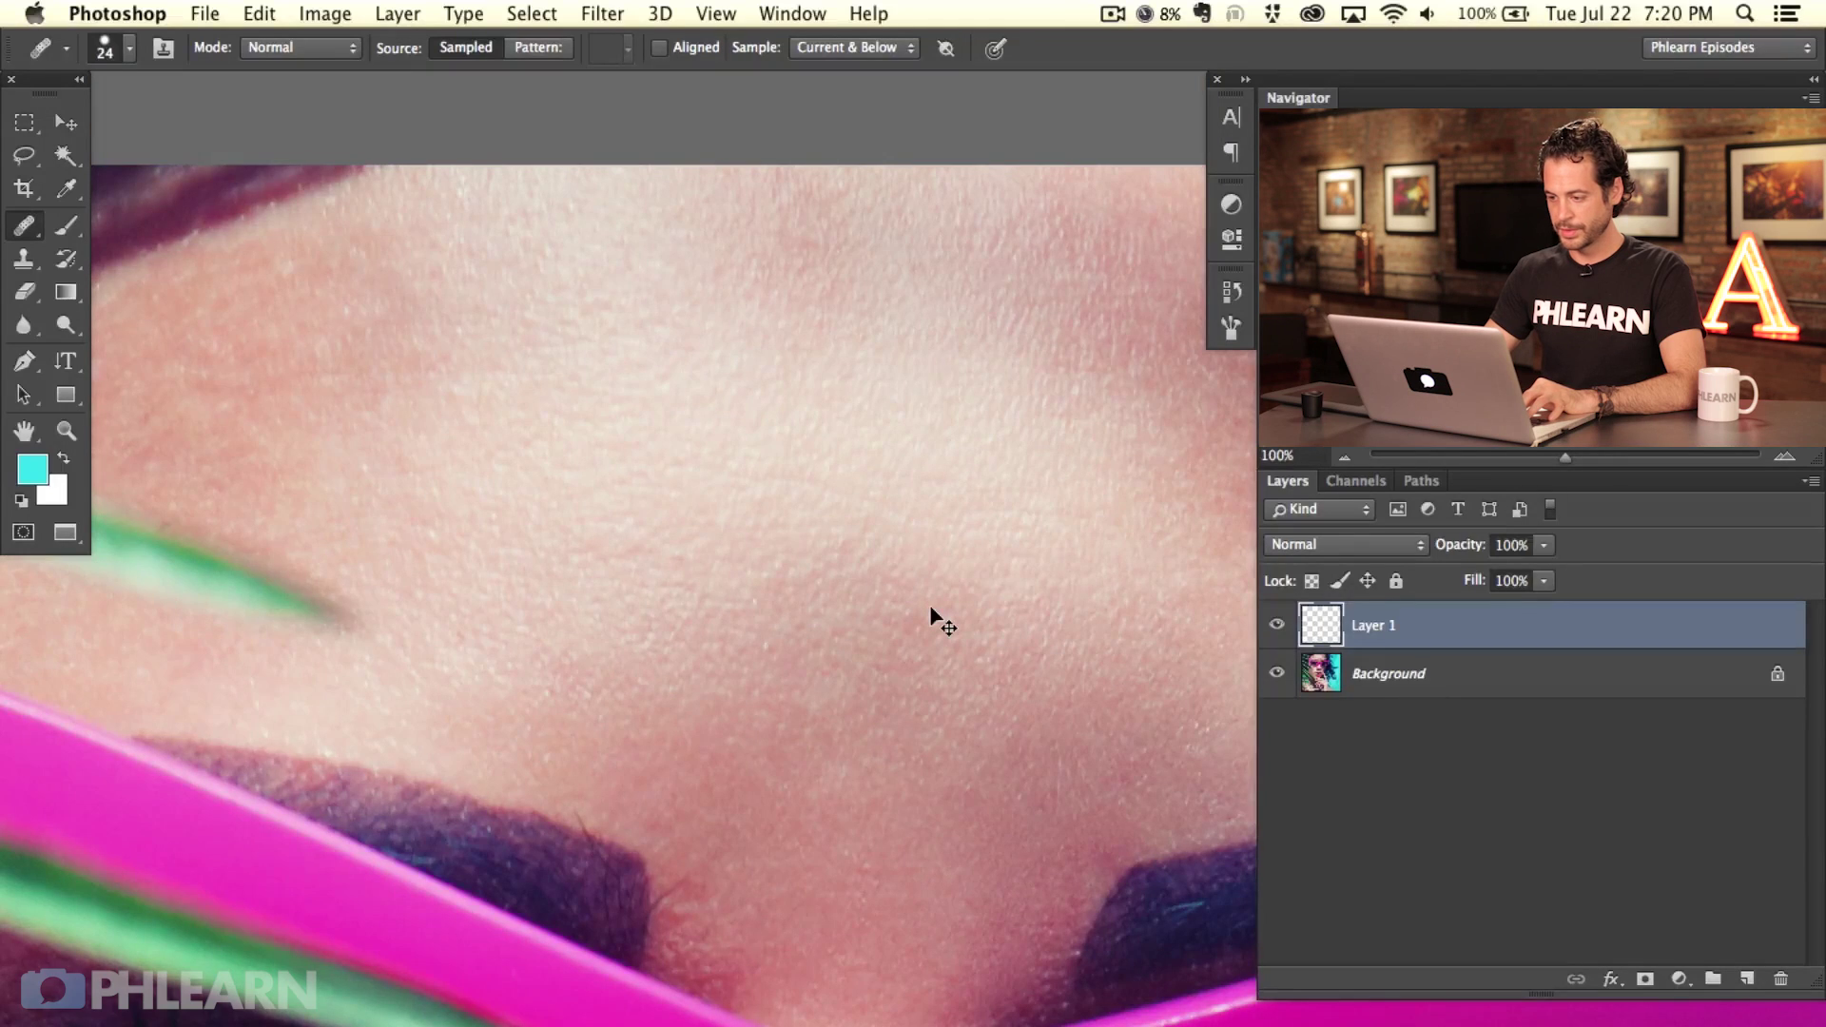
key("super+minus")
scroll(550, 701, "down", 5)
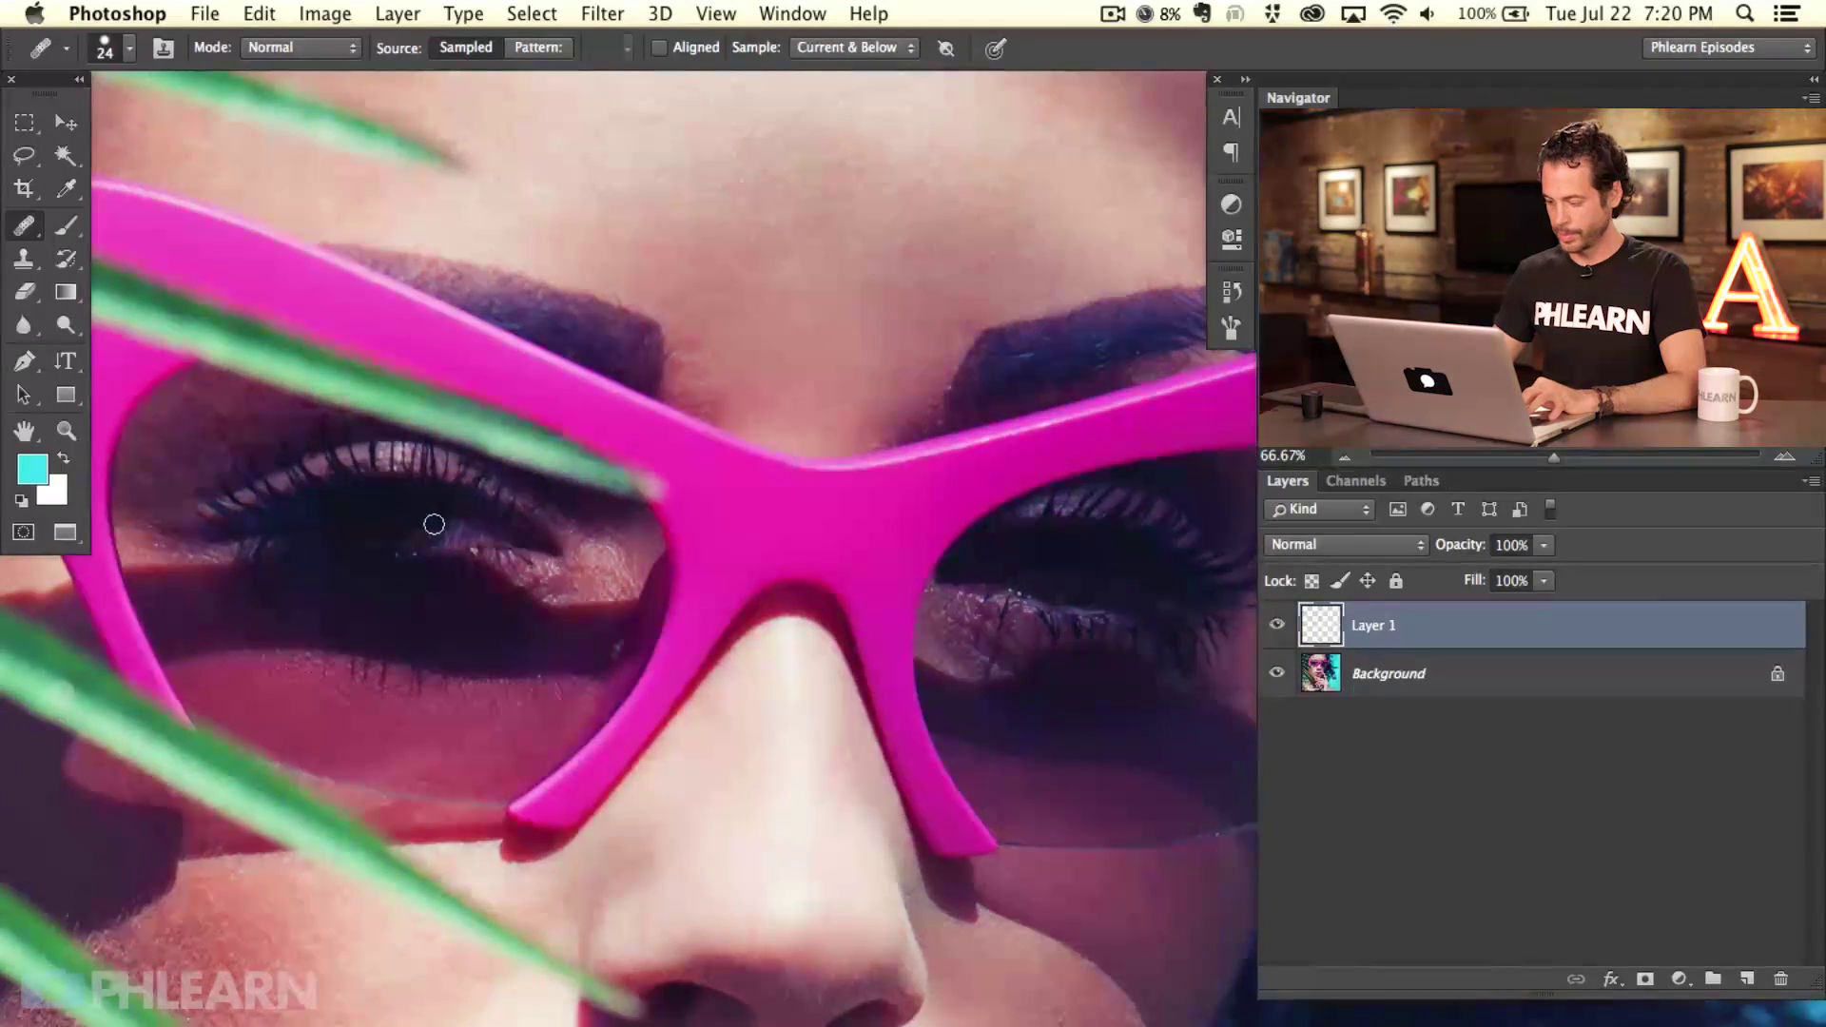
key("super+plus")
scroll(632, 663, "down", 2)
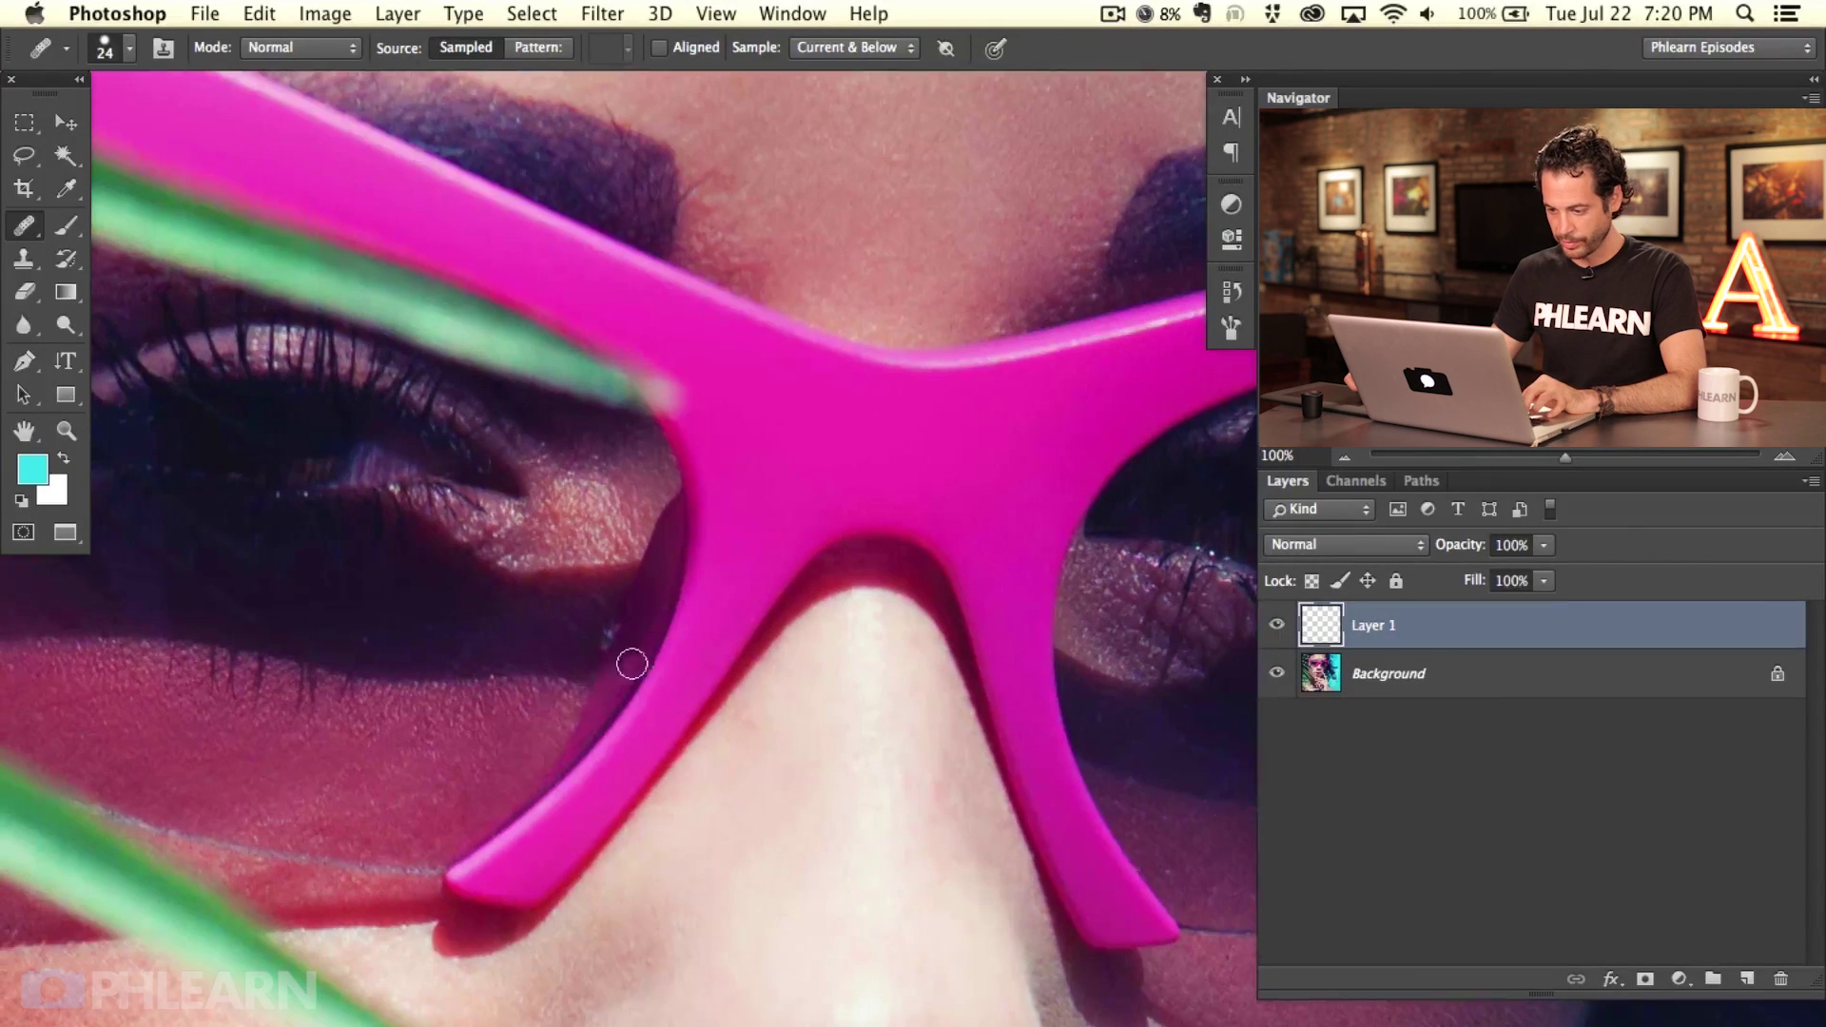
left_click(528, 639, "alt")
left_click_drag(616, 632, 616, 635)
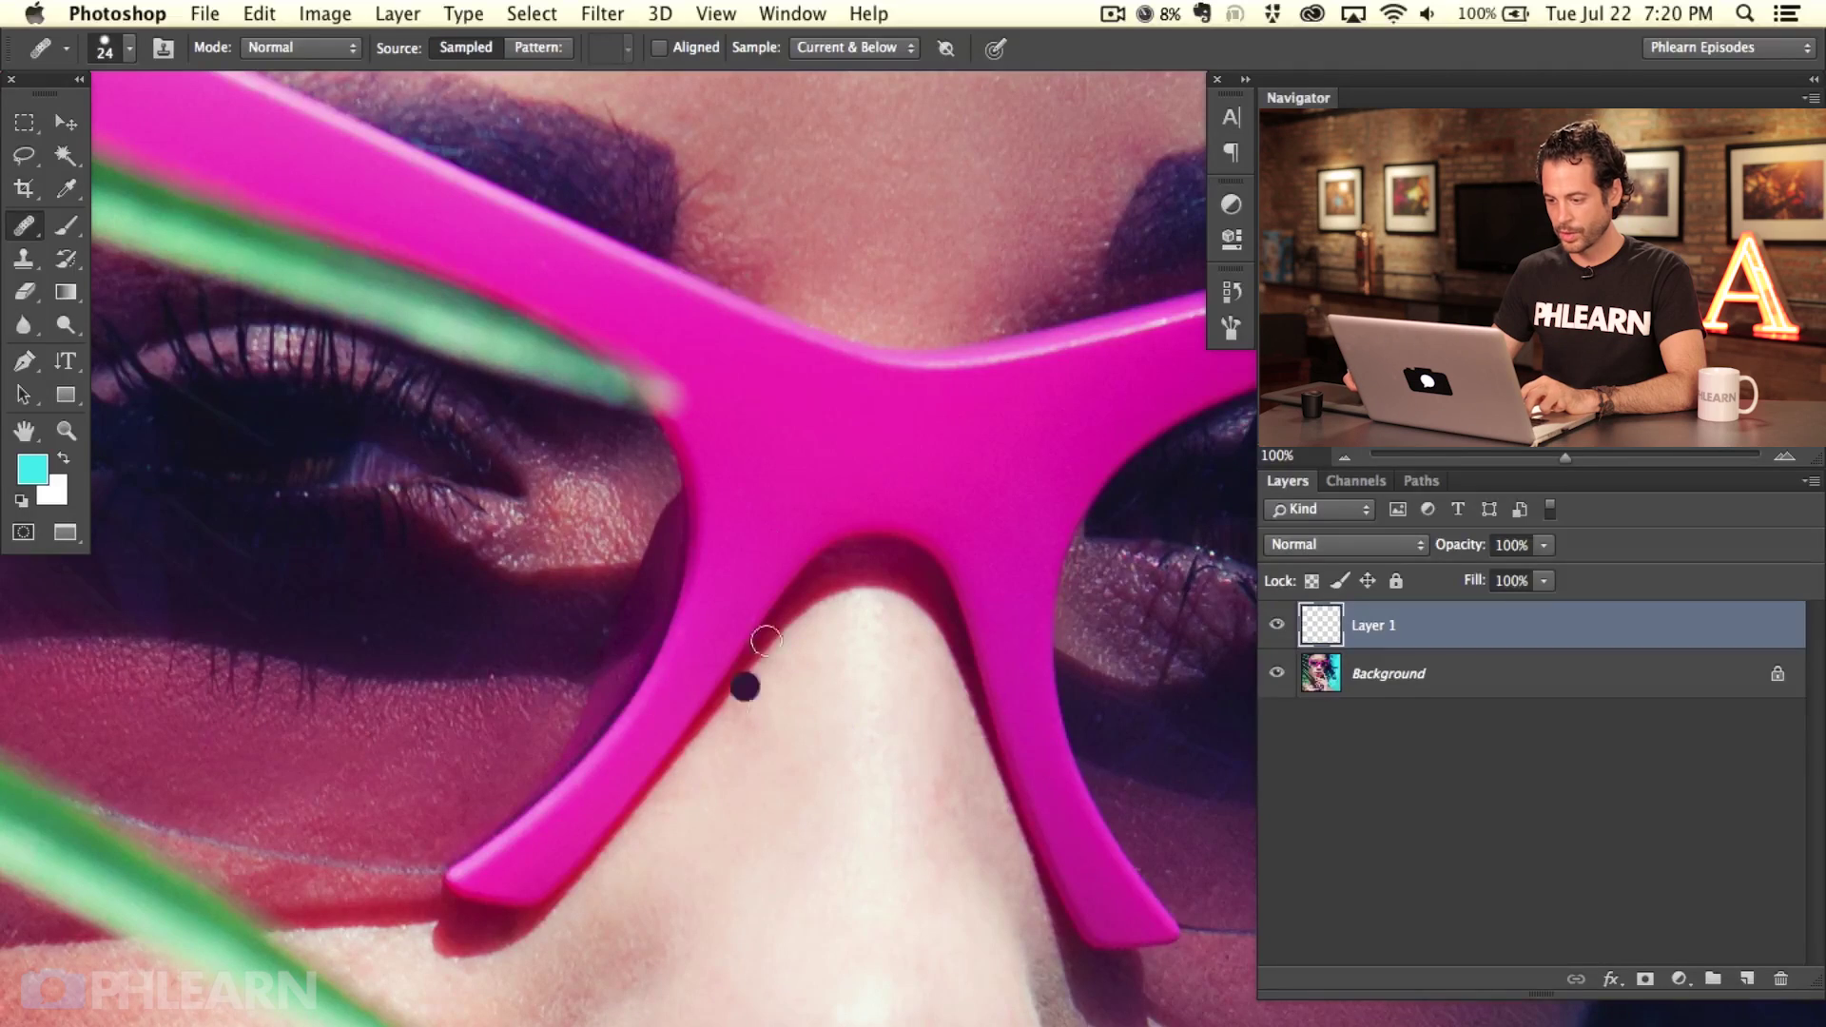
Step: Heal a small blemish on the raised index finger with a 14 px Healing Brush
left_click_drag(453, 876, 580, 333)
left_click_drag(530, 969, 739, 304)
left_click_drag(751, 814, 762, 624)
left_click_drag(733, 723, 692, 358)
left_click_drag(632, 893, 979, 445)
left_click_drag(861, 859, 497, 726)
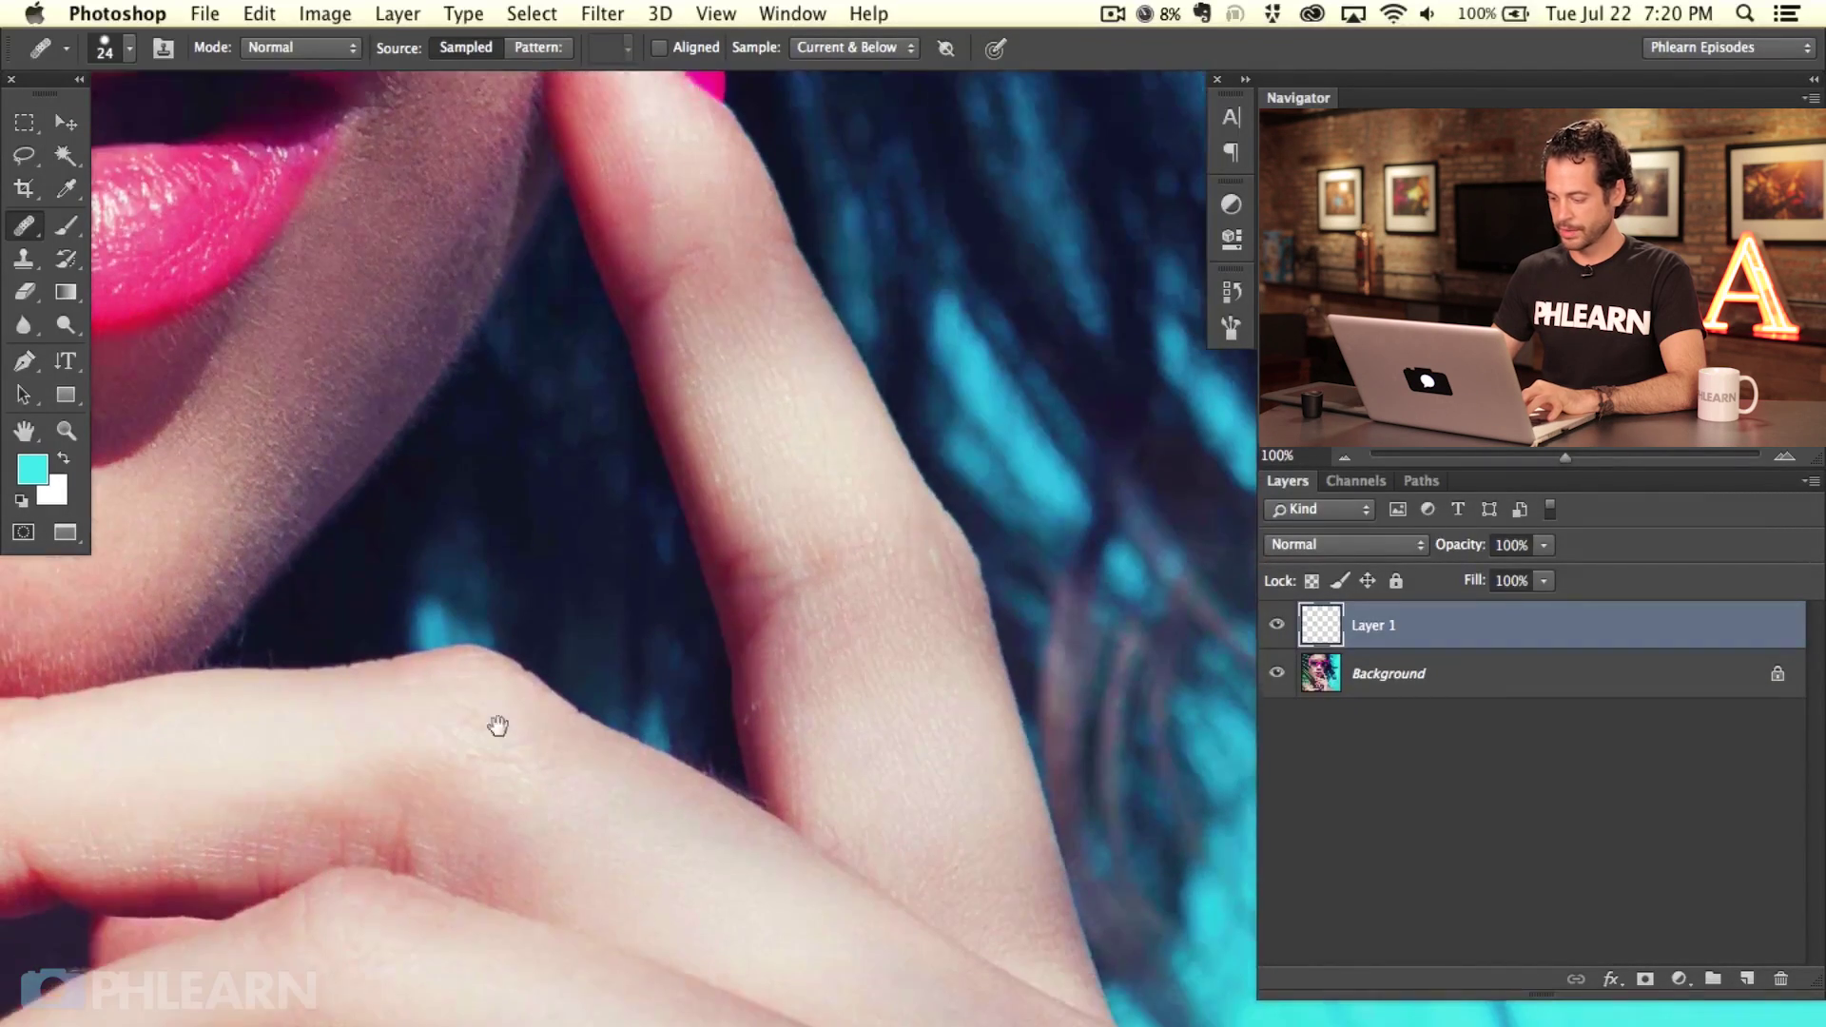
key("super+equal")
left_click_drag(637, 860, 628, 860)
left_click(616, 870)
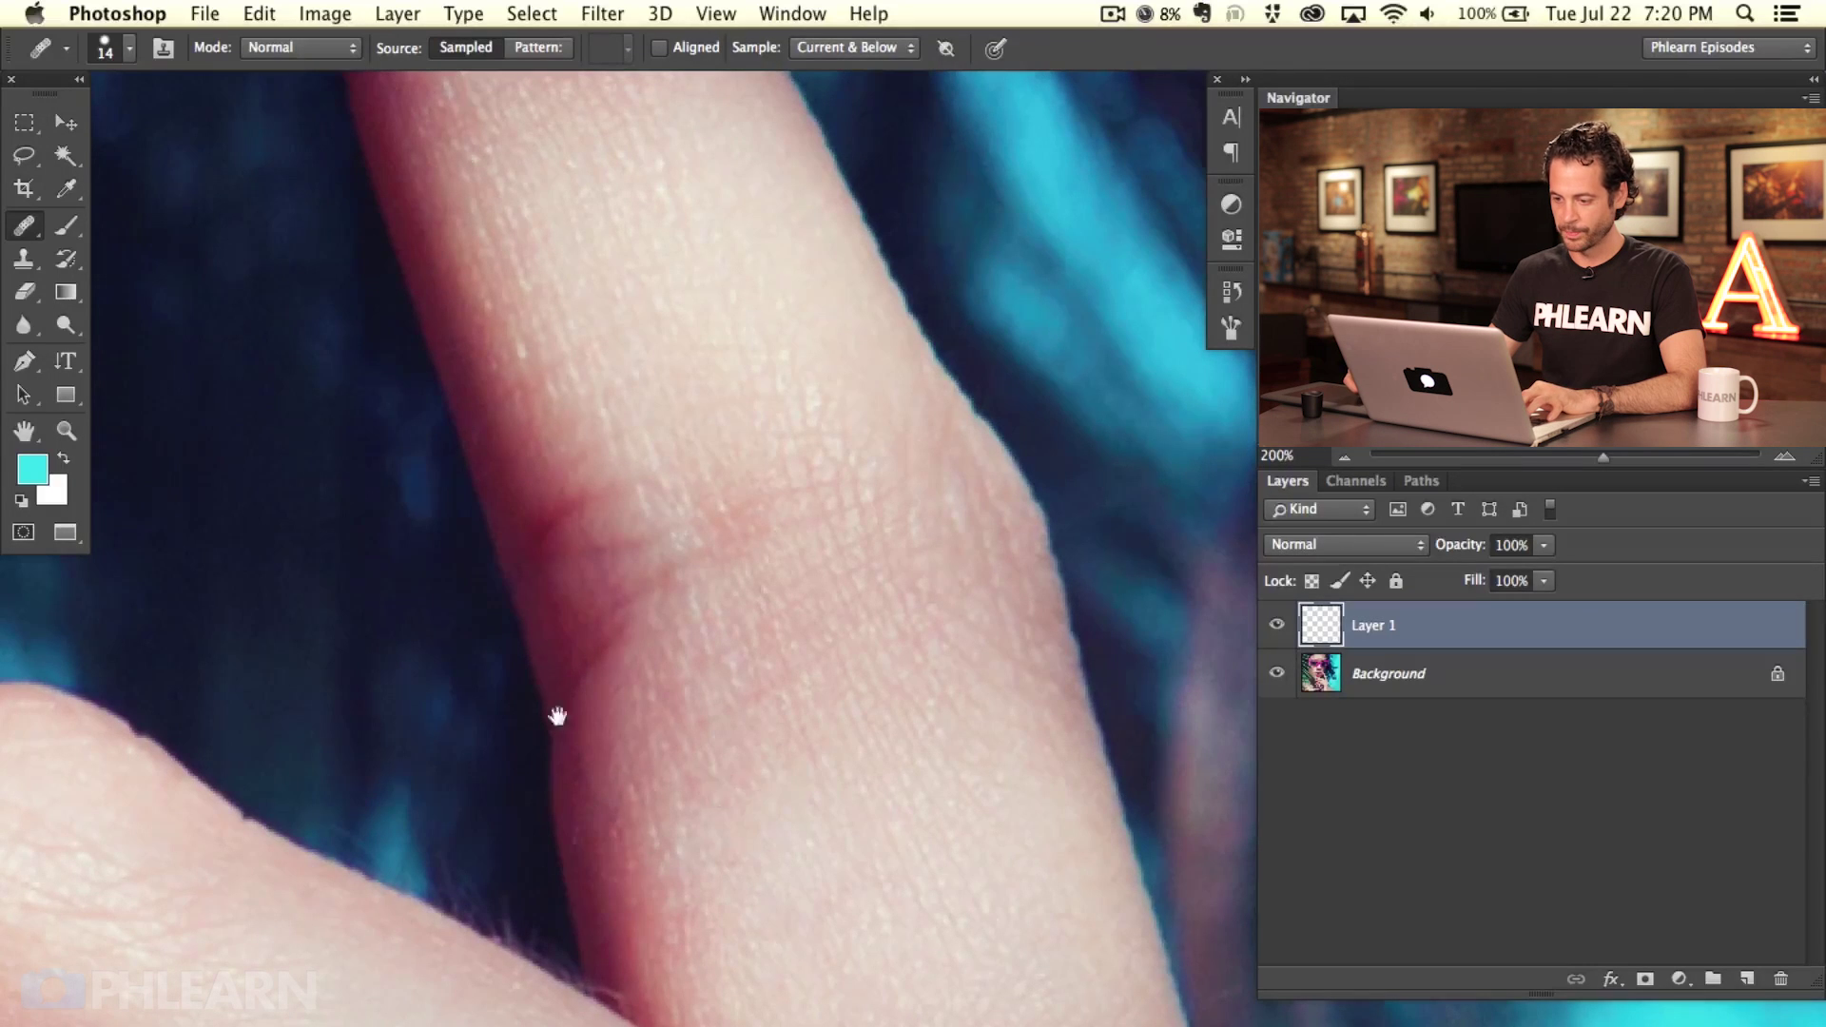
Step: Sample the pink-nailed fingertip beside the cheek as the source for a 214 px Clone Stamp
key("super+minus")
key("super+minus")
left_click_drag(505, 502, 835, 824)
scroll(836, 824, "up", 5)
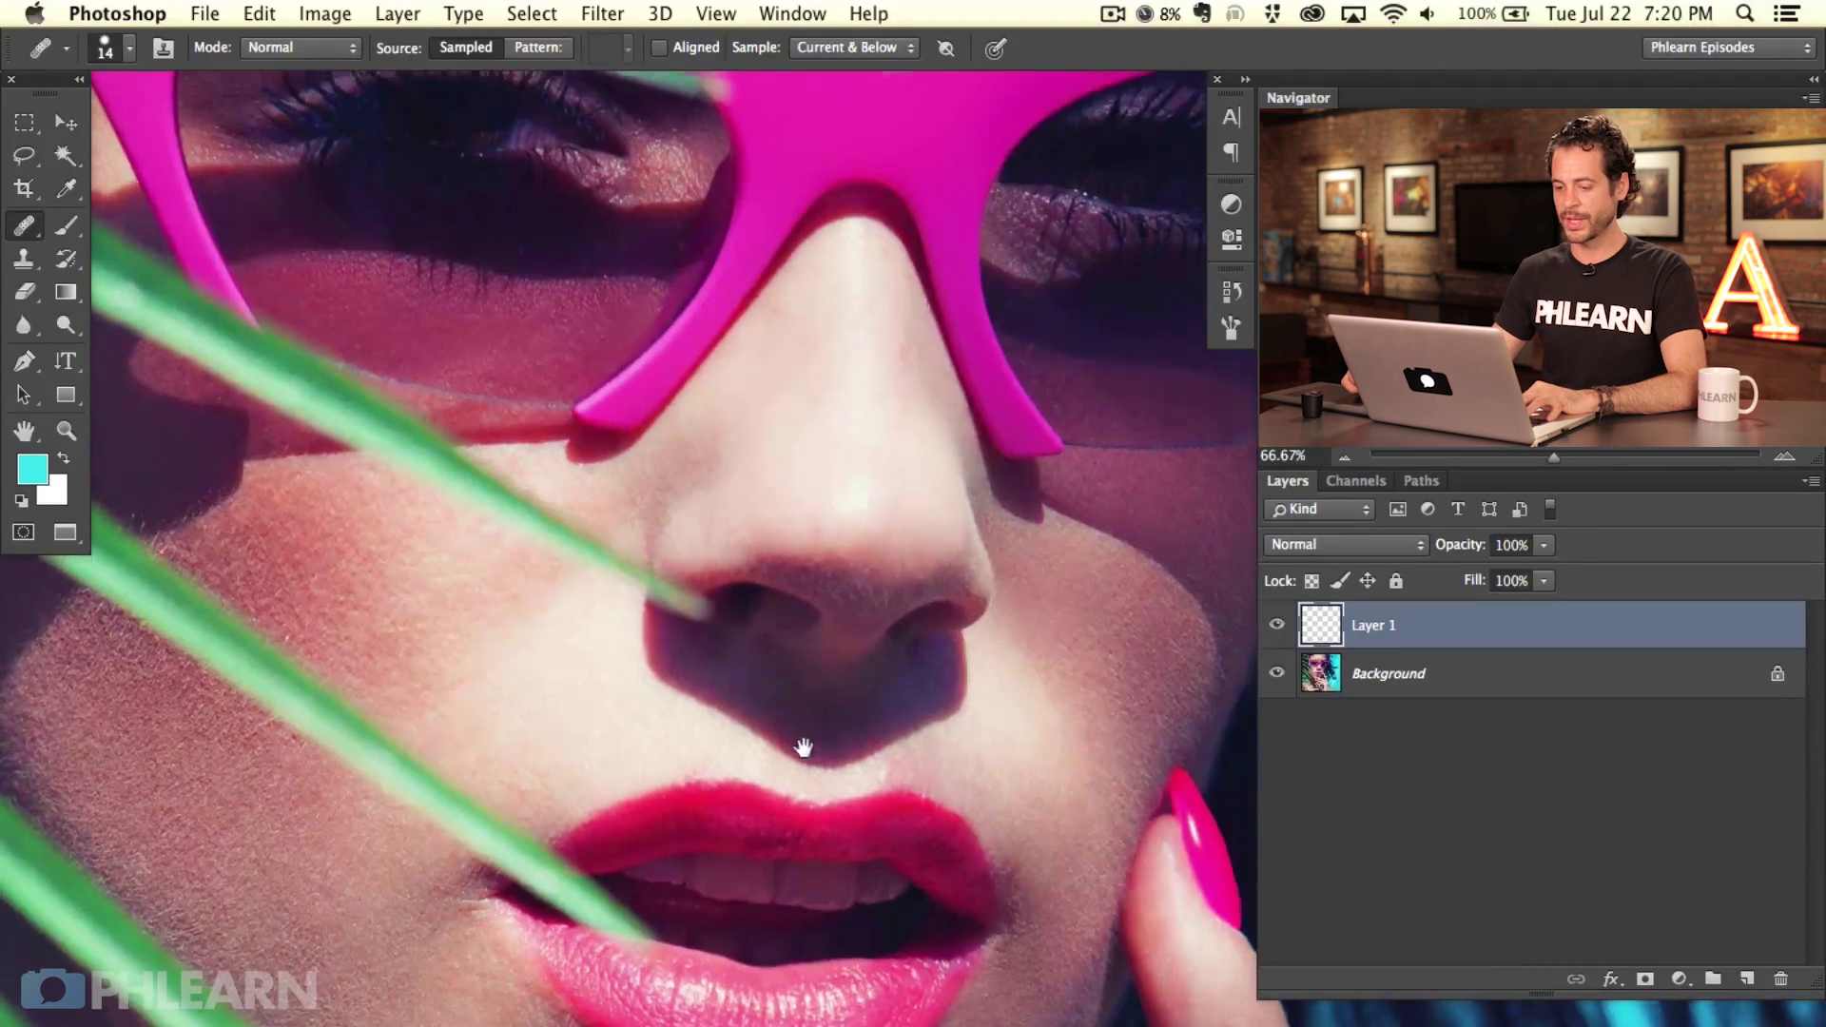
left_click_drag(803, 749, 837, 770)
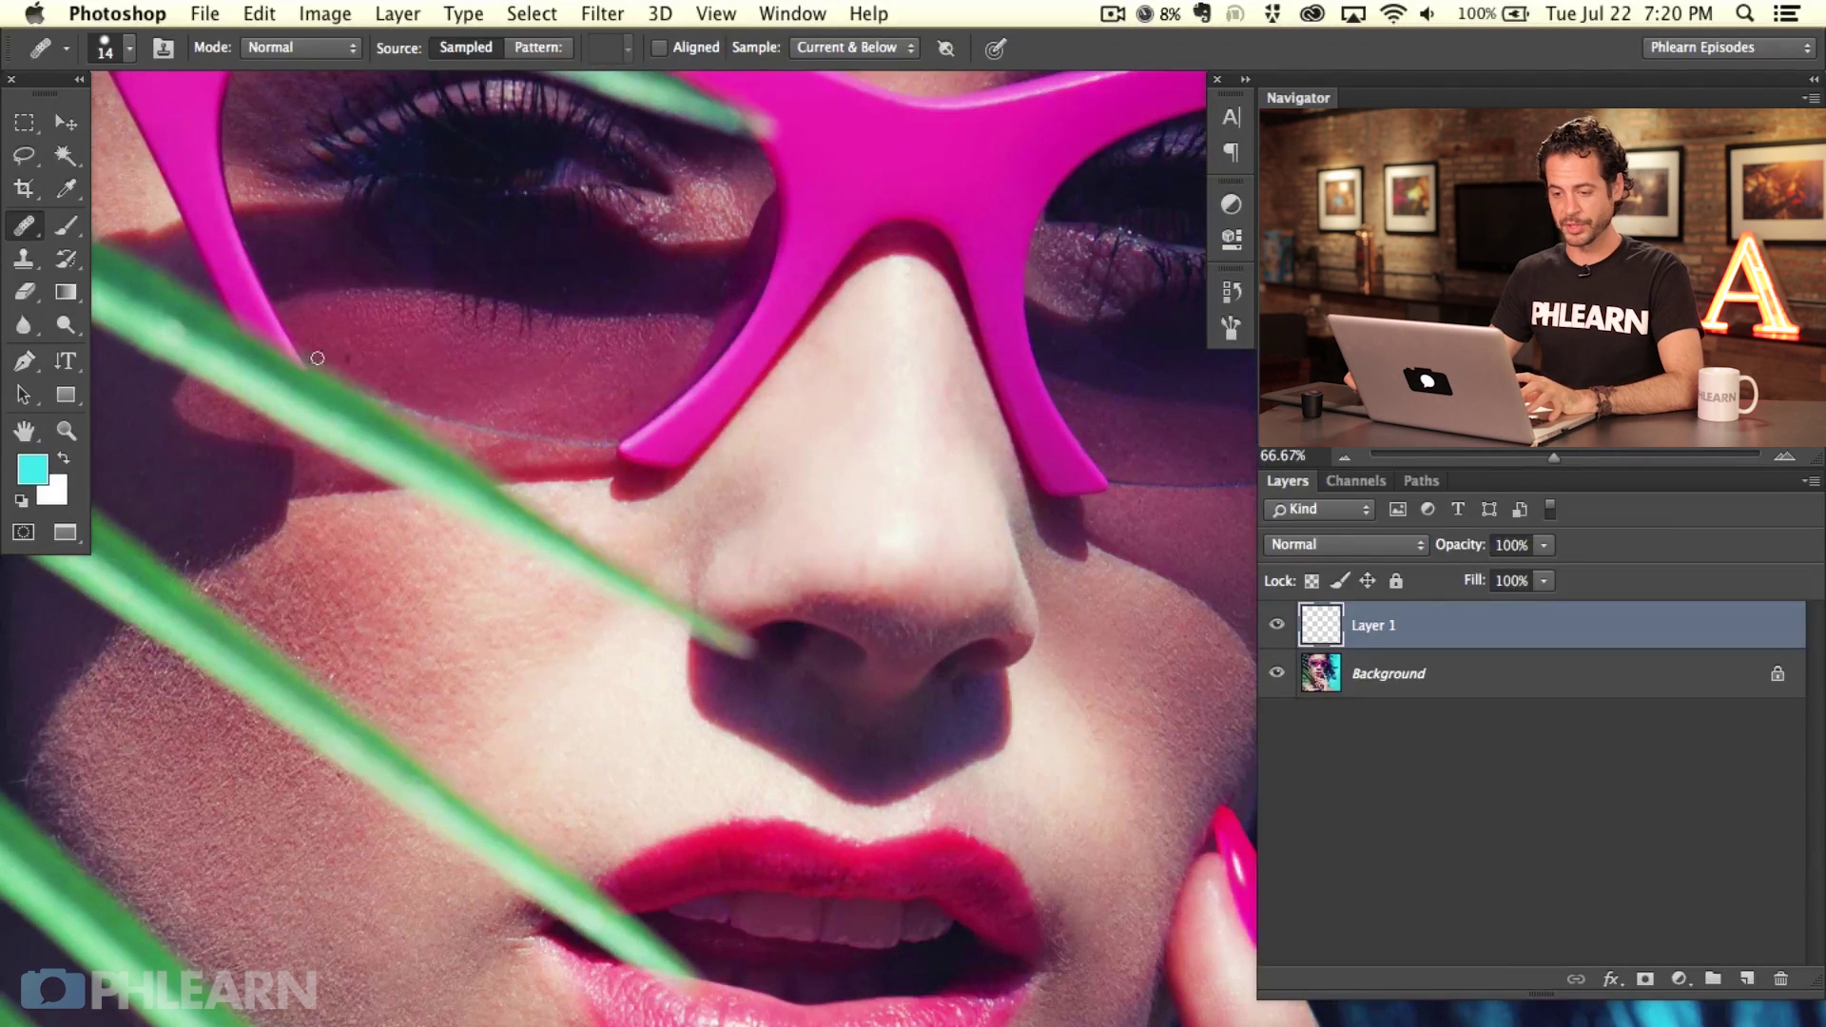
left_click(23, 259)
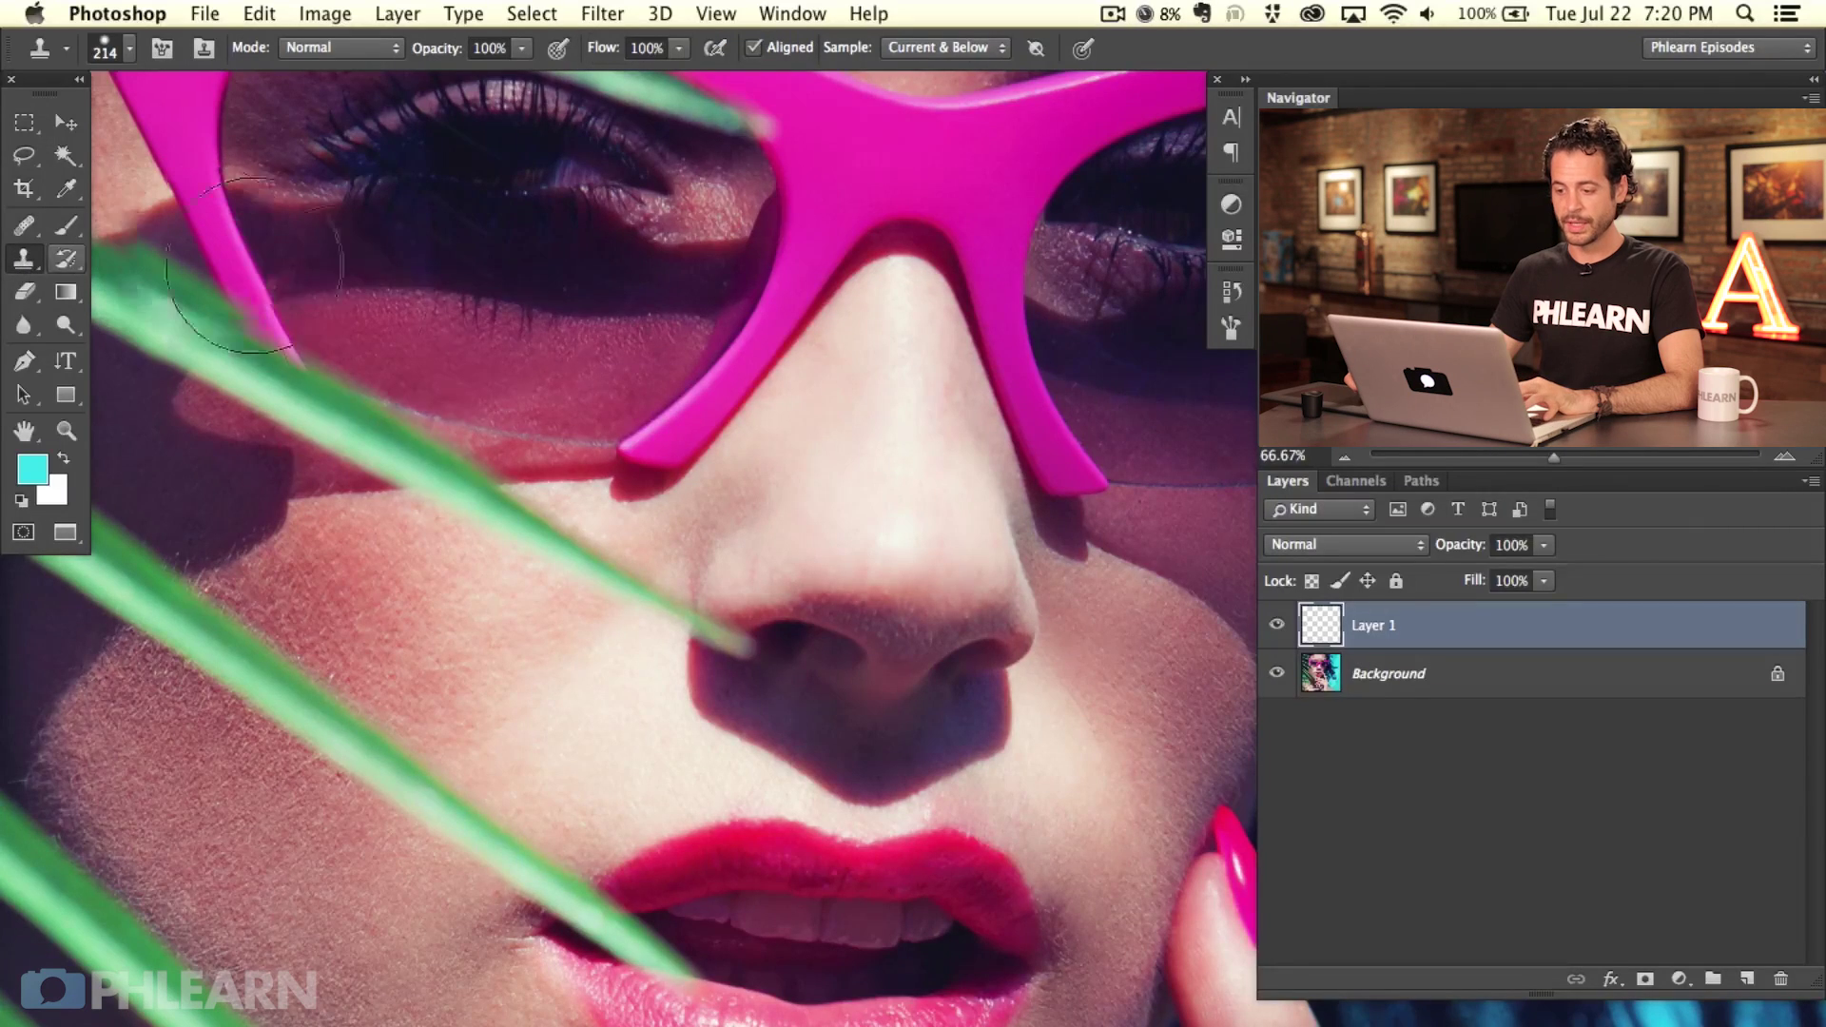
scroll(514, 442, "up", 2)
mouse_move(536, 452)
left_mouse_down()
mouse_move(436, 469)
mouse_move(469, 612)
mouse_move(522, 522)
mouse_move(555, 561)
mouse_move(563, 726)
mouse_move(587, 787)
mouse_move(461, 498)
mouse_move(419, 562)
mouse_move(832, 691)
left_mouse_up()
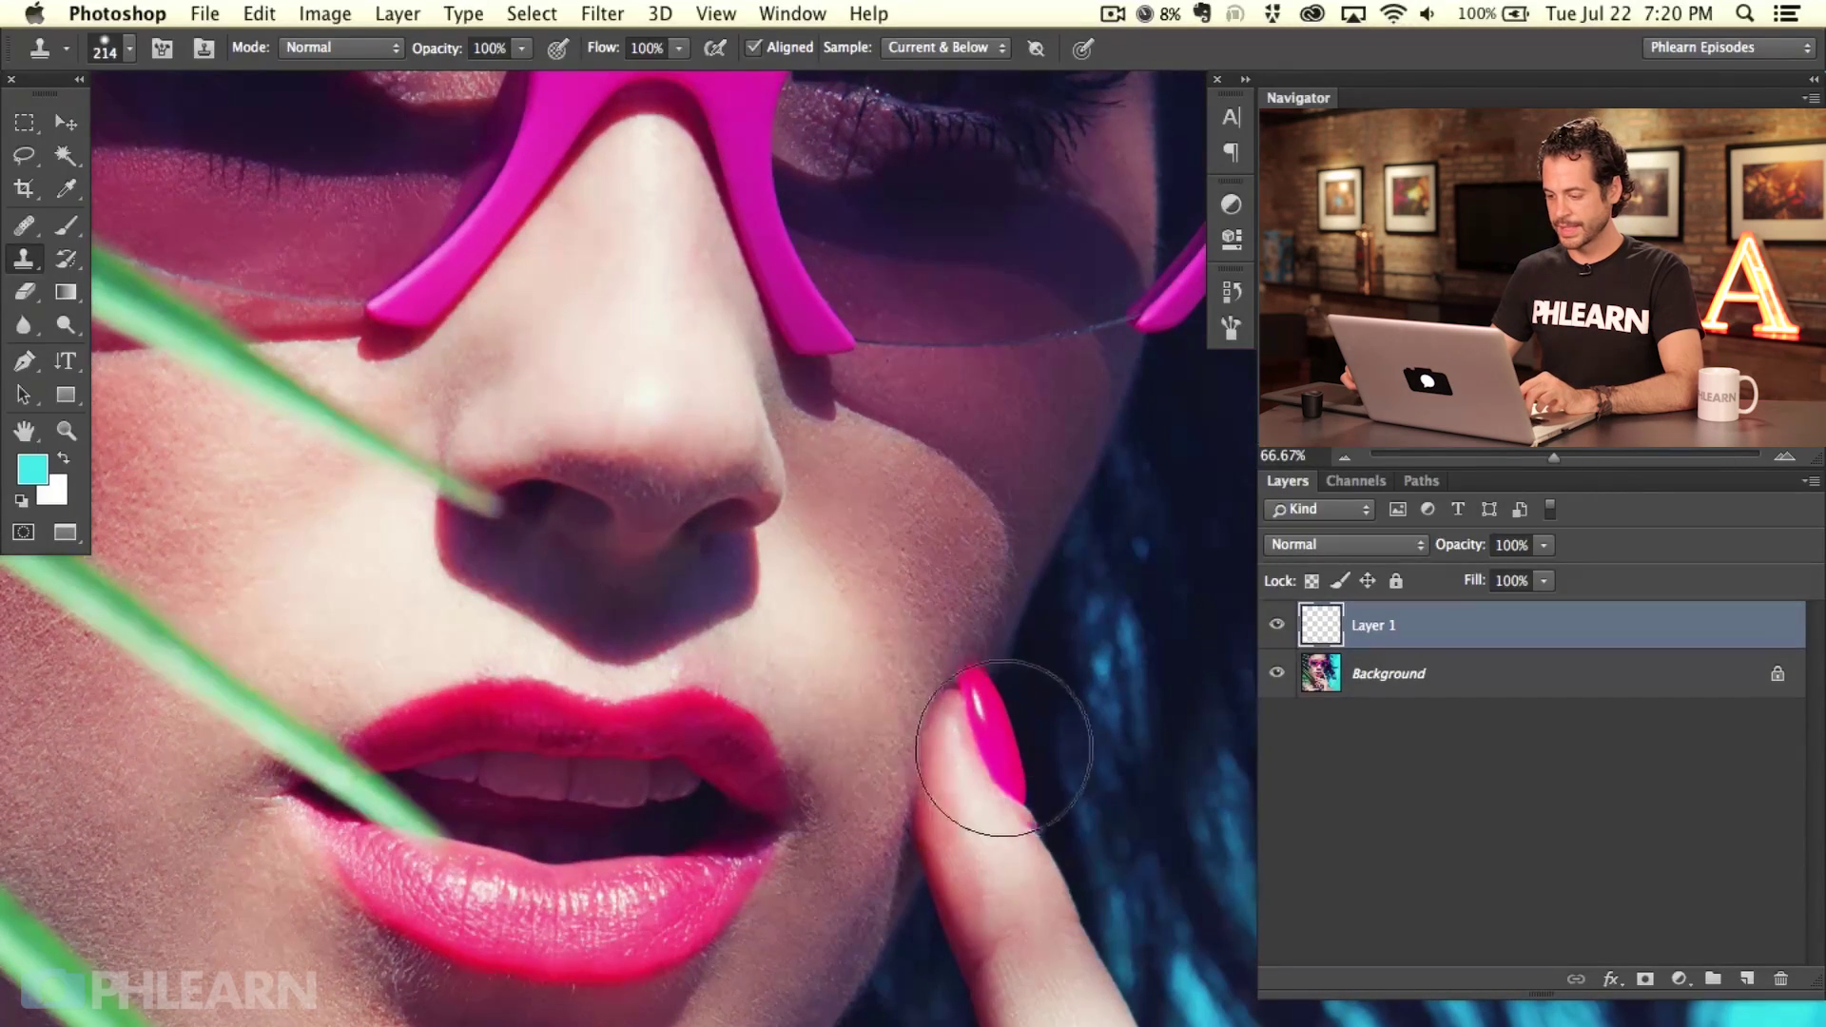
left_click(985, 811, "alt")
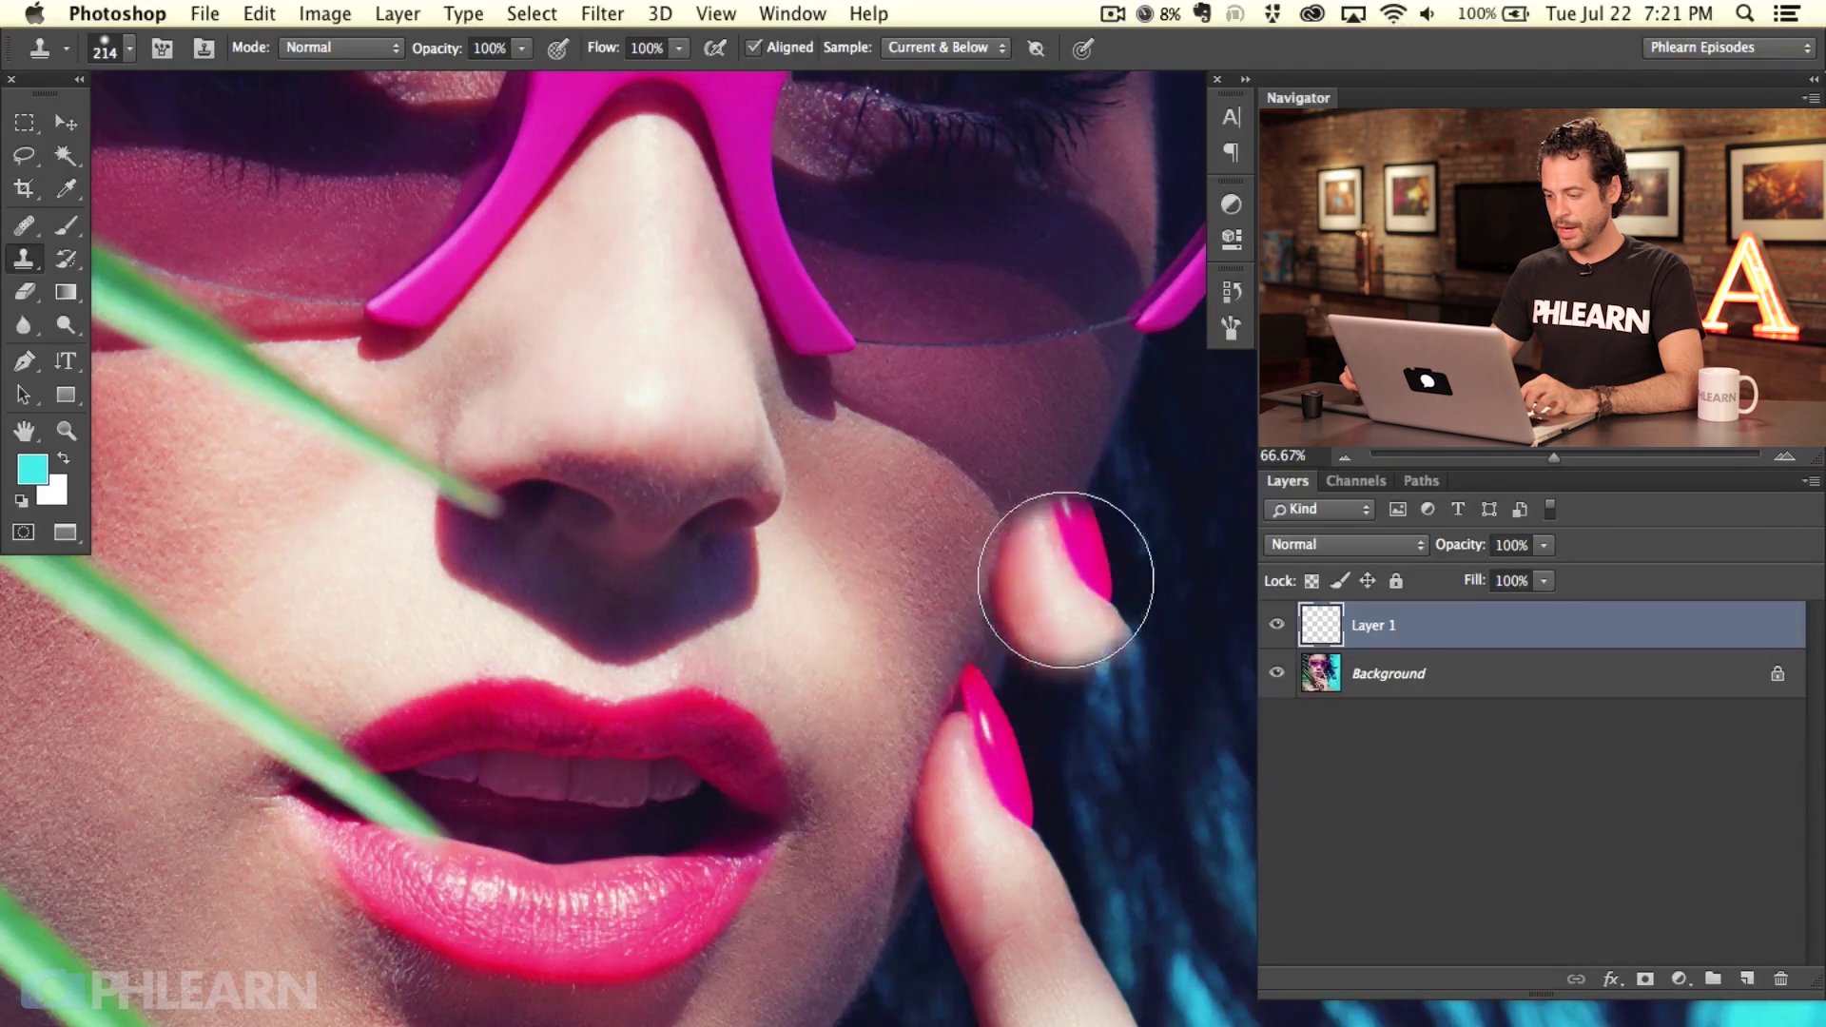
left_click_drag(1073, 566, 904, 558)
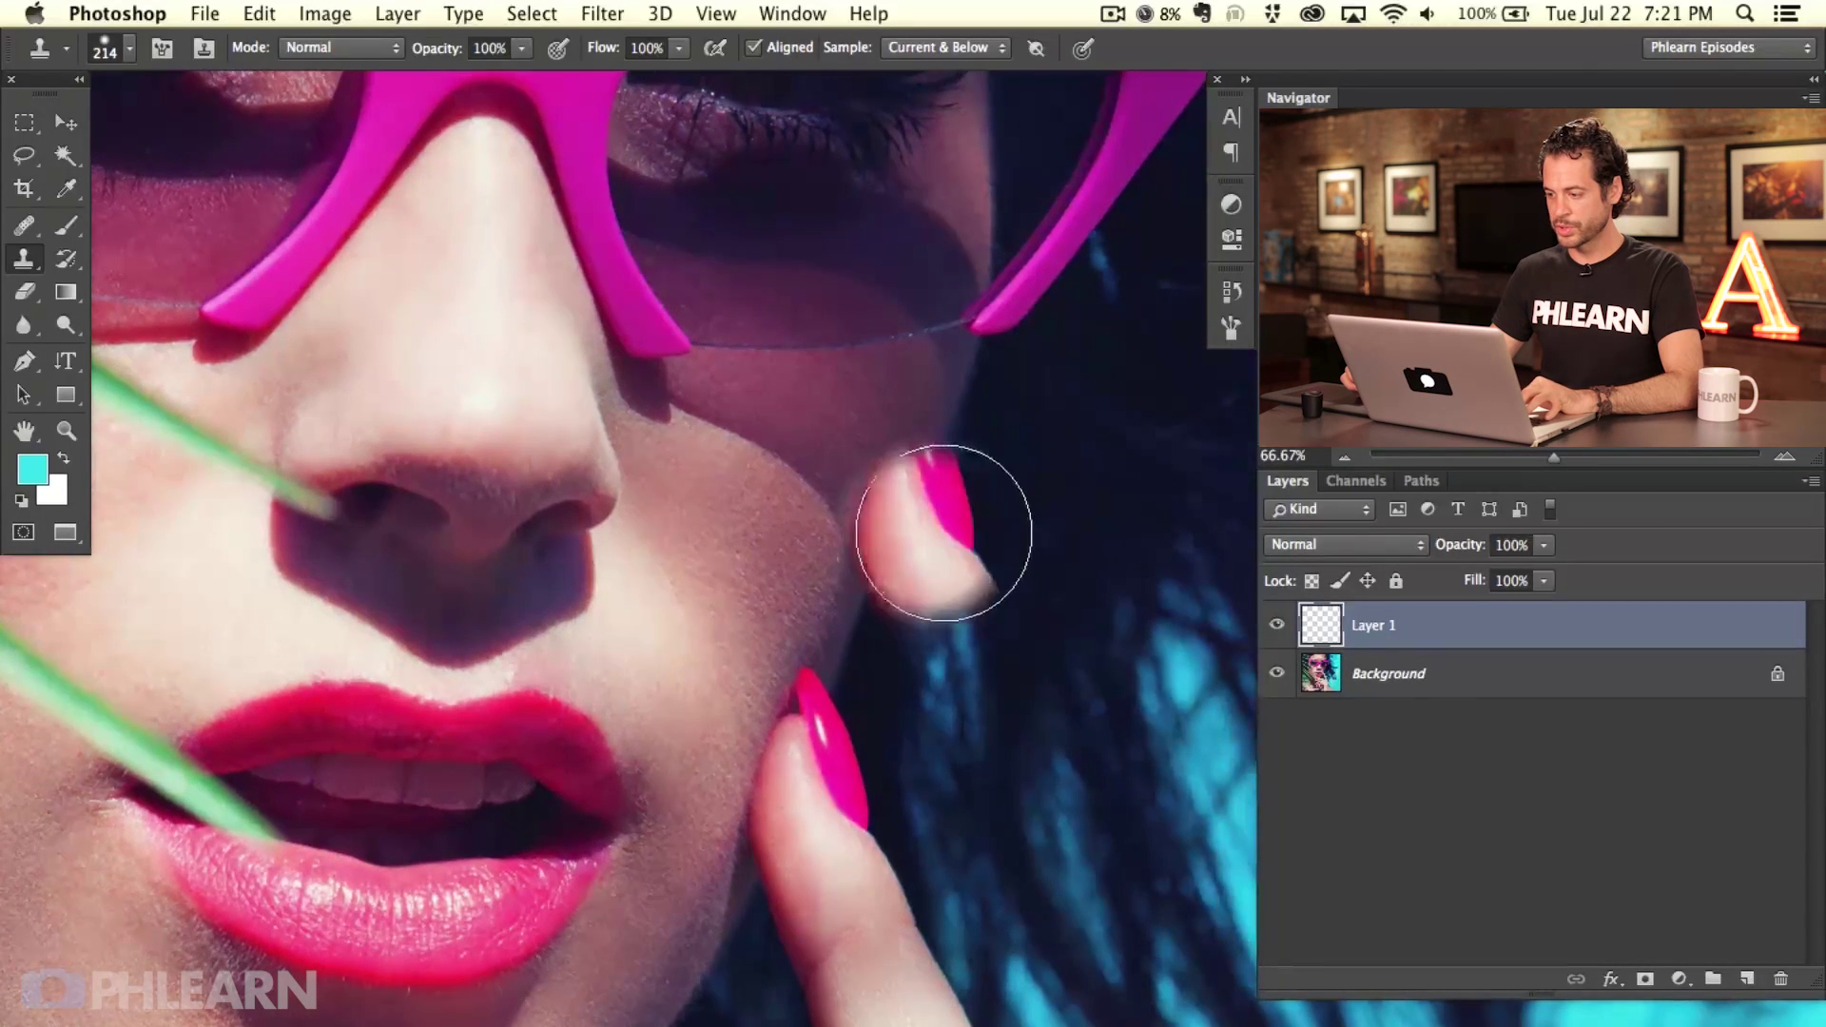
Step: Open the Clone Source settings for the Clone Stamp
left_click(1231, 328)
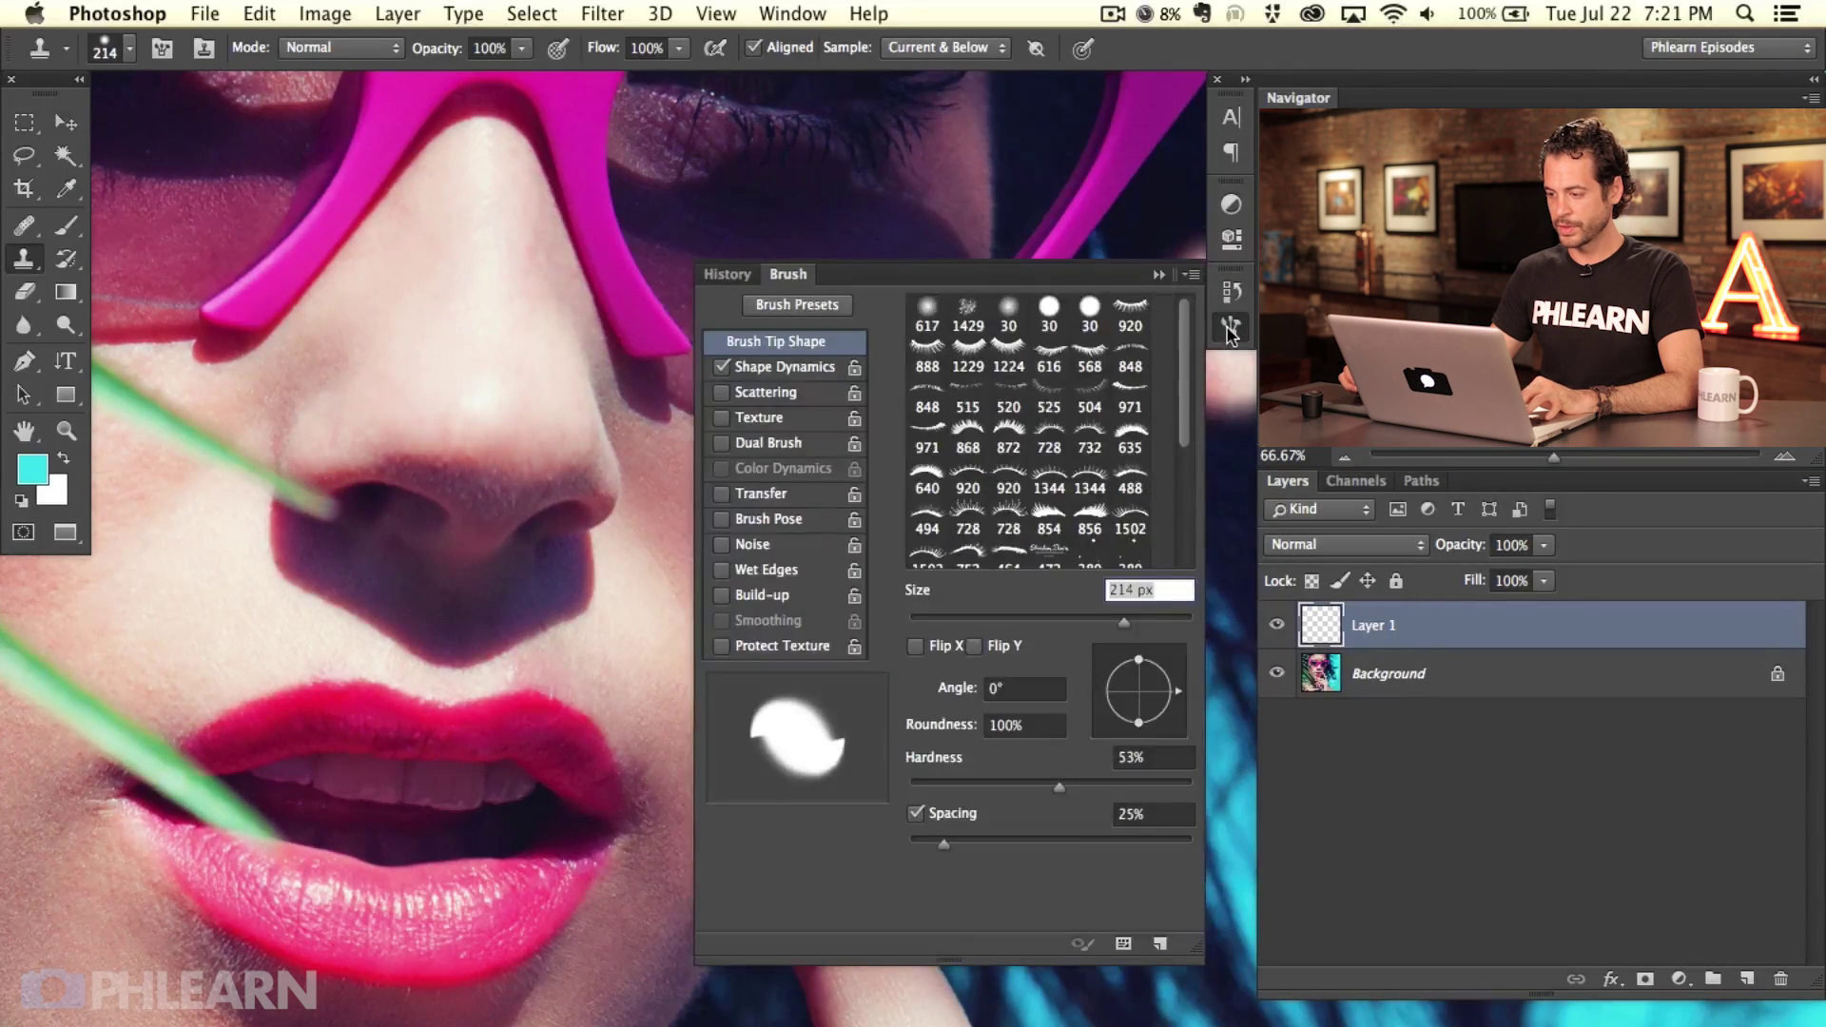
left_click(1231, 328)
left_click(792, 14)
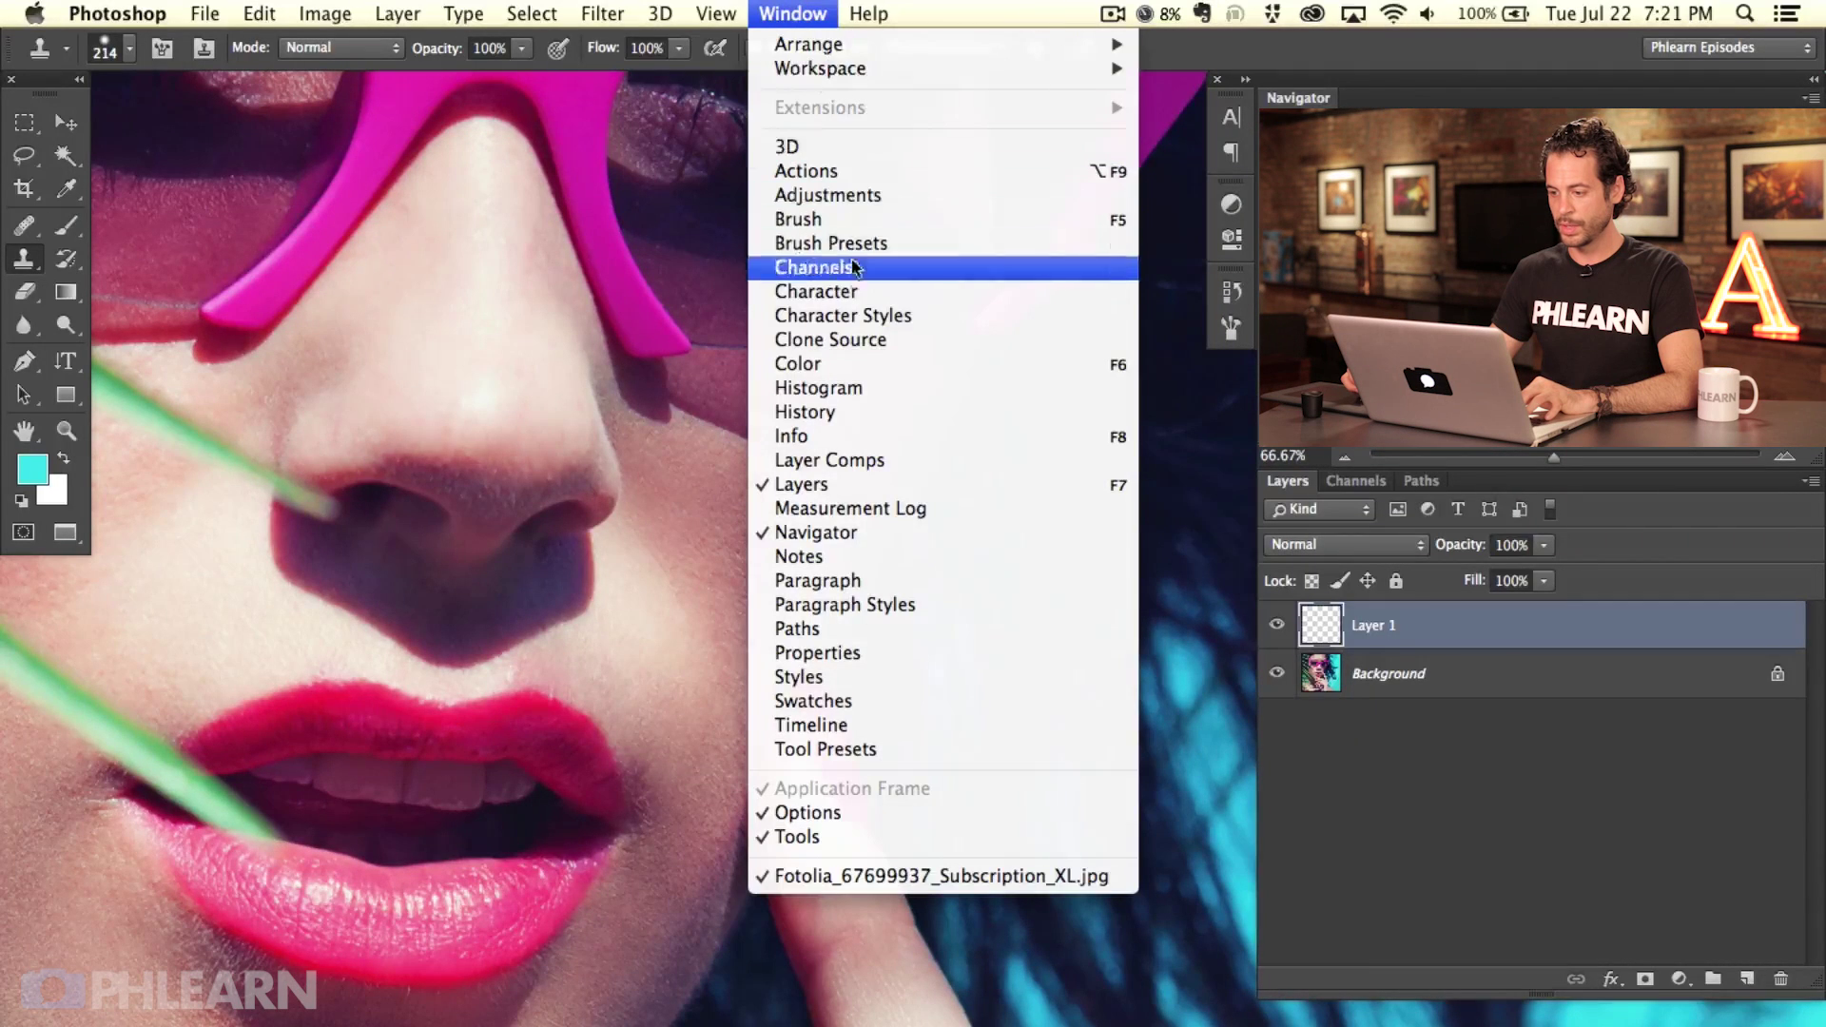
left_click(852, 337)
left_click_drag(726, 419, 407, 396)
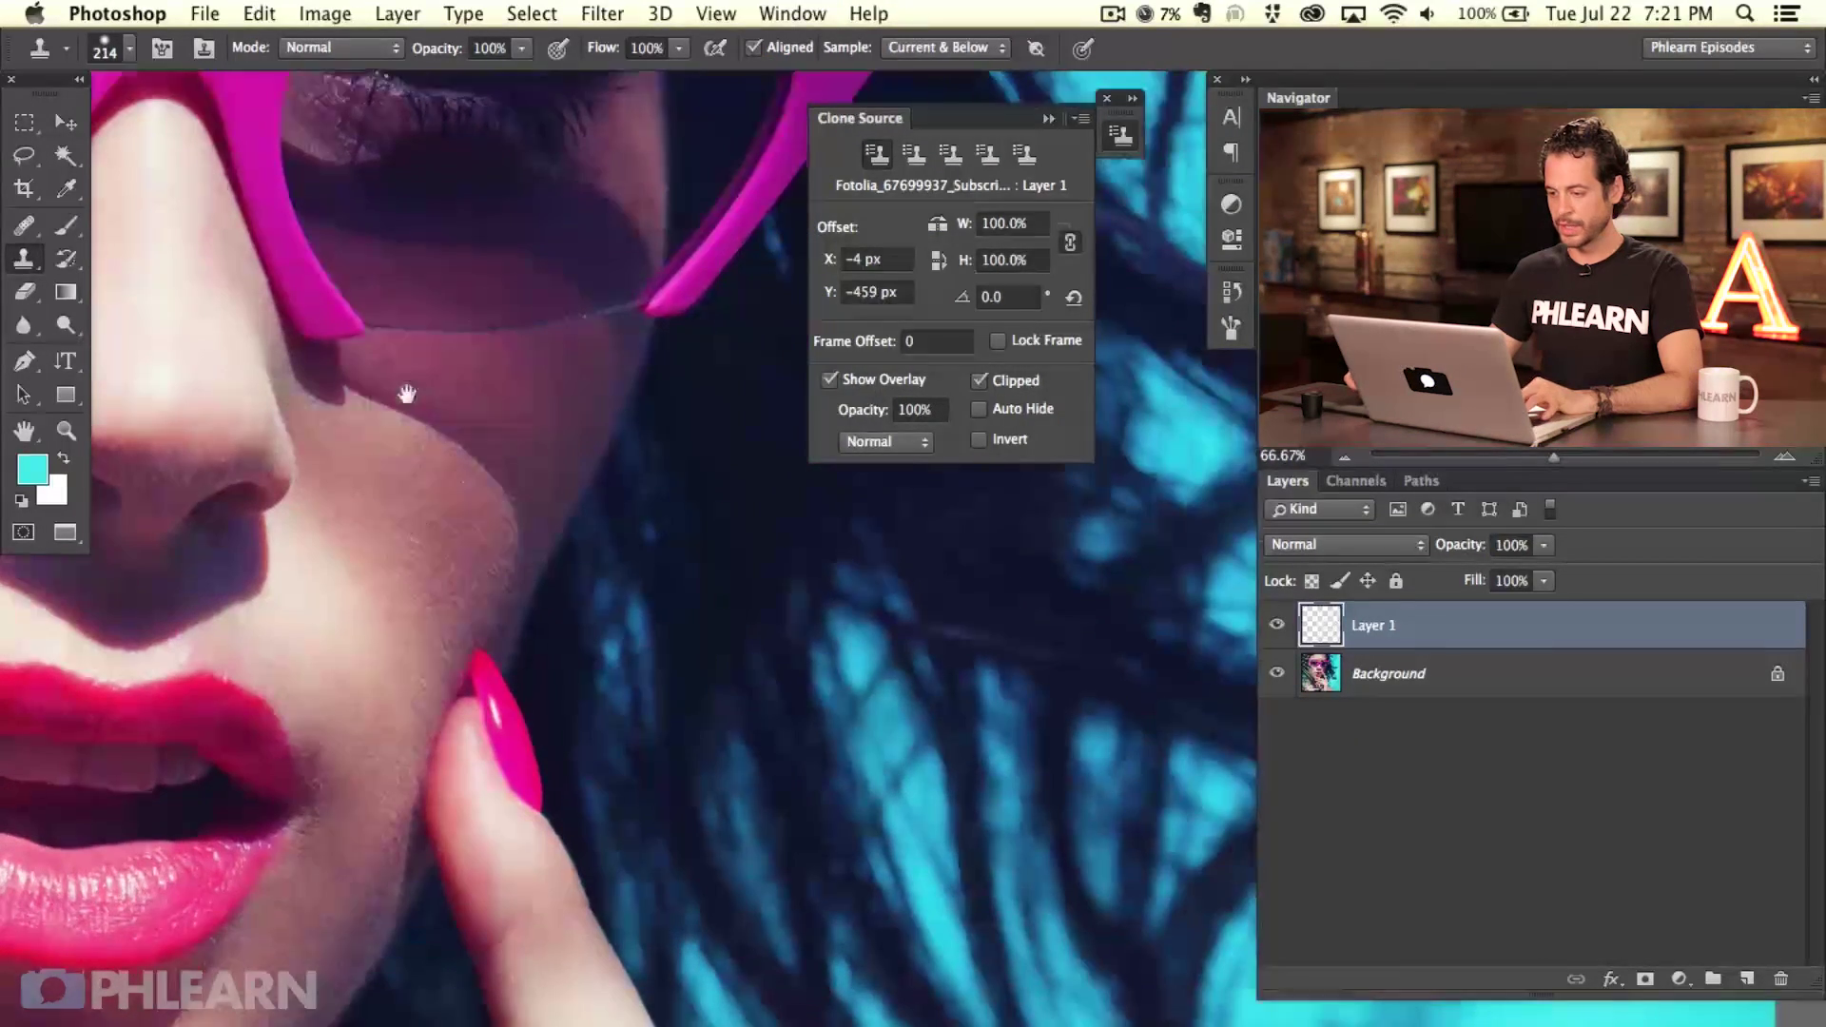
Step: Compare the Clone Stamp preview with and without Show Overlay, leave the overlay off, and collapse the Clone Source settings
left_click(827, 379)
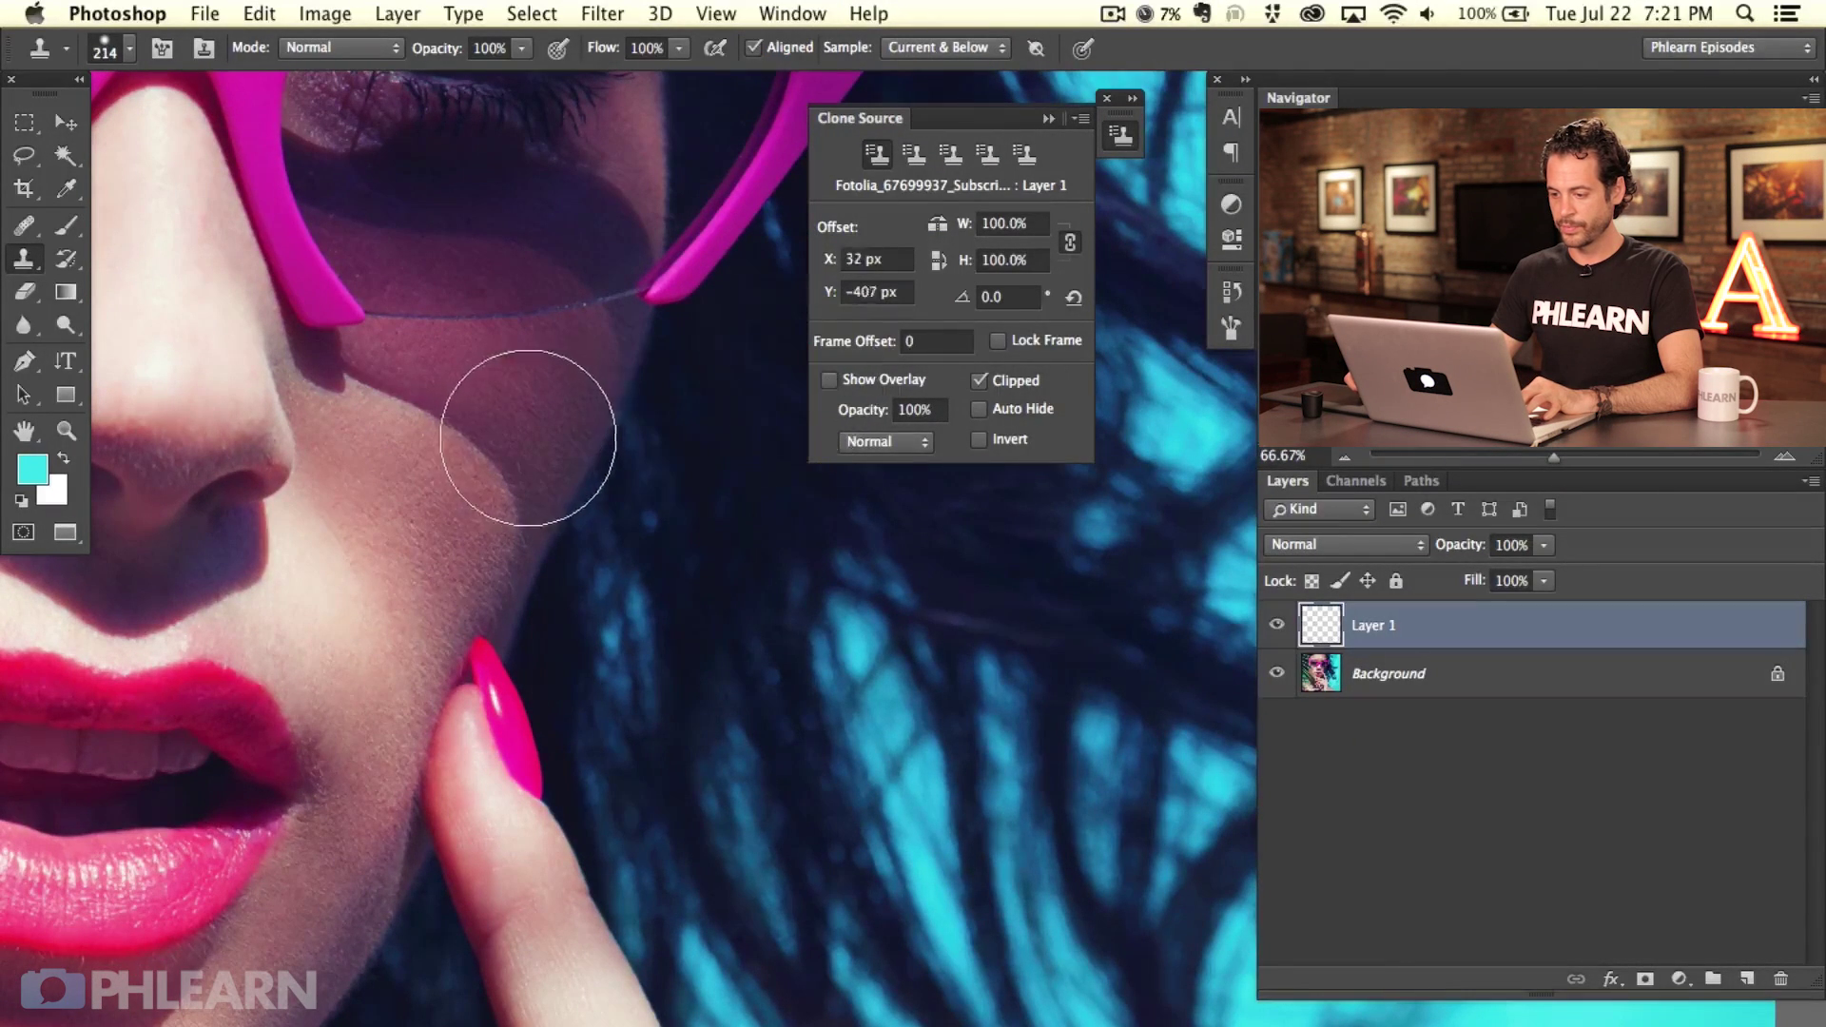
left_click(828, 380)
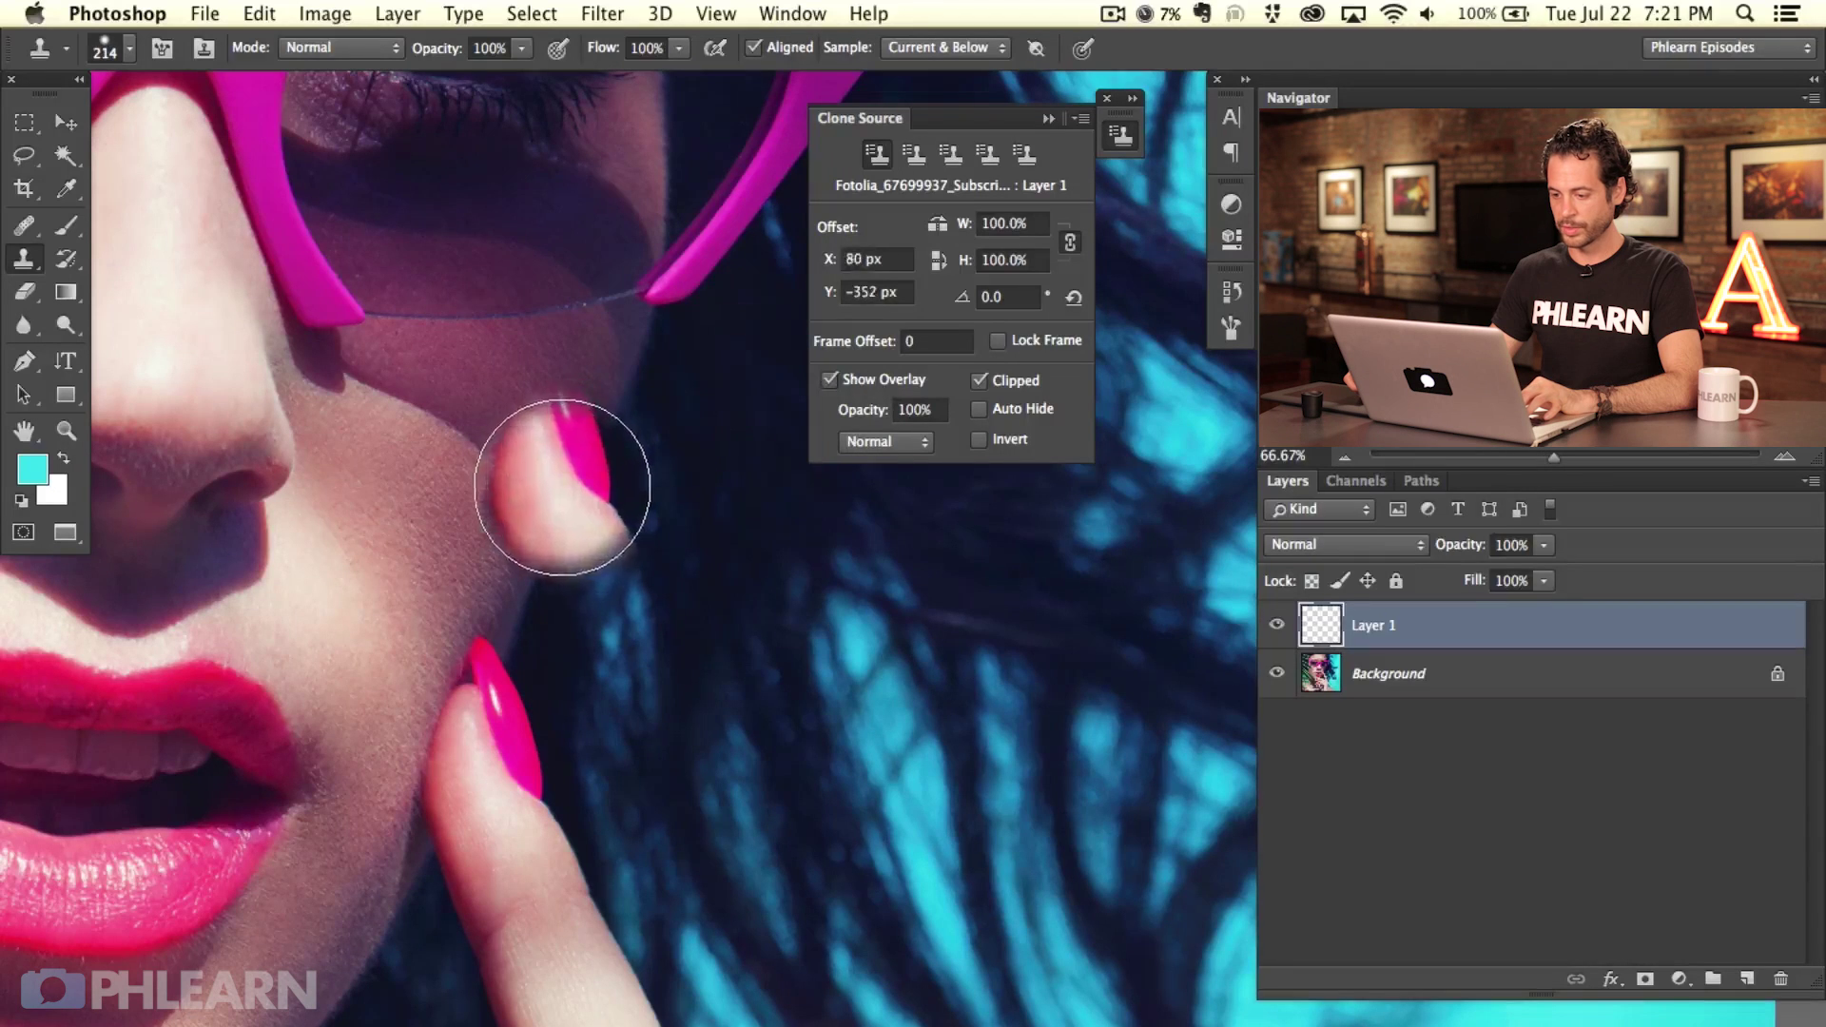
left_click(828, 379)
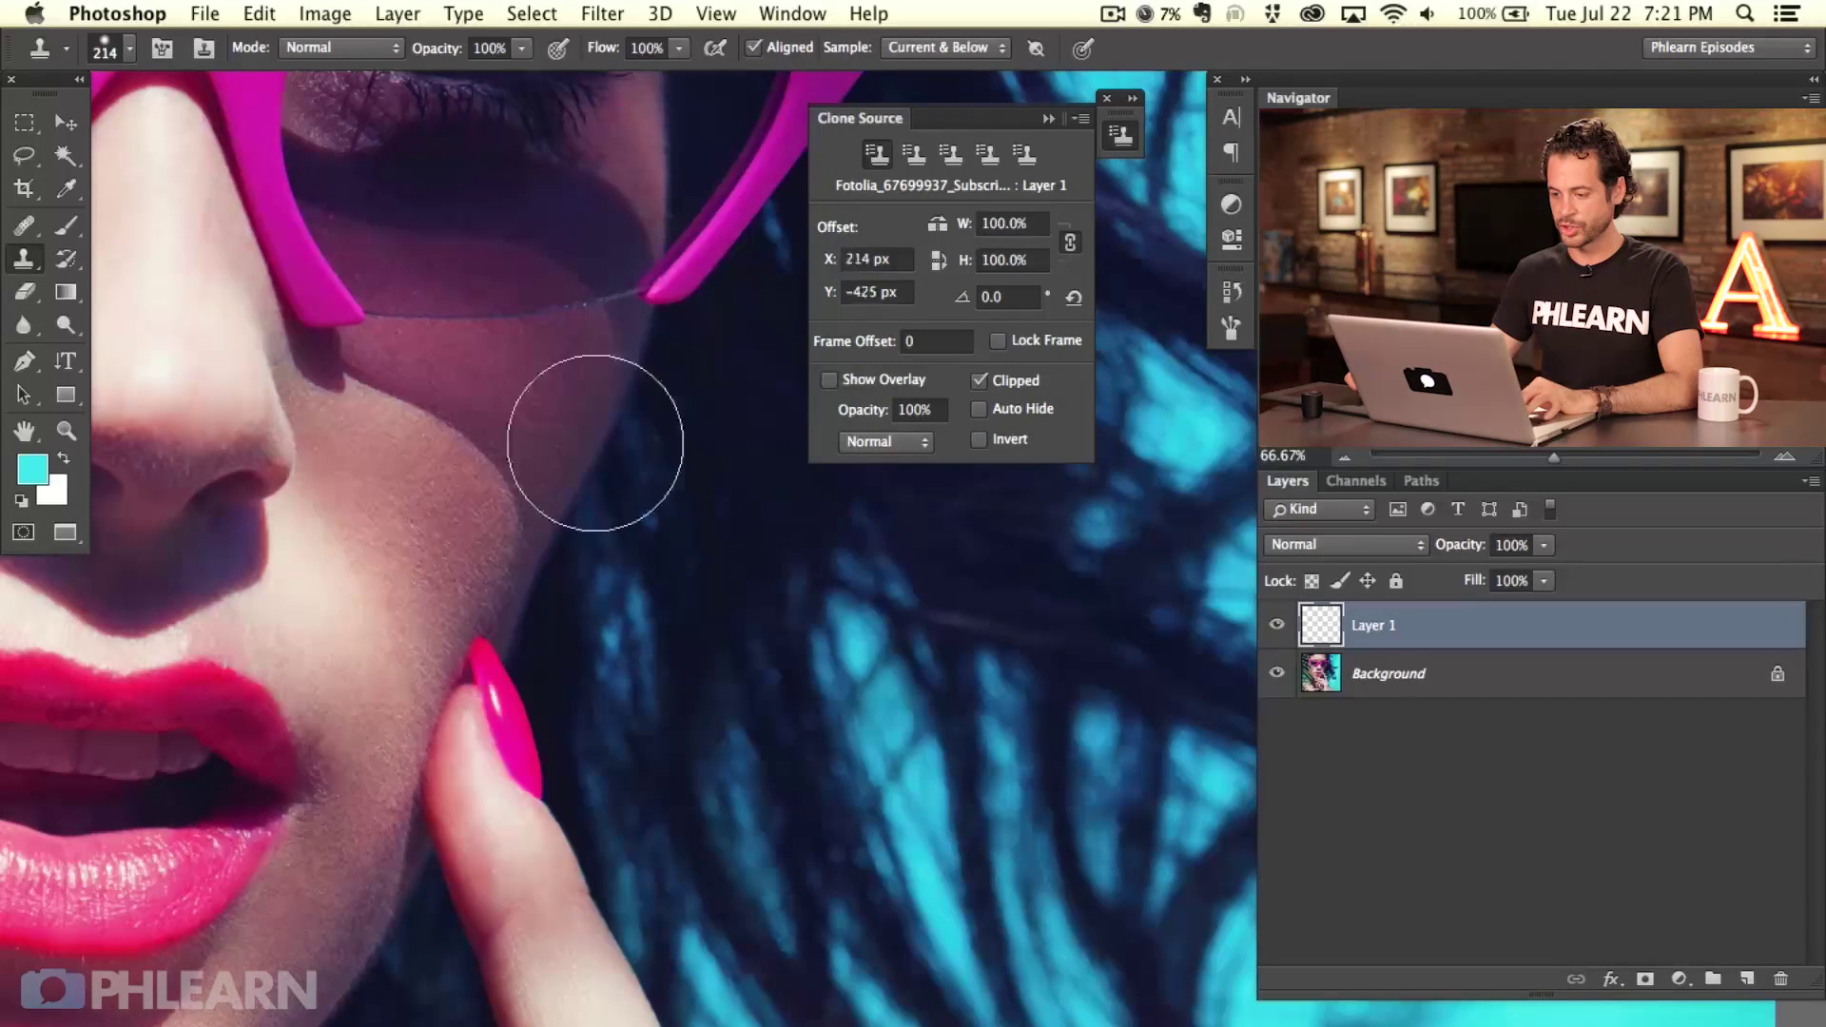
left_click(1119, 143)
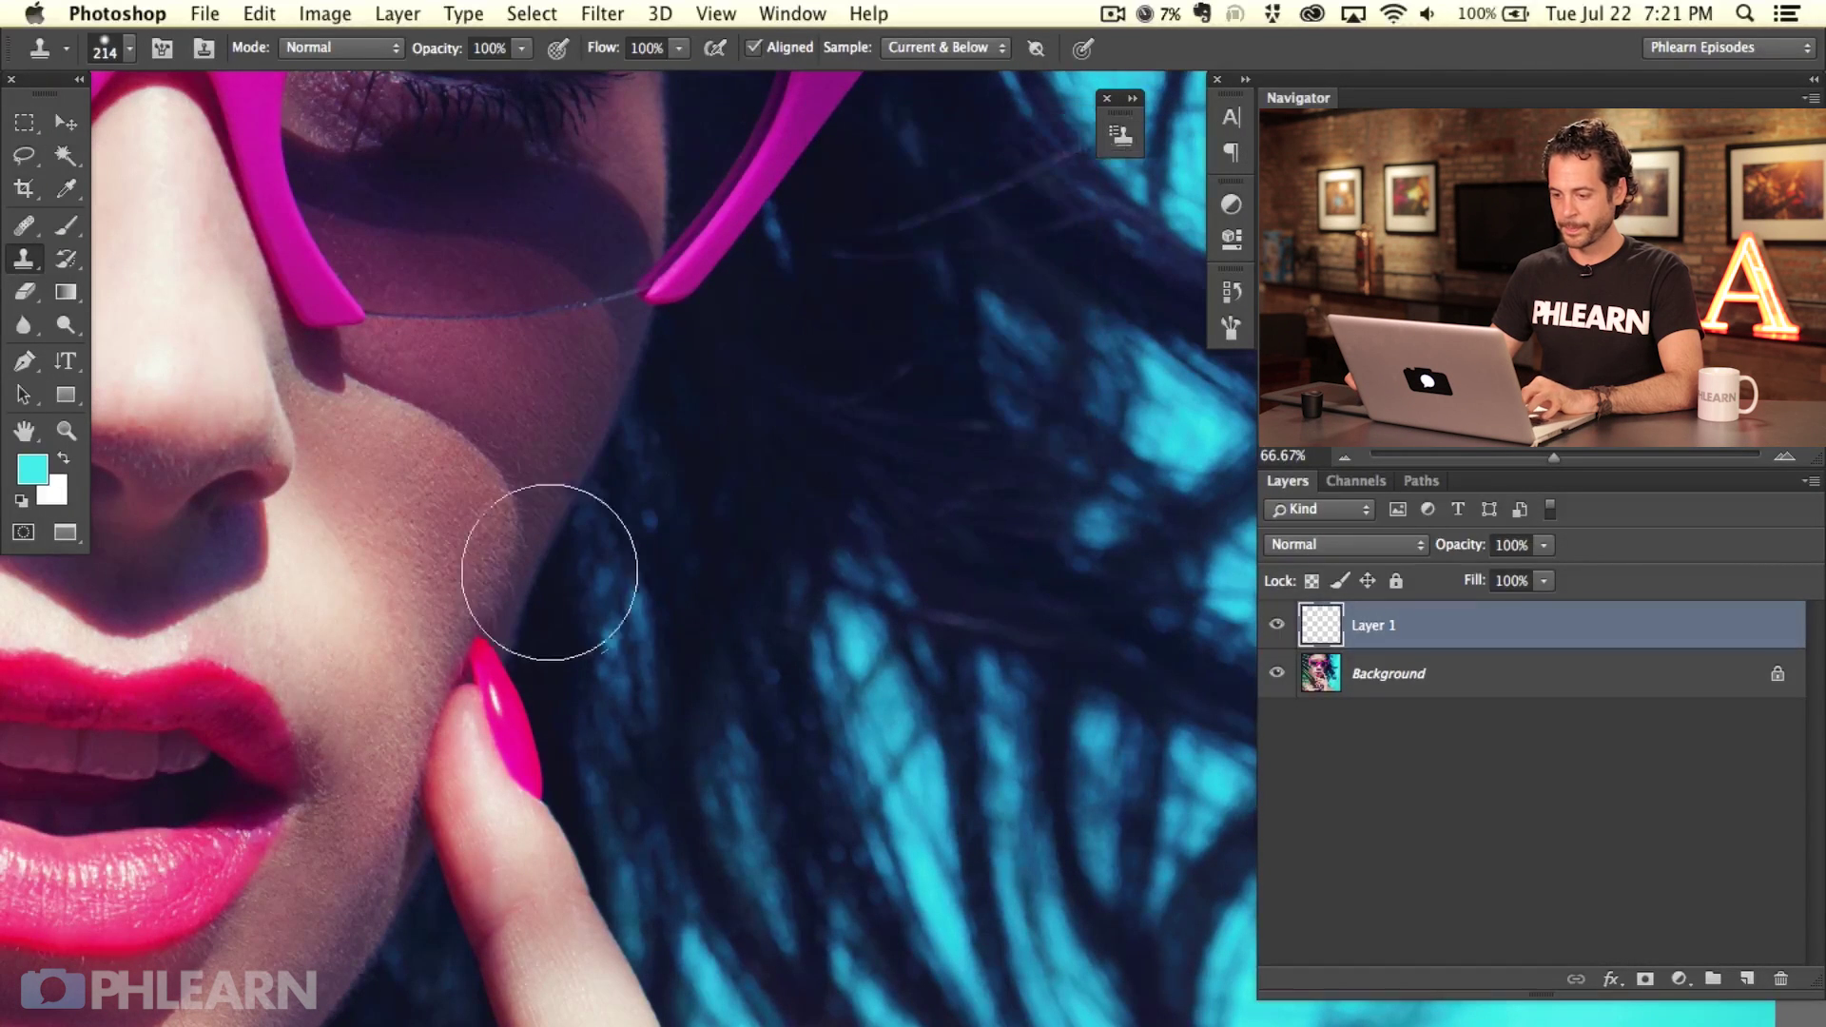
Step: Clone the pink-nailed finger onto the cheek and hair just above the original finger with an 88 px Clone Stamp
key("bracketleft")
key("bracketleft")
key("bracketleft")
key("bracketleft")
key("bracketleft")
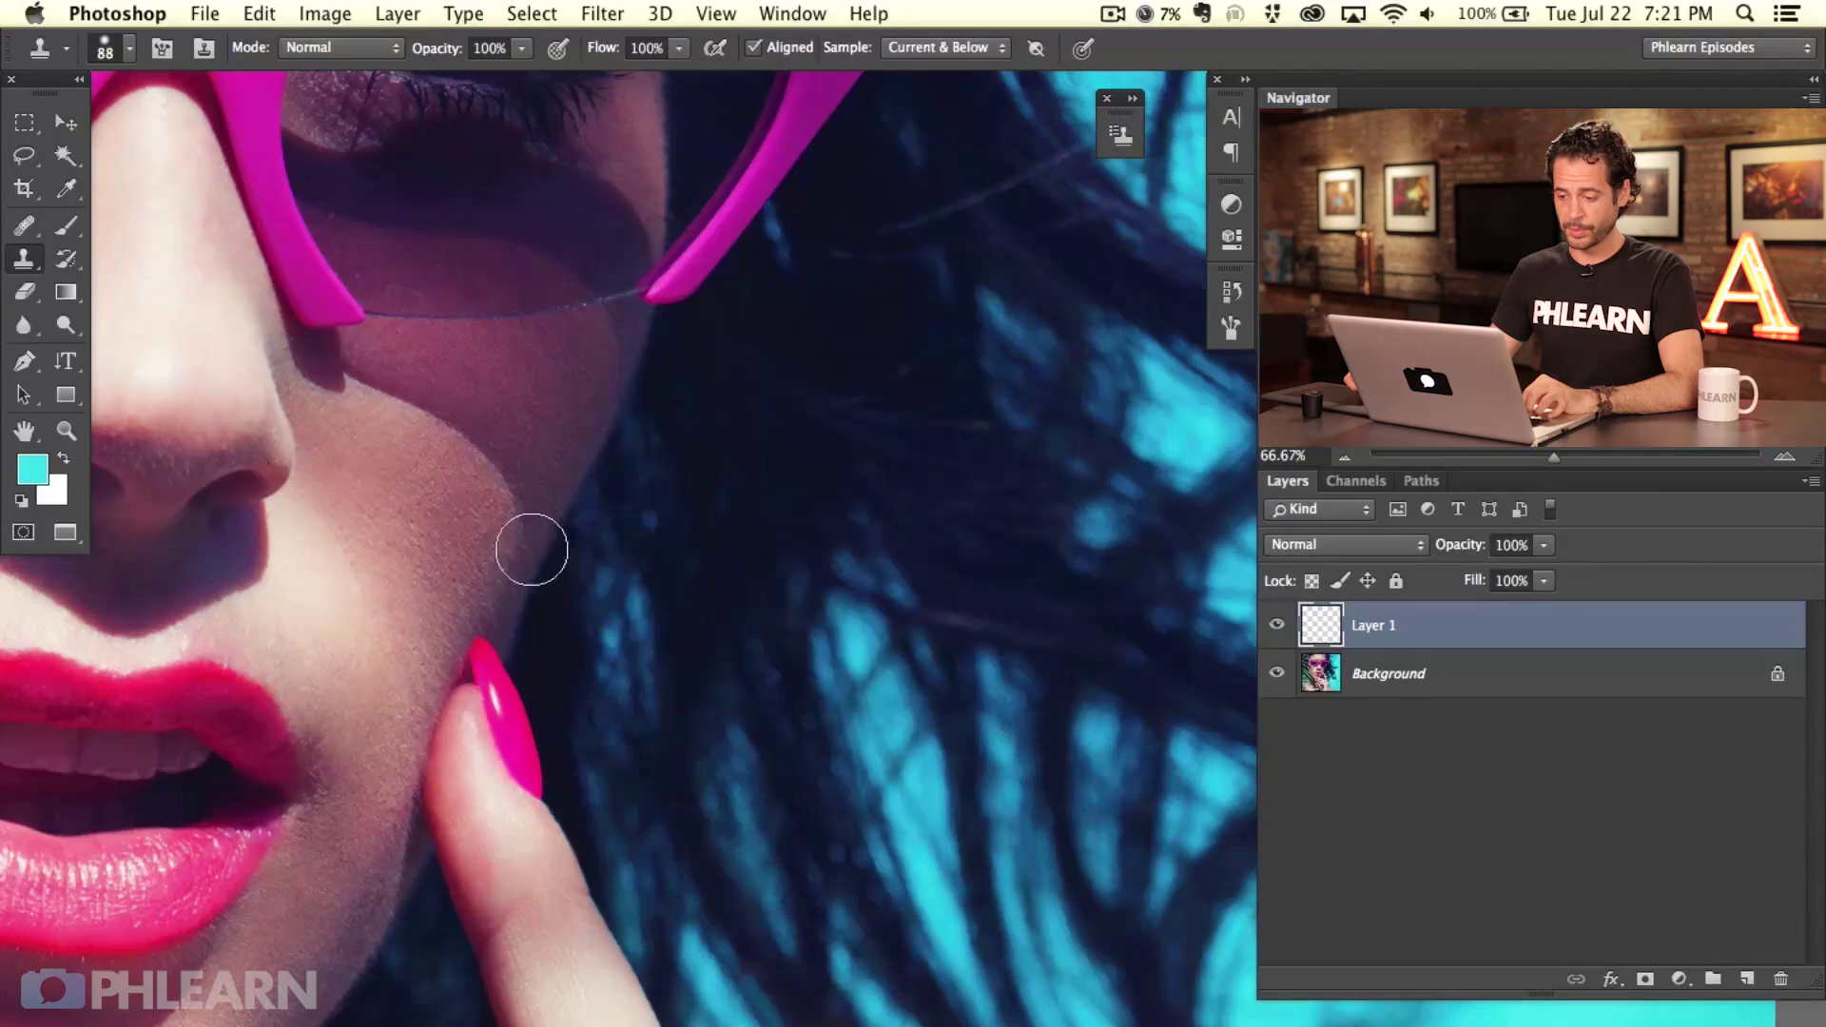
mouse_move(571, 502)
left_mouse_down()
mouse_move(574, 438)
mouse_move(597, 447)
mouse_move(549, 485)
mouse_move(539, 531)
mouse_move(597, 490)
mouse_move(540, 512)
mouse_move(534, 573)
mouse_move(576, 636)
mouse_move(619, 596)
mouse_move(597, 624)
mouse_move(572, 554)
mouse_move(547, 598)
mouse_move(534, 575)
mouse_move(527, 647)
mouse_move(524, 631)
mouse_move(594, 564)
mouse_move(583, 686)
mouse_move(612, 730)
mouse_move(635, 663)
mouse_move(645, 751)
mouse_move(629, 795)
mouse_move(589, 772)
left_mouse_up()
mouse_move(650, 710)
left_mouse_down()
mouse_move(688, 836)
mouse_move(714, 828)
mouse_move(626, 813)
left_mouse_up()
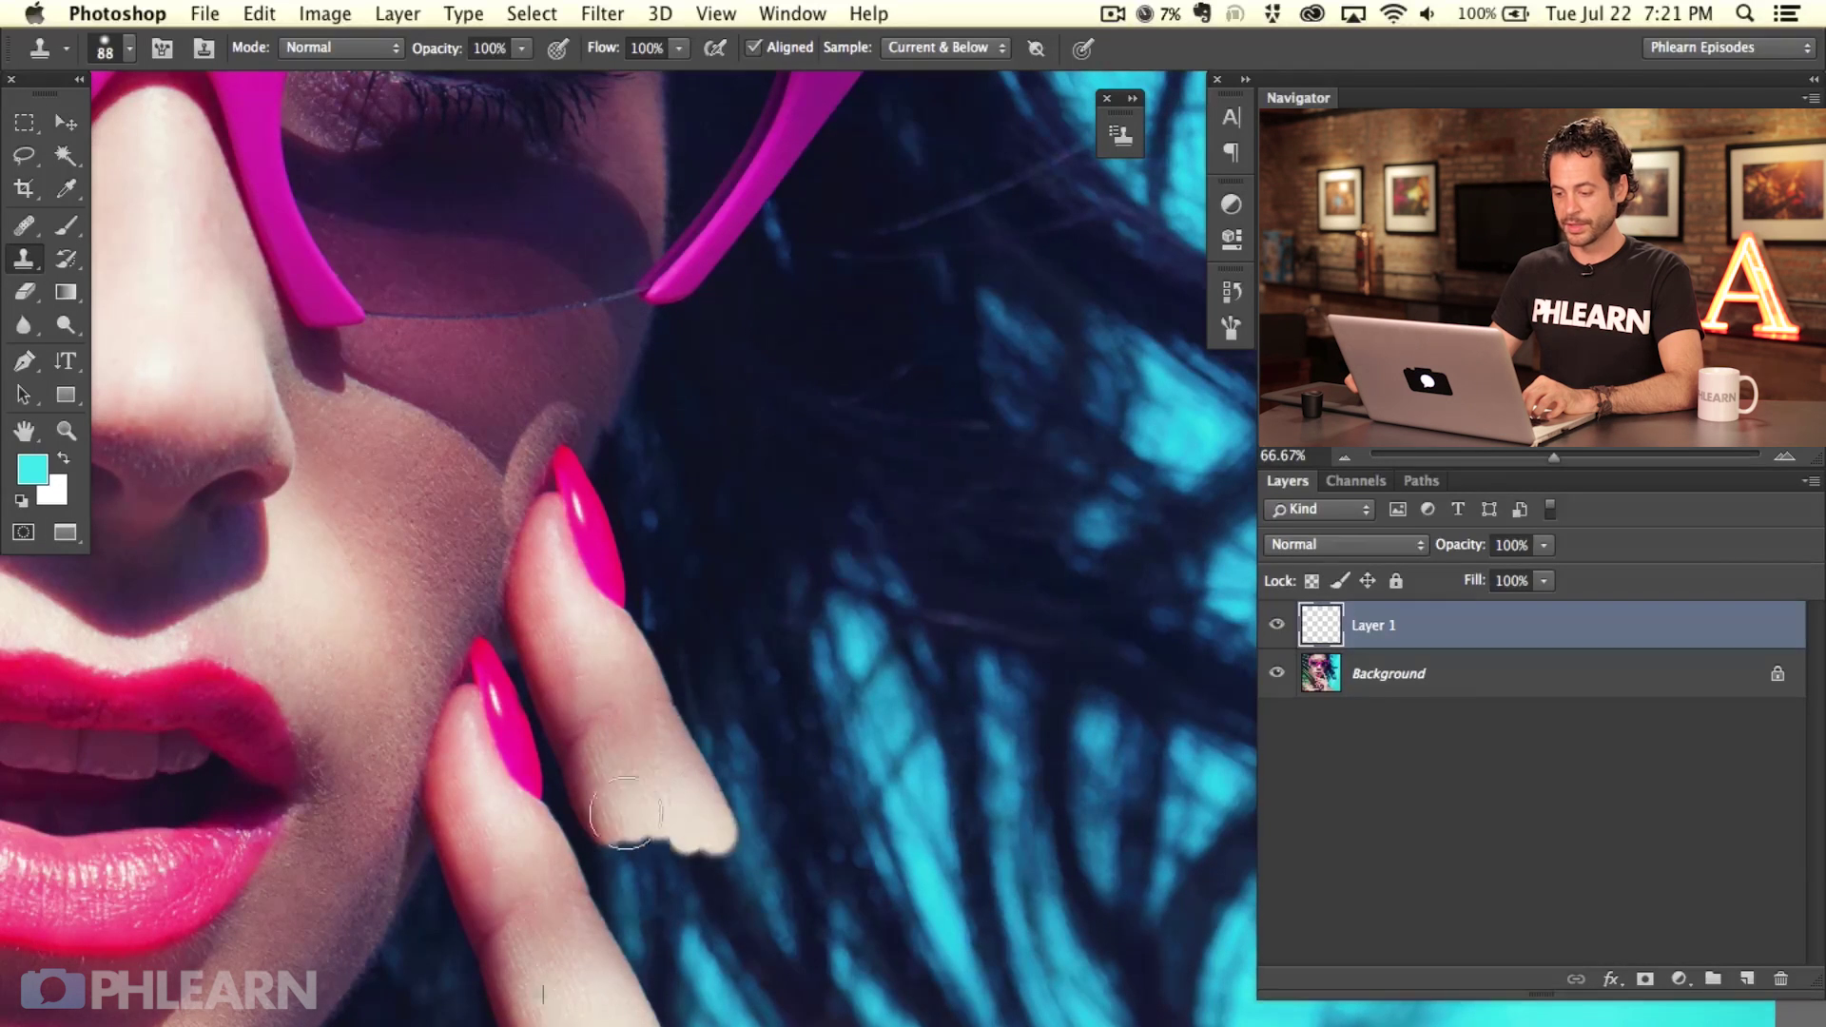
left_click_drag(652, 895, 603, 811)
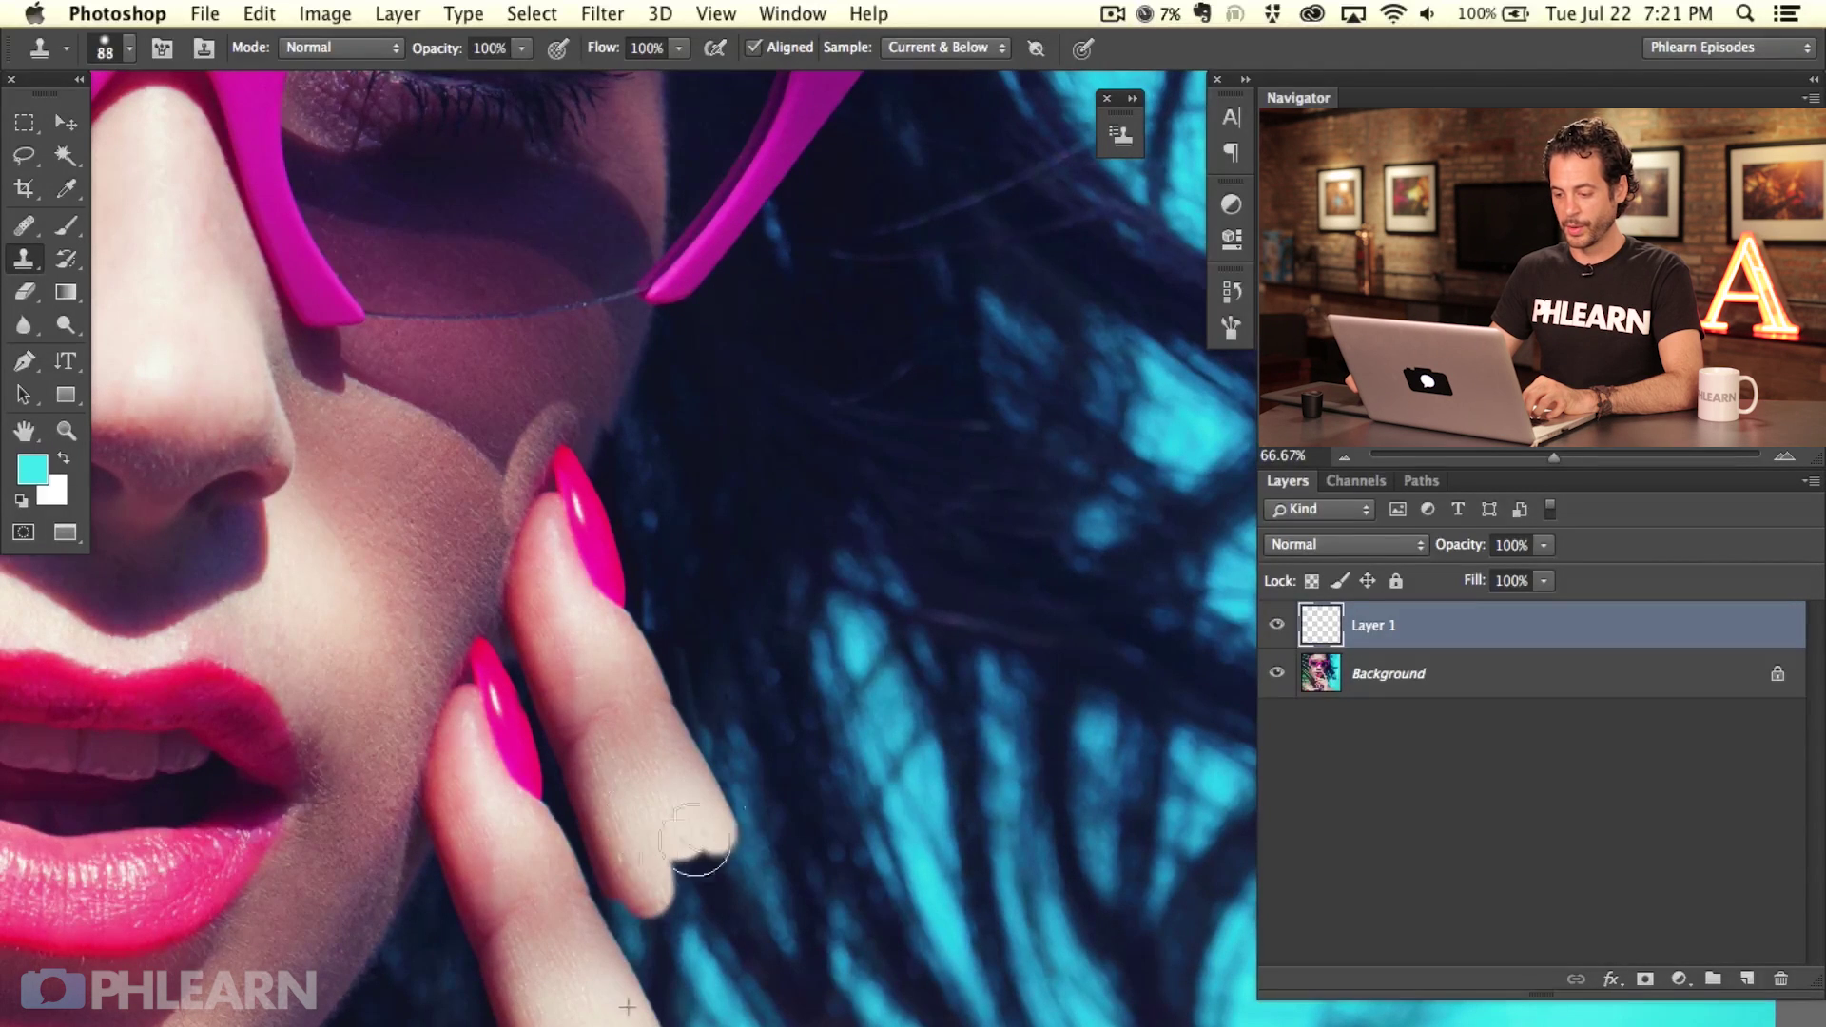
left_click_drag(712, 968, 815, 725)
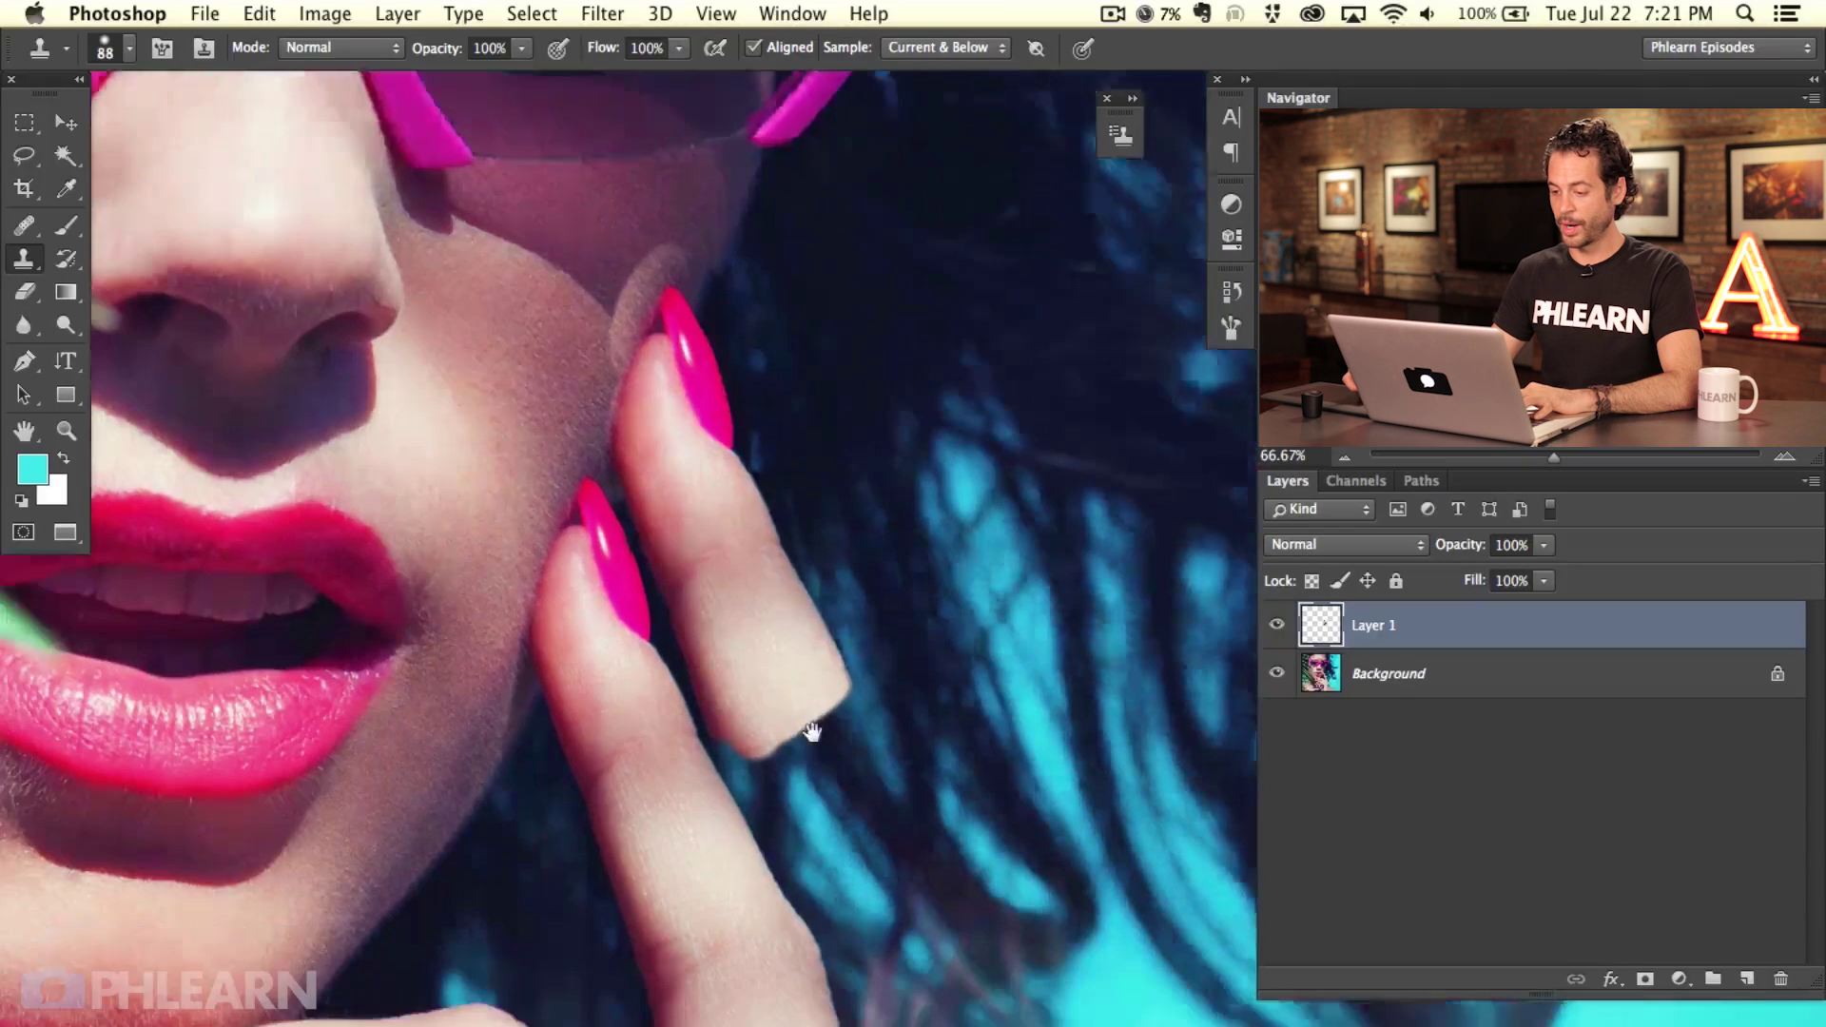
Step: Switch to the Move tool and undo the cloned finger on Layer 1
key("v")
mouse_move(765, 502)
left_mouse_down()
mouse_move(834, 523)
mouse_move(811, 612)
mouse_move(773, 563)
mouse_move(784, 481)
mouse_move(858, 333)
mouse_move(815, 645)
left_mouse_up()
left_click_drag(654, 83, 558, 263)
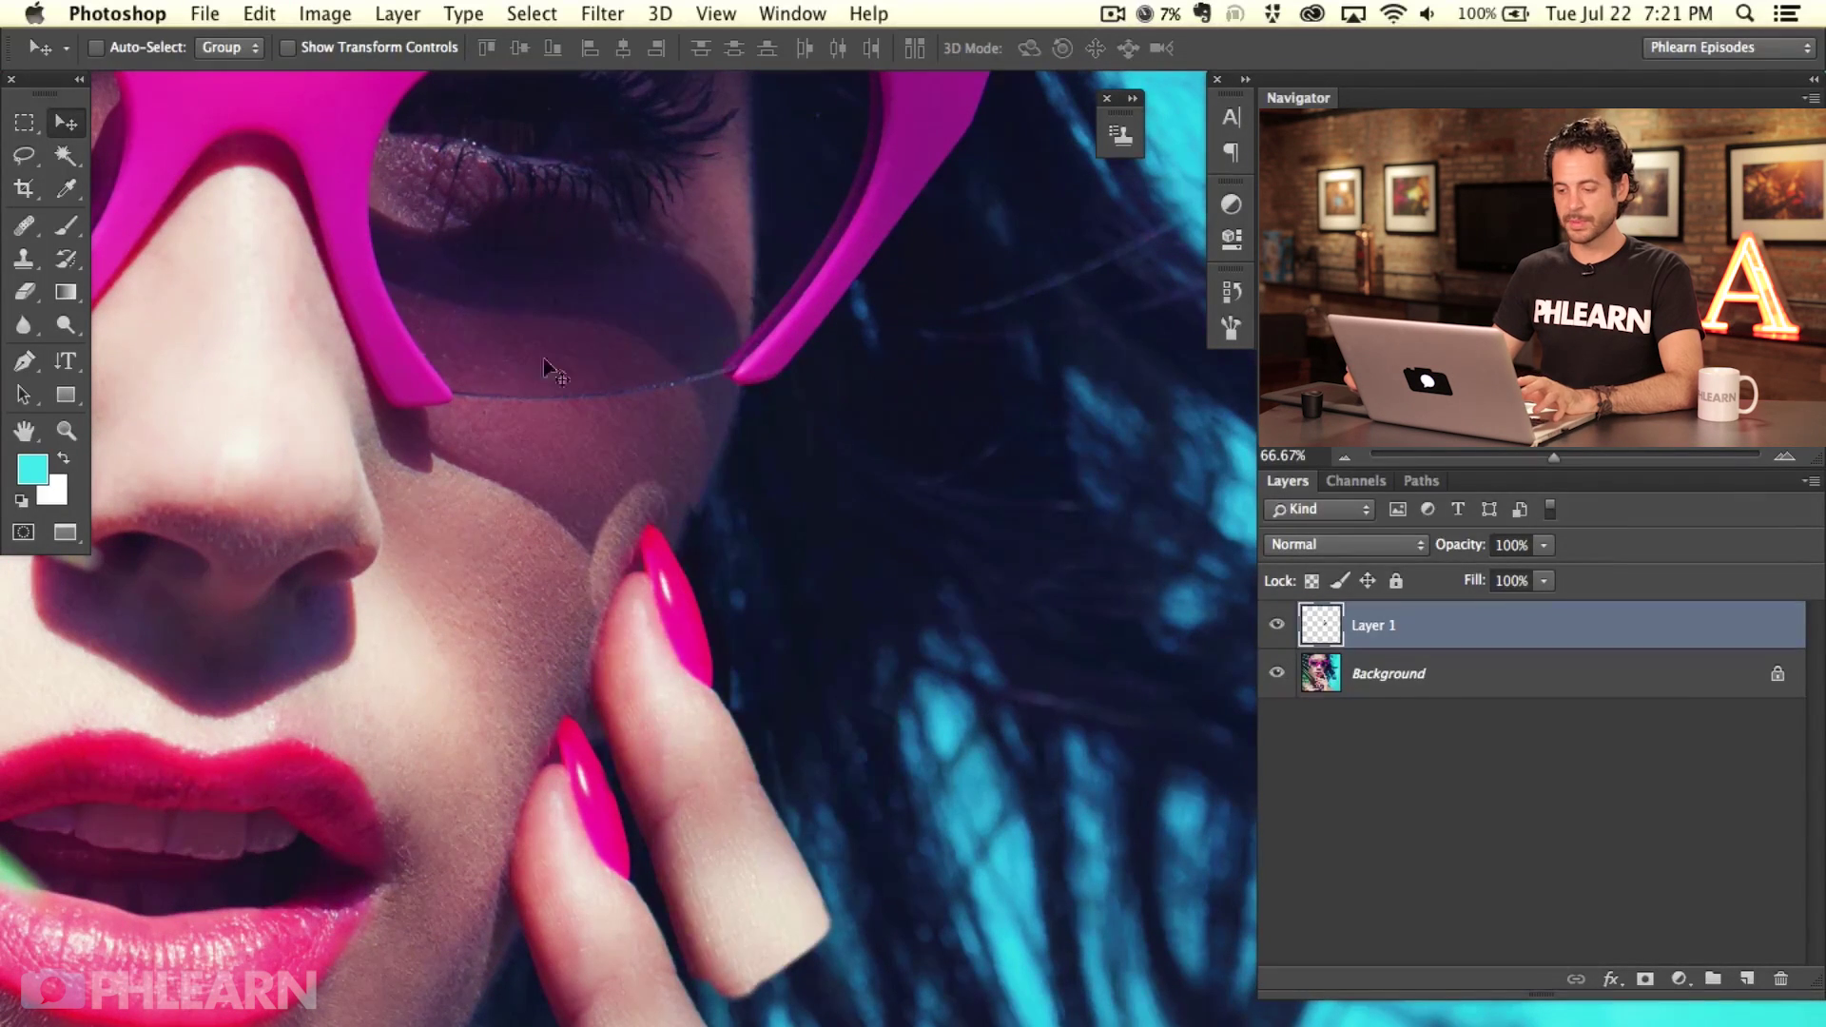
key("ctrl+z")
Step: Add a new layer above Layer 1 and set the Brush to 94 px with 100% flow
left_click_drag(376, 868, 590, 494)
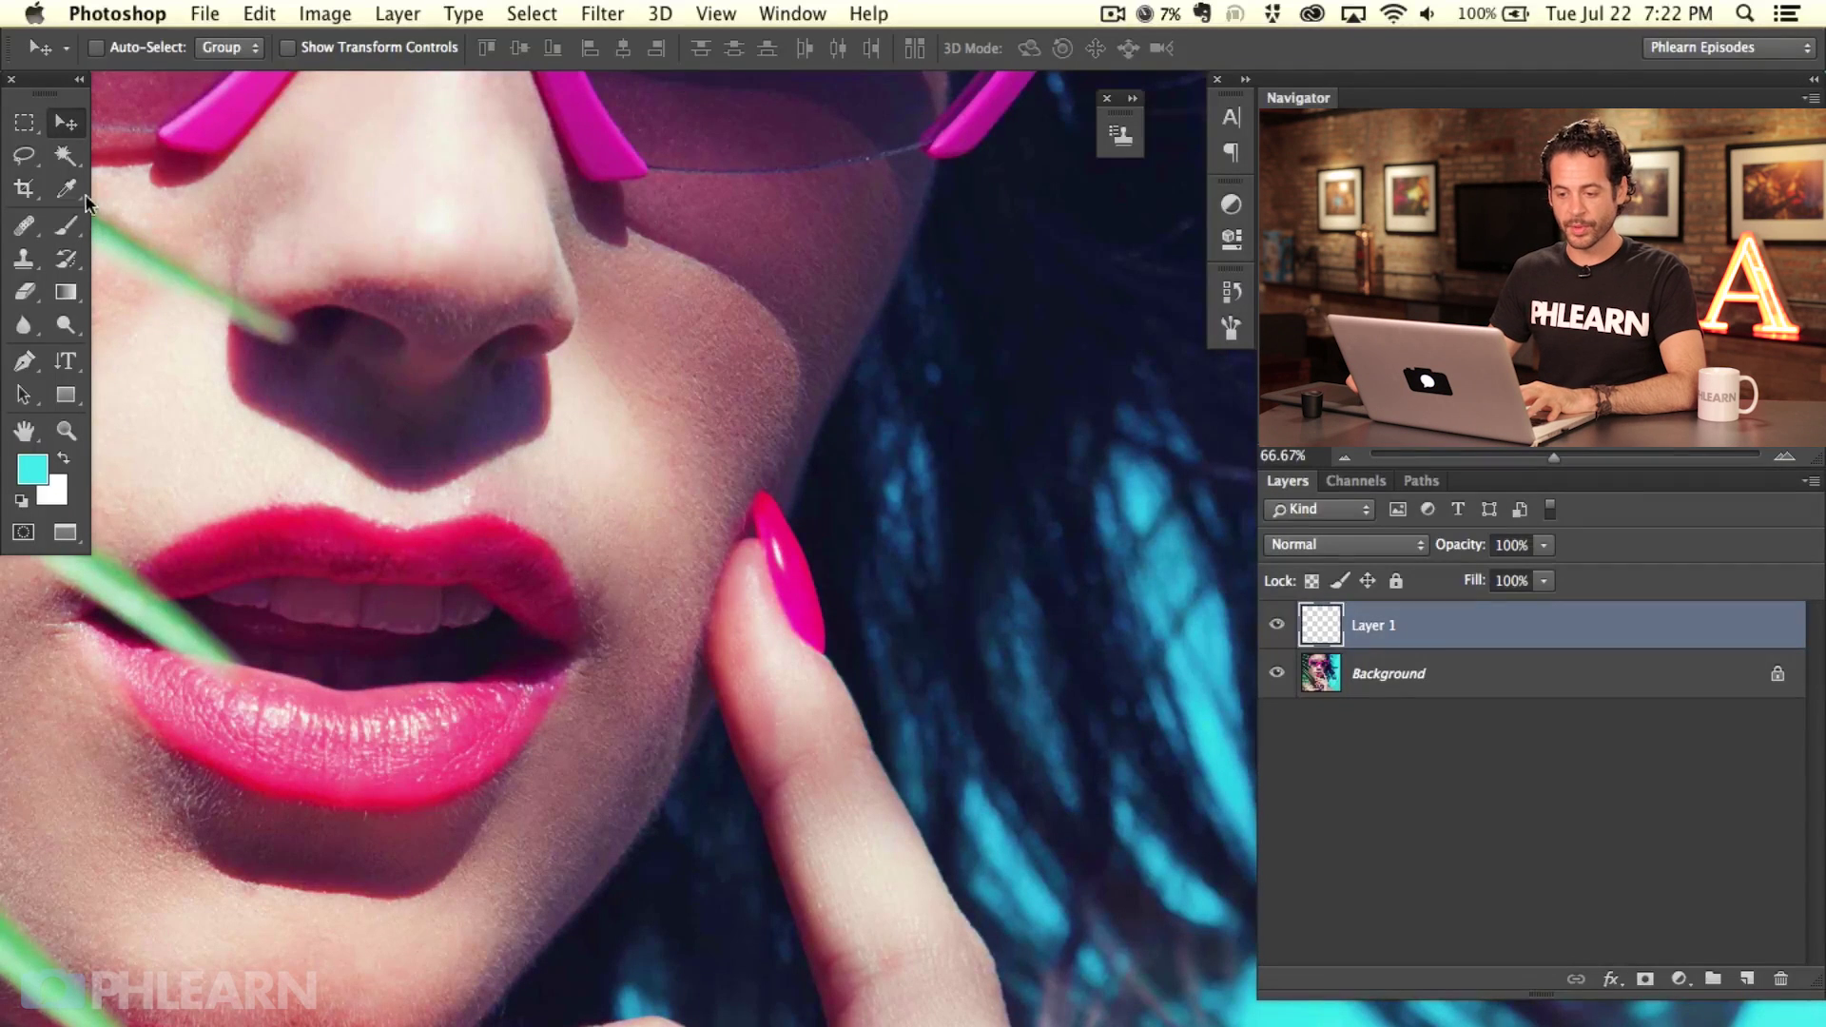
scroll(381, 556, "left", 5)
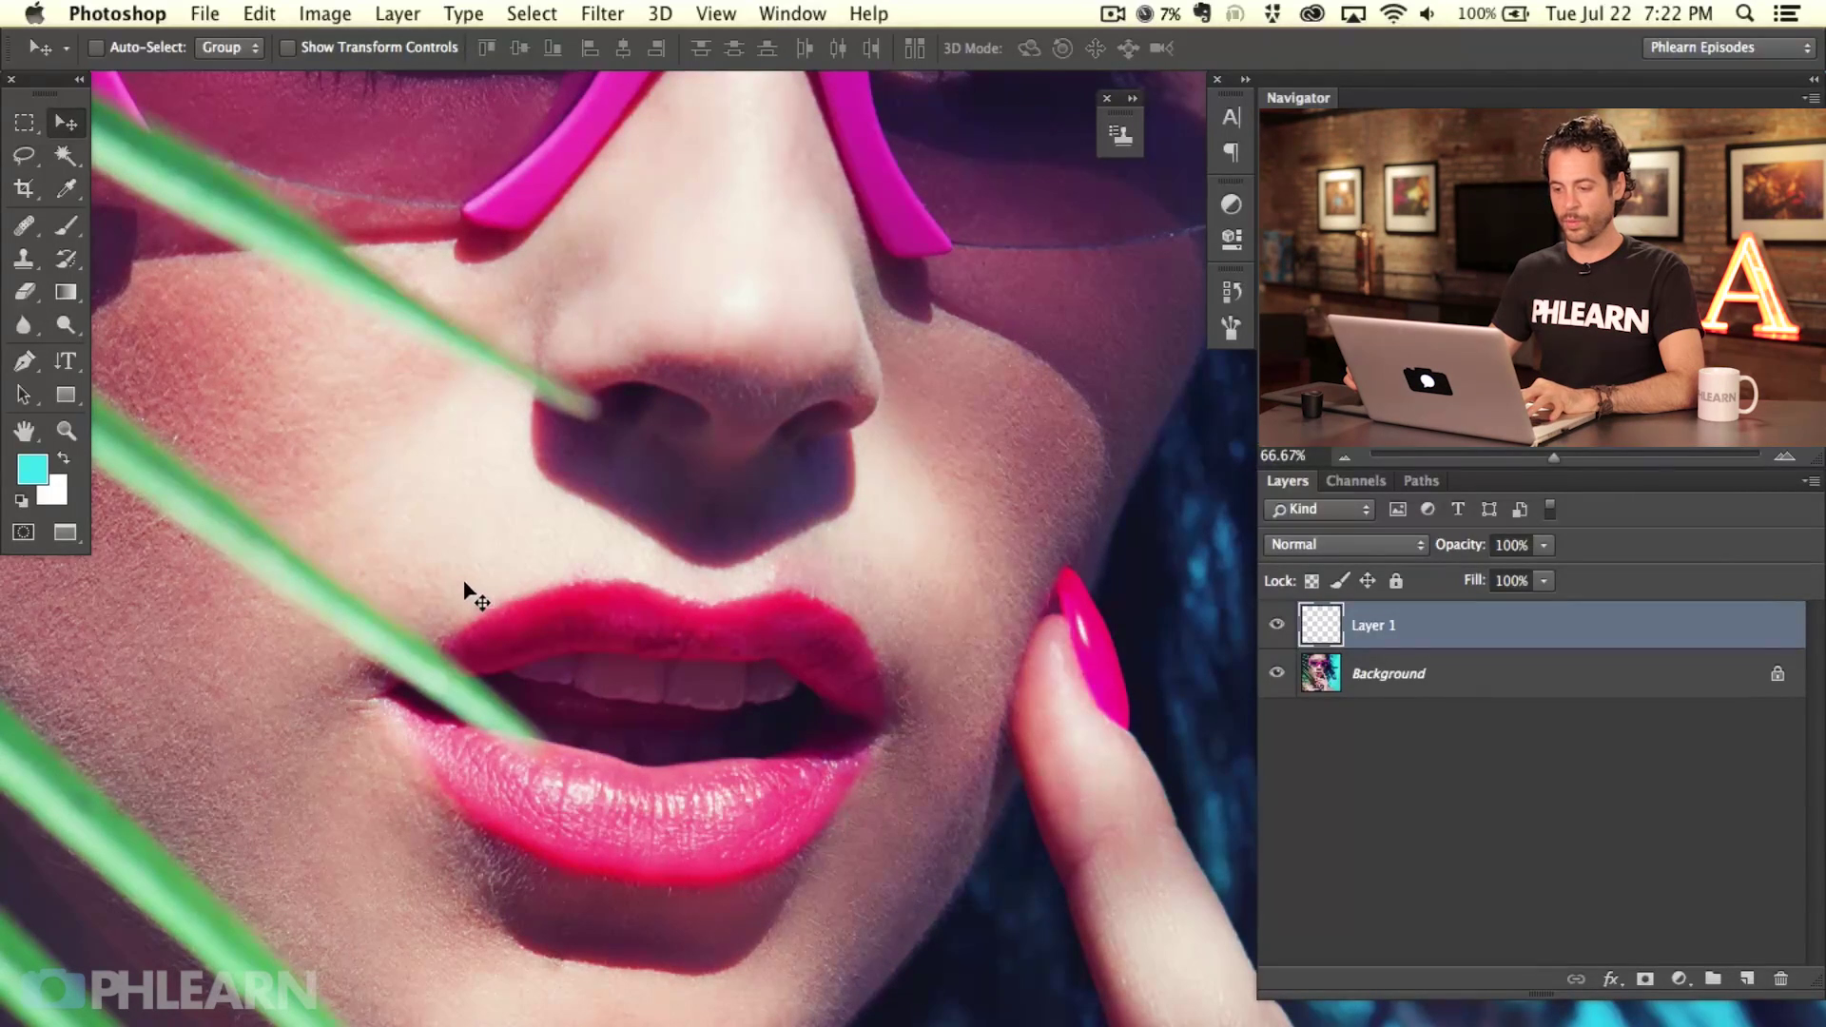
scroll(427, 498, "up", 10)
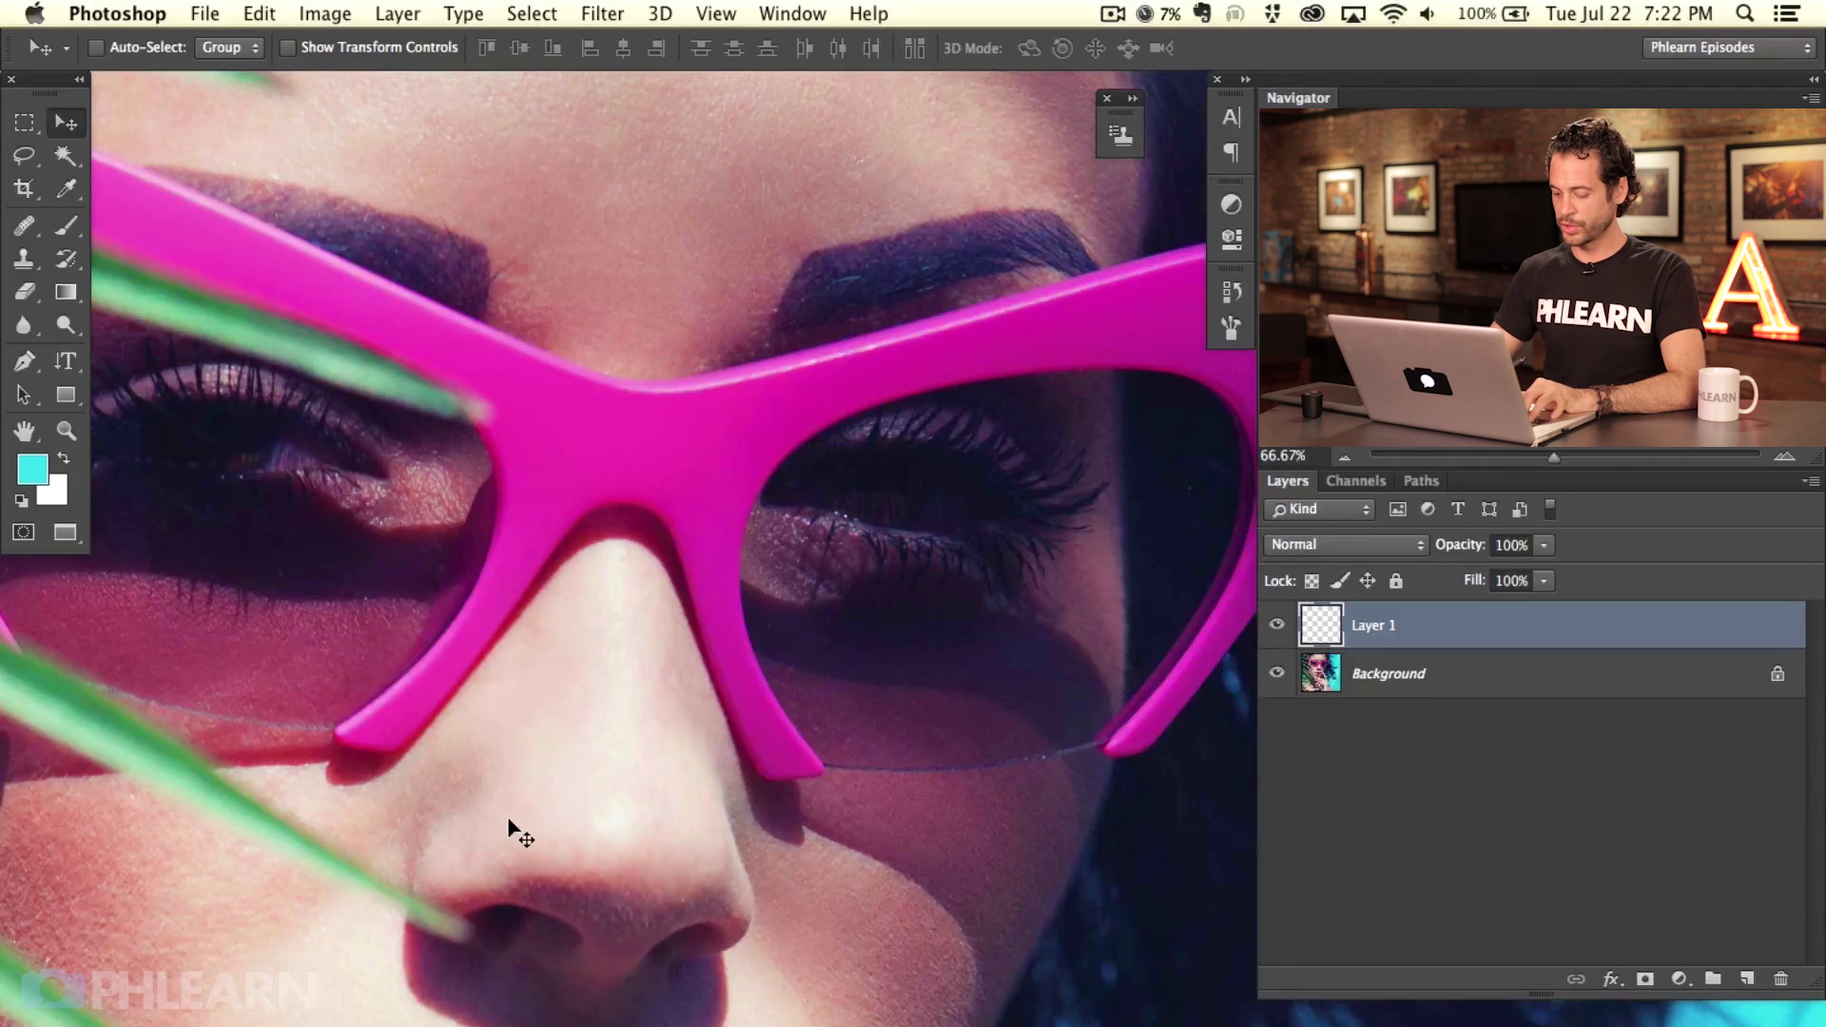
key("alt+shift+super+n")
key("b")
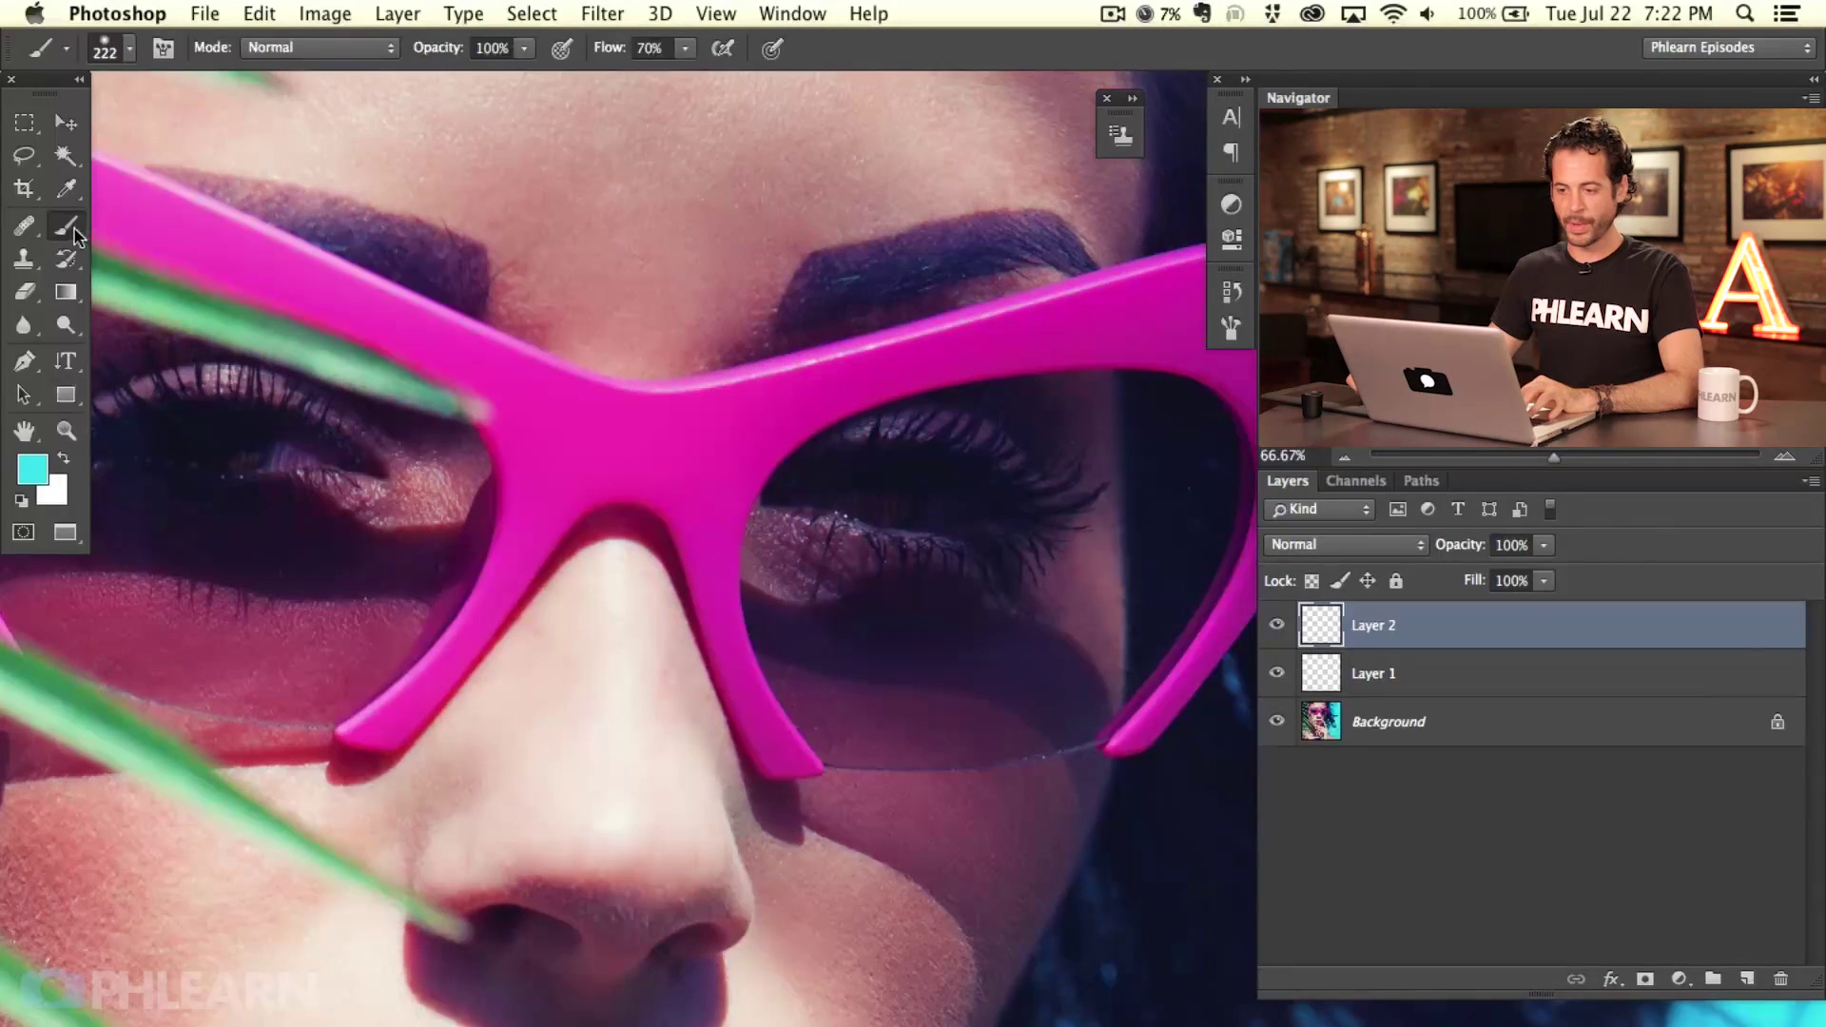
mouse_move(652, 313)
left_mouse_down()
mouse_move(613, 321)
mouse_move(628, 85)
left_mouse_up()
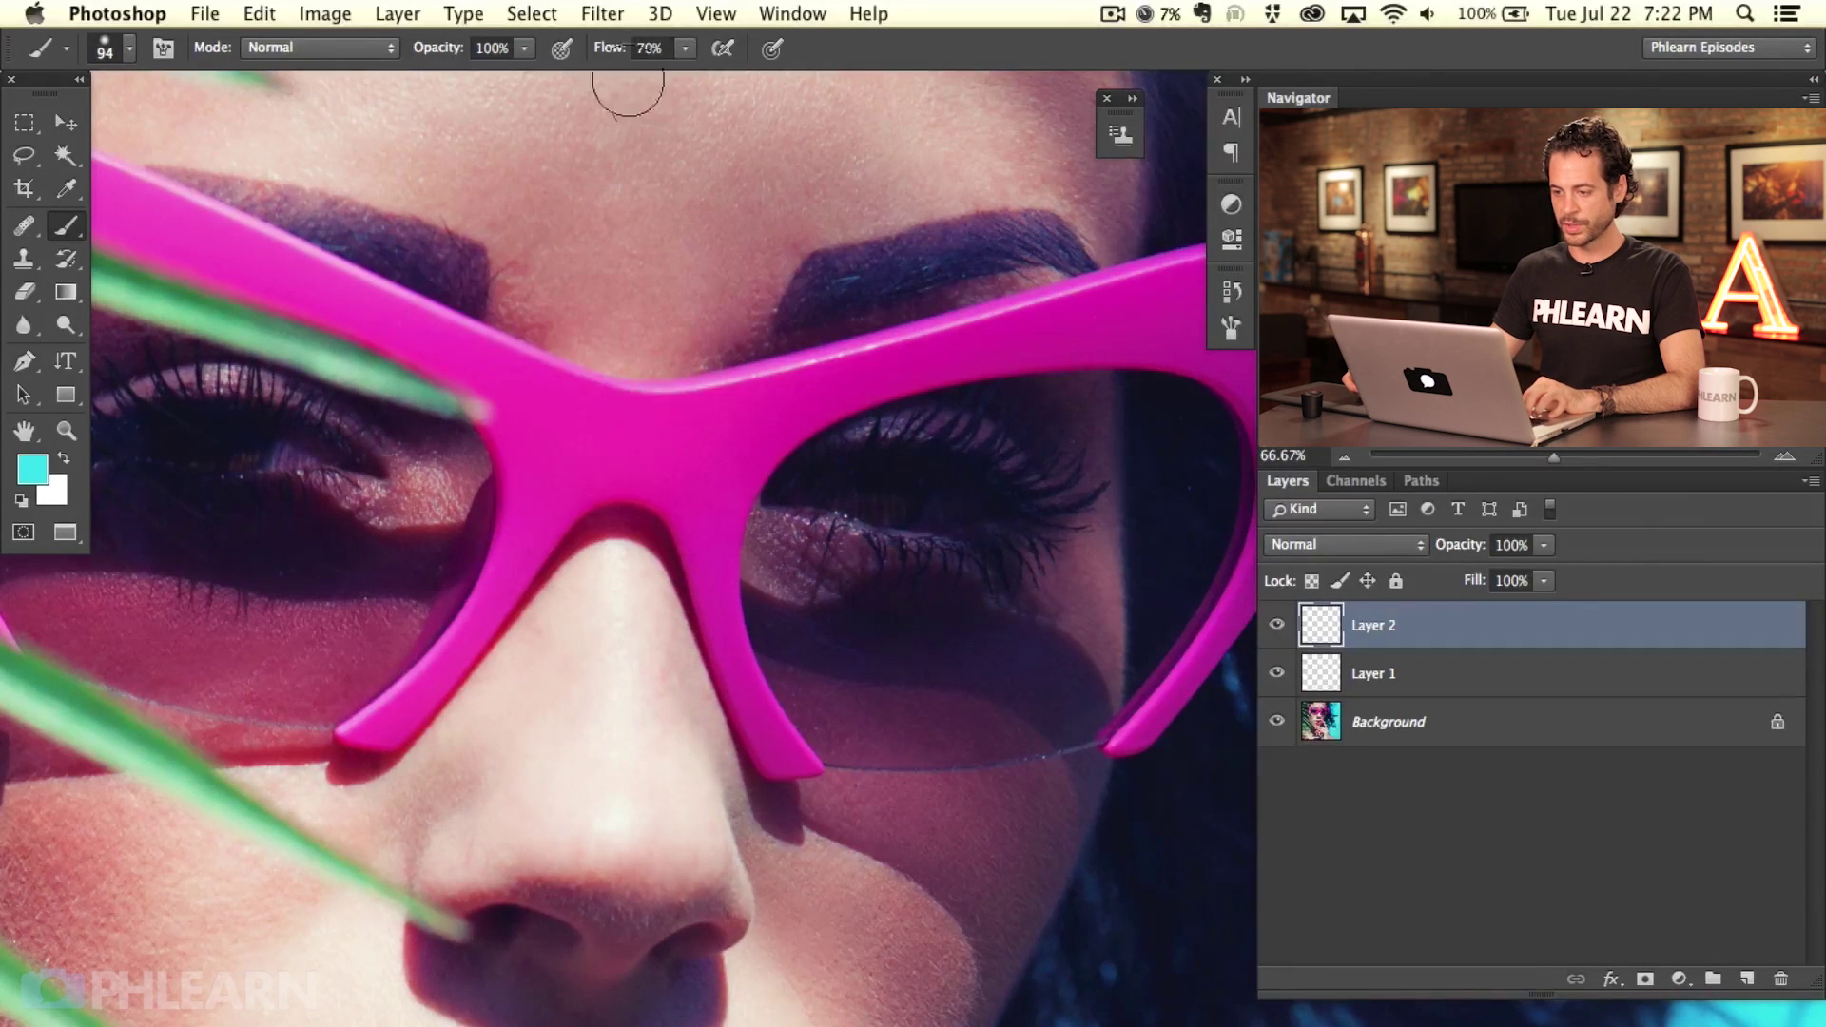
scroll(743, 189, "up", 5)
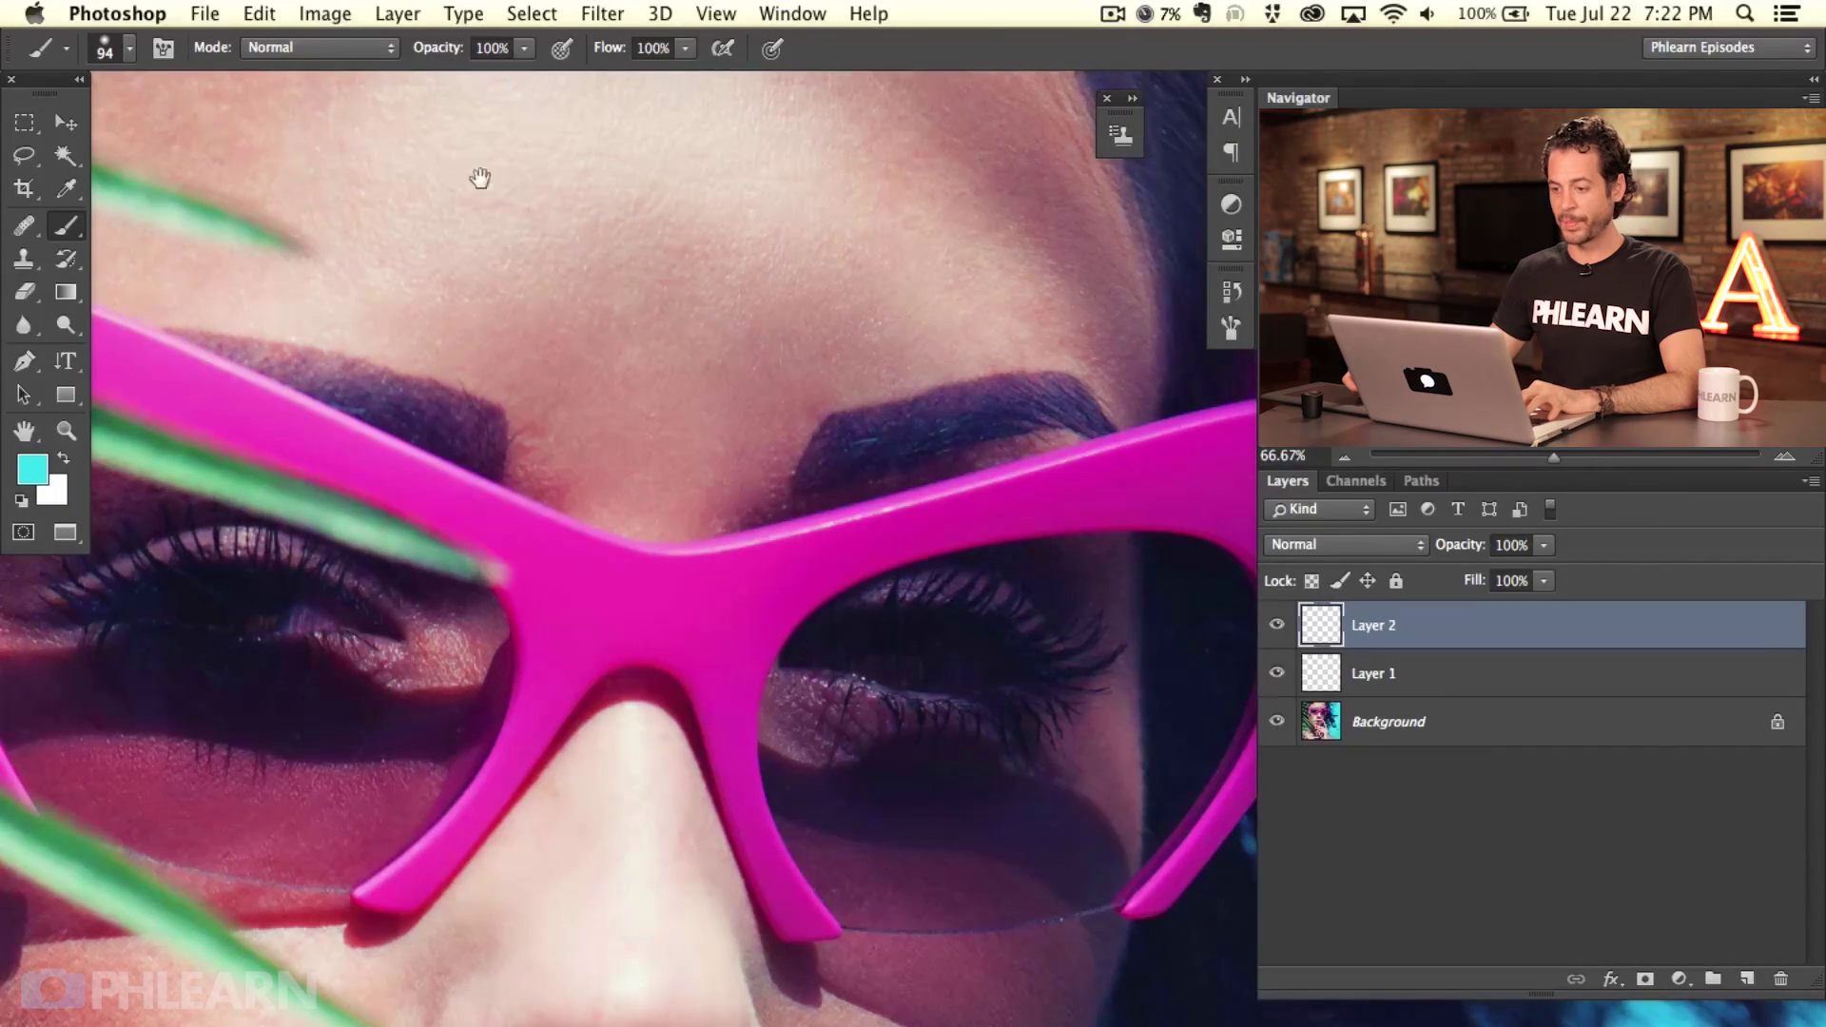
left_click_drag(480, 178, 514, 276)
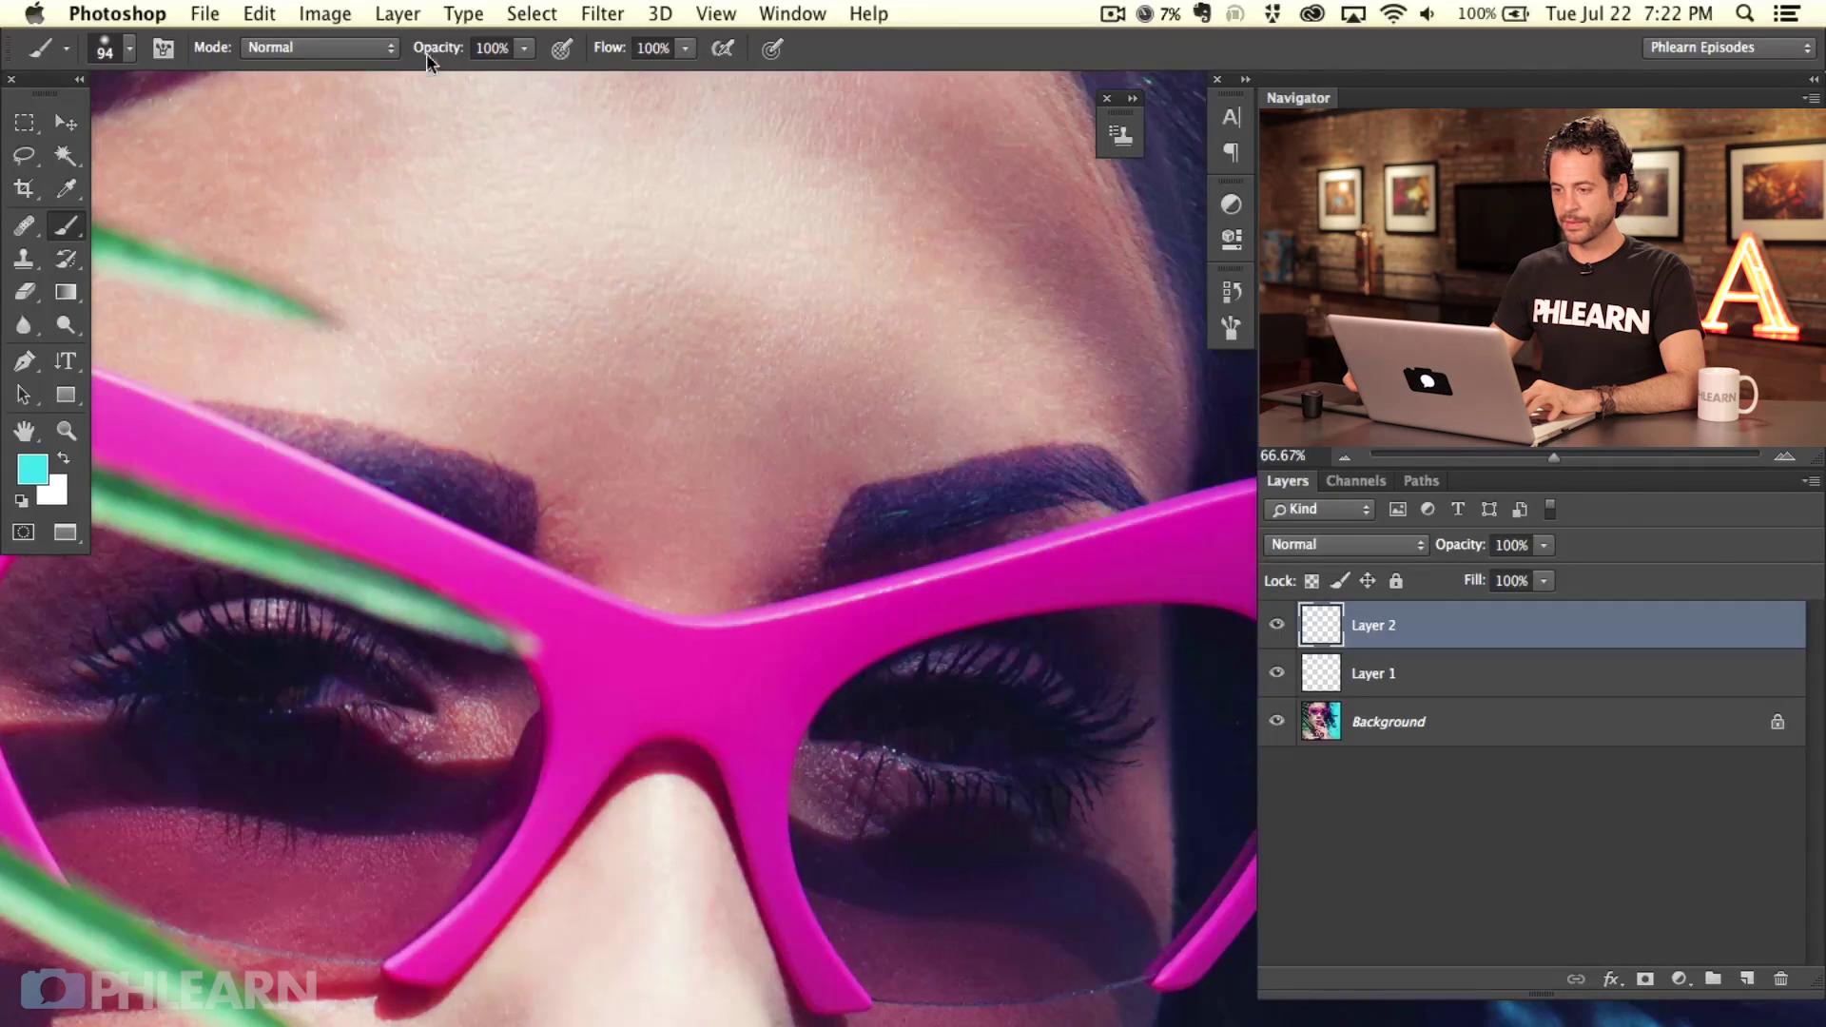
Step: Paint two strokes across the forehead in magenta sampled from the glasses frame, and clear them from the layer
mouse_move(750, 341)
left_mouse_down()
mouse_move(631, 383)
mouse_move(617, 358)
left_mouse_up()
left_click(637, 687, "alt")
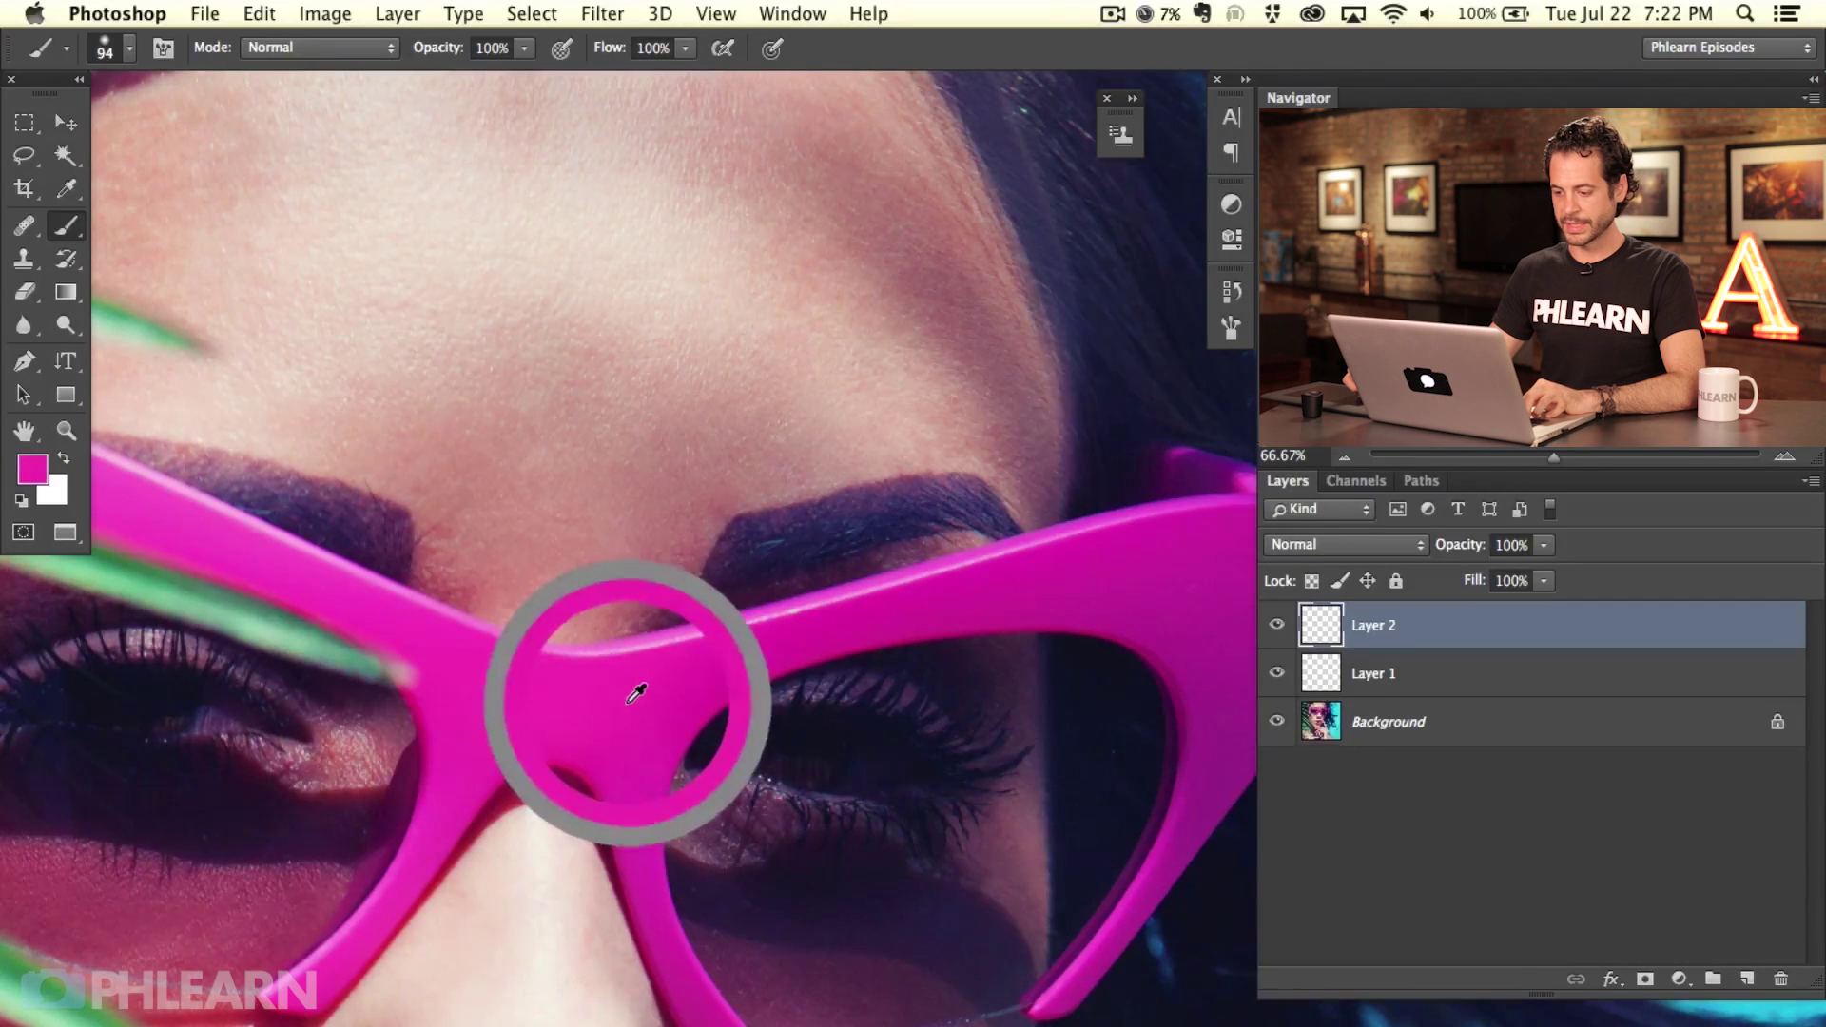
mouse_move(360, 387)
left_mouse_down()
mouse_move(612, 323)
mouse_move(859, 285)
mouse_move(489, 371)
mouse_move(945, 277)
mouse_move(330, 396)
mouse_move(955, 275)
left_mouse_up()
left_click_drag(233, 344, 910, 201)
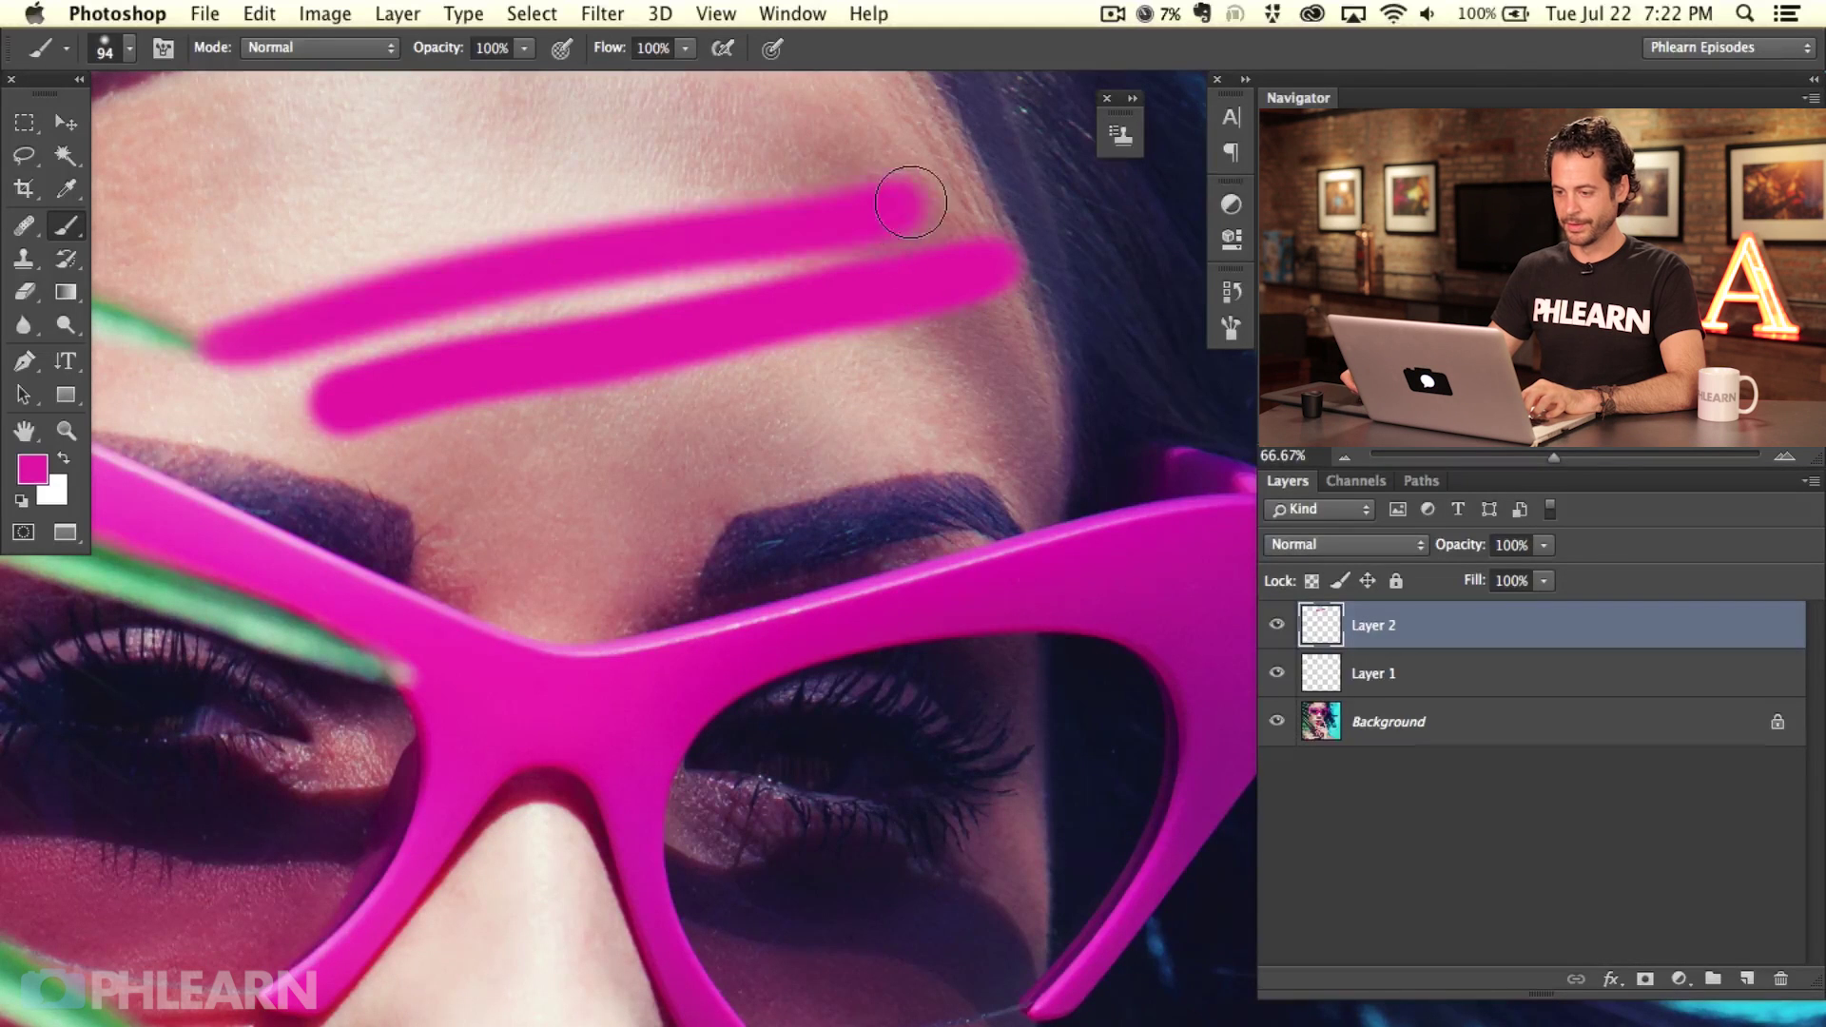
key("BackSpace")
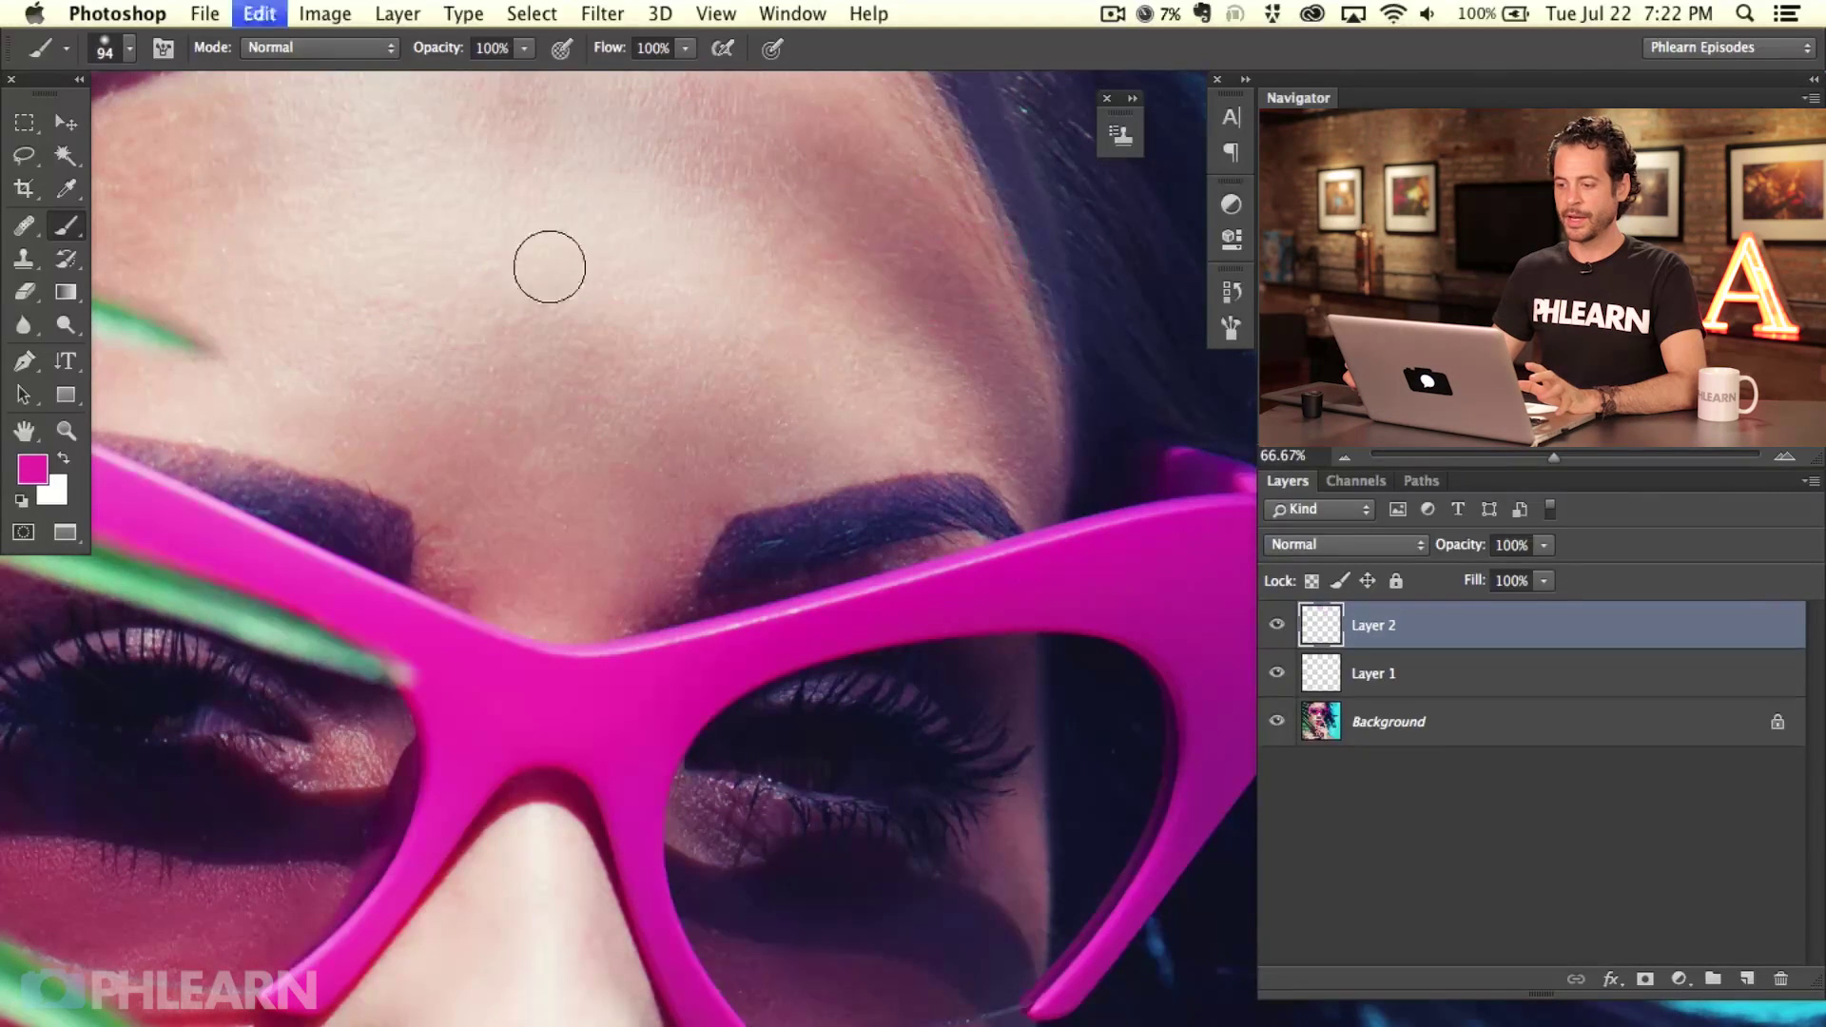
Step: Try magenta strokes on the forehead at 50% brush opacity and undo them
left_click_drag(436, 57, 430, 59)
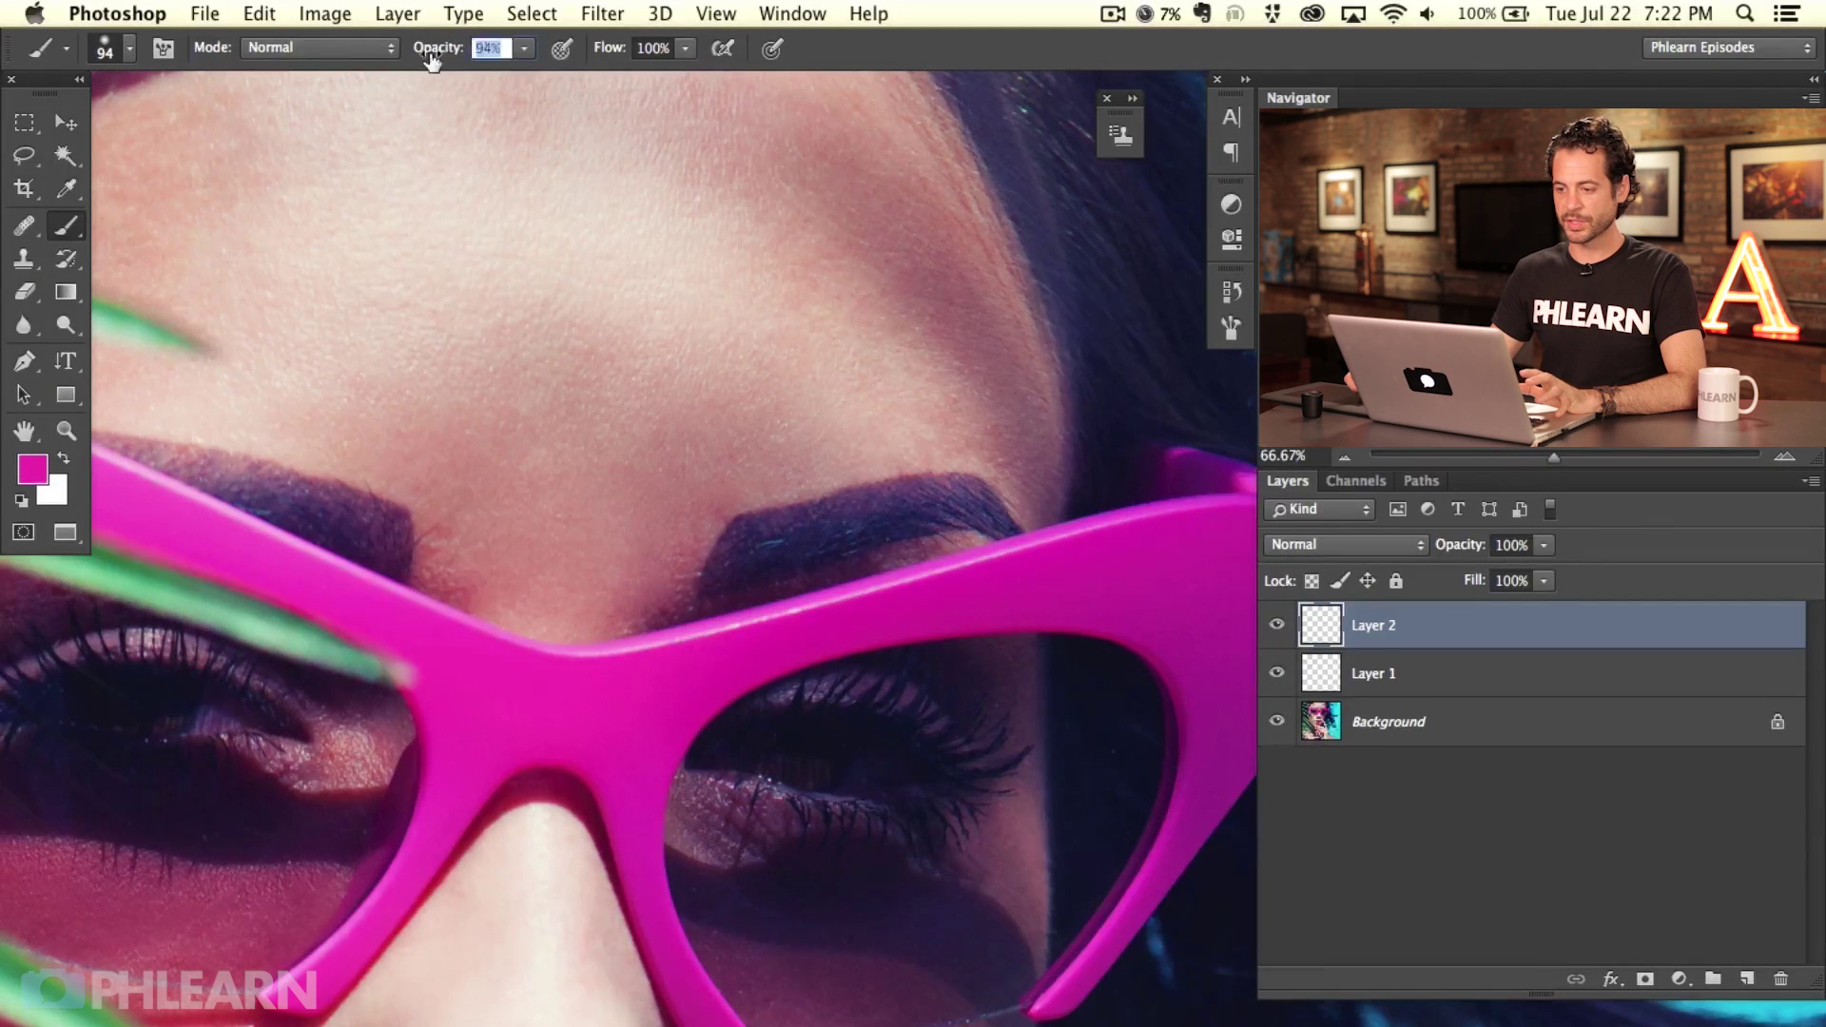
key("Return")
key("5")
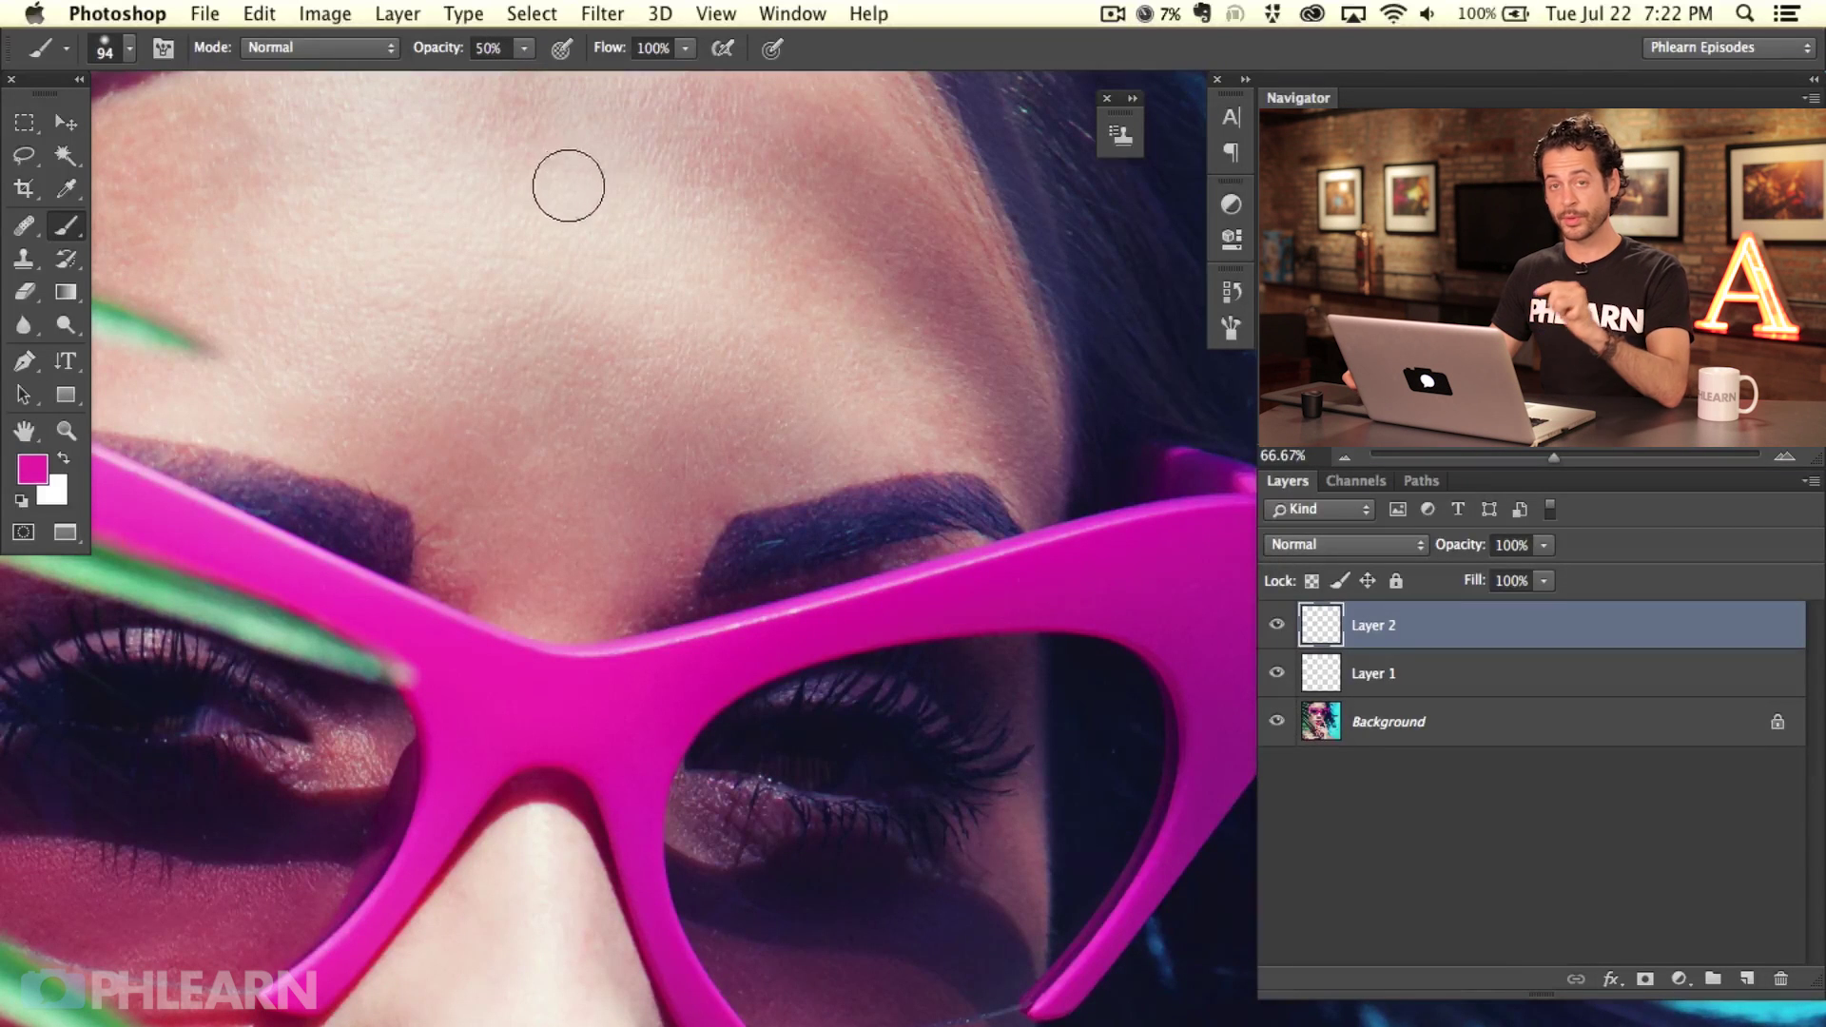
mouse_move(836, 213)
left_mouse_down()
mouse_move(281, 388)
mouse_move(634, 362)
mouse_move(914, 305)
mouse_move(498, 364)
mouse_move(324, 426)
mouse_move(465, 408)
mouse_move(249, 497)
mouse_move(447, 444)
mouse_move(257, 545)
mouse_move(369, 538)
mouse_move(323, 584)
mouse_move(349, 624)
mouse_move(324, 651)
mouse_move(502, 646)
mouse_move(949, 579)
mouse_move(932, 538)
left_mouse_up()
key("super+z")
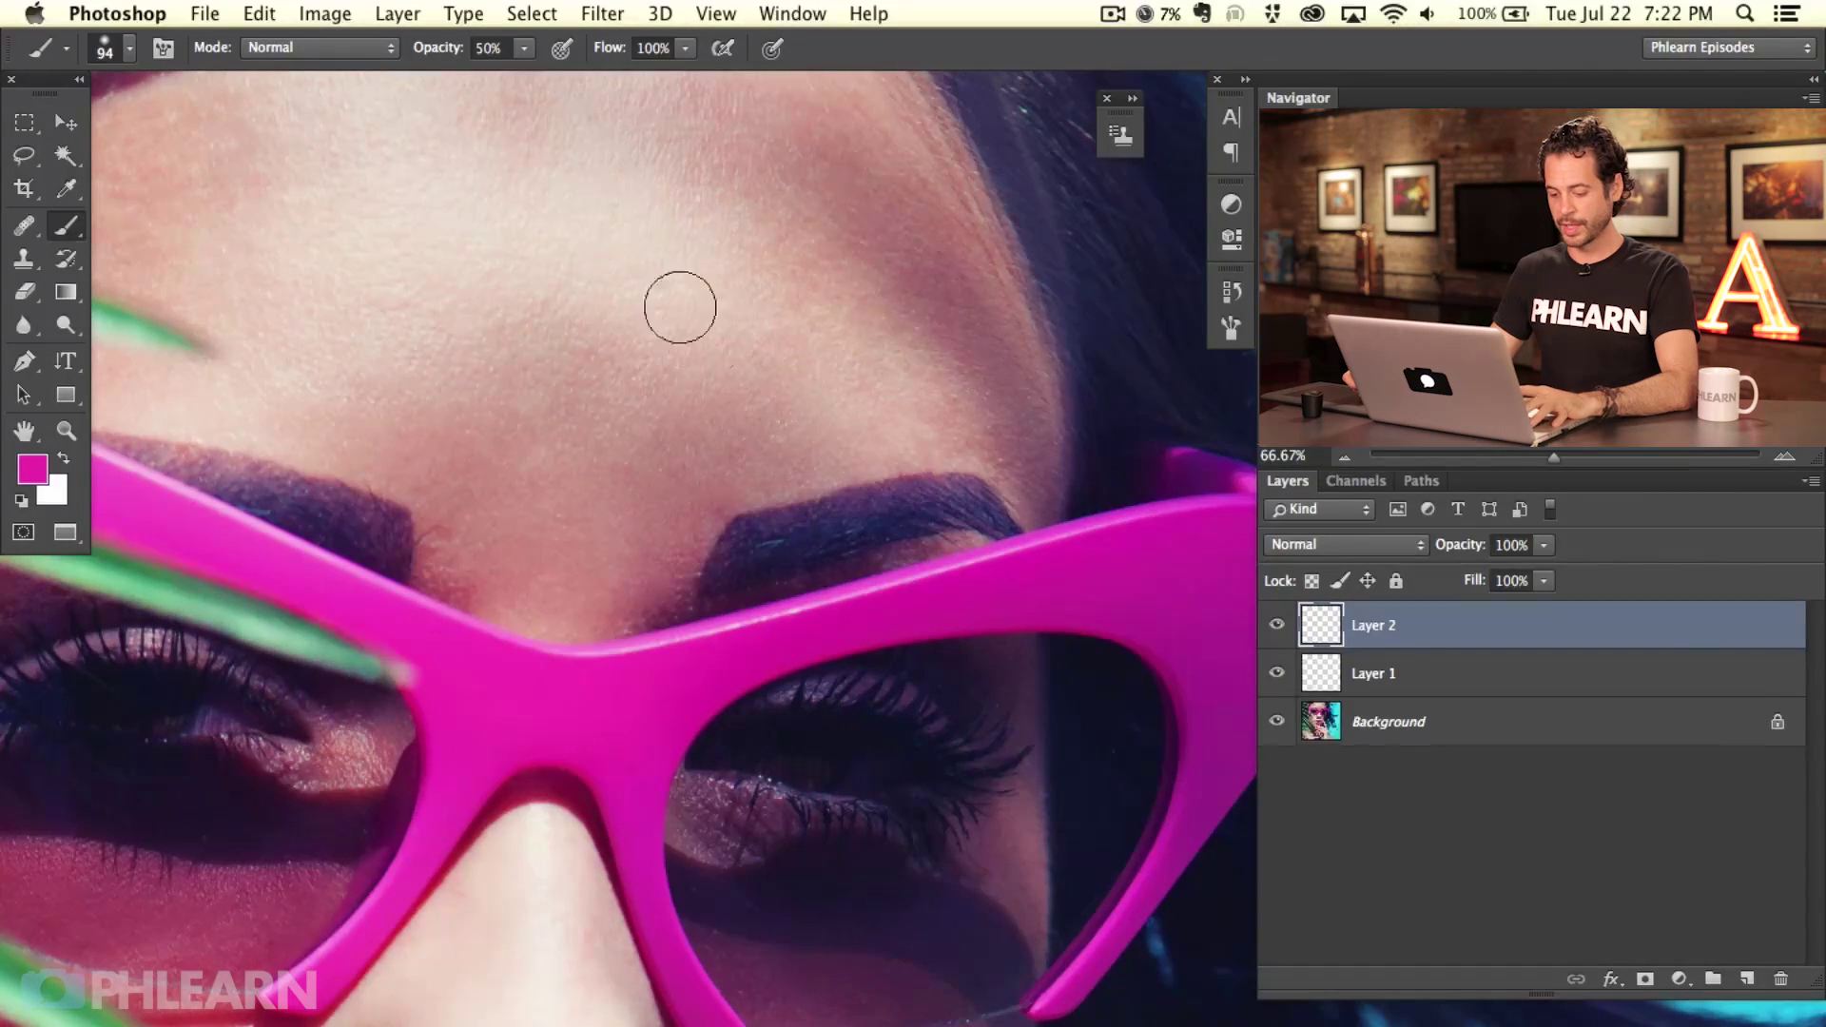
mouse_move(429, 322)
left_mouse_down()
mouse_move(749, 244)
mouse_move(469, 331)
mouse_move(780, 323)
mouse_move(802, 356)
mouse_move(705, 382)
mouse_move(943, 398)
mouse_move(956, 444)
left_mouse_up()
key("super+z")
Step: Build up overlapping magenta strokes over the forehead at 20% brush opacity, and remove them
mouse_move(285, 305)
left_mouse_down()
mouse_move(498, 253)
mouse_move(547, 273)
mouse_move(326, 338)
mouse_move(391, 338)
mouse_move(701, 253)
mouse_move(695, 199)
mouse_move(339, 232)
left_mouse_up()
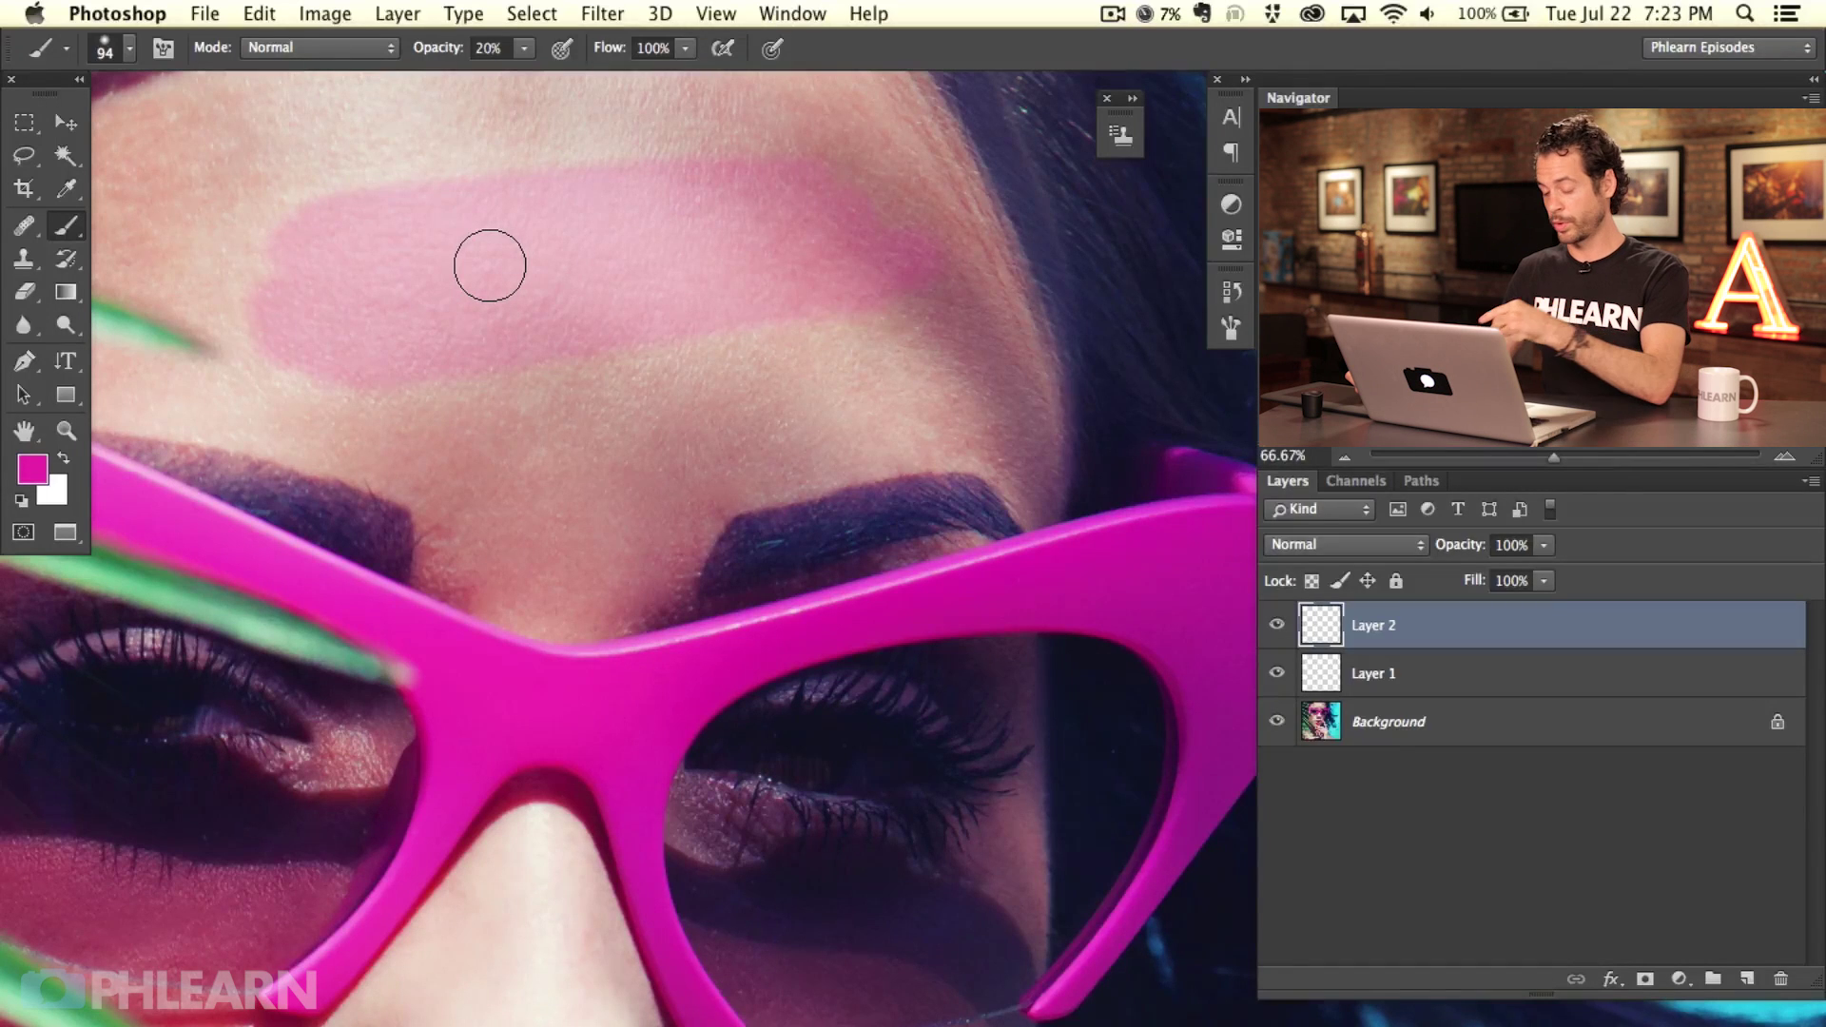
mouse_move(487, 388)
left_mouse_down()
mouse_move(528, 438)
mouse_move(989, 242)
mouse_move(933, 259)
mouse_move(932, 216)
mouse_move(869, 231)
mouse_move(897, 209)
mouse_move(425, 352)
mouse_move(384, 376)
mouse_move(481, 353)
mouse_move(365, 452)
mouse_move(624, 354)
left_mouse_up()
mouse_move(882, 187)
left_mouse_down()
mouse_move(827, 227)
mouse_move(919, 177)
mouse_move(923, 207)
mouse_move(866, 285)
mouse_move(790, 325)
mouse_move(617, 506)
mouse_move(783, 427)
mouse_move(922, 228)
mouse_move(813, 385)
mouse_move(910, 351)
left_mouse_up()
mouse_move(373, 381)
left_mouse_down()
mouse_move(537, 178)
mouse_move(634, 134)
mouse_move(315, 261)
mouse_move(268, 243)
mouse_move(644, 124)
mouse_move(646, 144)
mouse_move(413, 203)
mouse_move(396, 262)
mouse_move(101, 396)
mouse_move(454, 313)
mouse_move(113, 474)
mouse_move(245, 485)
mouse_move(659, 431)
mouse_move(549, 537)
mouse_move(715, 616)
left_mouse_up()
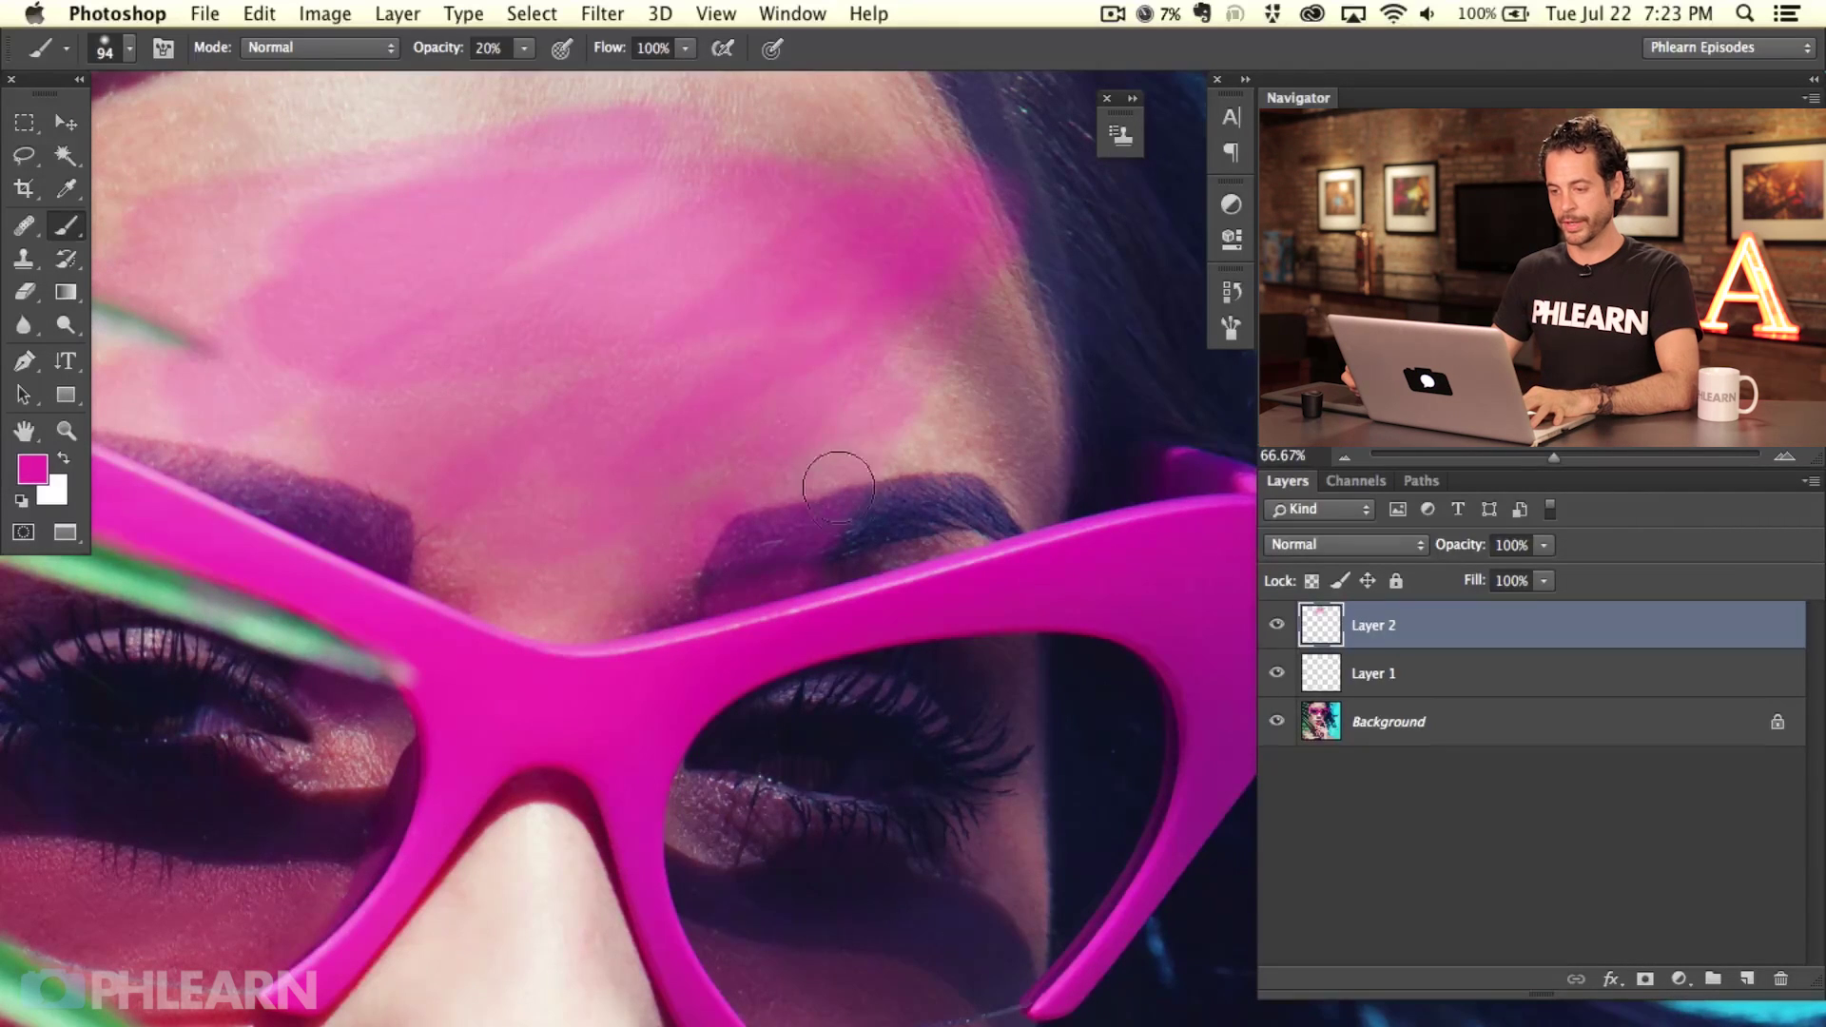
key("super+z")
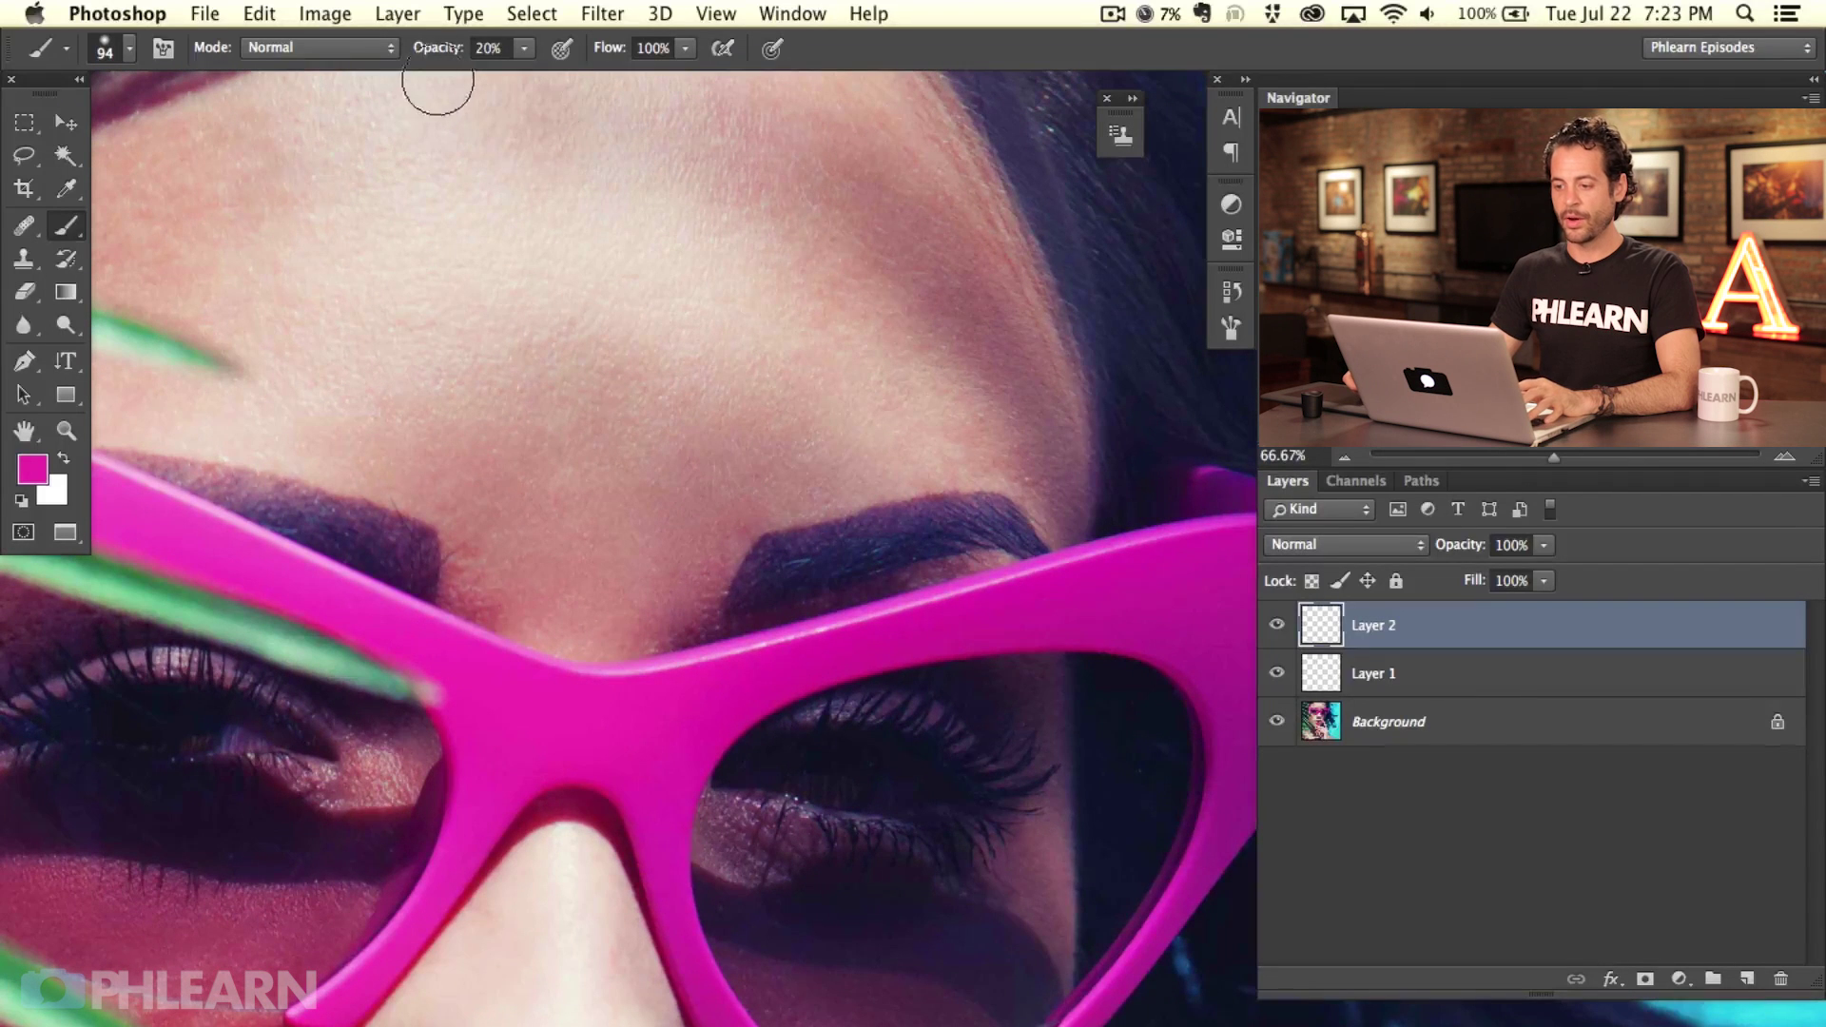
Step: Set the brush to 100% opacity and 20% flow, and try building up magenta on the forehead before clearing it
key("0")
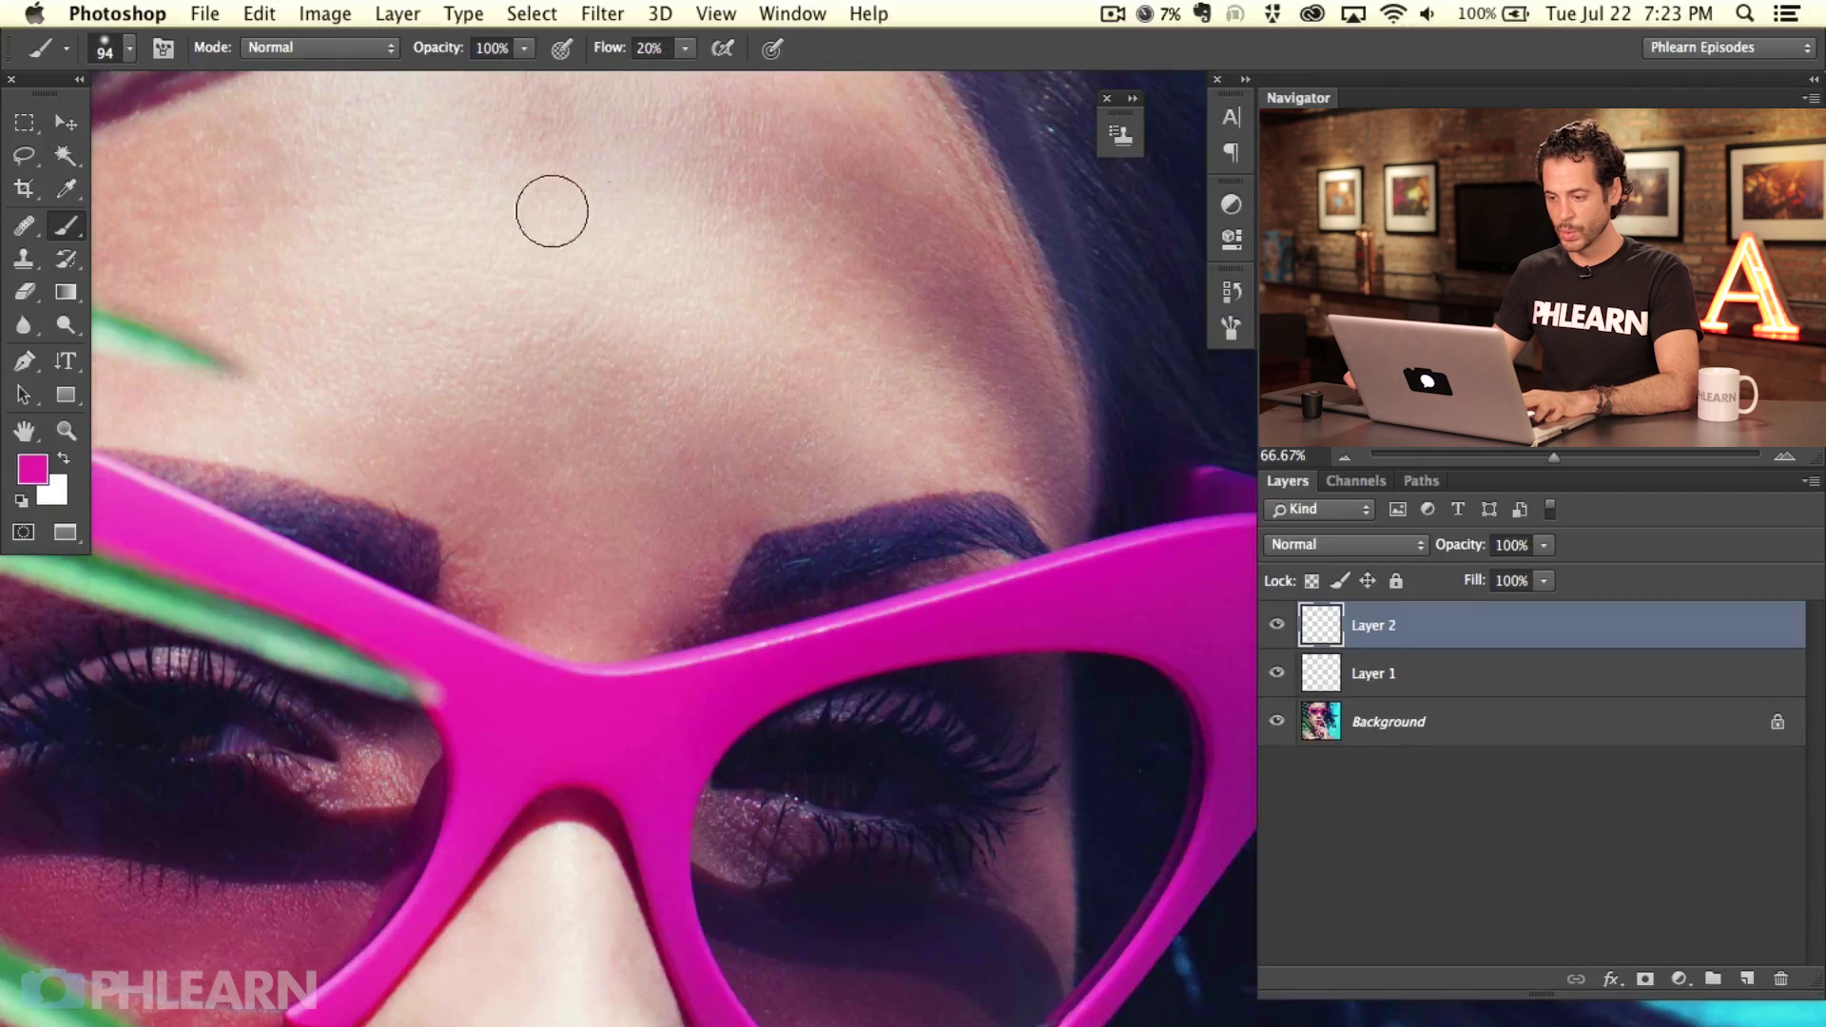
left_click_drag(437, 282, 485, 255)
mouse_move(354, 262)
left_mouse_down()
mouse_move(775, 224)
mouse_move(912, 230)
mouse_move(866, 271)
mouse_move(804, 285)
mouse_move(360, 323)
mouse_move(311, 371)
mouse_move(526, 384)
mouse_move(995, 321)
mouse_move(889, 298)
mouse_move(631, 300)
mouse_move(379, 358)
mouse_move(860, 309)
mouse_move(352, 369)
mouse_move(617, 337)
mouse_move(421, 401)
mouse_move(850, 329)
mouse_move(833, 379)
mouse_move(567, 462)
mouse_move(541, 493)
mouse_move(588, 518)
mouse_move(644, 490)
mouse_move(837, 467)
mouse_move(934, 419)
mouse_move(813, 275)
mouse_move(812, 197)
mouse_move(858, 173)
mouse_move(662, 137)
mouse_move(381, 162)
mouse_move(271, 186)
mouse_move(99, 302)
mouse_move(217, 319)
mouse_move(448, 201)
mouse_move(558, 195)
mouse_move(572, 242)
mouse_move(440, 320)
mouse_move(438, 278)
mouse_move(840, 201)
mouse_move(607, 310)
mouse_move(785, 244)
mouse_move(910, 327)
mouse_move(867, 413)
mouse_move(972, 381)
mouse_move(851, 408)
mouse_move(827, 488)
mouse_move(844, 382)
mouse_move(605, 560)
mouse_move(541, 663)
mouse_move(718, 549)
mouse_move(648, 549)
mouse_move(570, 658)
left_mouse_up()
key("Delete")
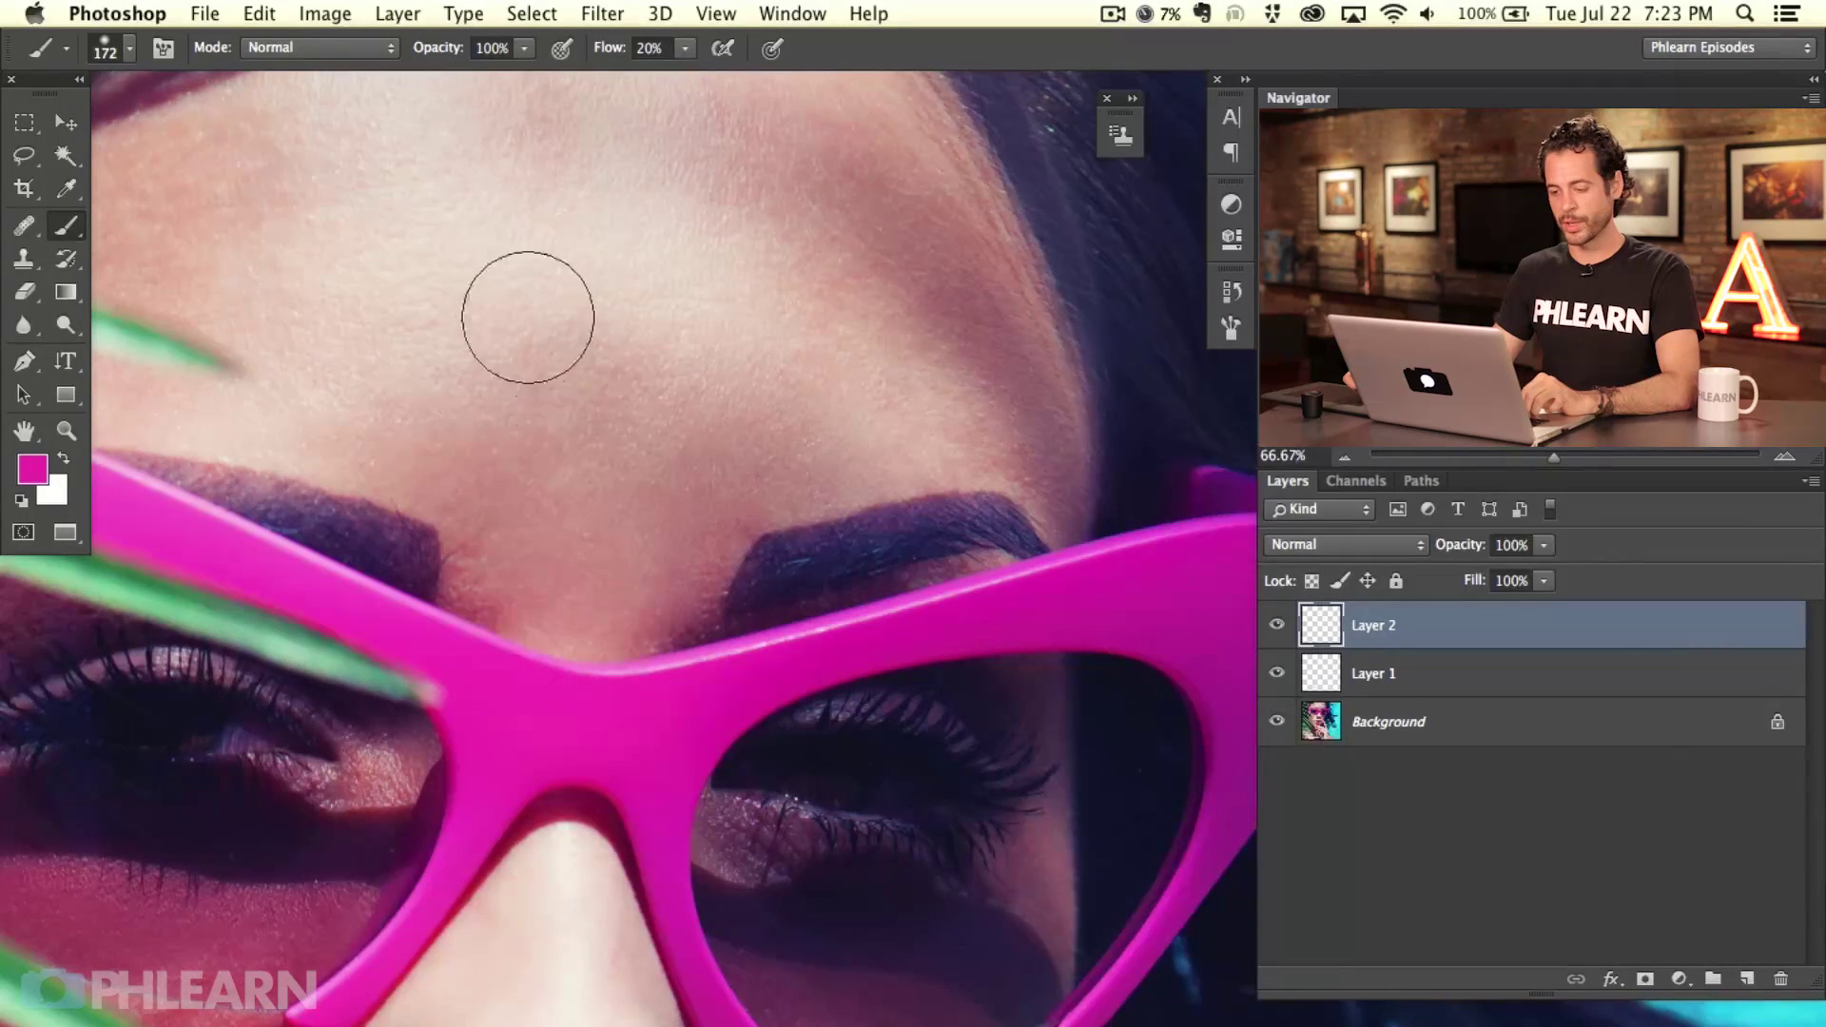
Step: Paint over the upper right-hand lens with magenta and a darker purple sampled from the glasses frame
mouse_move(622, 630)
left_mouse_down()
mouse_move(593, 346)
mouse_move(605, 355)
mouse_move(541, 567)
mouse_move(601, 508)
mouse_move(957, 436)
mouse_move(1154, 442)
mouse_move(1107, 434)
mouse_move(1100, 451)
mouse_move(820, 522)
mouse_move(1029, 501)
mouse_move(950, 522)
mouse_move(1071, 508)
mouse_move(1083, 543)
mouse_move(1107, 548)
mouse_move(1035, 586)
mouse_move(736, 659)
mouse_move(674, 628)
mouse_move(682, 501)
mouse_move(634, 576)
mouse_move(615, 675)
left_mouse_up()
left_click_drag(671, 512, 640, 506)
left_click(1134, 617, "alt")
mouse_move(1040, 672)
left_mouse_down()
mouse_move(1129, 493)
mouse_move(1064, 514)
mouse_move(1034, 418)
left_mouse_up()
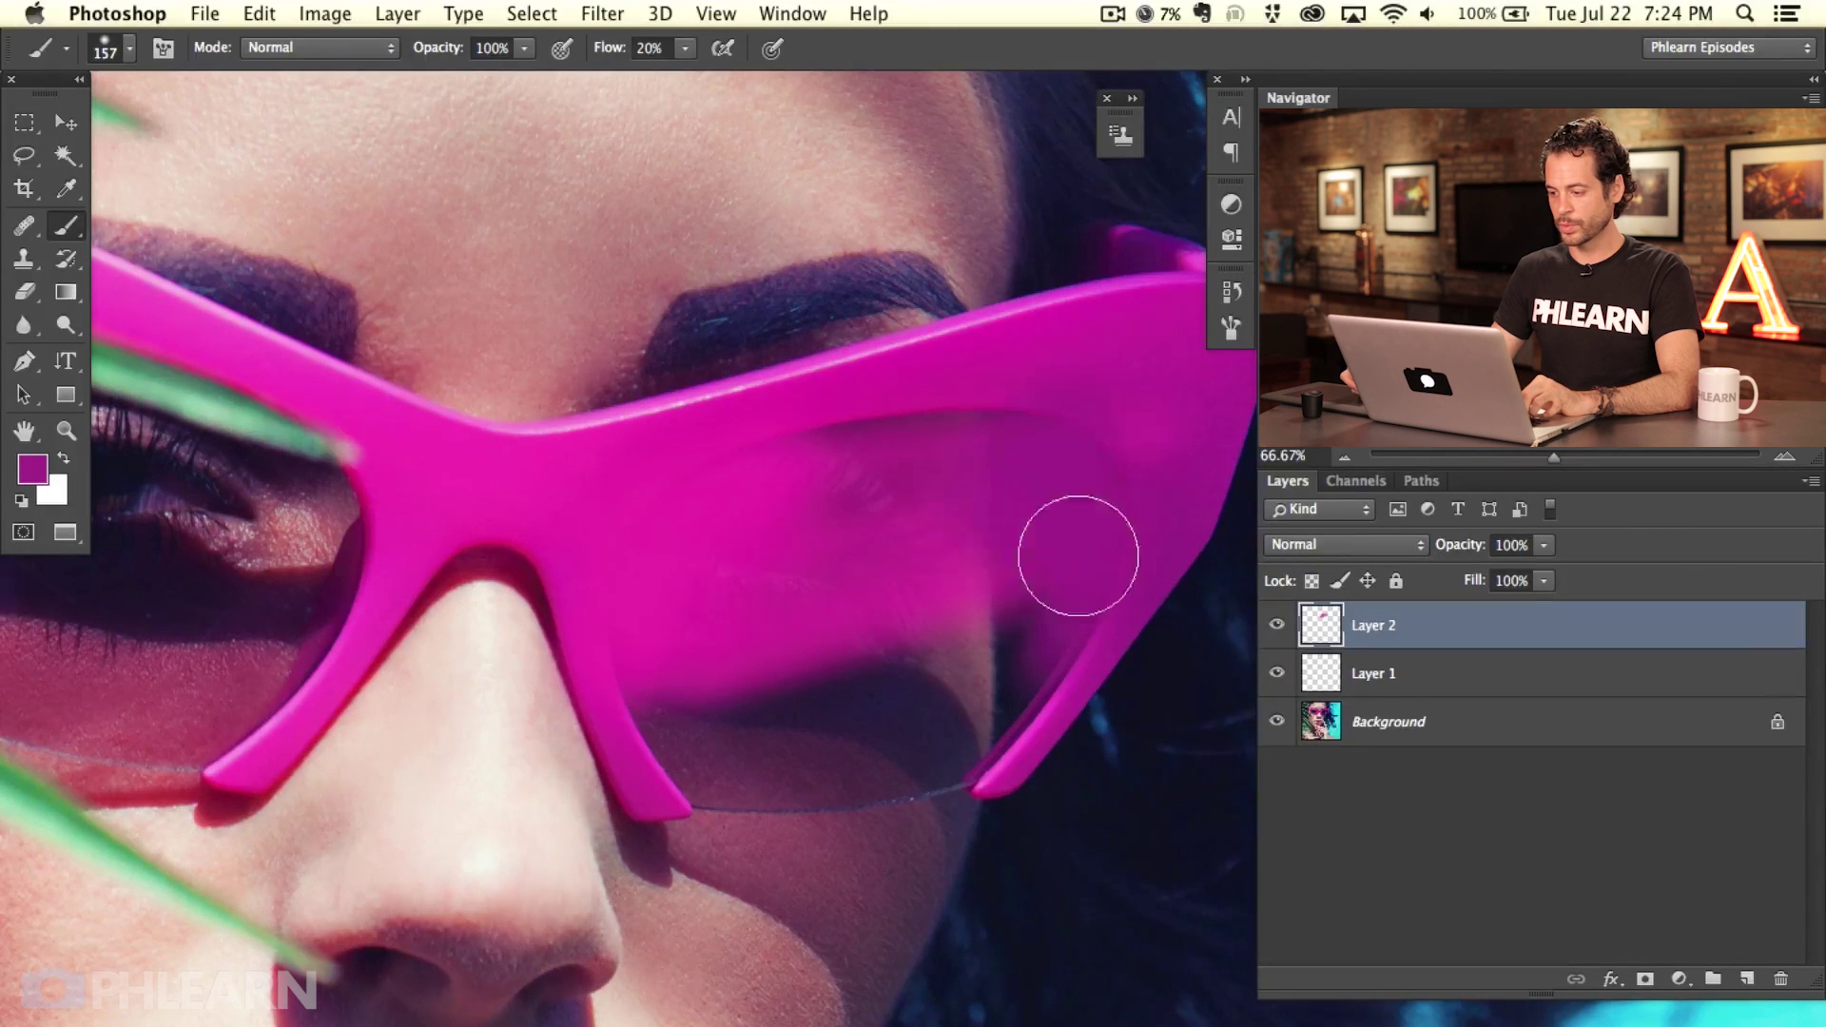
Step: Blend the painted upper lens into the frame using resampled magenta shades and a brush enlarged to 216 px
left_click(833, 380, "alt")
mouse_move(833, 380)
left_mouse_down()
mouse_move(749, 439)
mouse_move(746, 456)
mouse_move(799, 469)
left_mouse_up()
left_click(963, 423, "alt")
key("bracketright")
key("bracketright")
left_click(1093, 448, "alt")
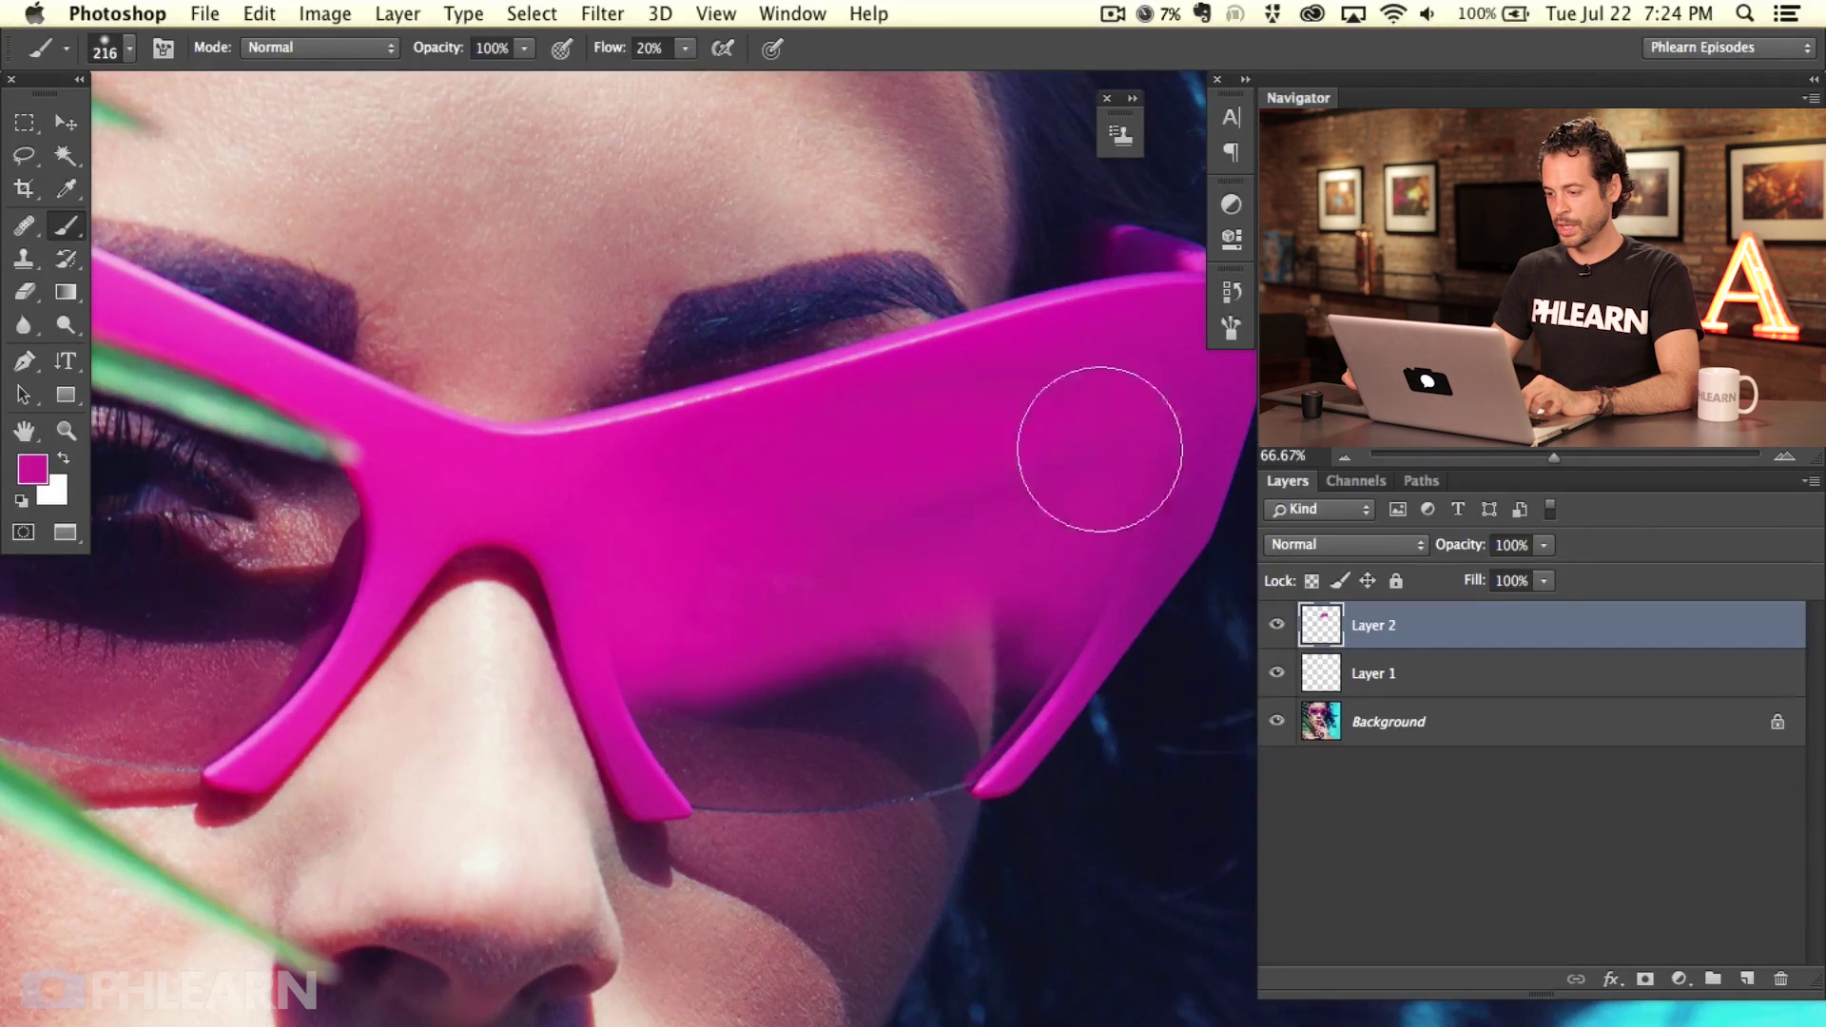
Step: Paint a straight lower edge on the right-hand lens with a 64 px brush and fill its remainder at 140 px
mouse_move(929, 665)
left_mouse_down()
mouse_move(1040, 653)
mouse_move(921, 734)
mouse_move(836, 742)
left_mouse_up()
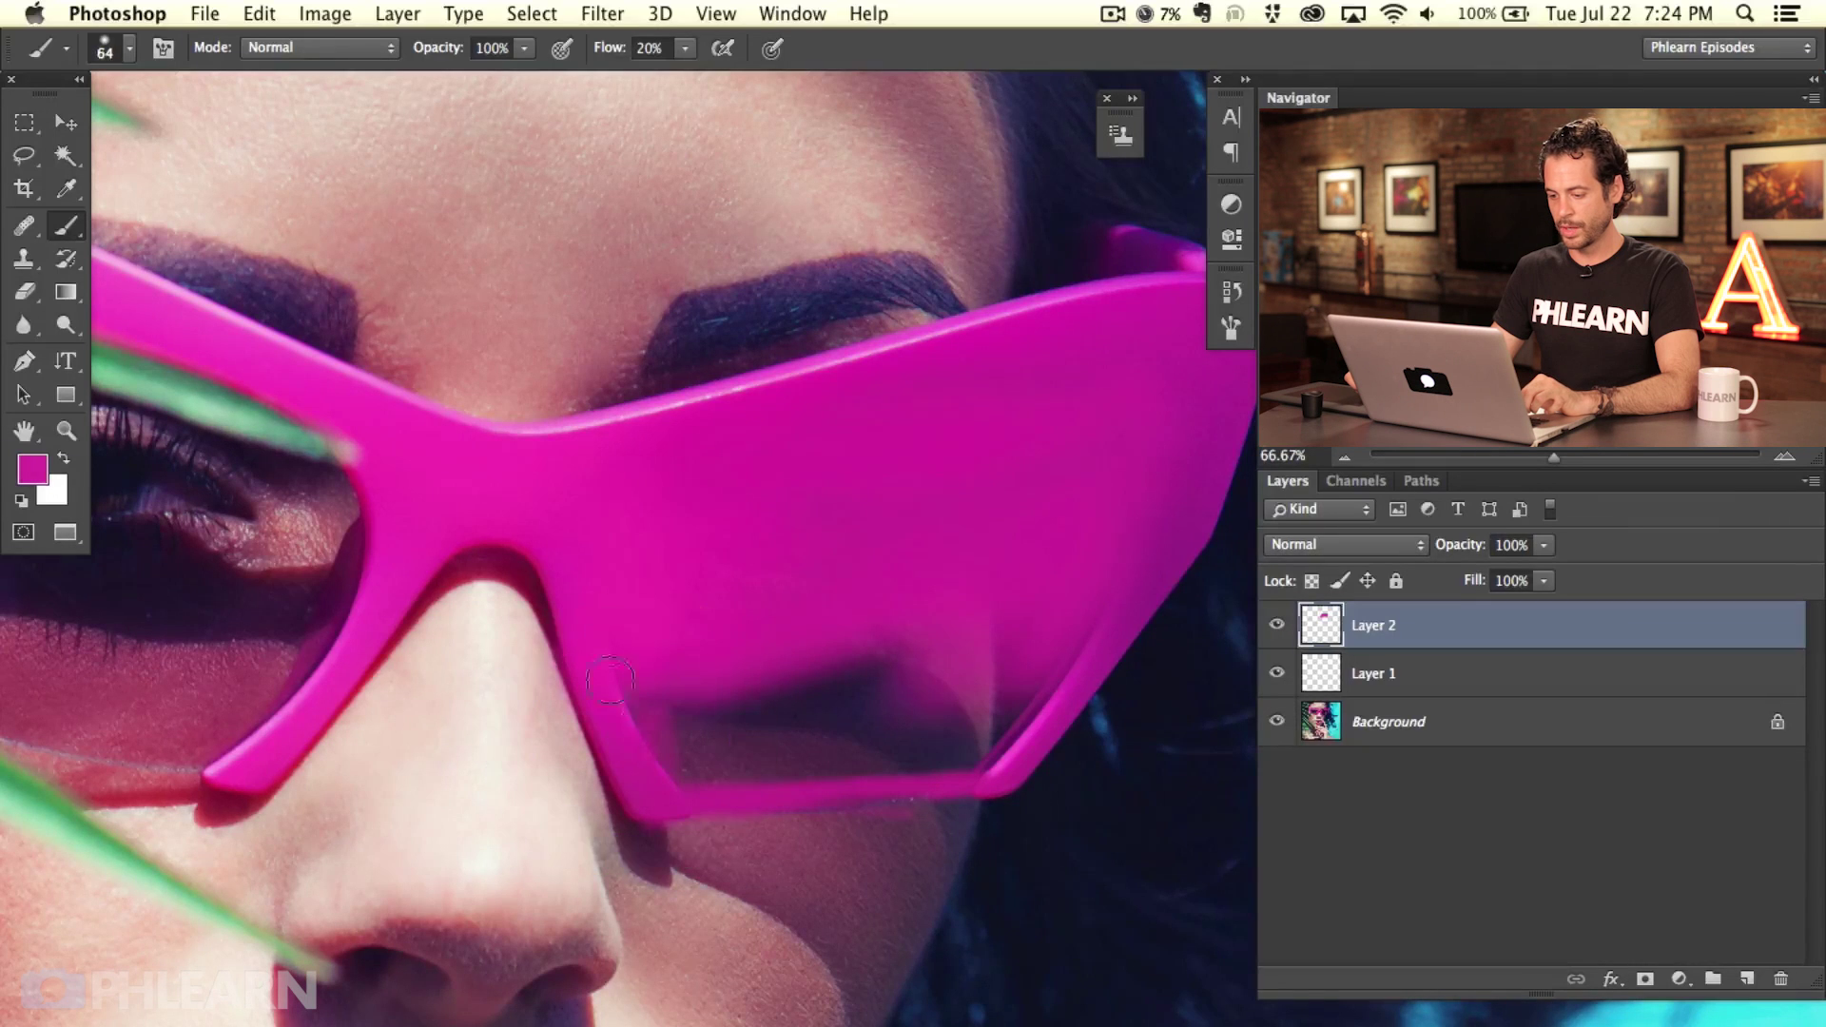
mouse_move(671, 748)
left_mouse_down()
mouse_move(736, 701)
mouse_move(826, 688)
left_mouse_up()
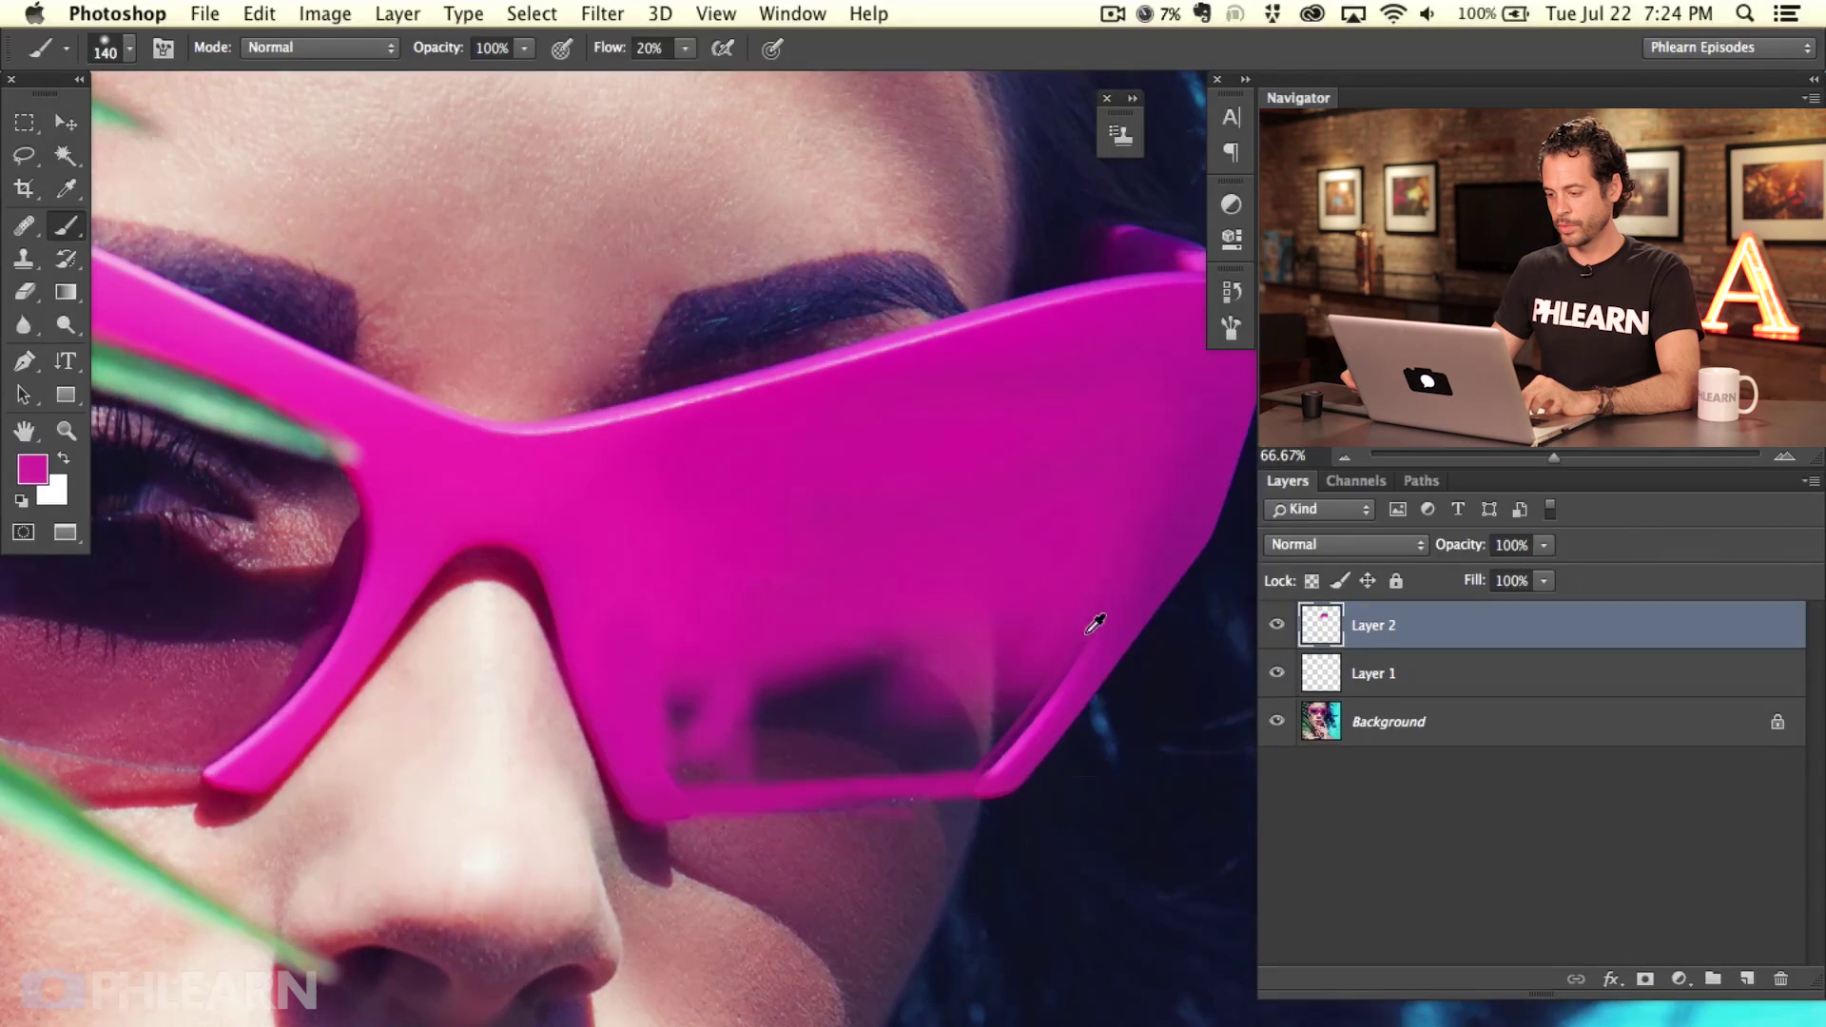
mouse_move(1122, 559)
left_mouse_down()
mouse_move(970, 631)
mouse_move(885, 644)
mouse_move(852, 705)
mouse_move(935, 730)
mouse_move(701, 762)
mouse_move(672, 653)
mouse_move(669, 713)
mouse_move(871, 658)
mouse_move(1007, 714)
mouse_move(957, 742)
mouse_move(1081, 673)
mouse_move(985, 769)
left_mouse_up()
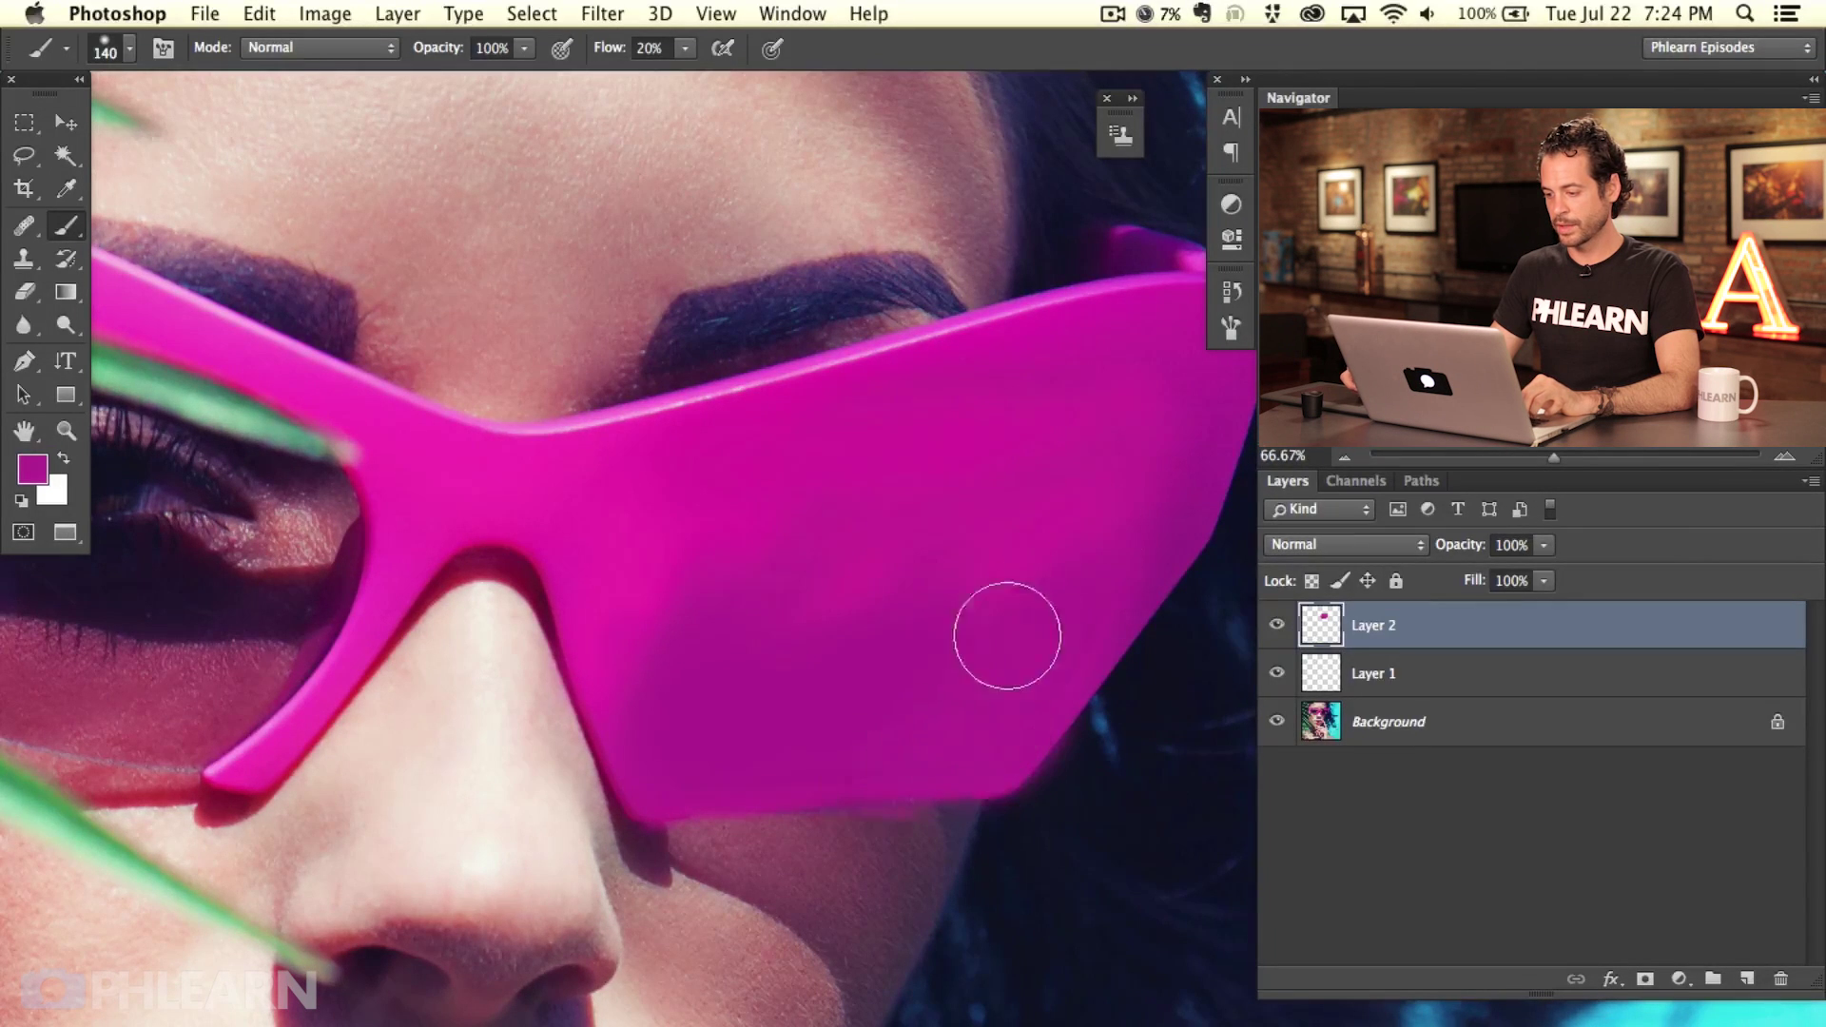
Step: Smooth the shading across the painted lens with a 341 px brush, resampling magenta tones from the surrounding frame
left_click(1073, 672, "alt")
left_click_drag(640, 632, 723, 632)
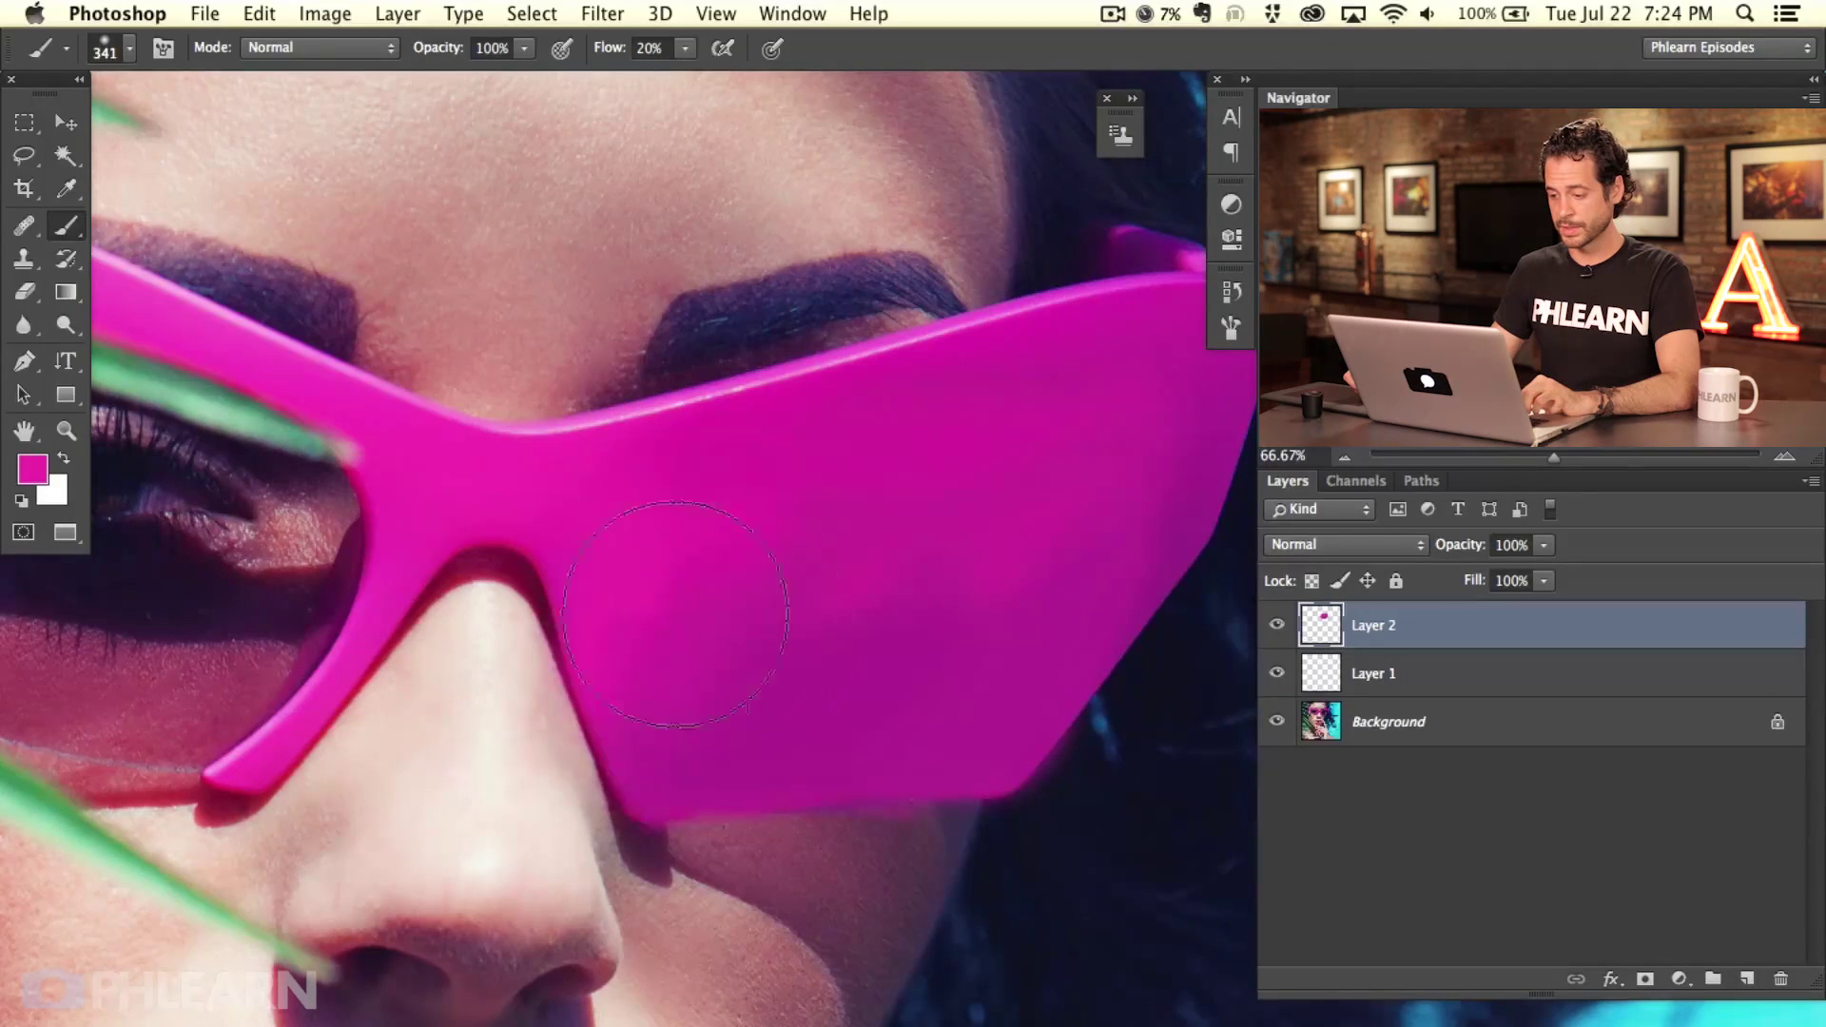
left_click(1013, 663, "alt")
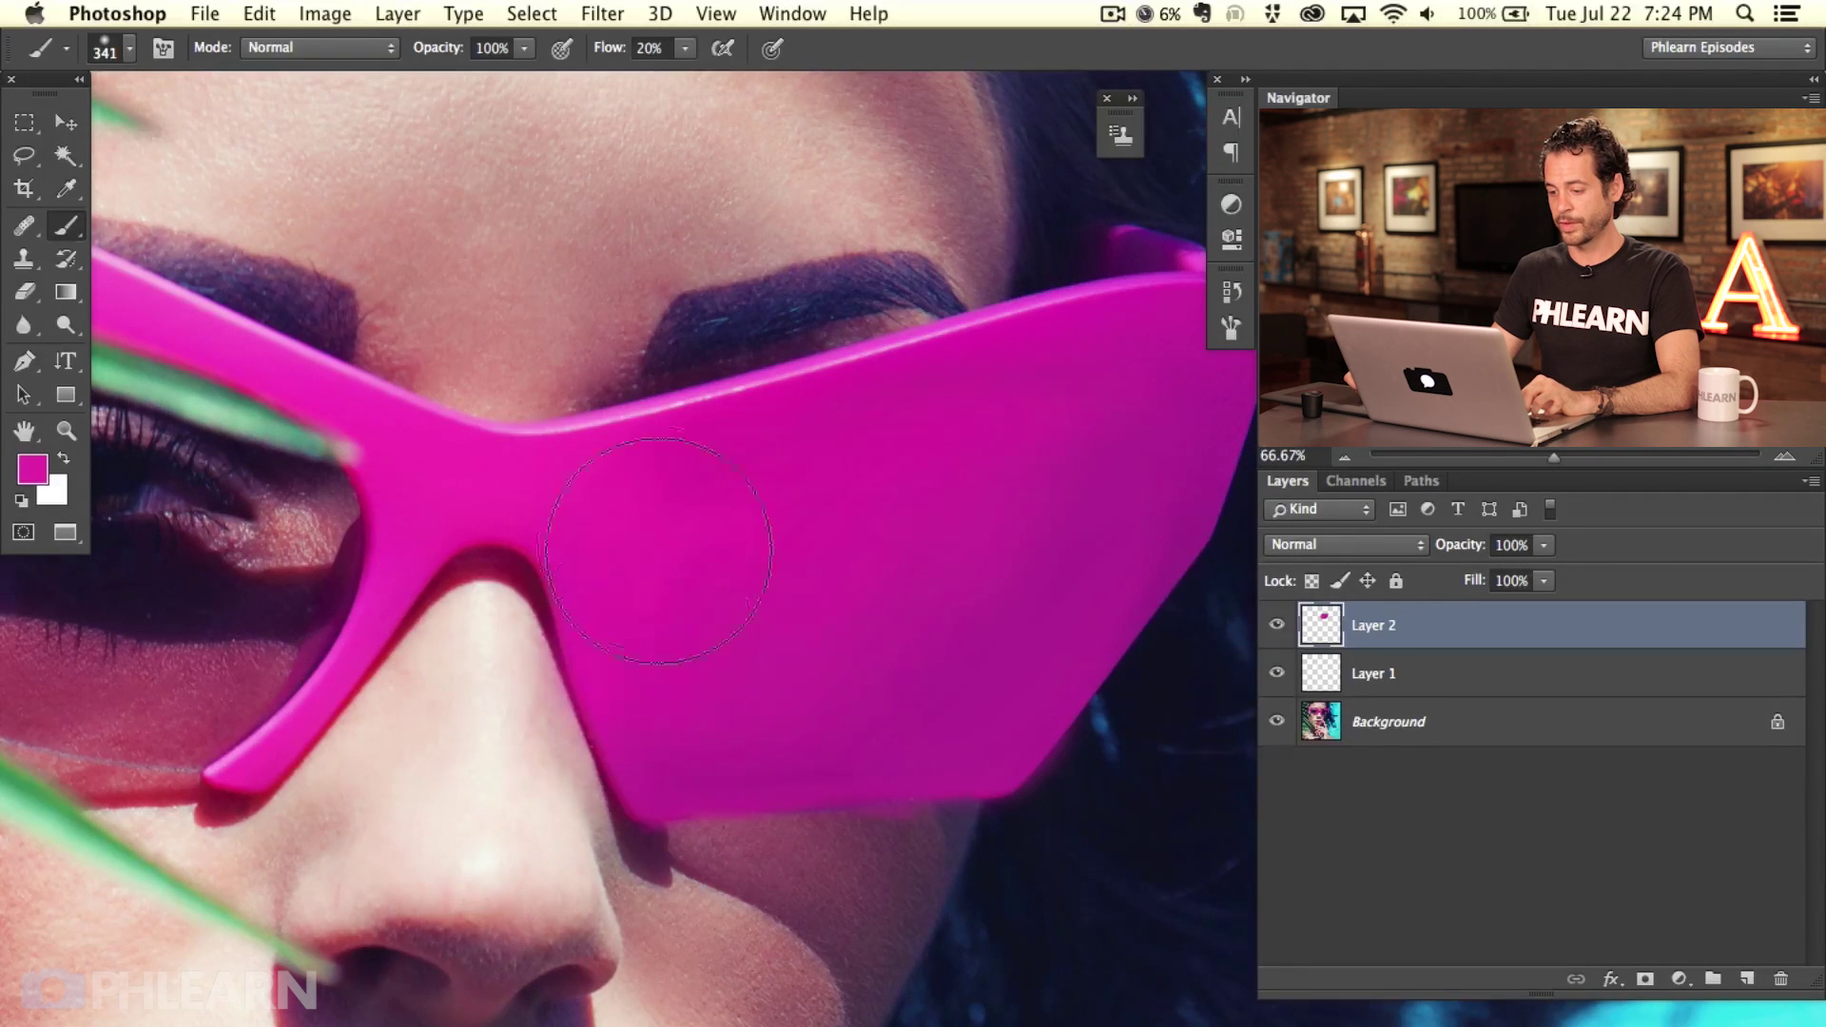
left_click(1121, 359, "alt")
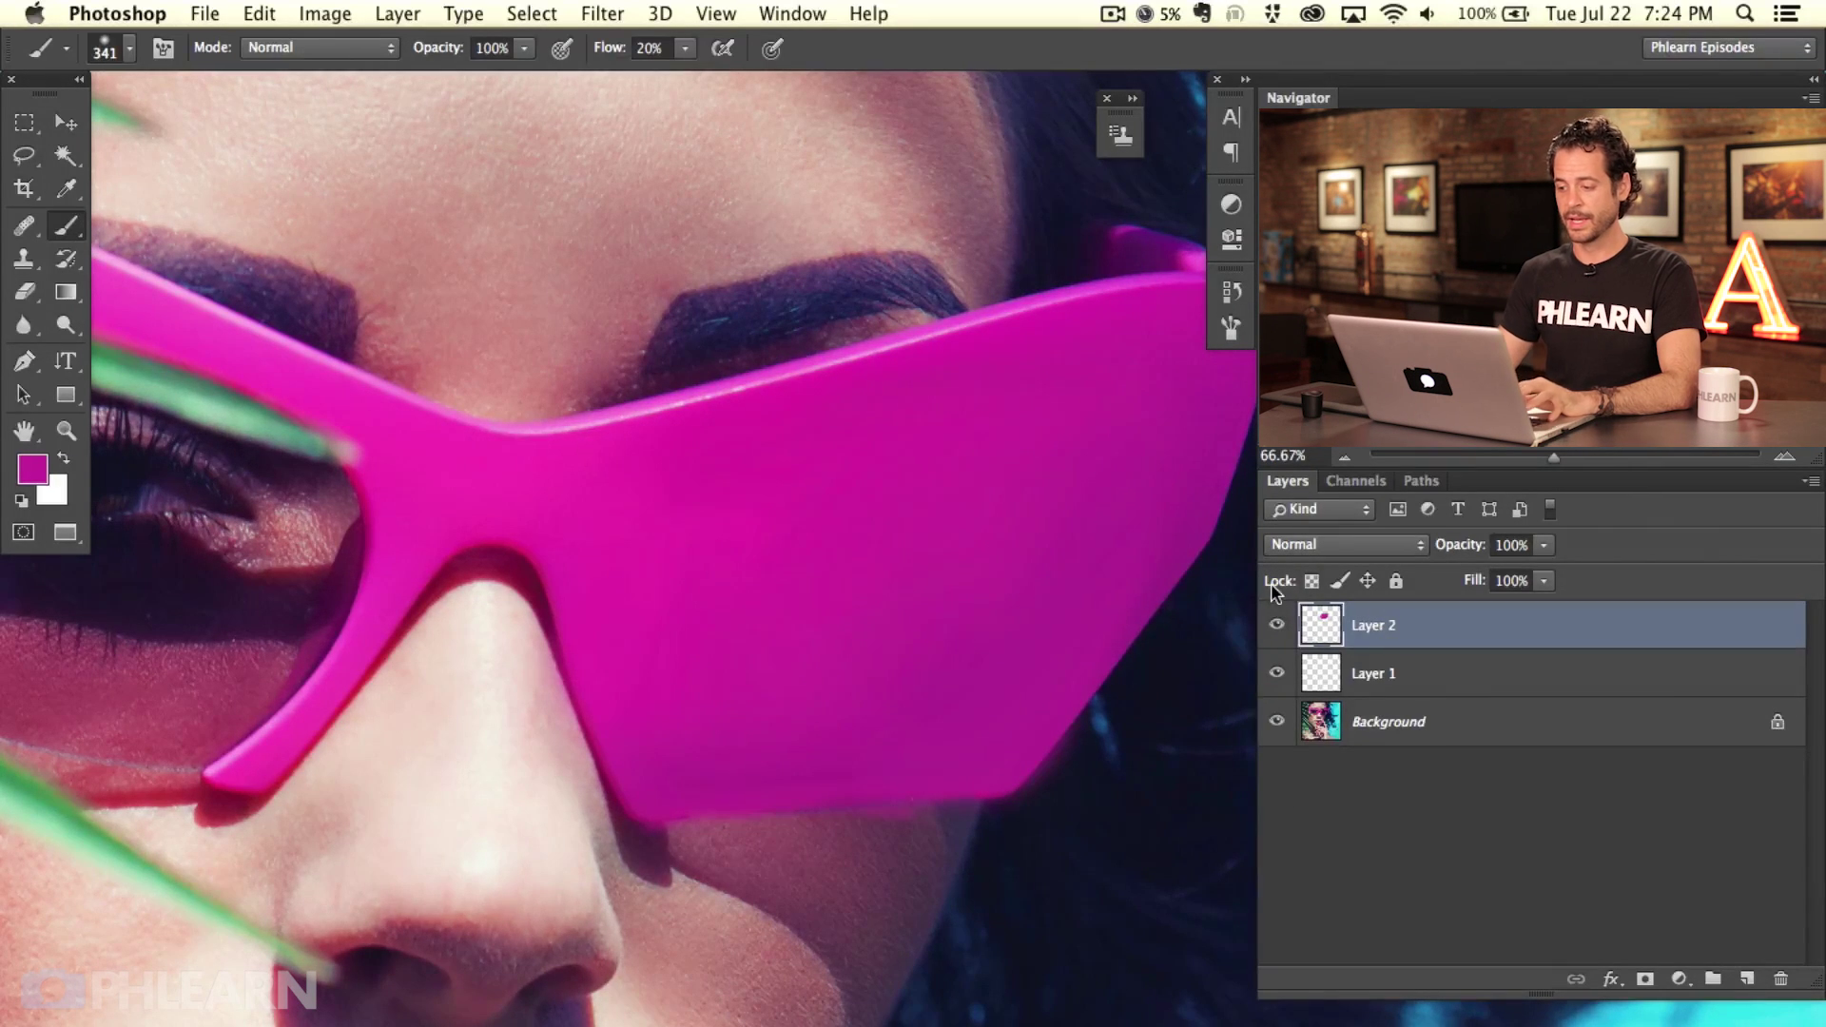
Step: Delete Layer 2 with the painted-over lens
mouse_move(808, 928)
left_mouse_down()
mouse_move(978, 836)
mouse_move(929, 897)
left_mouse_up()
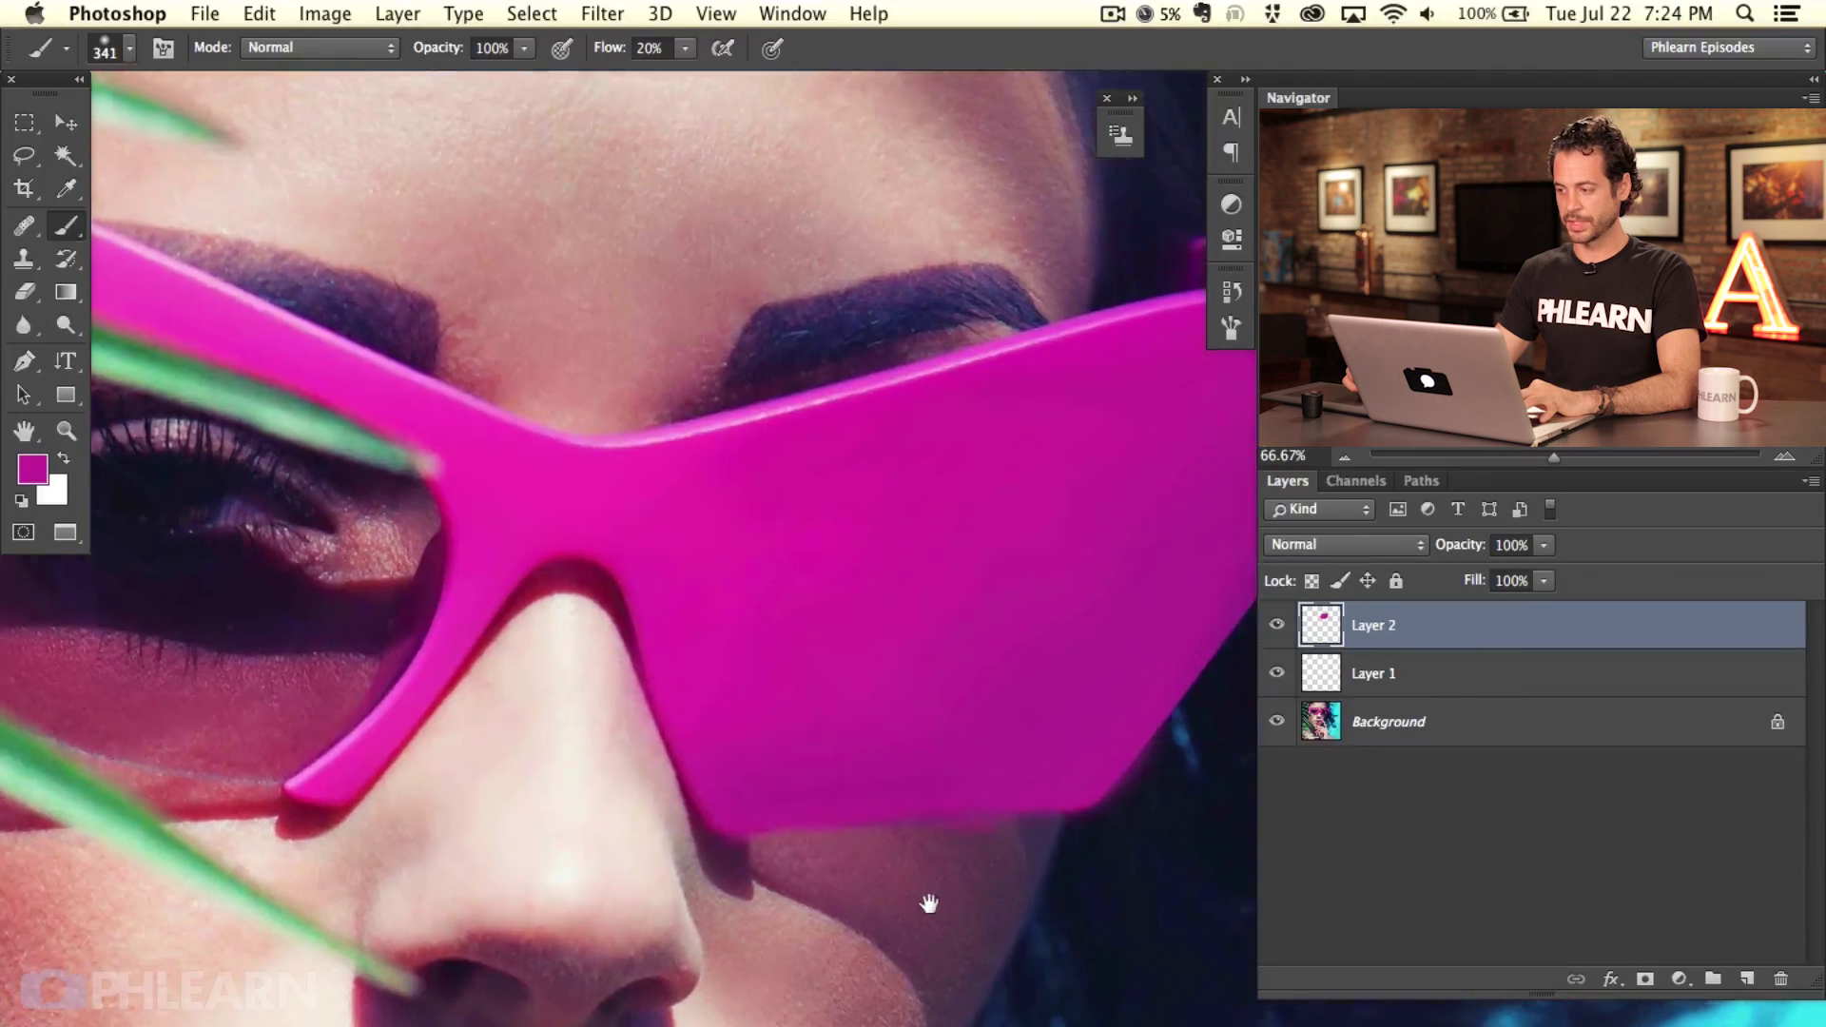
key("Delete")
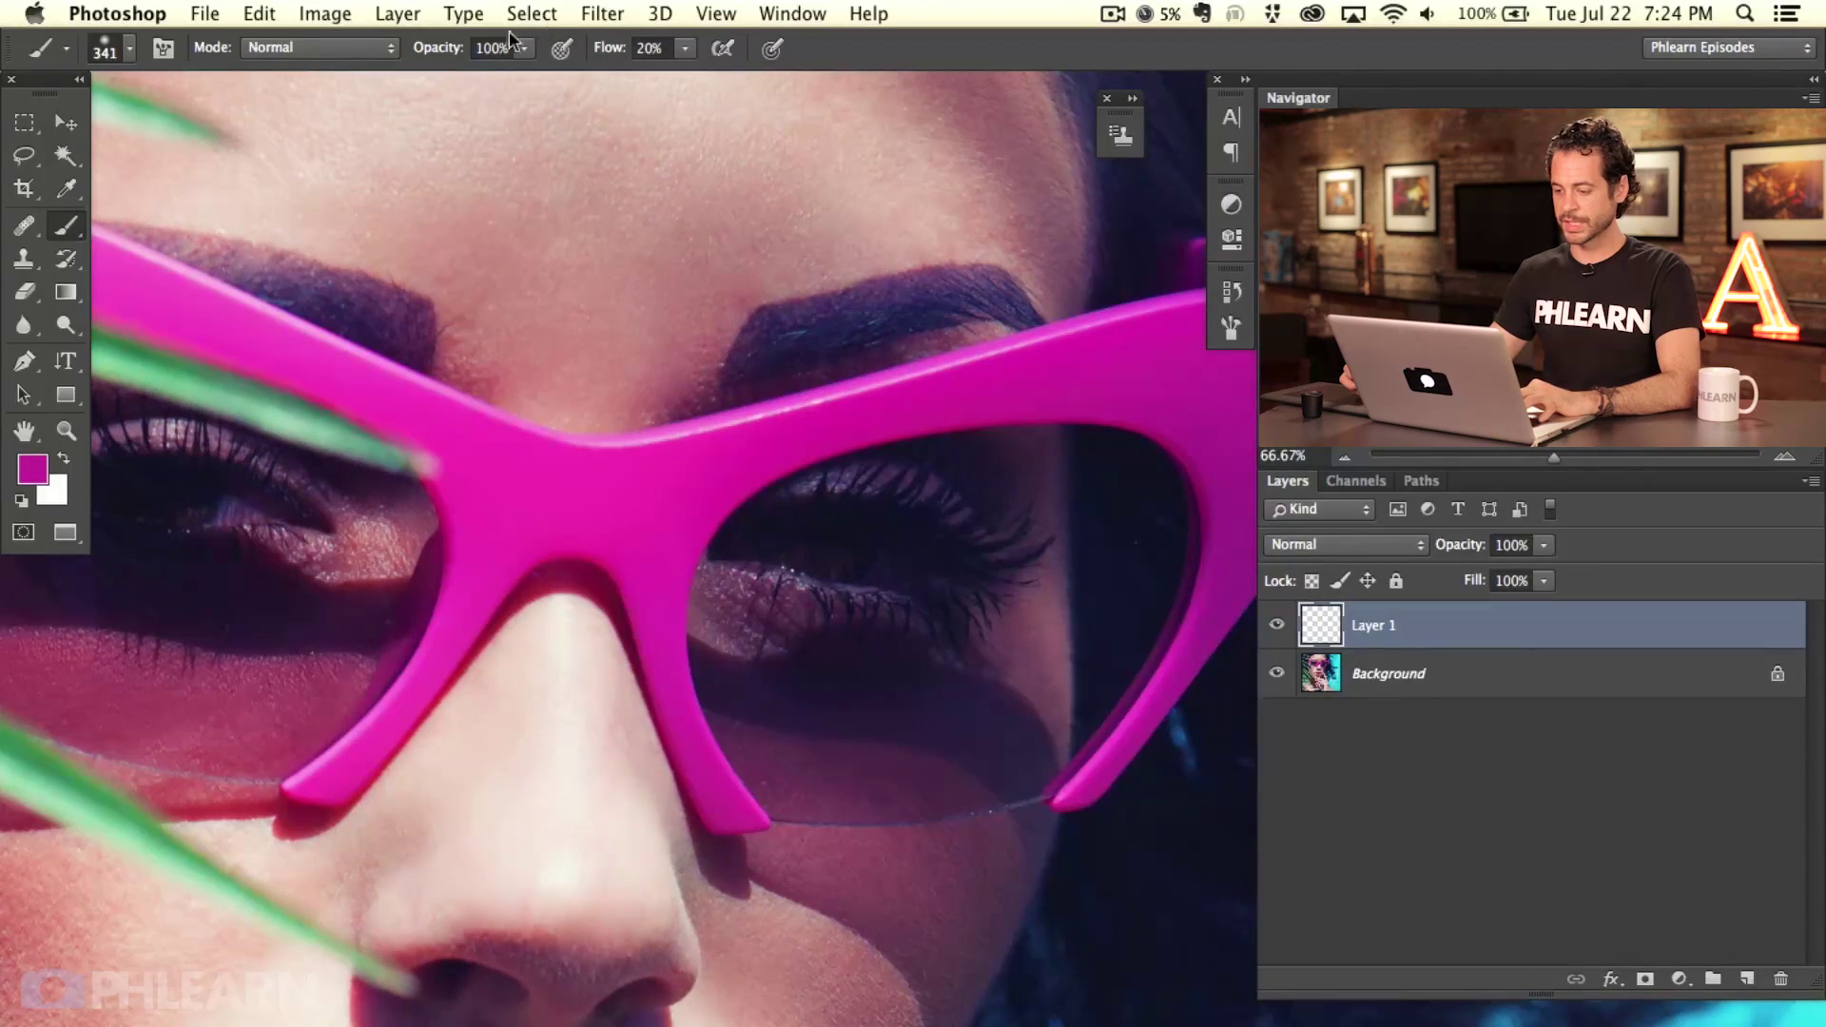
mouse_move(457, 599)
left_mouse_down()
mouse_move(608, 701)
mouse_move(669, 693)
left_mouse_up()
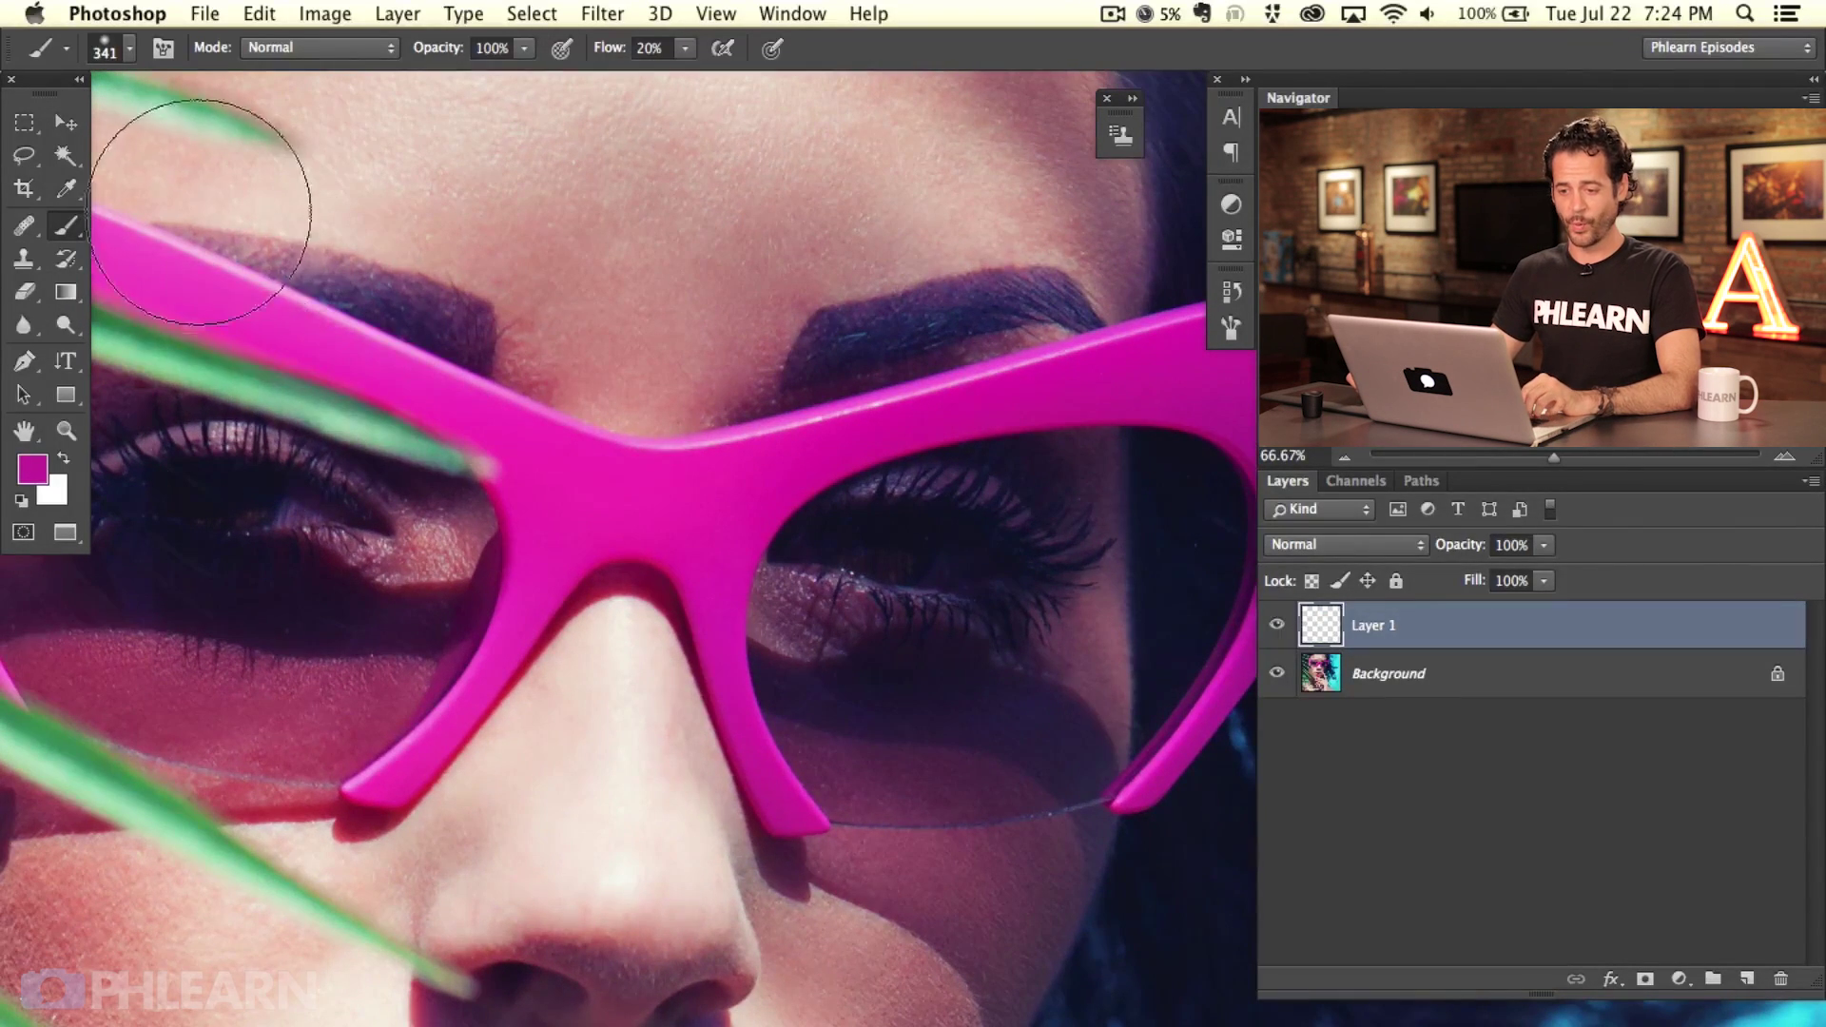
left_click_drag(173, 285, 130, 286)
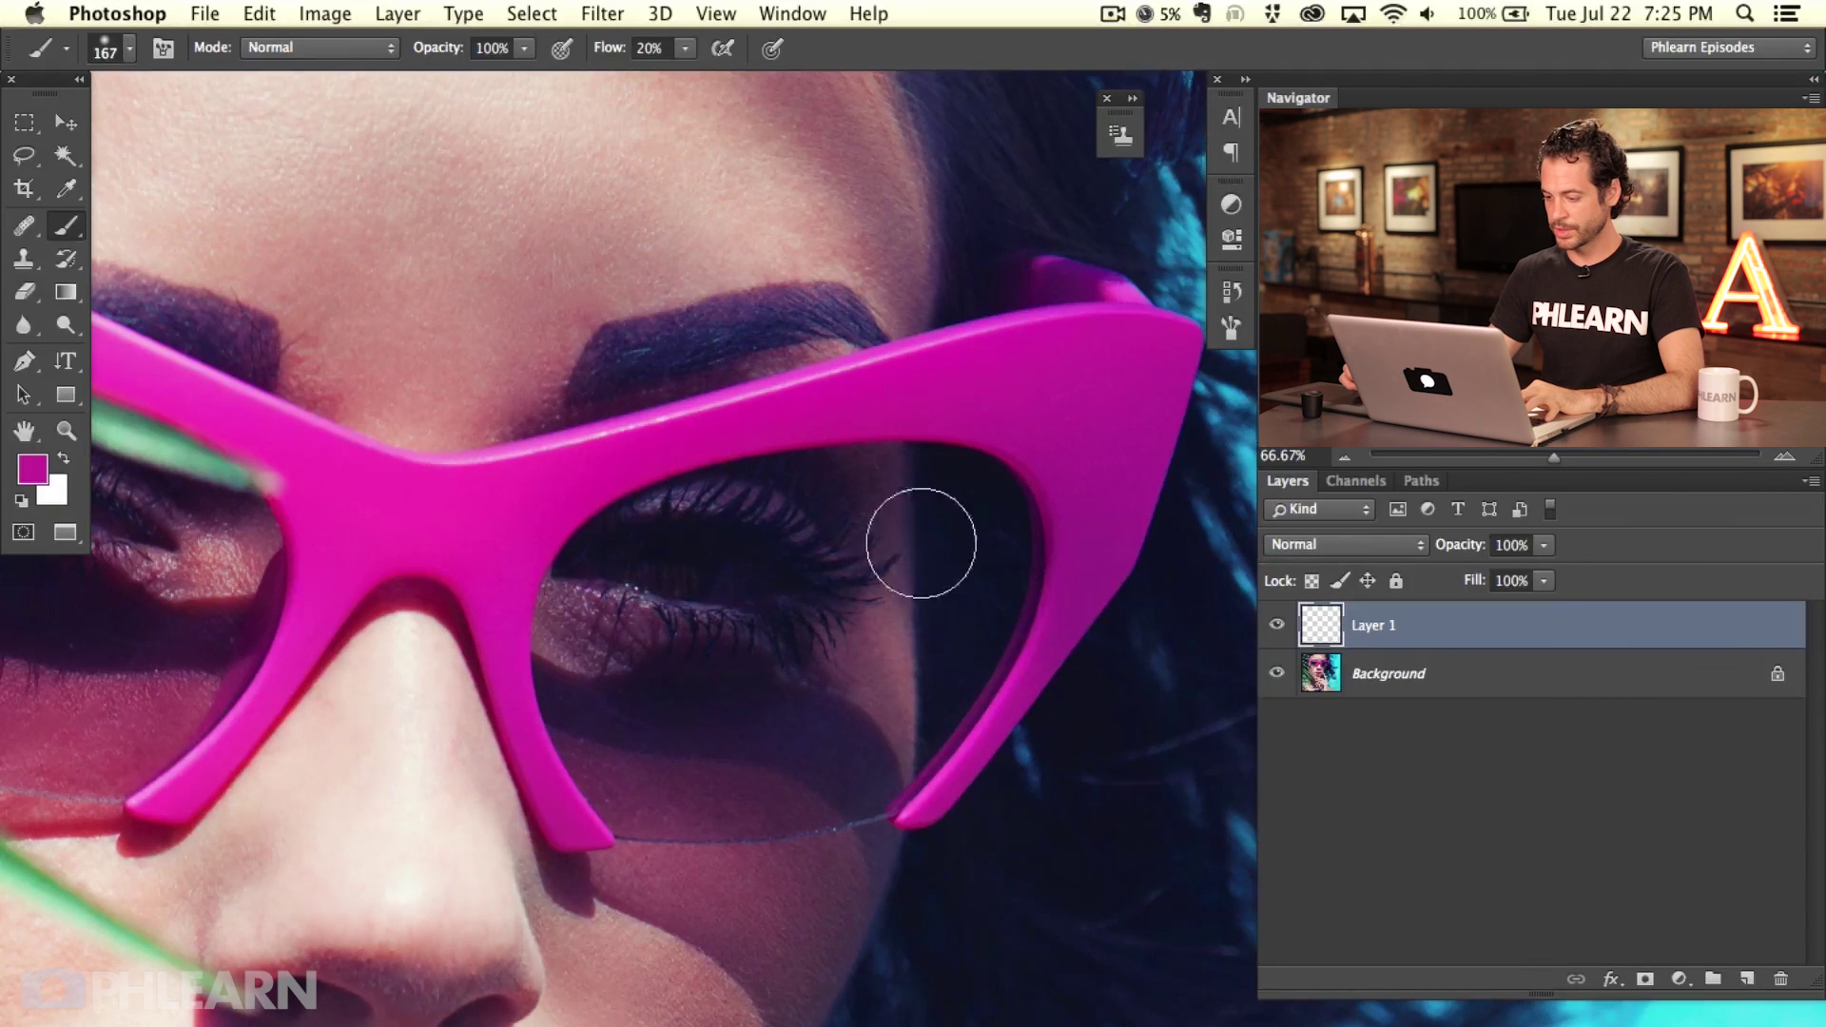
Step: Add a Hue/Saturation adjustment layer above Layer 1
left_click(1678, 979)
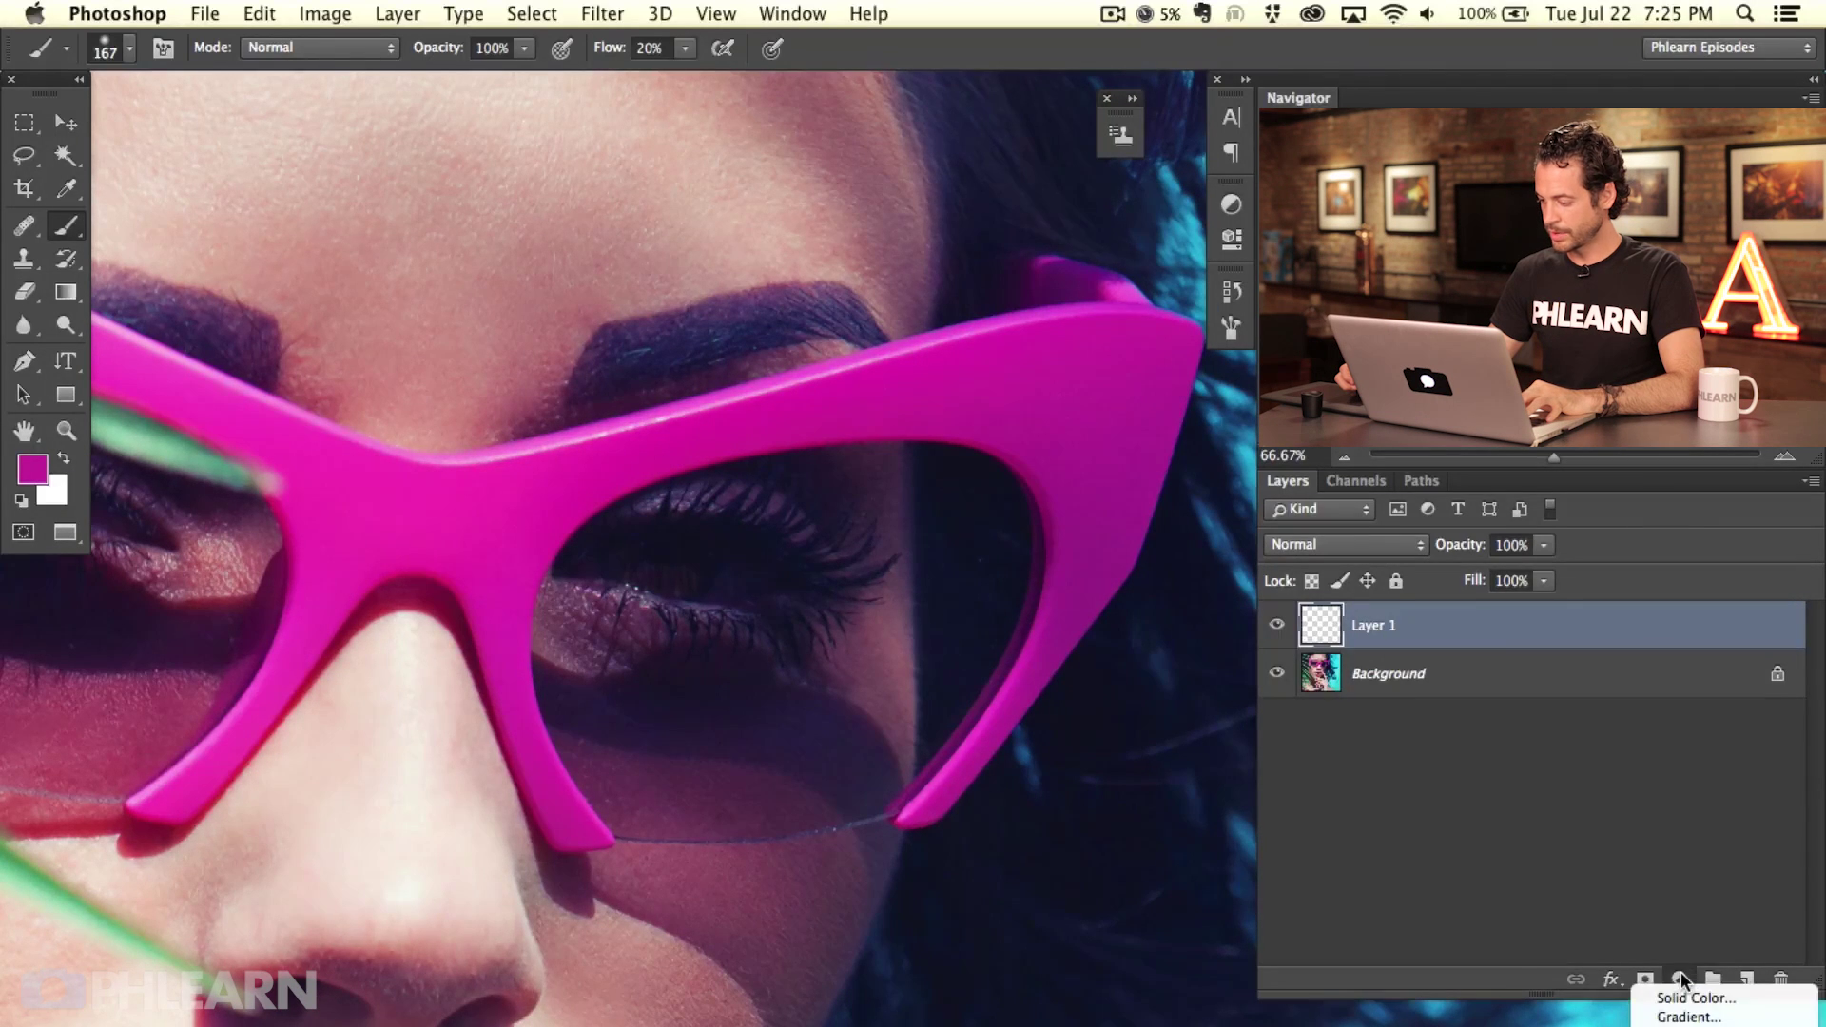
left_click(1688, 964)
left_click(1681, 981)
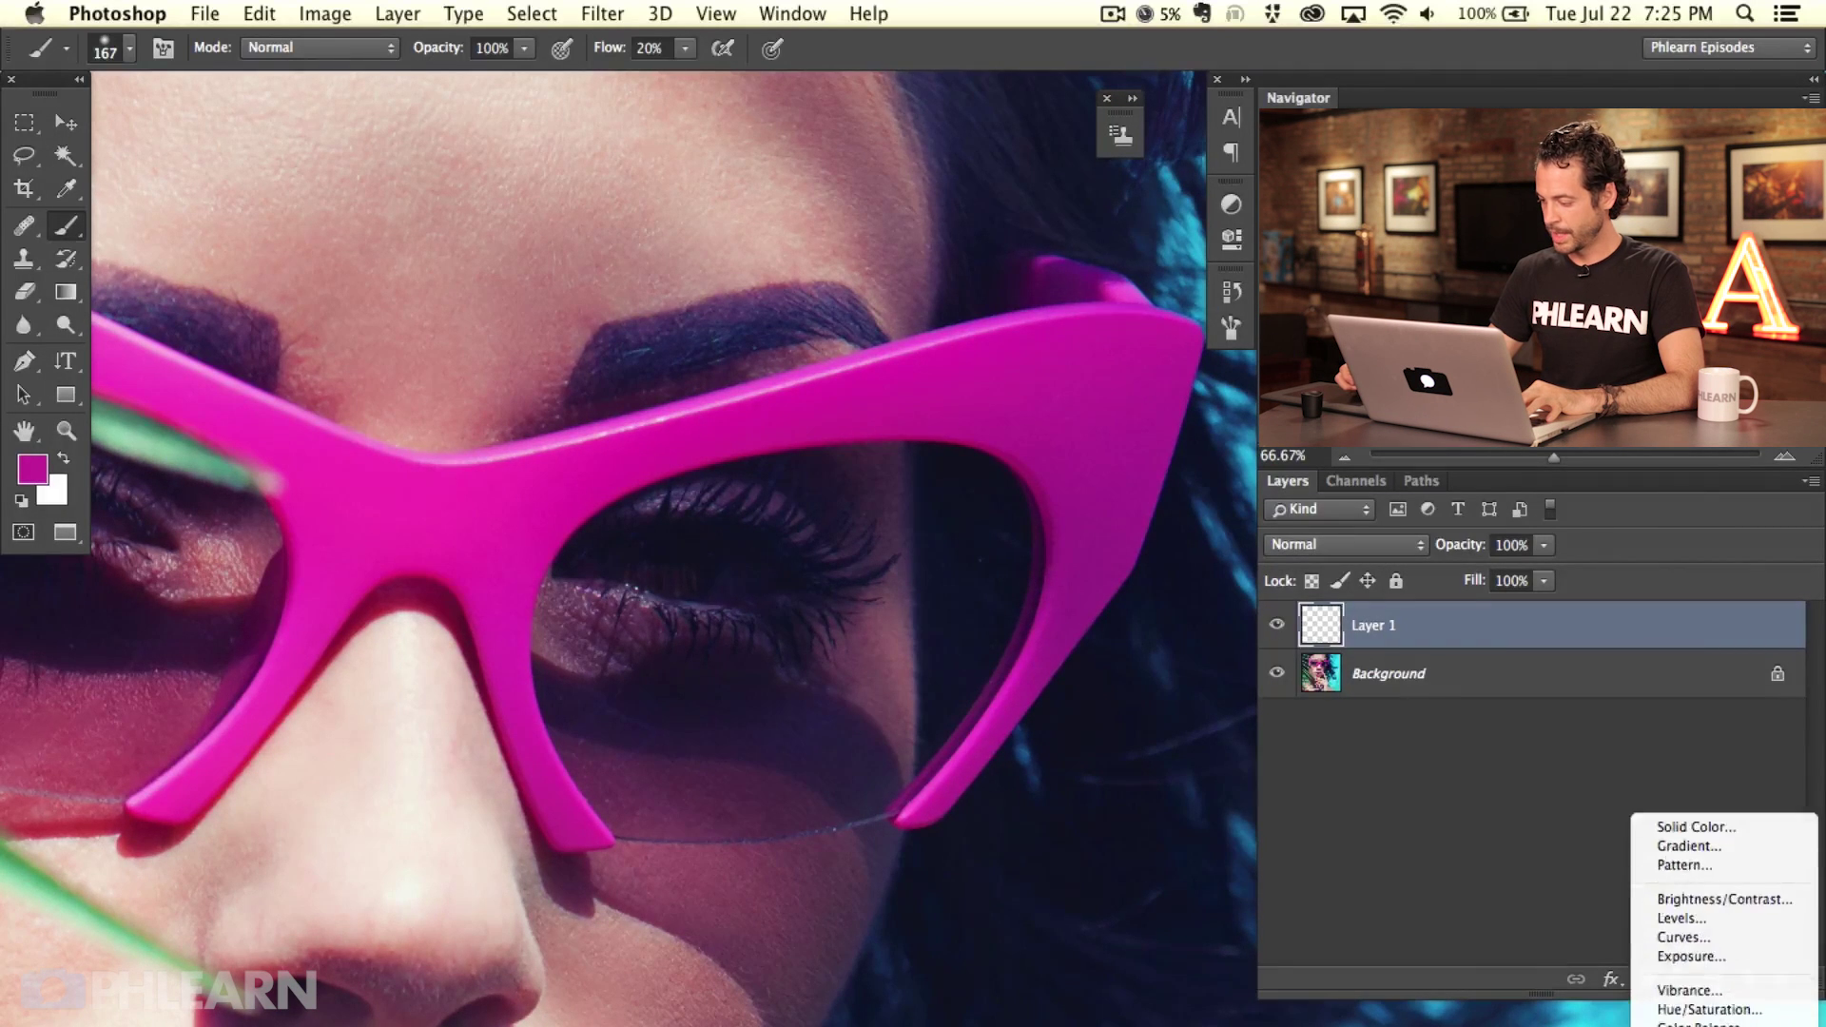
left_click(1703, 1010)
left_click_drag(853, 706, 412, 665)
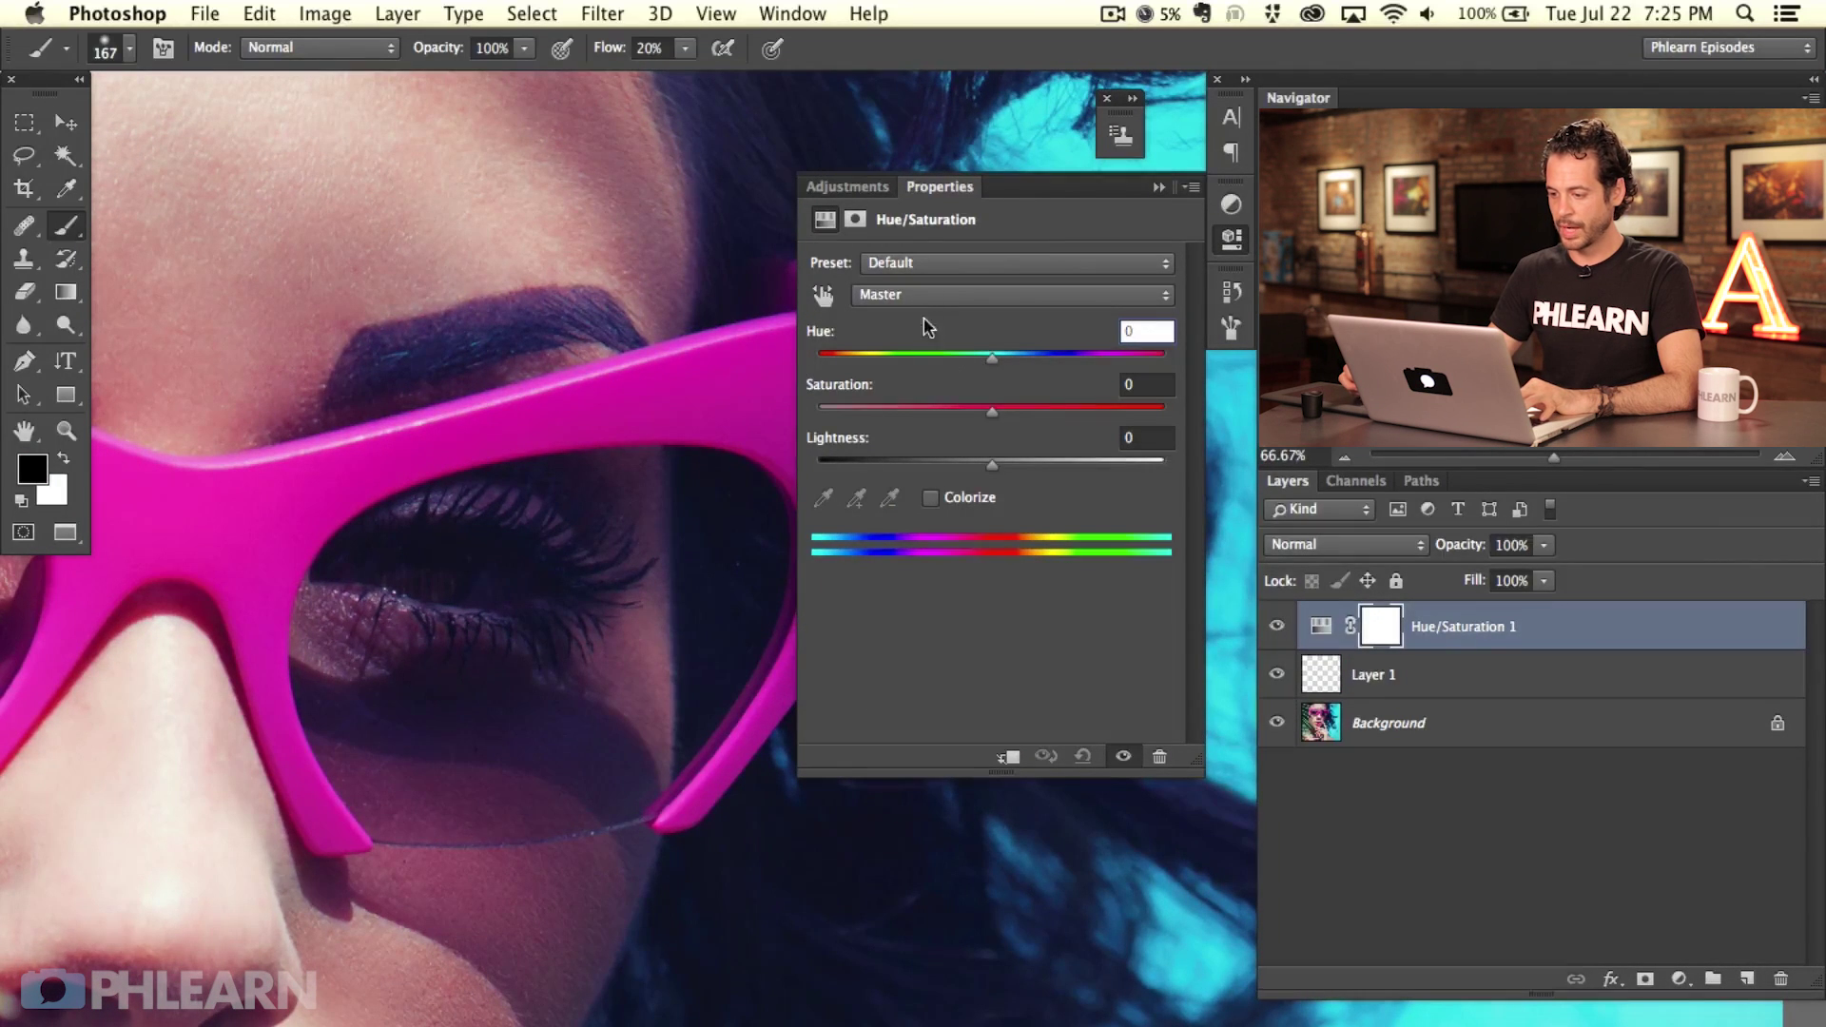
Step: Try a Master Hue shift of -76 on the whole image and undo it
left_click_drag(958, 357, 895, 362)
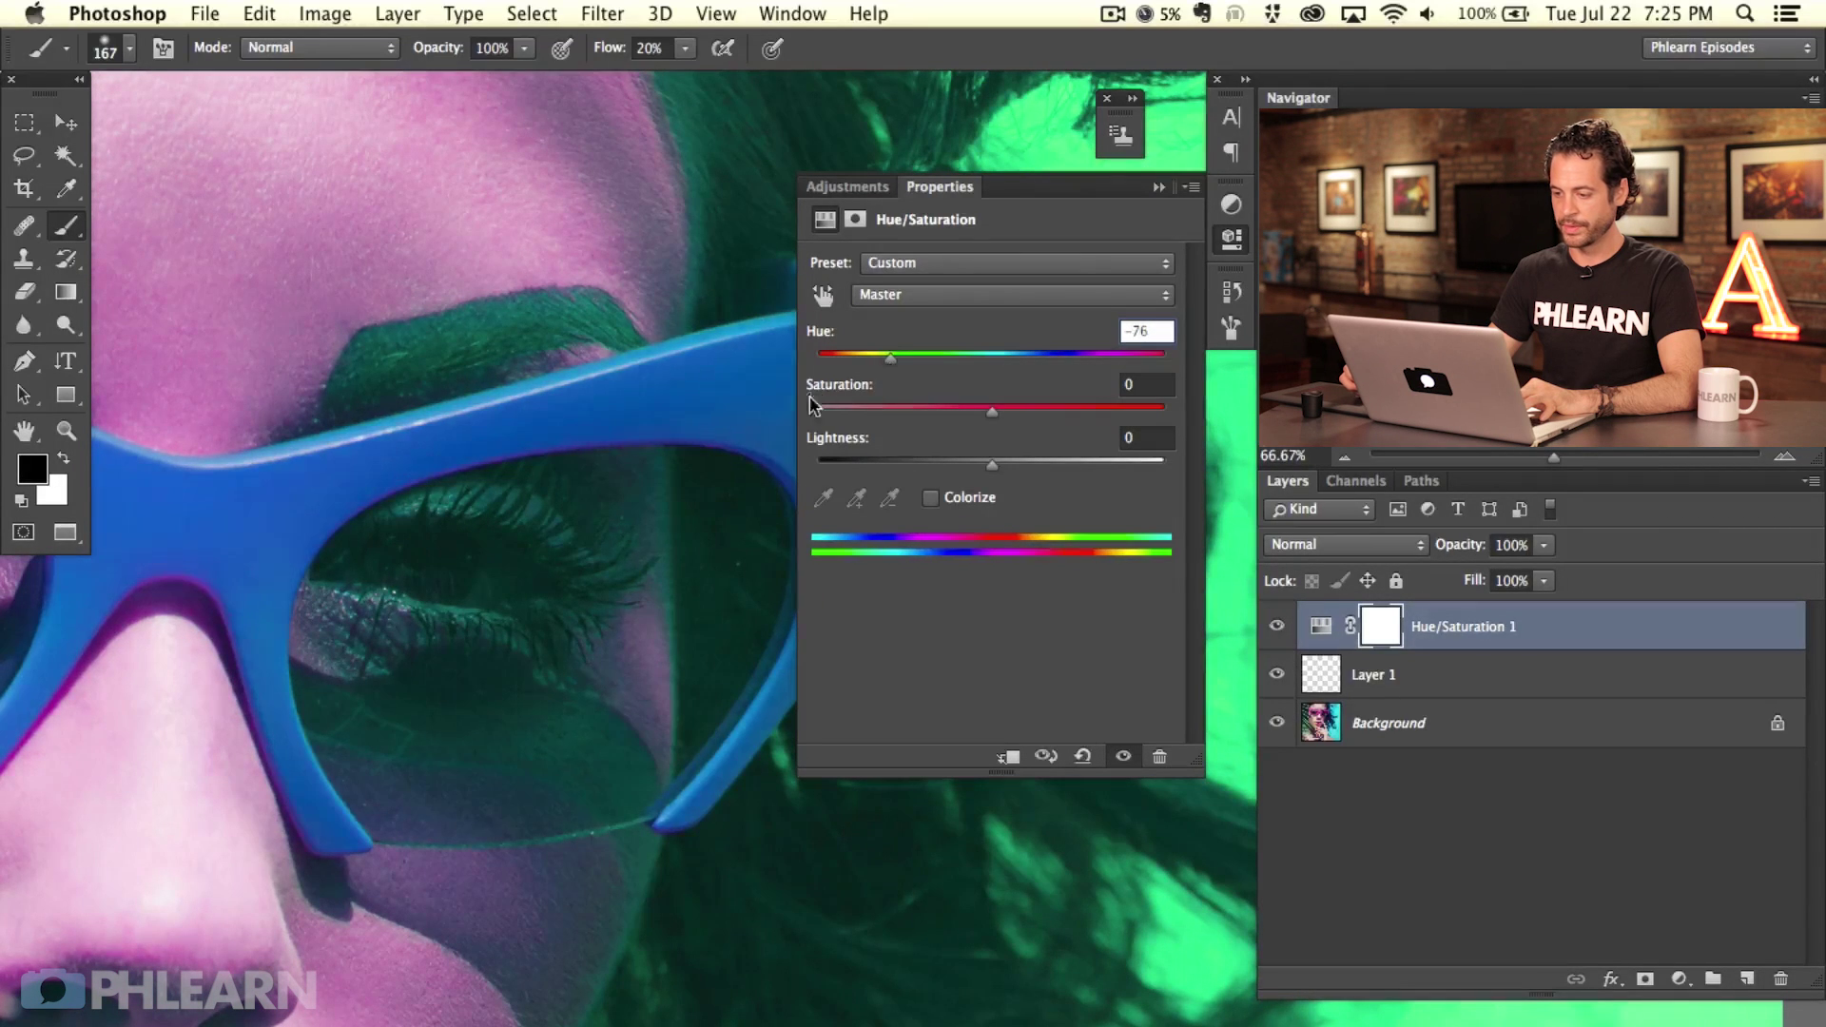
scroll(400, 549, "up", 2)
scroll(399, 548, "left", 3)
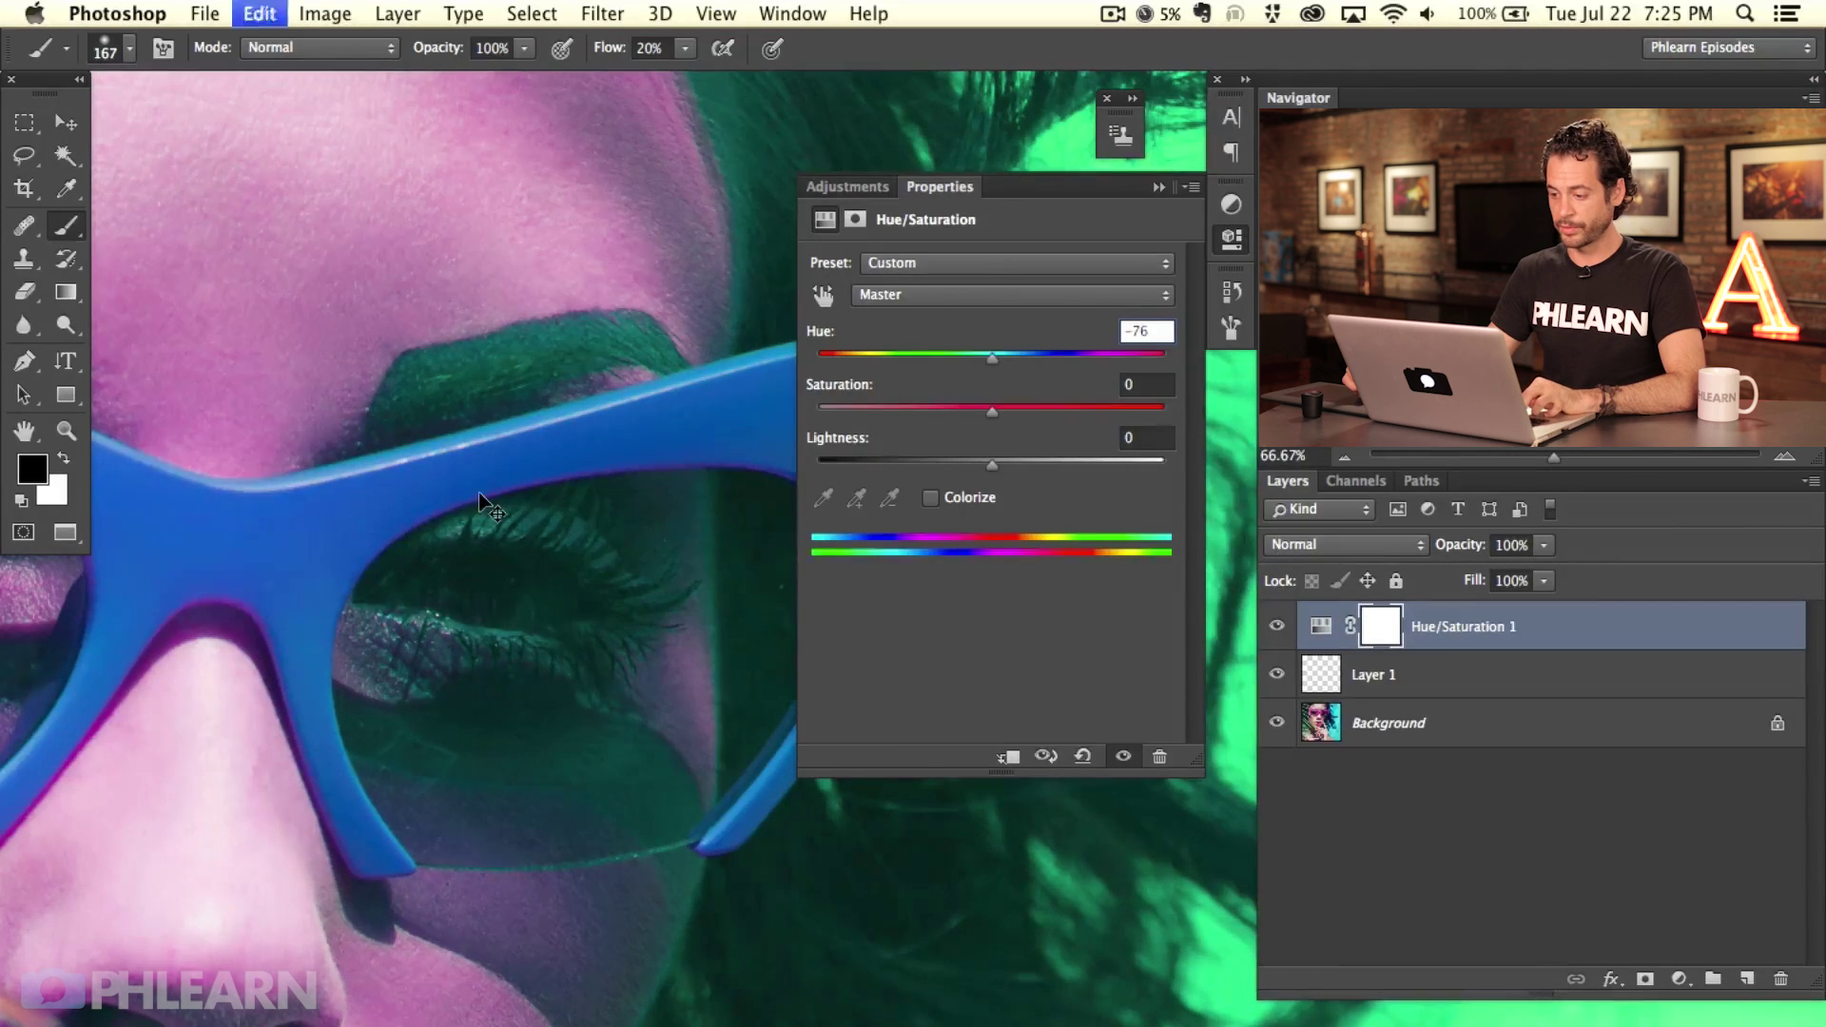
key("super+z")
Step: Target the Magentas range by sampling the glasses frame's color and set its Hue to +69
left_click(894, 294)
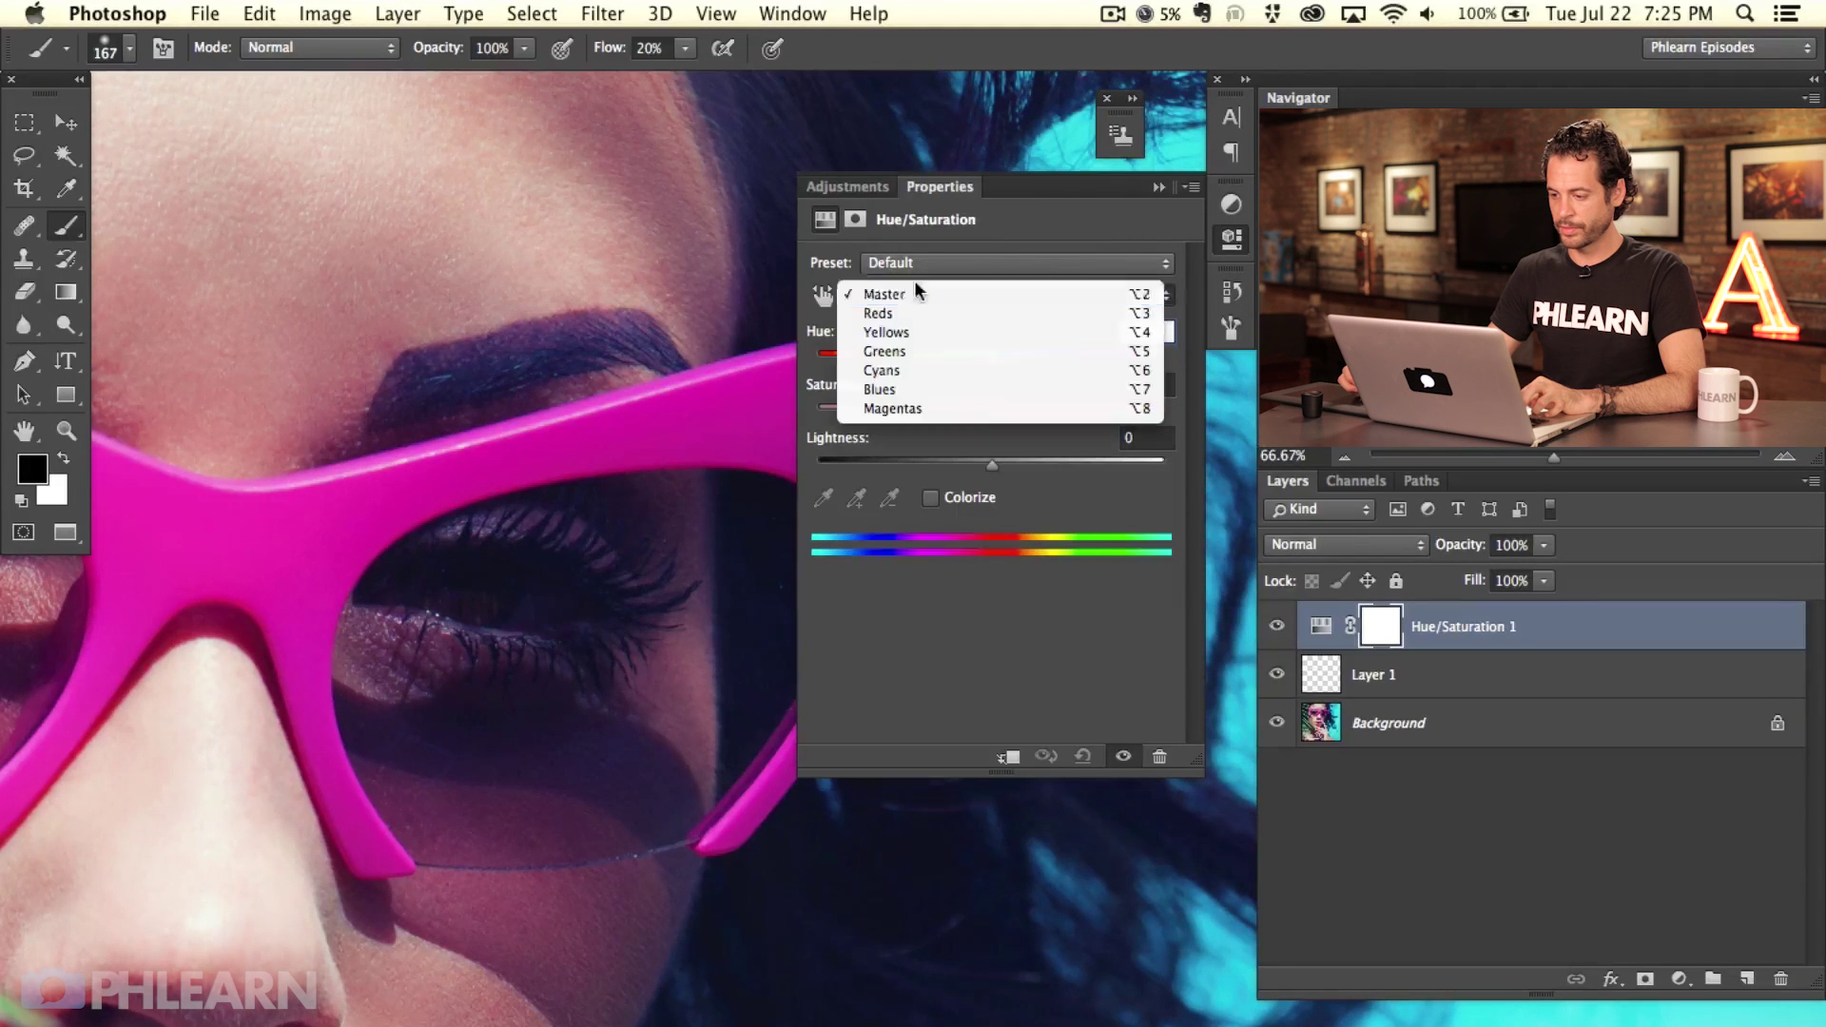
left_click(909, 310)
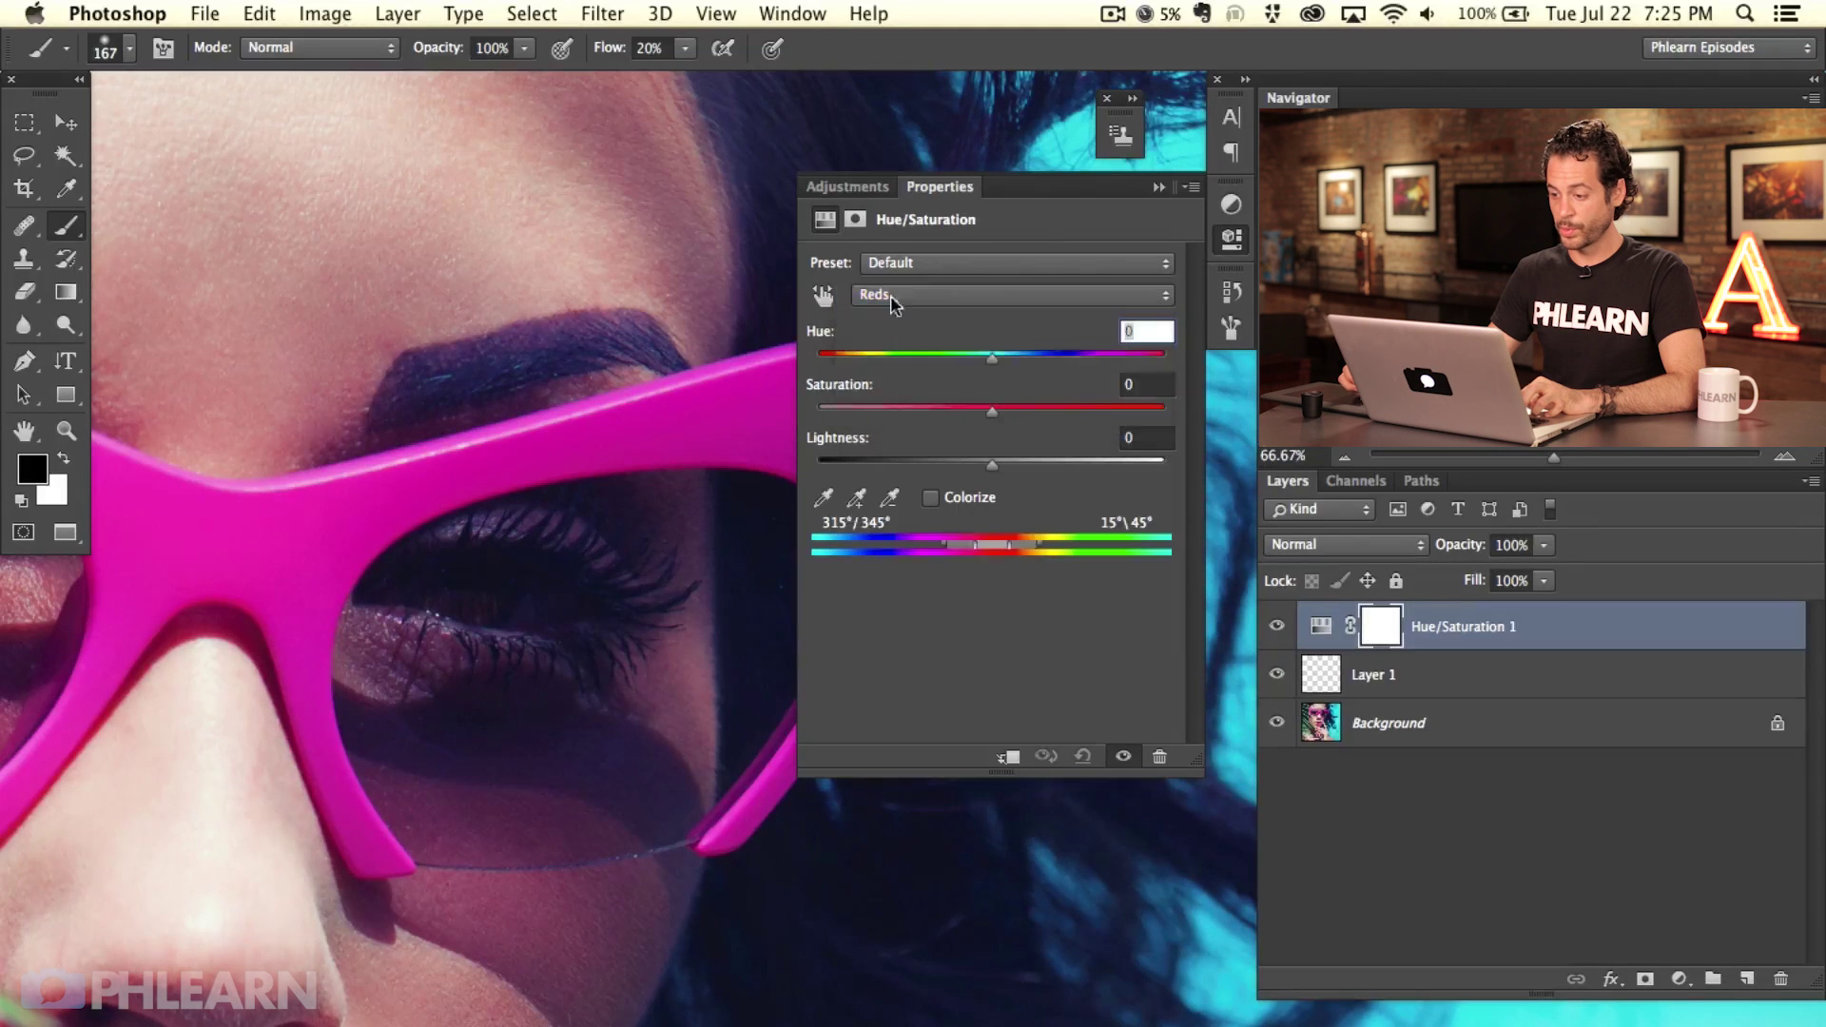
left_click(822, 500)
left_click(580, 438)
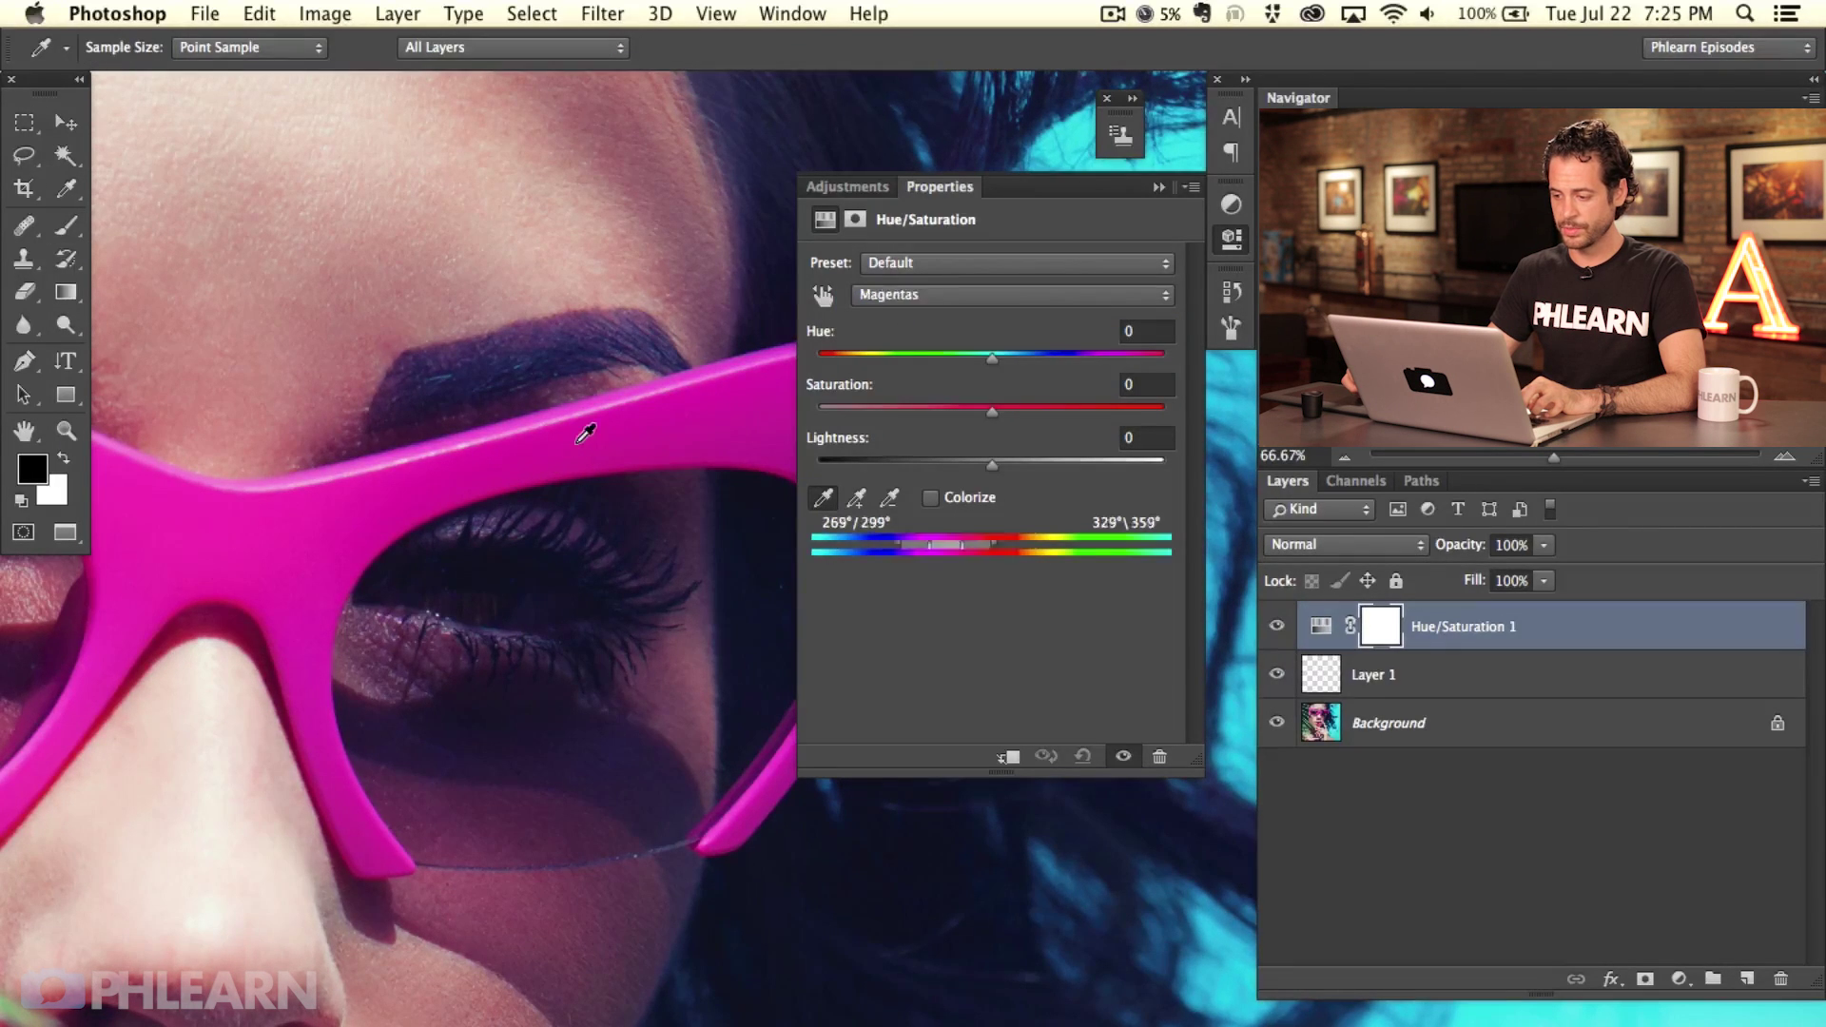
left_click(602, 433)
left_click_drag(956, 357, 1043, 360)
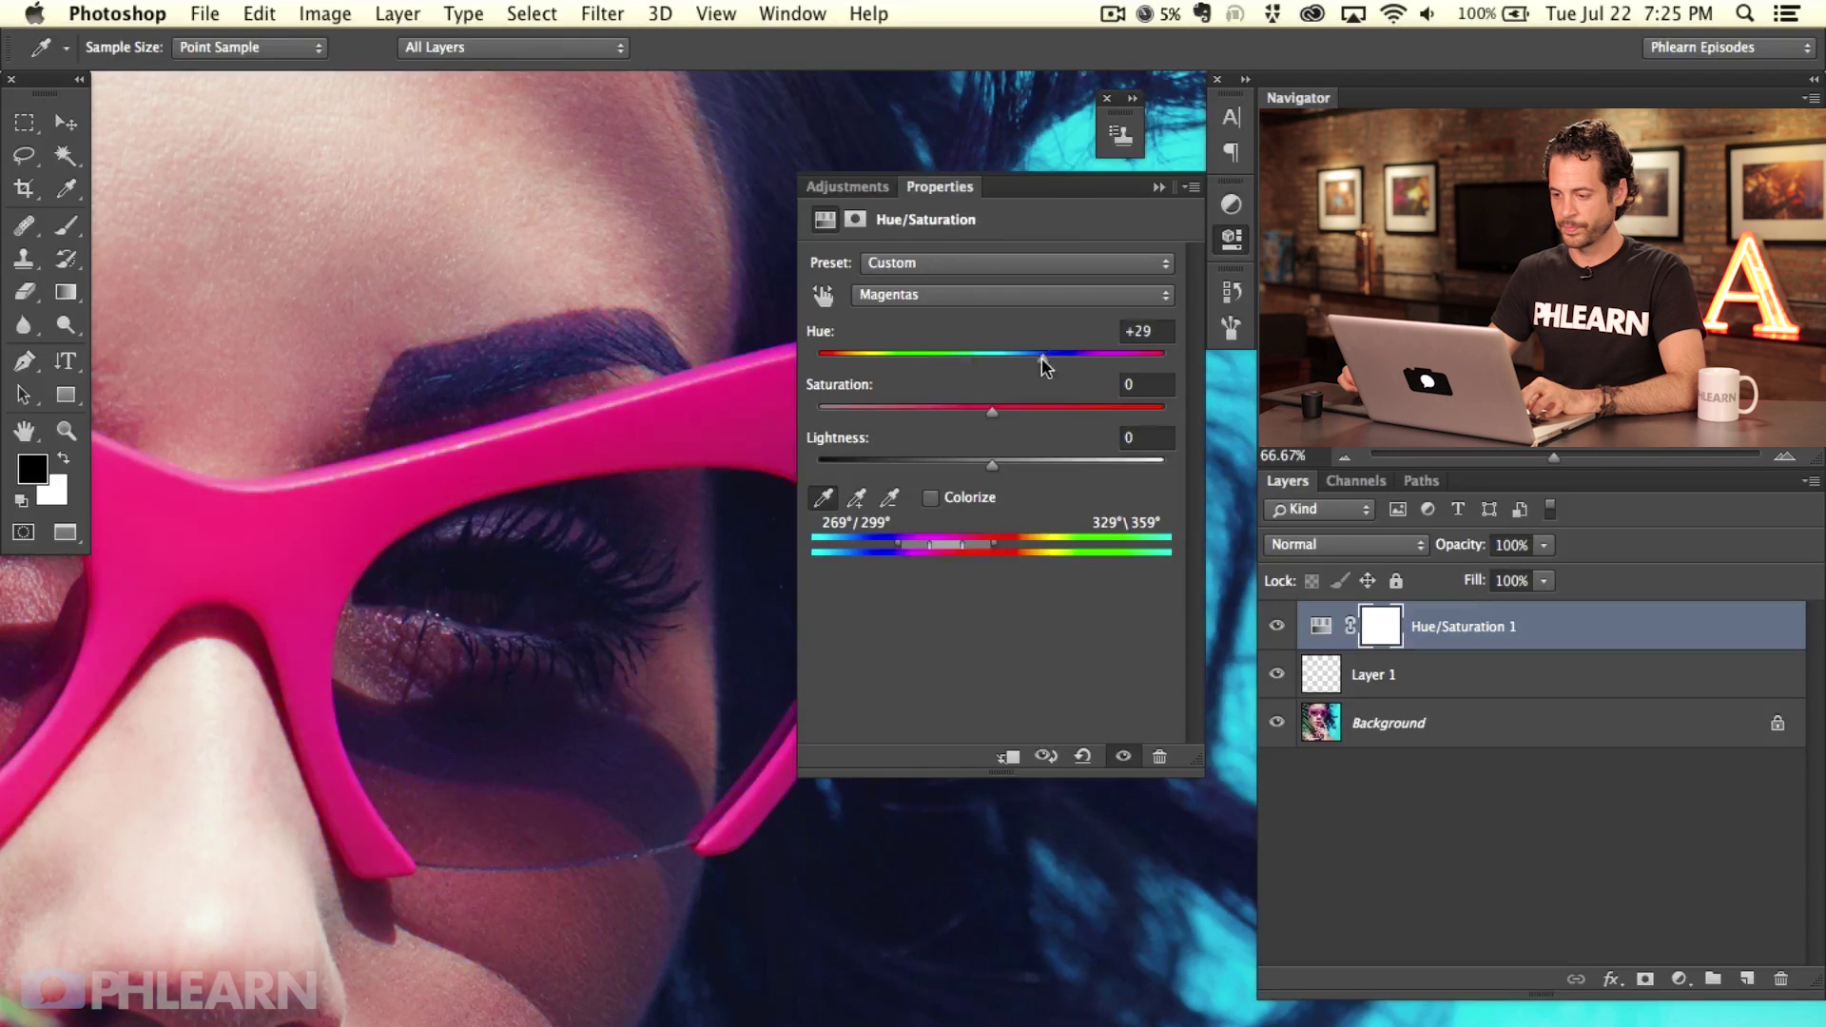
left_click_drag(928, 360, 1092, 361)
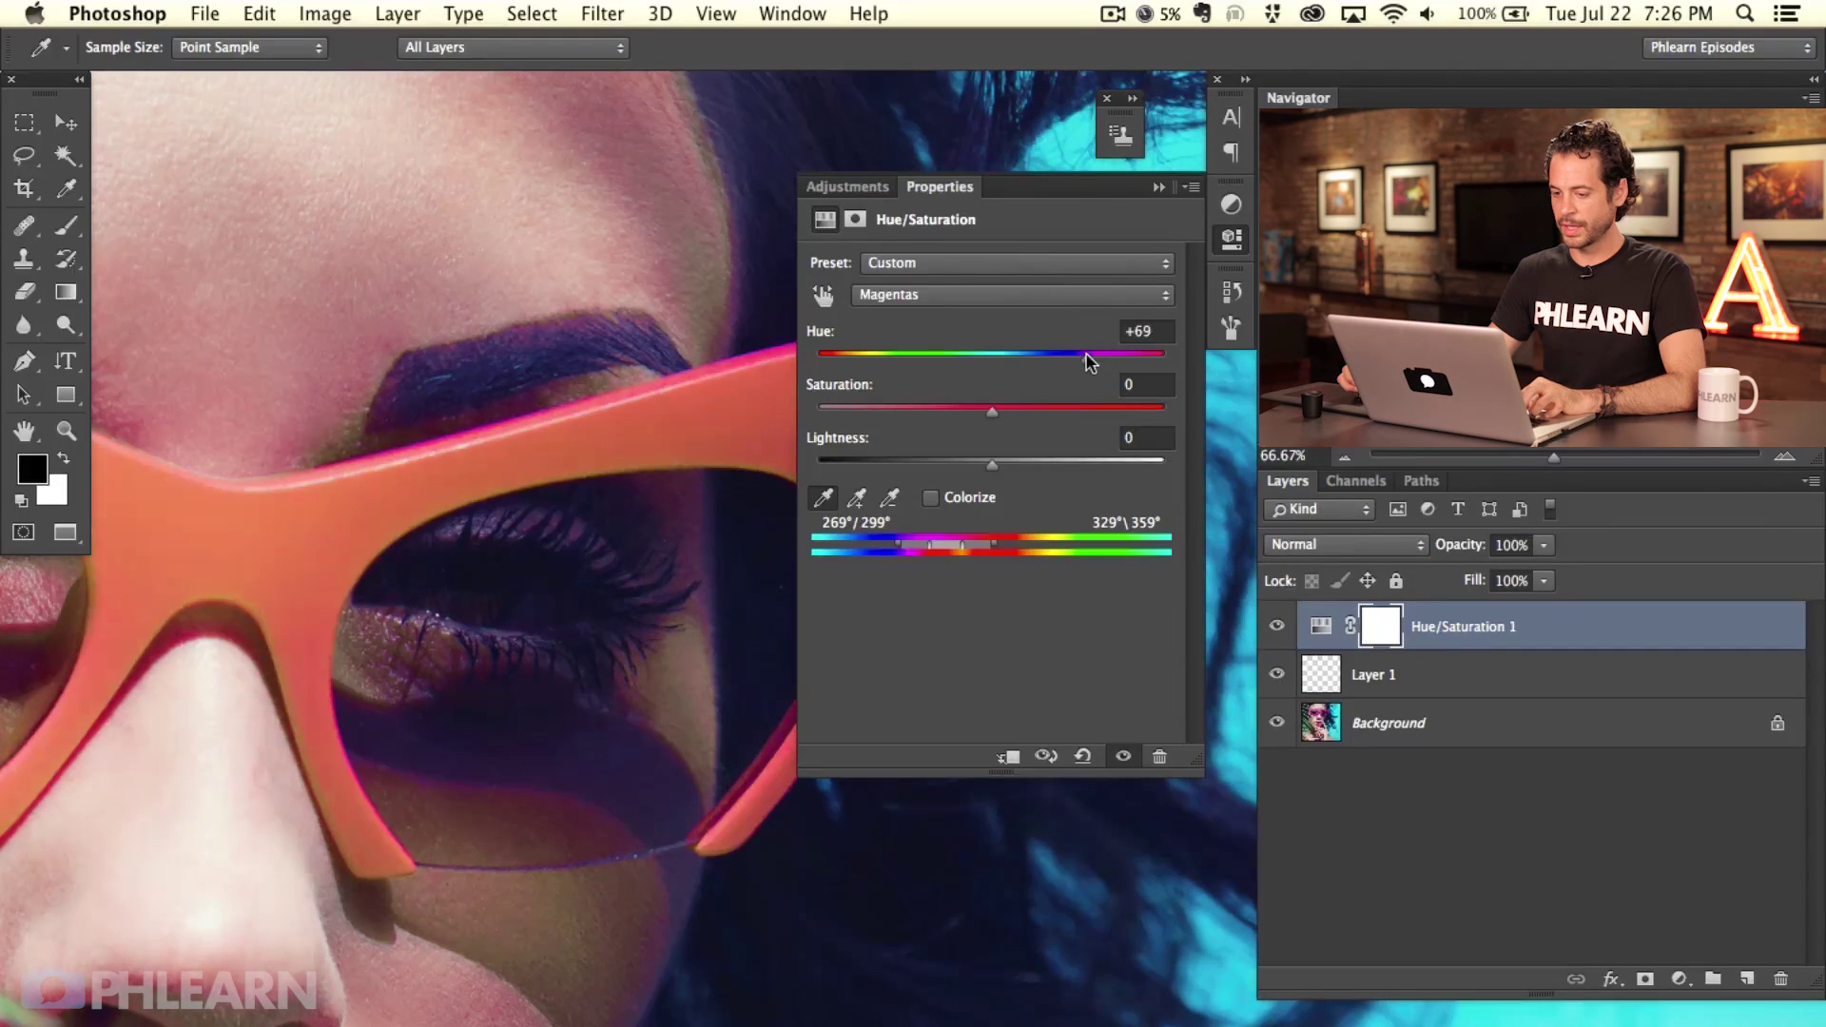
Step: Compare the portrait with and without the Hue/Saturation adjustment
left_click(1233, 240)
left_click_drag(758, 558, 951, 730)
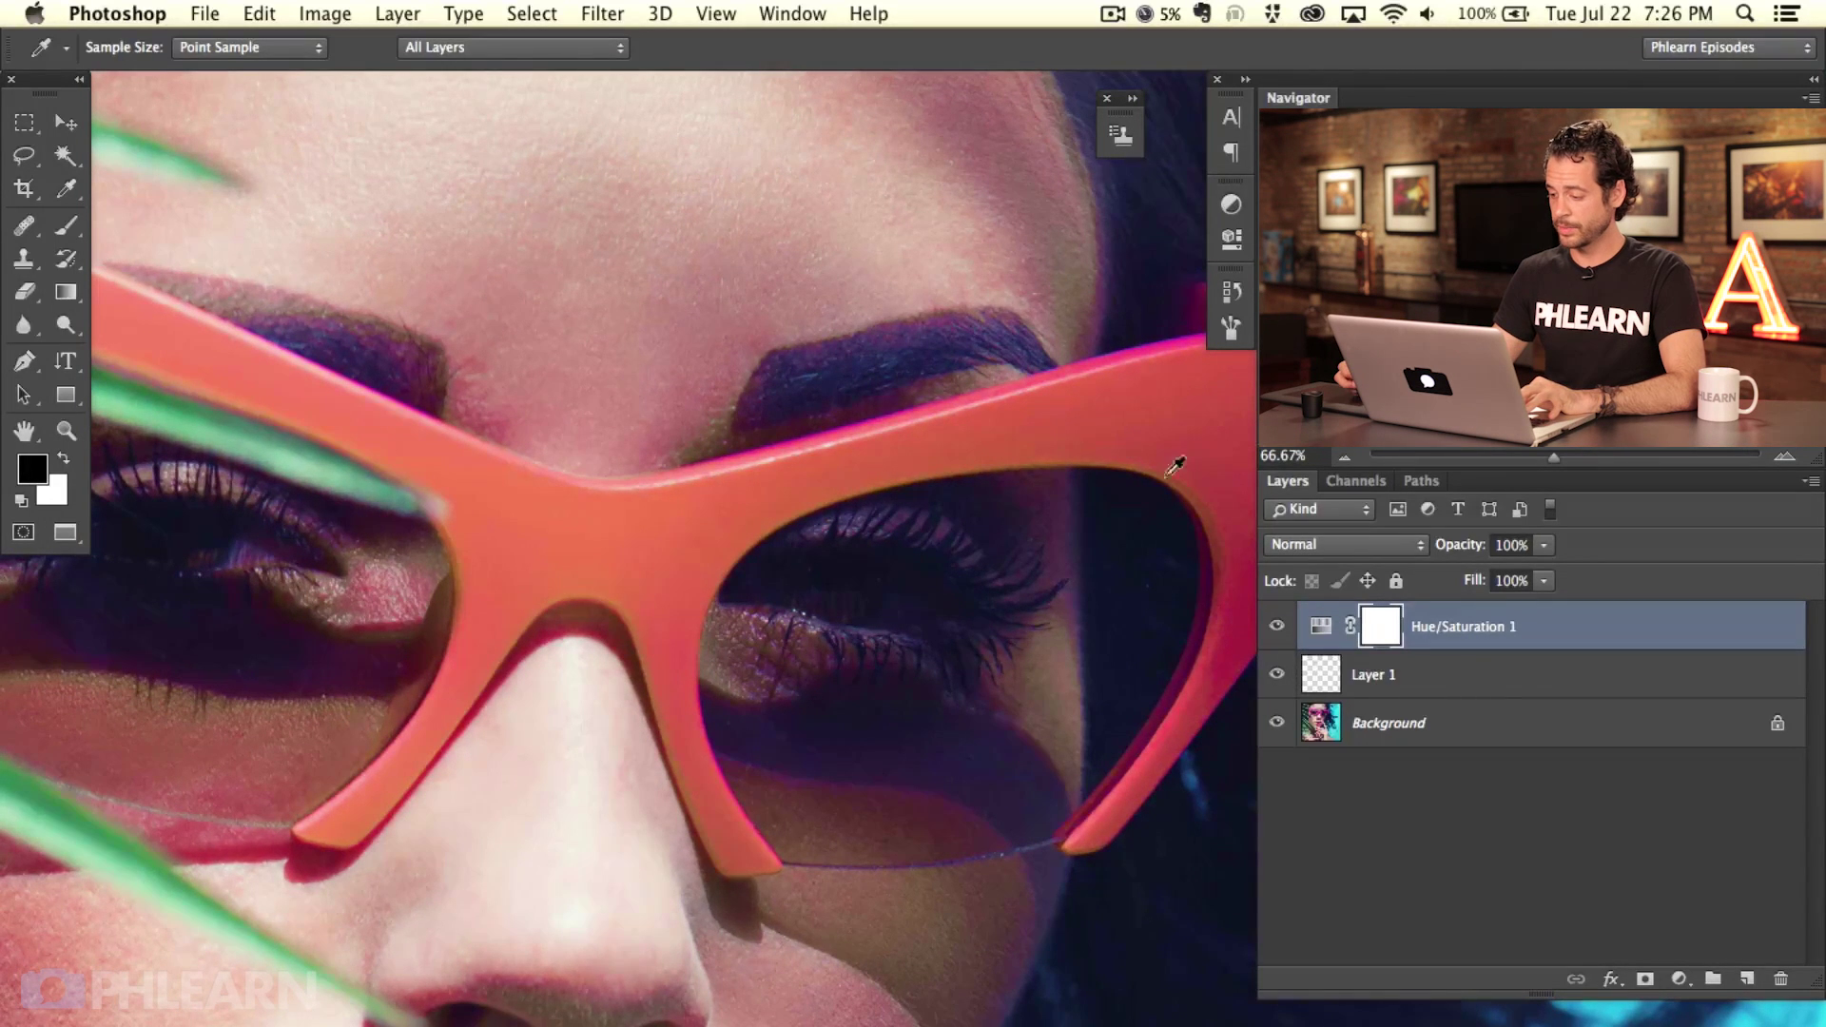
left_click(1278, 628)
left_click(1277, 628)
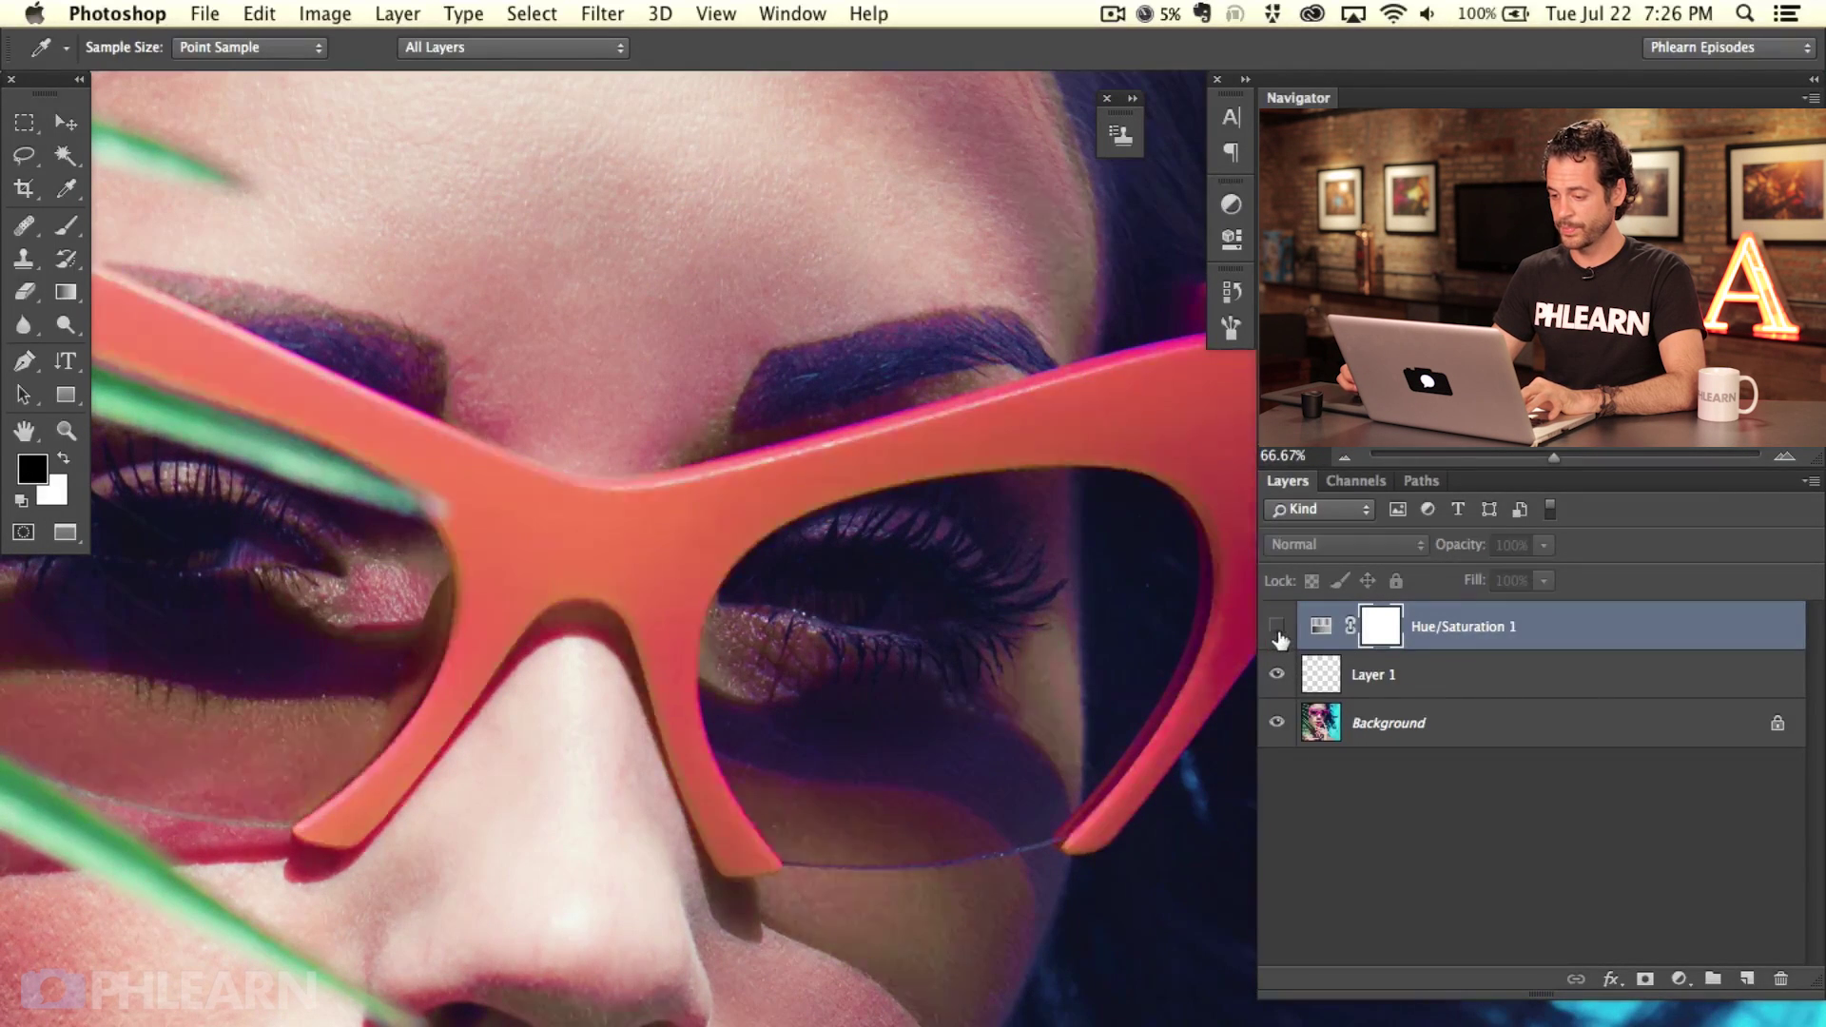
left_click(1279, 630)
left_click(1279, 630)
Step: Invert the Hue/Saturation mask to black and set up a white 57 px brush at 70% flow
key("super+i")
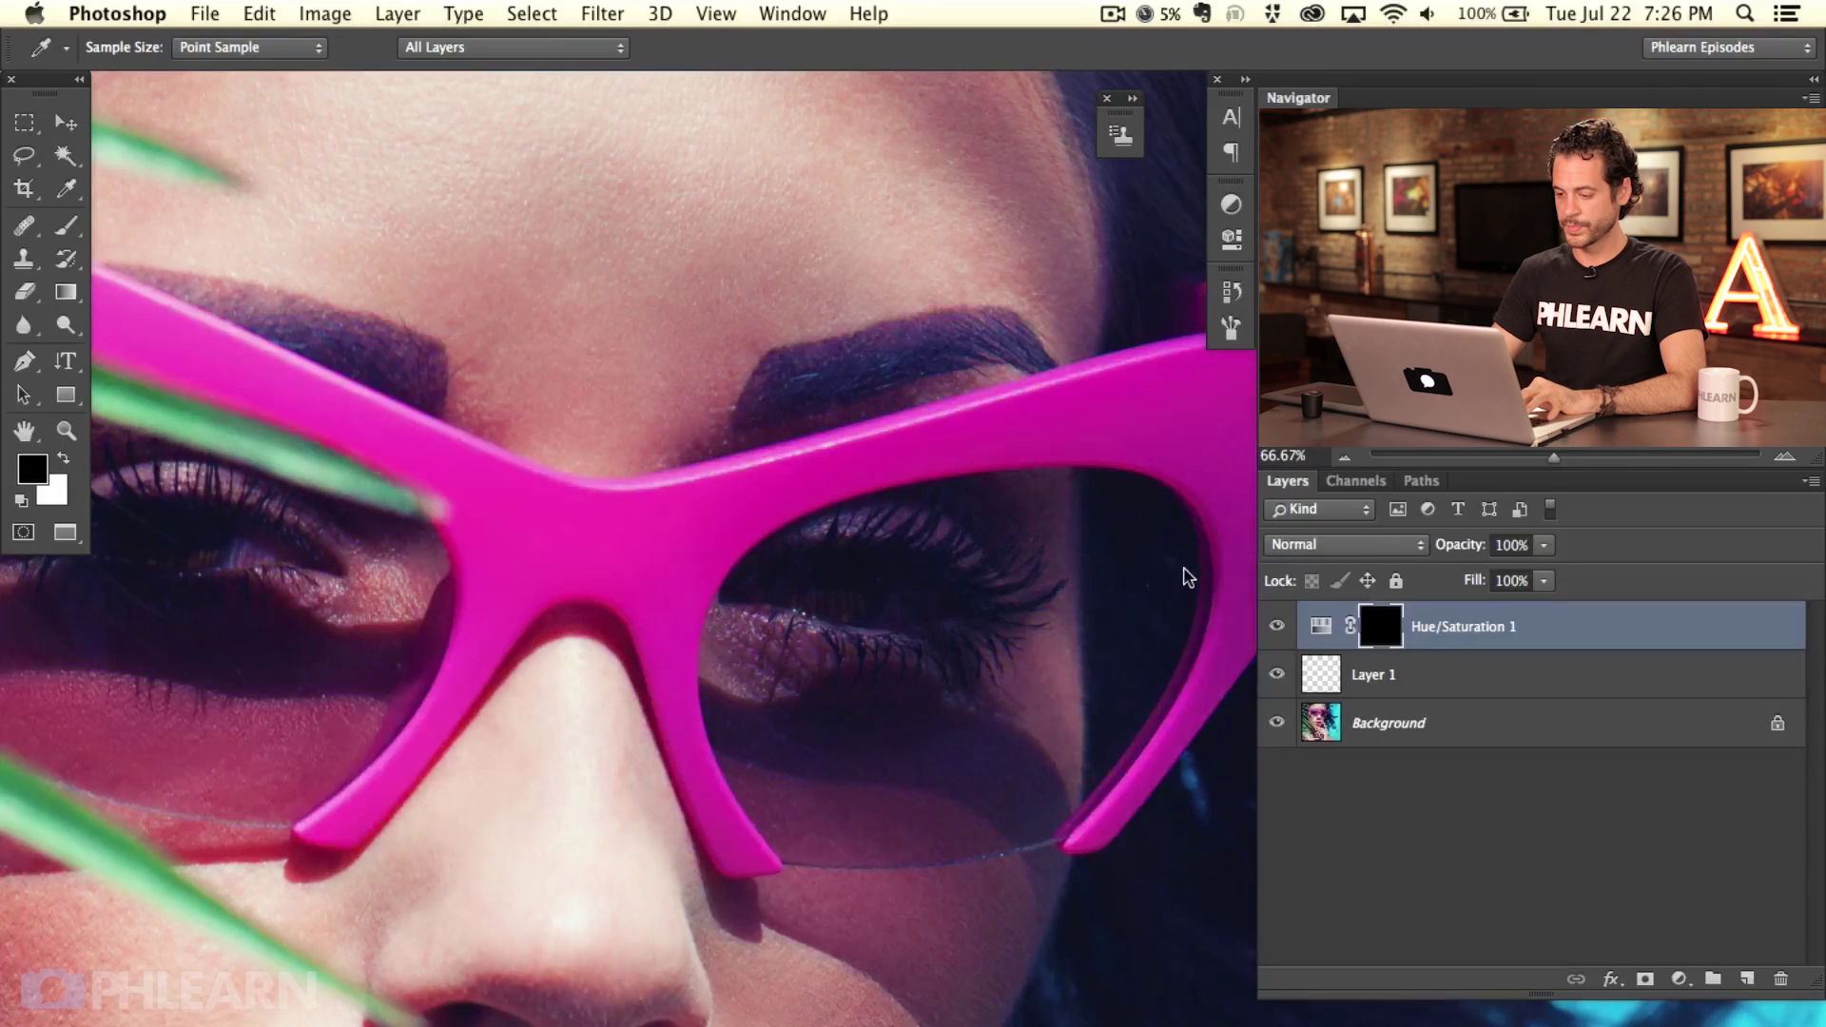
left_click_drag(760, 565, 529, 611)
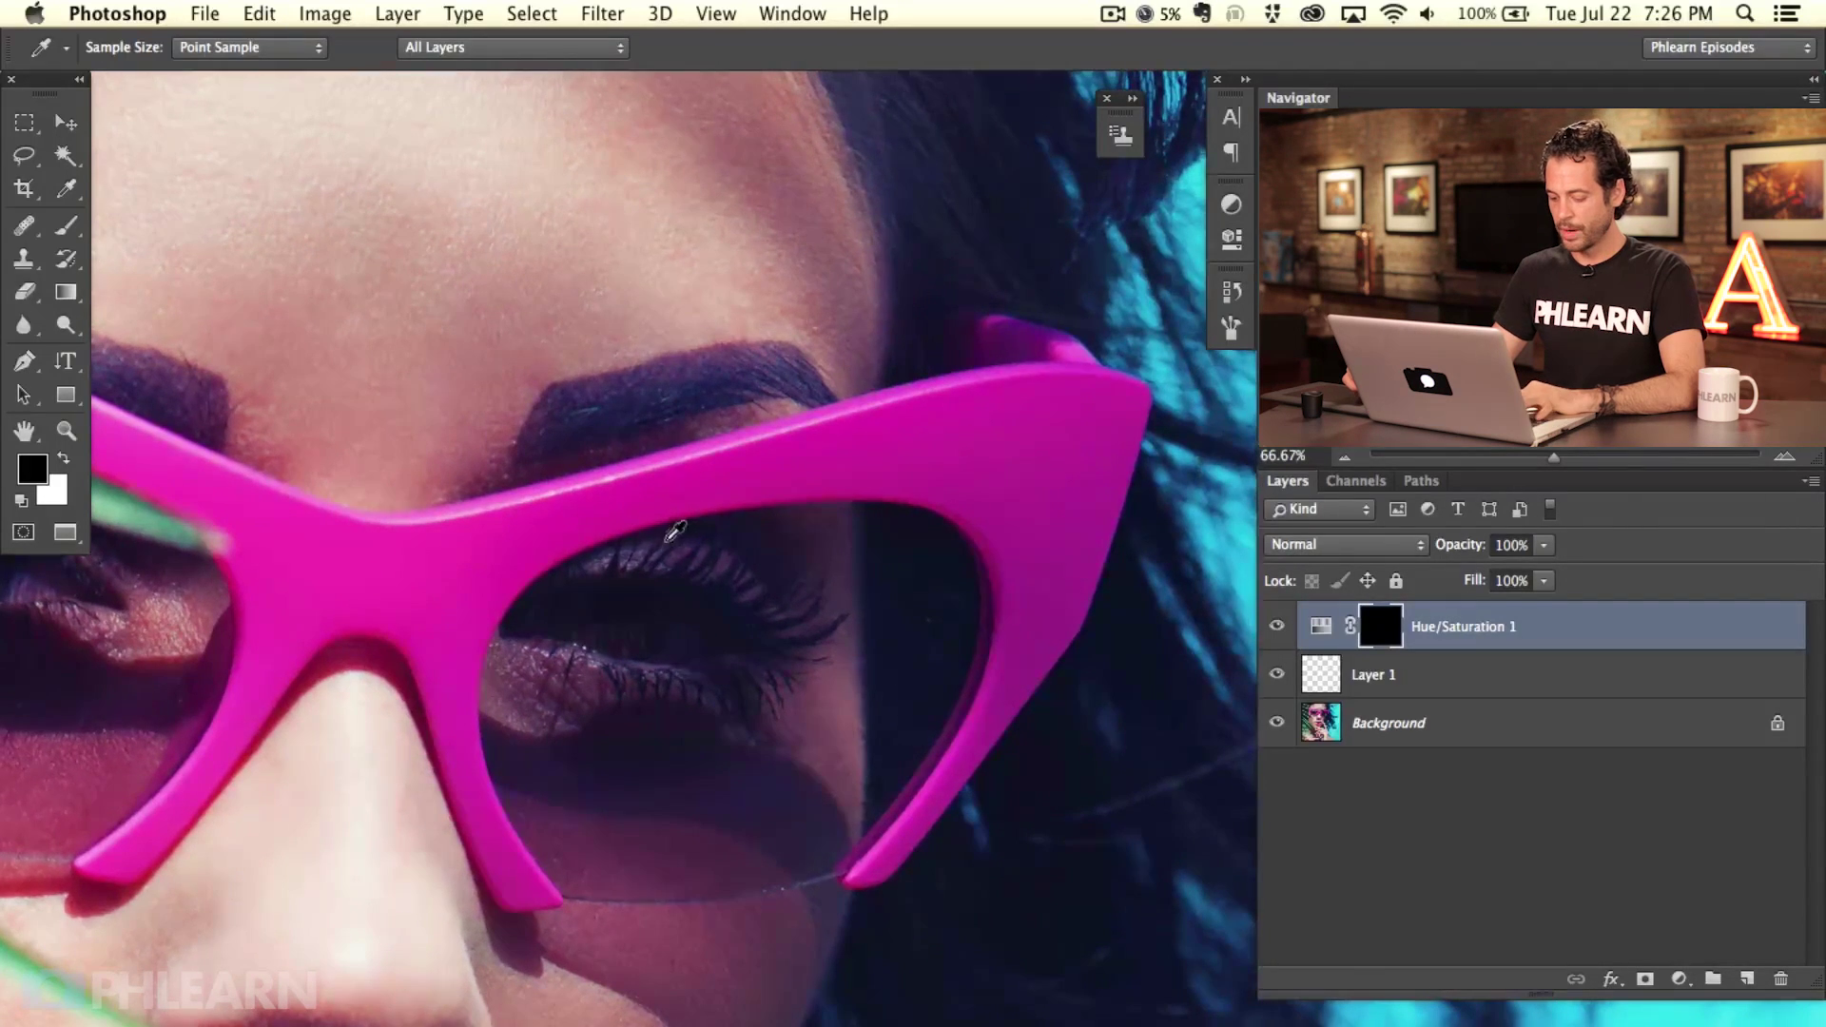
key("b")
key("super+equal")
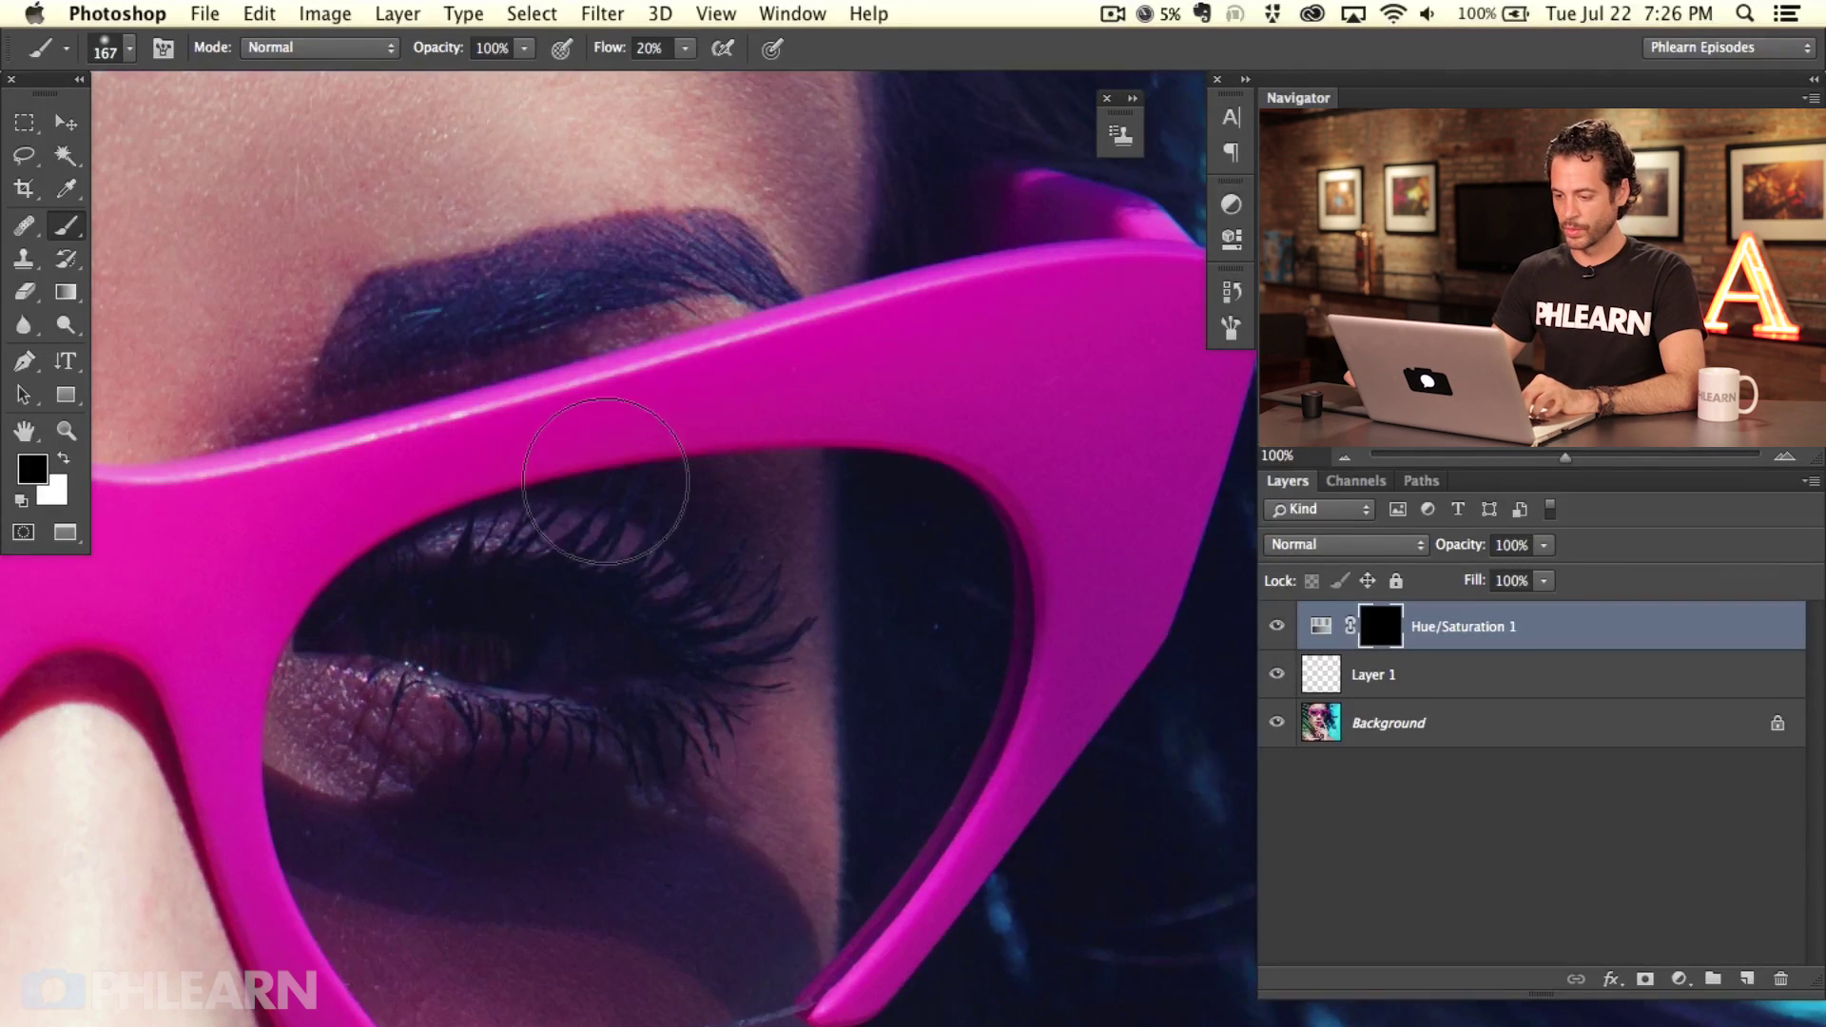
mouse_move(596, 471)
left_mouse_down()
mouse_move(544, 720)
mouse_move(546, 539)
left_mouse_up()
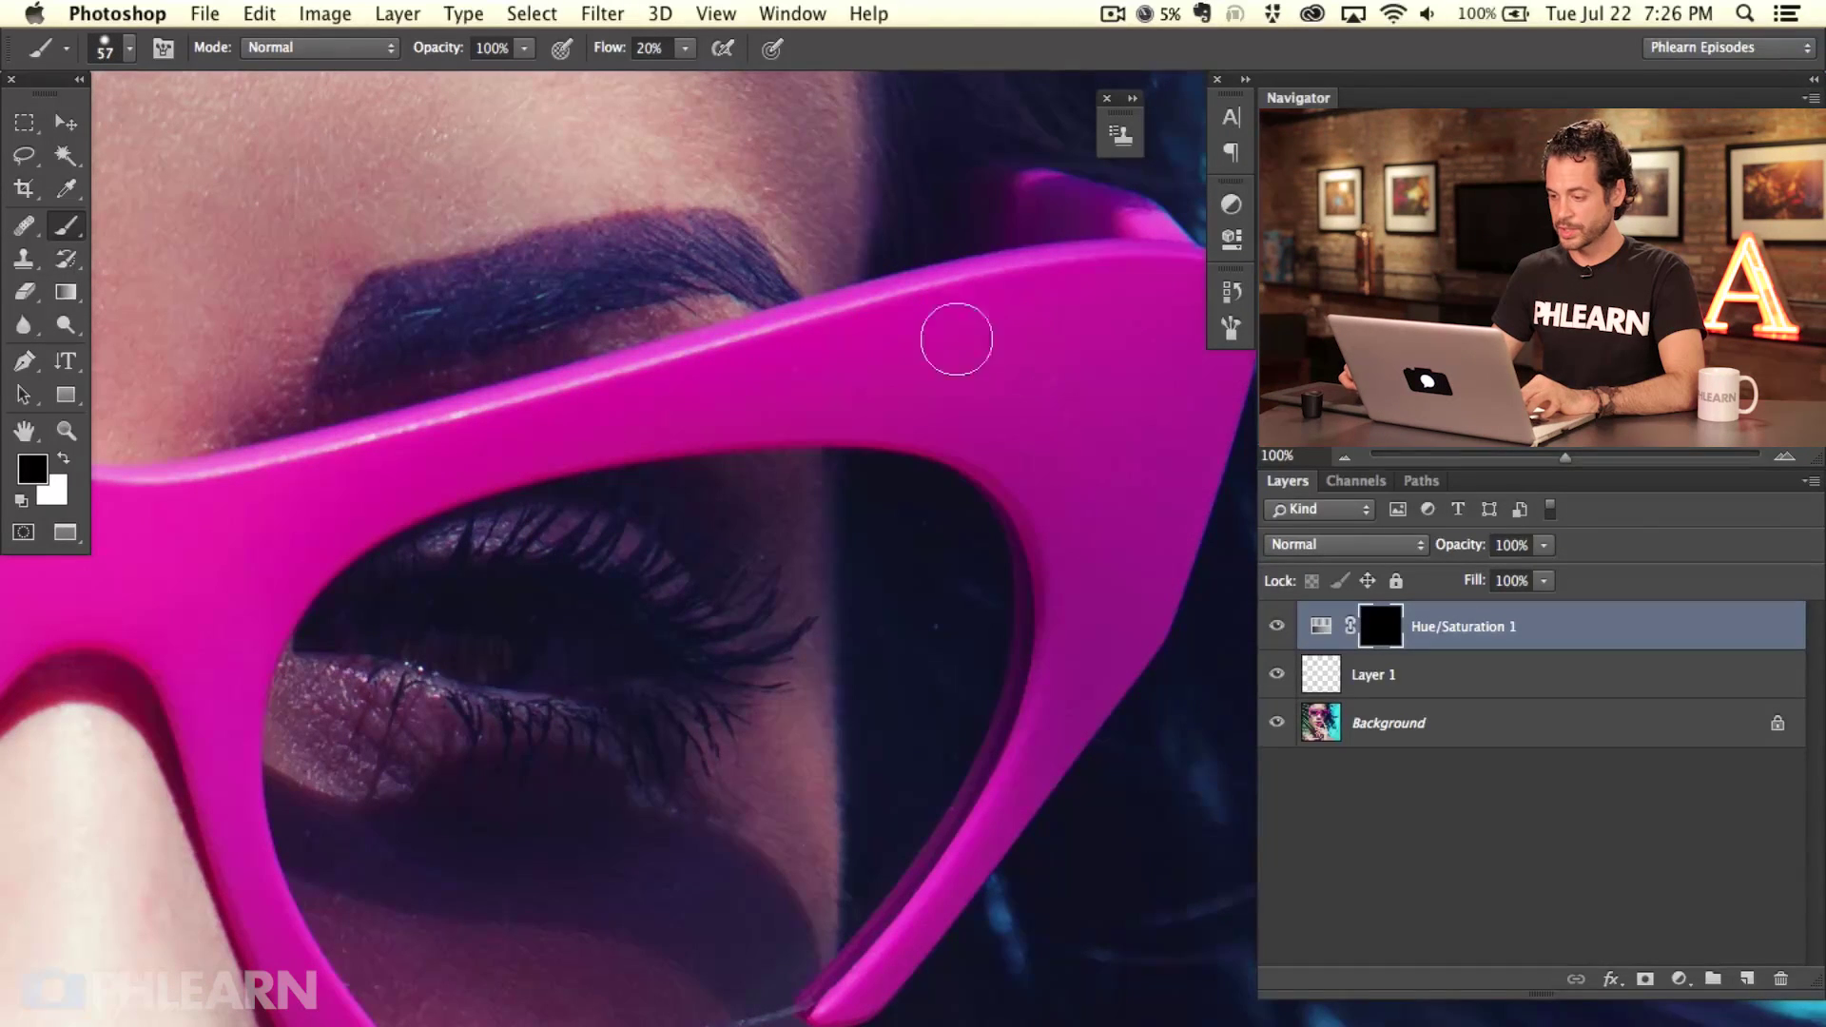
key("x")
key("shift+7")
Step: Paint white on the mask along the right-hand frame's upper edge, temple hinge, outer corner and outer rim with the 57 px brush
mouse_move(460, 431)
left_mouse_down()
mouse_move(559, 405)
mouse_move(572, 423)
mouse_move(552, 435)
mouse_move(665, 436)
mouse_move(647, 397)
mouse_move(713, 341)
left_mouse_up()
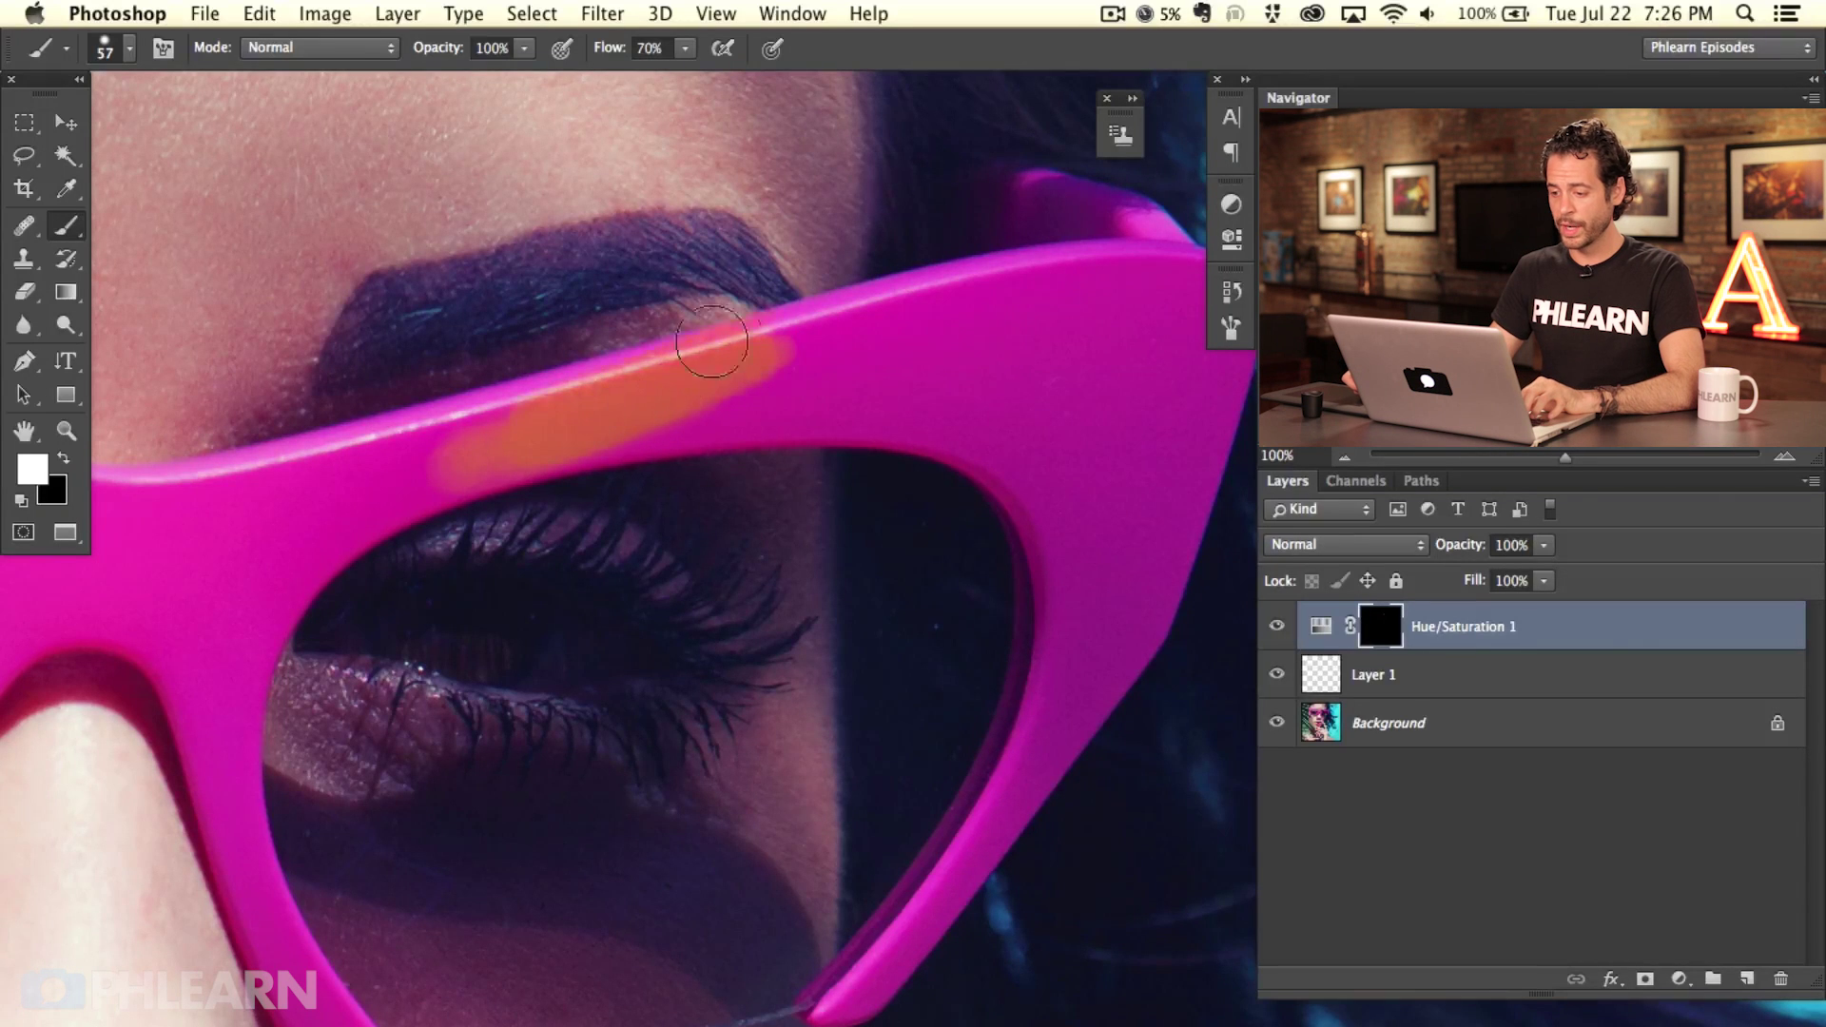
left_click_drag(448, 444, 462, 431)
mouse_move(722, 381)
left_mouse_down()
mouse_move(783, 400)
mouse_move(574, 437)
mouse_move(805, 420)
mouse_move(676, 410)
mouse_move(762, 422)
mouse_move(788, 409)
mouse_move(695, 416)
mouse_move(949, 311)
mouse_move(700, 377)
mouse_move(927, 300)
mouse_move(854, 335)
mouse_move(772, 328)
mouse_move(1087, 274)
left_mouse_up()
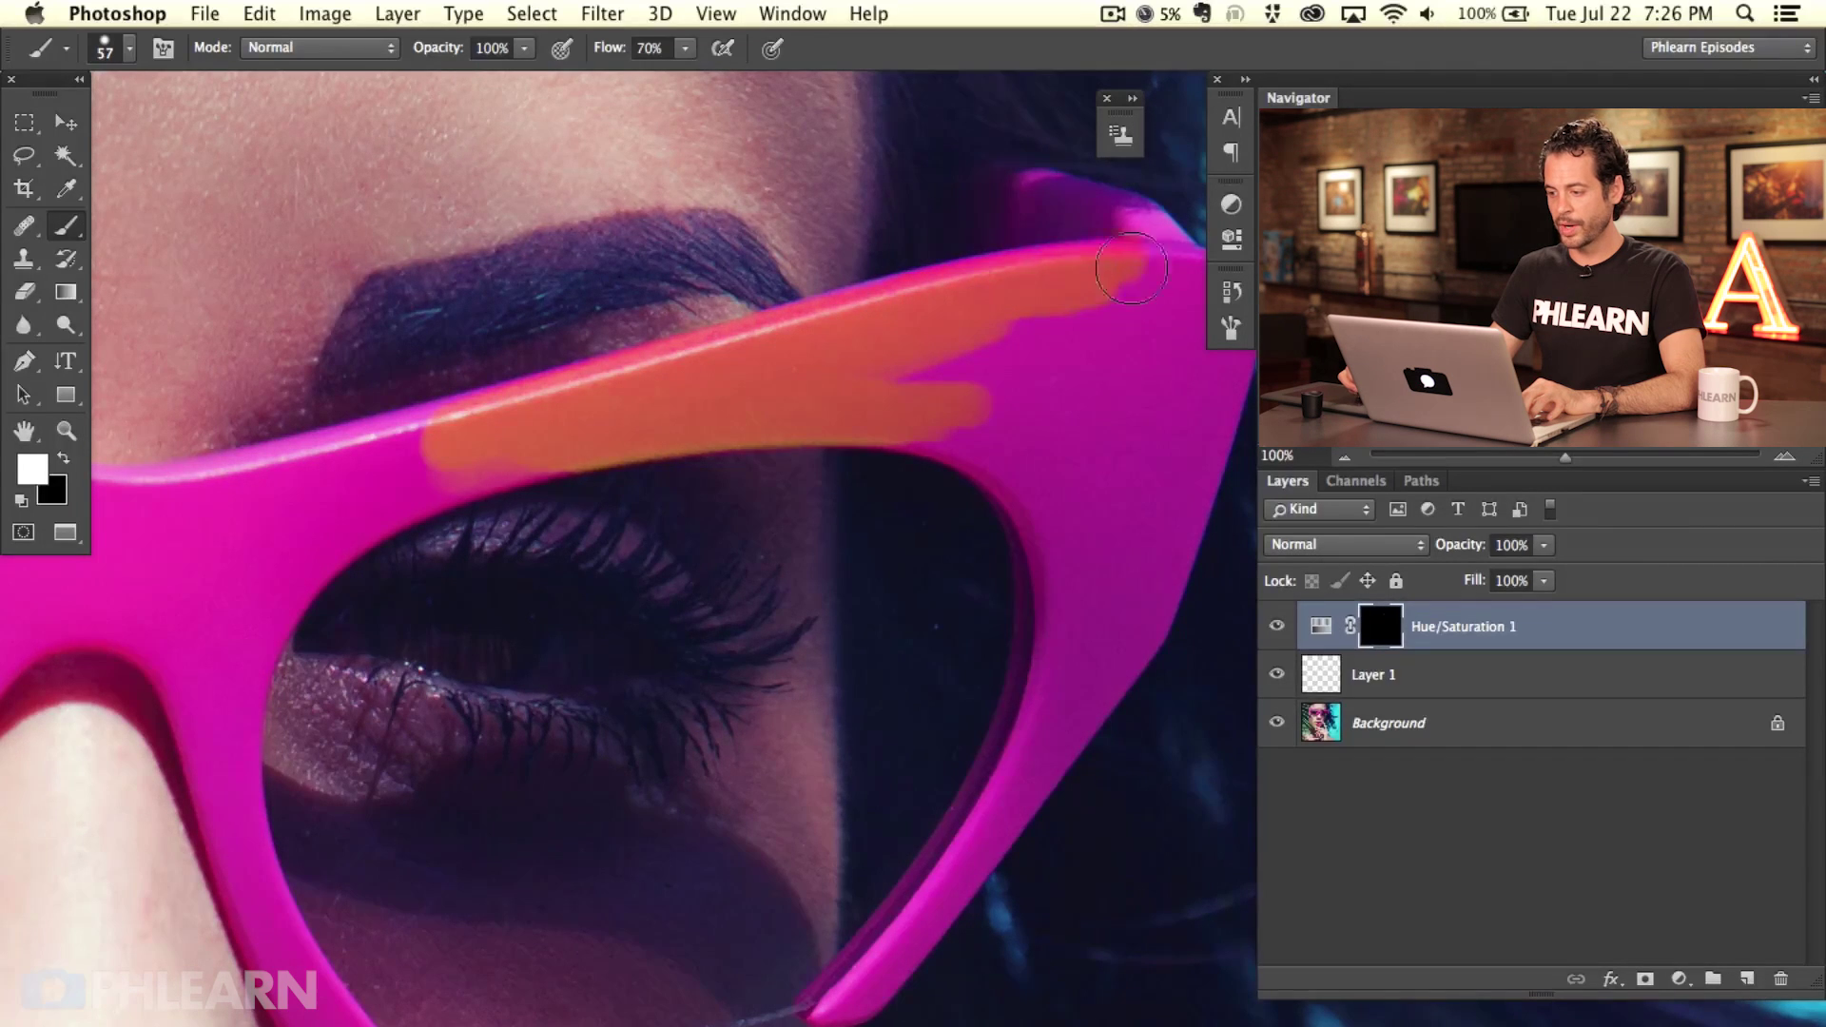
left_click_drag(1062, 204, 1187, 297)
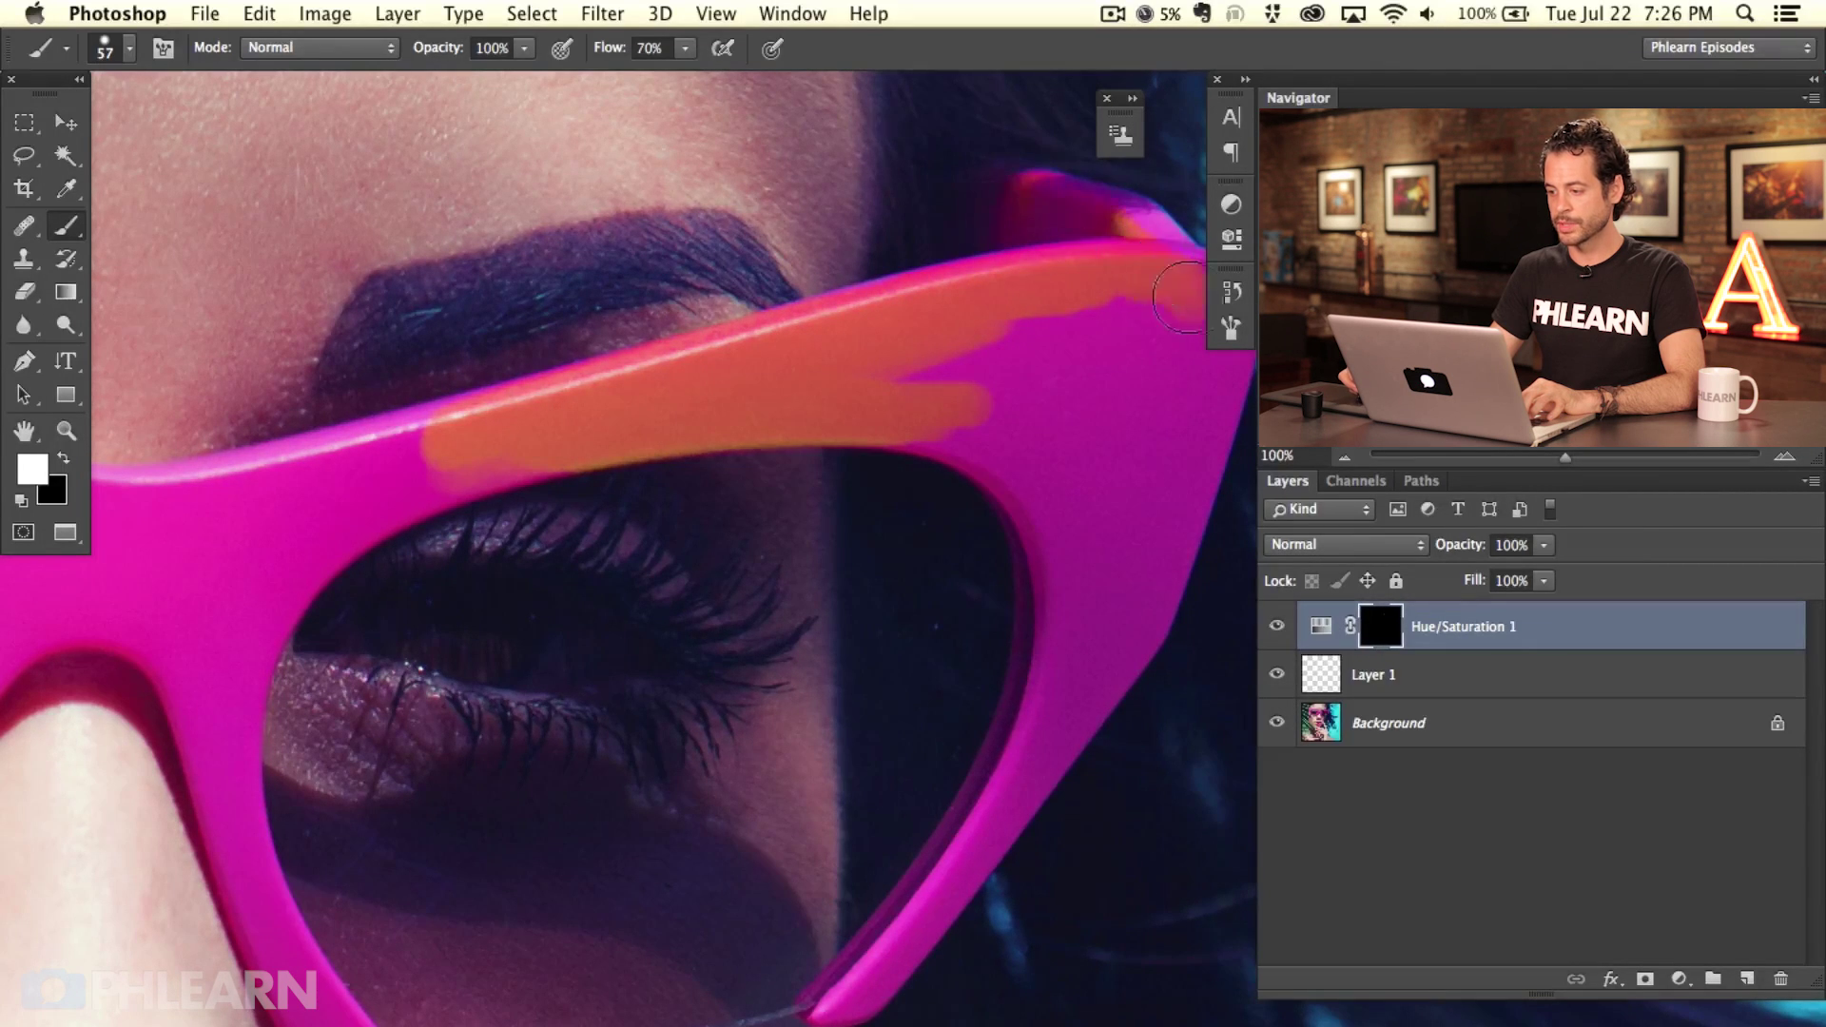
scroll(1047, 304, "right", 5)
mouse_move(915, 246)
left_mouse_down()
mouse_move(961, 253)
mouse_move(954, 394)
left_mouse_up()
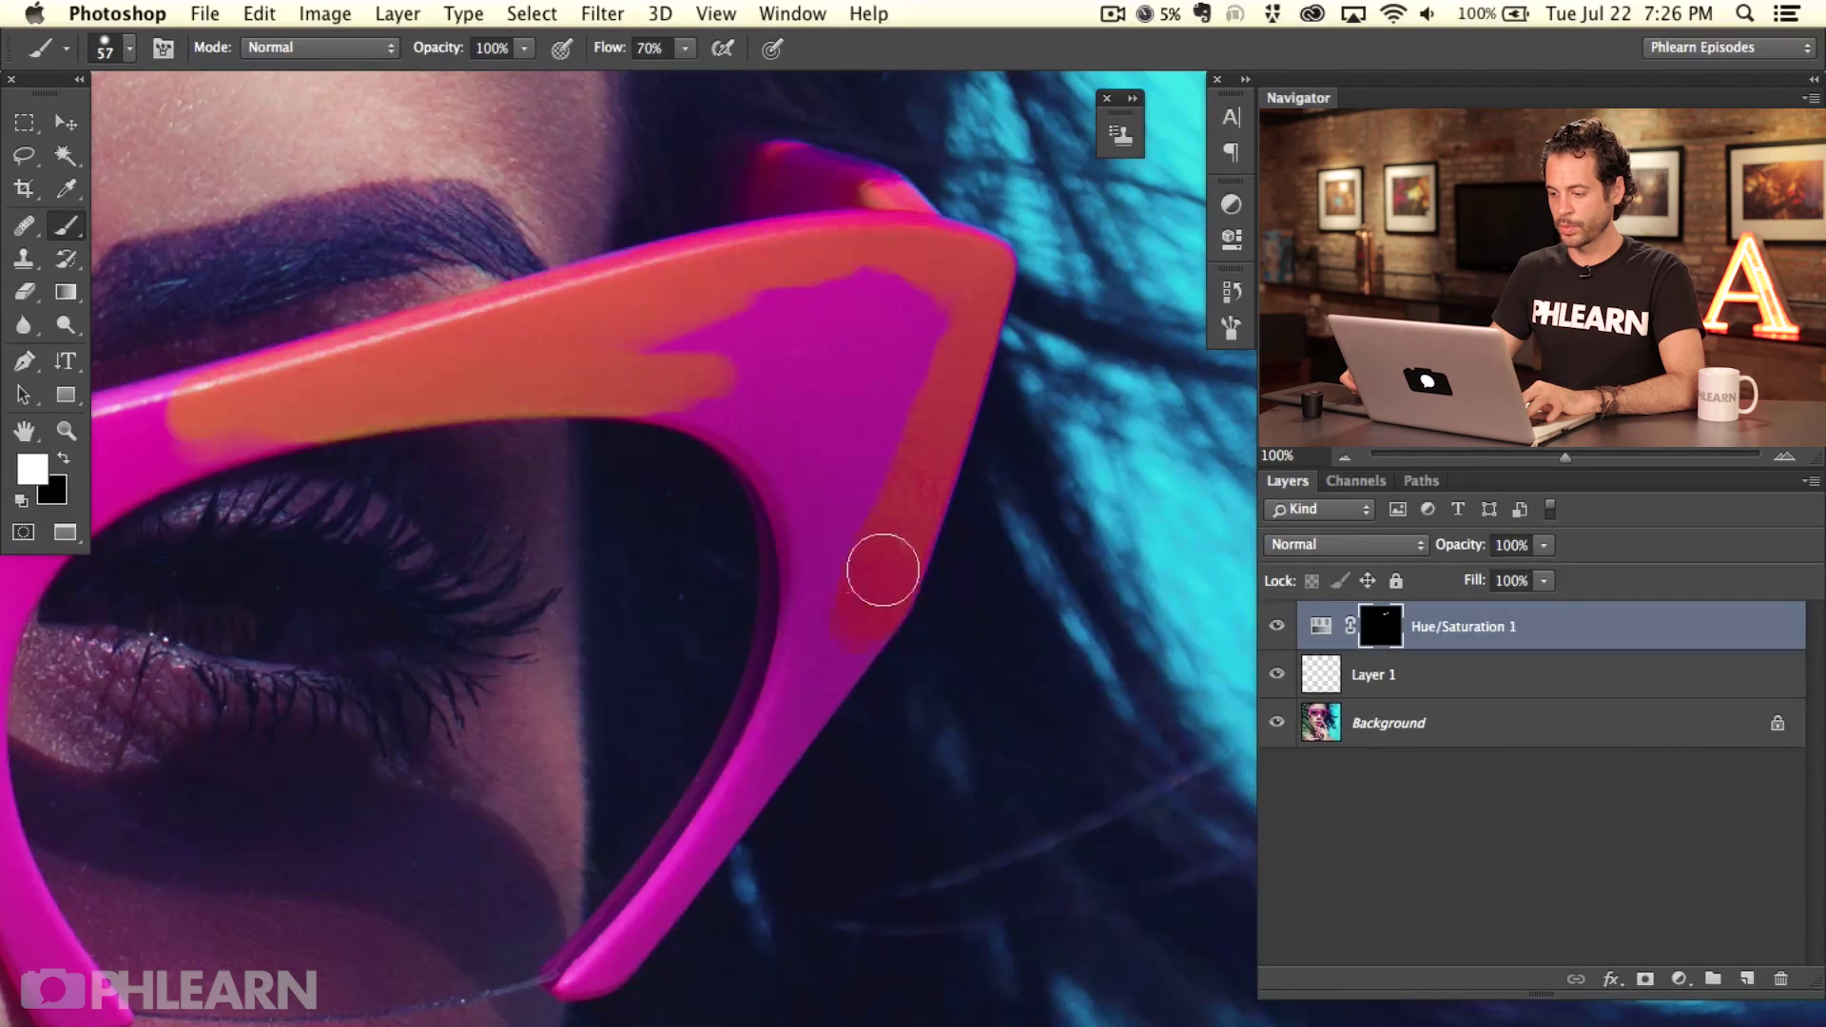
mouse_move(780, 753)
left_mouse_down()
mouse_move(815, 557)
mouse_move(795, 499)
left_mouse_up()
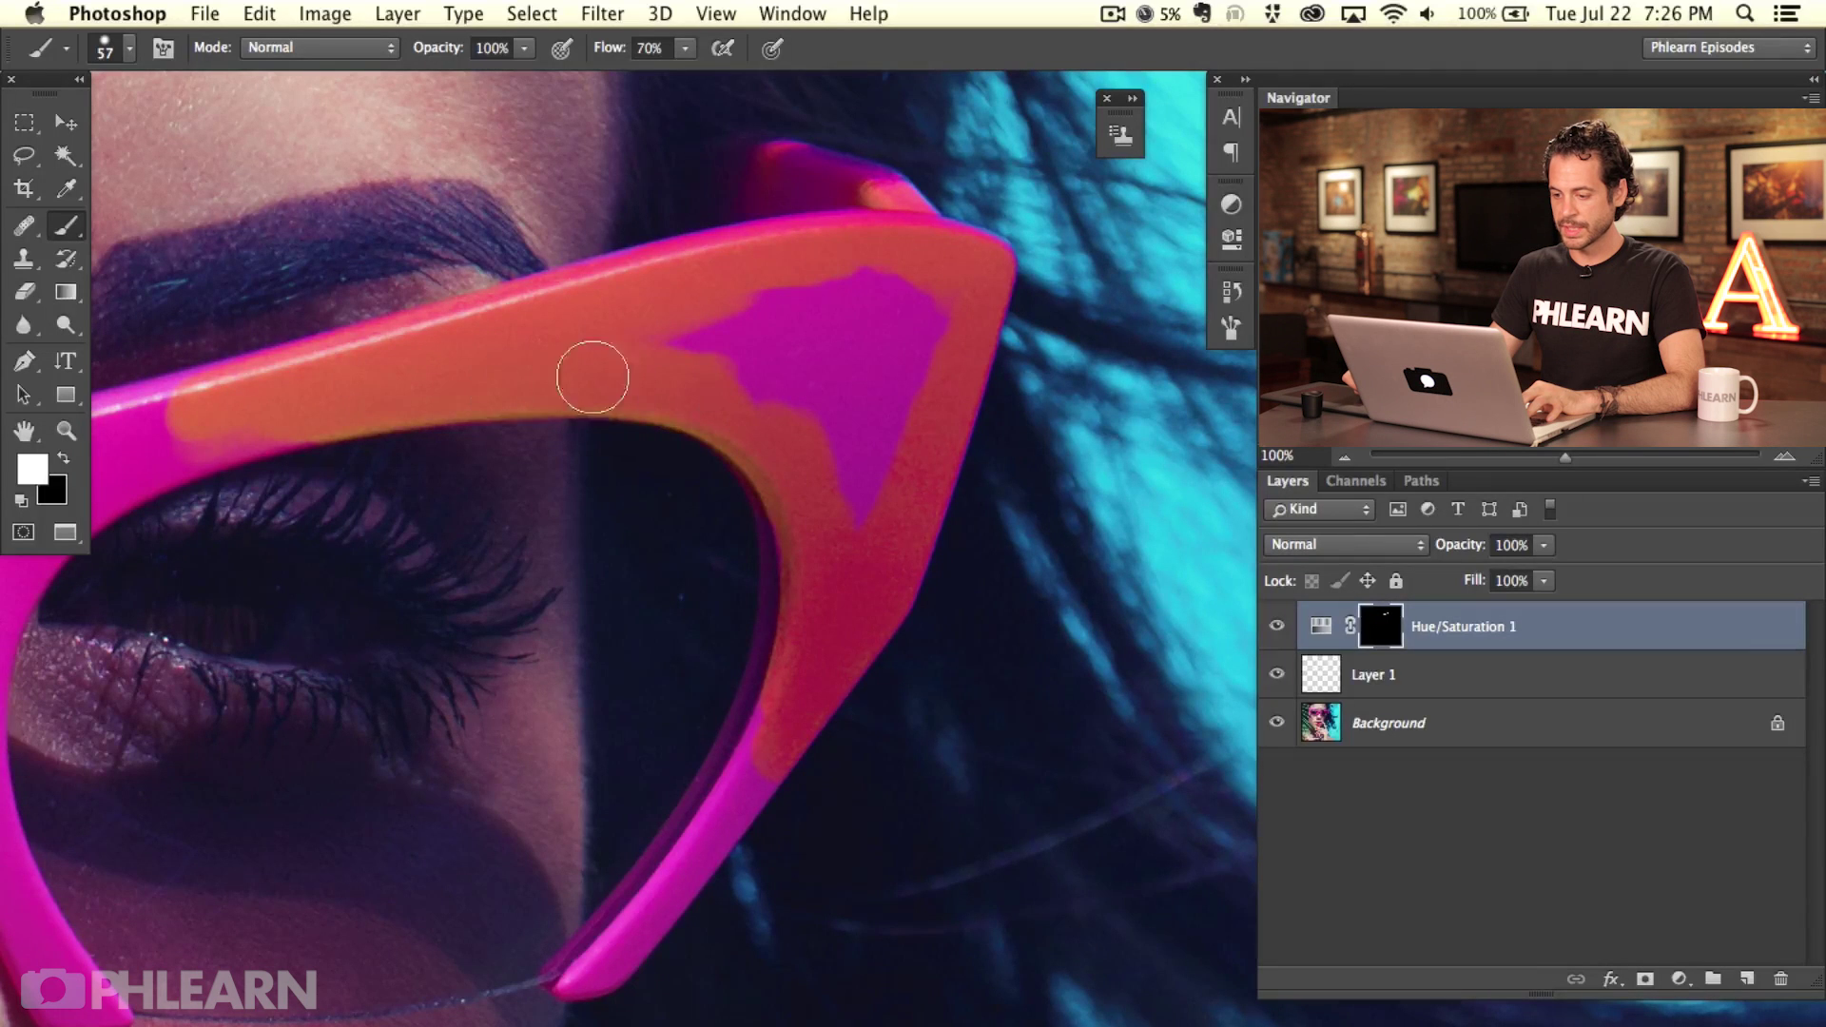
Step: Mask in the right-hand frame's lower outer arm with a 39 px brush and its remaining magenta patch at 124 px
mouse_move(757, 713)
left_mouse_down()
mouse_move(683, 851)
mouse_move(794, 713)
mouse_move(657, 911)
mouse_move(622, 930)
mouse_move(685, 844)
mouse_move(562, 981)
left_mouse_up()
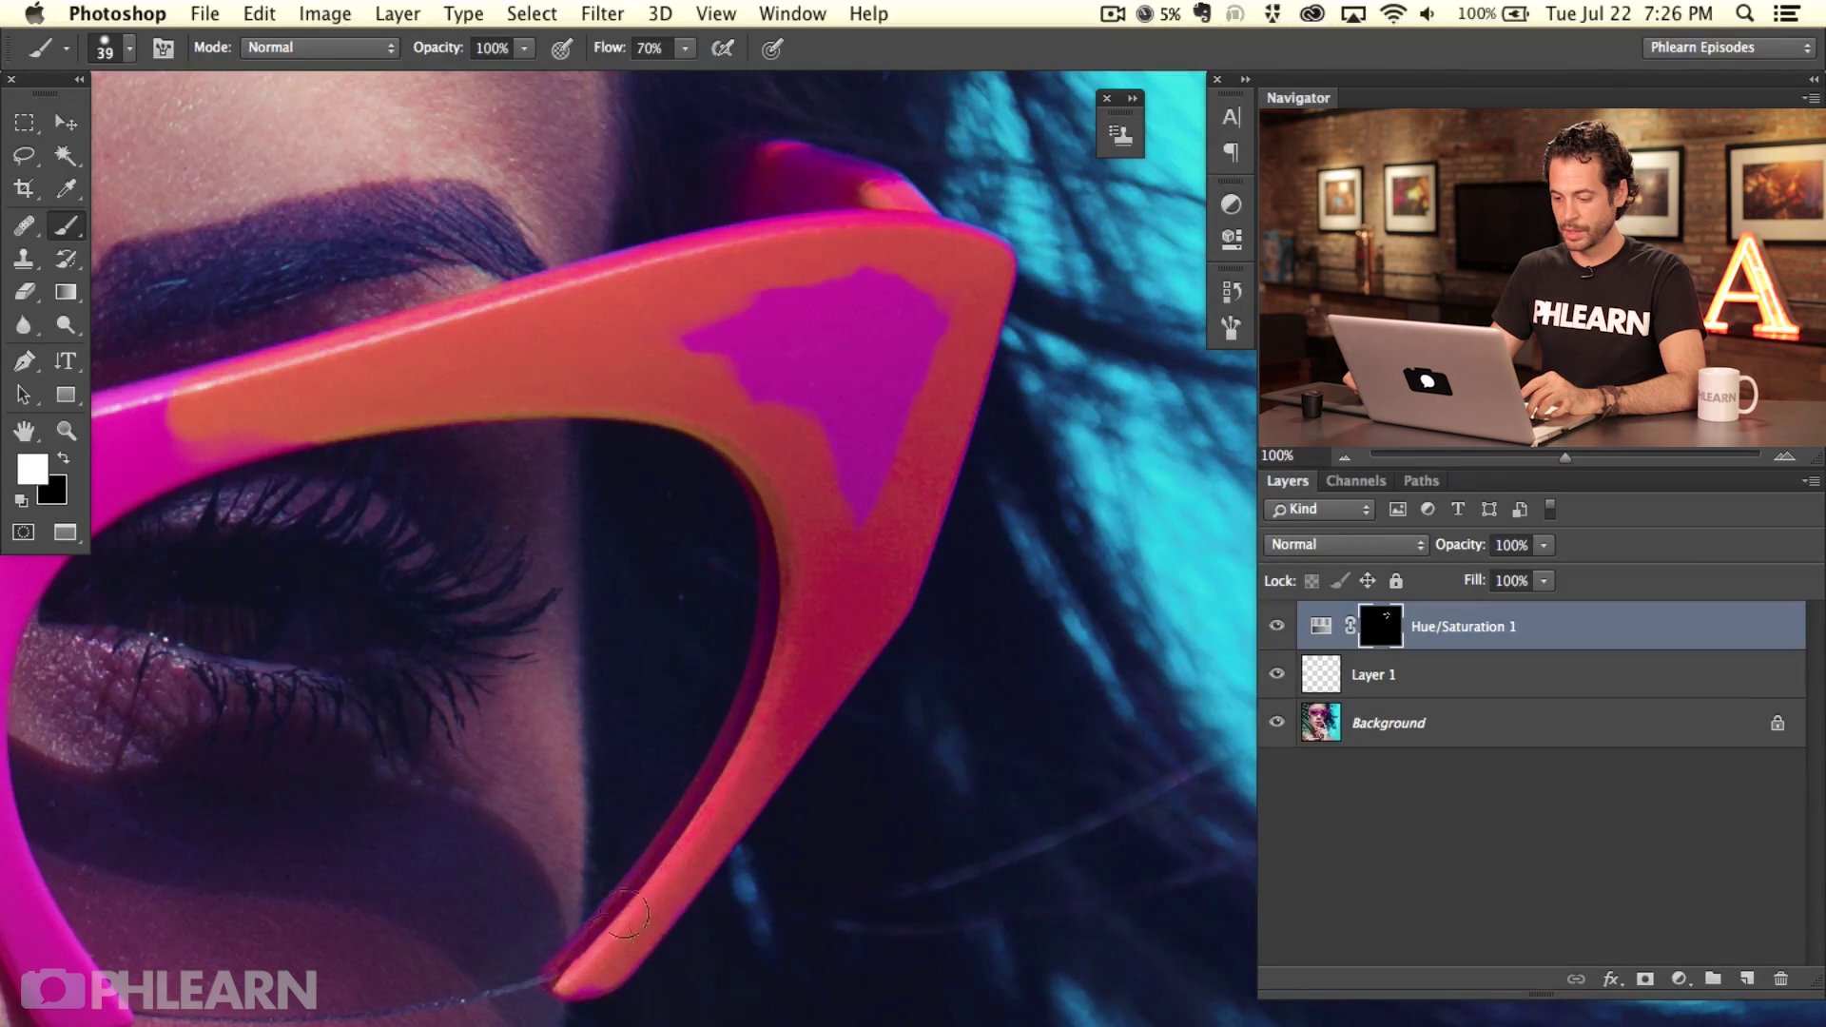
mouse_move(767, 738)
left_mouse_down()
mouse_move(787, 733)
mouse_move(840, 583)
mouse_move(843, 395)
mouse_move(815, 344)
mouse_move(904, 334)
mouse_move(836, 314)
mouse_move(758, 375)
mouse_move(701, 318)
left_mouse_up()
left_click_drag(751, 393, 913, 379)
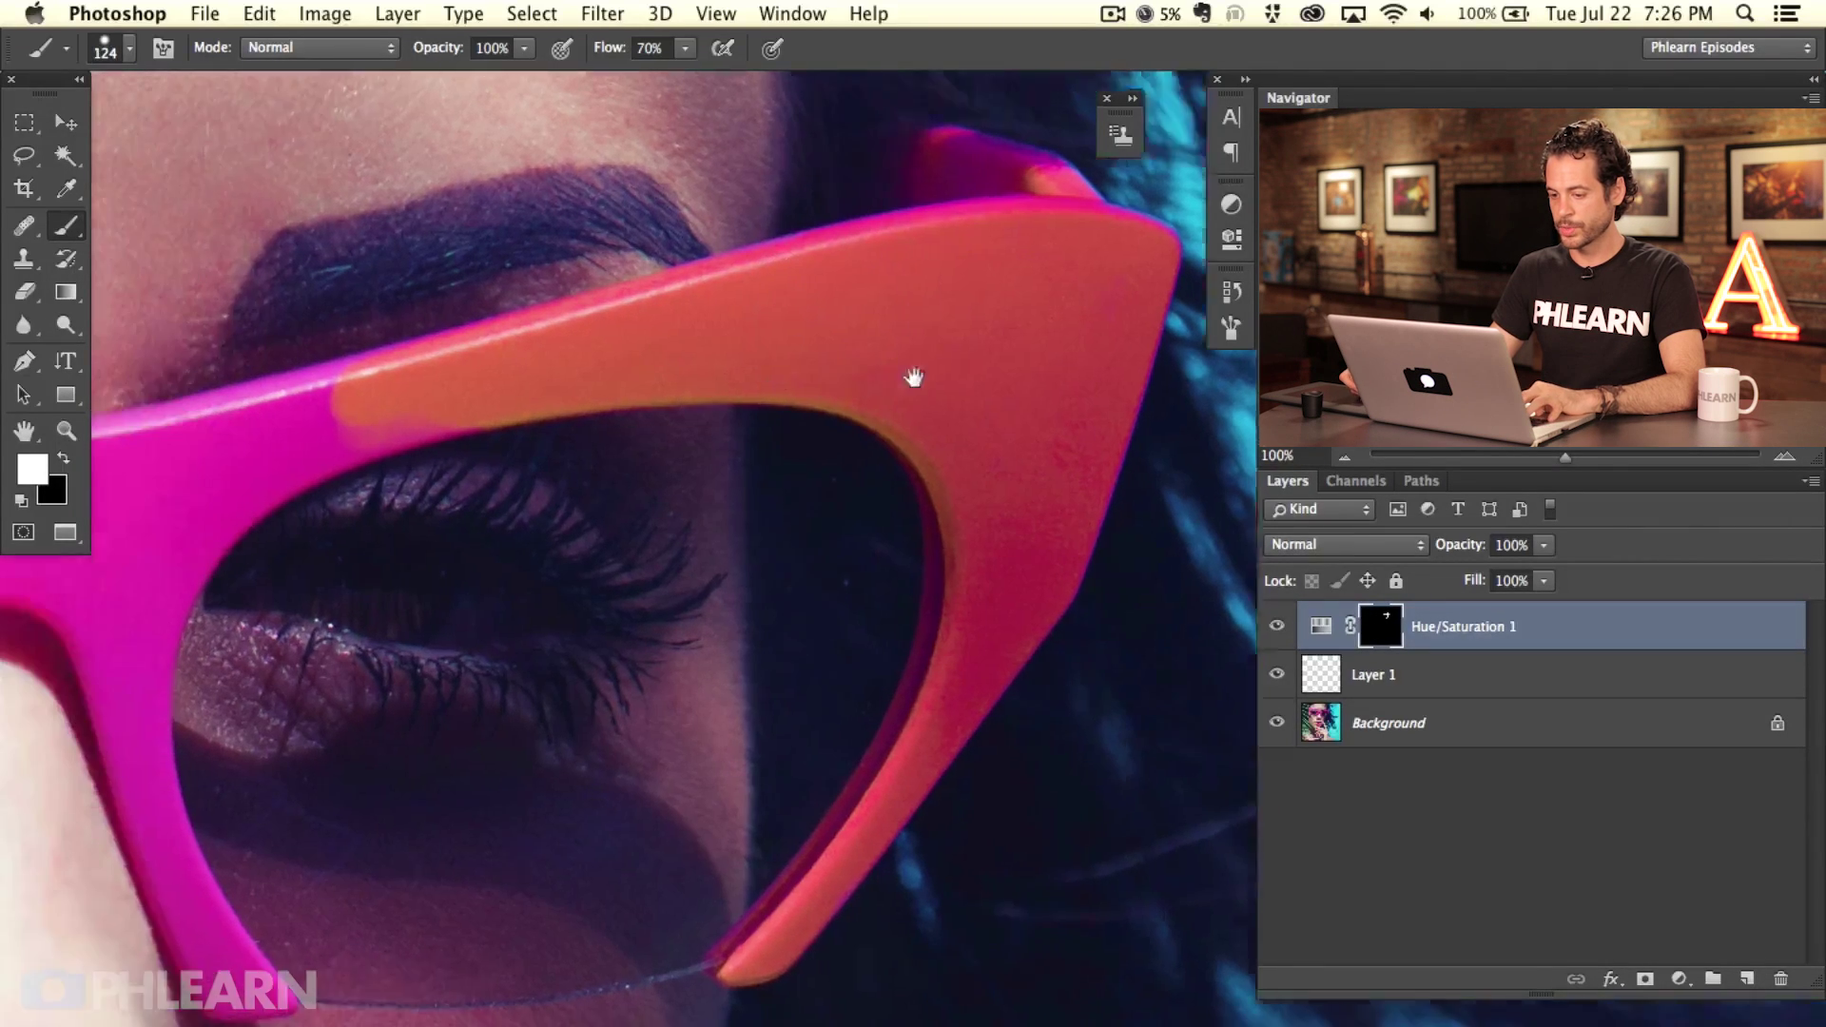
Step: Extend the white mask toward the bridge with a 46 px brush and down the right-hand lens's inner rim at 25 px
left_click_drag(681, 367, 600, 362)
mouse_move(403, 426)
left_mouse_down()
mouse_move(453, 458)
mouse_move(725, 372)
left_mouse_up()
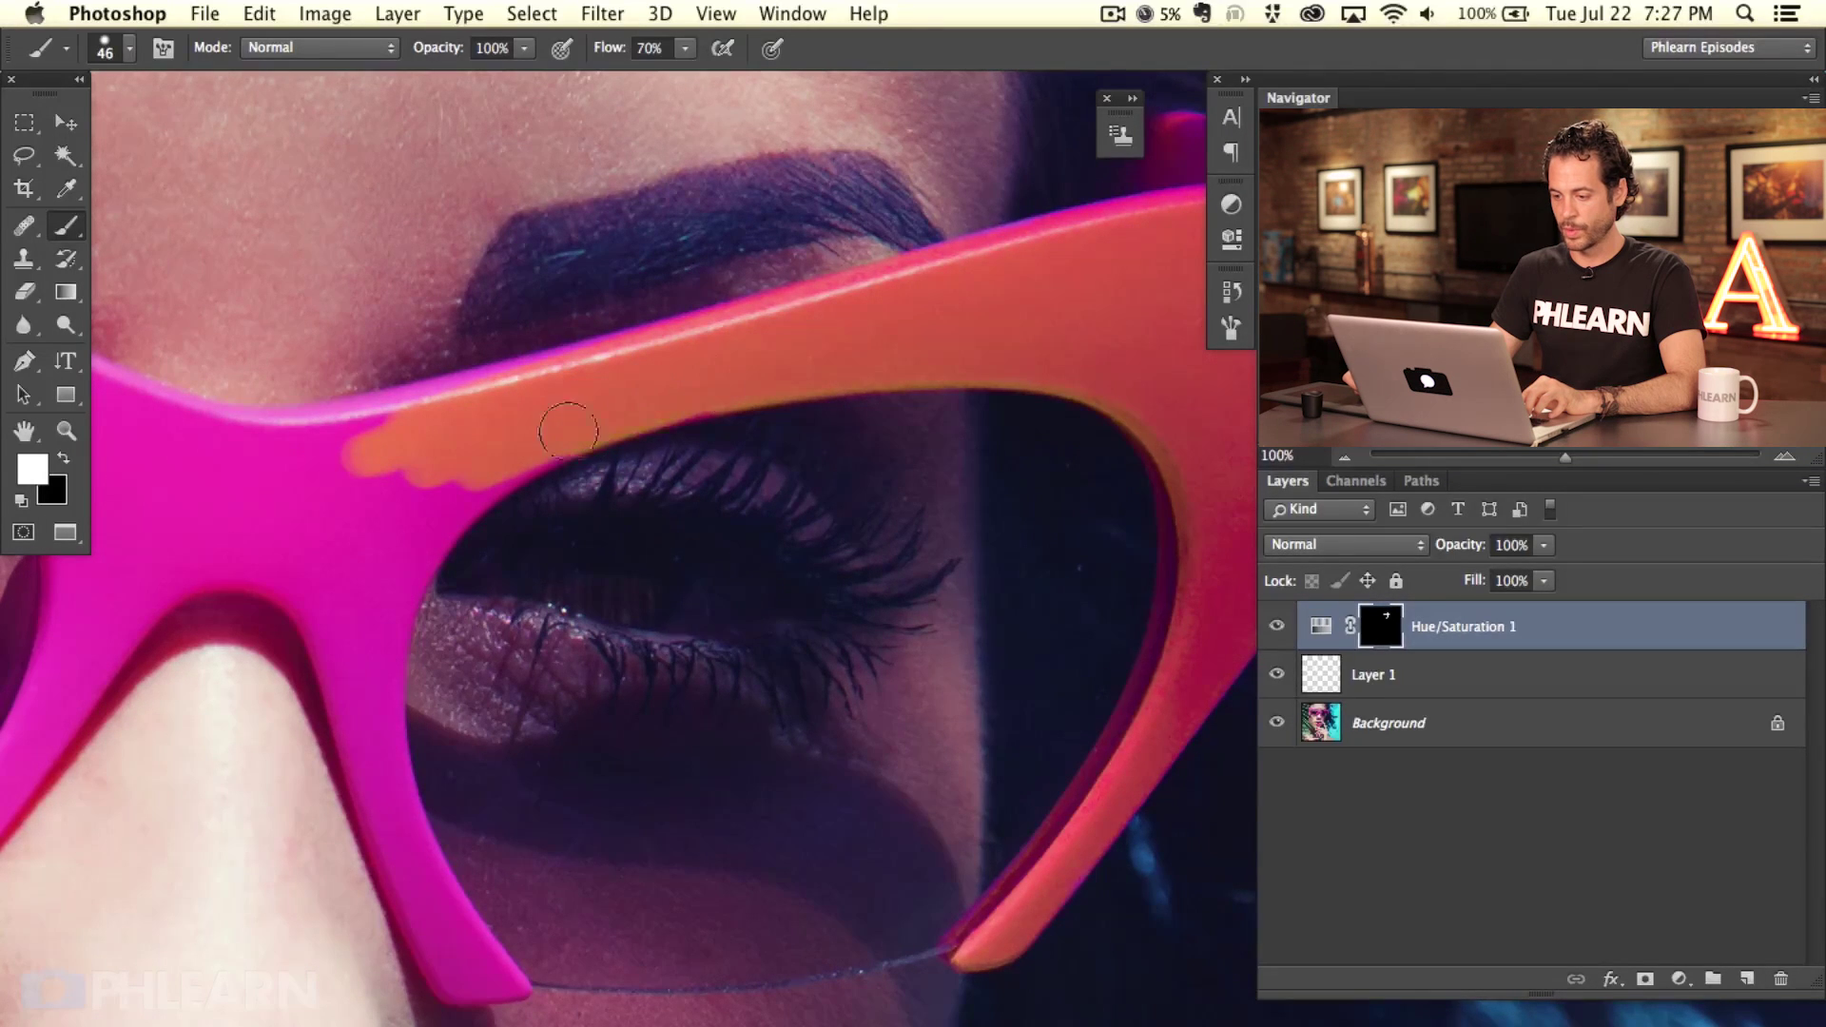
mouse_move(625, 407)
left_mouse_down()
mouse_move(376, 541)
mouse_move(592, 401)
mouse_move(571, 435)
mouse_move(406, 509)
left_mouse_up()
mouse_move(338, 691)
left_mouse_down()
mouse_move(416, 956)
mouse_move(452, 988)
mouse_move(498, 971)
mouse_move(489, 990)
mouse_move(509, 987)
mouse_move(457, 928)
left_mouse_up()
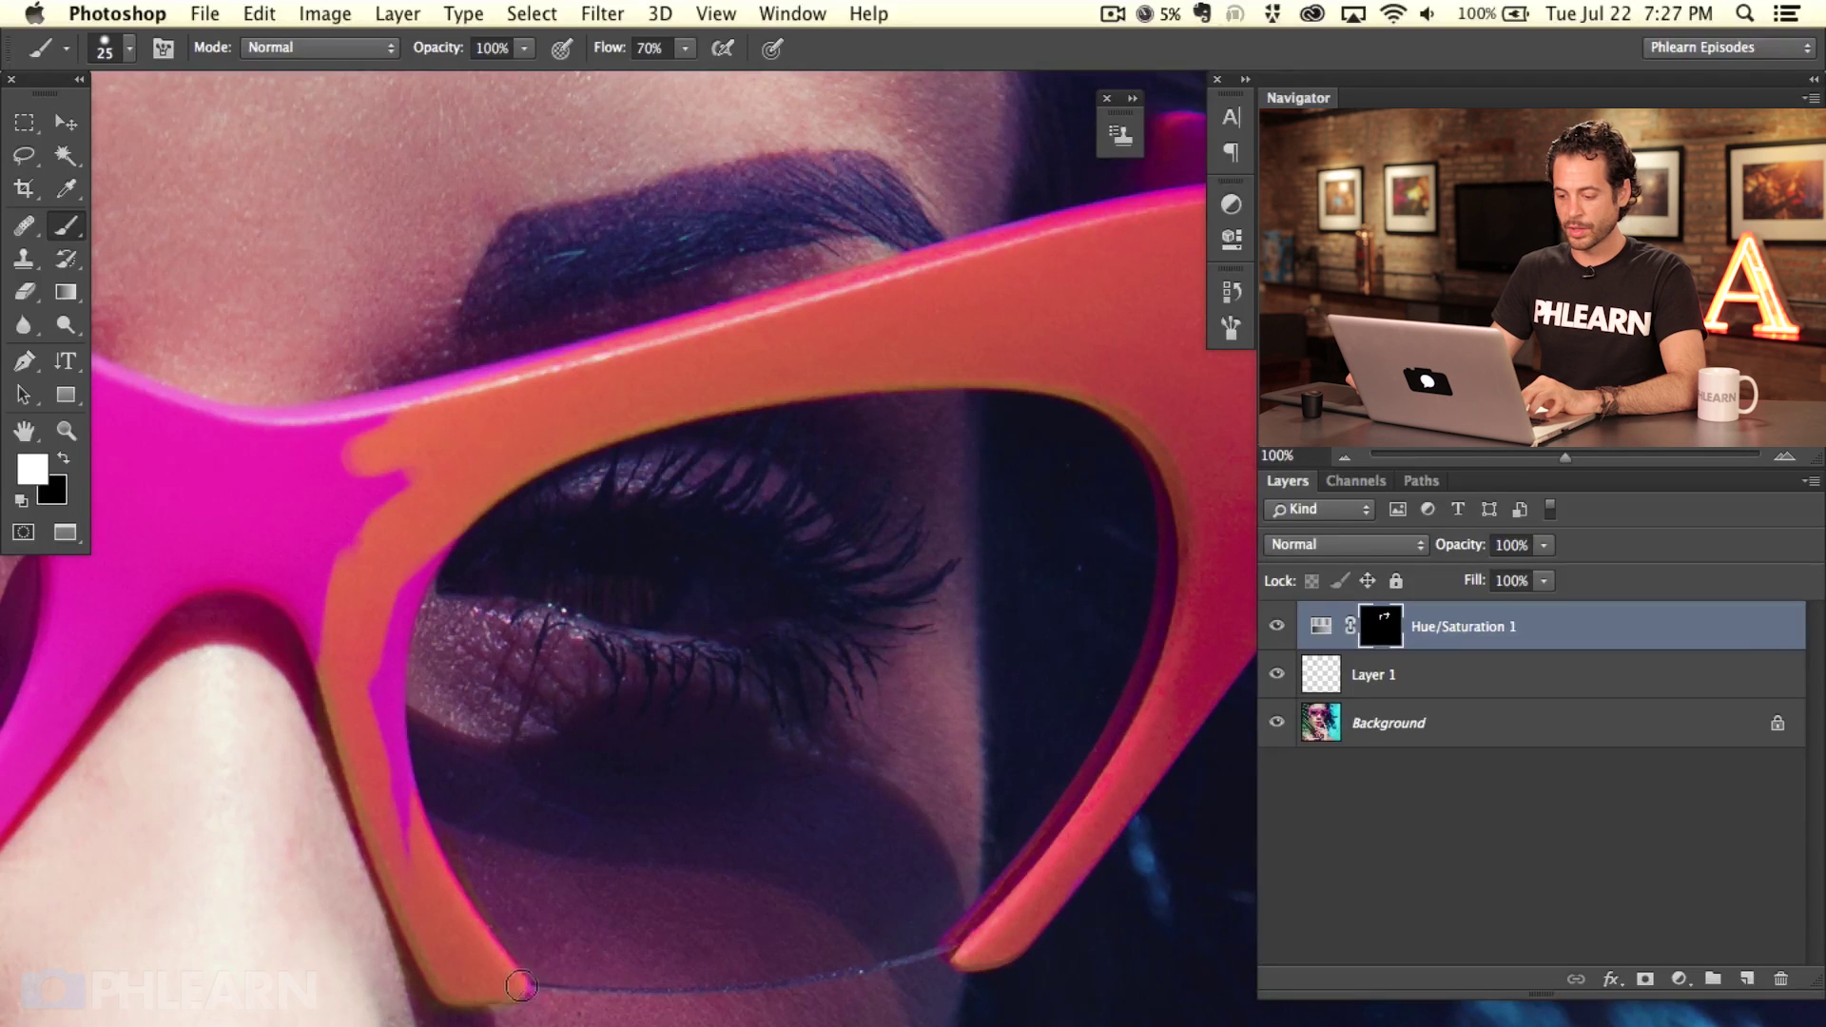
Step: Fill the leftover magenta strip on the right-hand lens's inner rim with a 44 px white brush, and switch the foreground to black
key("x")
key("x")
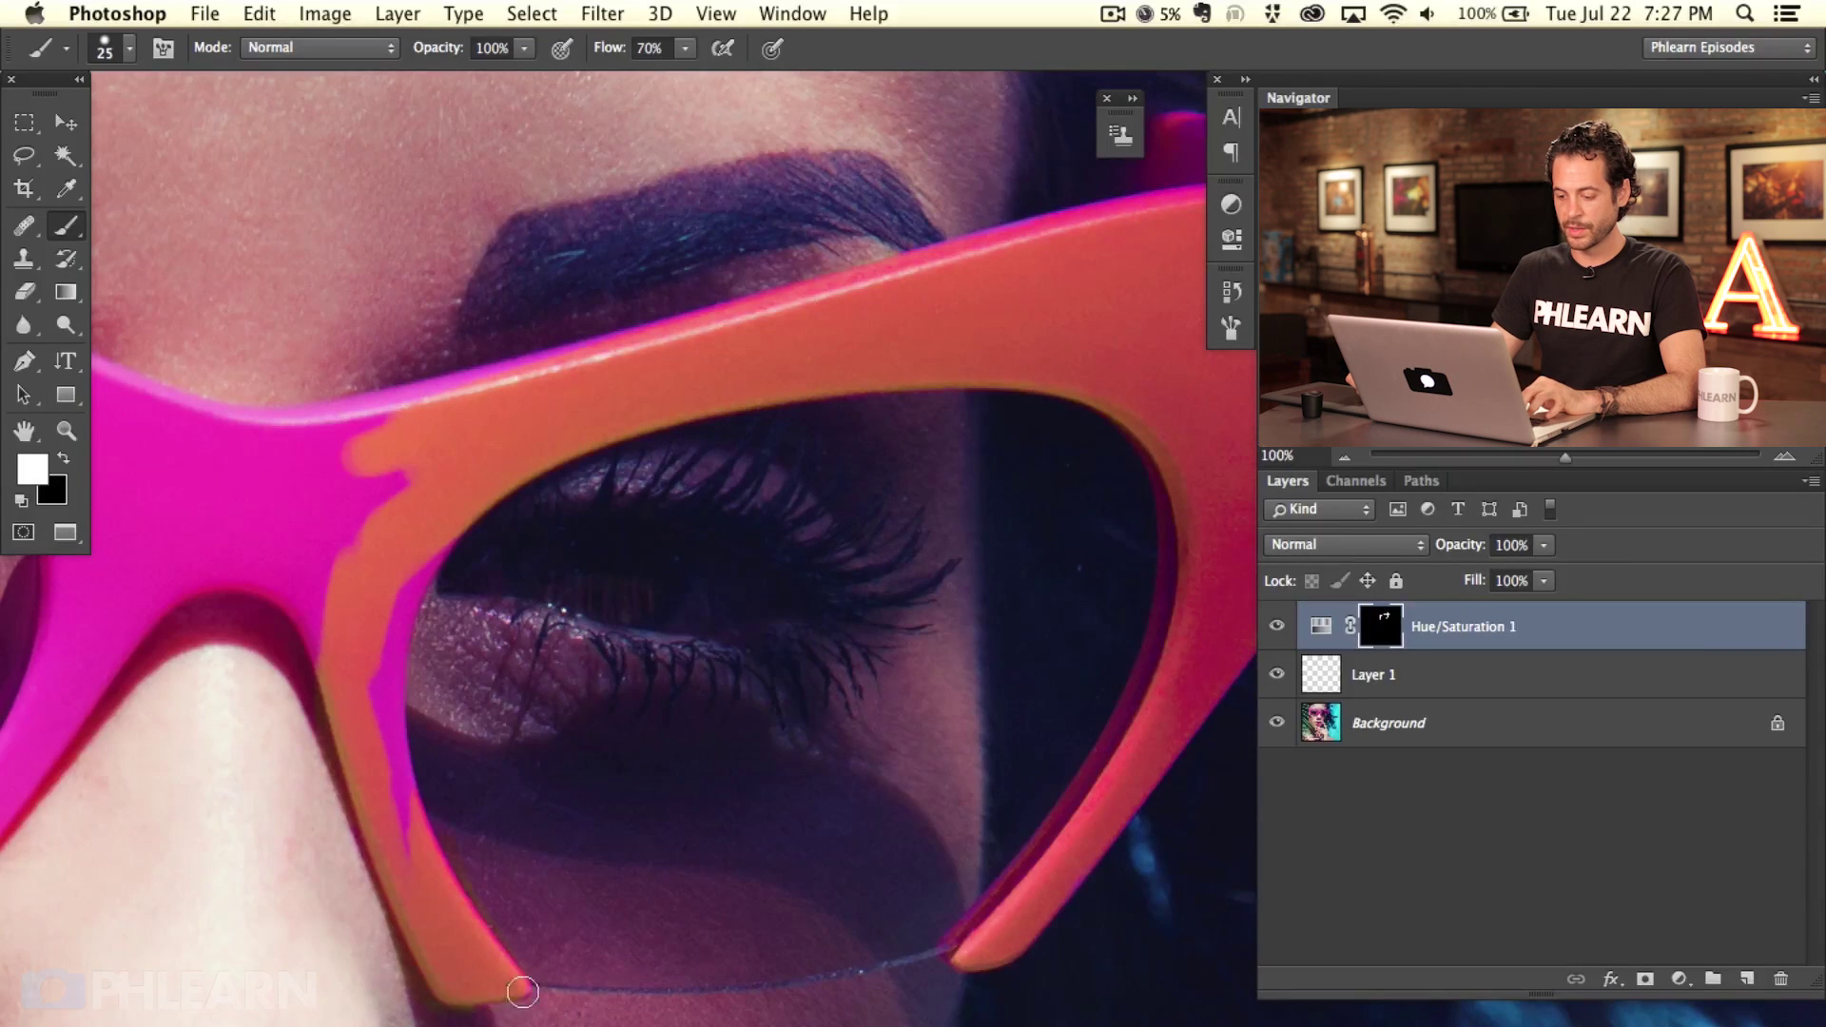
key("bracketright")
key("bracketright")
mouse_move(429, 852)
left_mouse_down()
mouse_move(395, 723)
mouse_move(394, 571)
mouse_move(417, 575)
left_mouse_up()
key("x")
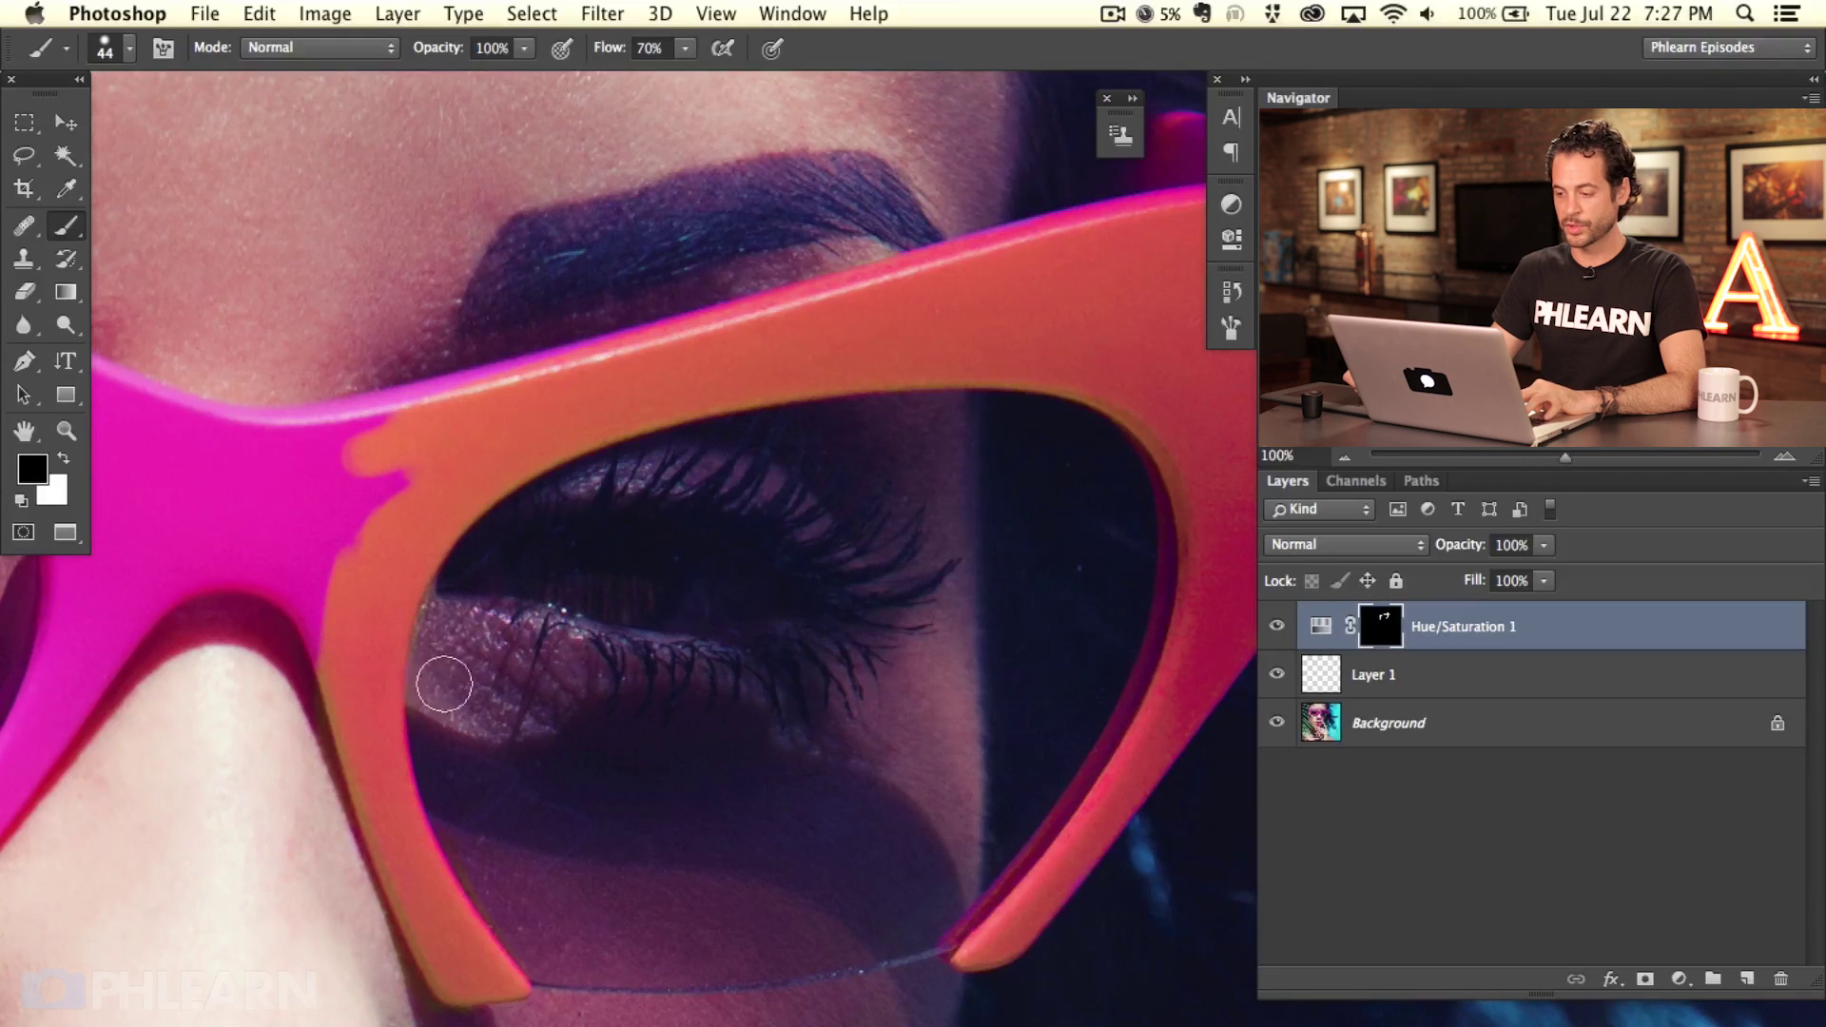
Step: Compare the right-hand side of the glasses before and after the masked recoloring
key("super+minus")
key("super+minus")
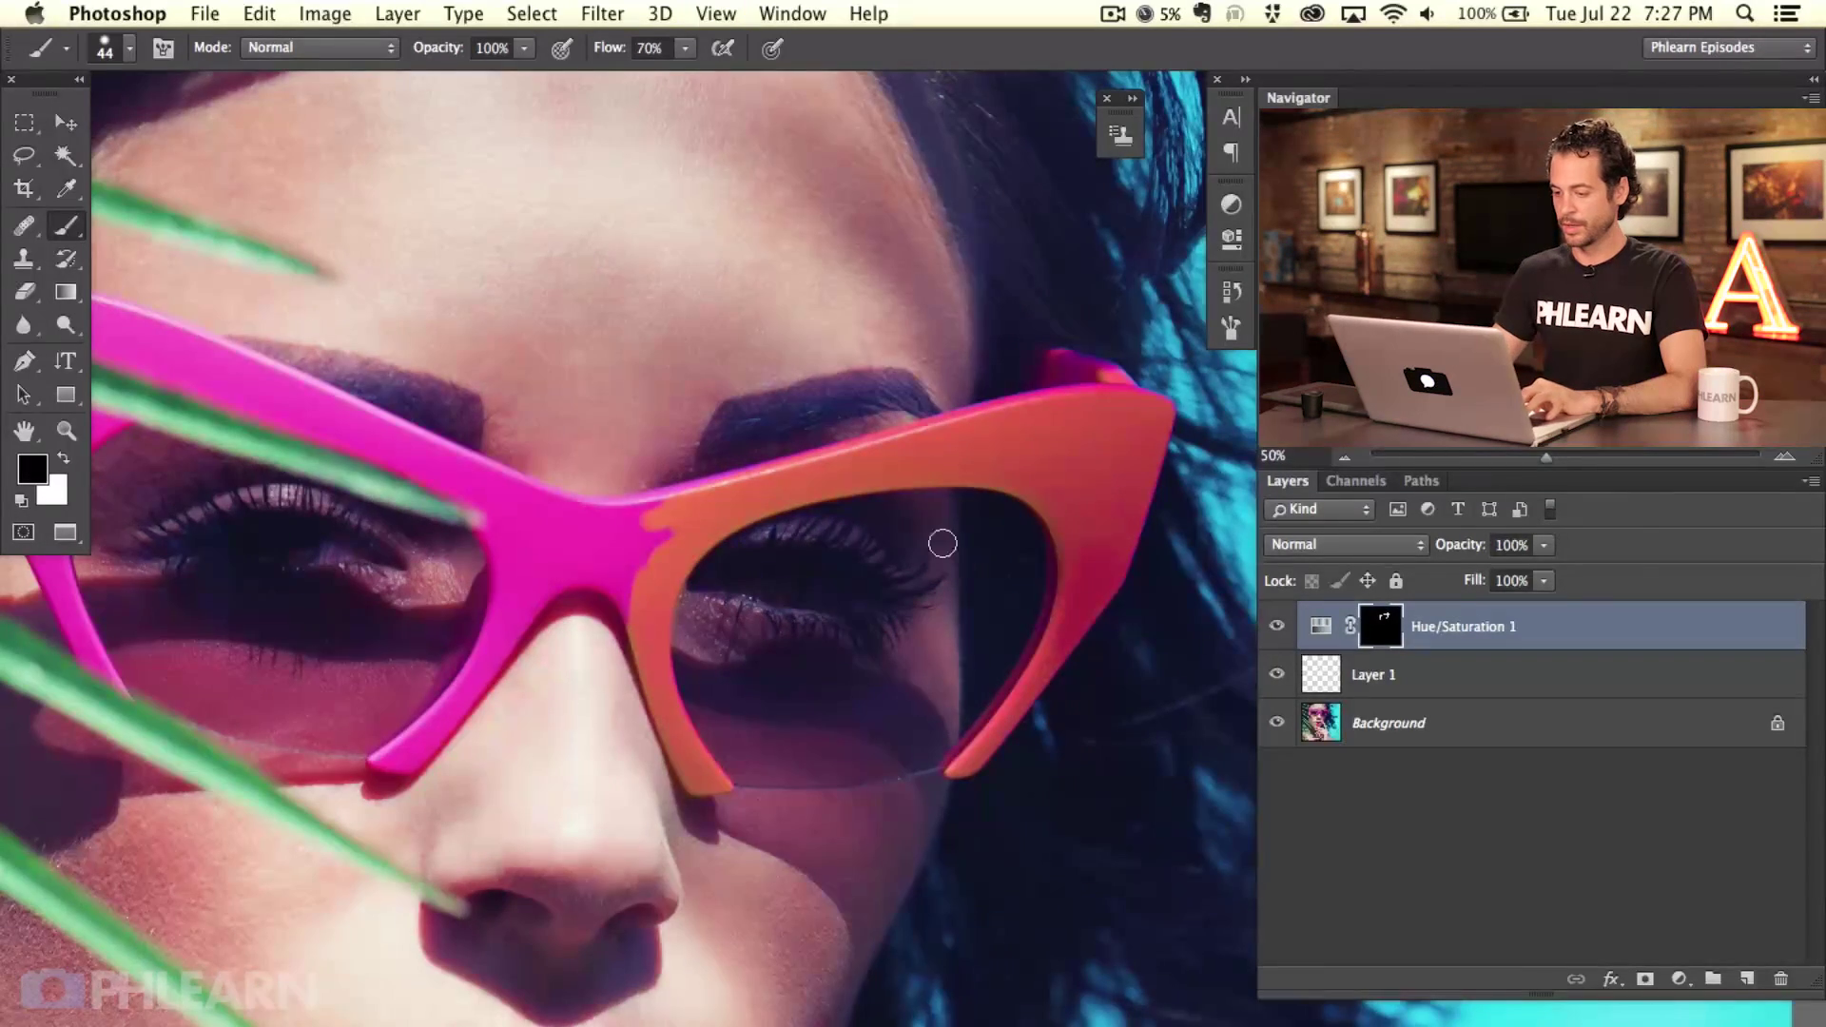
left_click_drag(690, 715, 659, 713)
left_click(1278, 629)
left_click(1277, 630)
left_click(1277, 630)
left_click(1277, 630)
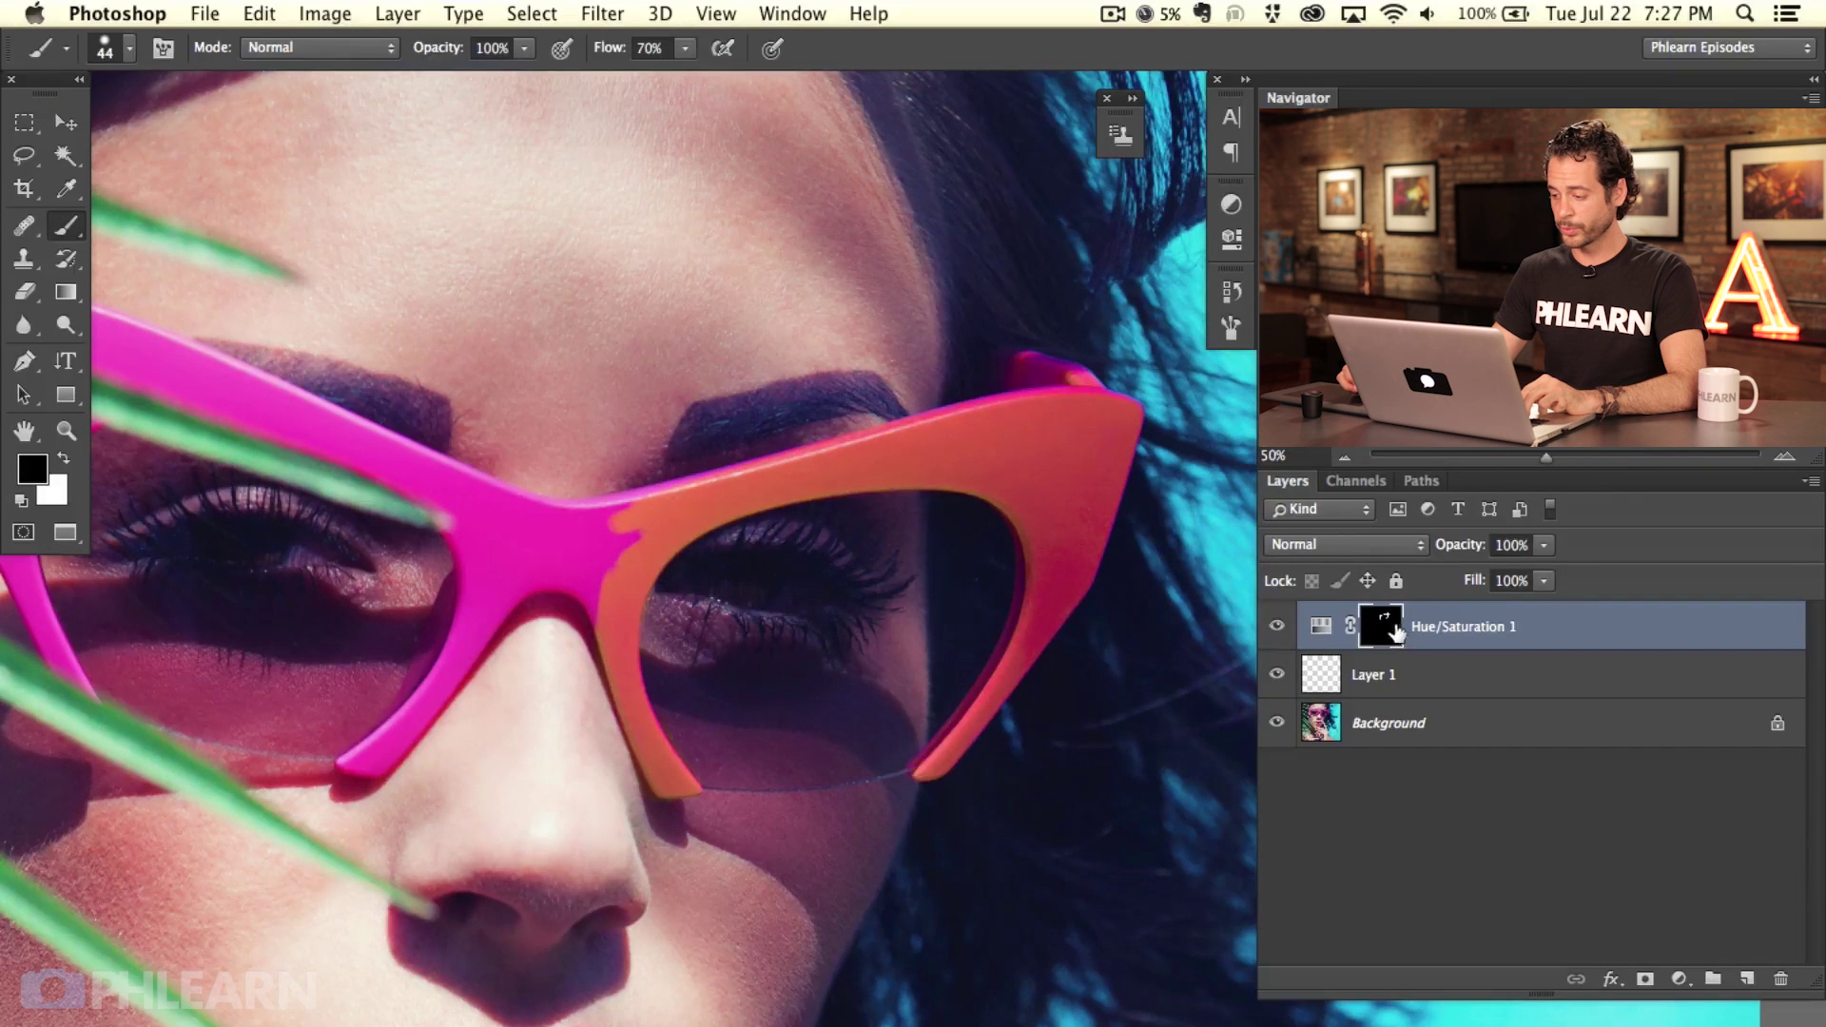
Step: Inspect the Hue/Saturation layer mask on its own and return to the normal image view
left_click(1389, 632, "alt")
left_click(1384, 628, "alt")
left_click(1382, 634, "alt")
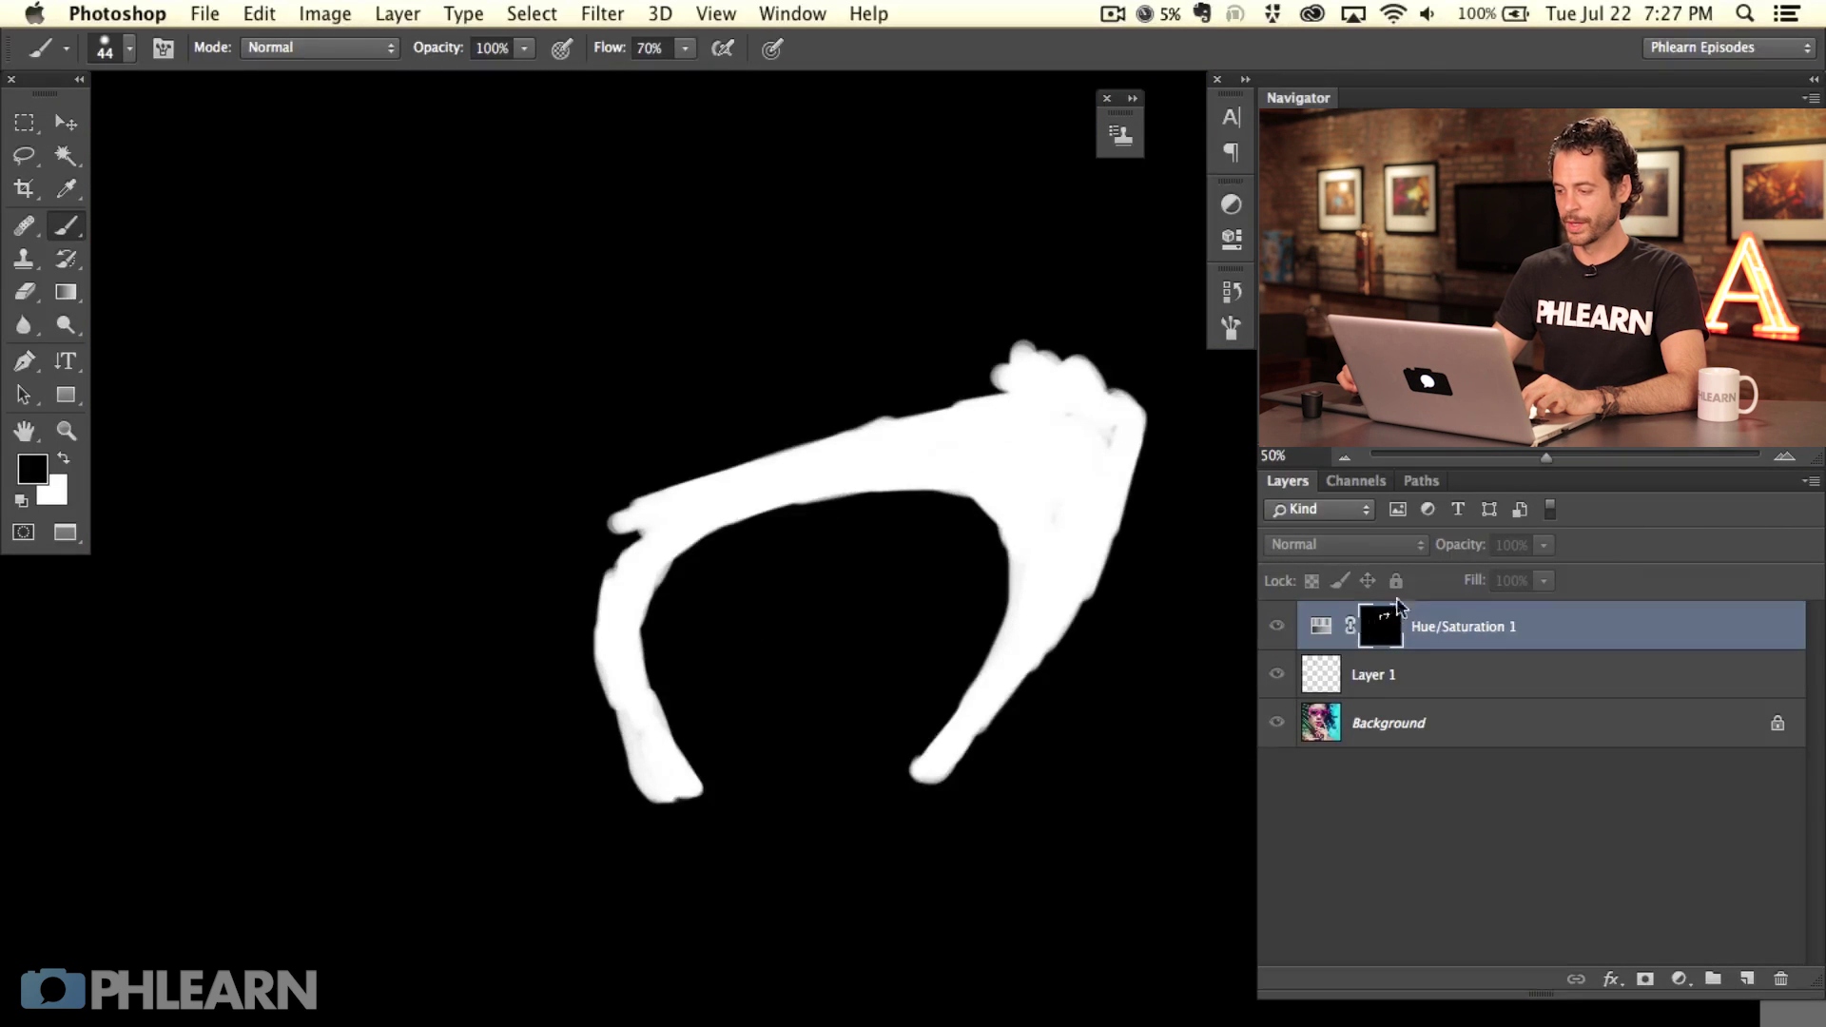
left_click(1388, 636, "alt")
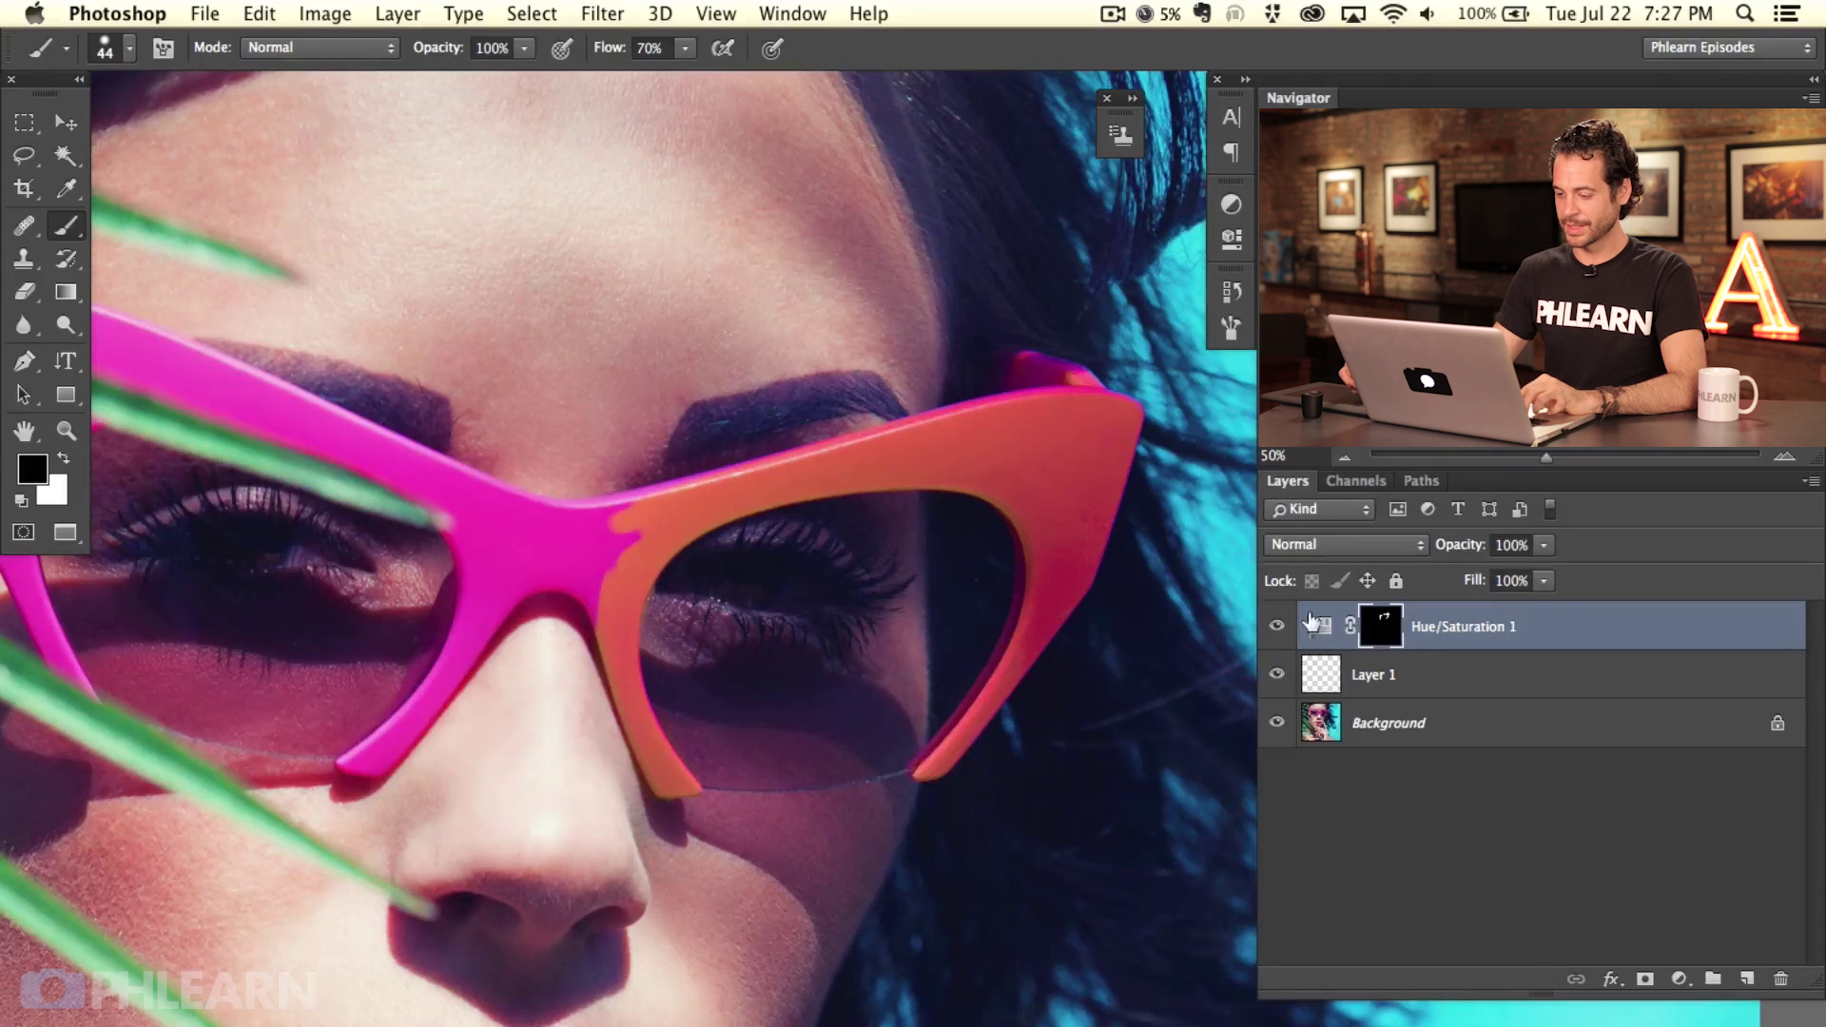
Step: Outline a zigzag-edged strip across the glasses' bridge beside the orange area with the Polygonal Lasso at a 1.3 px feather
key("super+1")
left_click_drag(494, 544, 1237, 504)
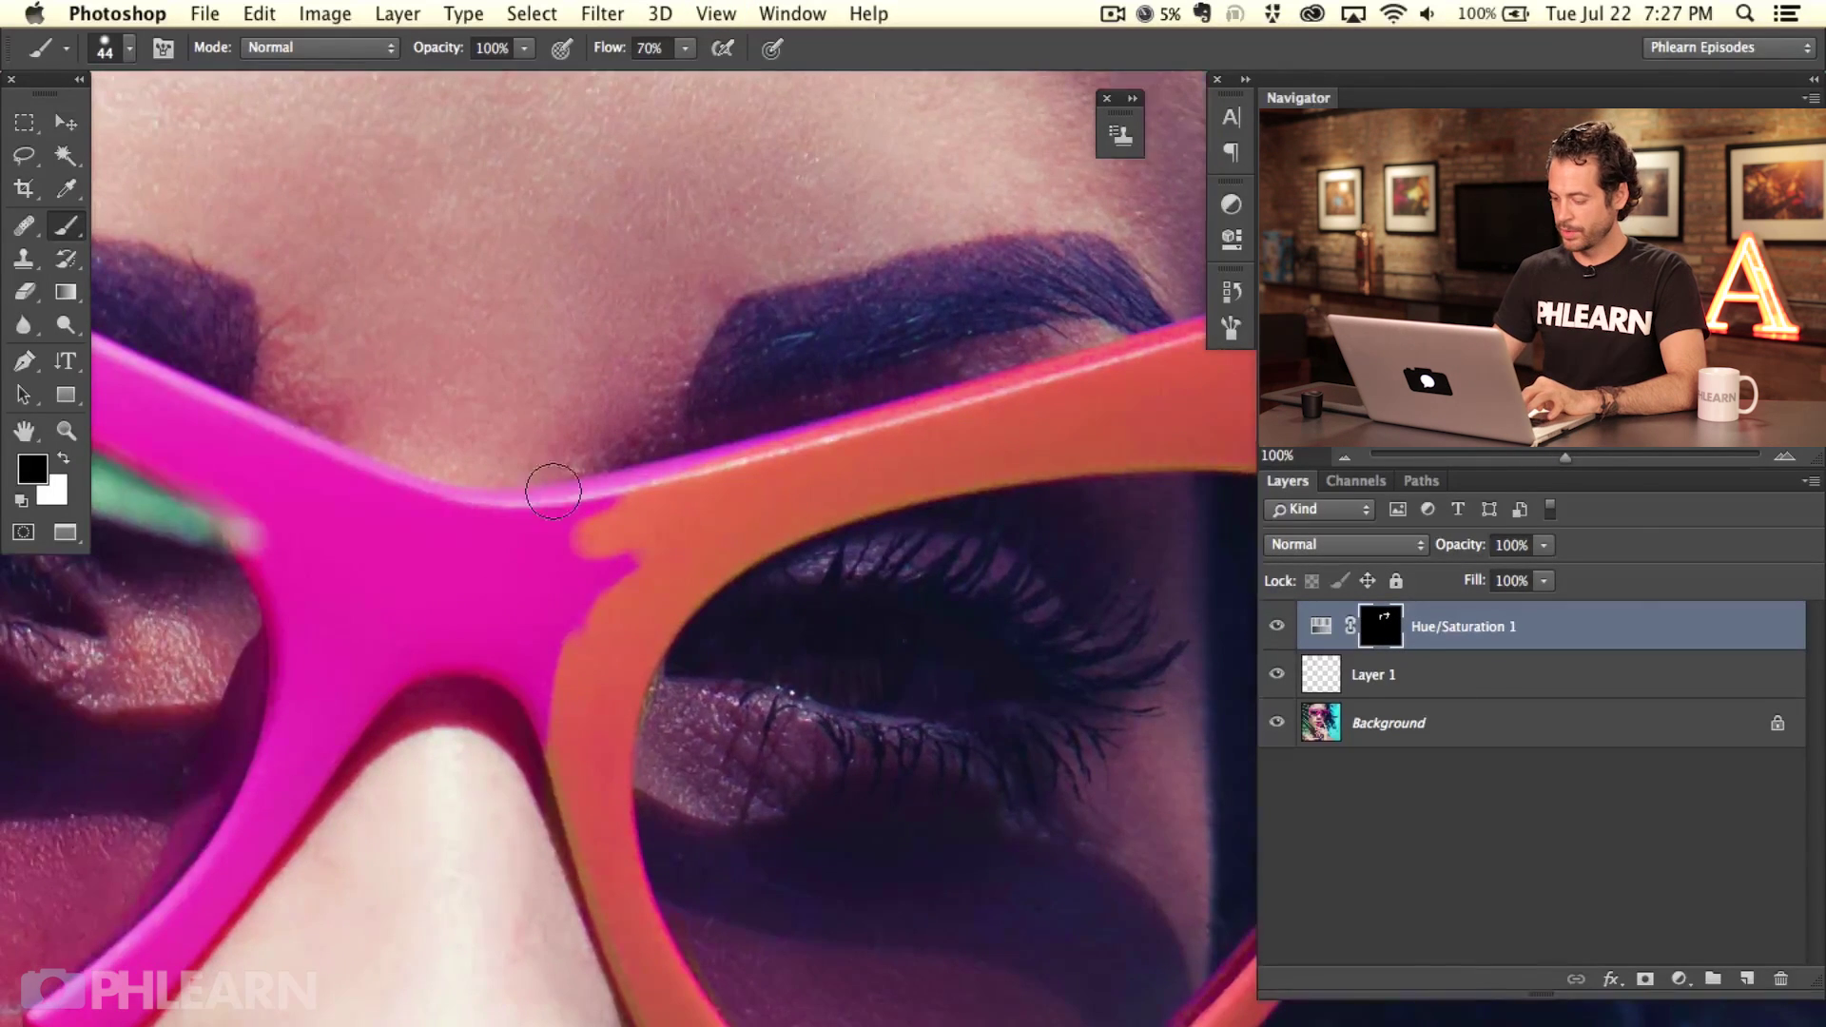
key("super+equal")
left_click_drag(301, 542, 1020, 607)
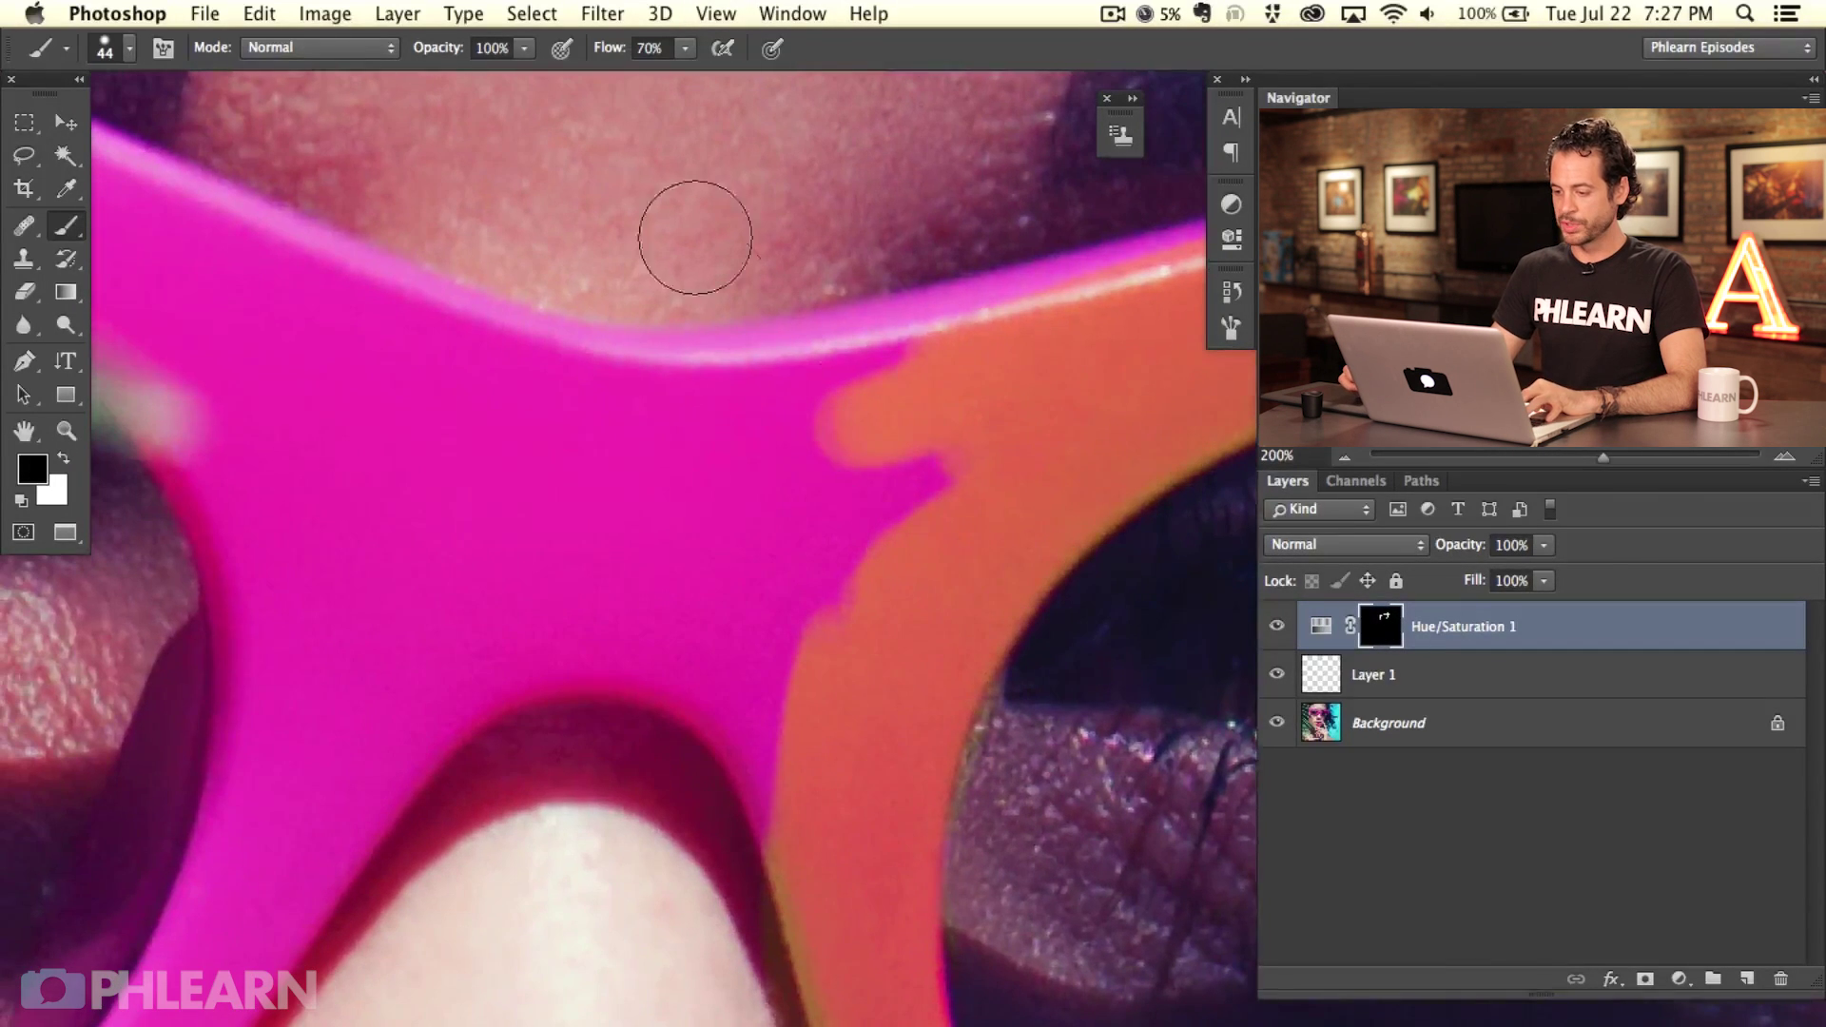
key("bracketleft")
key("bracketleft")
key("bracketleft")
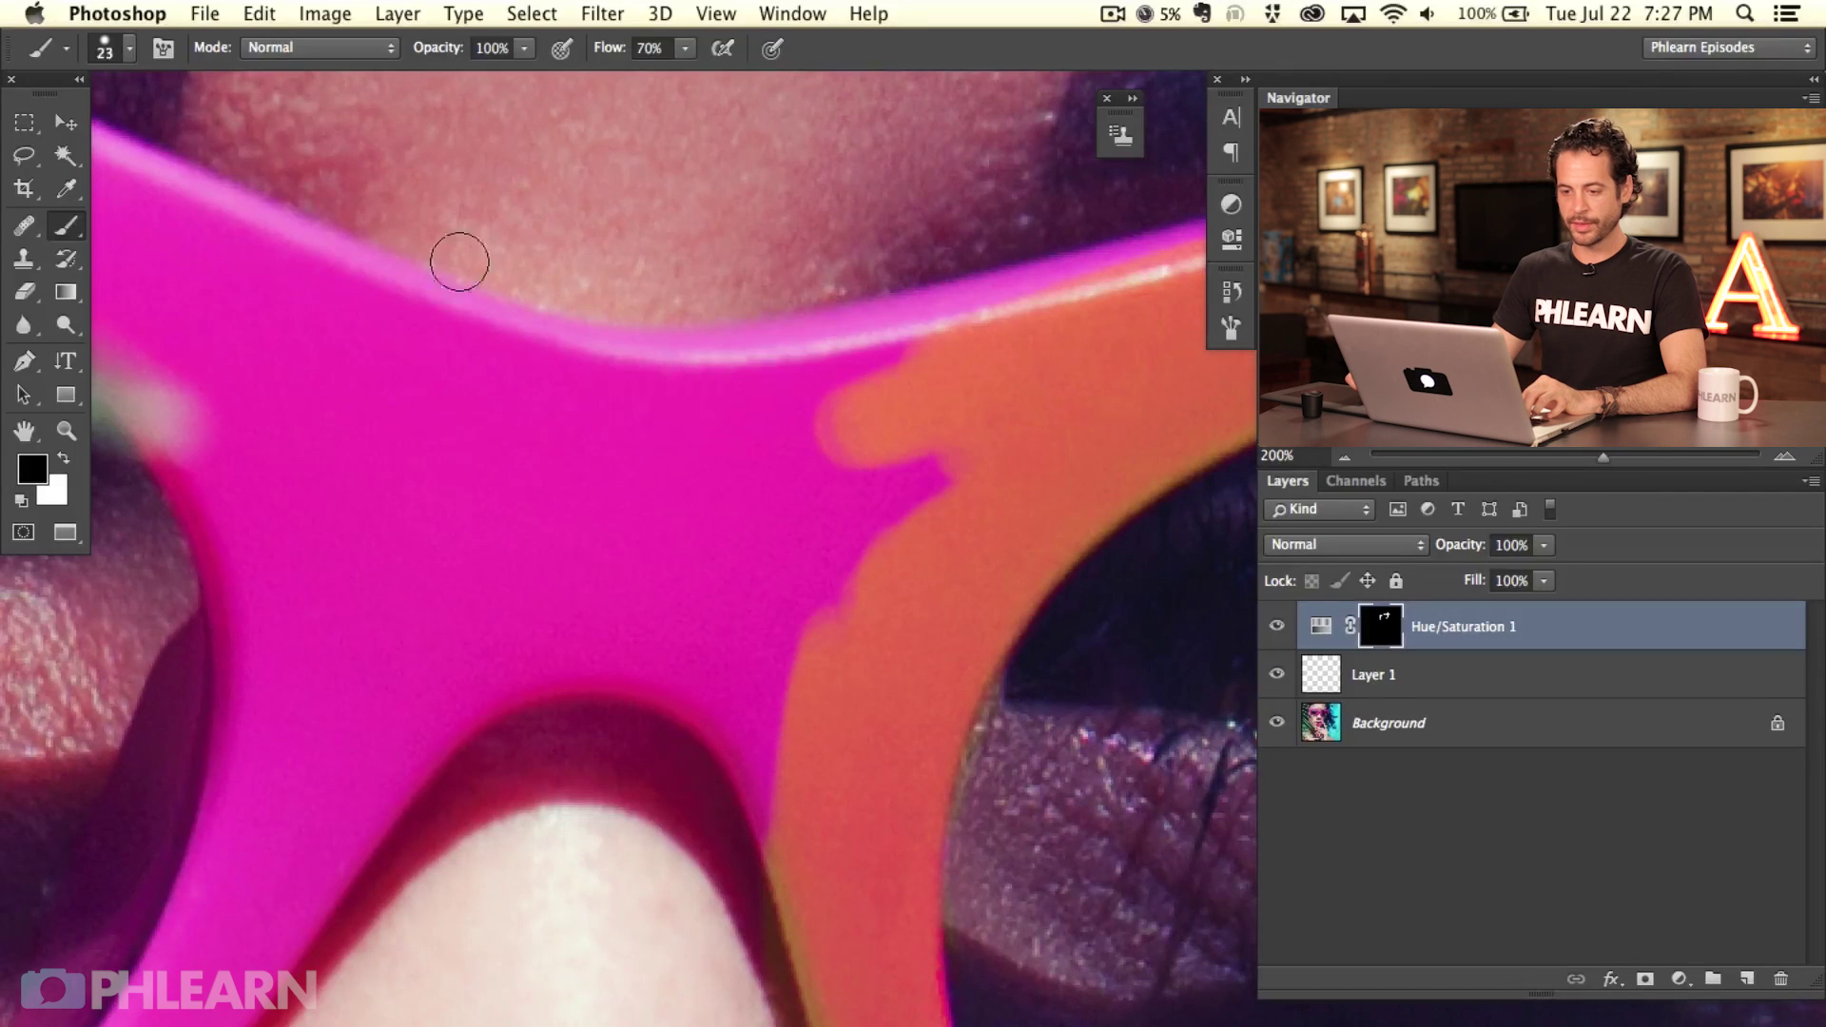
left_click(24, 155)
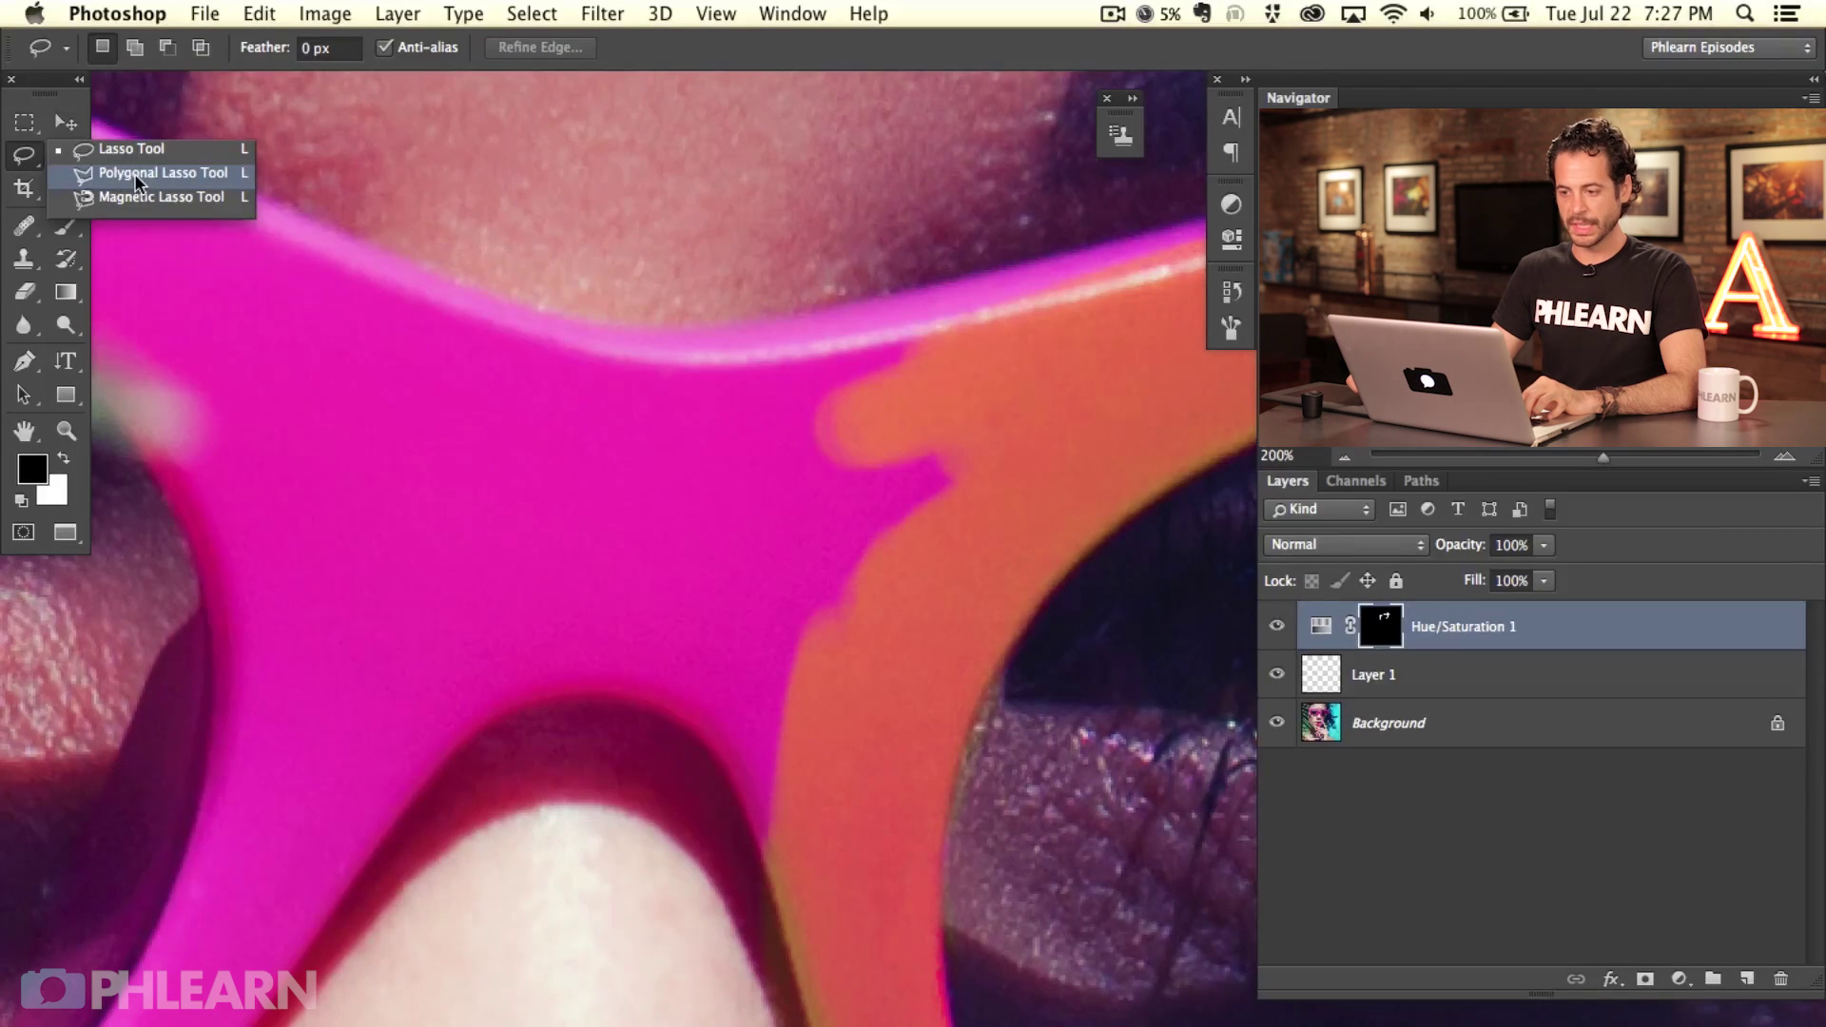
left_click(134, 174)
left_click_drag(289, 42, 285, 56)
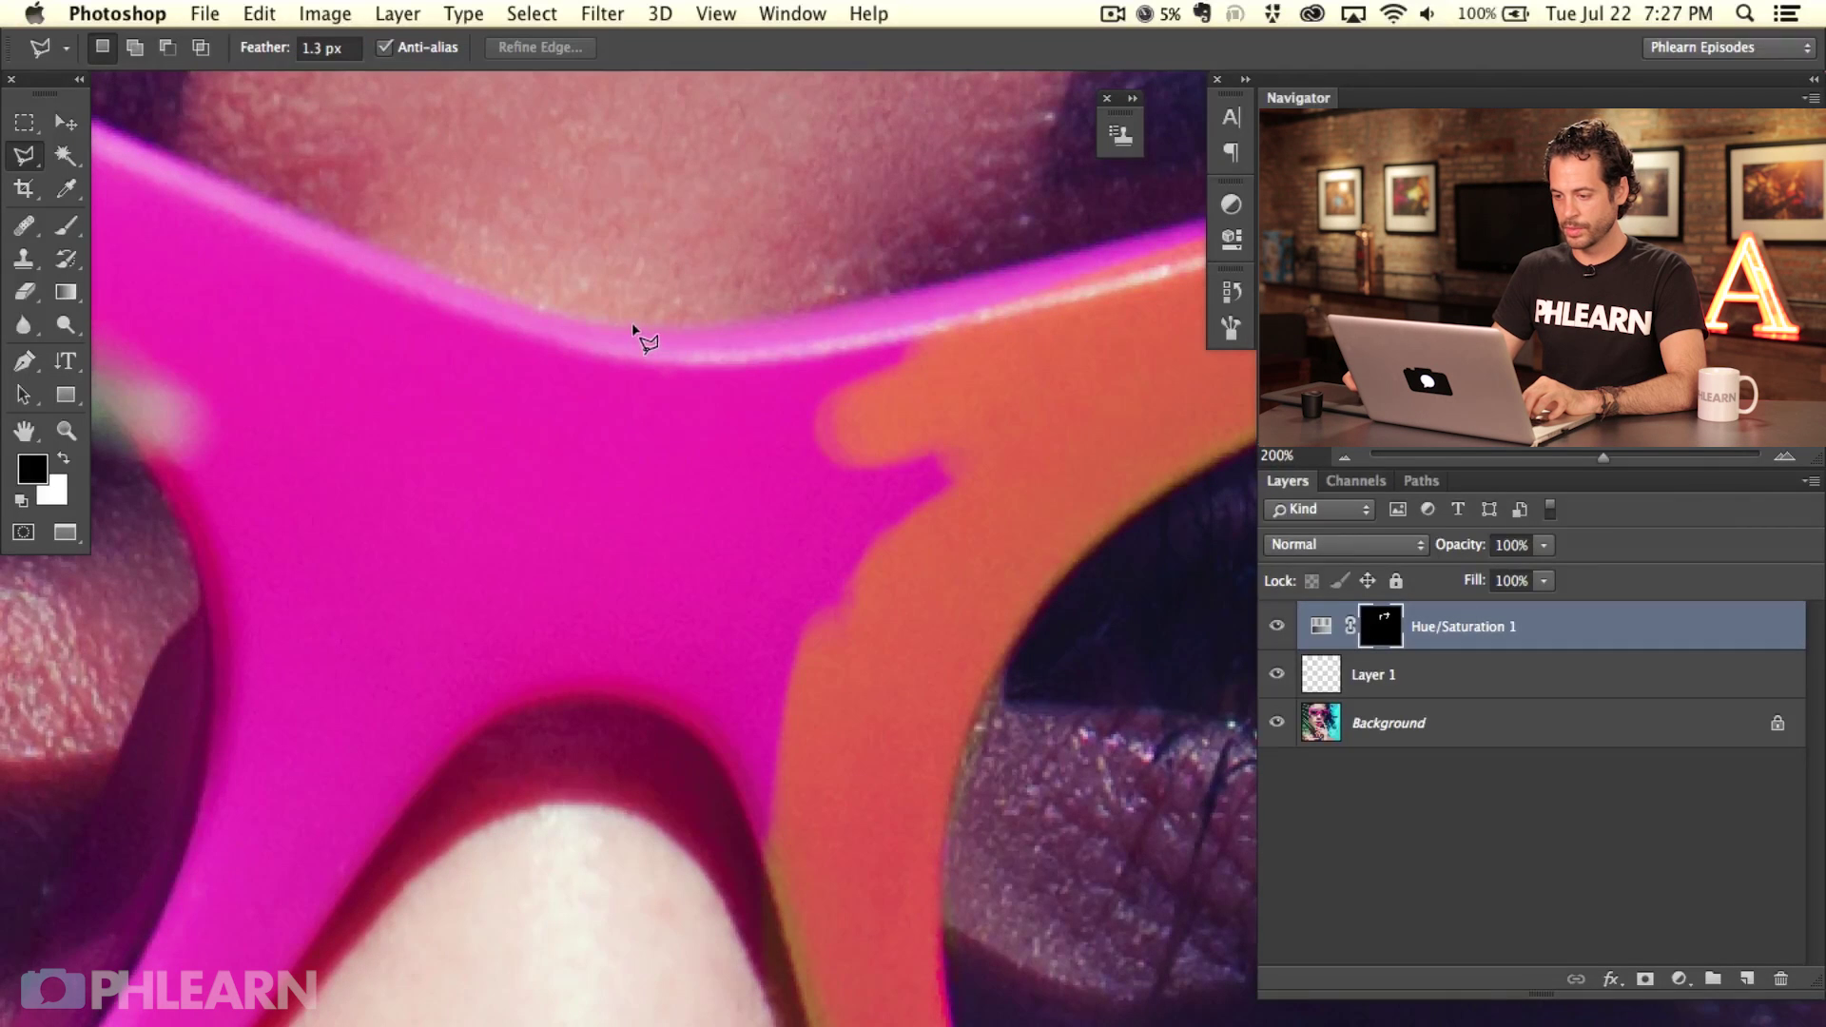
left_click(670, 360)
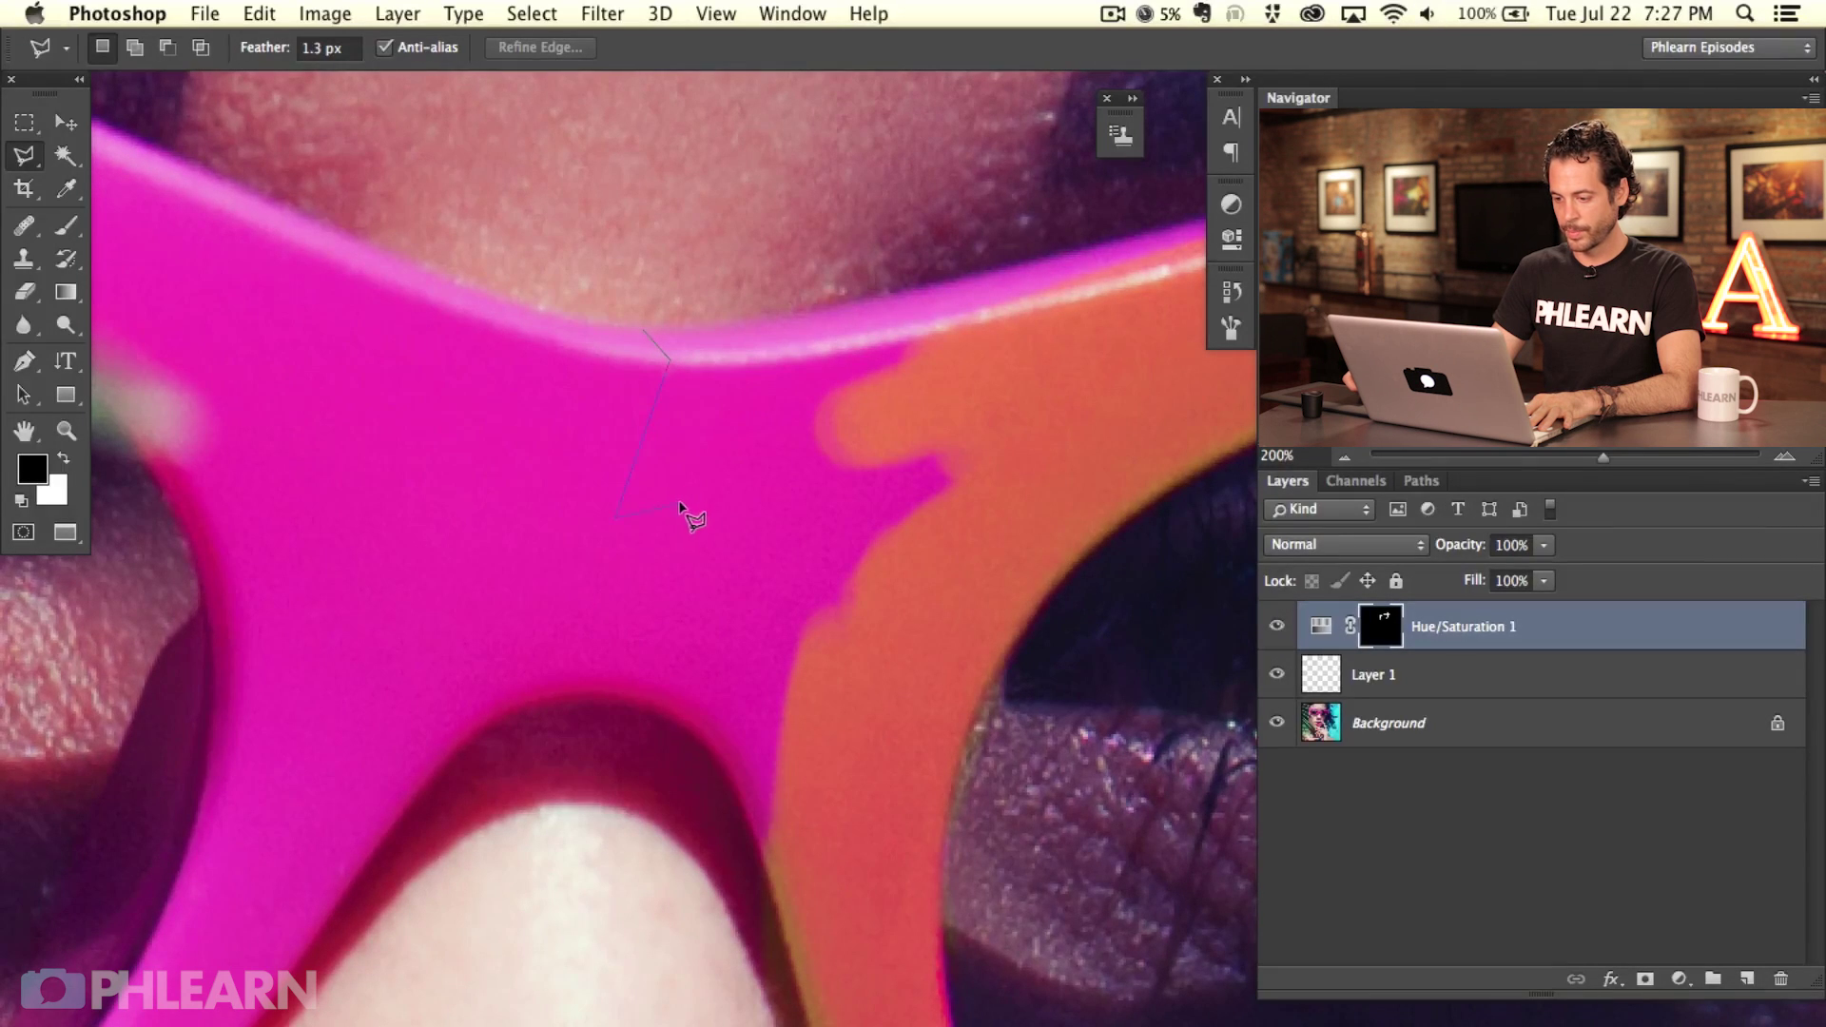
left_click(603, 700)
left_click(677, 713)
left_click(724, 766)
left_click(846, 471)
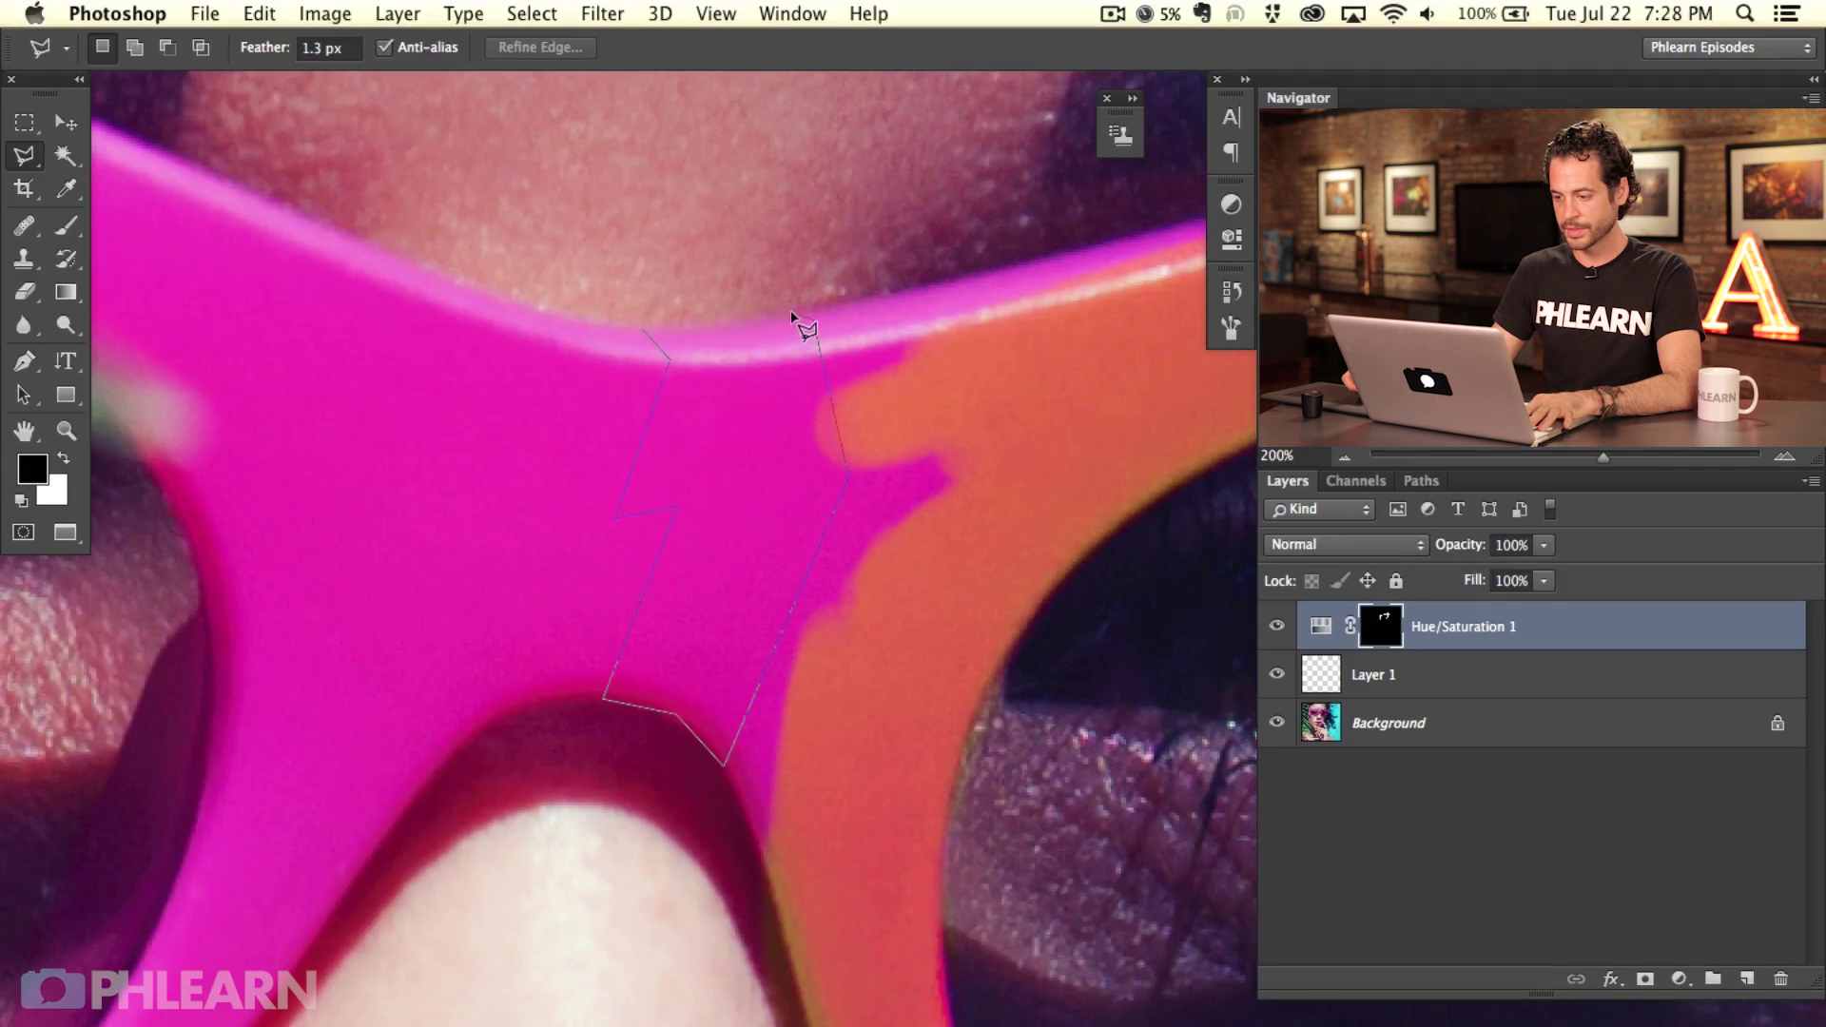
left_click(652, 330)
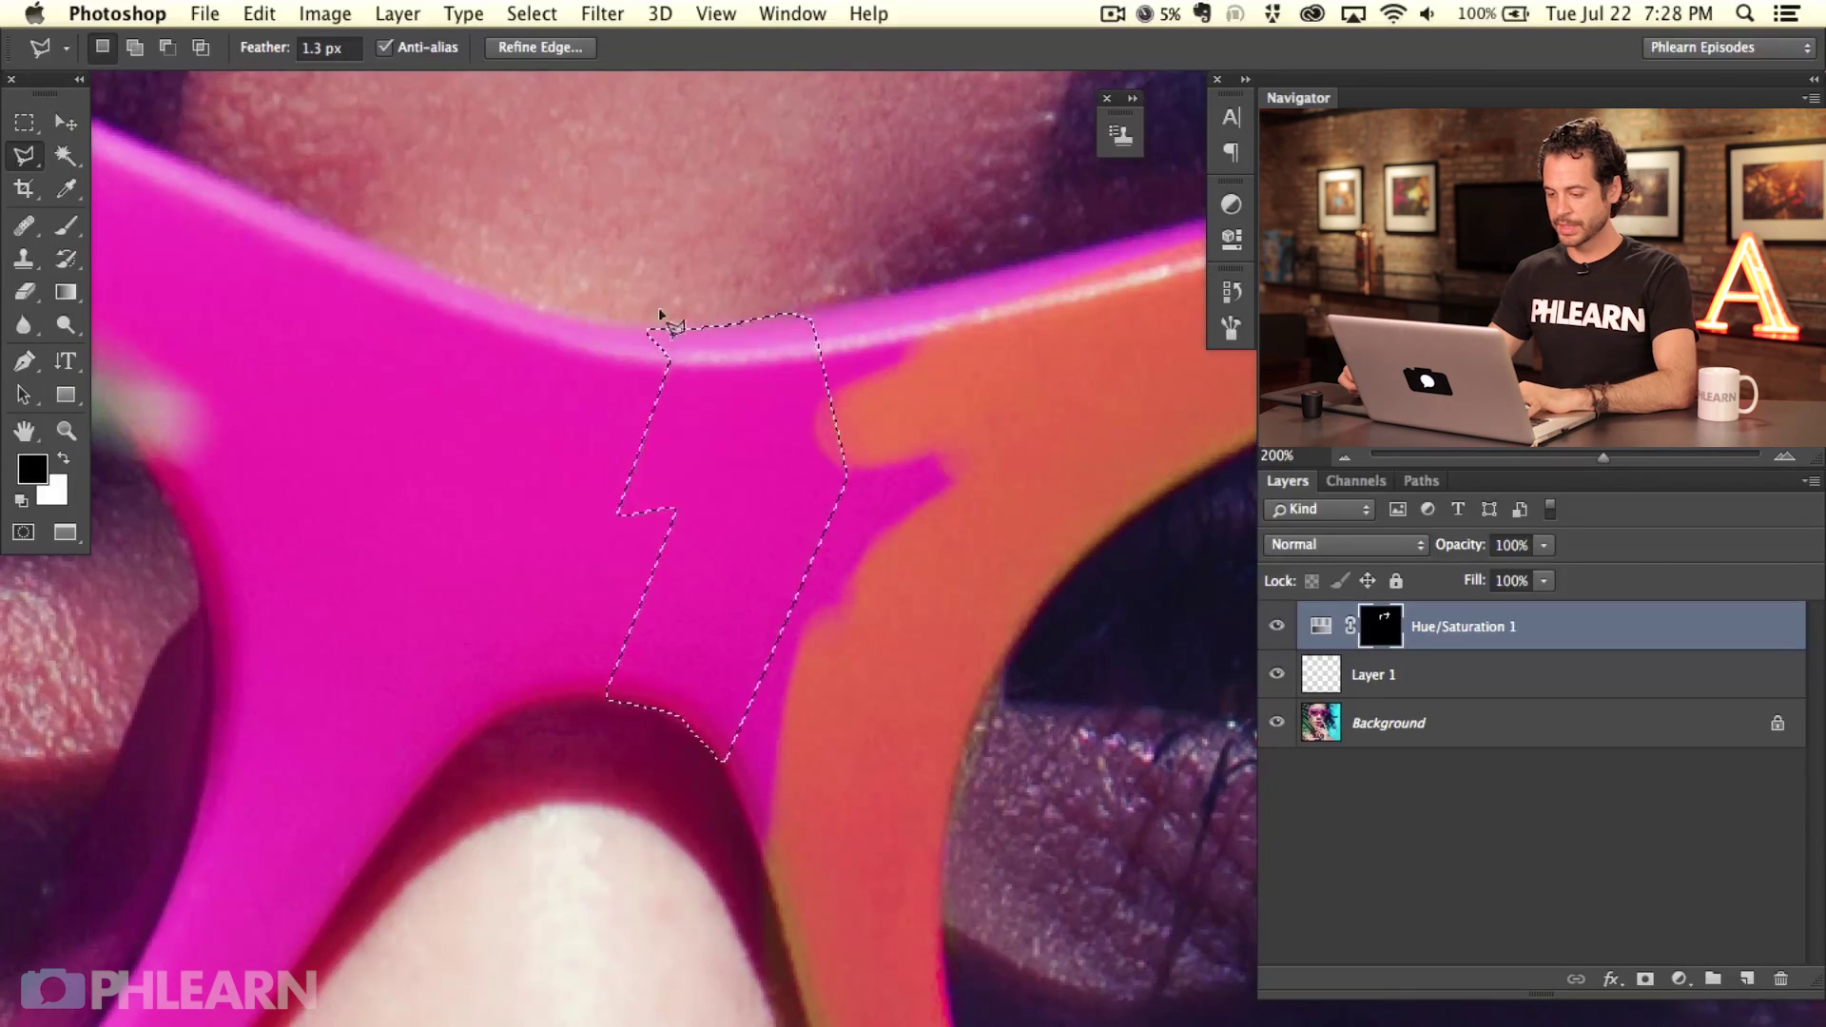
Step: Paint the selected bridge strip white on the Hue/Saturation mask with a 46 px brush and clear the selection
key("b")
mouse_move(711, 453)
left_mouse_down()
mouse_move(739, 459)
mouse_move(673, 318)
mouse_move(628, 590)
mouse_move(663, 565)
mouse_move(672, 666)
mouse_move(786, 339)
mouse_move(818, 314)
left_mouse_up()
key("x")
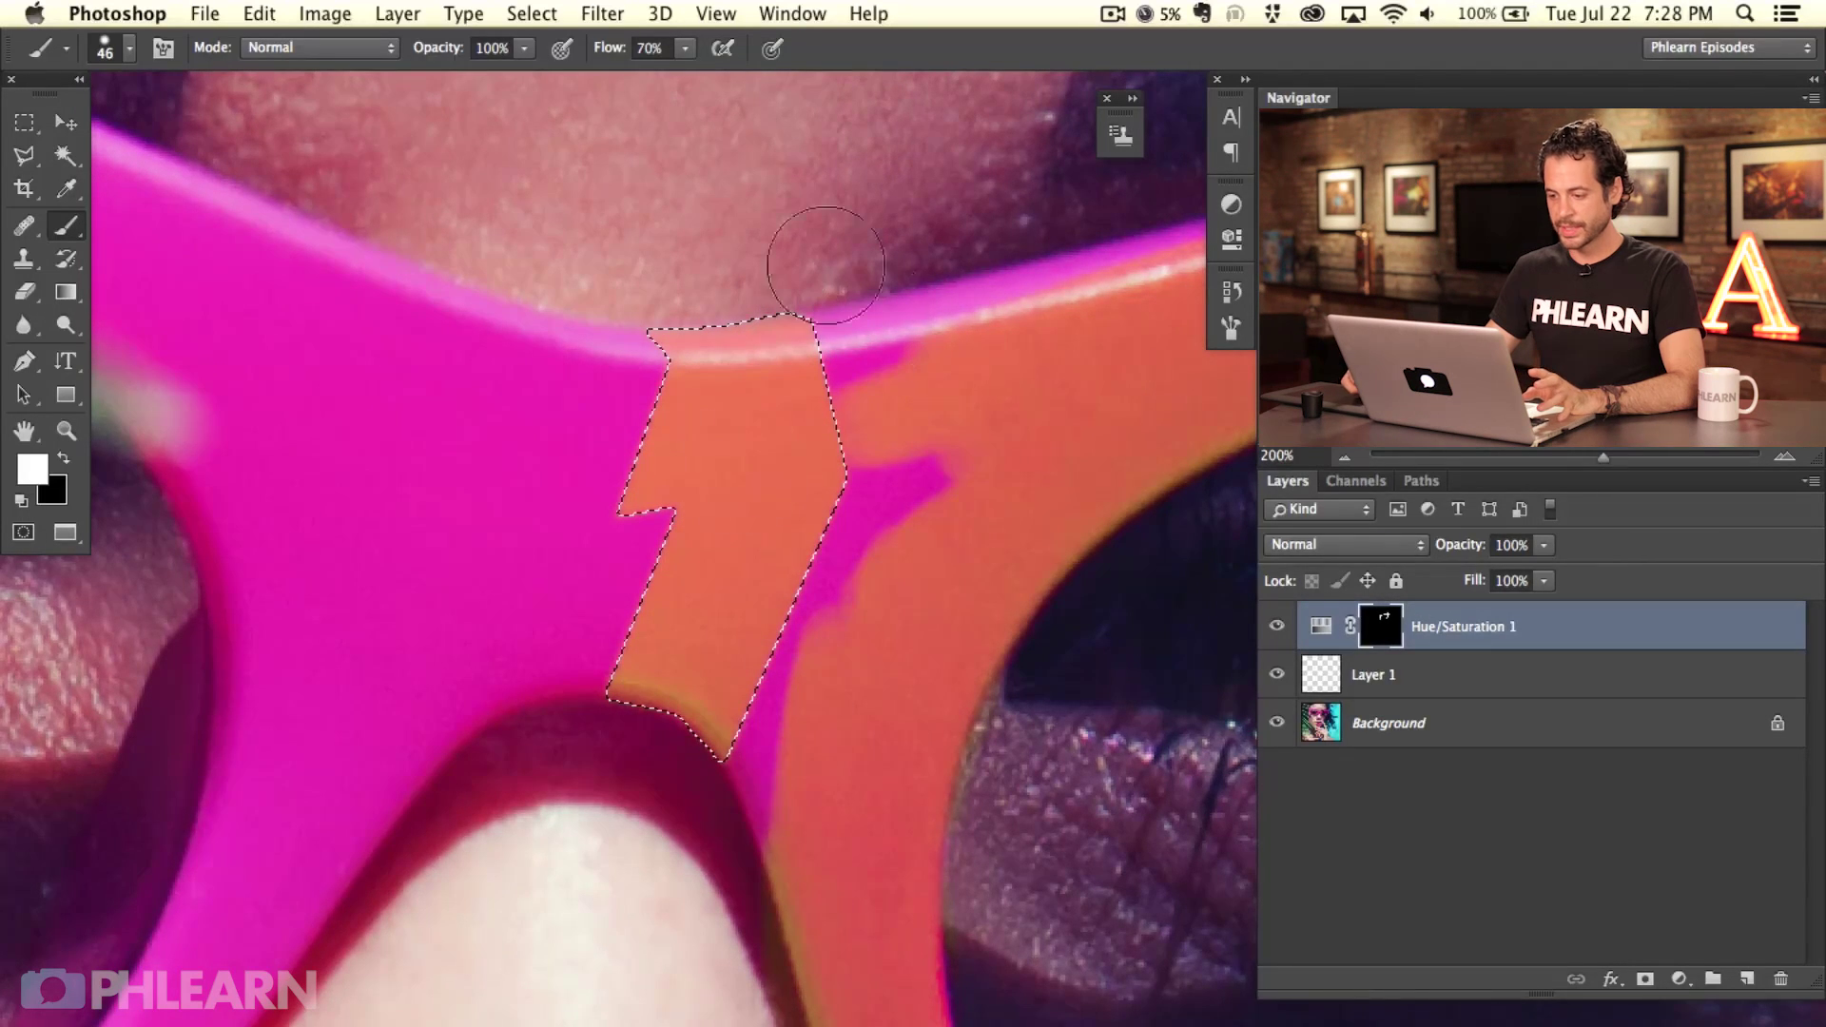
key("ctrl+d")
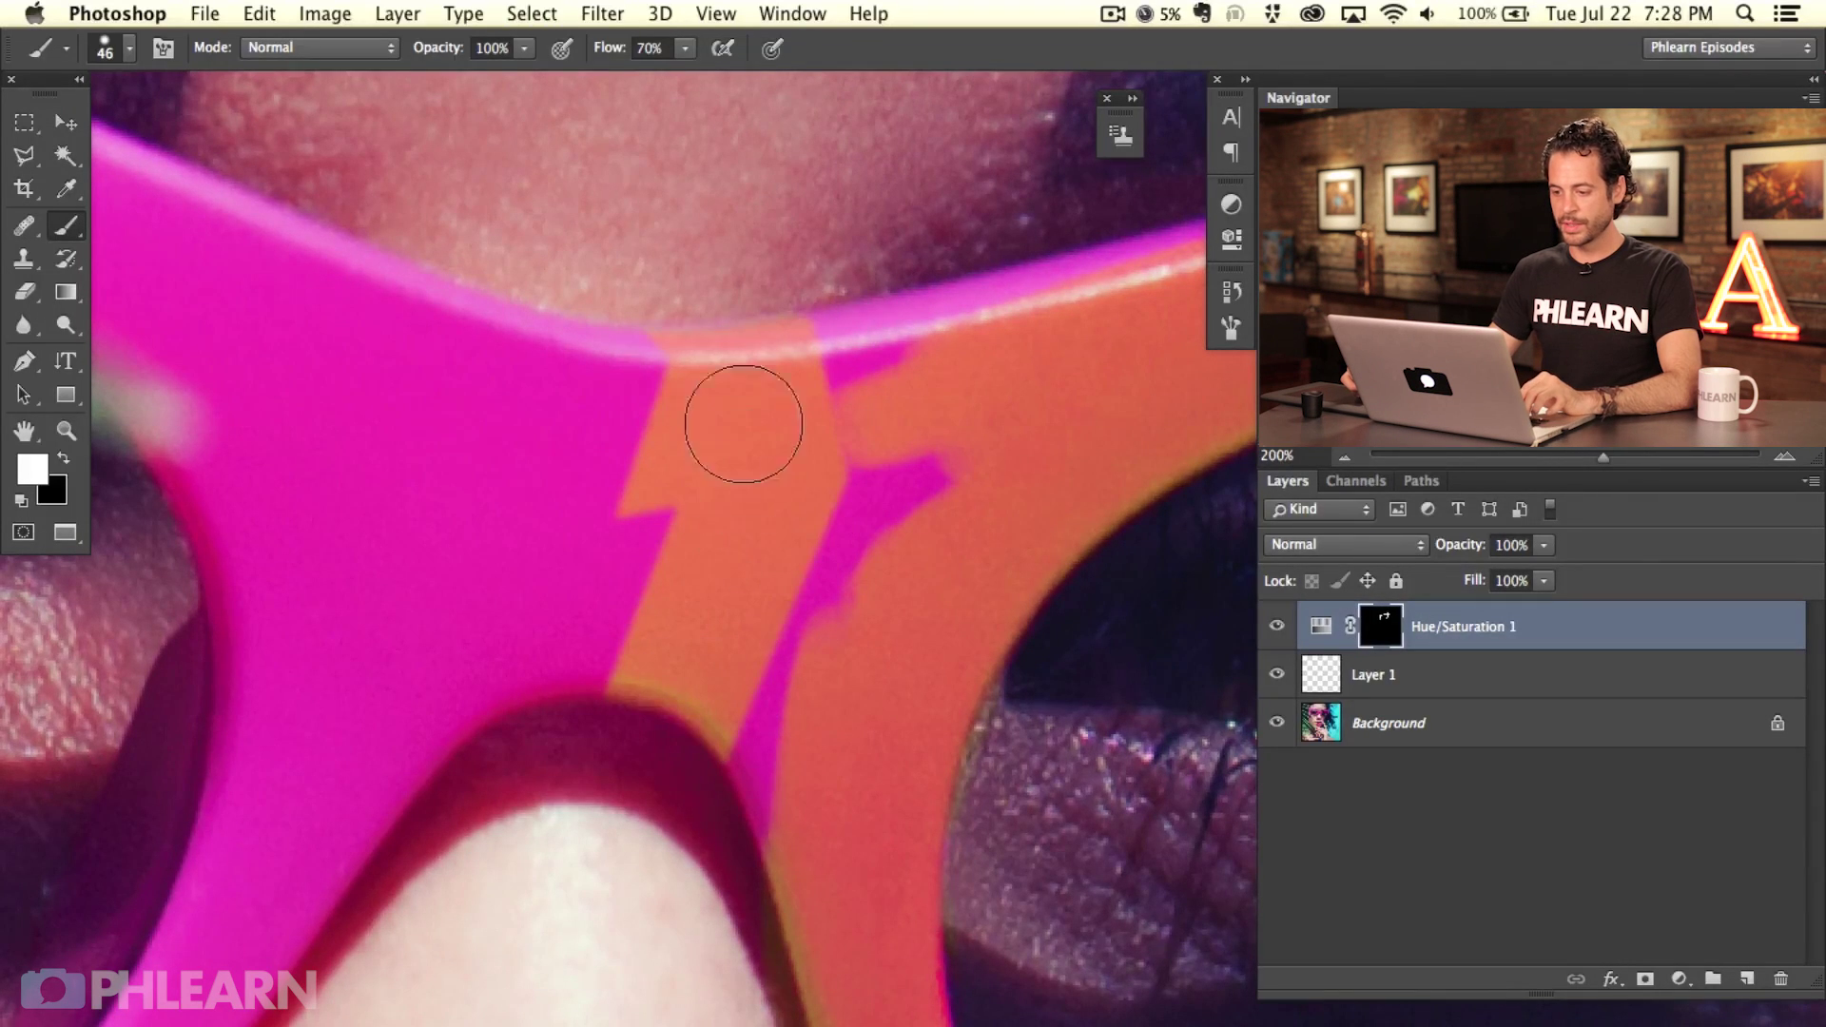
Step: Fill the magenta gaps between the bridge strip and the orange frame with white, using 19 px and 35 px brushes
left_click_drag(758, 685, 737, 685)
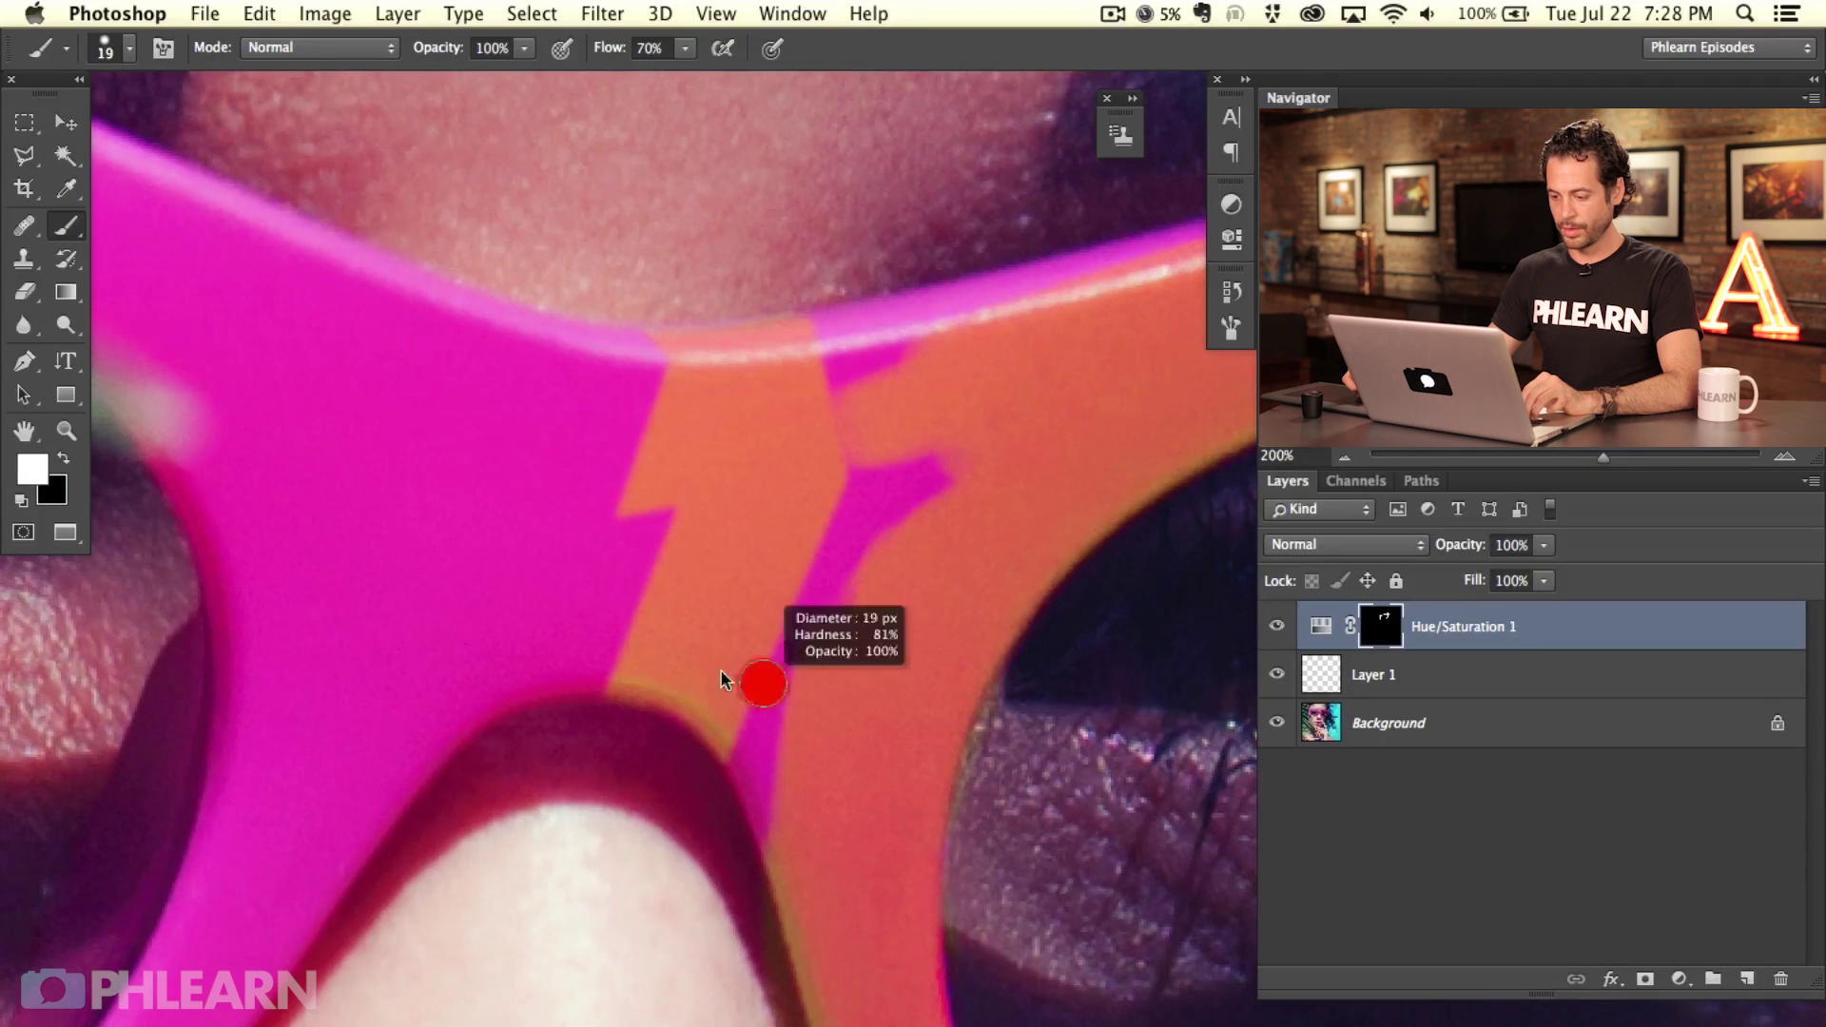
mouse_move(774, 787)
left_mouse_down()
mouse_move(745, 731)
mouse_move(763, 774)
mouse_move(746, 766)
mouse_move(735, 709)
mouse_move(734, 737)
mouse_move(787, 756)
mouse_move(779, 665)
left_mouse_up()
key("bracketright")
key("bracketright")
key("bracketright")
key("bracketright")
mouse_move(824, 596)
left_mouse_down()
mouse_move(857, 541)
mouse_move(816, 575)
mouse_move(923, 465)
mouse_move(791, 422)
mouse_move(977, 337)
mouse_move(966, 321)
mouse_move(836, 339)
left_mouse_up()
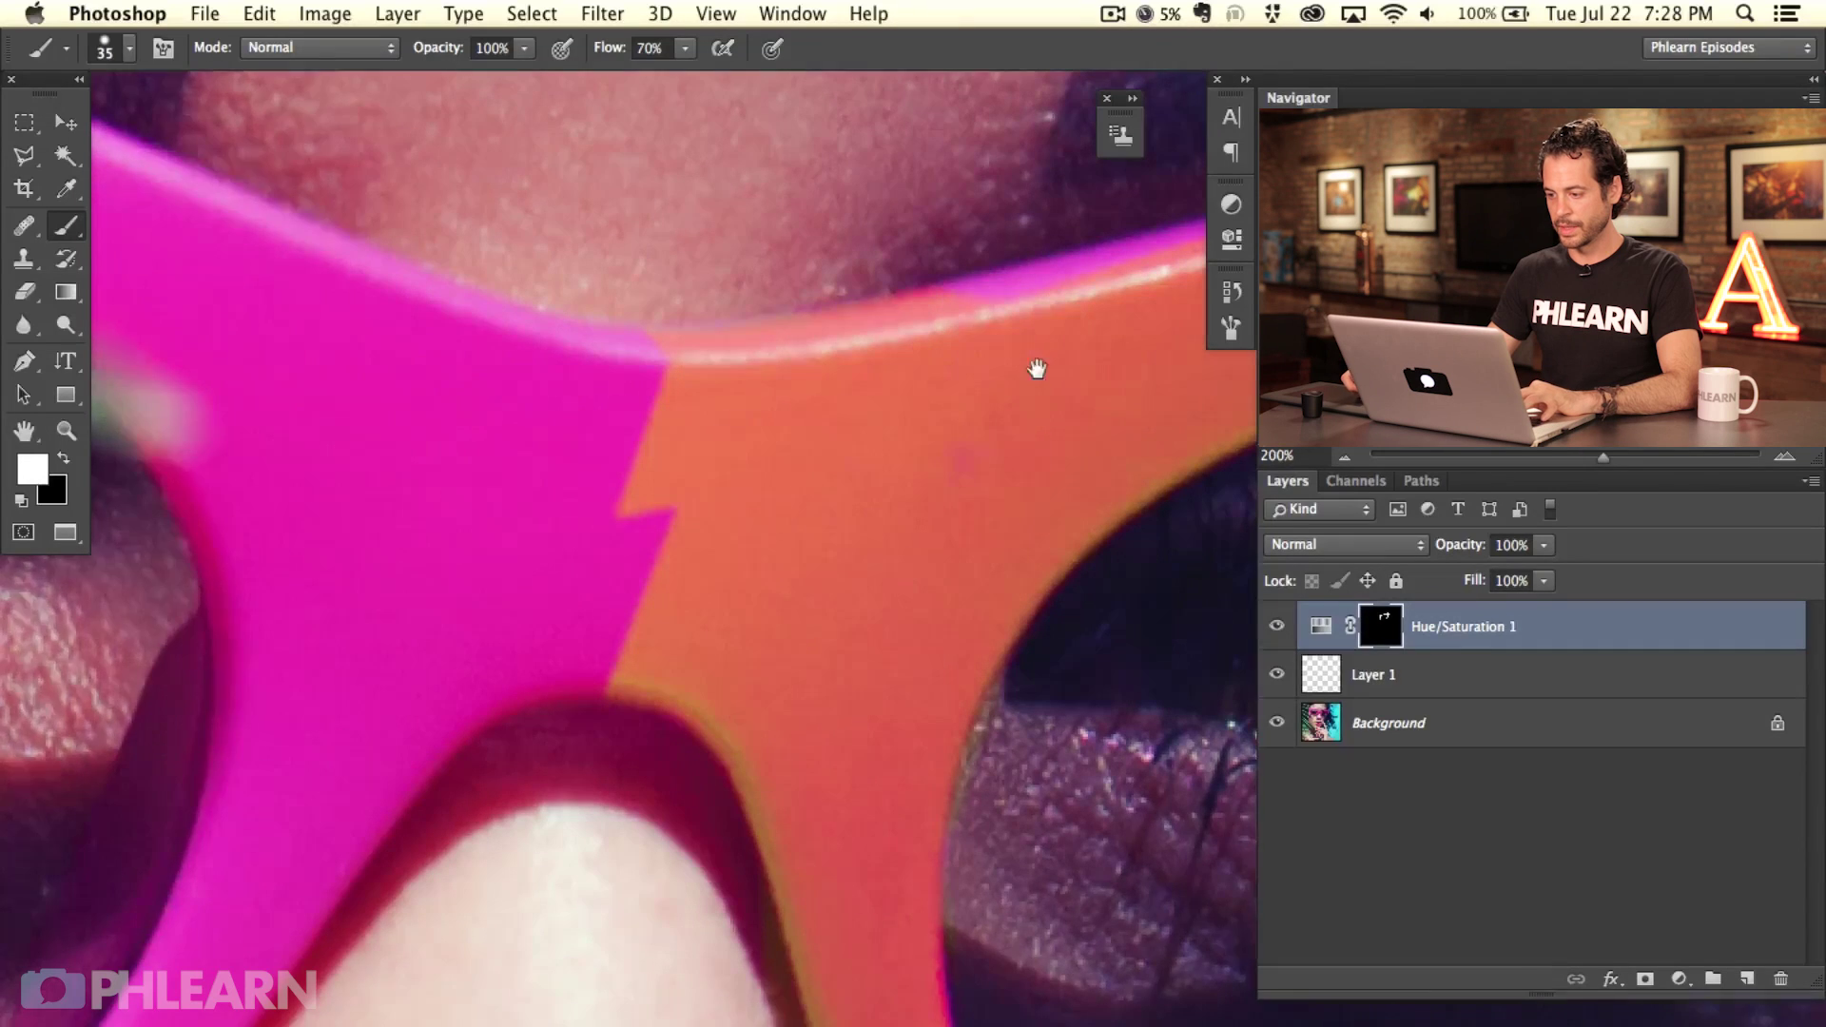
left_click_drag(1036, 369, 753, 438)
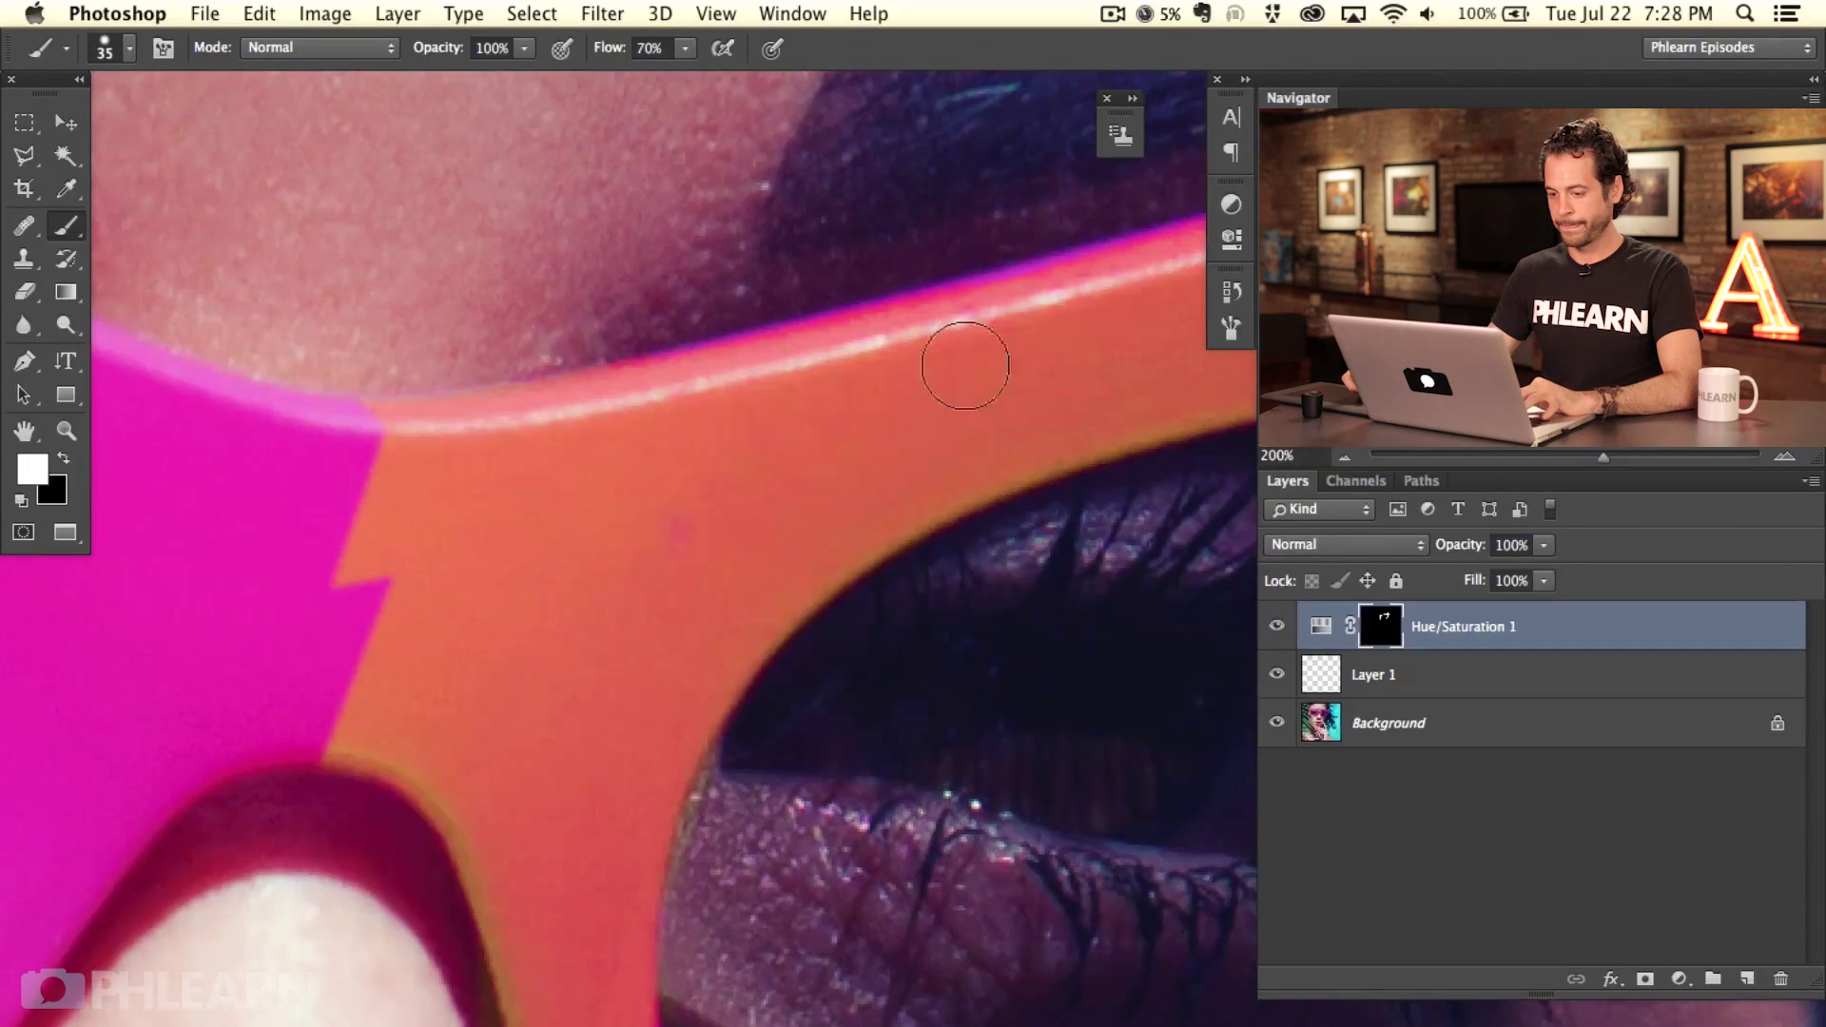
Step: Compare the glasses with and without the Hue/Saturation layer, checking the zigzag edge at the bridge
key("super+minus")
key("super+minus")
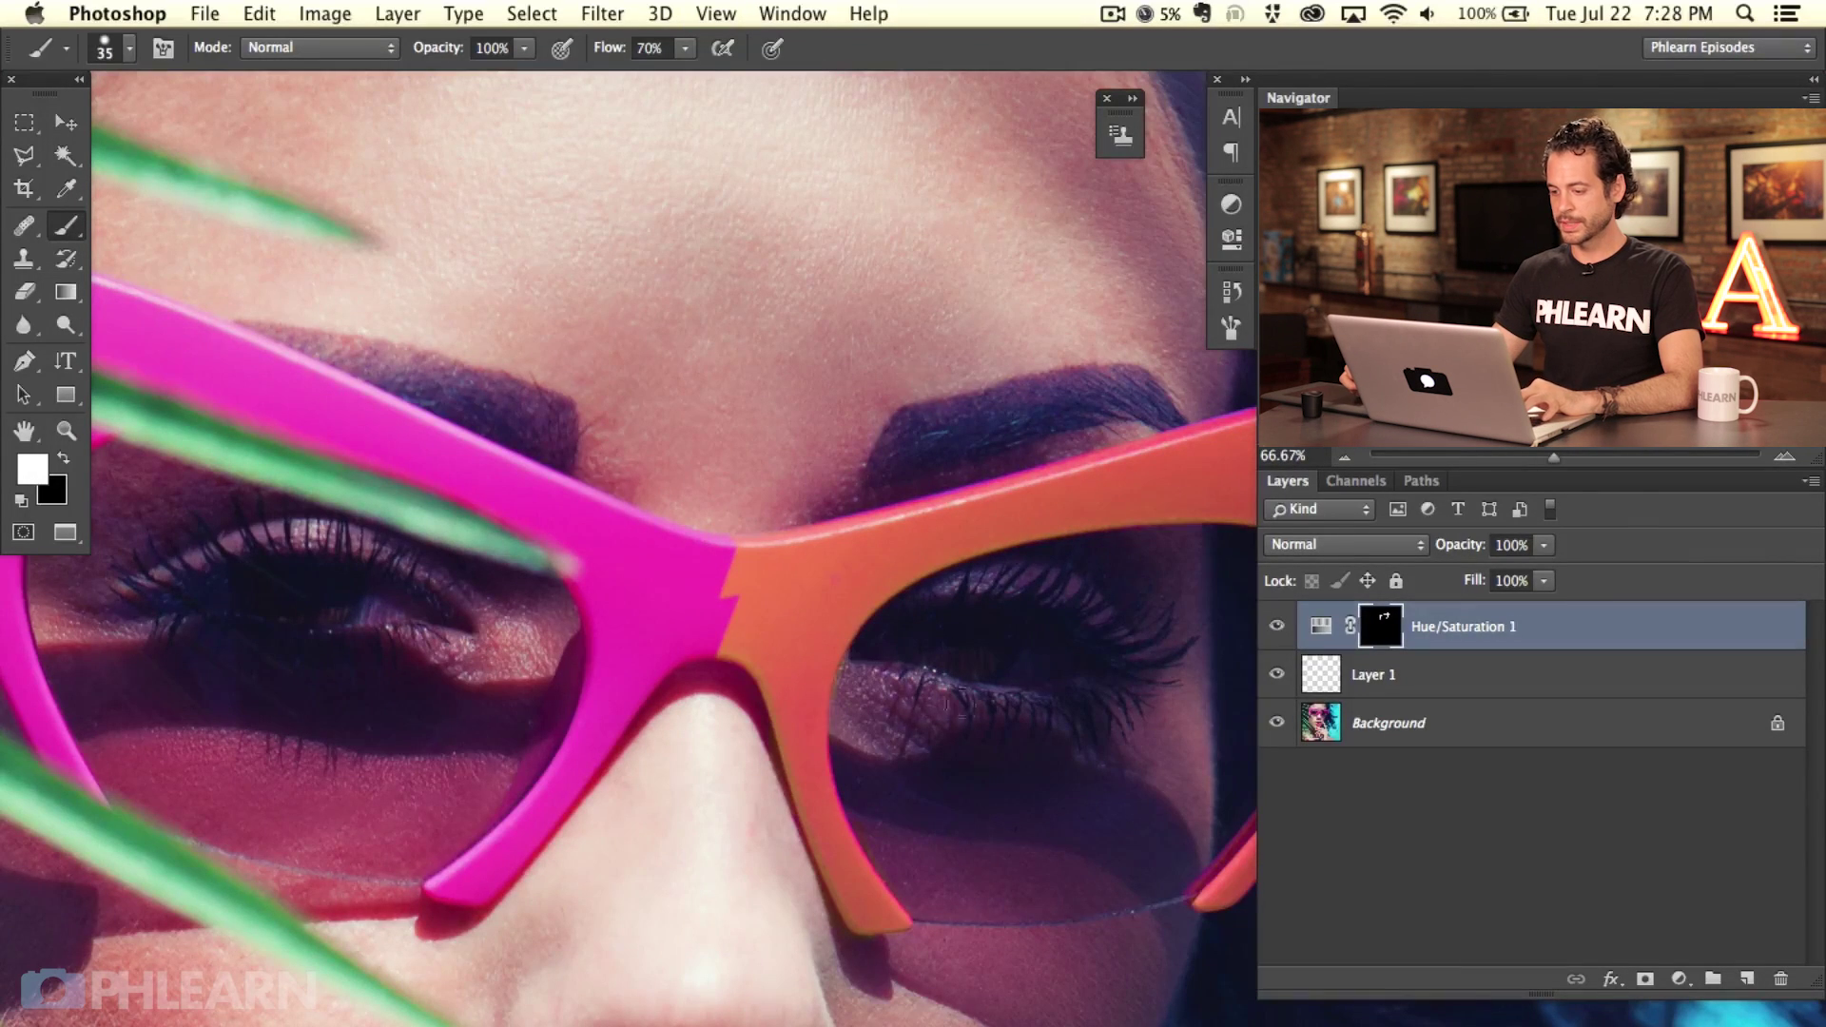
mouse_move(745, 632)
left_mouse_down()
mouse_move(692, 504)
mouse_move(652, 600)
mouse_move(460, 578)
left_mouse_up()
left_click_drag(465, 675, 701, 673)
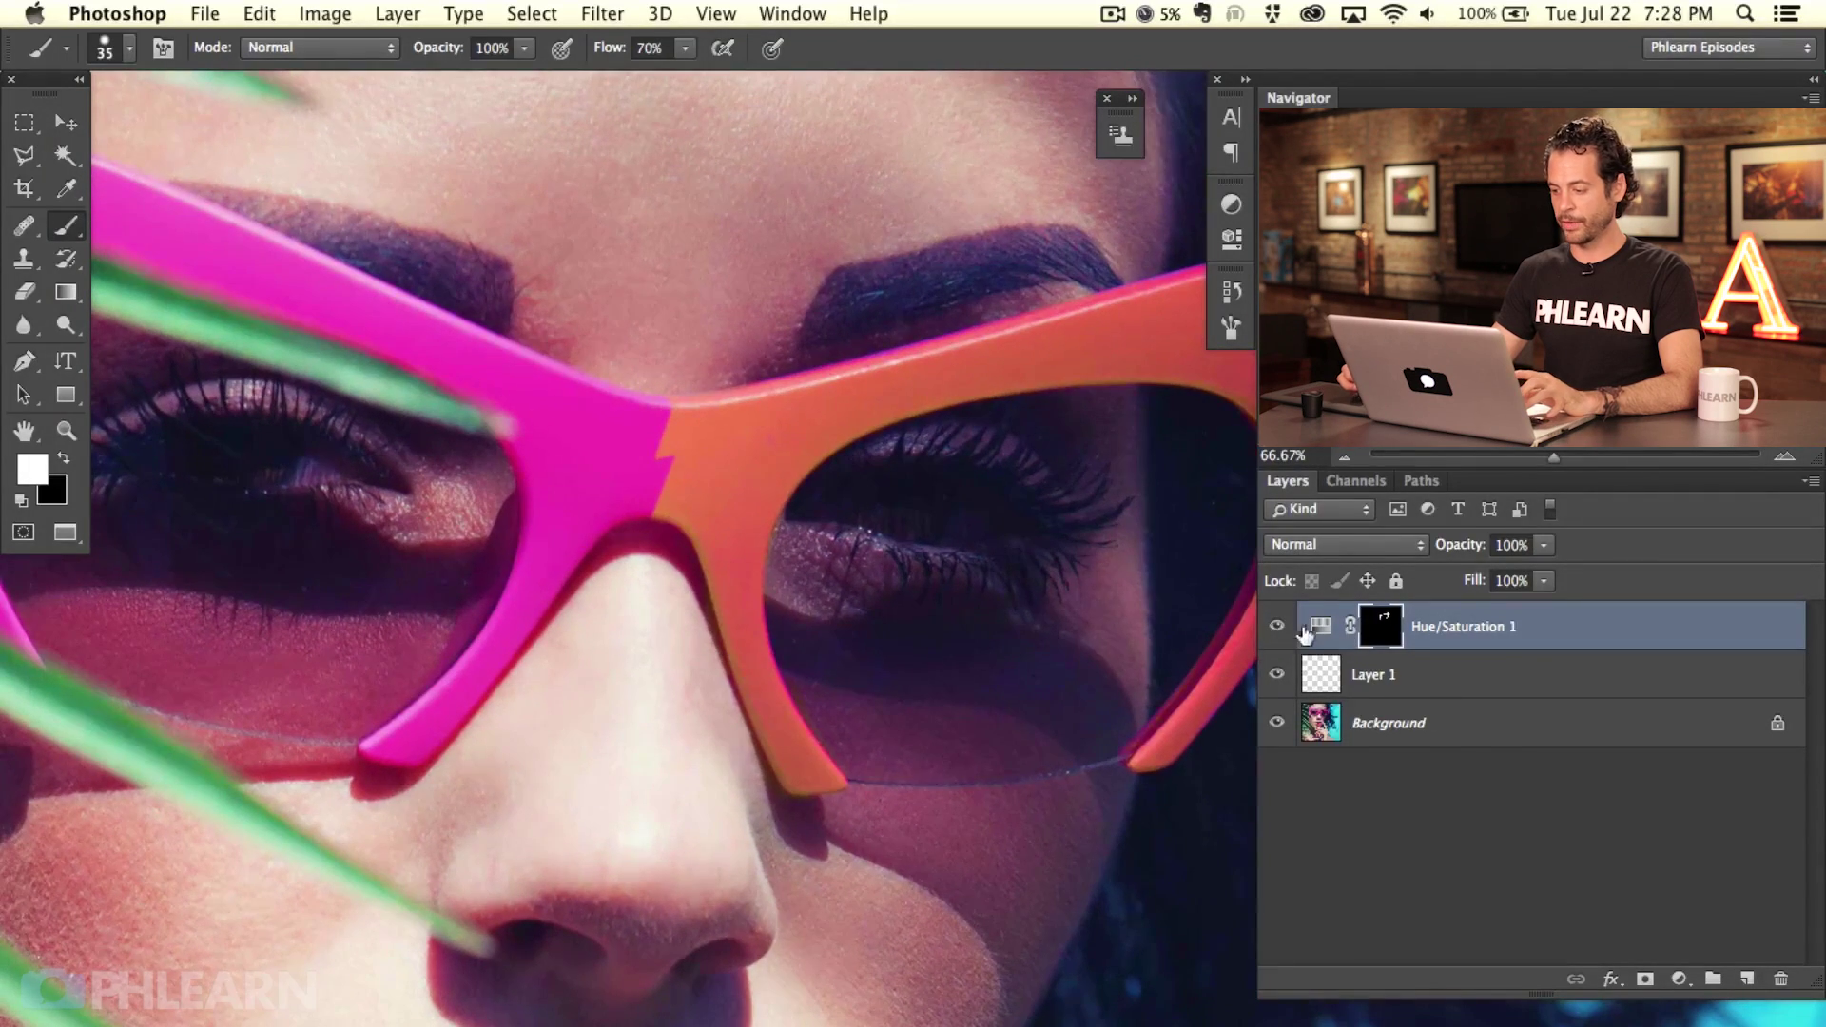
left_click(1277, 625)
left_click(1277, 625)
left_click(1278, 625)
left_click(1278, 625)
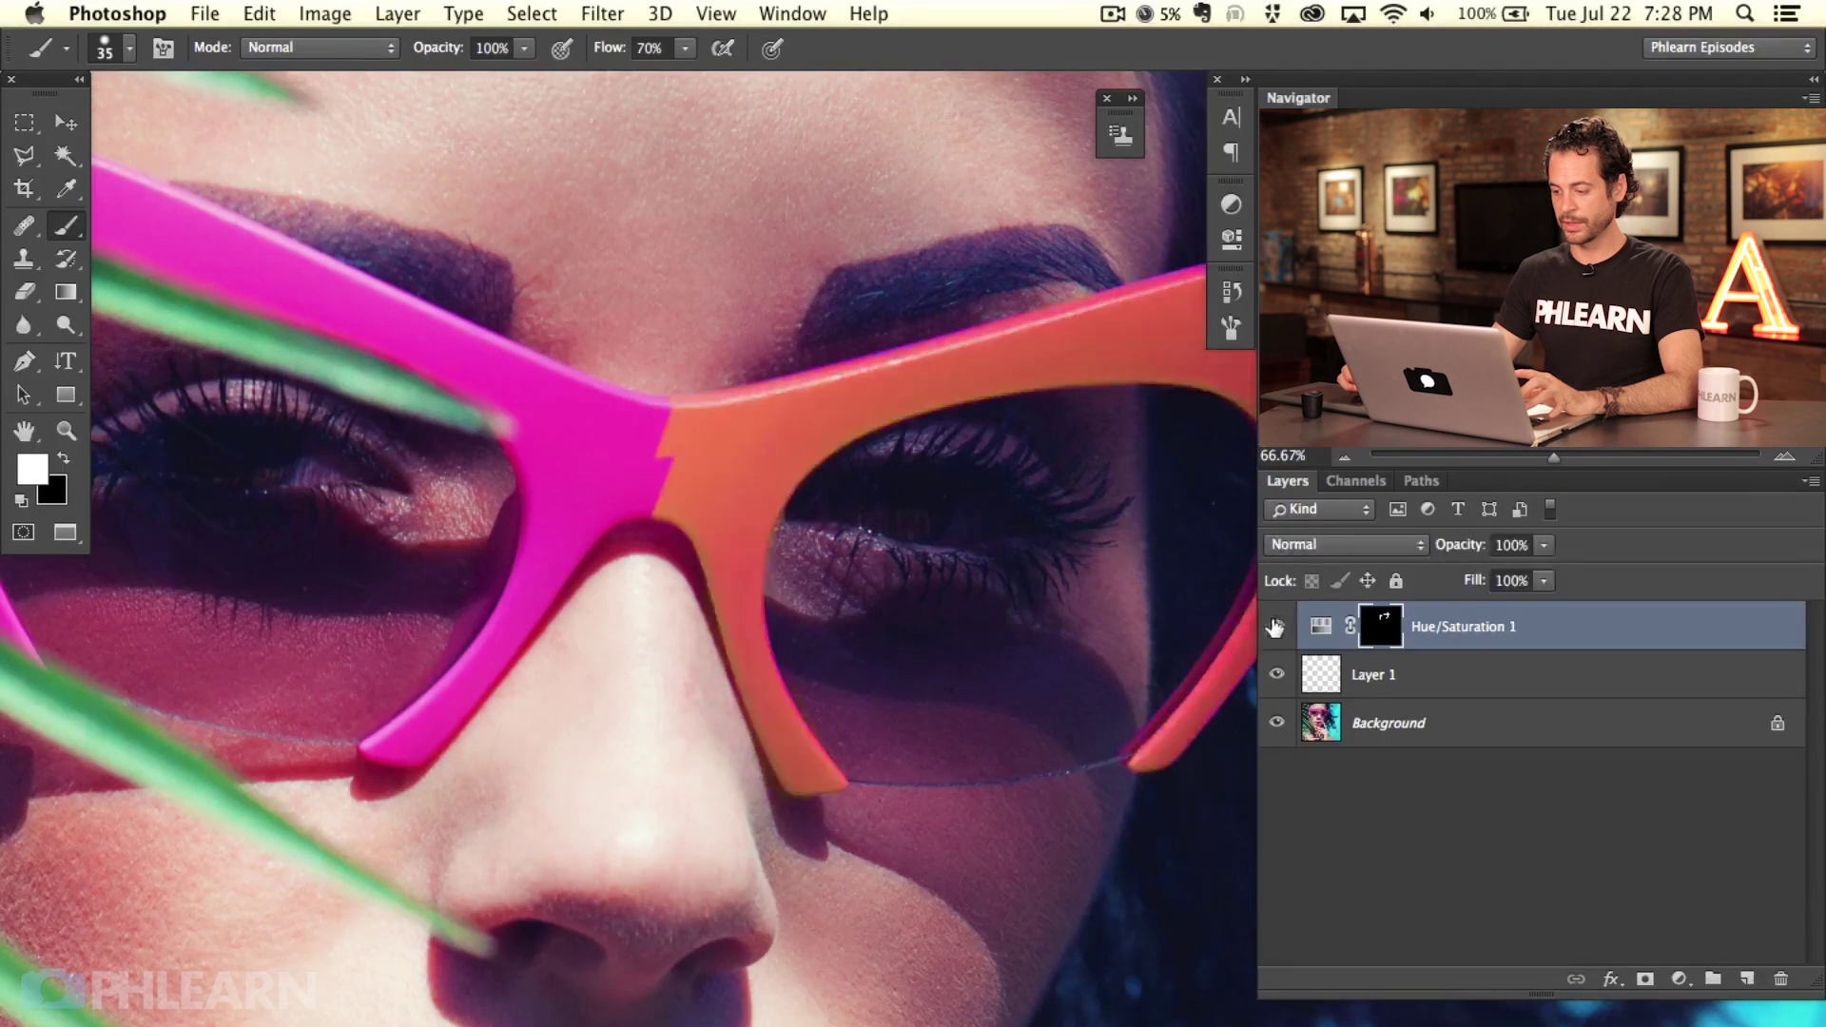
left_click(1277, 625)
left_click(1277, 625)
left_click(1277, 625)
left_click(1277, 625)
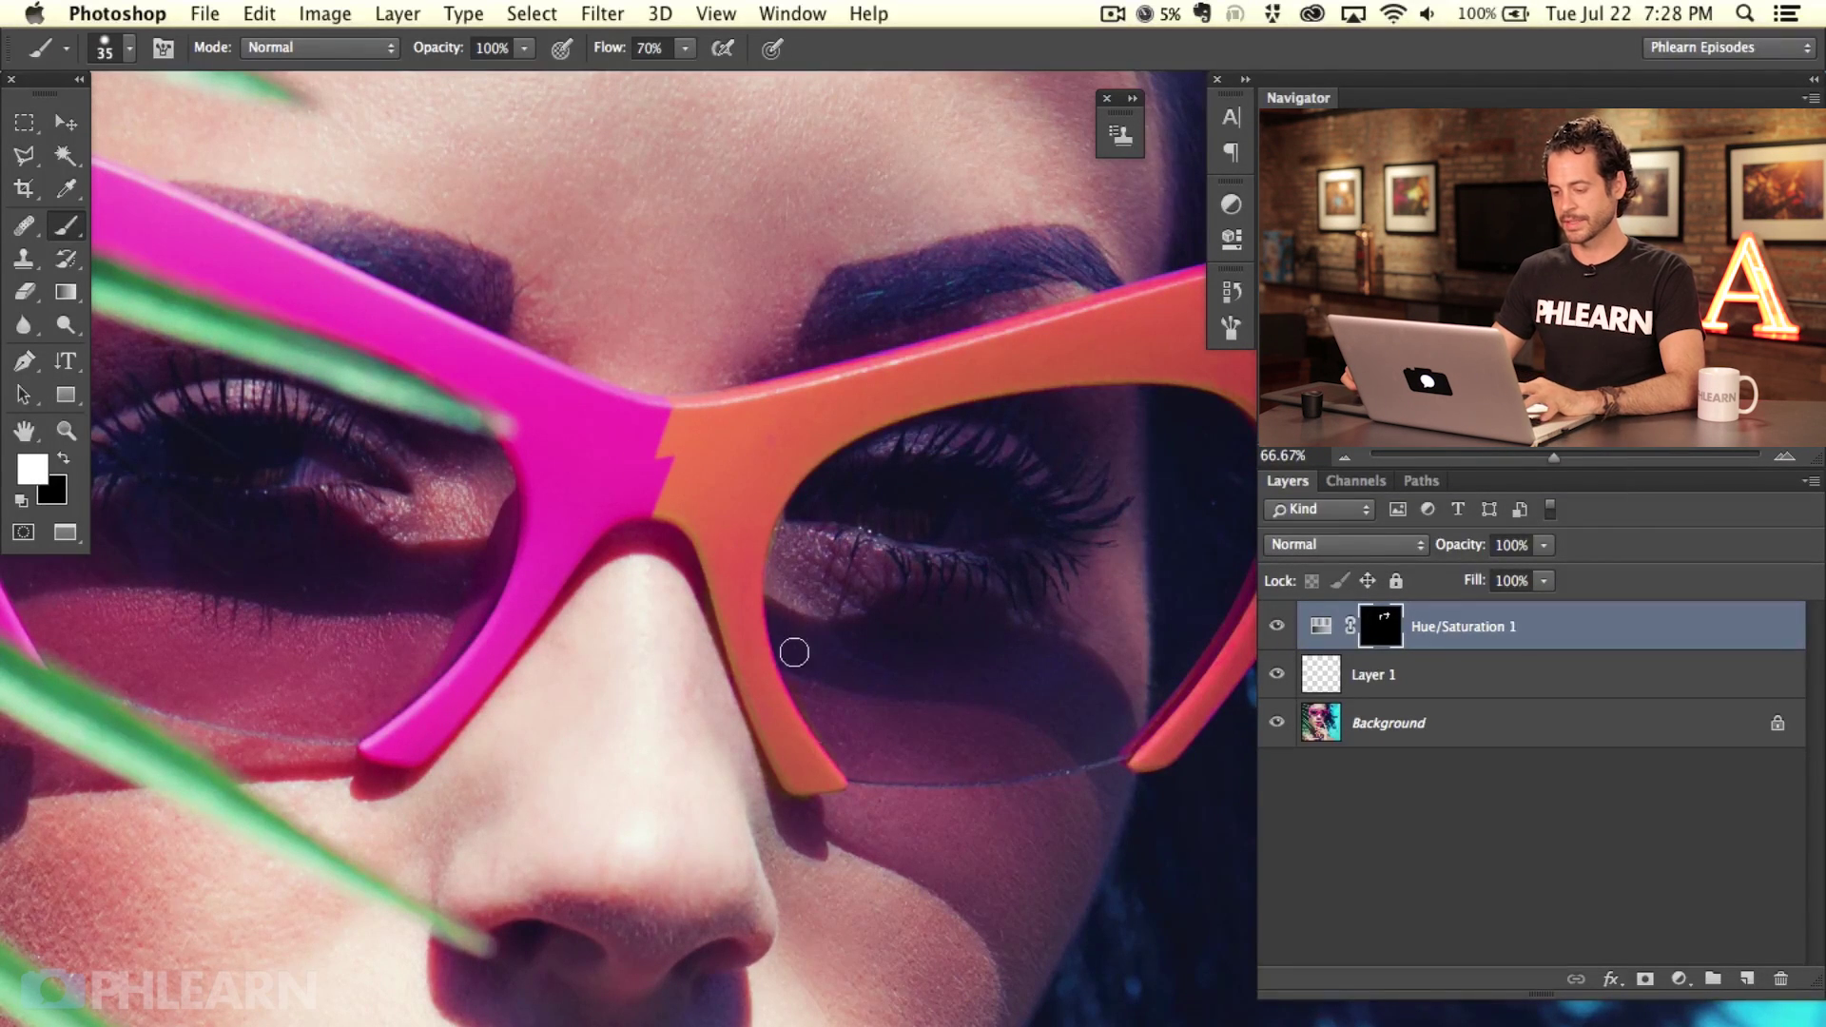
Step: Set the Magentas hue of the Hue/Saturation adjustment to -103, and close the properties and the small floating panel
left_click_drag(754, 652, 618, 668)
mouse_move(1179, 665)
left_mouse_down()
mouse_move(945, 705)
mouse_move(872, 706)
mouse_move(841, 677)
left_mouse_up()
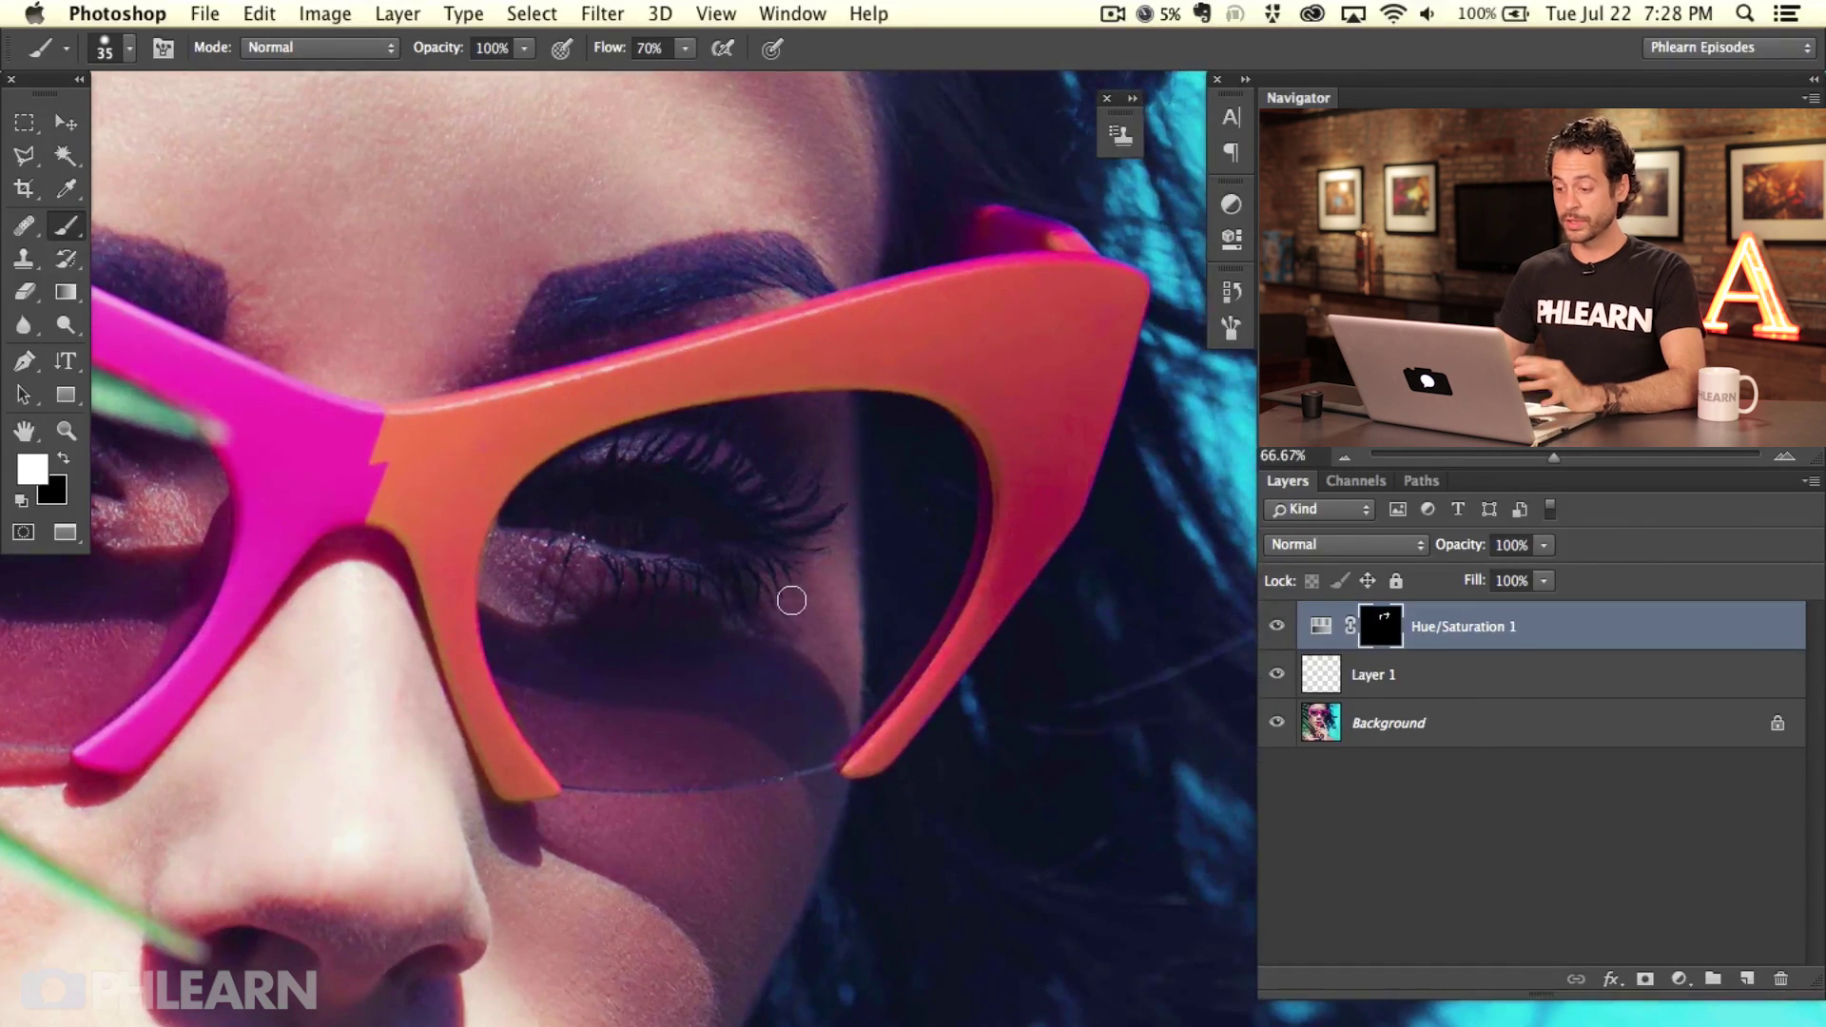
double_click(1322, 629)
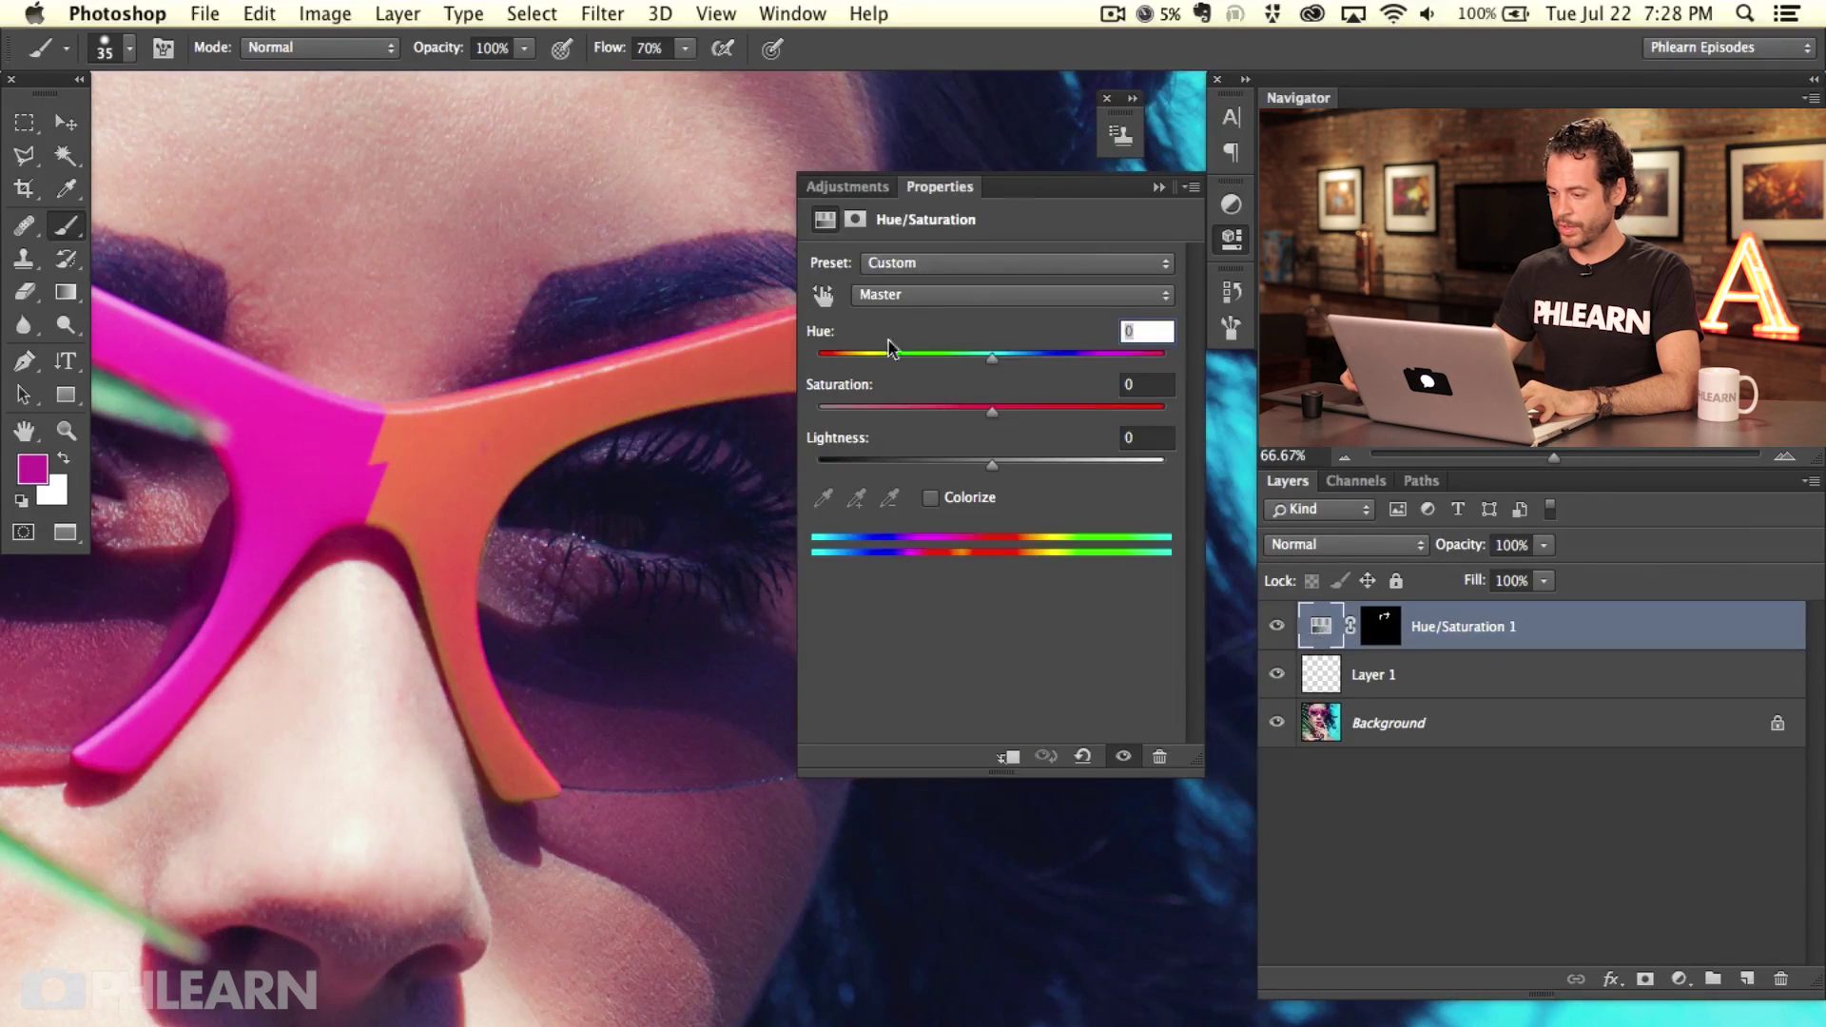
left_click(920, 294)
left_click(933, 408)
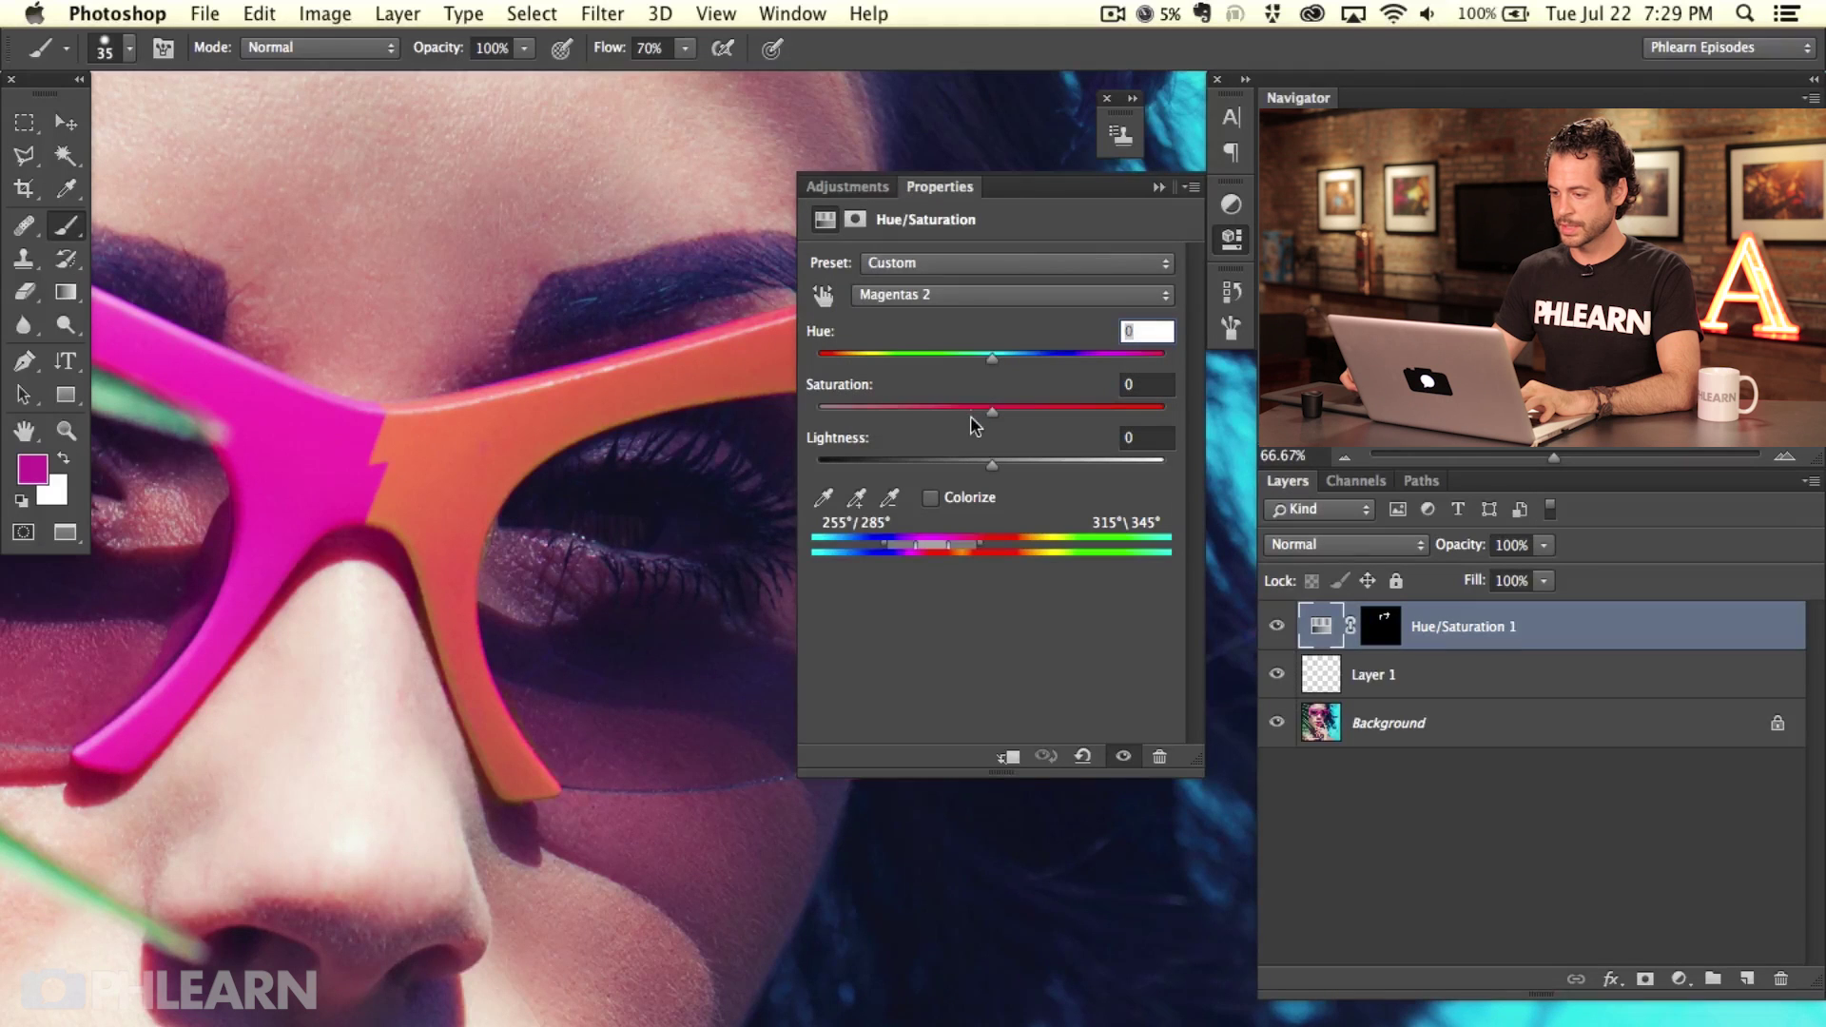
left_click(952, 295)
left_click(951, 198)
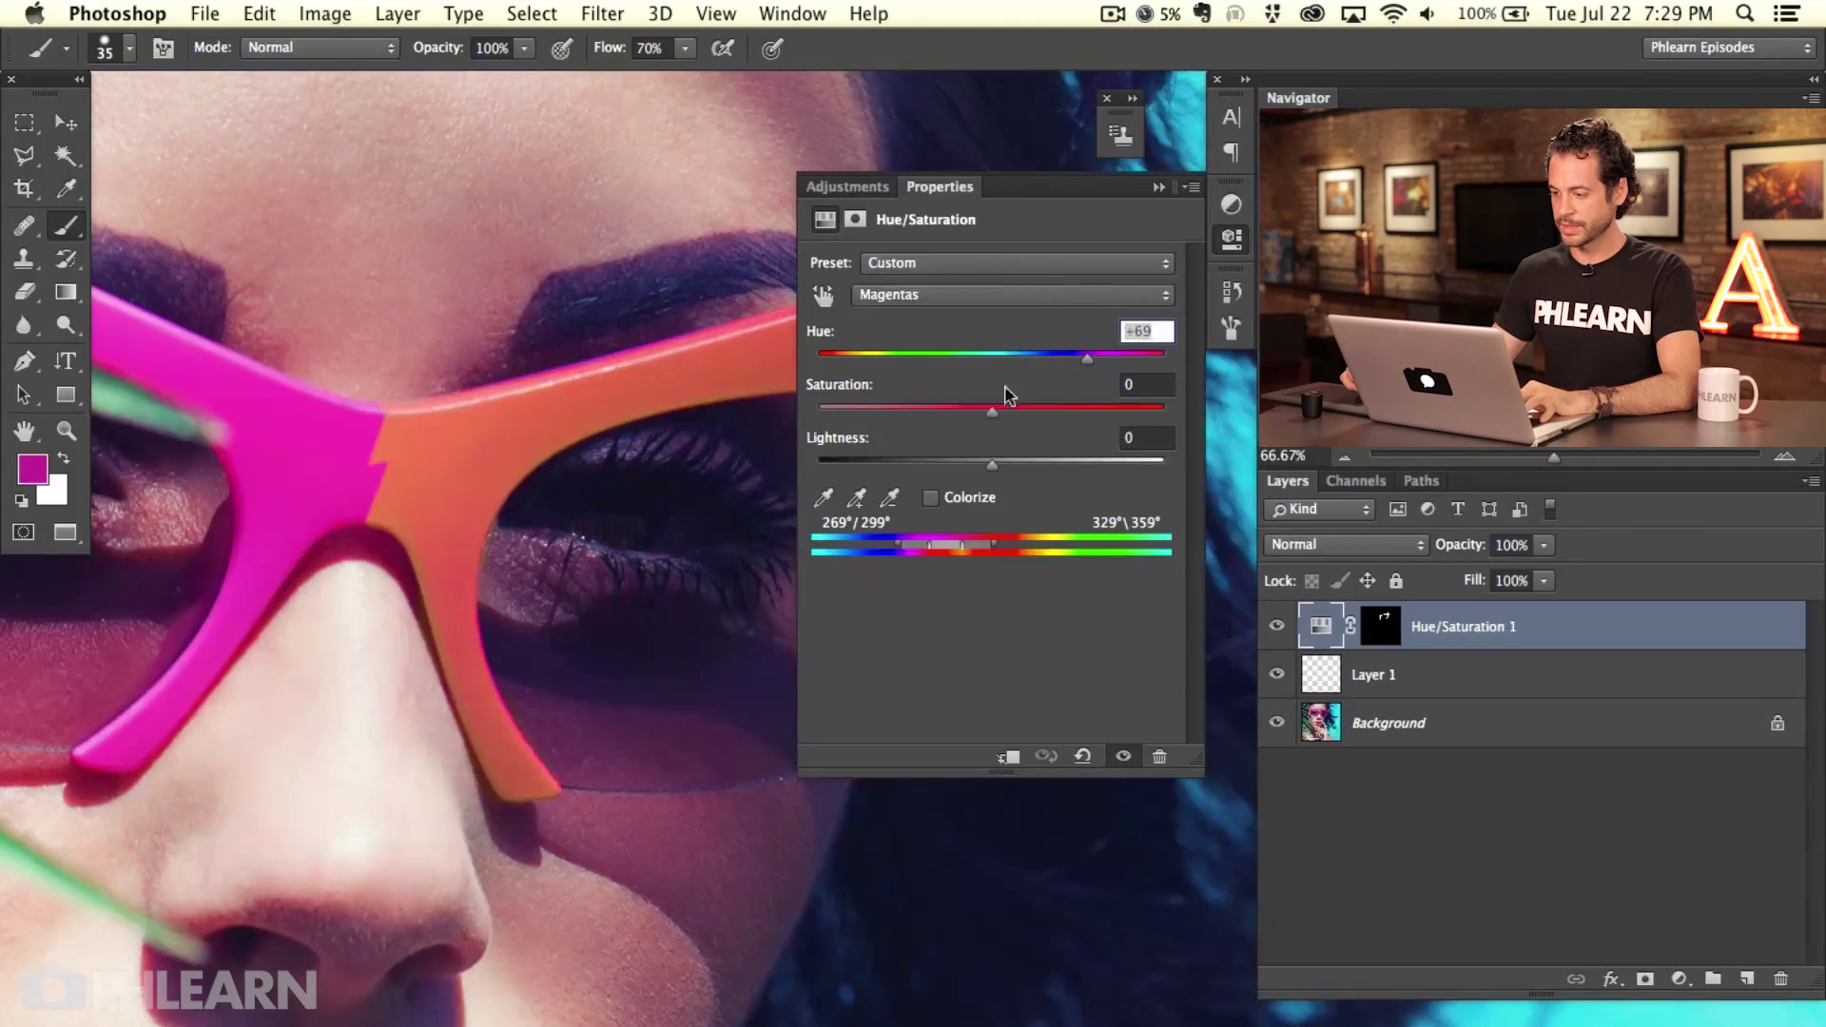
scroll(476, 523, "right", 5)
scroll(405, 516, "right", 1)
left_click_drag(1084, 361, 901, 357)
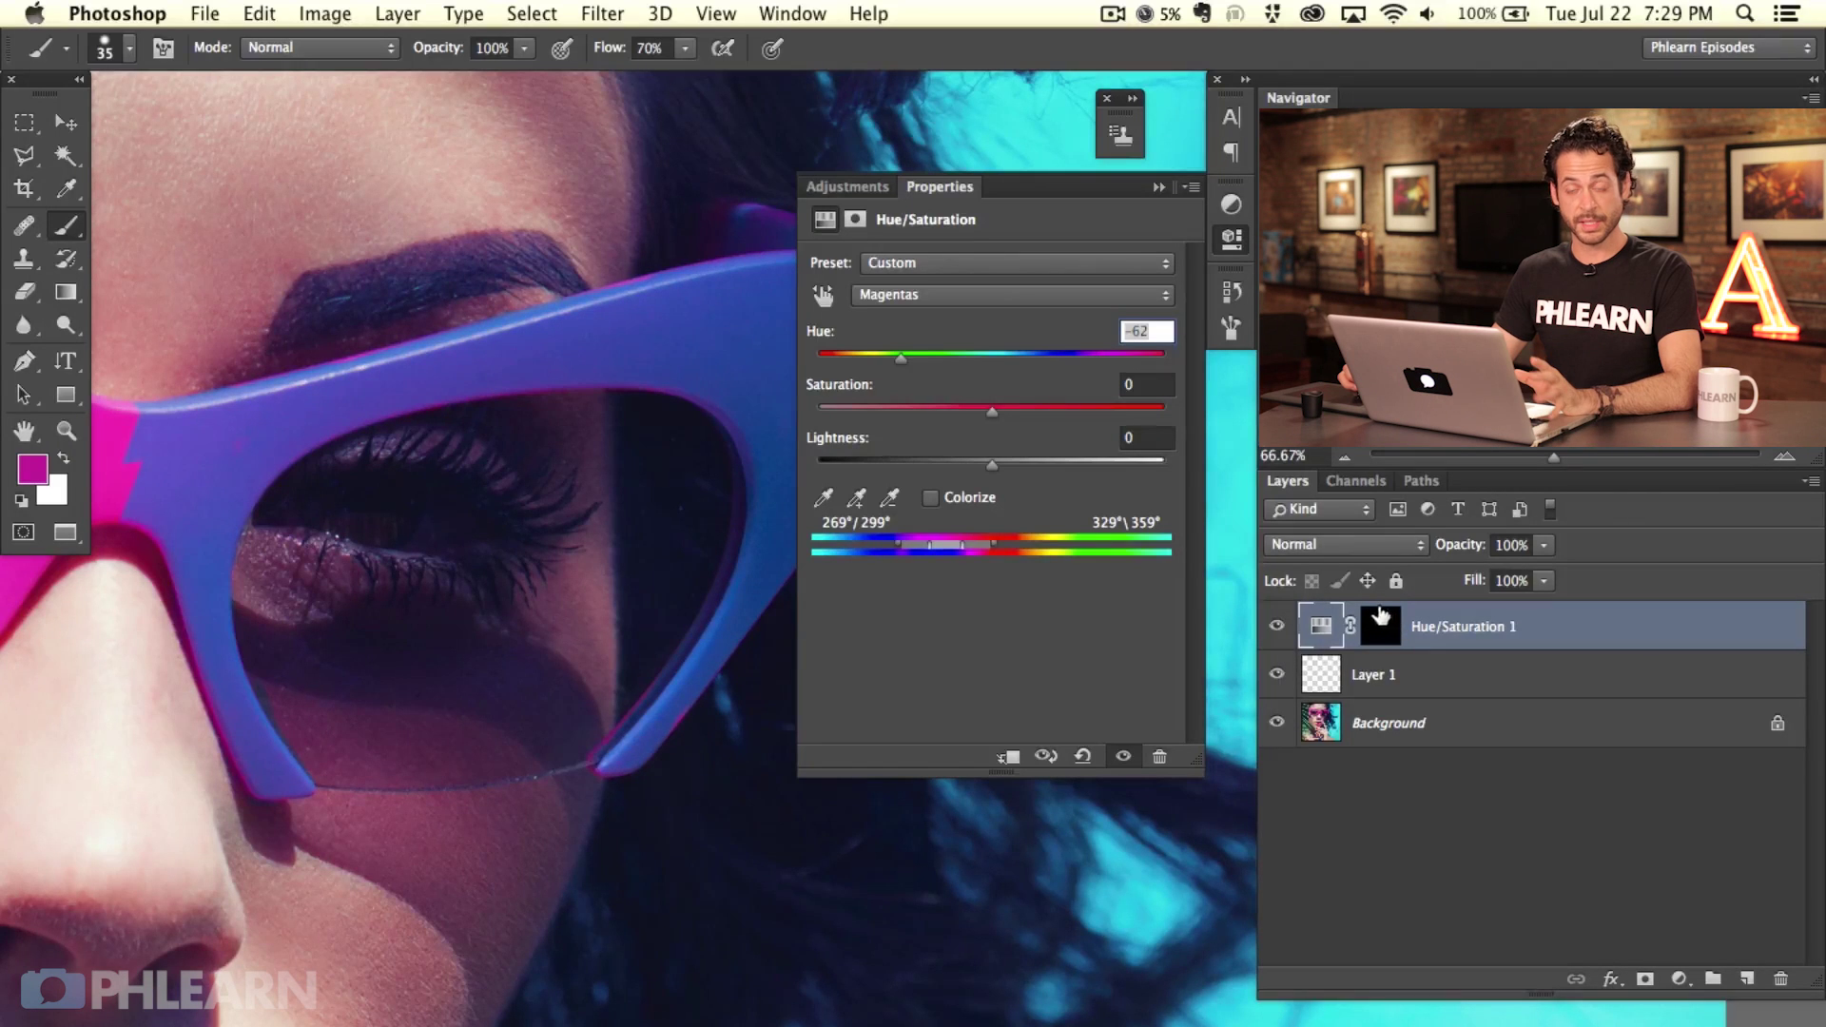
left_click_drag(913, 358, 870, 356)
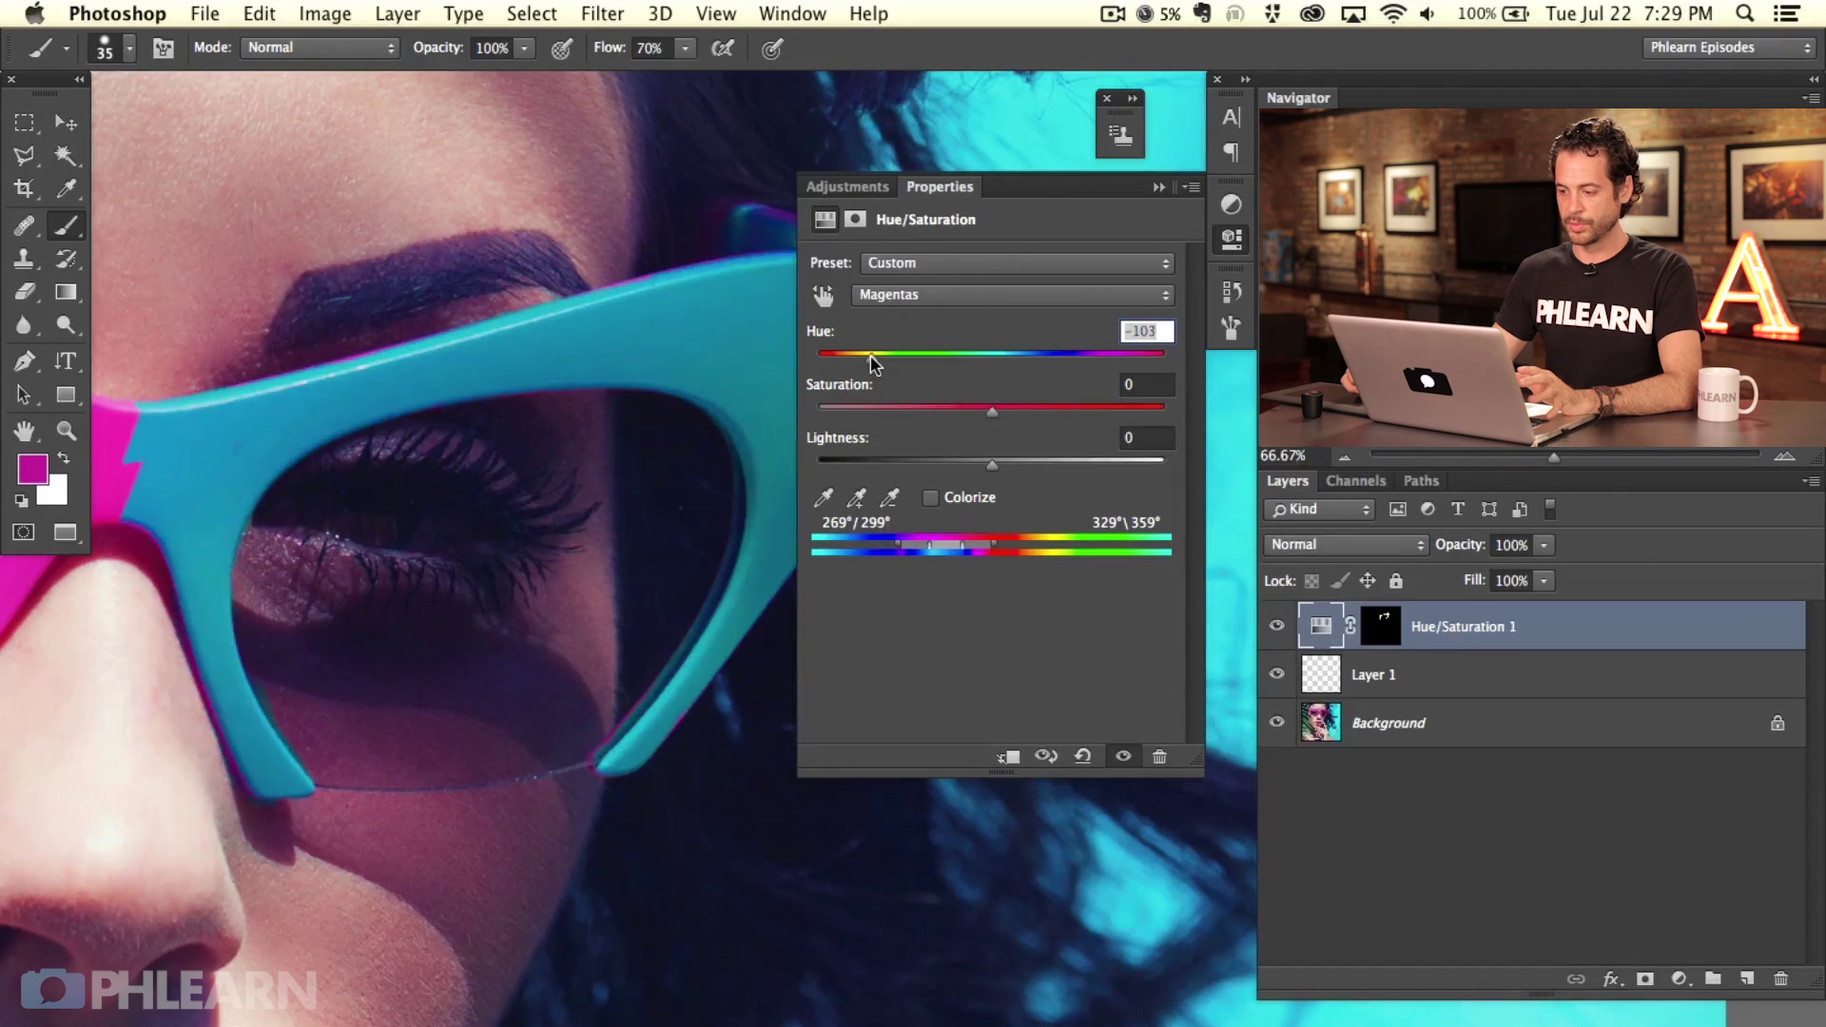
left_click_drag(992, 463, 961, 416)
left_click(1123, 124)
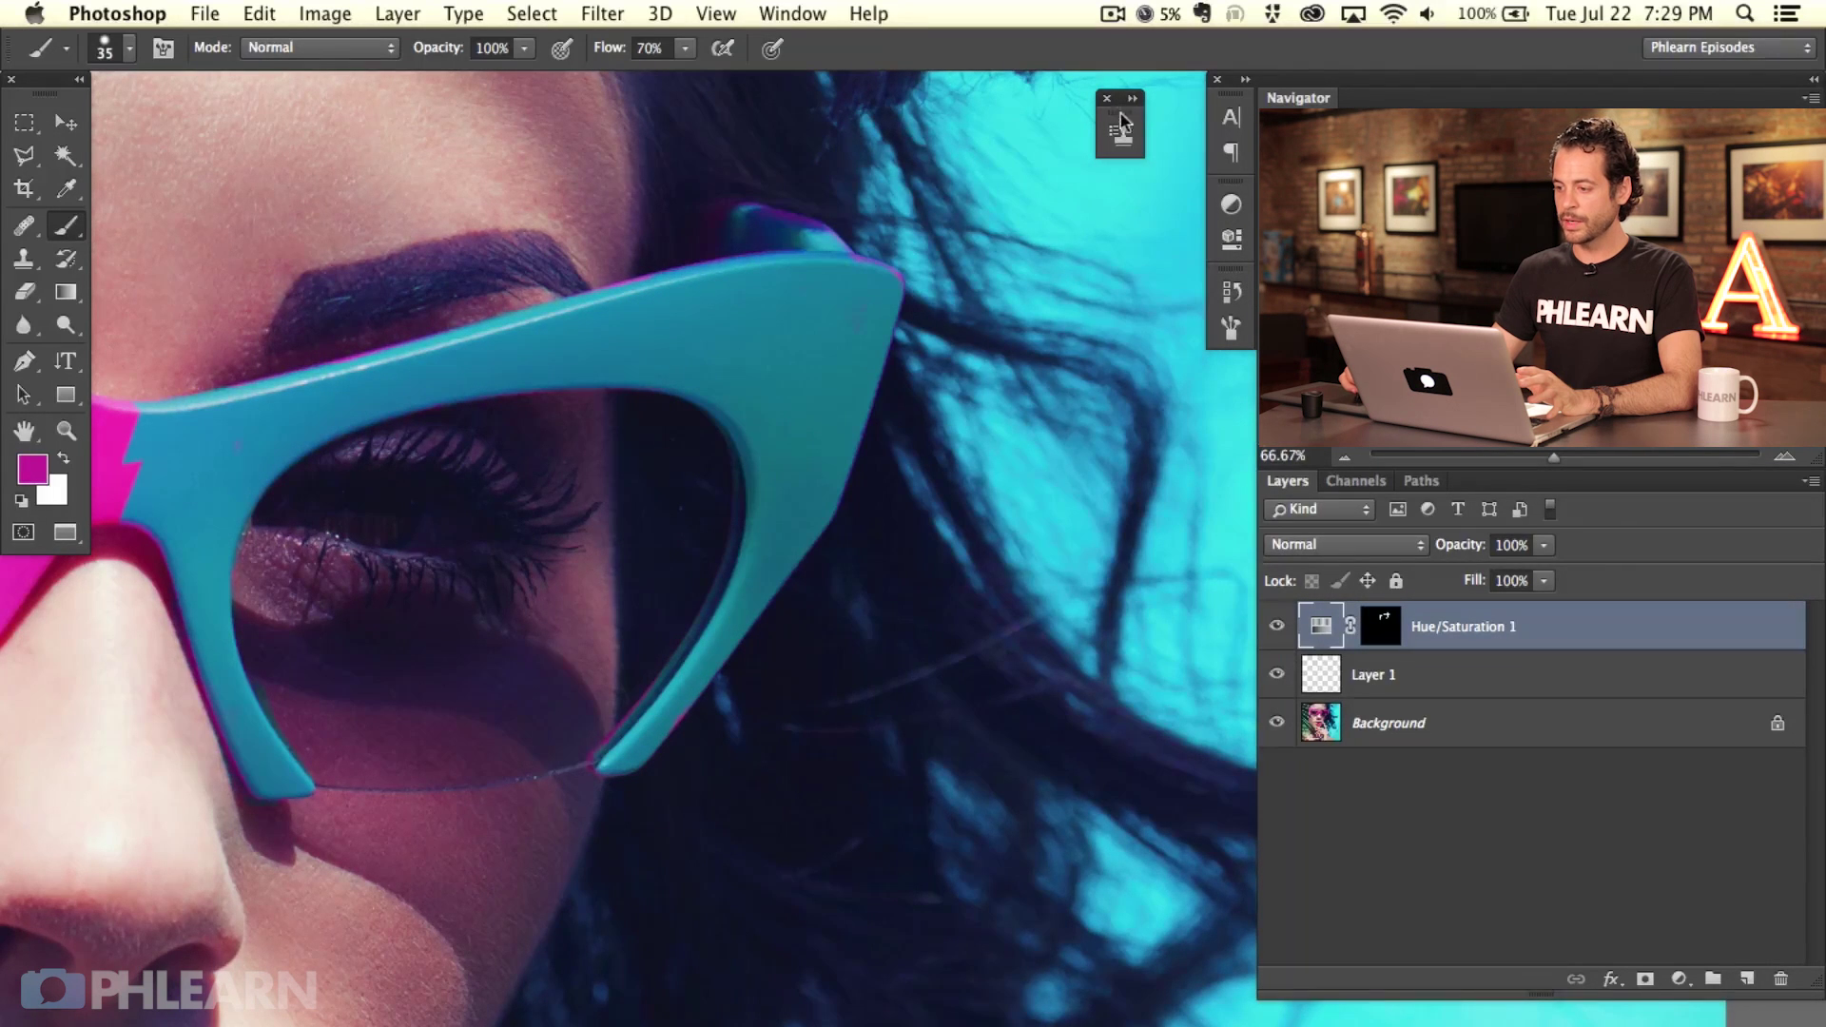
left_click(1107, 99)
Step: Compare the two-tone glasses before and after the hue change in a wider view of the face
key("super+minus")
key("super+minus")
left_click_drag(951, 837, 1113, 748)
left_click_drag(1063, 831, 990, 803)
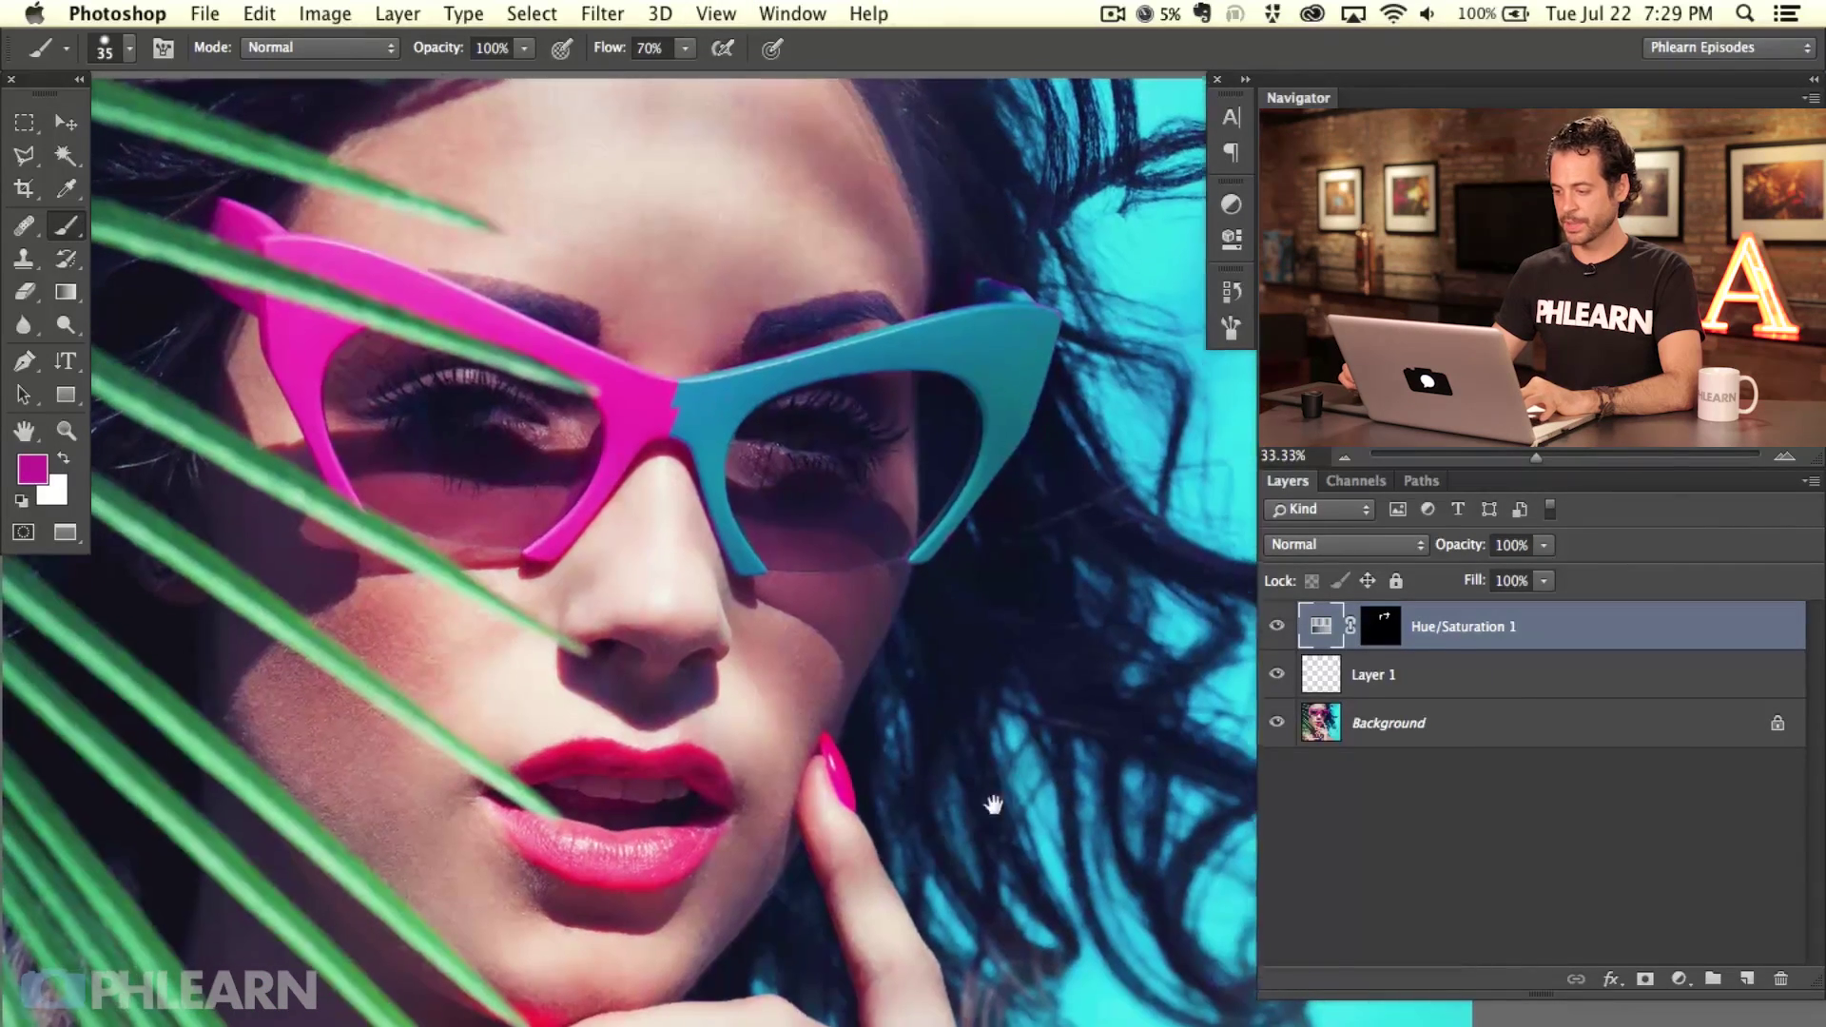
left_click(1277, 628)
left_click(1277, 627)
left_click(1277, 628)
left_click(1278, 628)
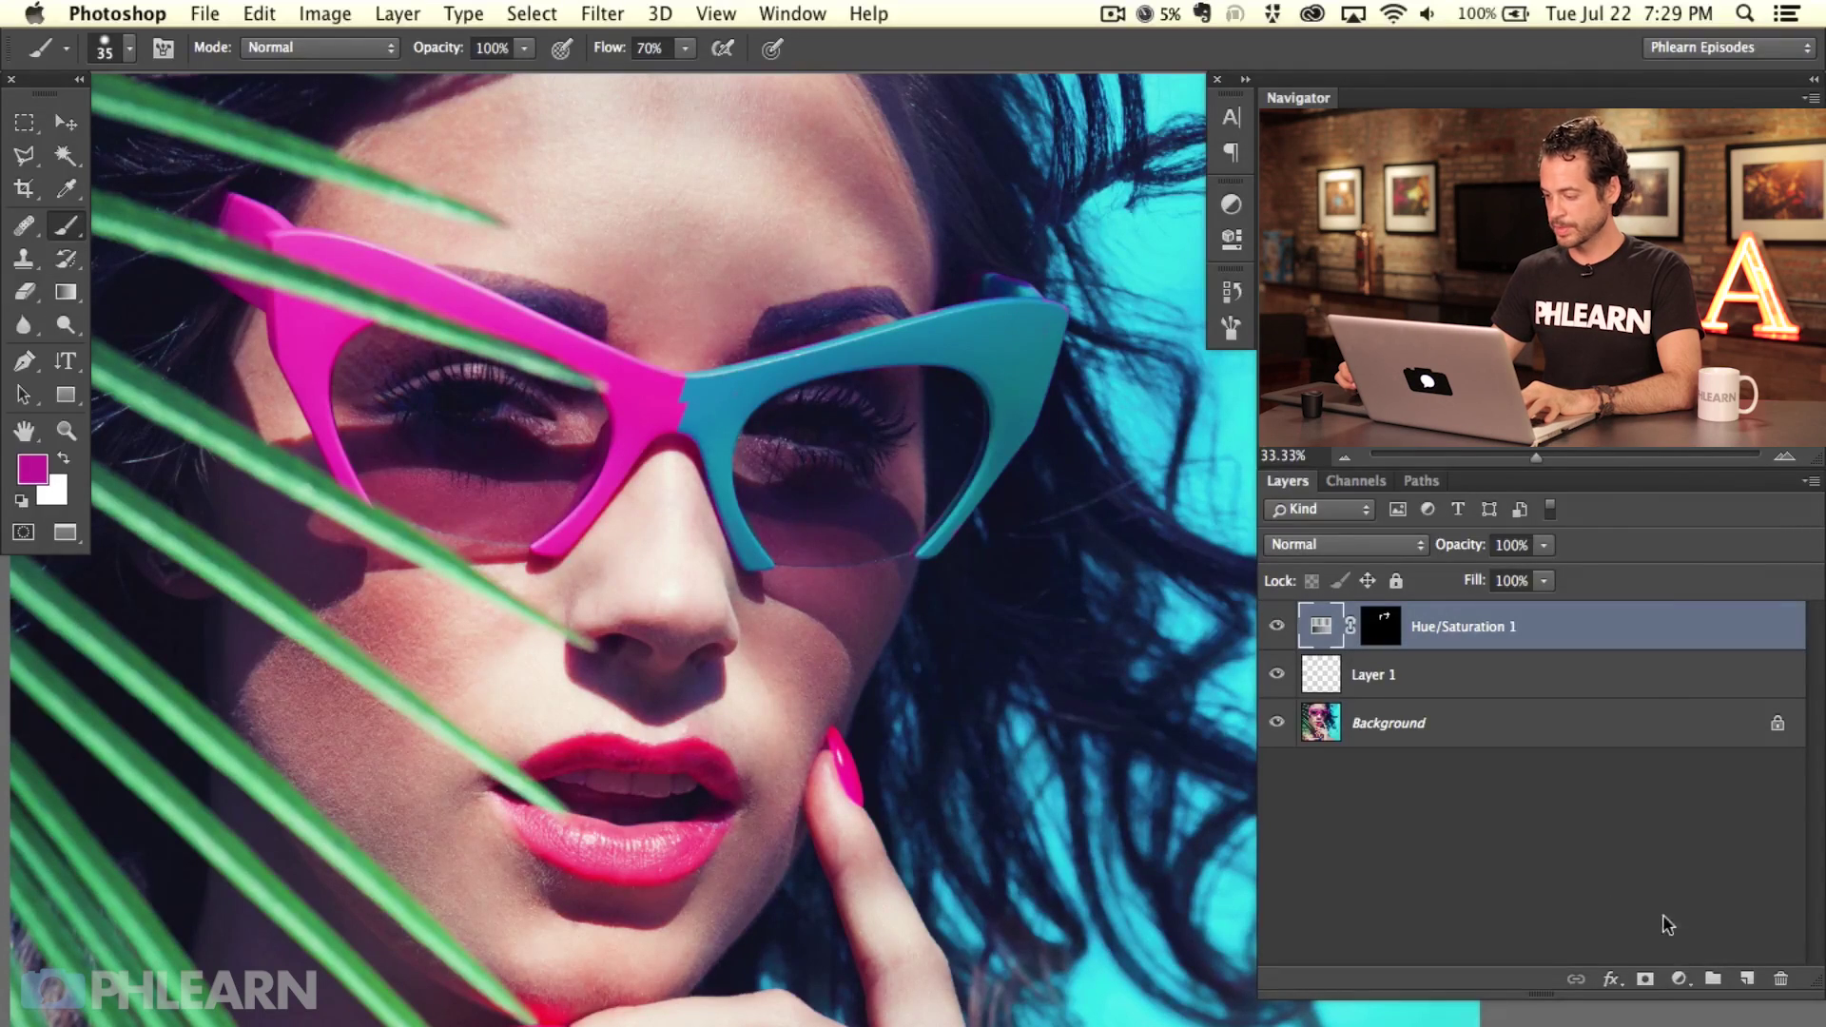
Step: Add a Curves adjustment layer above the Hue/Saturation layer, keeping the recolored glasses in view
left_click(1681, 978)
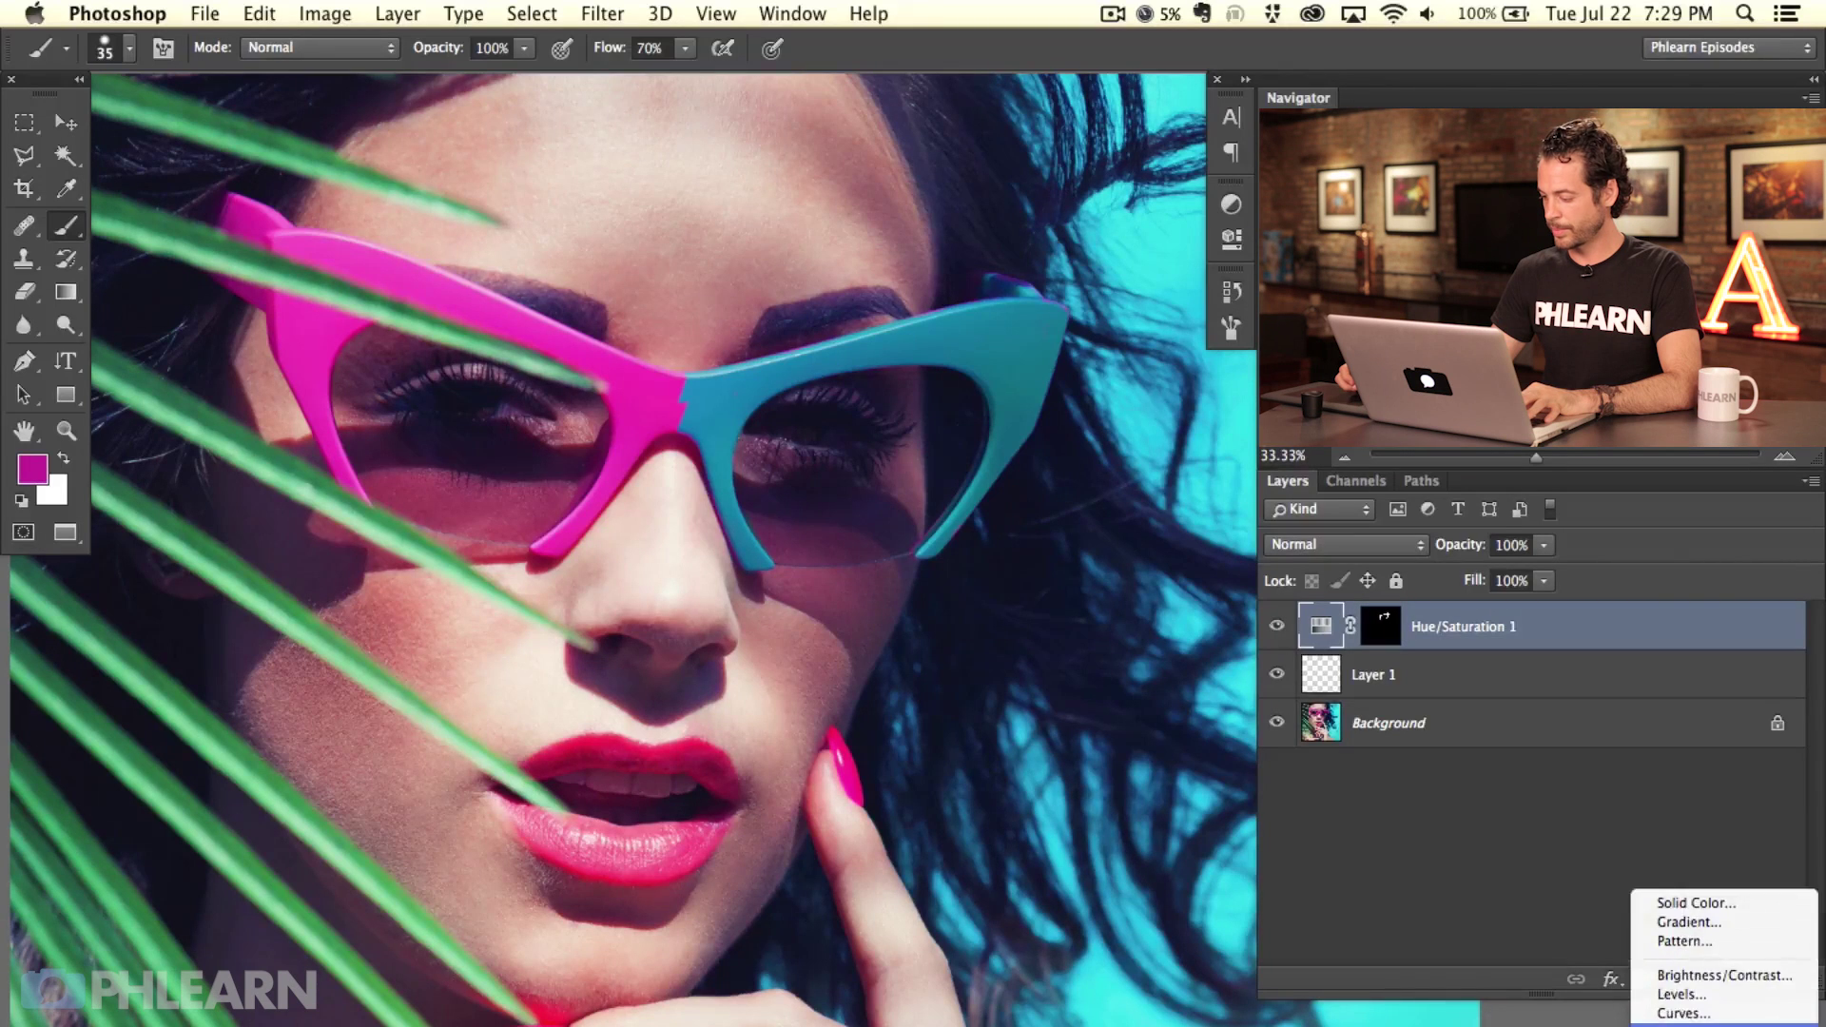
left_click(1688, 1006)
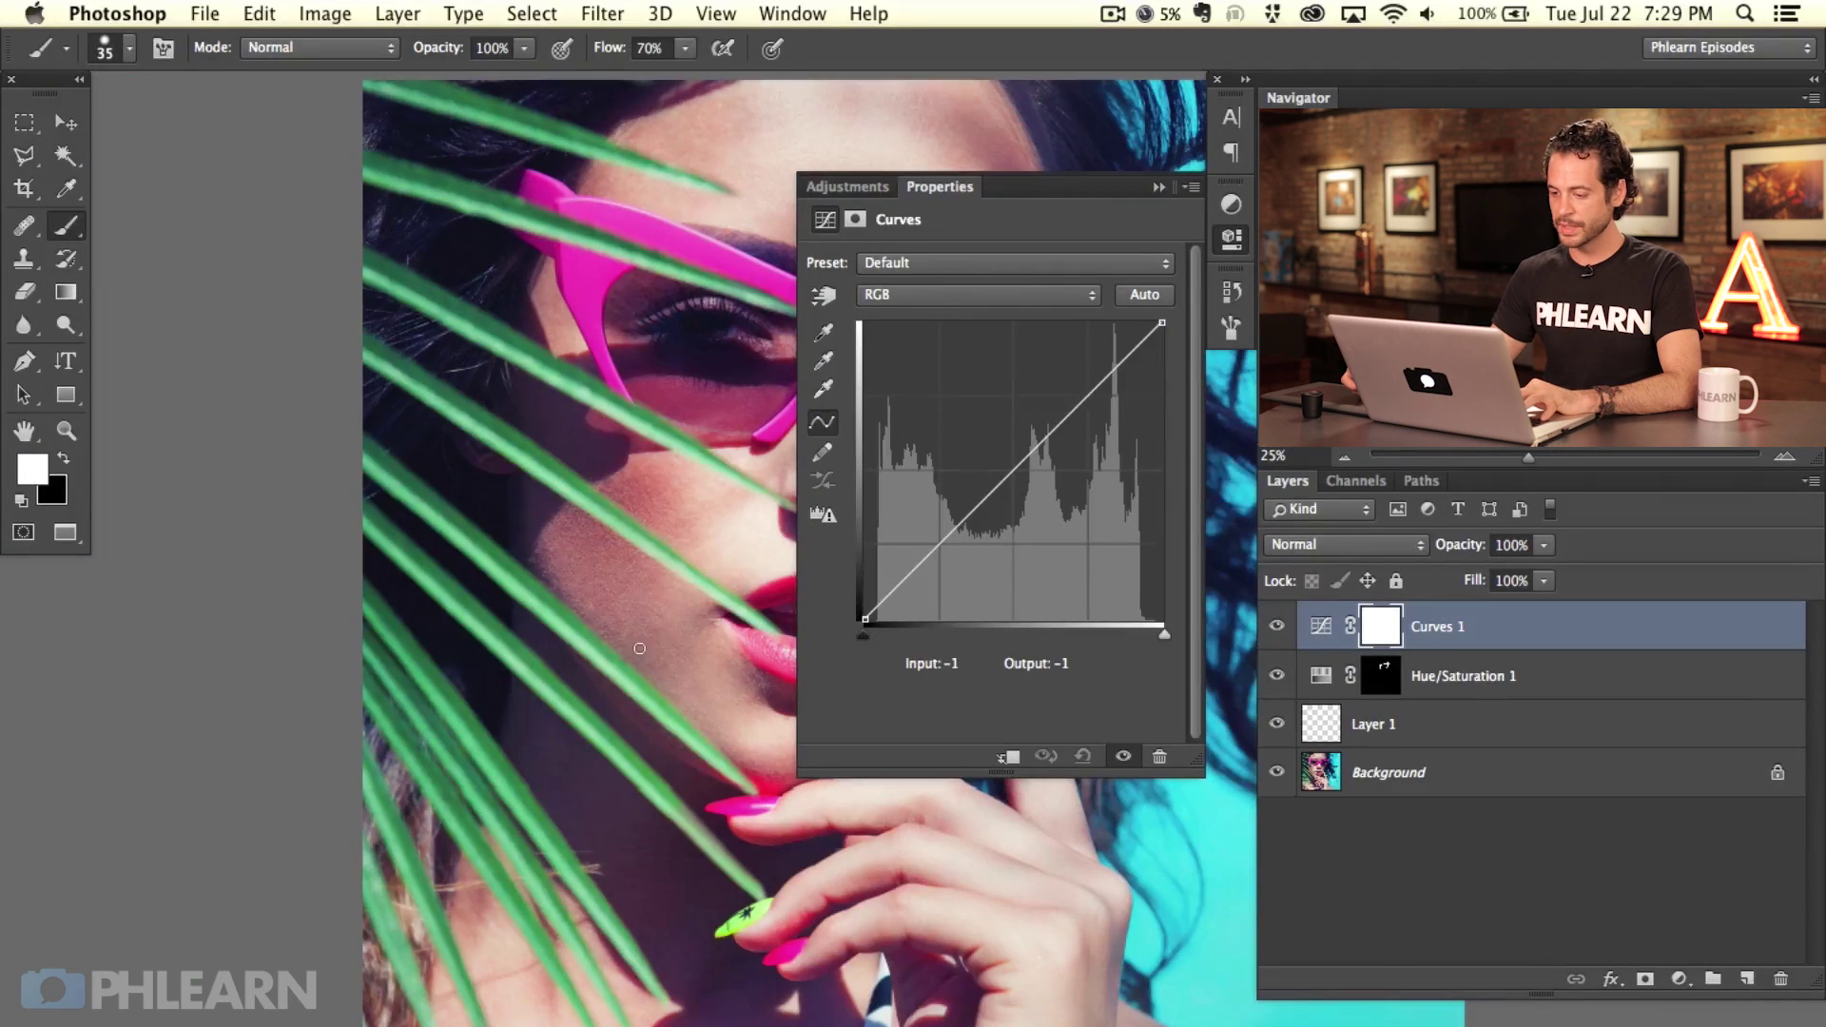
left_click_drag(571, 701, 347, 666)
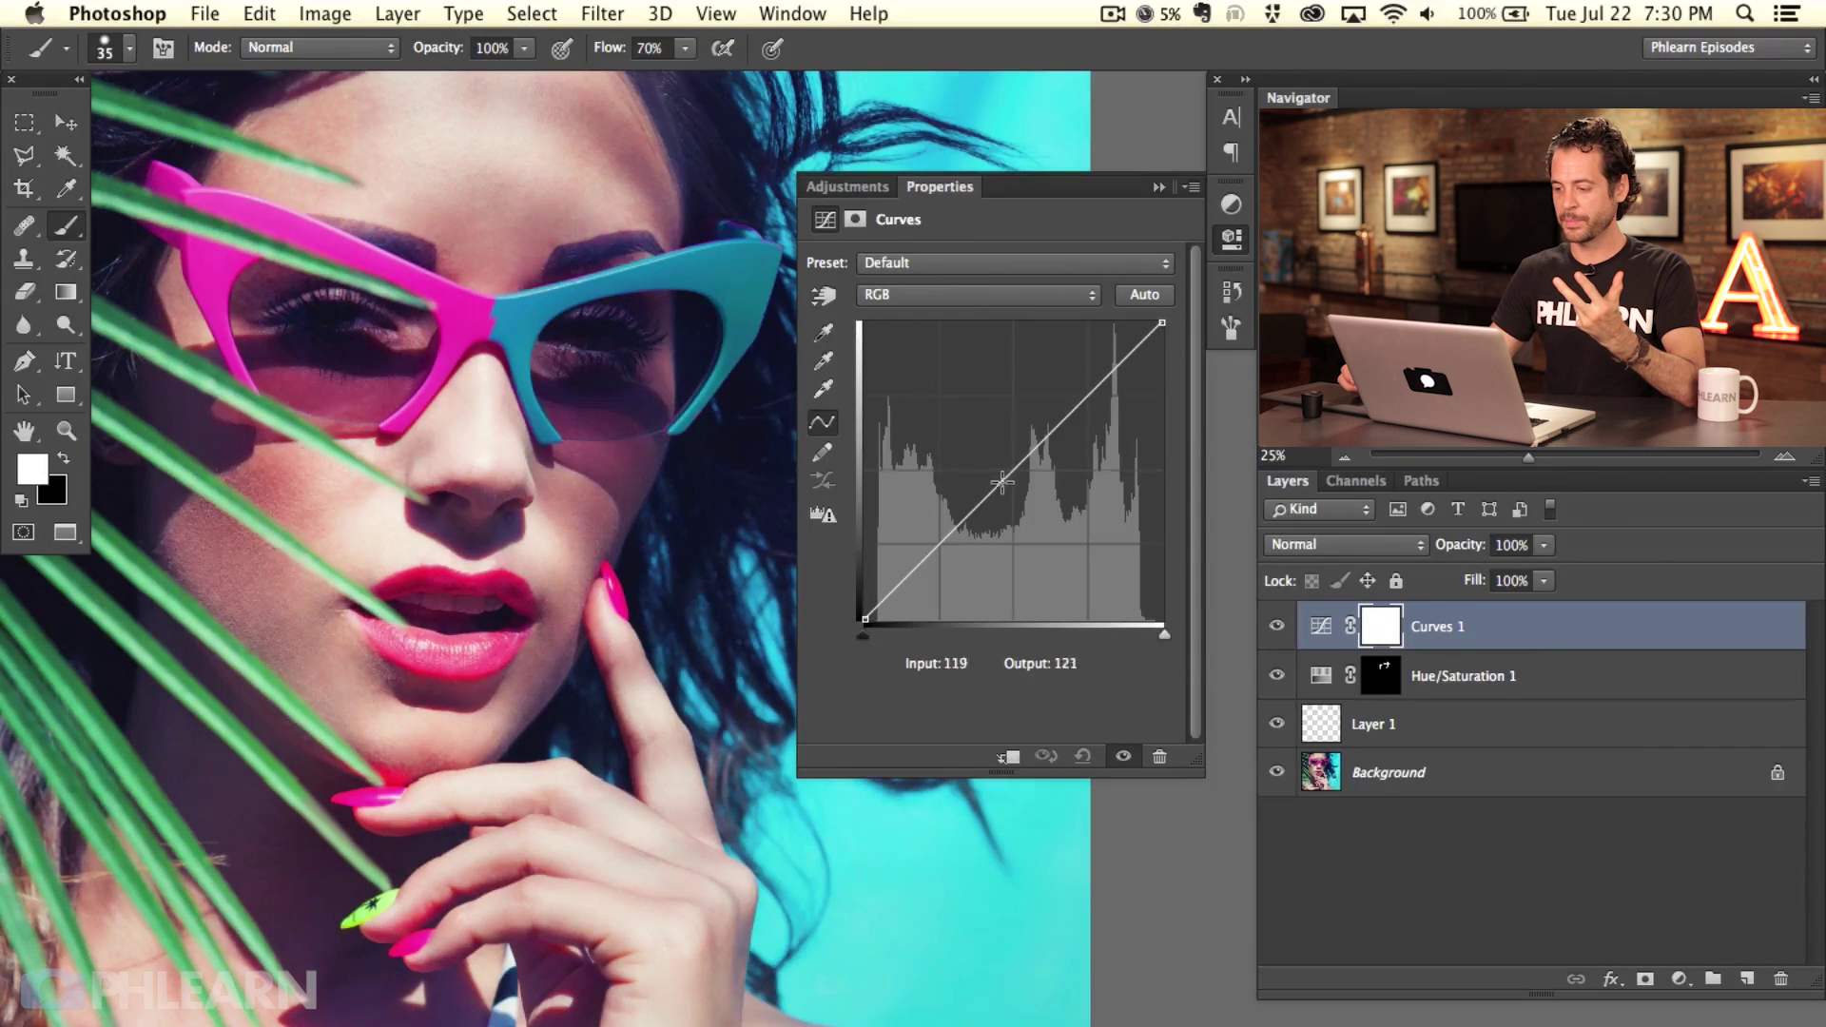
Step: Try bending the RGB curve up to input 84, output 144, and the Red curve down to input 168, output 132
left_click_drag(1007, 477, 963, 451)
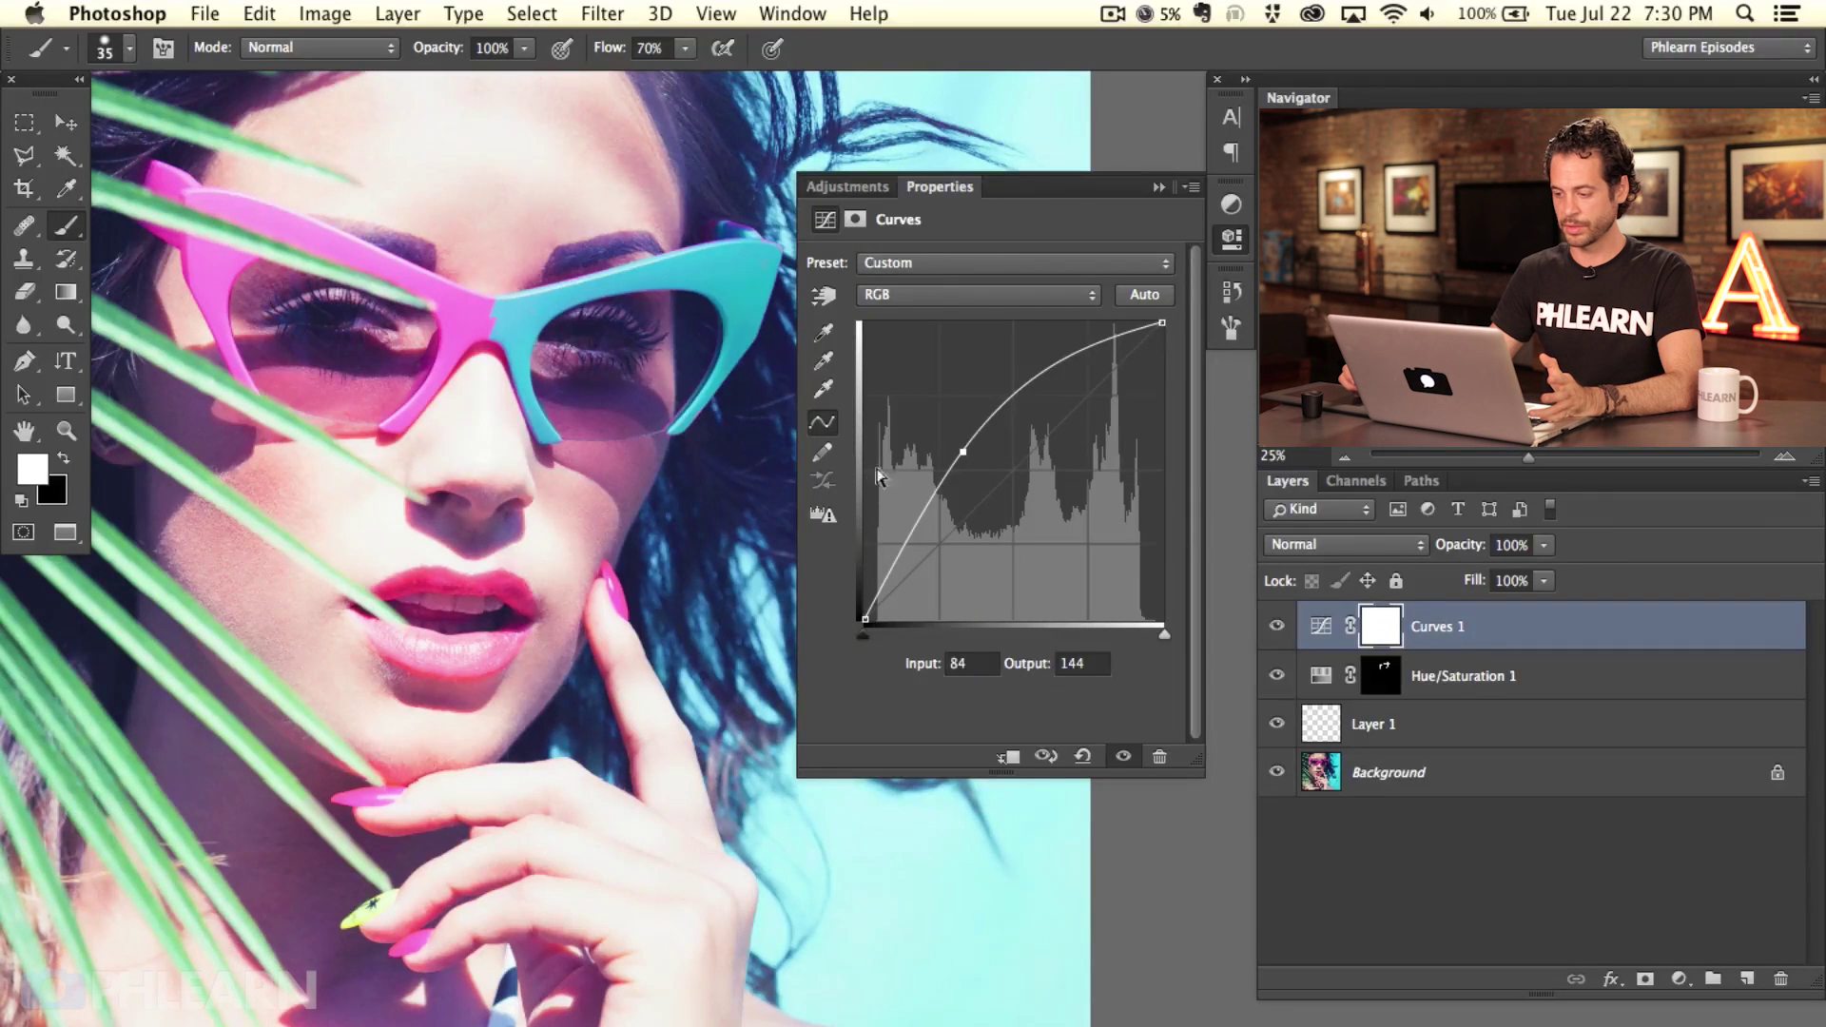
left_click_drag(965, 457, 980, 684)
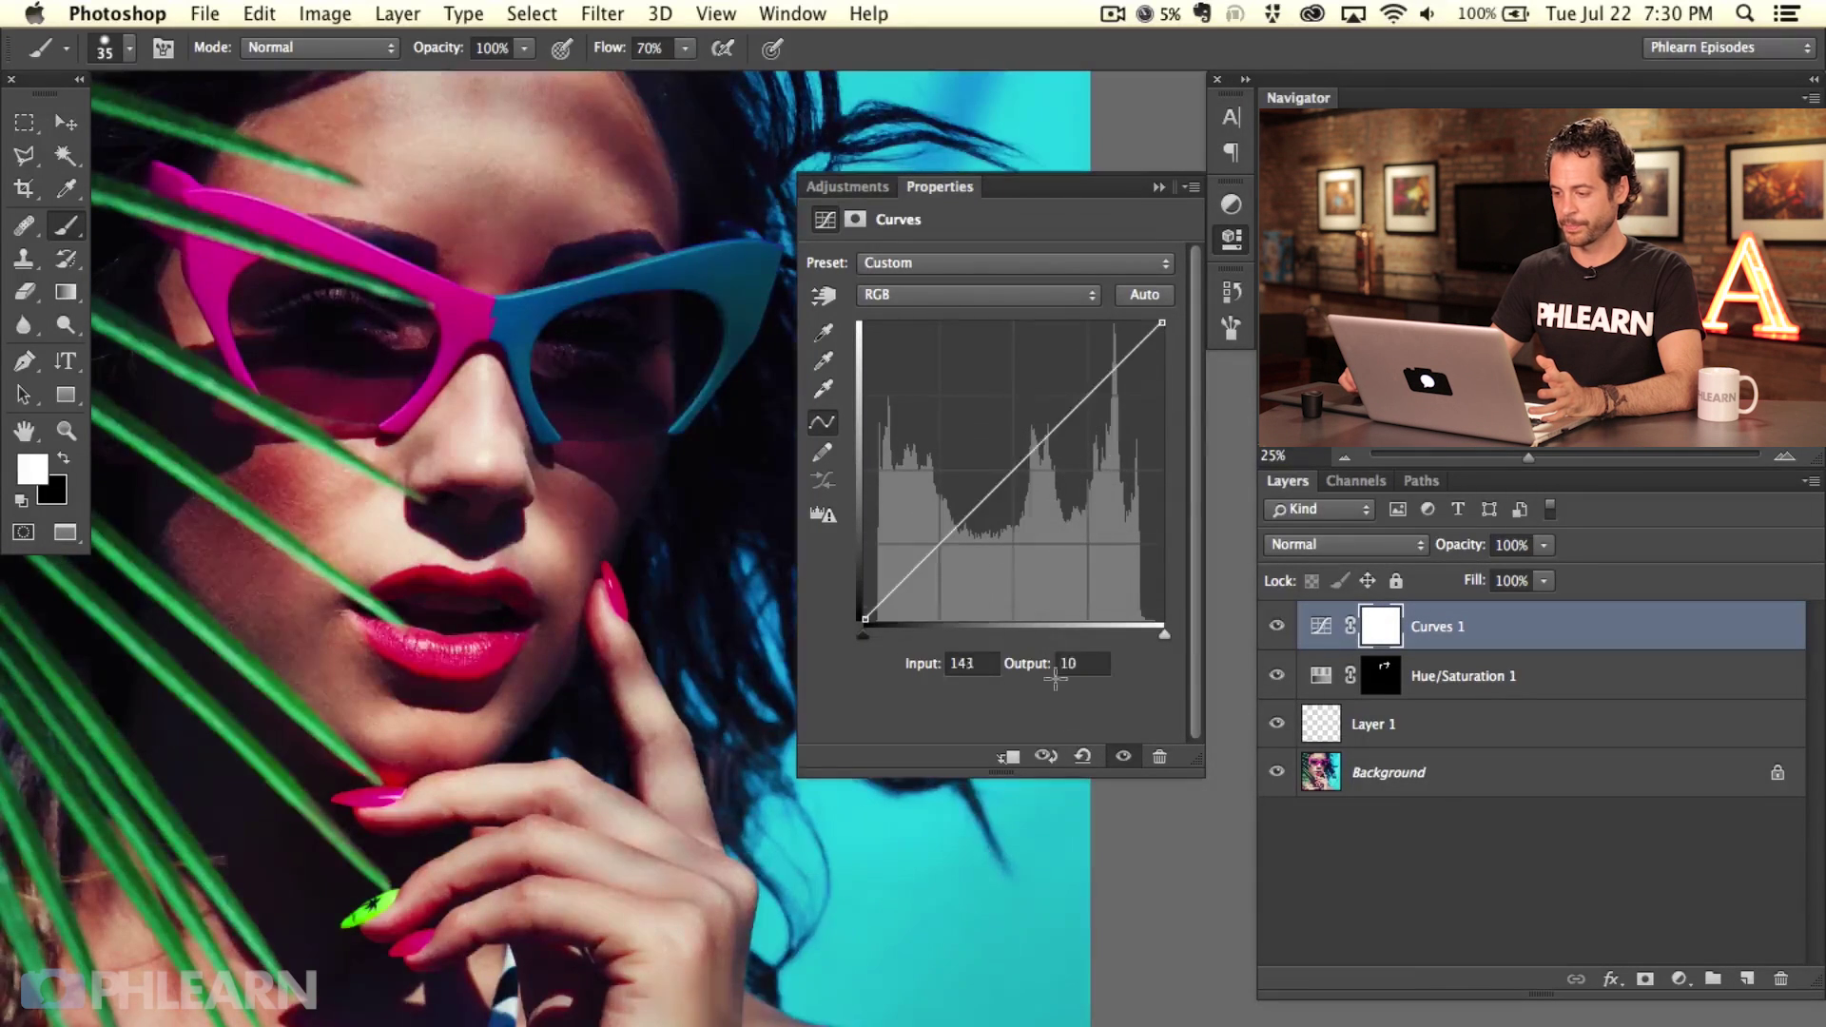
left_click(930, 302)
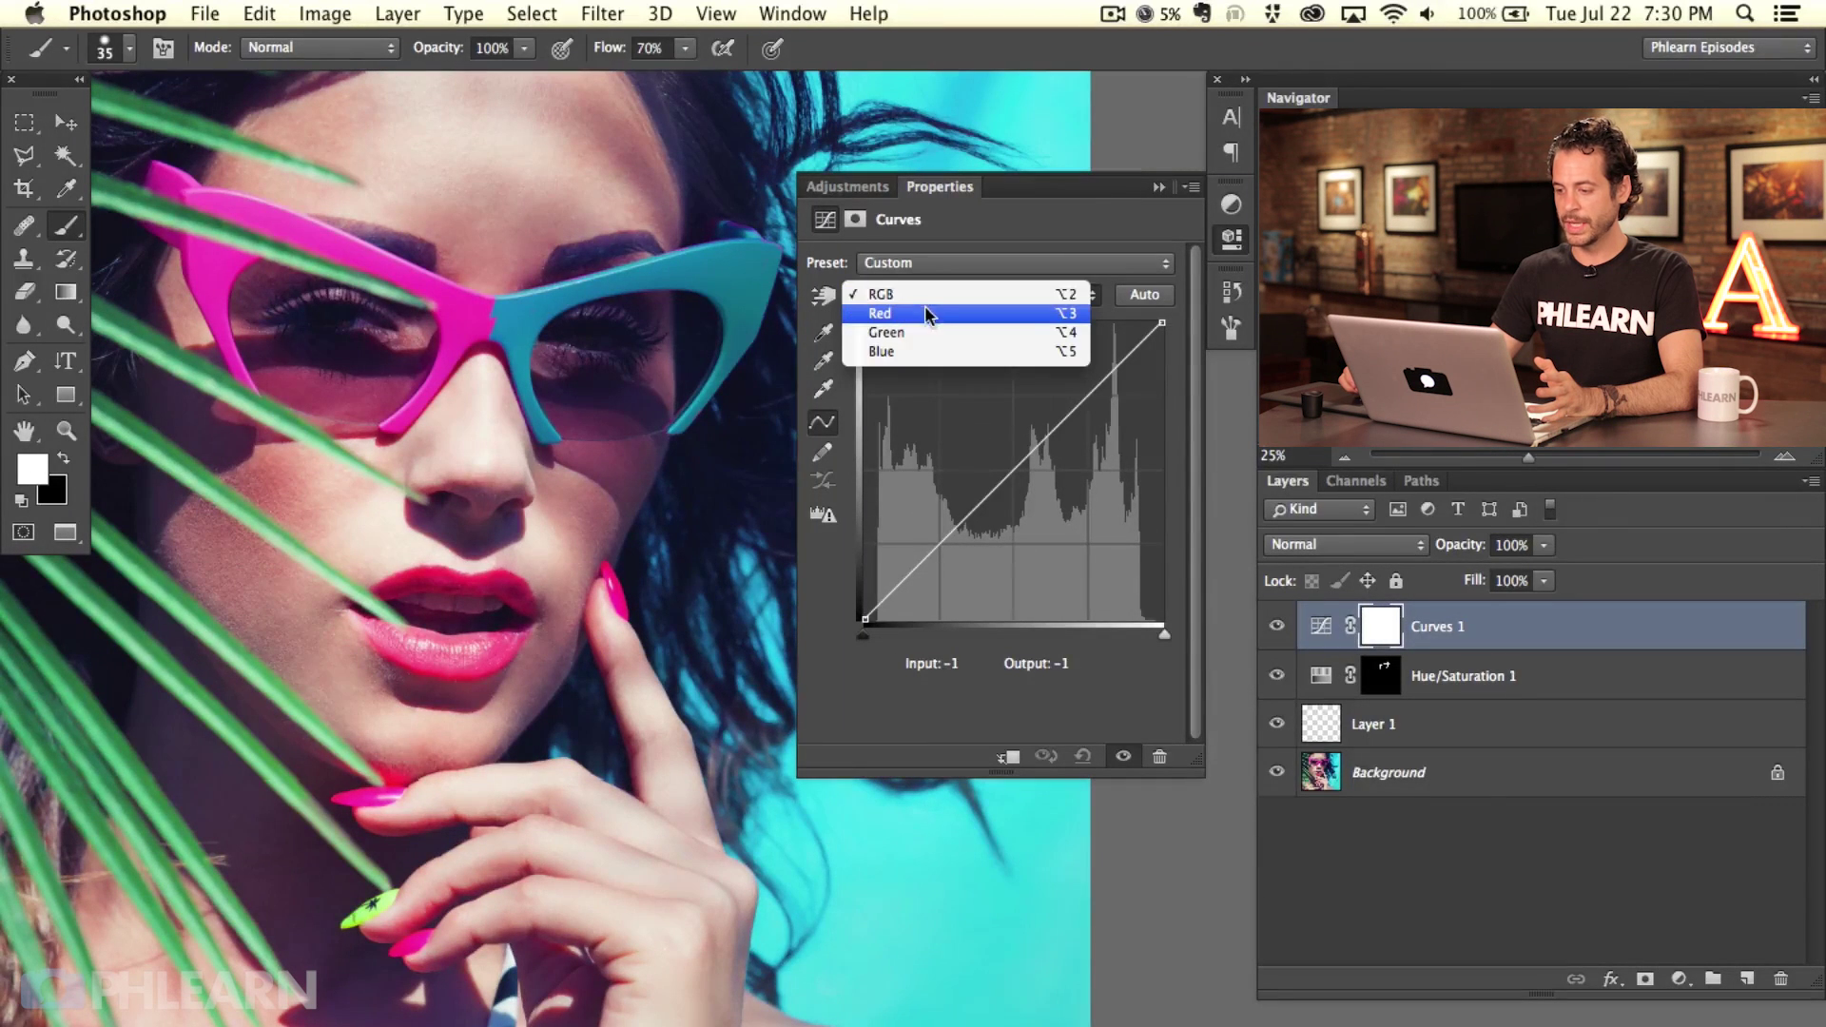
left_click(918, 311)
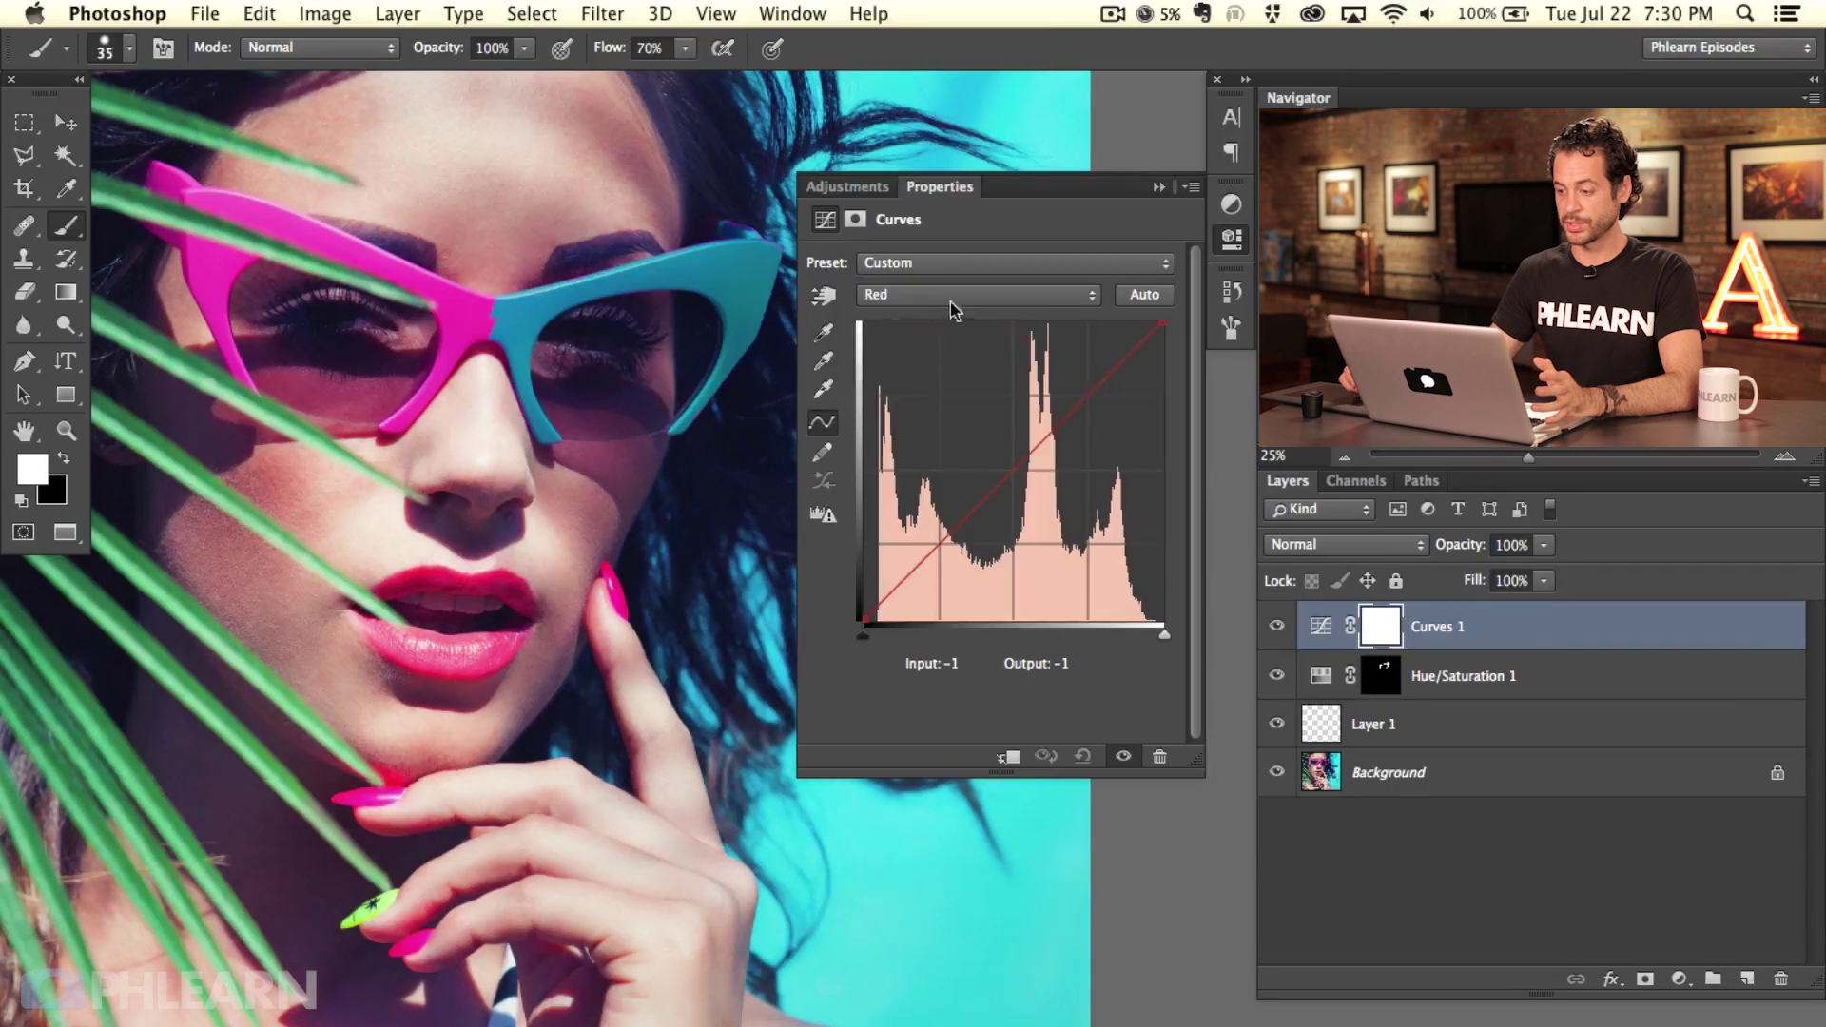
left_click_drag(1014, 468, 1060, 466)
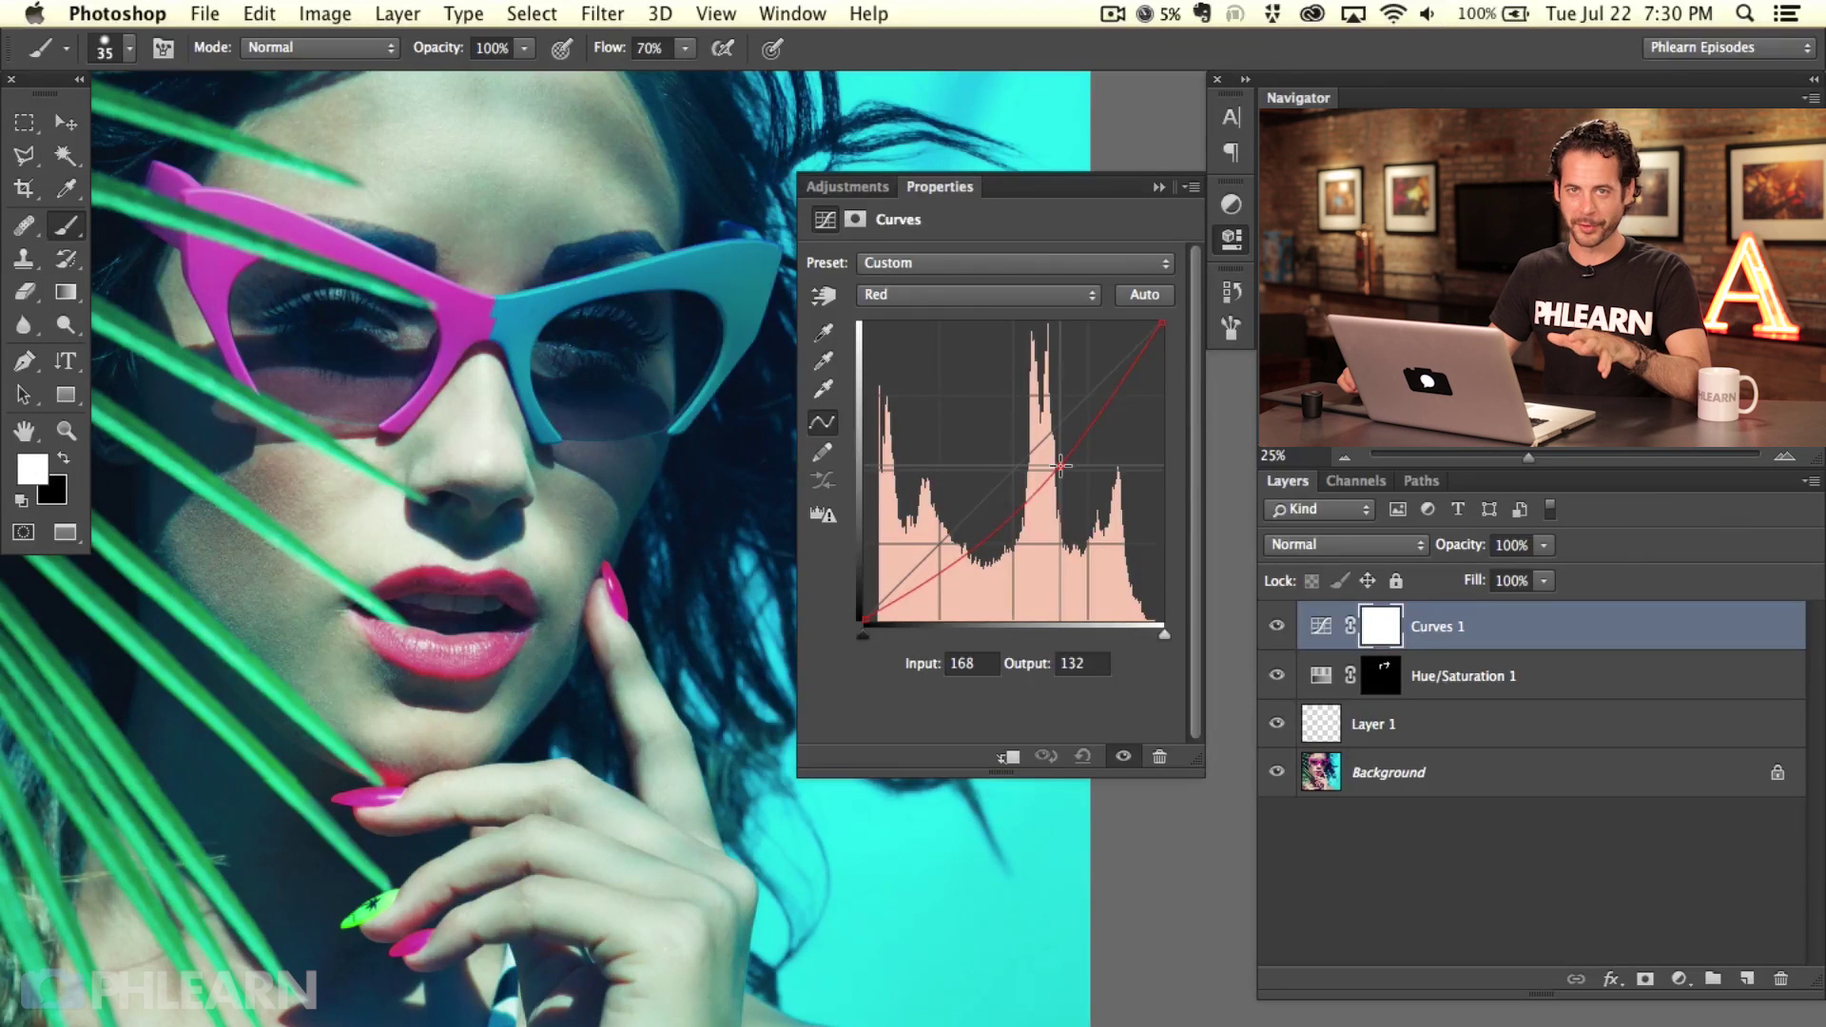
left_click_drag(1060, 470, 1031, 725)
Step: Try reshaping the Green channel's curve in the Curves adjustment and remove the trial point
left_click(928, 295)
left_click(927, 312)
left_click_drag(992, 495, 957, 326)
left_click(951, 295)
left_click(977, 366)
left_click_drag(999, 489, 953, 325)
Step: Raise the midtones of the Blue channel's curve to tint the whole portrait blue, and close the Curves properties
left_click(944, 296)
left_click(951, 314)
mouse_move(1008, 466)
left_mouse_down()
mouse_move(967, 426)
mouse_move(1056, 510)
mouse_move(980, 444)
left_mouse_up()
left_click(1232, 240)
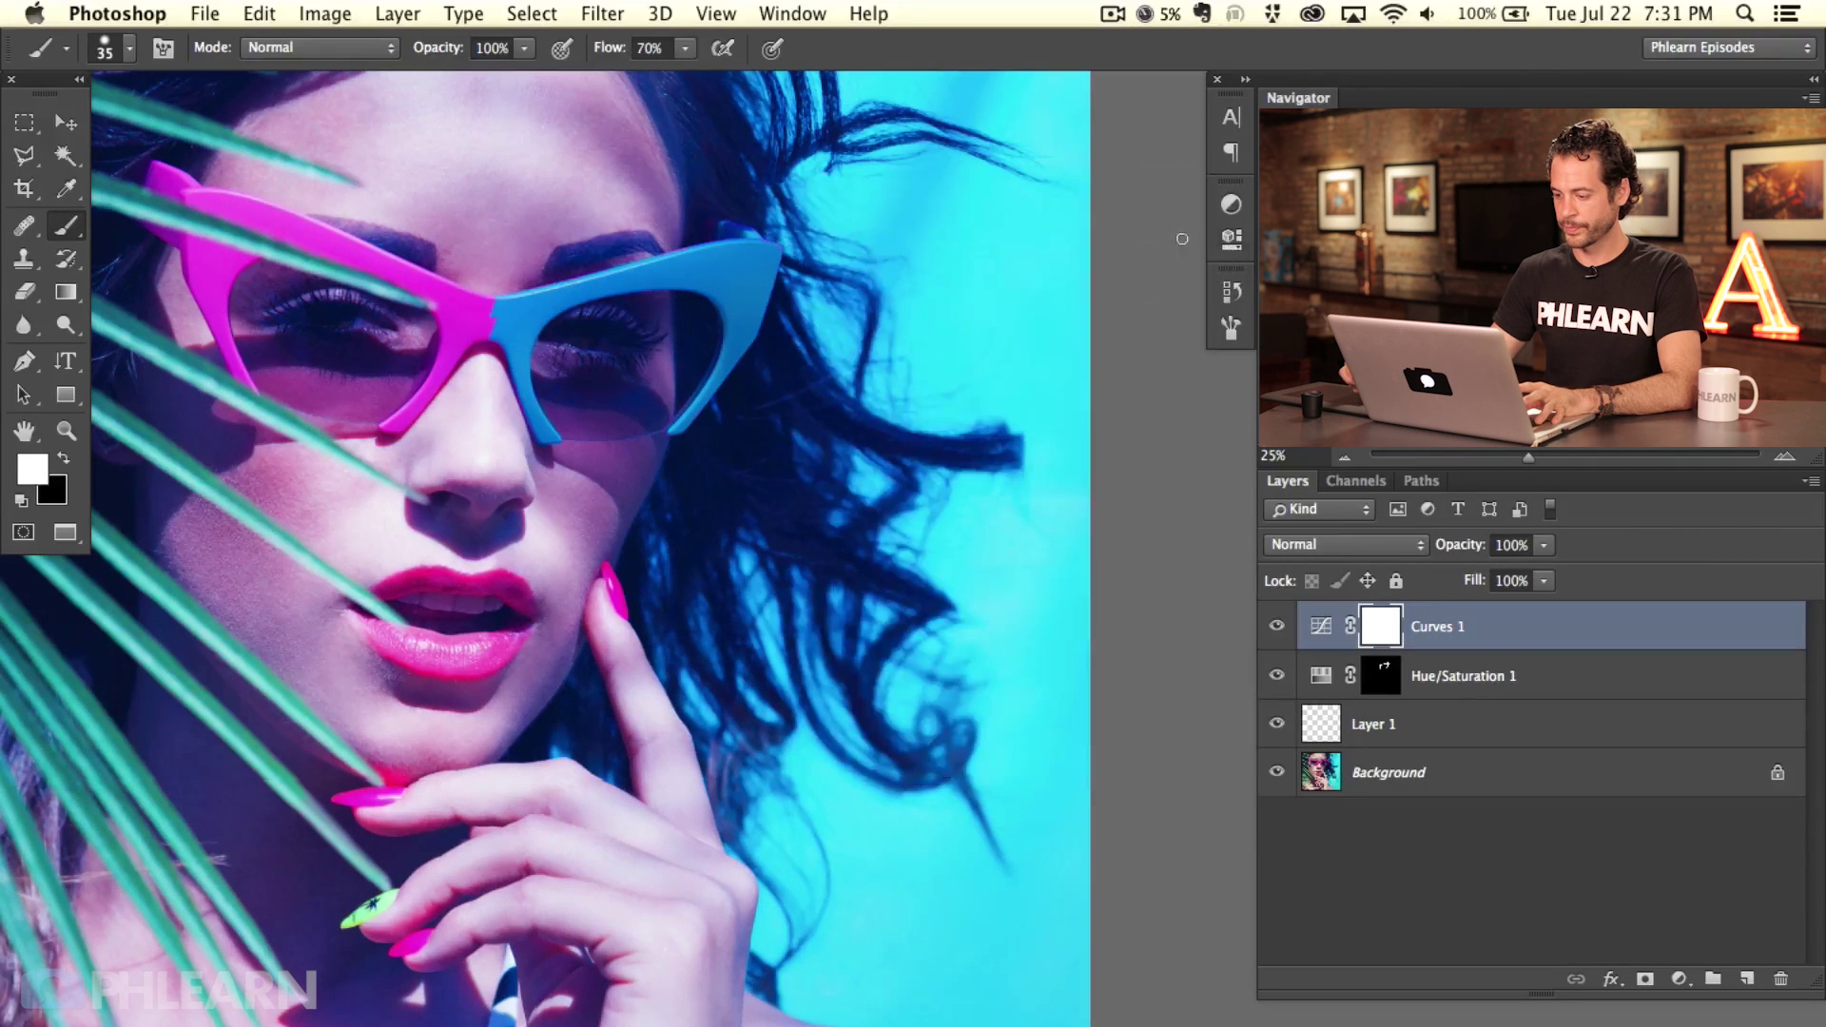
Step: Compare the whole portrait with and without the blue Curves 1 toning
key("super+minus")
left_click_drag(863, 715, 844, 693)
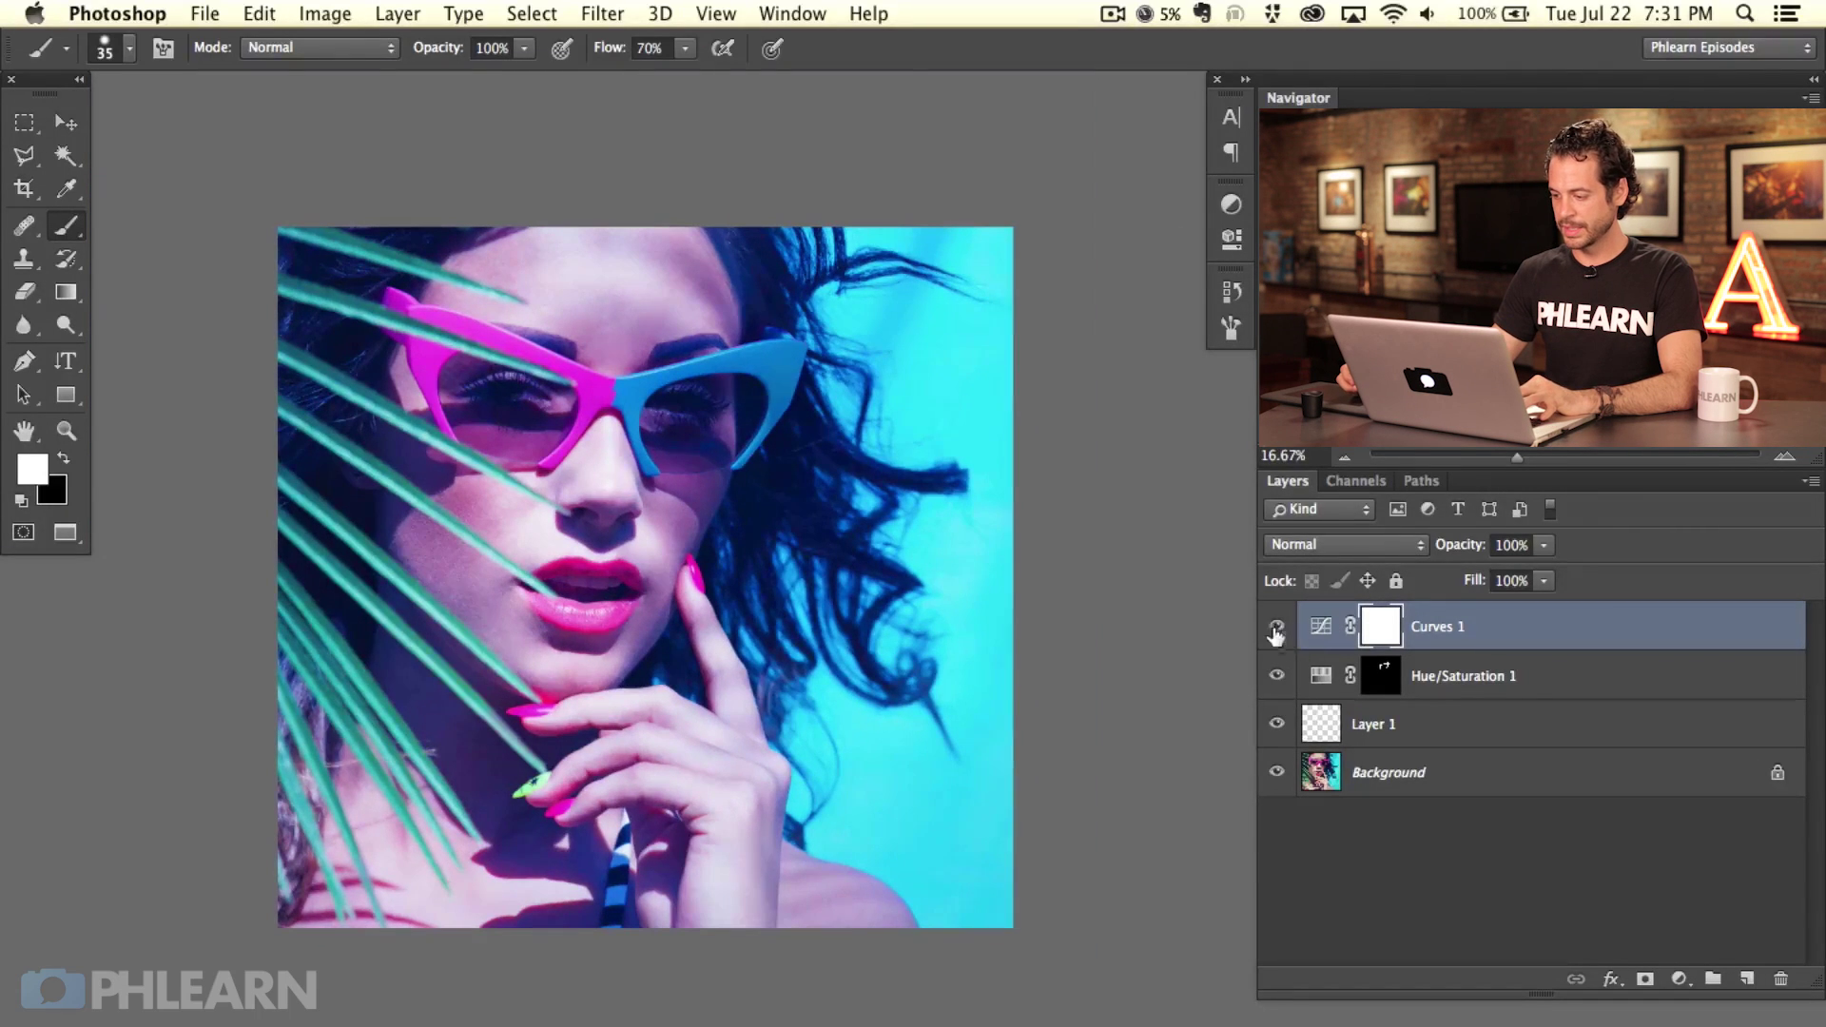
left_click(1281, 629)
left_click(1279, 634)
left_click(1280, 628)
left_click(1281, 628)
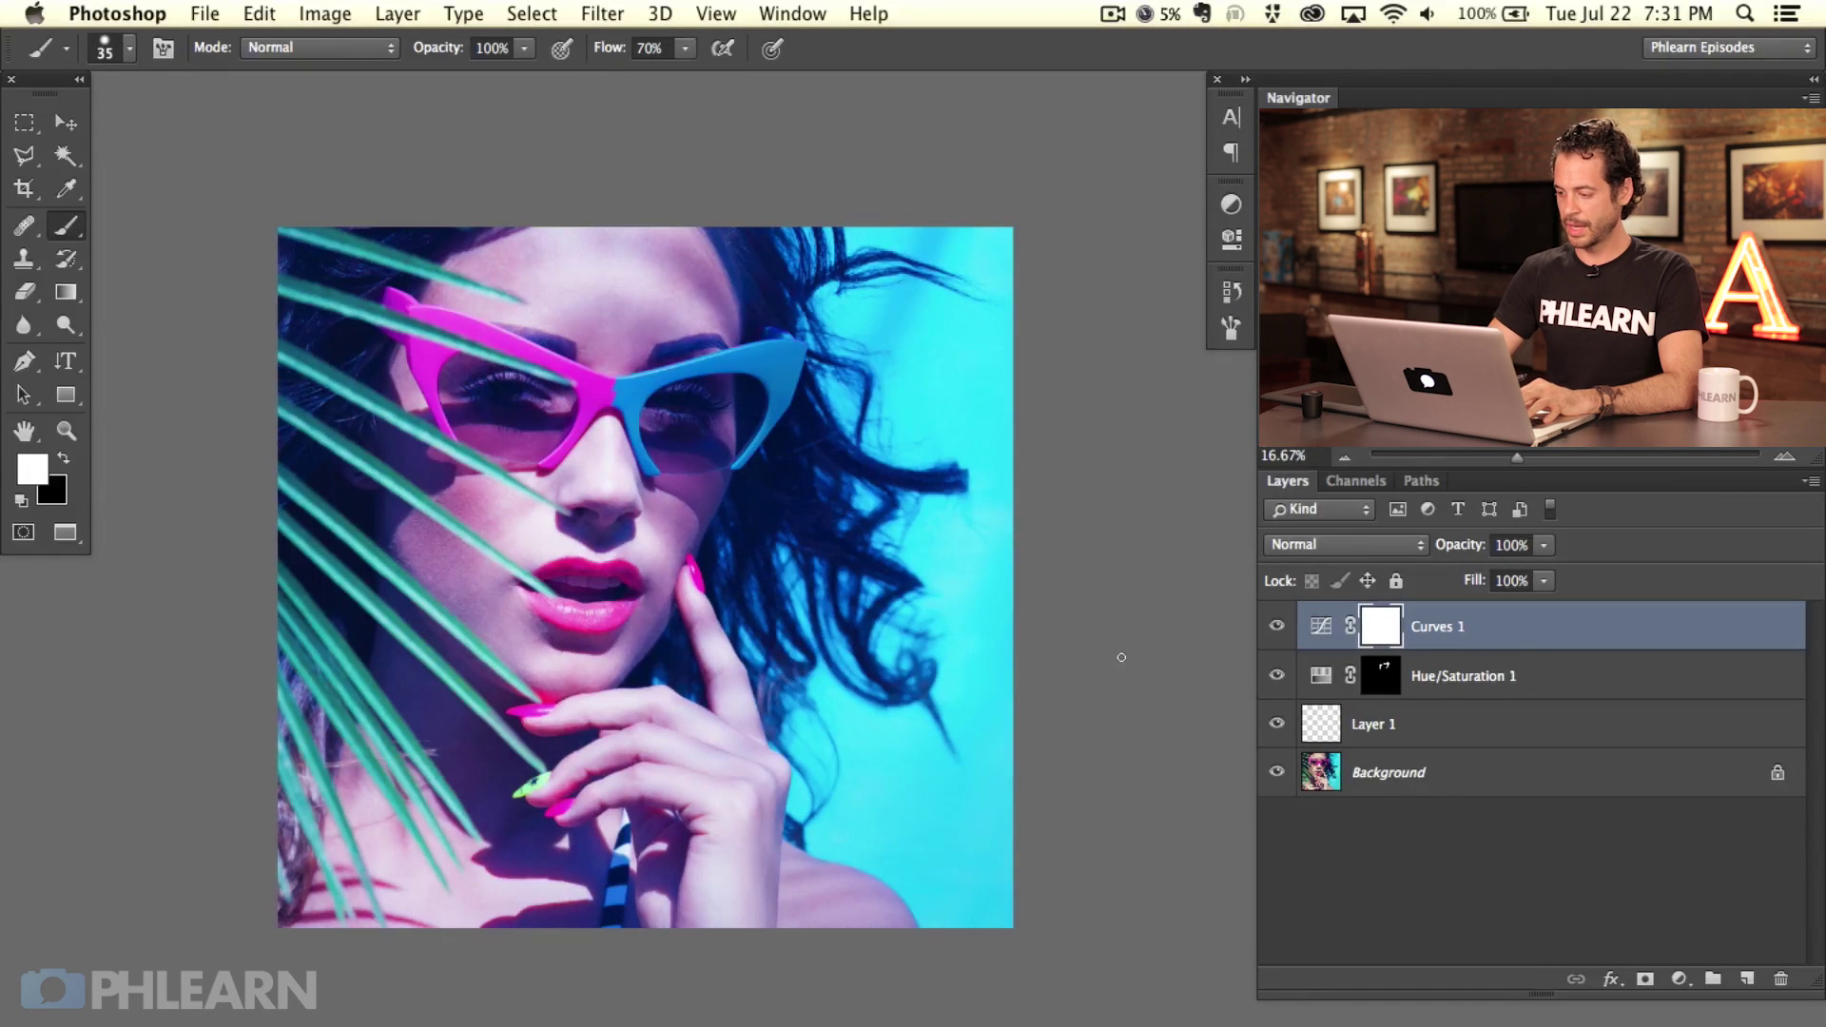
Step: Invert the Curves 1 mask, paint white at 20% flow over the hair and background side with a large soft brush, and paint black over the lips
key("super+i")
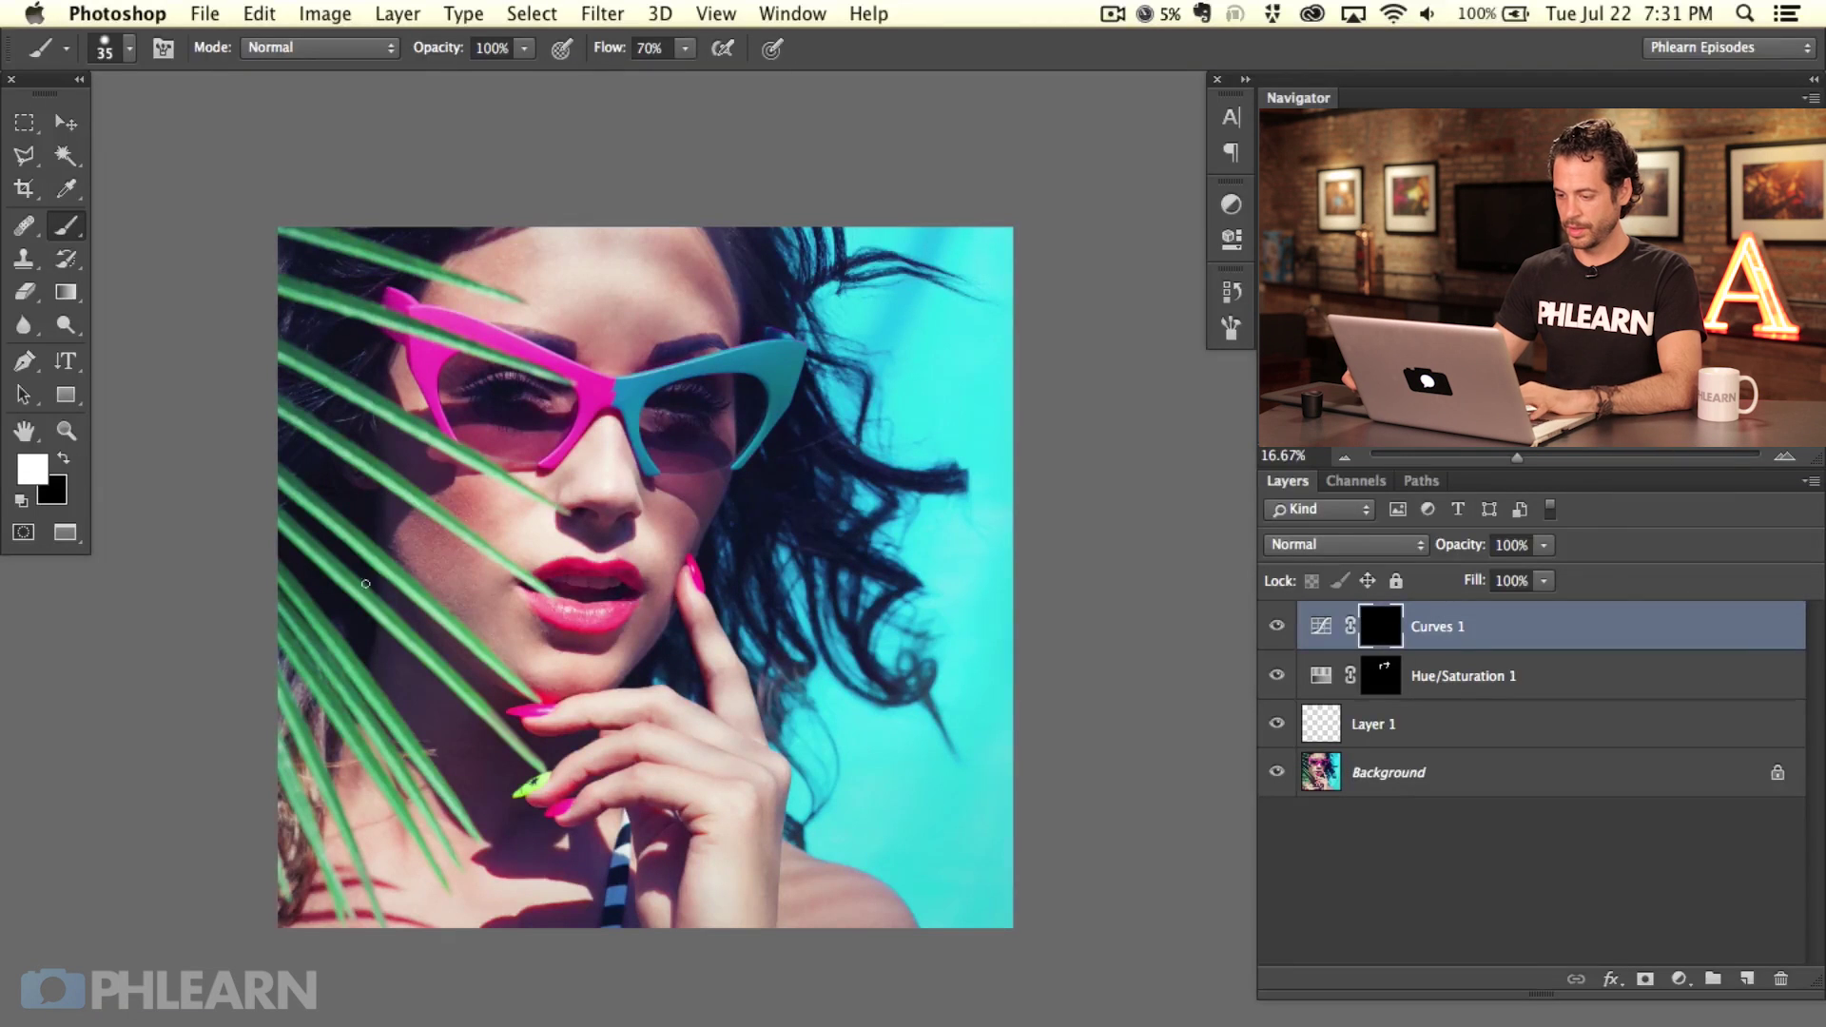
mouse_move(532, 557)
left_mouse_down()
mouse_move(751, 565)
mouse_move(820, 463)
left_mouse_up()
key("shift+2")
mouse_move(835, 704)
left_mouse_down()
mouse_move(881, 631)
mouse_move(861, 647)
mouse_move(876, 583)
mouse_move(820, 601)
mouse_move(780, 587)
left_mouse_up()
key("x")
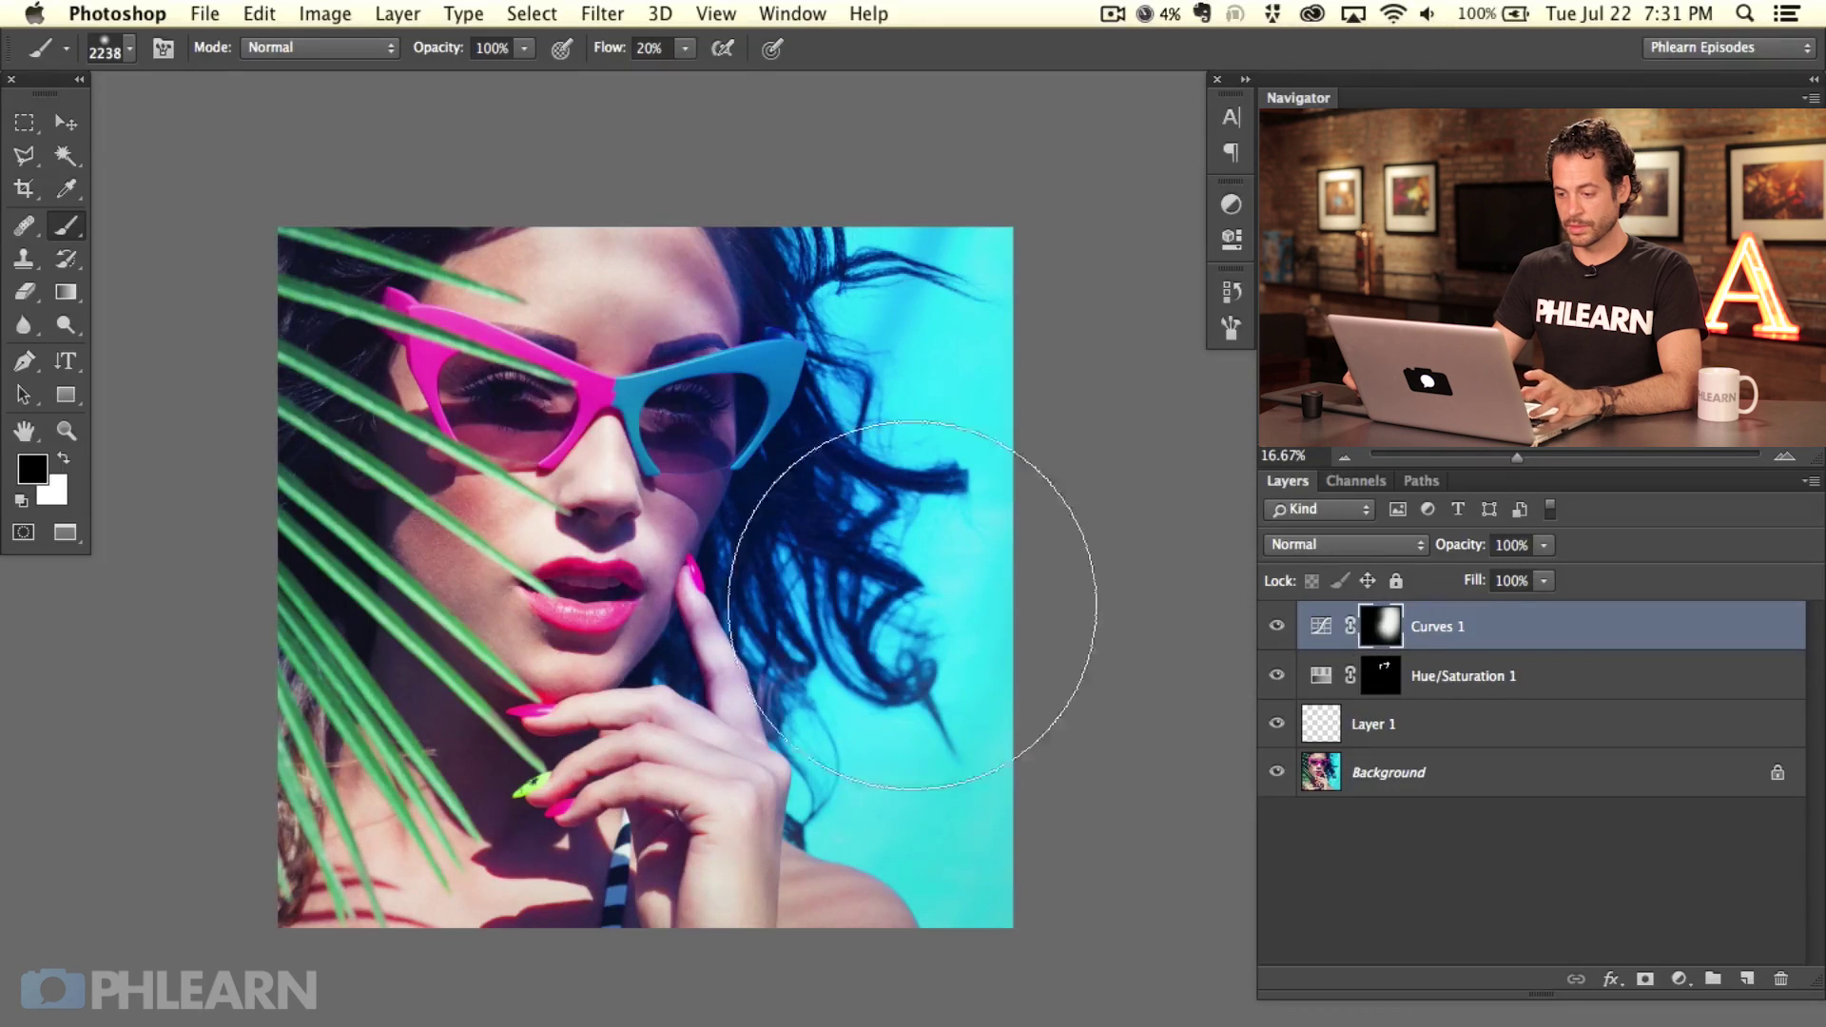
mouse_move(591, 578)
left_mouse_down()
mouse_move(1023, 575)
mouse_move(586, 587)
left_mouse_up()
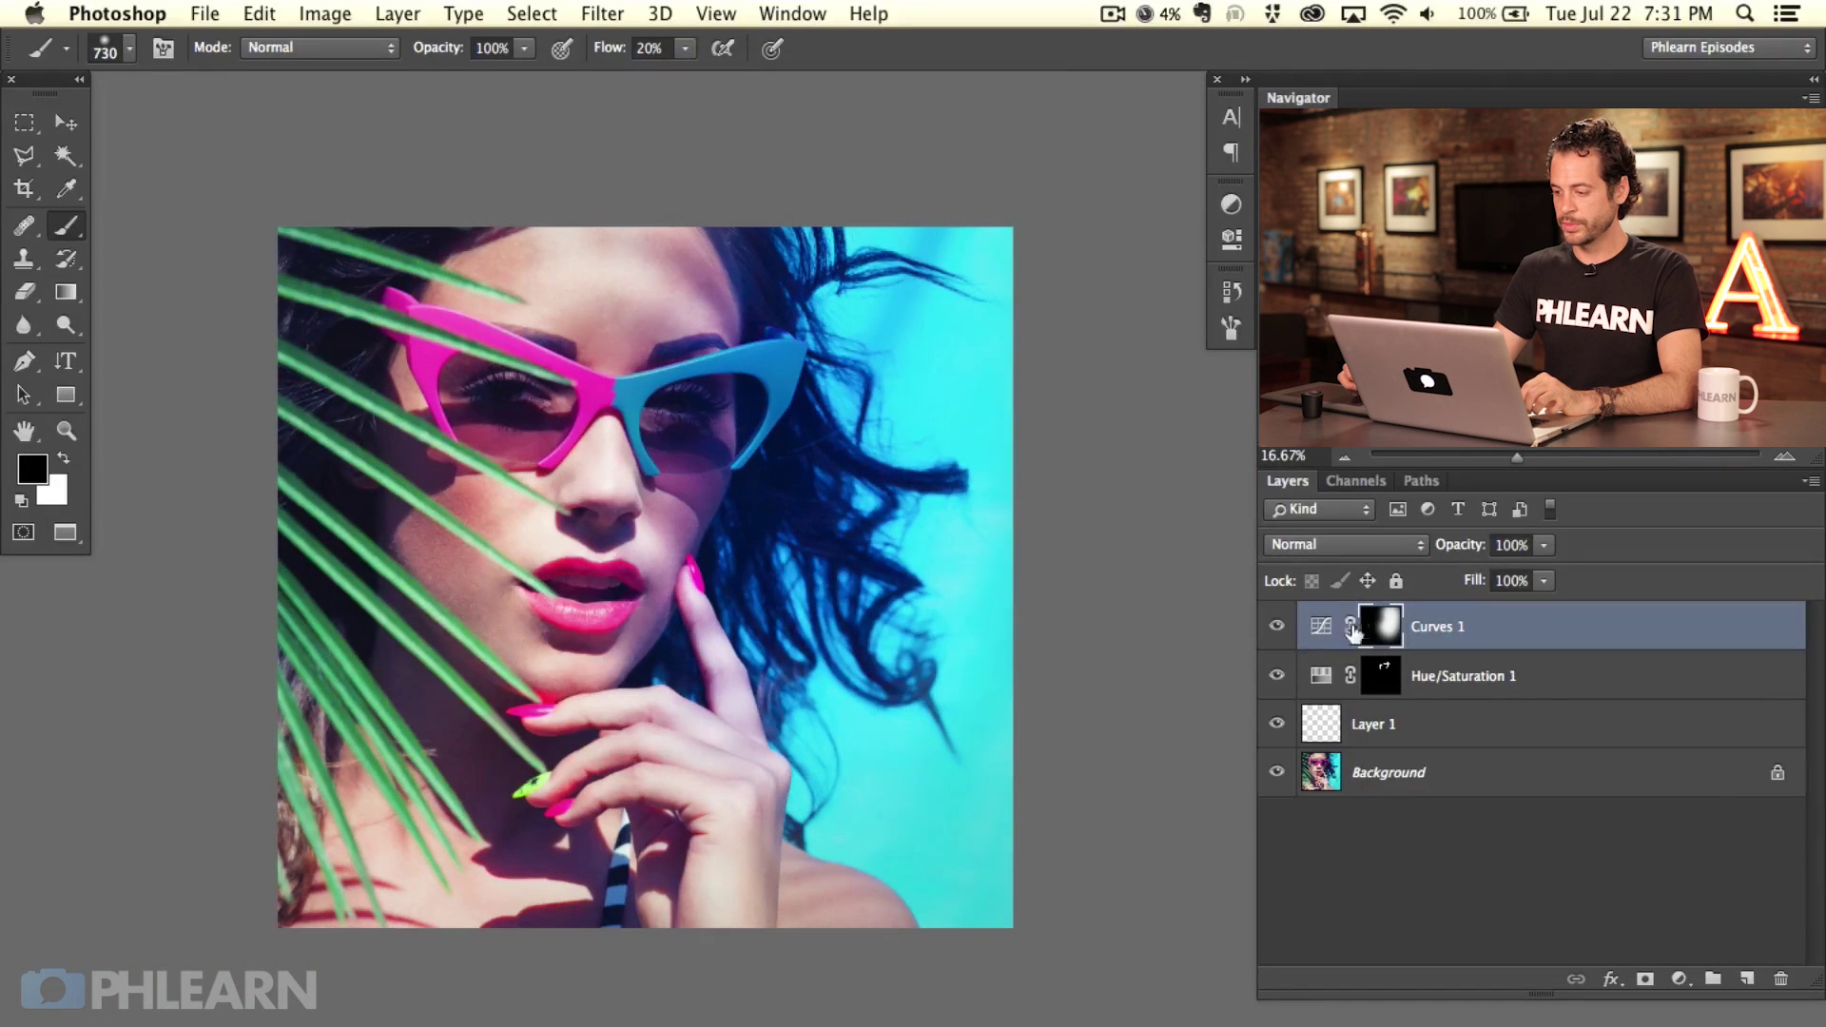
Step: Compare the portrait with and without the masked Curves 1 layer
left_click(1279, 630)
left_click(1280, 629)
left_click(1280, 630)
left_click(1281, 628)
left_click(1282, 629)
left_click(1280, 629)
left_click_drag(649, 637, 742, 627)
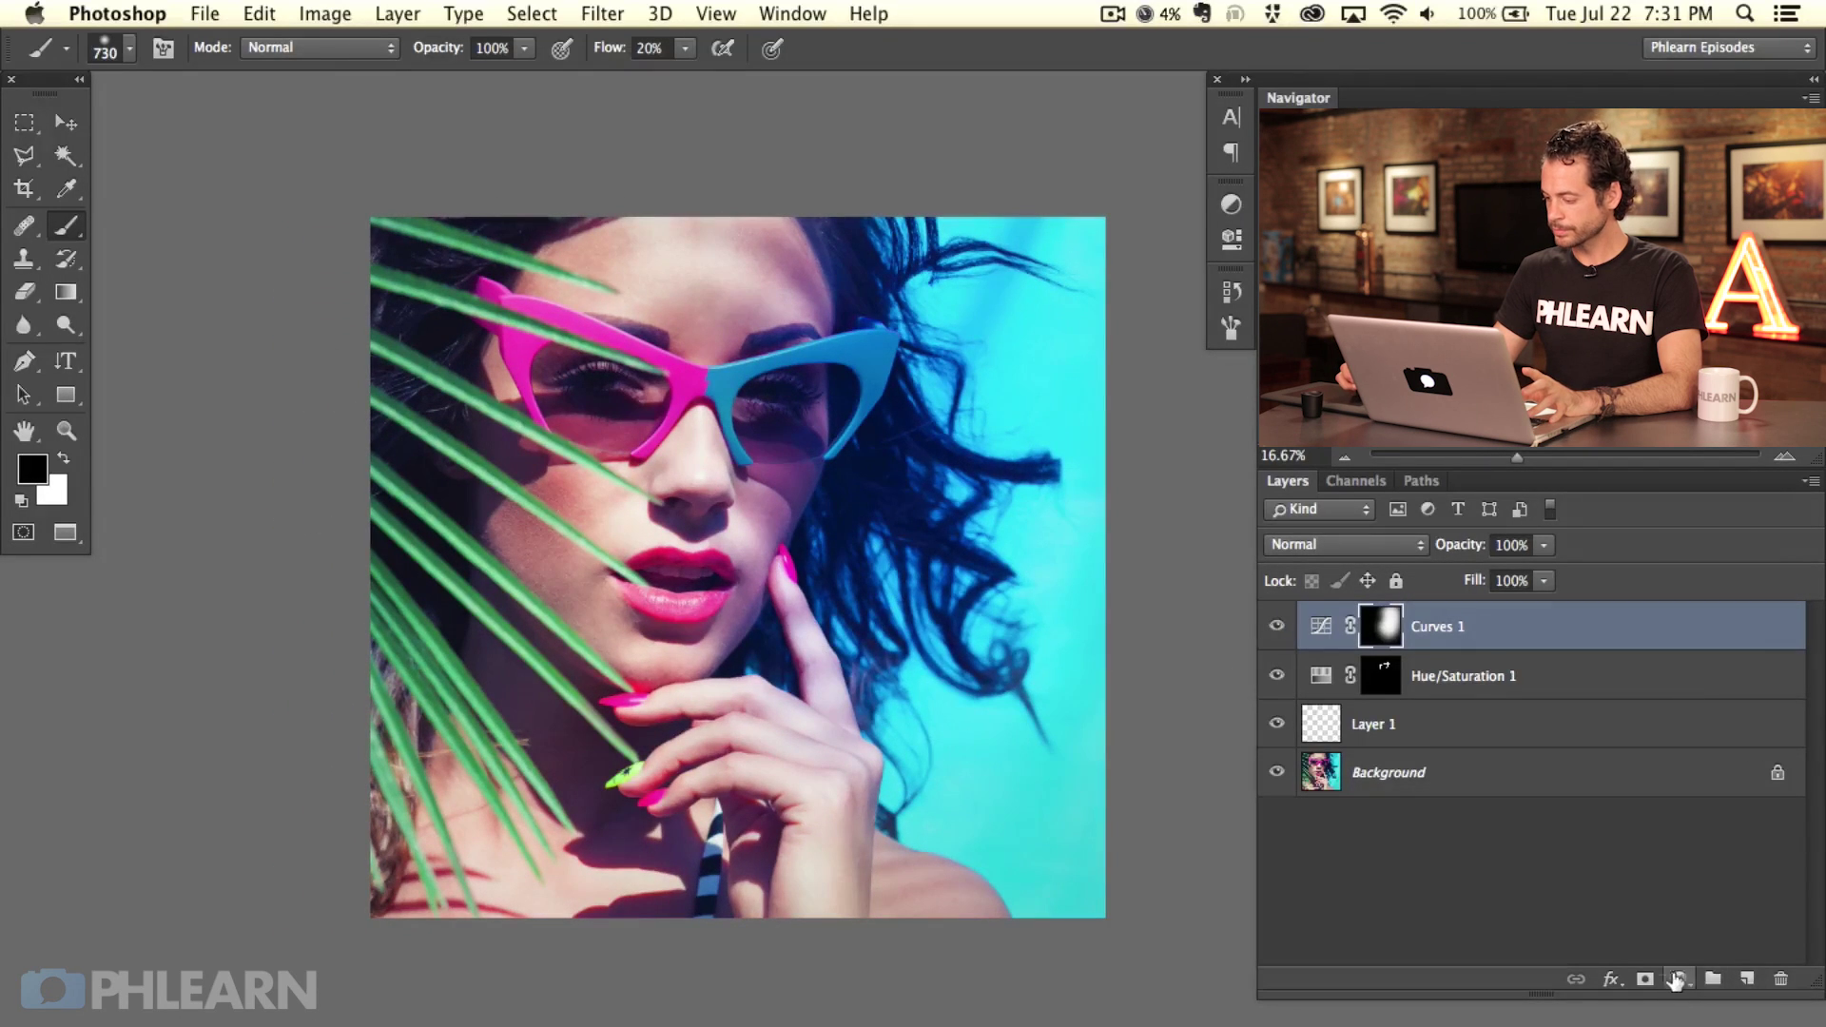
Step: Add a second Curves adjustment layer above Curves 1 and raise the midtones of its Red channel
left_click(1677, 980)
left_click(1693, 1014)
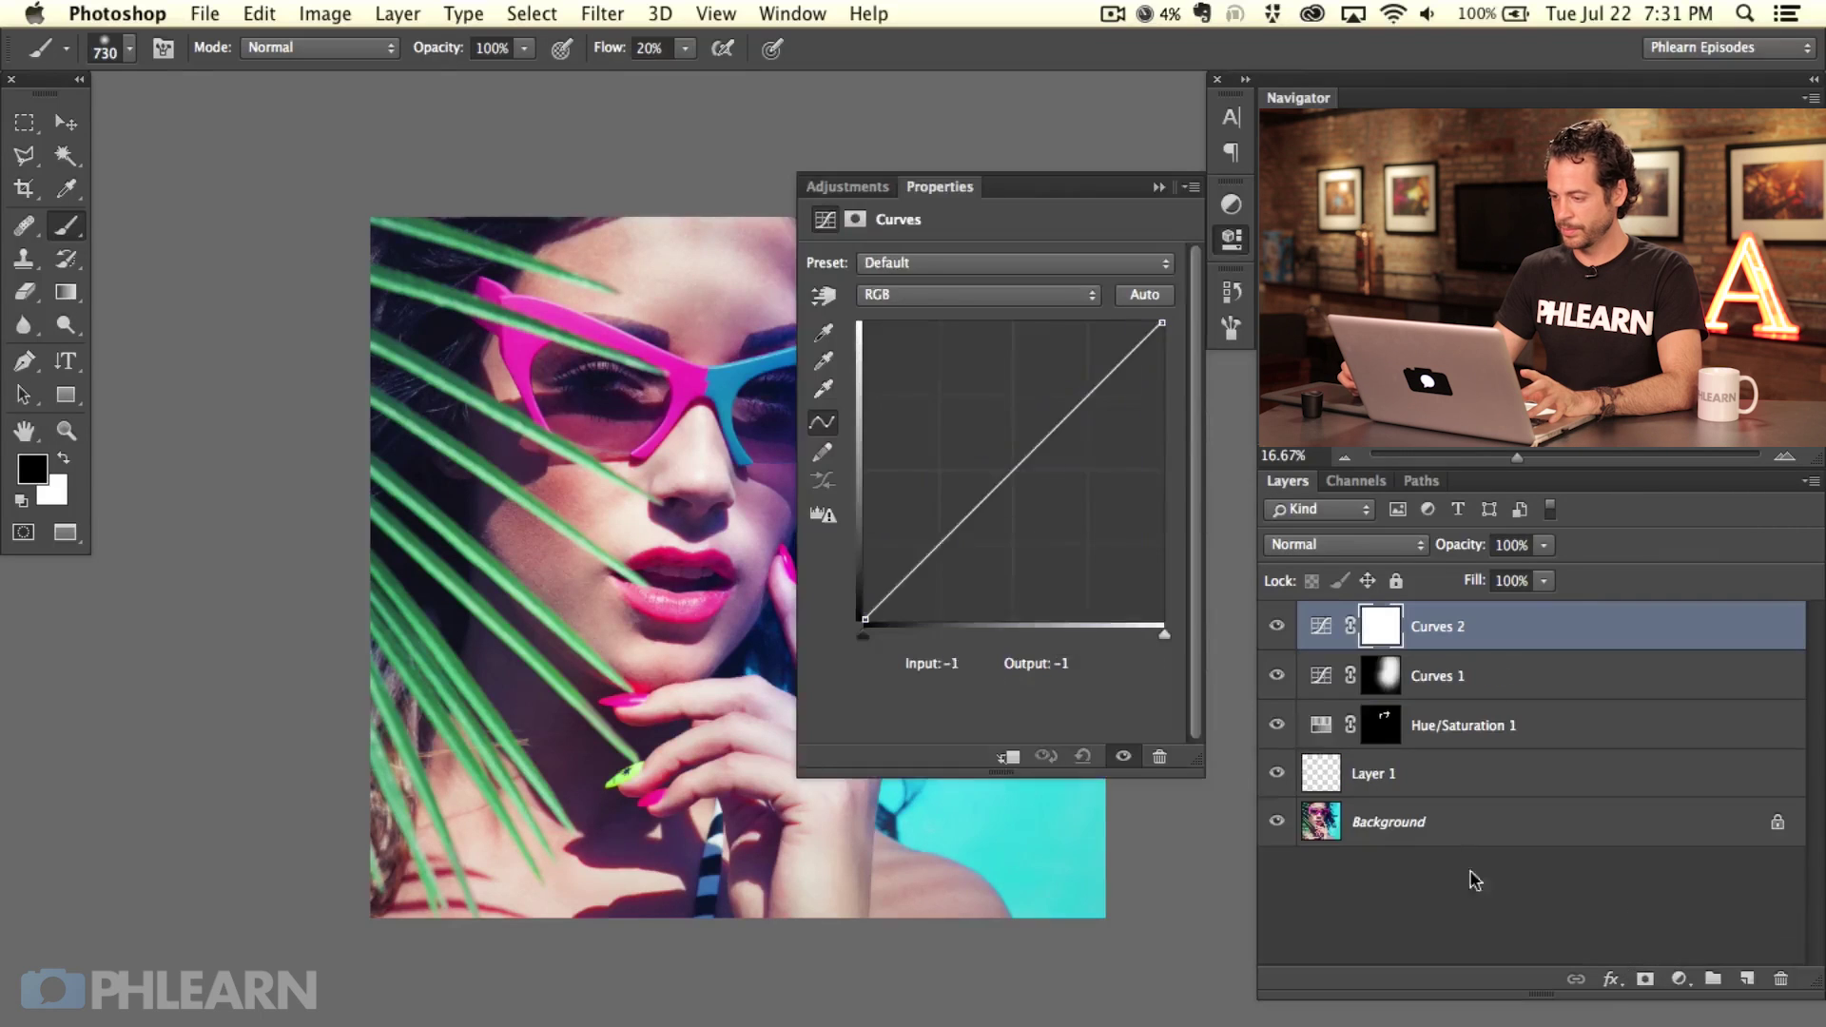
left_click(898, 295)
left_click(902, 314)
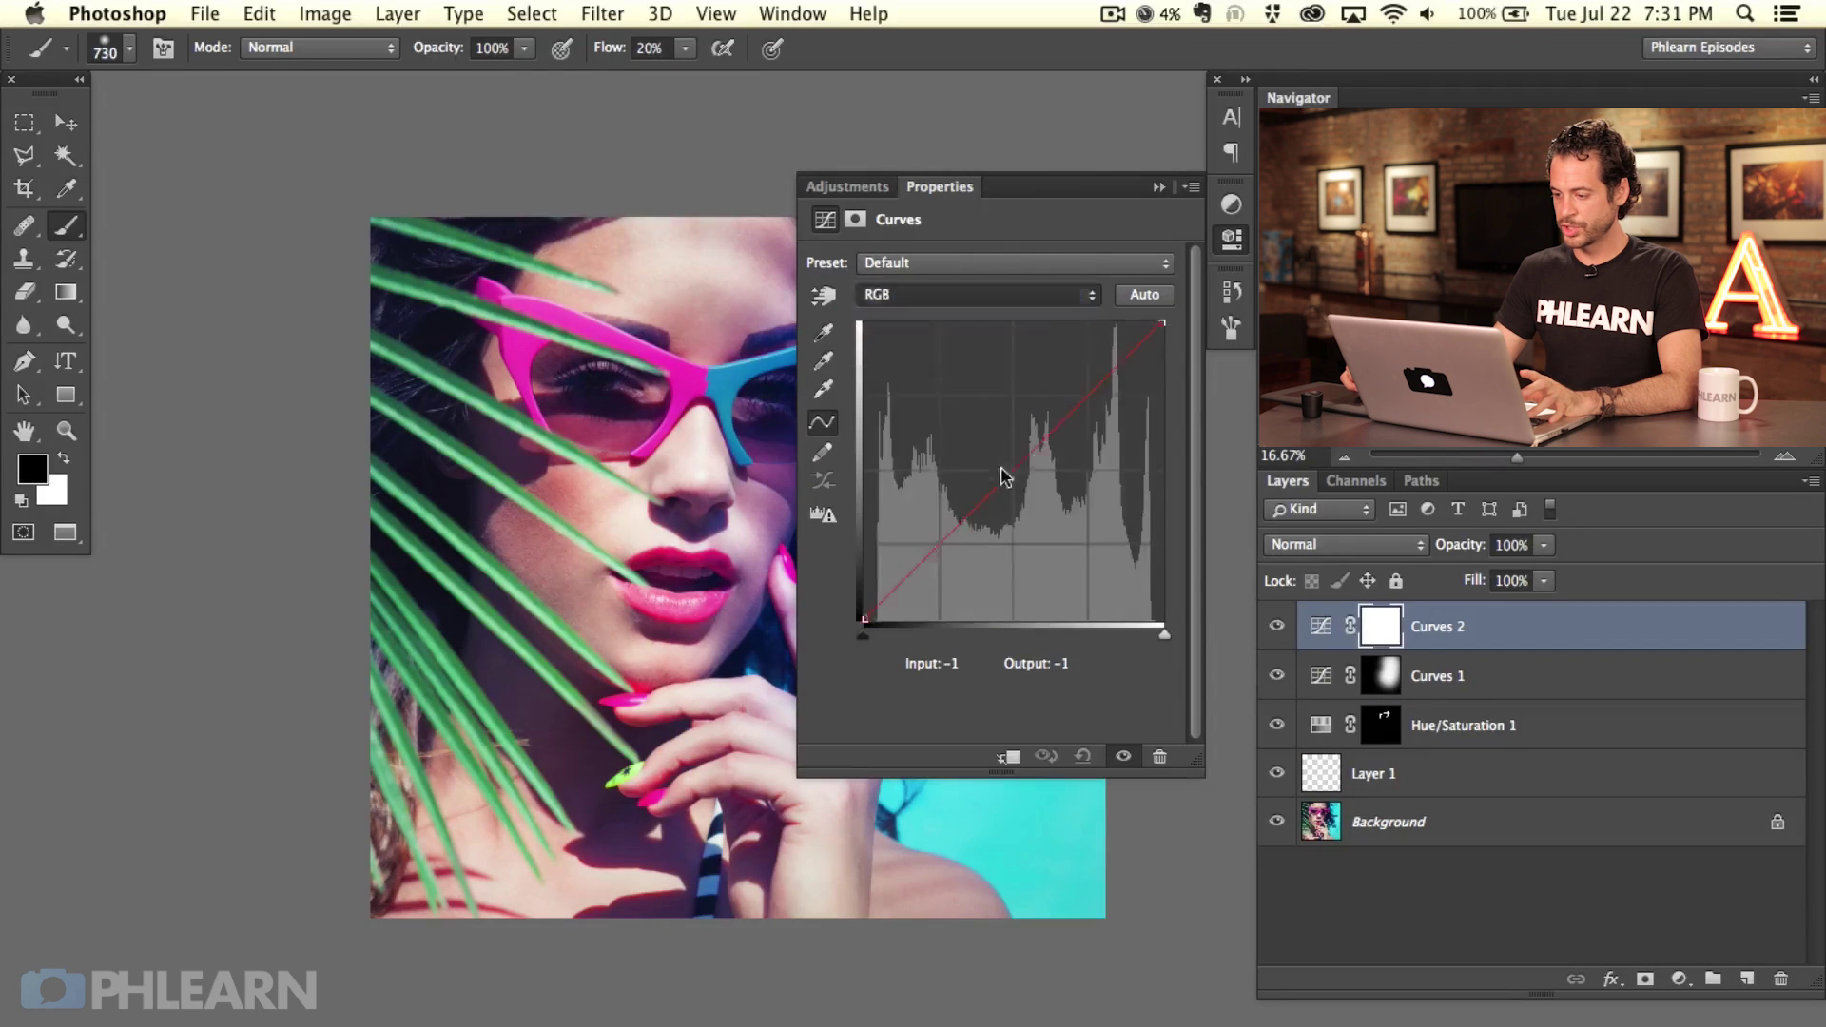
left_click(1011, 461)
Step: Lower the Blue channel's curve to input 140, output 122, and close the Curves properties
left_click_drag(1011, 461, 1026, 477)
left_click(951, 293)
left_click(961, 333)
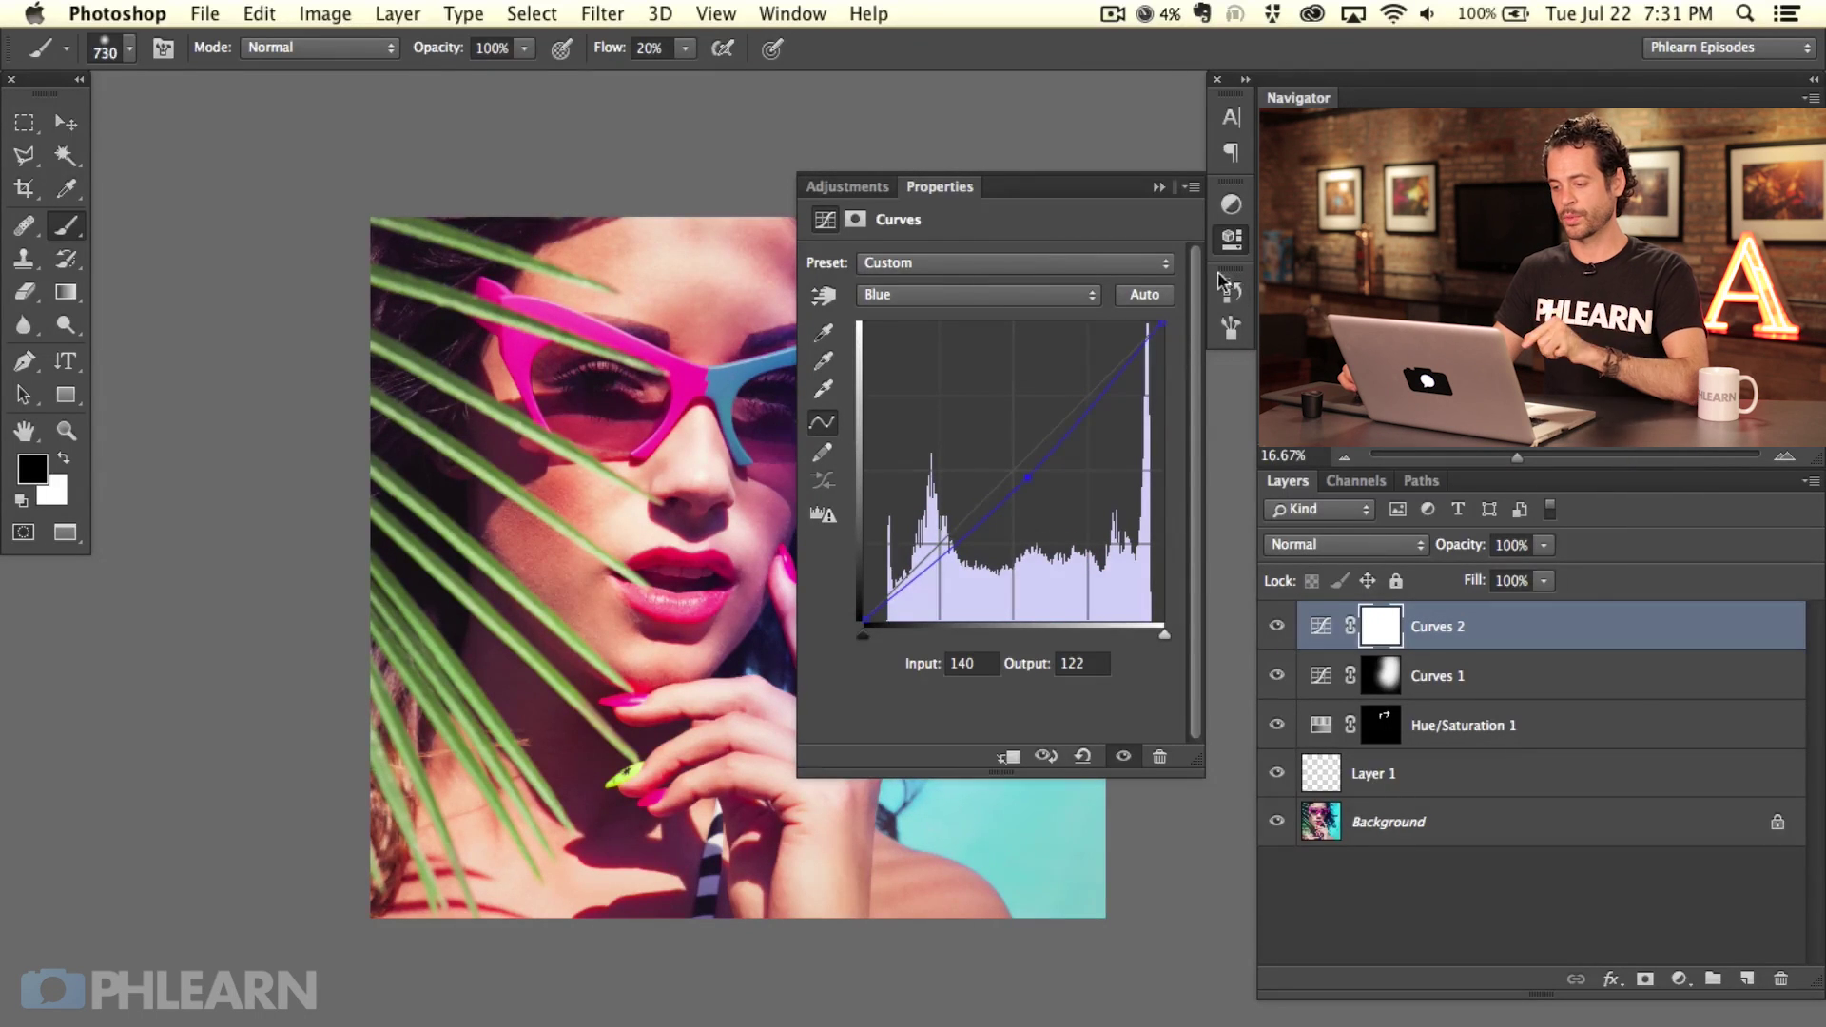
left_click(1230, 240)
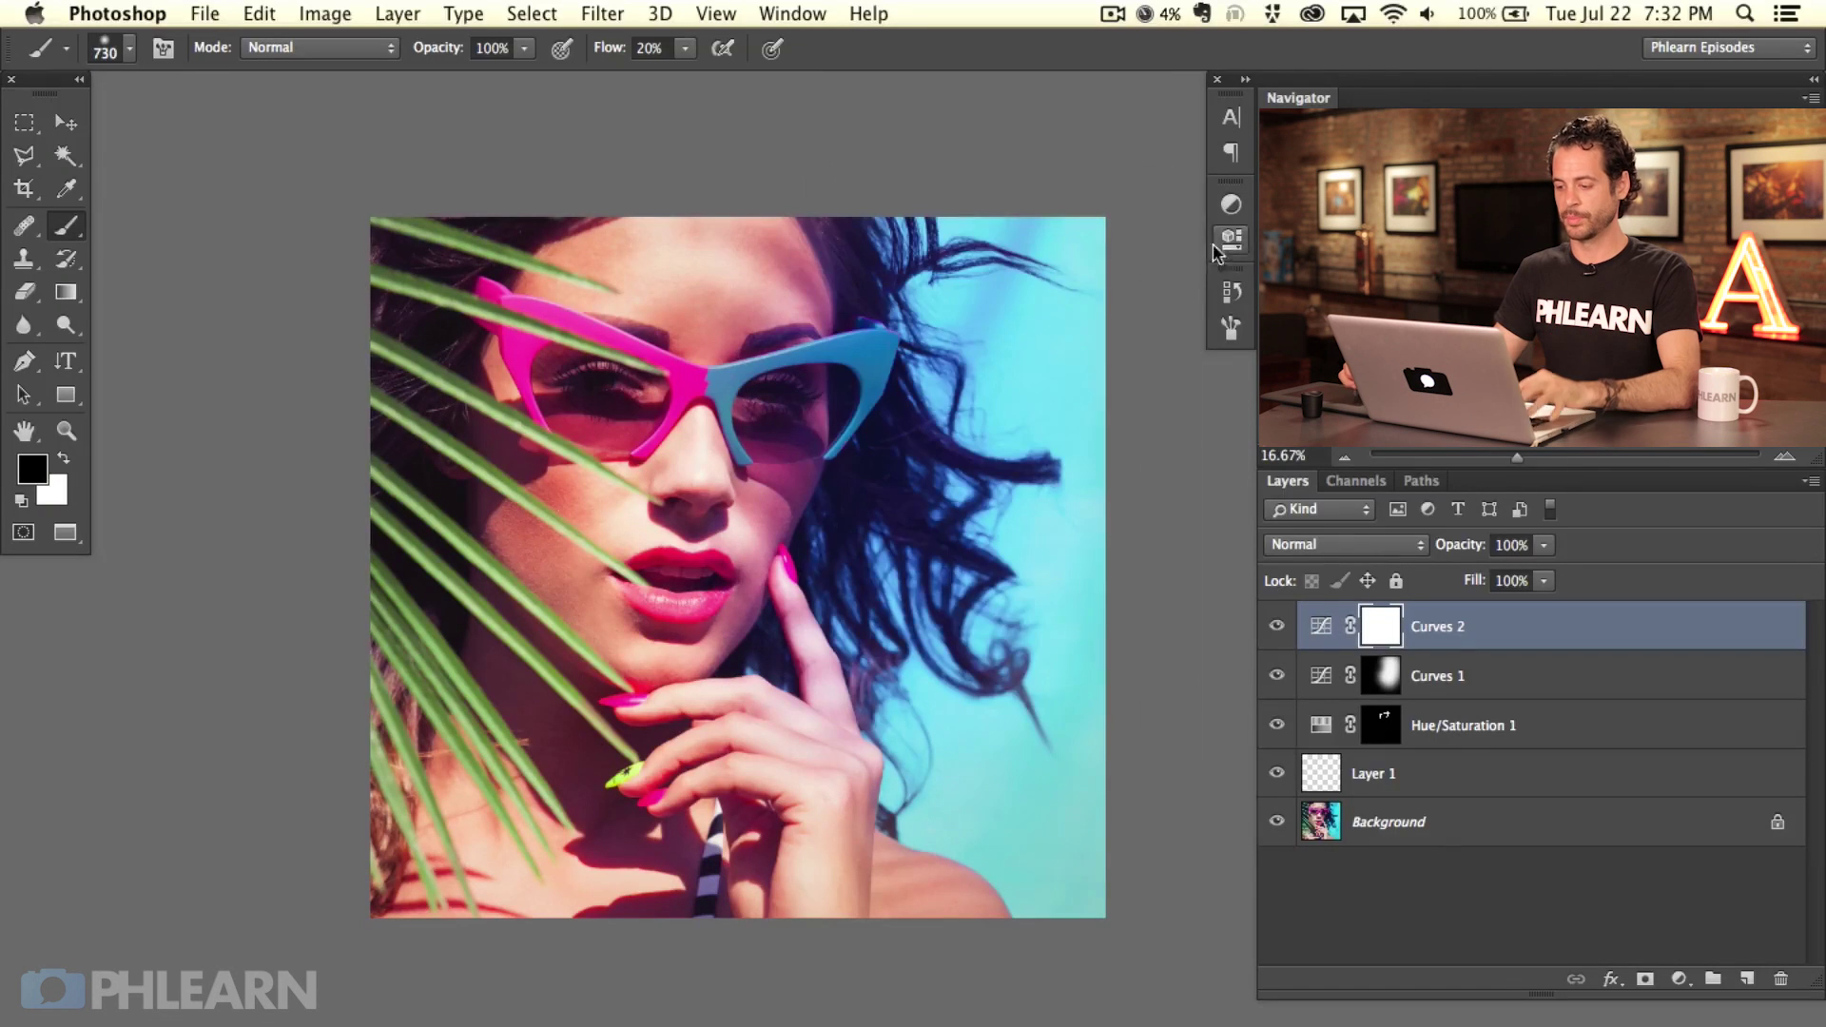
Step: Invert the Curves 2 mask and paint white over the leaf-covered side of the face with a soft brush of about 1556 px
key("super+i")
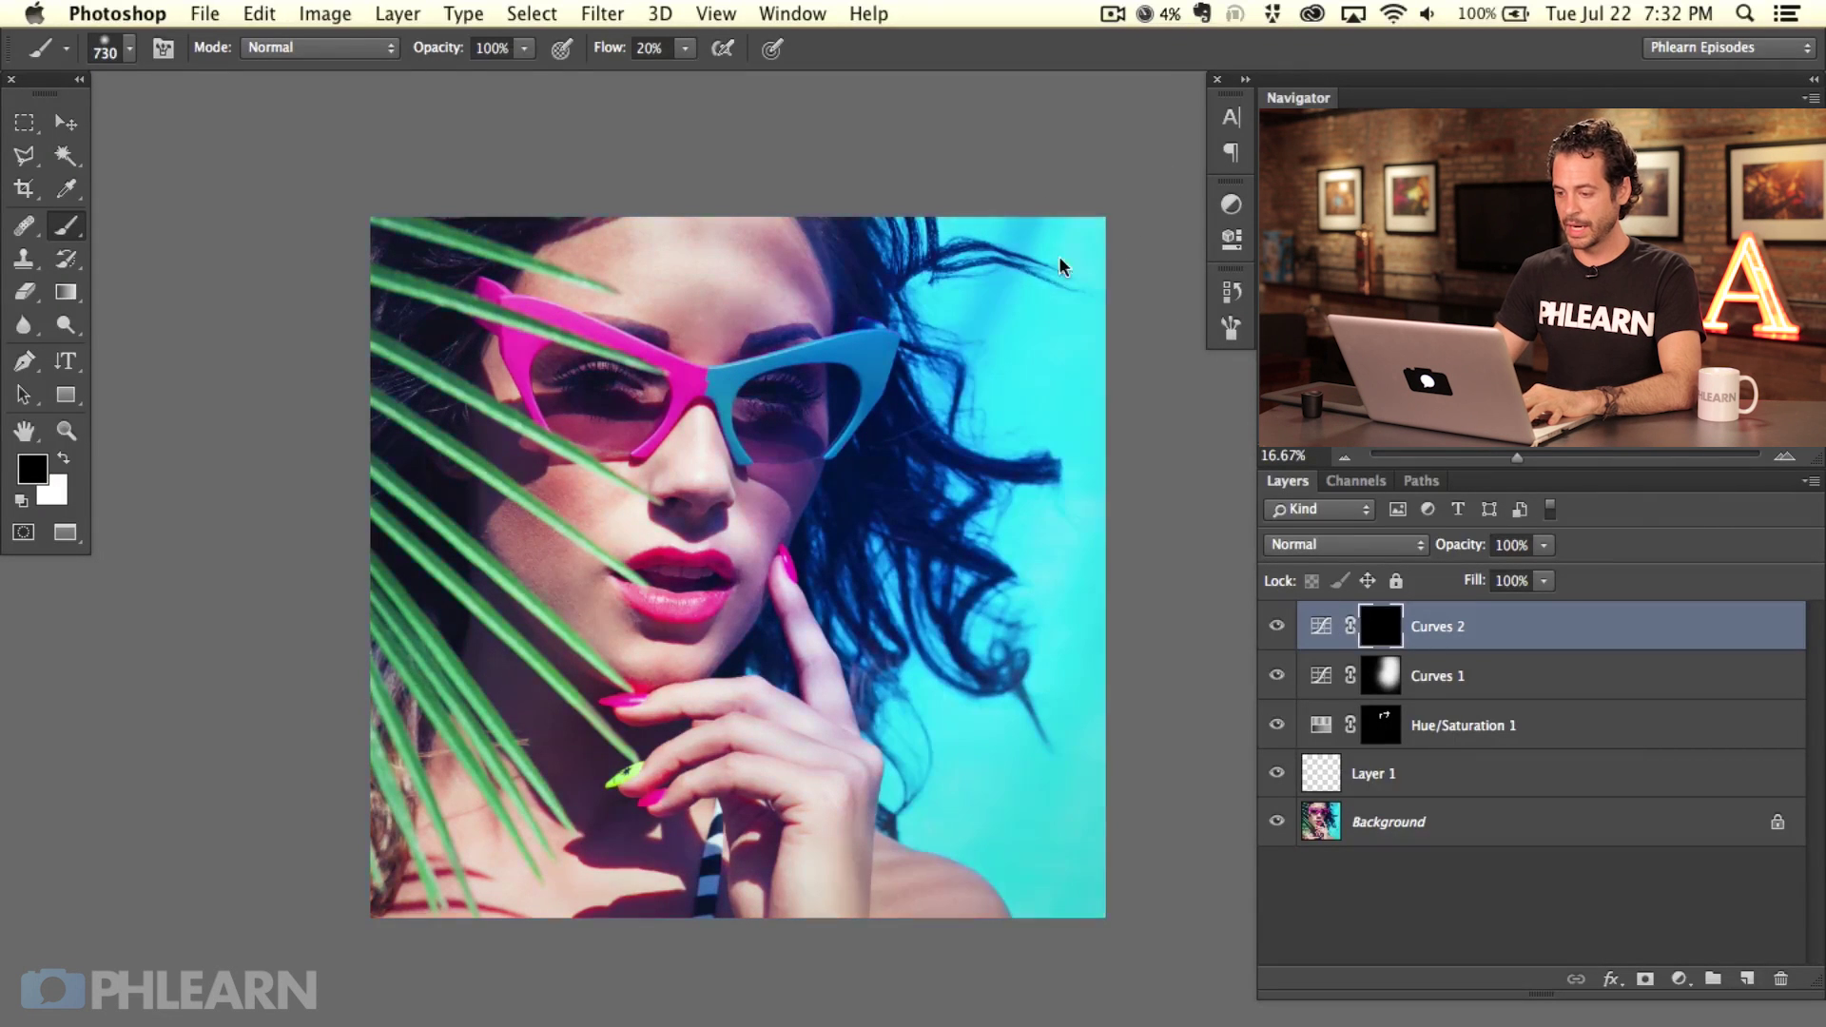
left_click_drag(443, 588, 533, 571, "ctrl+alt")
key("x")
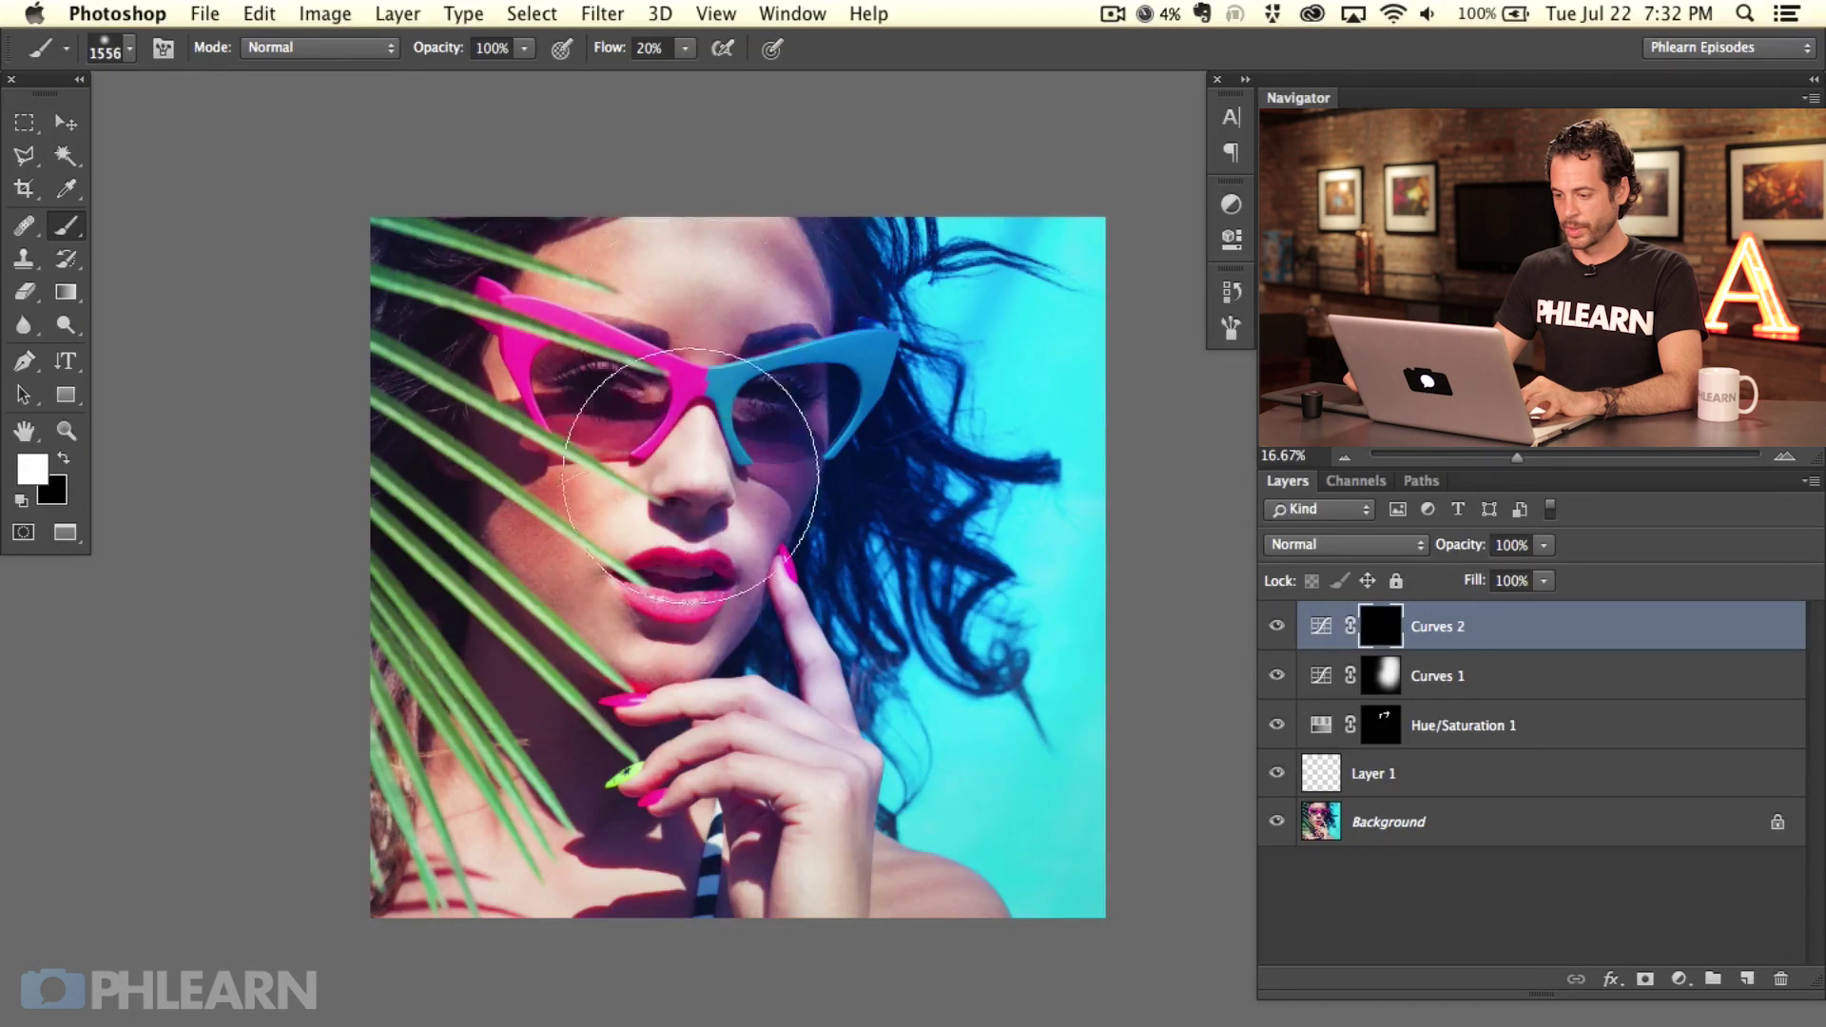
left_click_drag(555, 529, 612, 653)
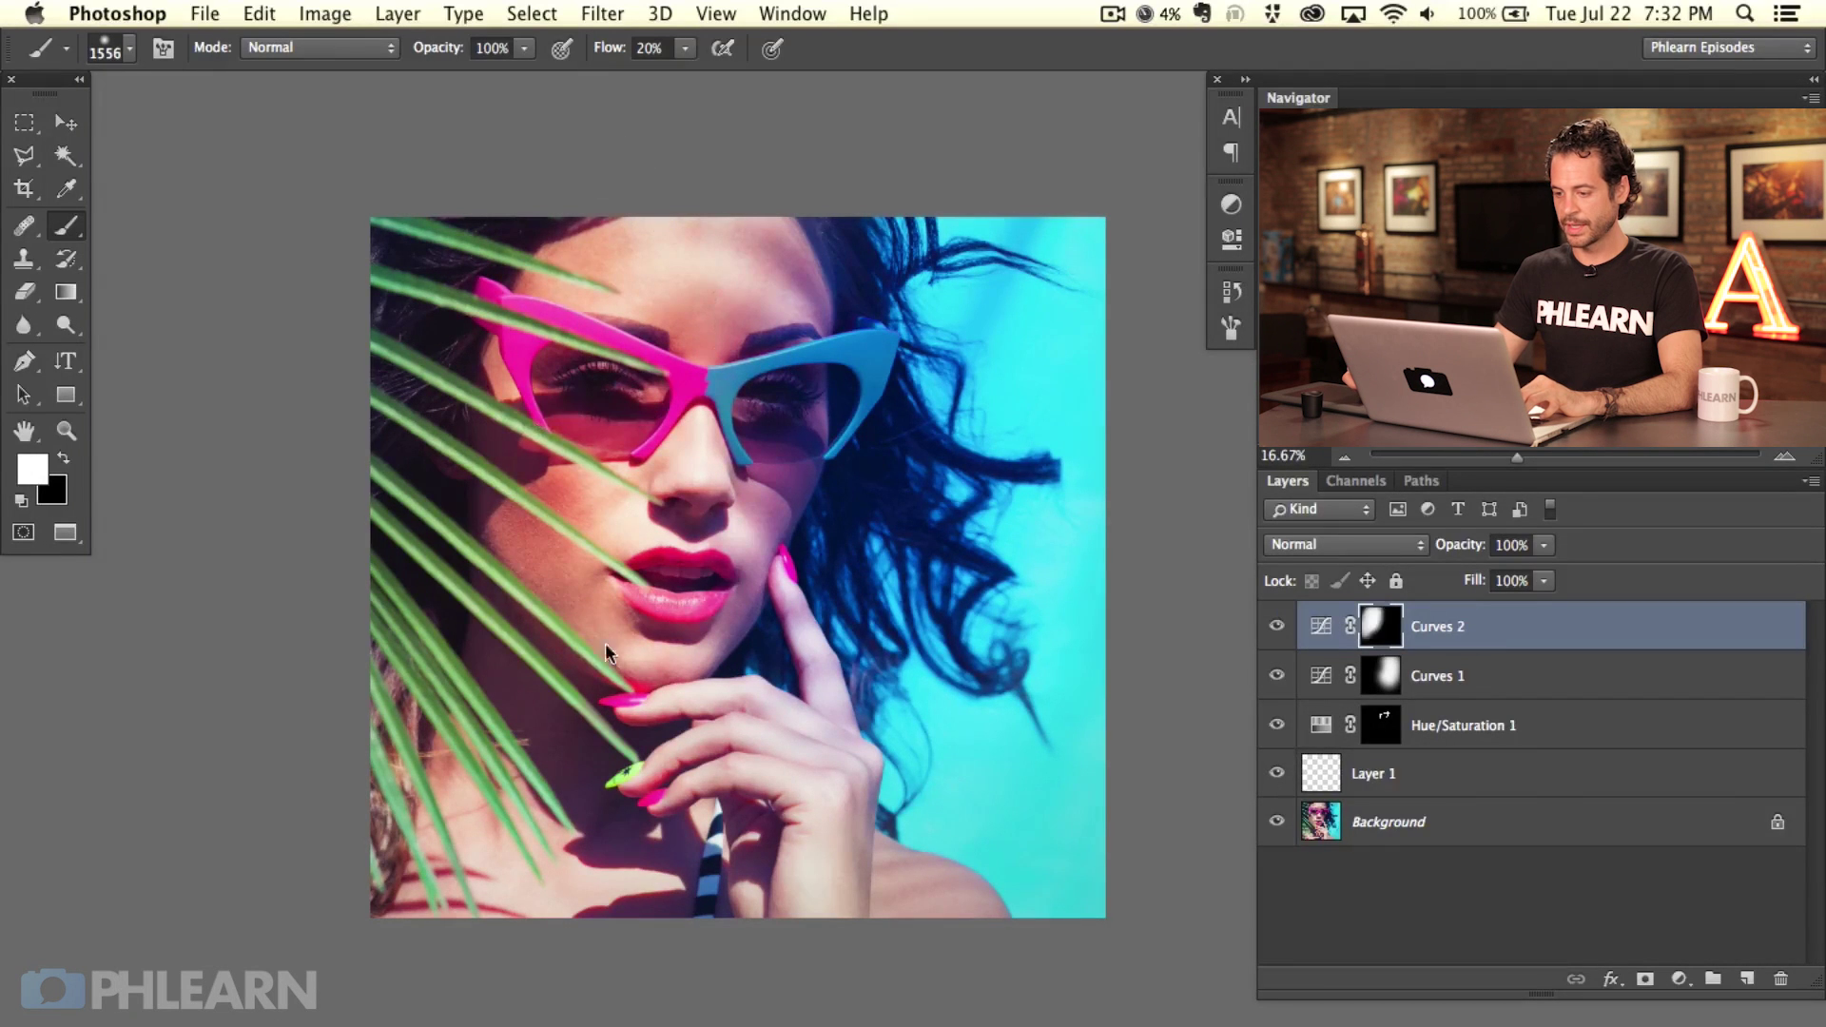
Step: Compare the portrait with and without Curves 2, and lower the layer's opacity to 48%
left_click(1277, 628)
left_click(1277, 627)
left_click(1276, 628)
left_click(1276, 628)
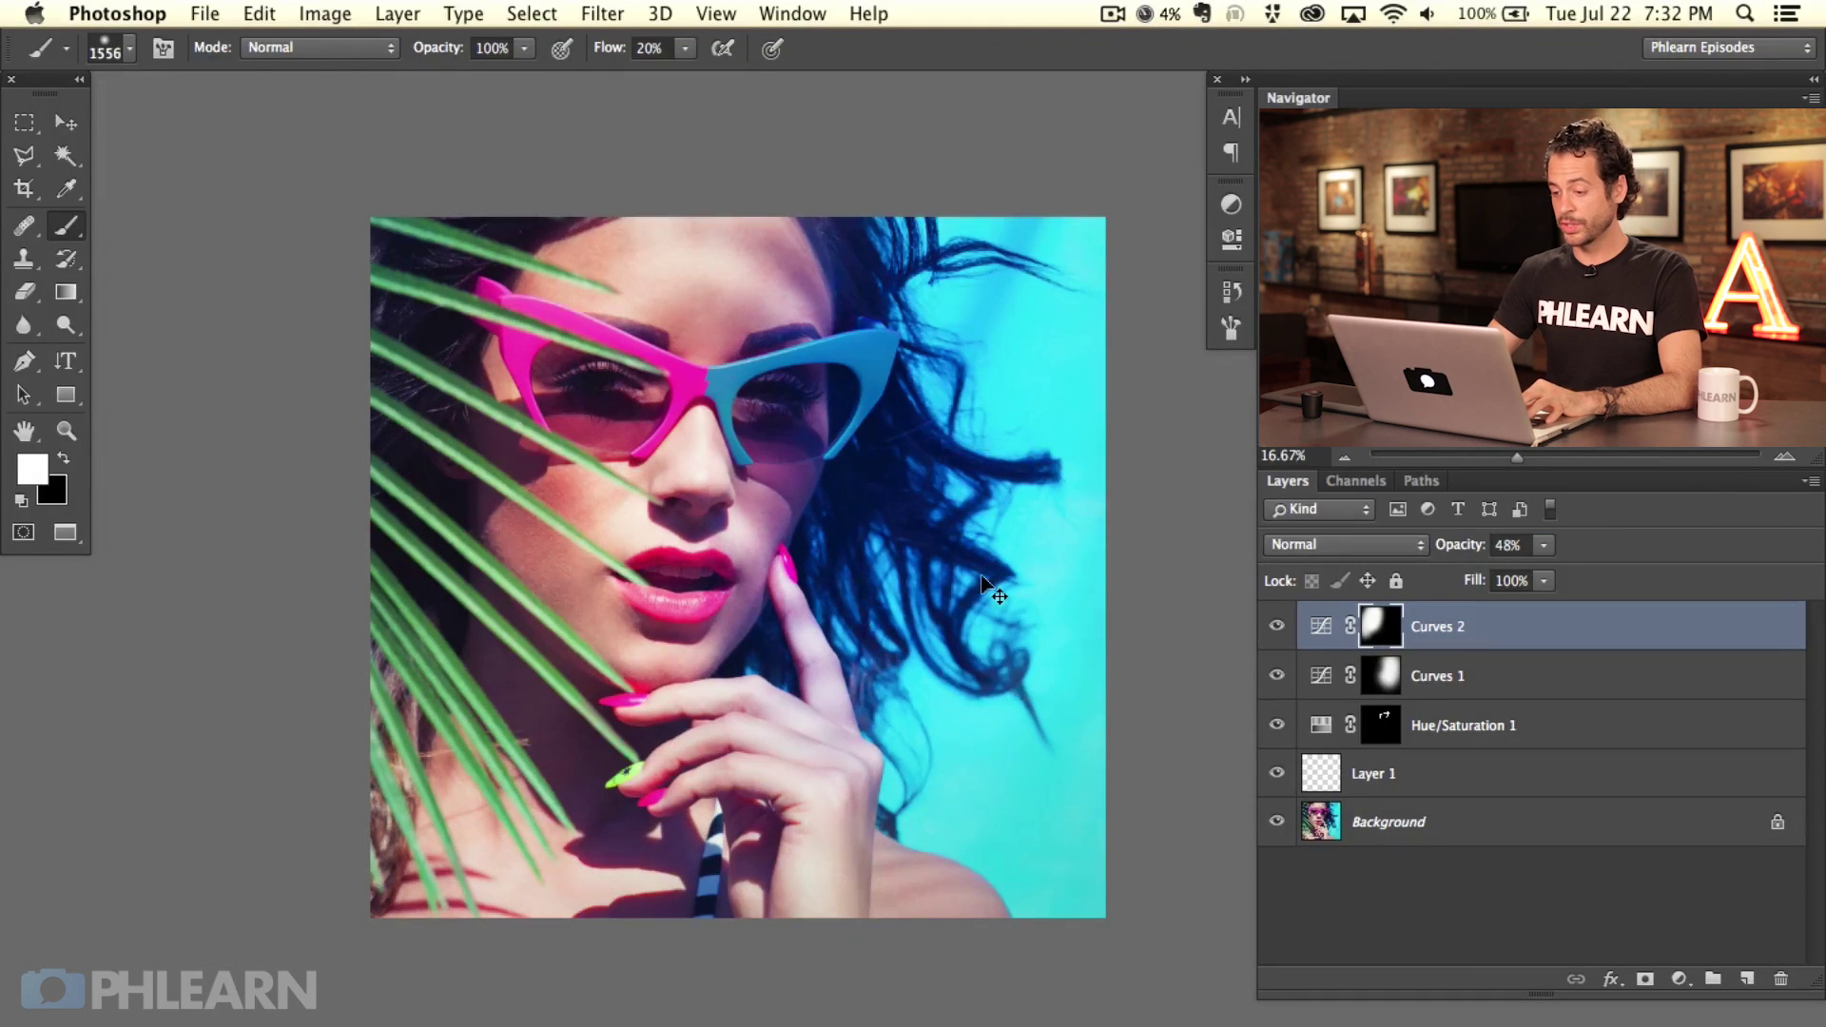
Step: Review the edit with the Curves and Hue/Saturation layers hidden and shown, and inspect the Curves 2 settings
scroll(979, 603, "up", 1)
left_click_drag(522, 544, 537, 630)
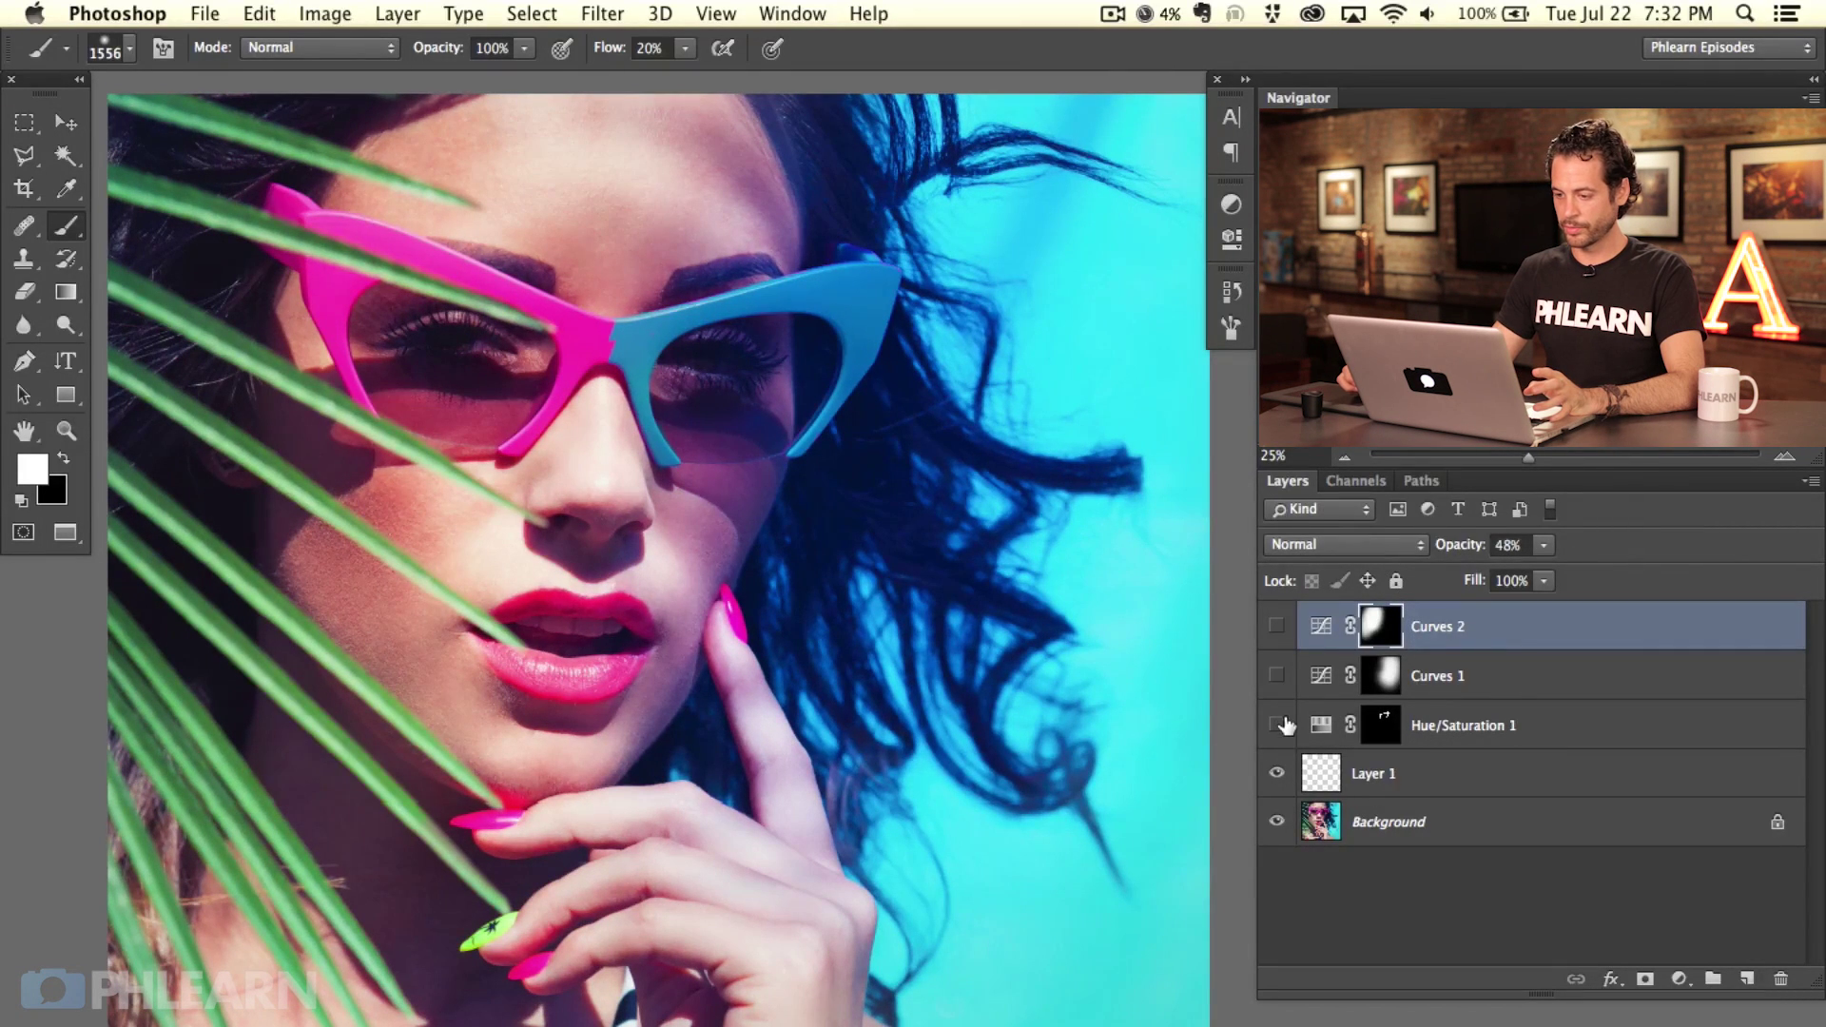
mouse_move(1277, 682)
left_mouse_down()
mouse_move(1276, 627)
mouse_move(1291, 696)
mouse_move(1284, 659)
left_mouse_up()
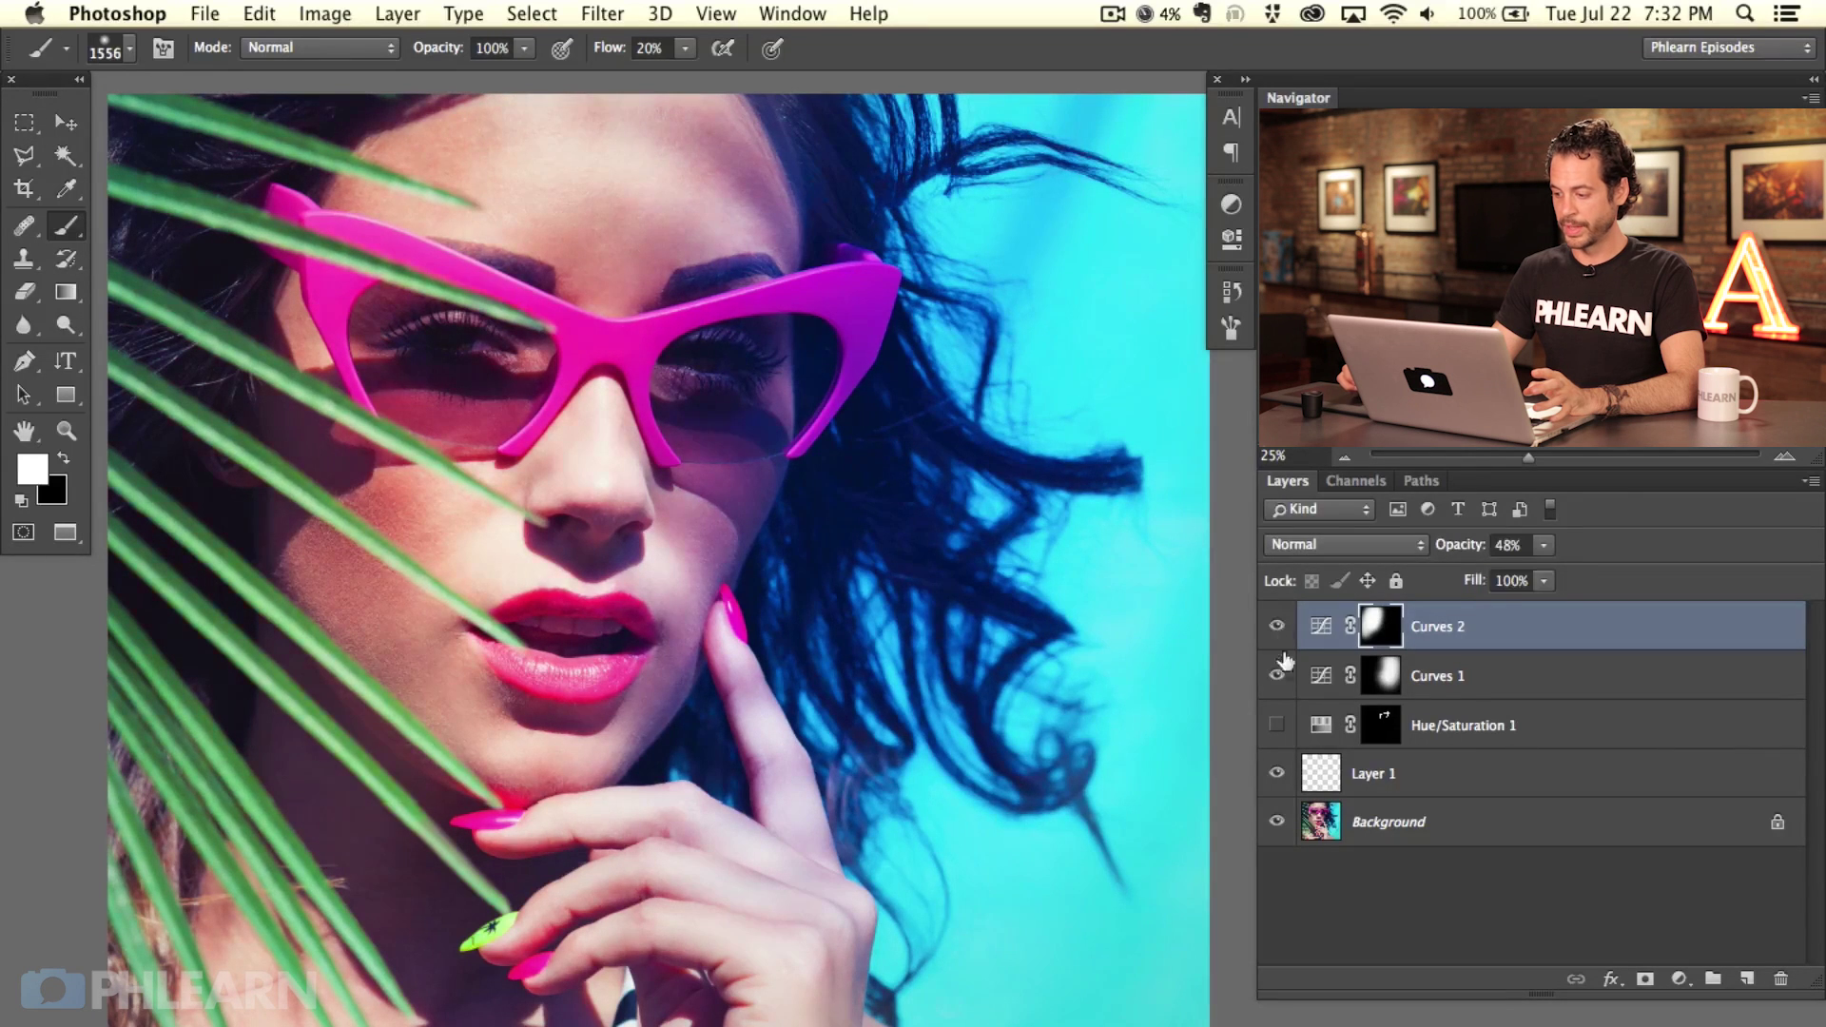
left_click(1278, 726)
left_click(1277, 727)
left_click(1276, 726)
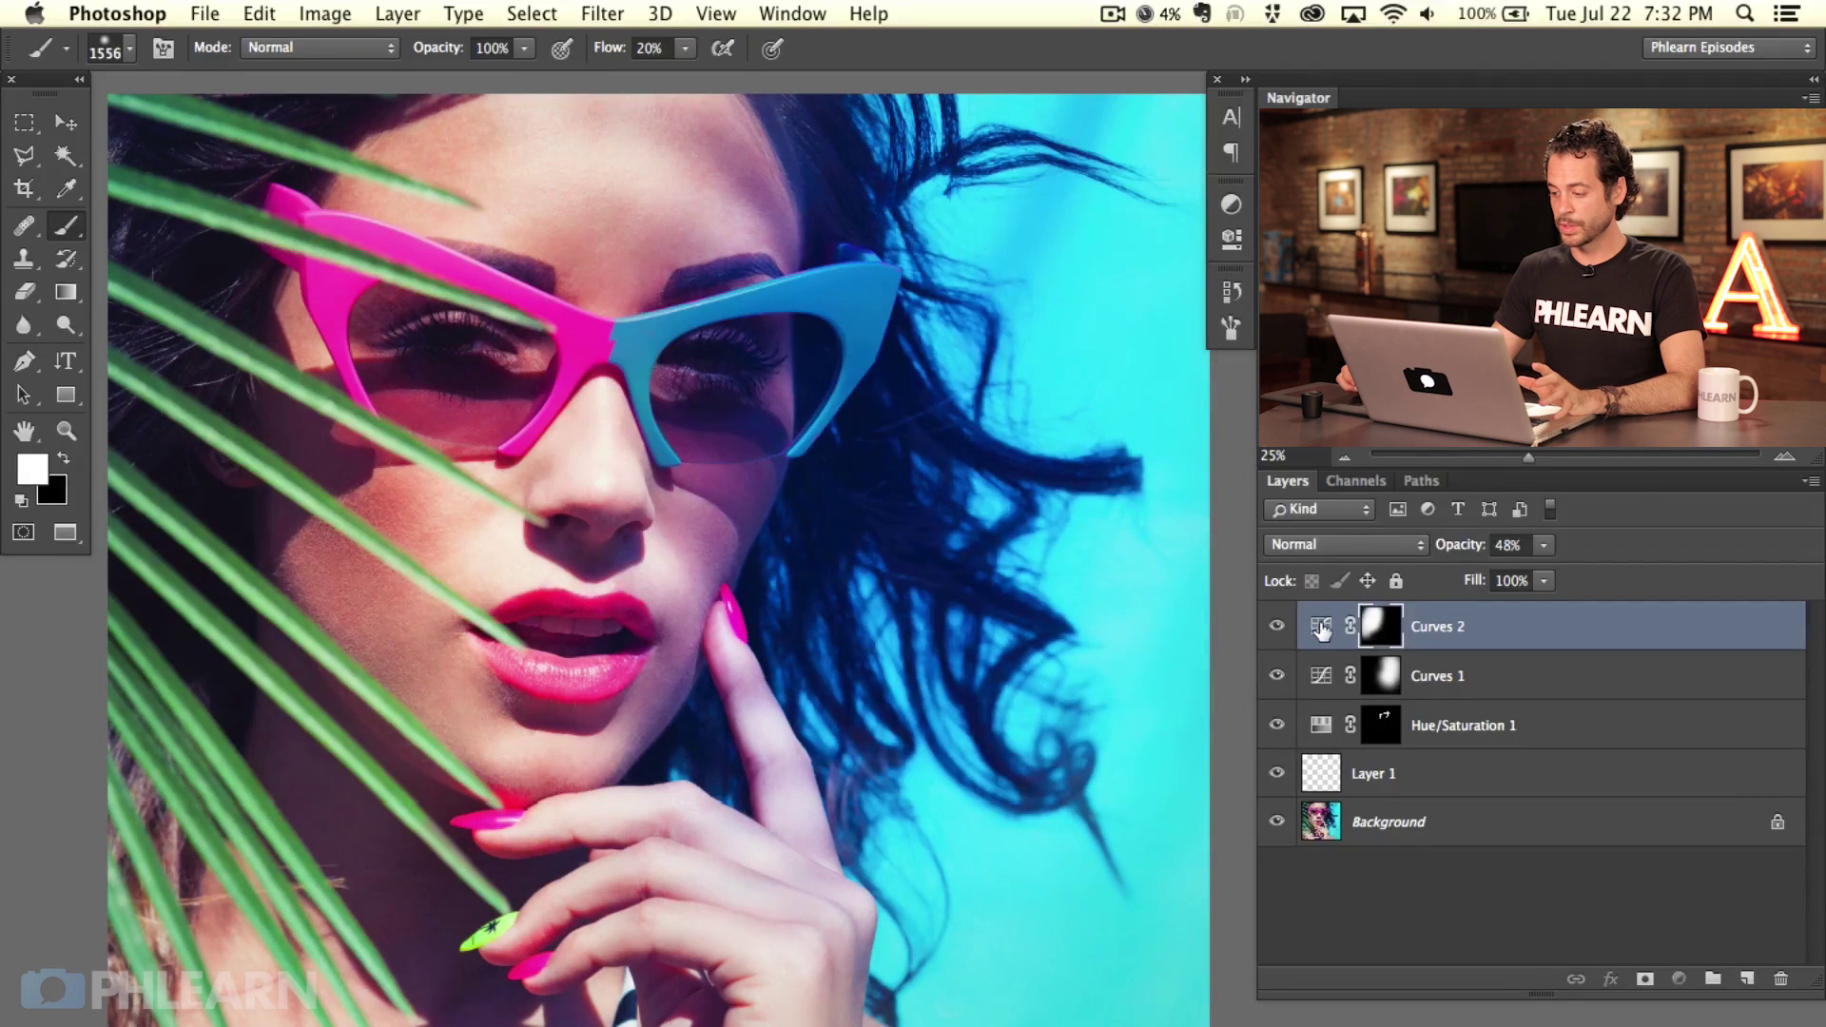
double_click(1321, 628)
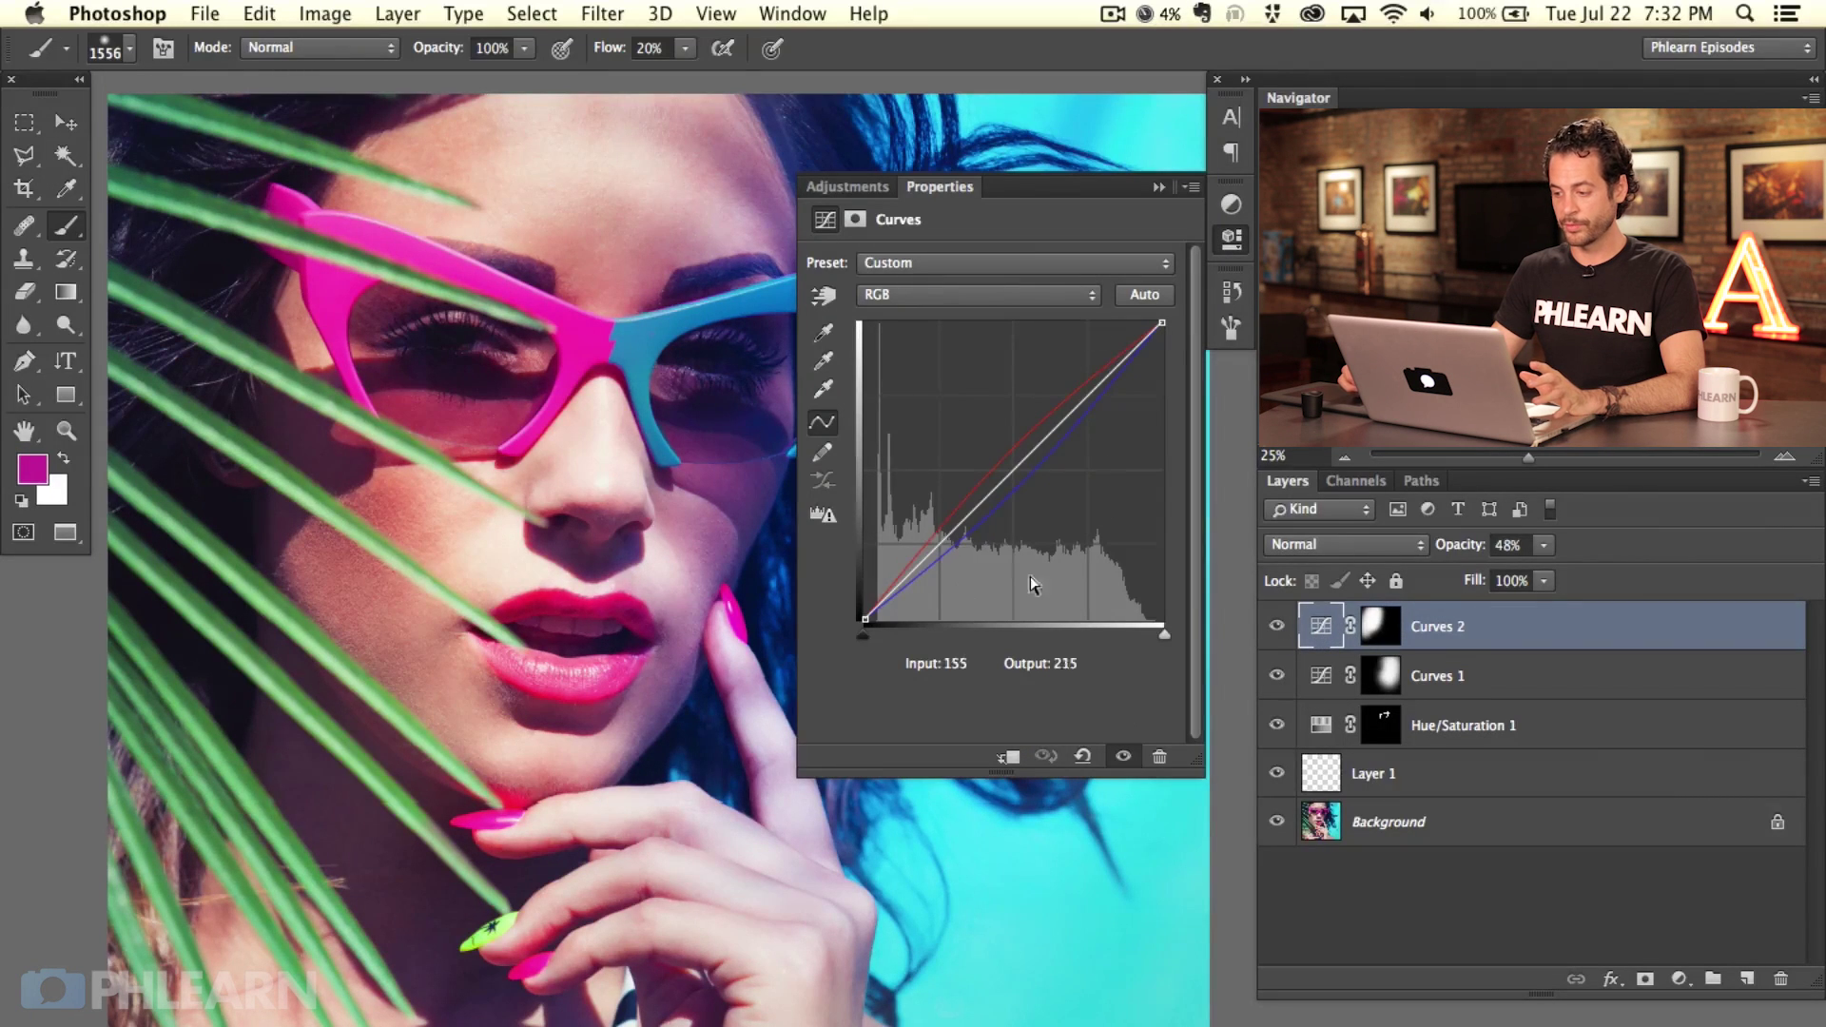
left_click(1230, 238)
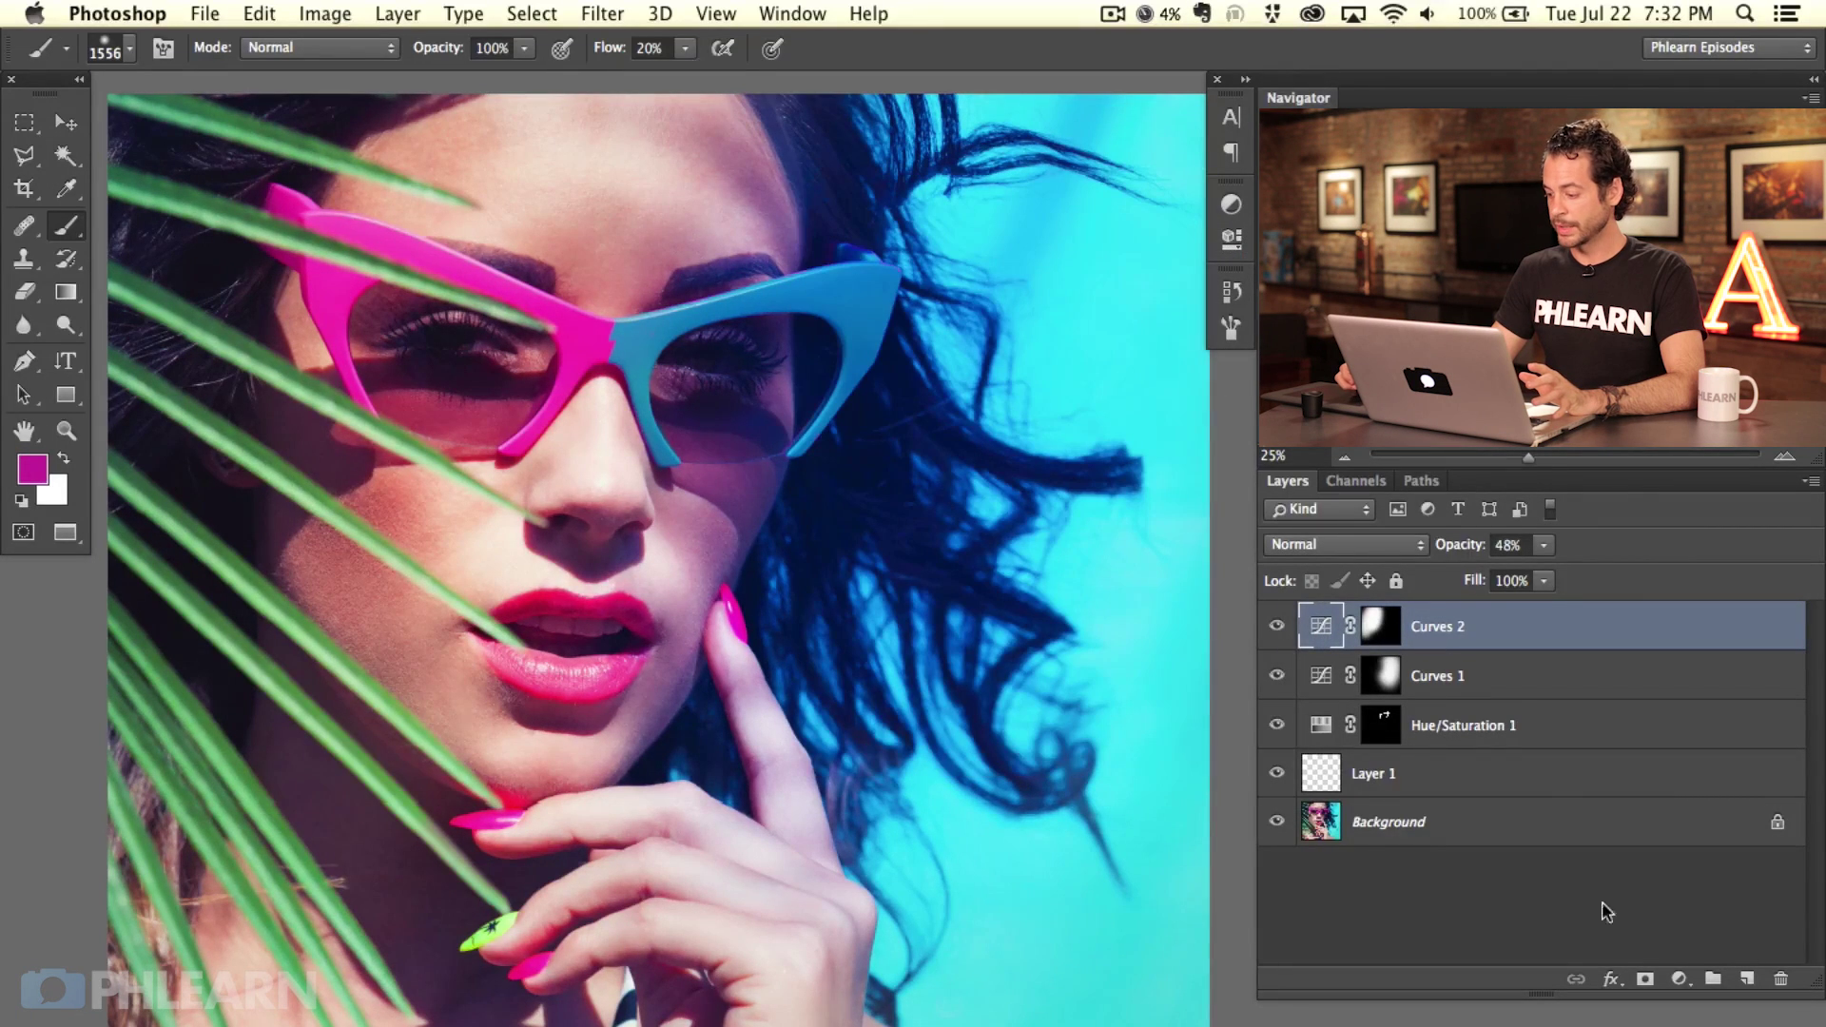
Step: Add a Levels adjustment layer above Curves 2 and set its RGB midtone input to 0.96
left_click(1676, 975)
left_click(1669, 972)
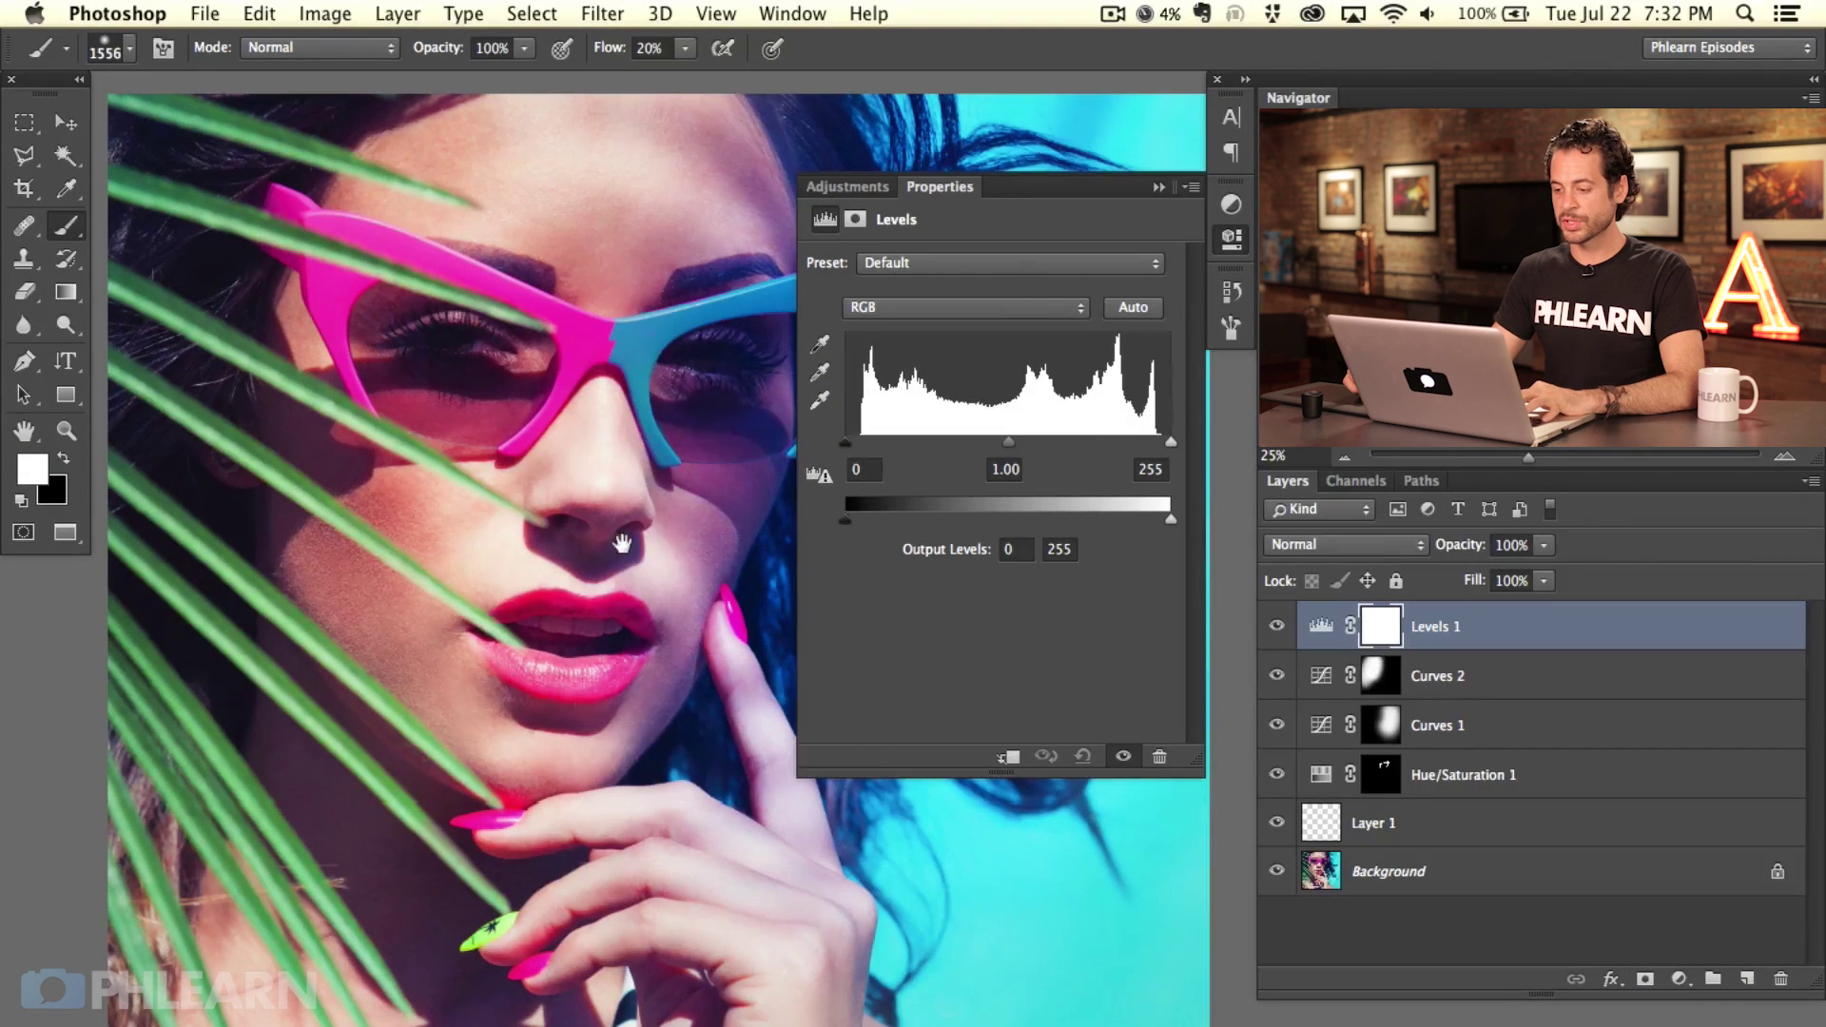
scroll(666, 570, "right", 5)
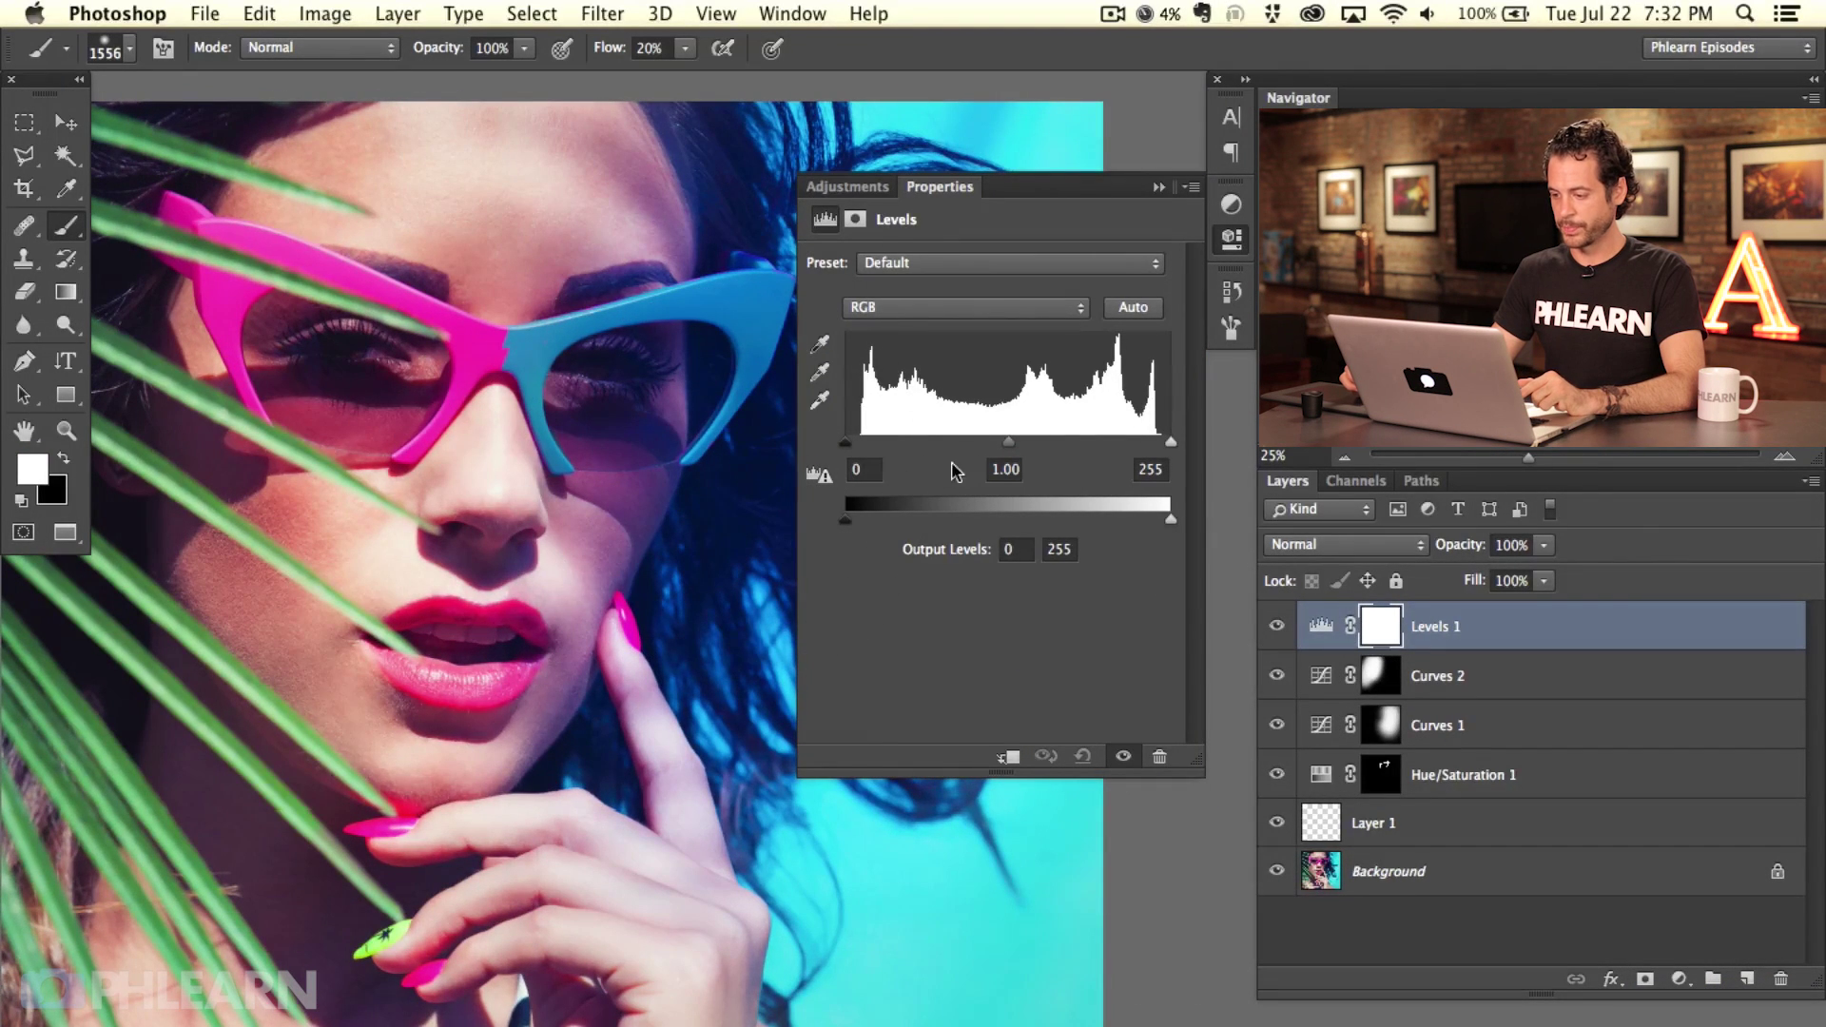
left_click(1328, 679)
left_click_drag(1015, 471, 1246, 712)
left_click(1322, 629)
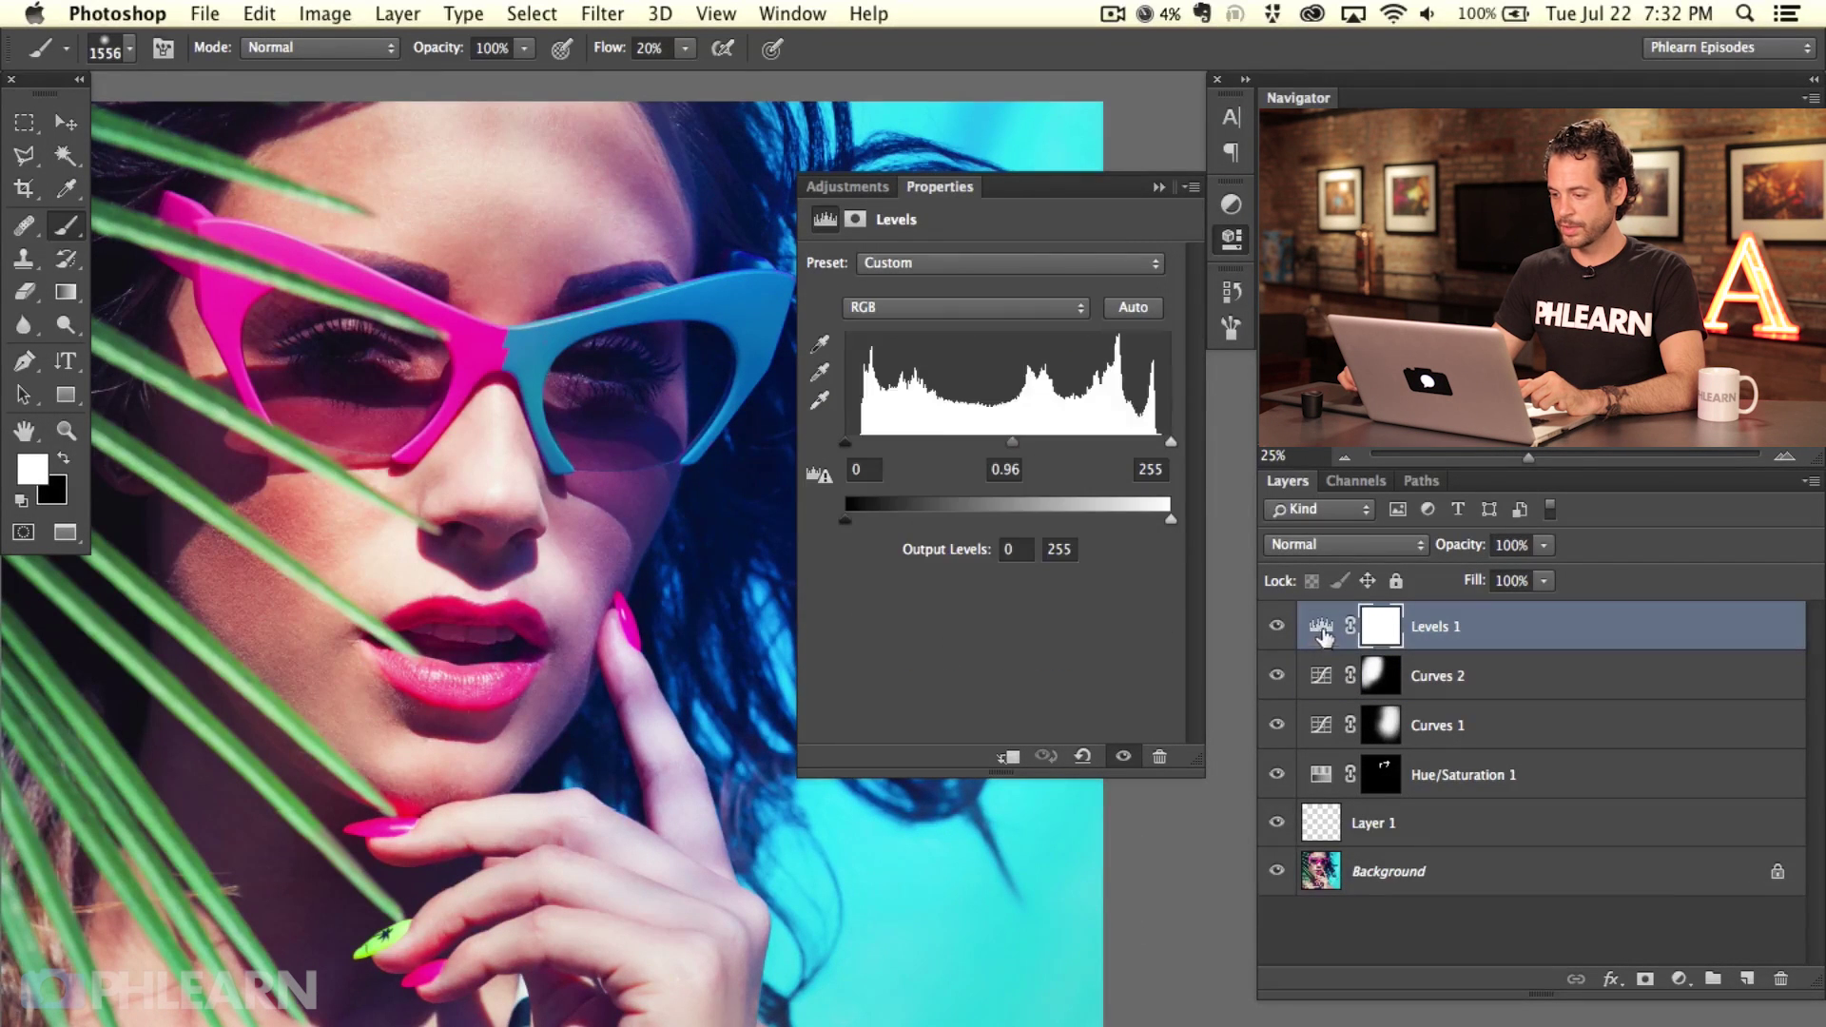
mouse_move(1011, 442)
left_mouse_down()
mouse_move(1070, 443)
mouse_move(982, 442)
mouse_move(1071, 442)
mouse_move(974, 441)
mouse_move(1011, 441)
left_mouse_up()
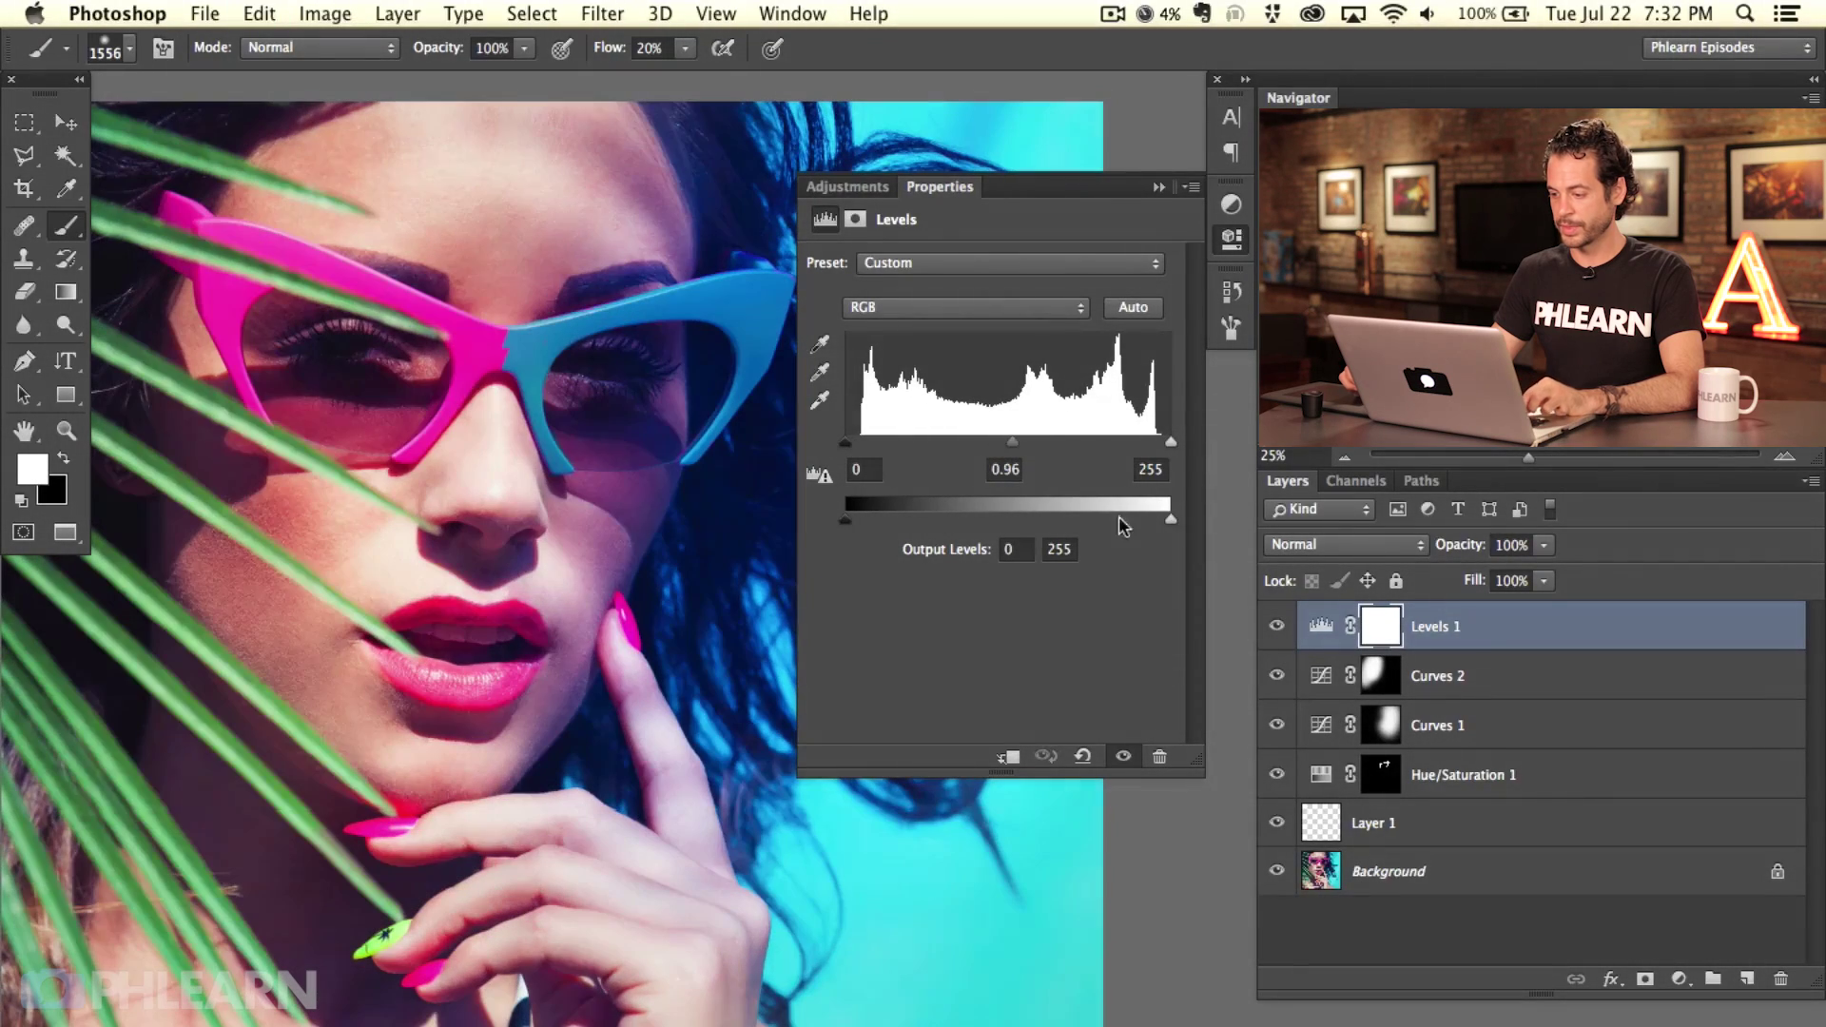
Step: Add a third Curves adjustment layer above the Levels layer
left_click(1680, 979)
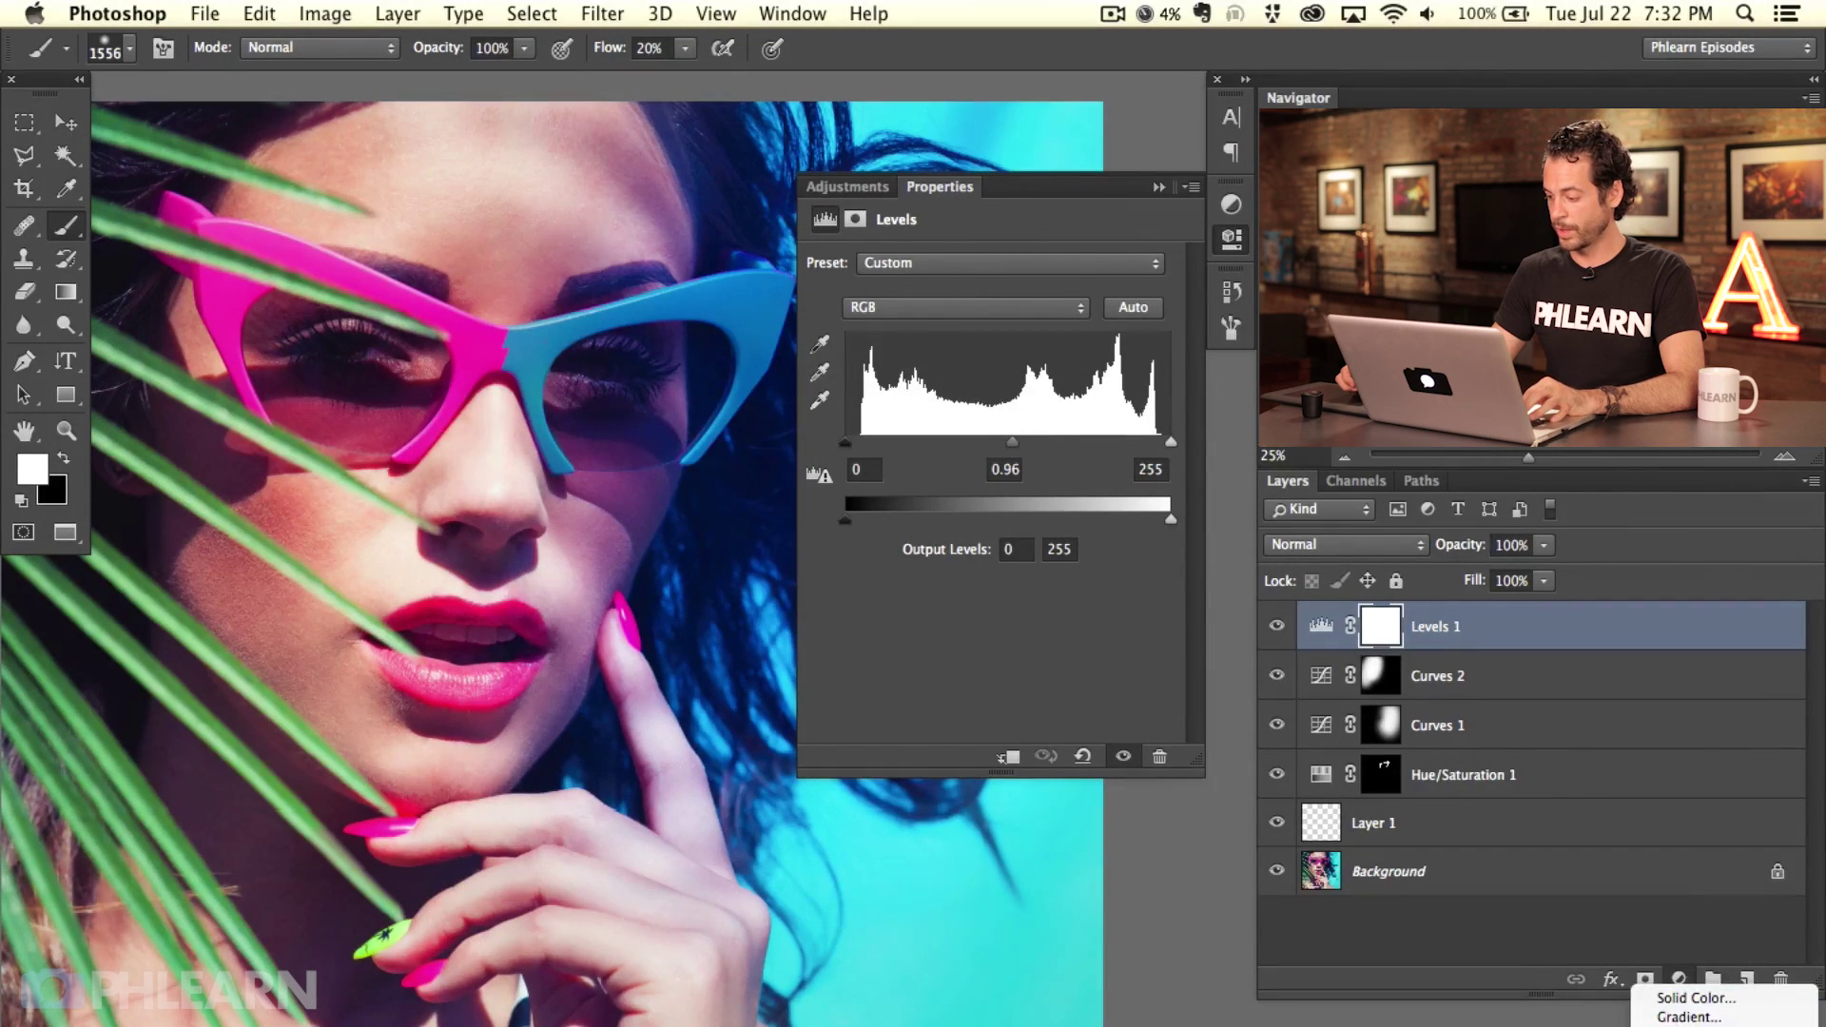
left_click(1698, 1014)
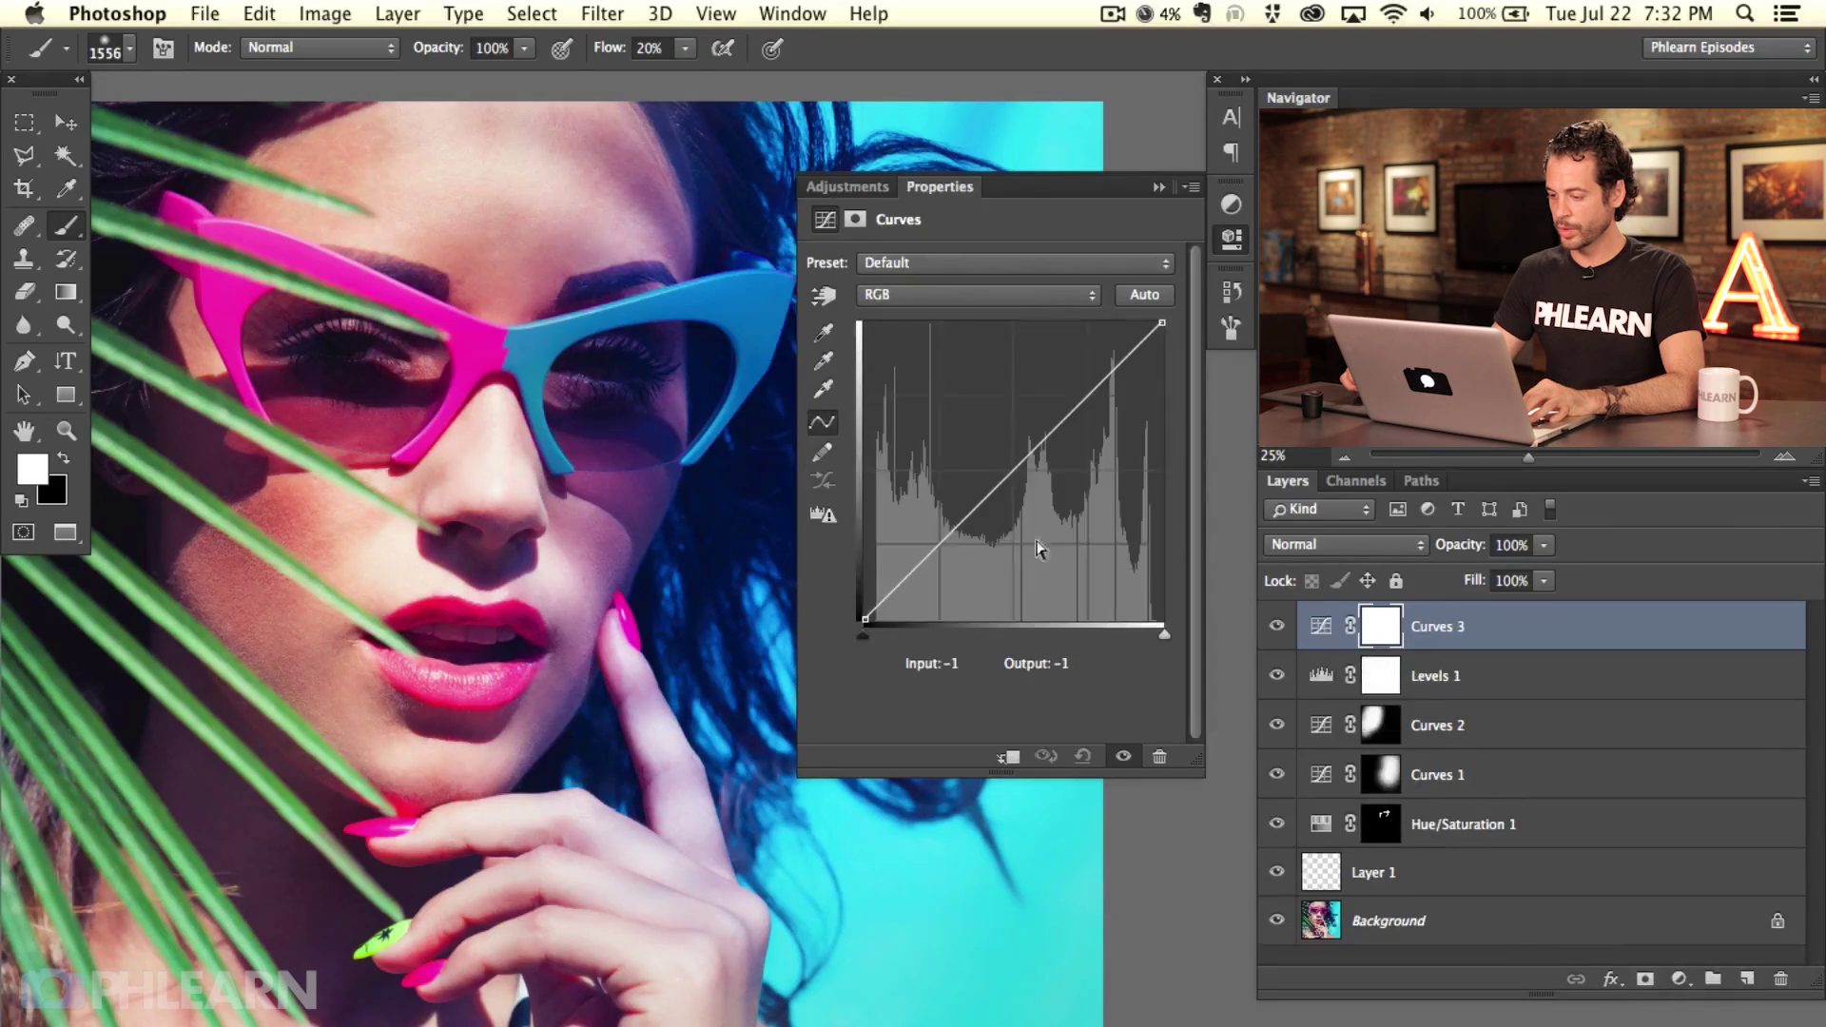
Step: Try bending the RGB curve into several steep waves using multiple points, and reset the adjustment
left_click_drag(962, 522, 1004, 458)
left_click_drag(1078, 411, 1099, 373)
left_click_drag(956, 596, 932, 545)
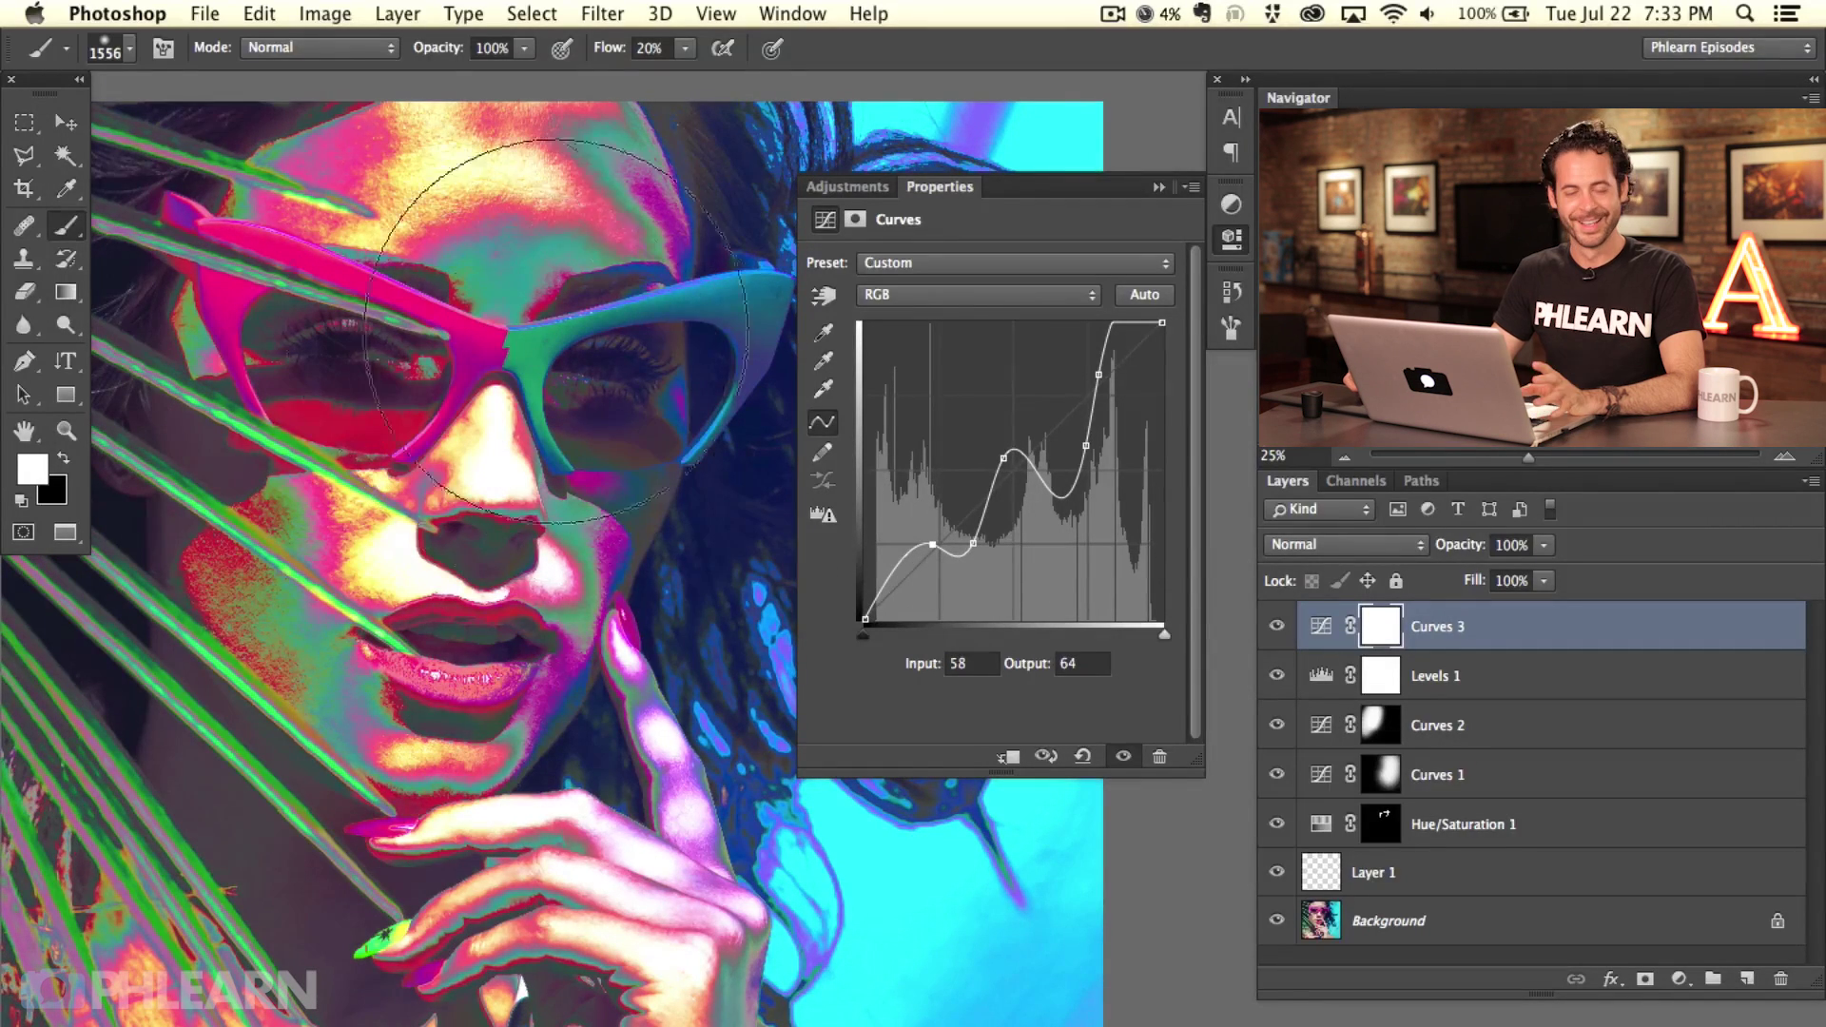
left_click(1083, 756)
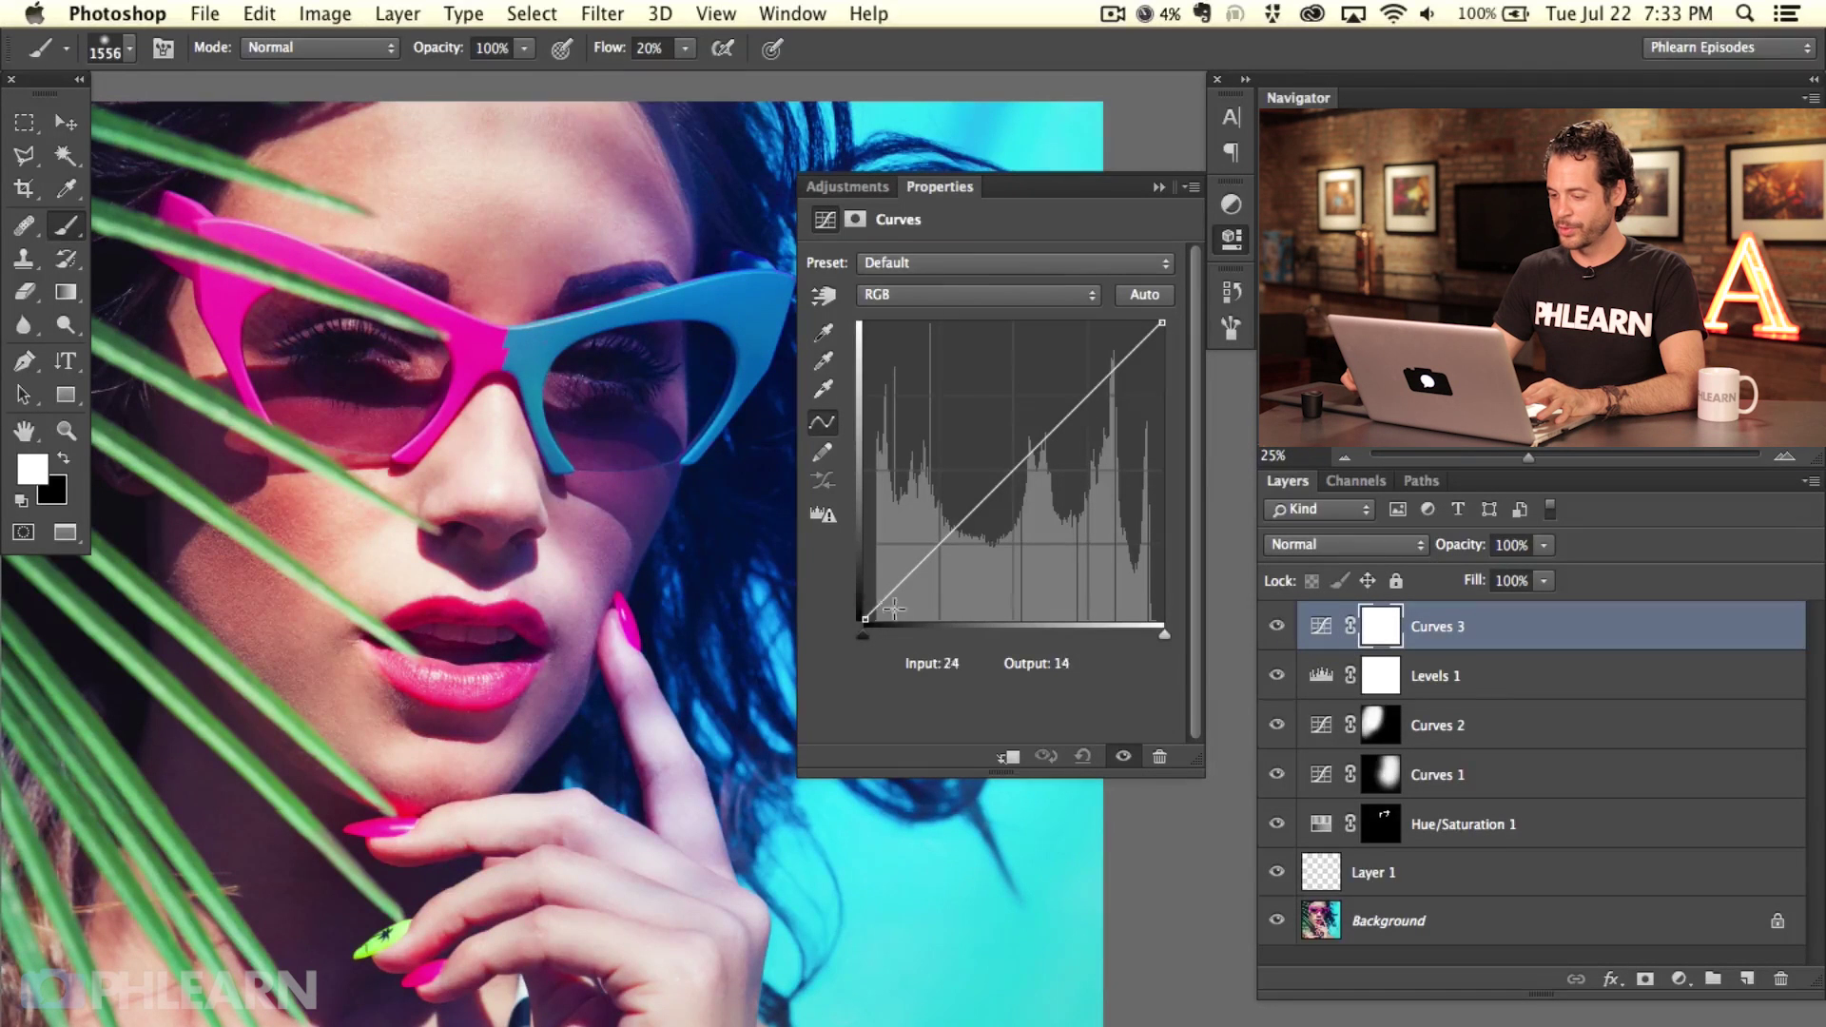
Step: Try shifting the black and white points in Curves 3 and the output levels in Levels 1, and close the properties
left_click_drag(865, 616, 817, 706)
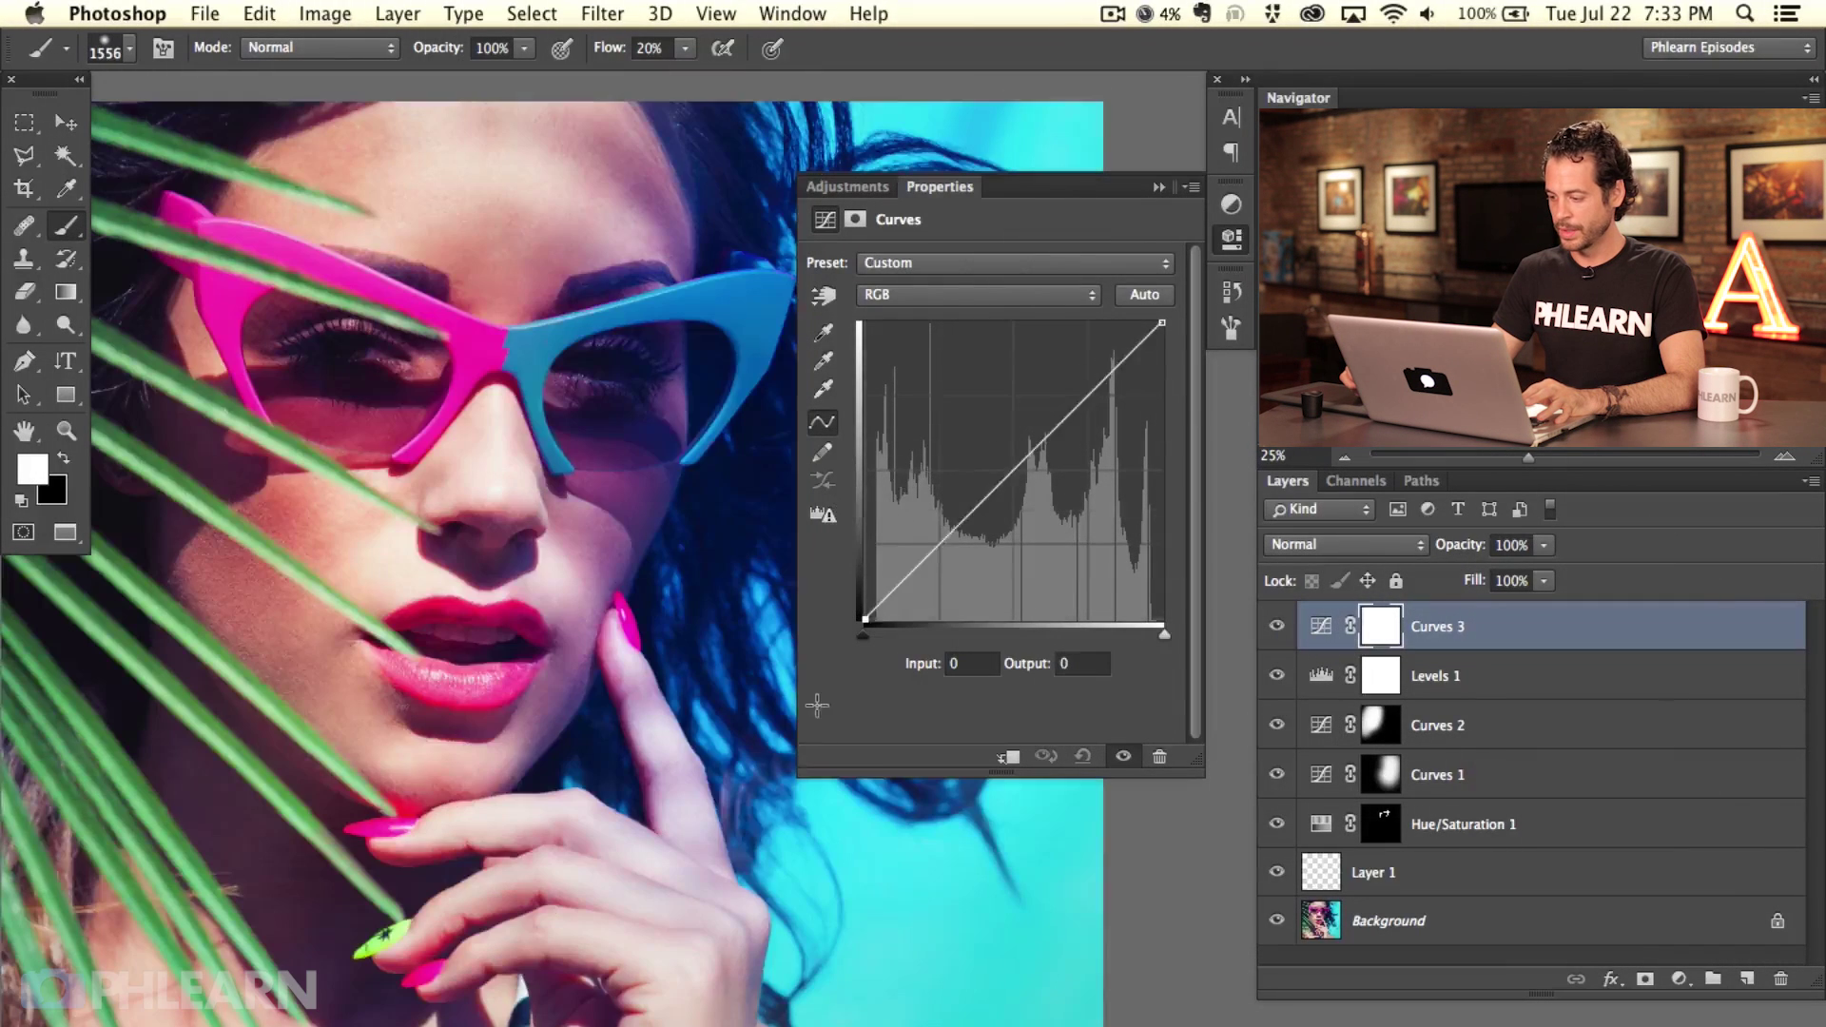
left_click(1322, 678)
left_click_drag(855, 521, 809, 517)
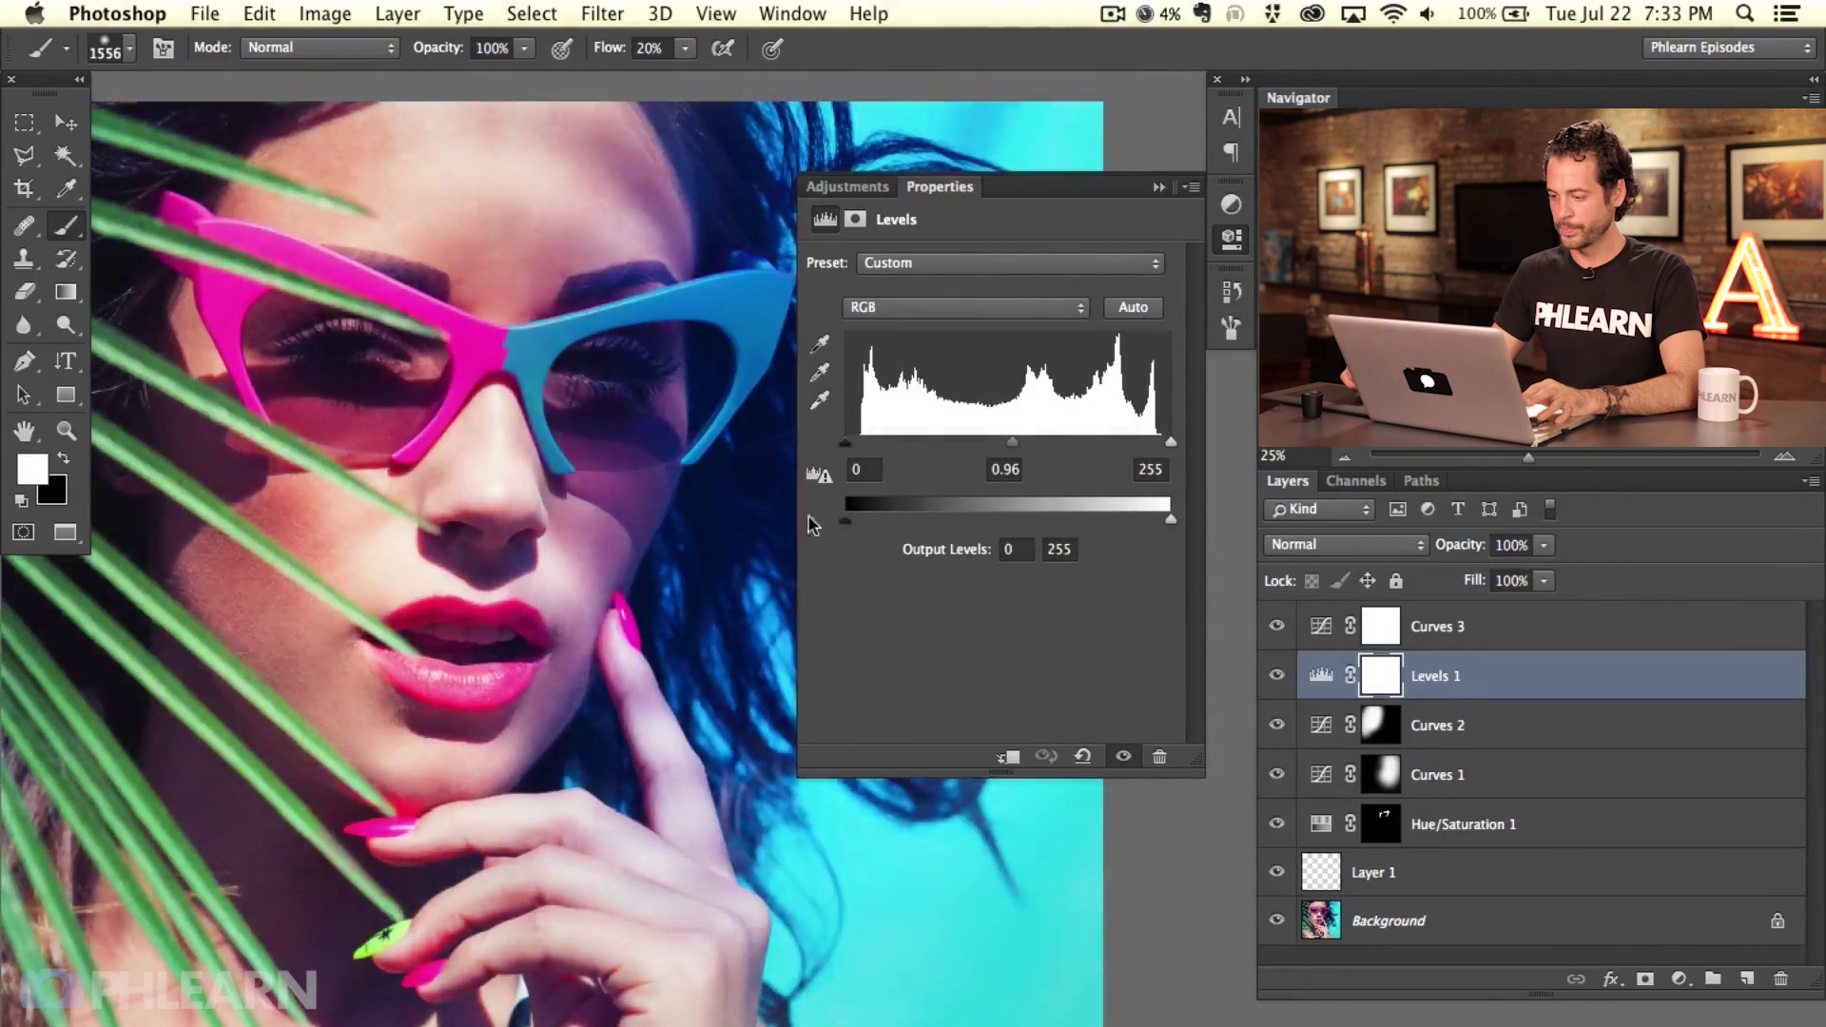
mouse_move(1177, 528)
left_mouse_down()
mouse_move(980, 523)
mouse_move(1184, 544)
left_mouse_up()
left_click(1324, 628)
left_click_drag(1161, 324, 1210, 288)
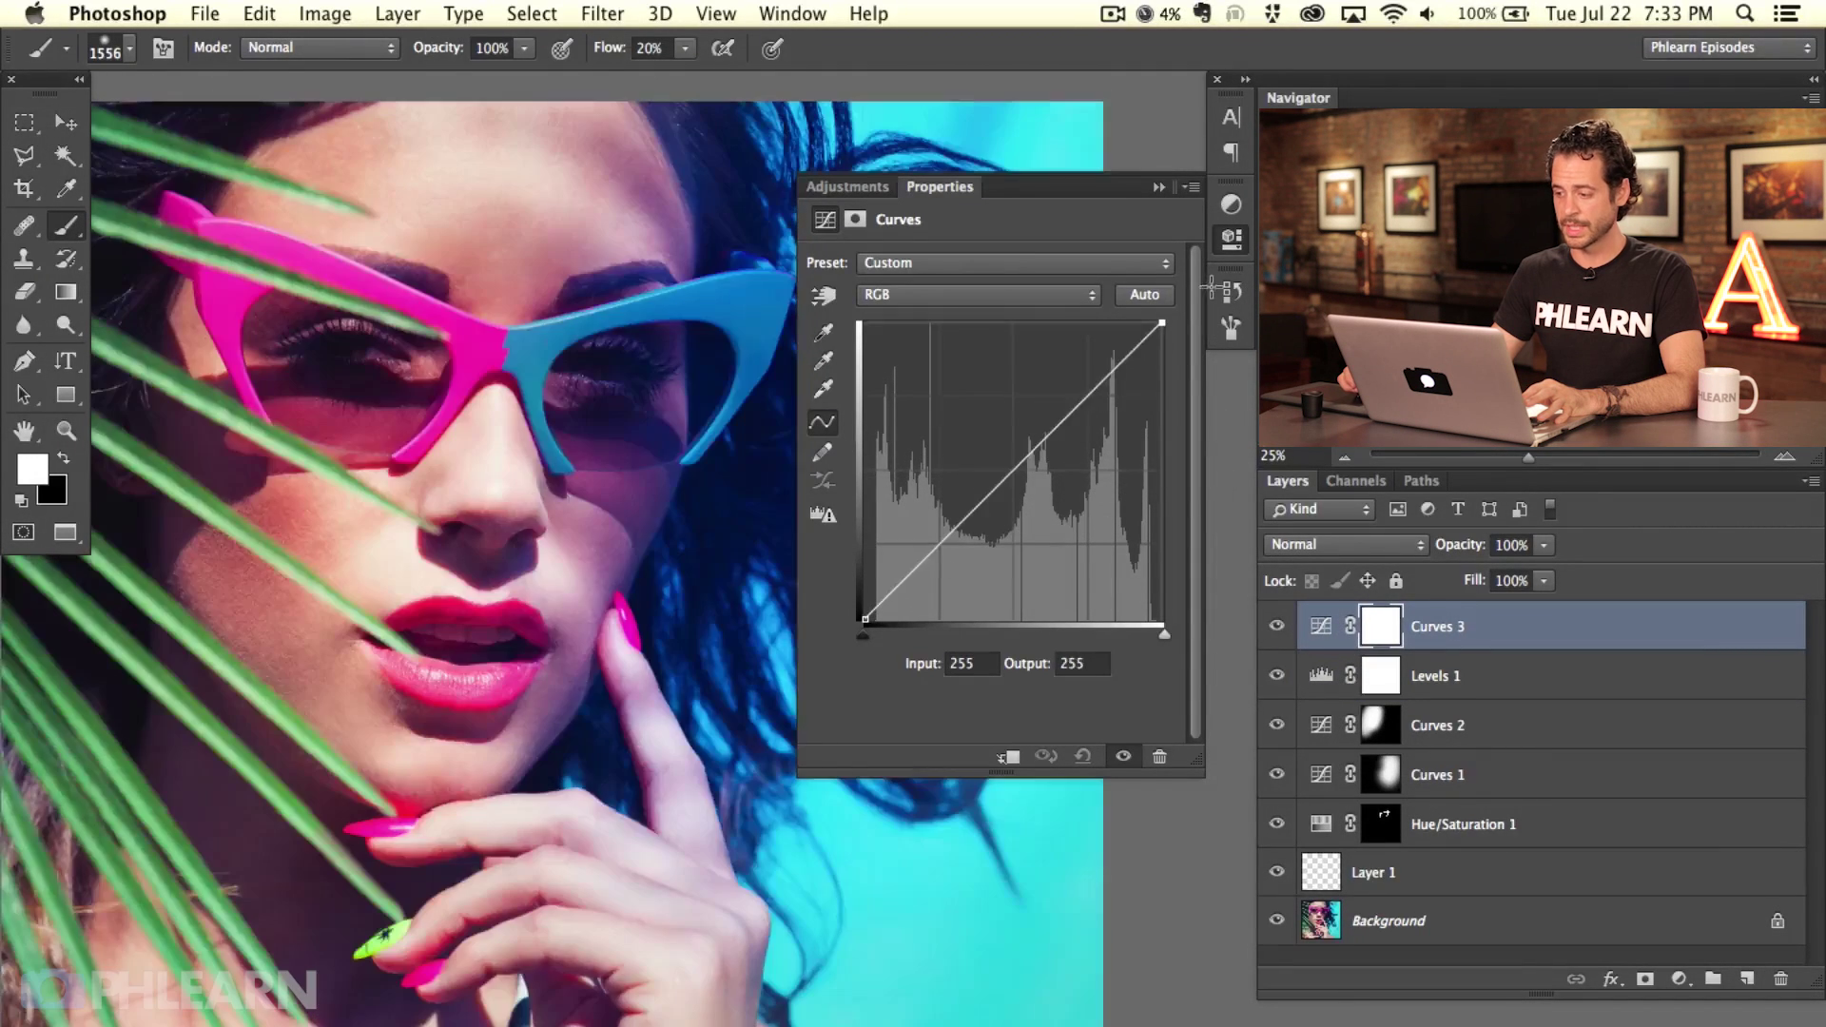
left_click(1233, 238)
Step: Group all layers above the Background, from Layer 1 up to Curves 3
scroll(685, 620, "up", 5)
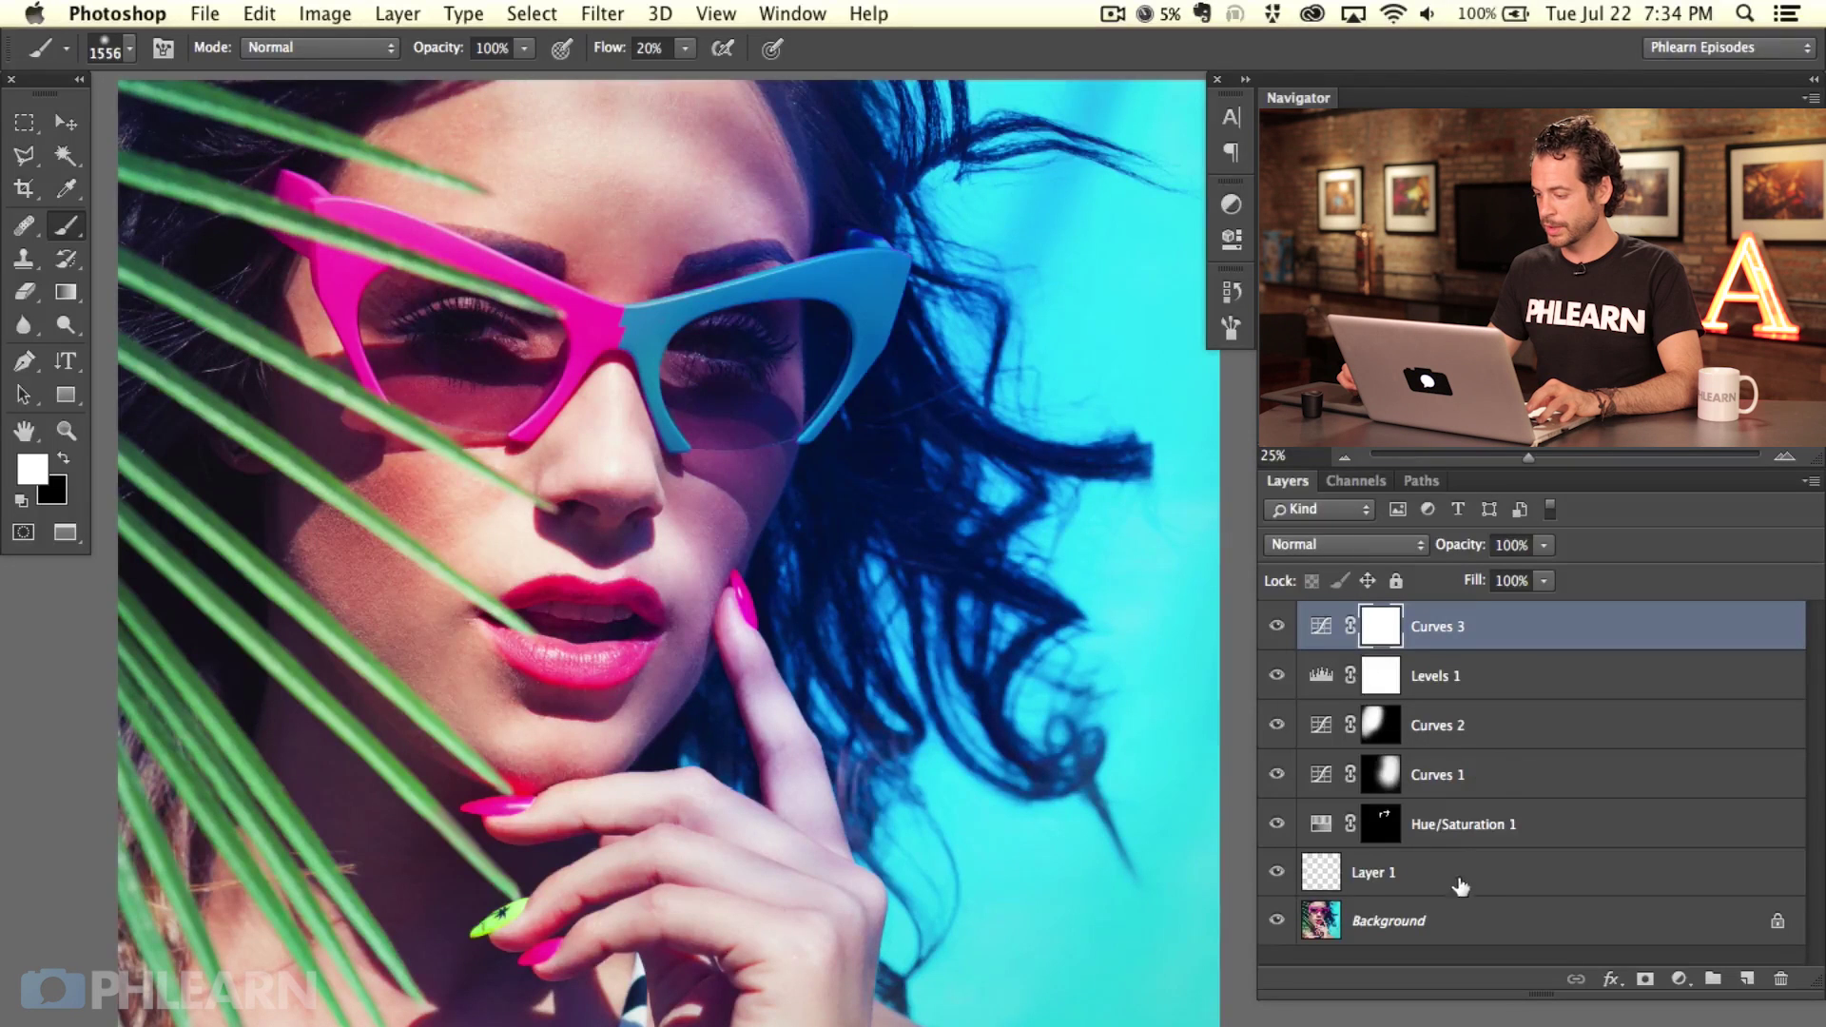
left_click(1499, 863, "shift")
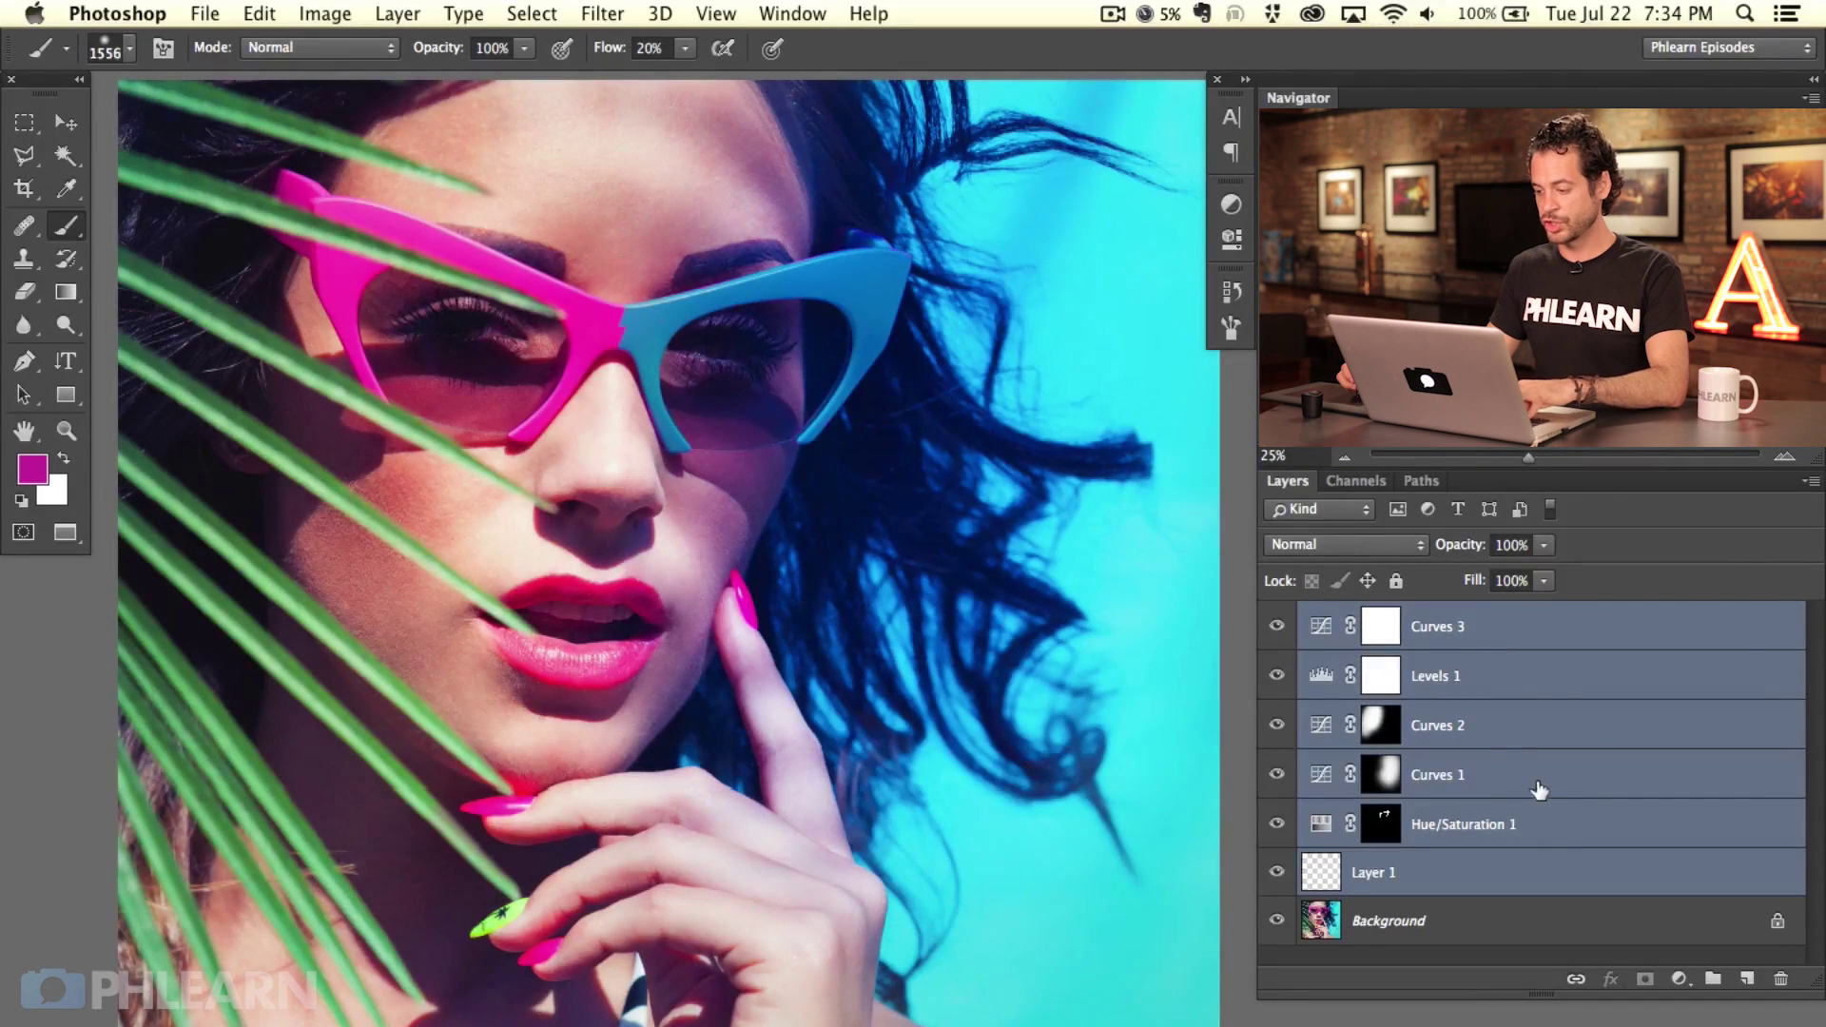
key("super+g")
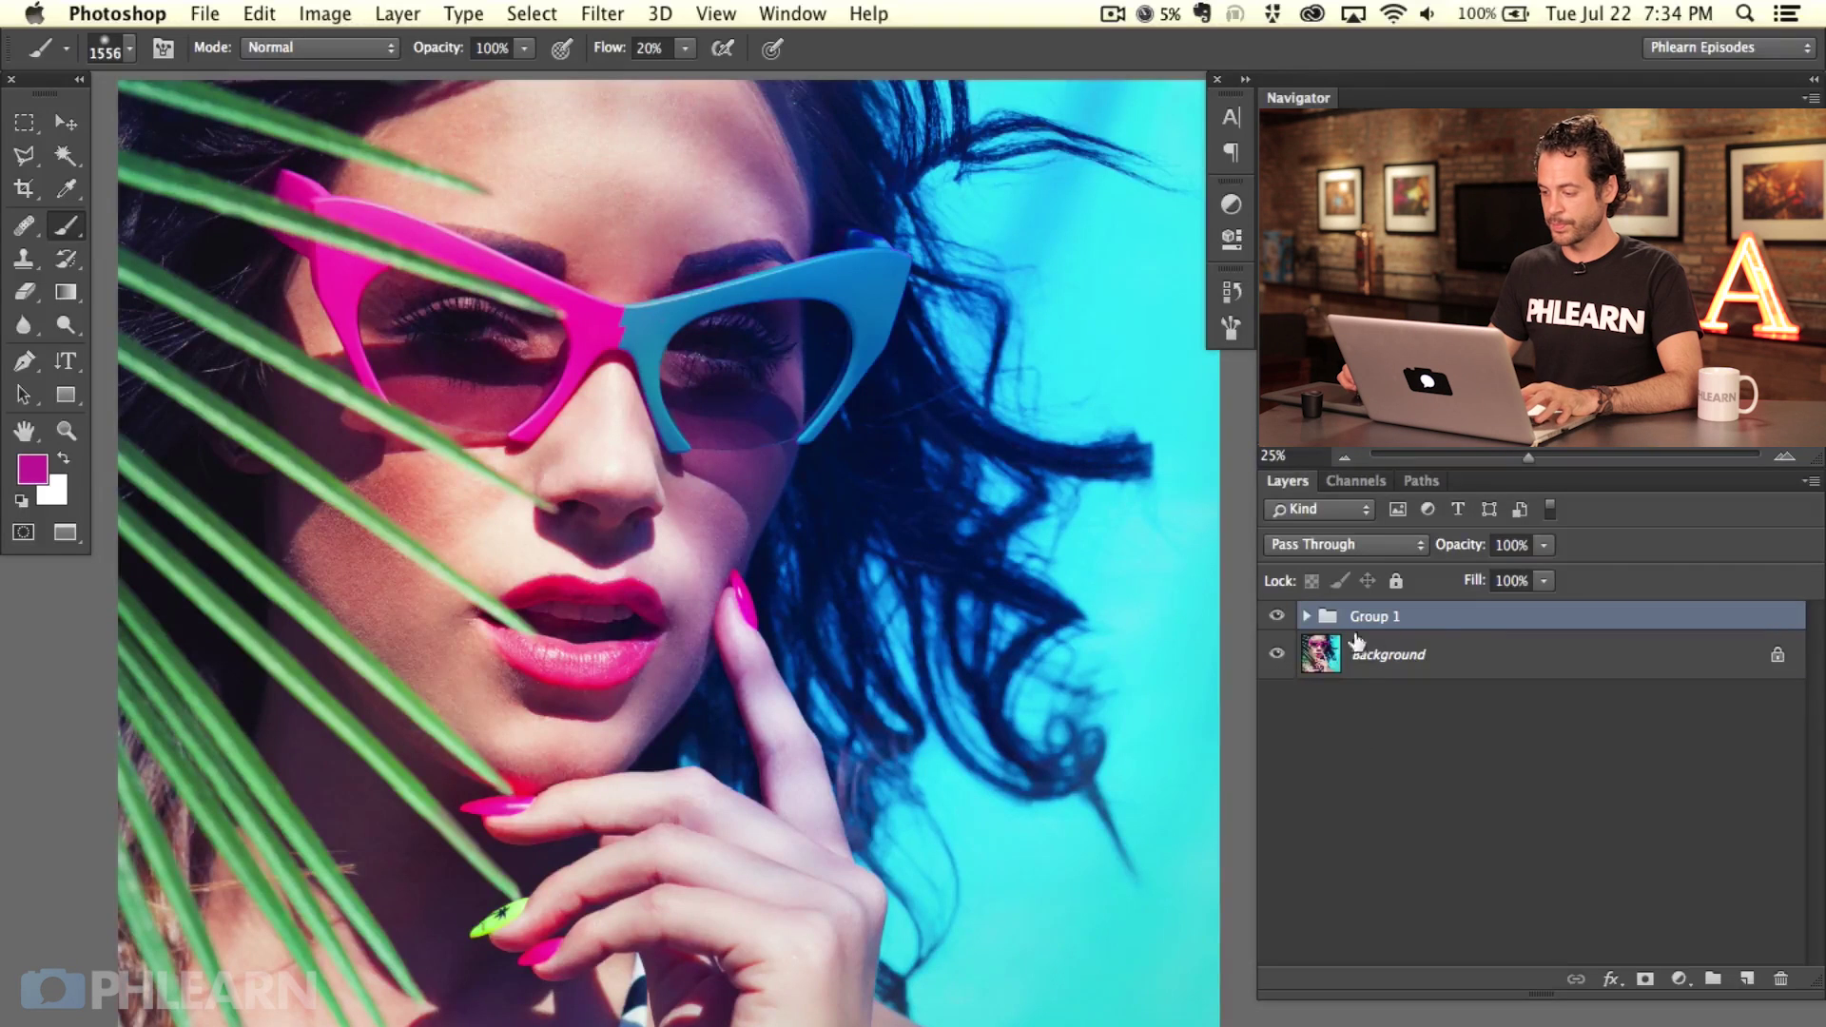
Step: Compare the original portrait with the finished edit by hiding and showing the layer group
left_click(1278, 617)
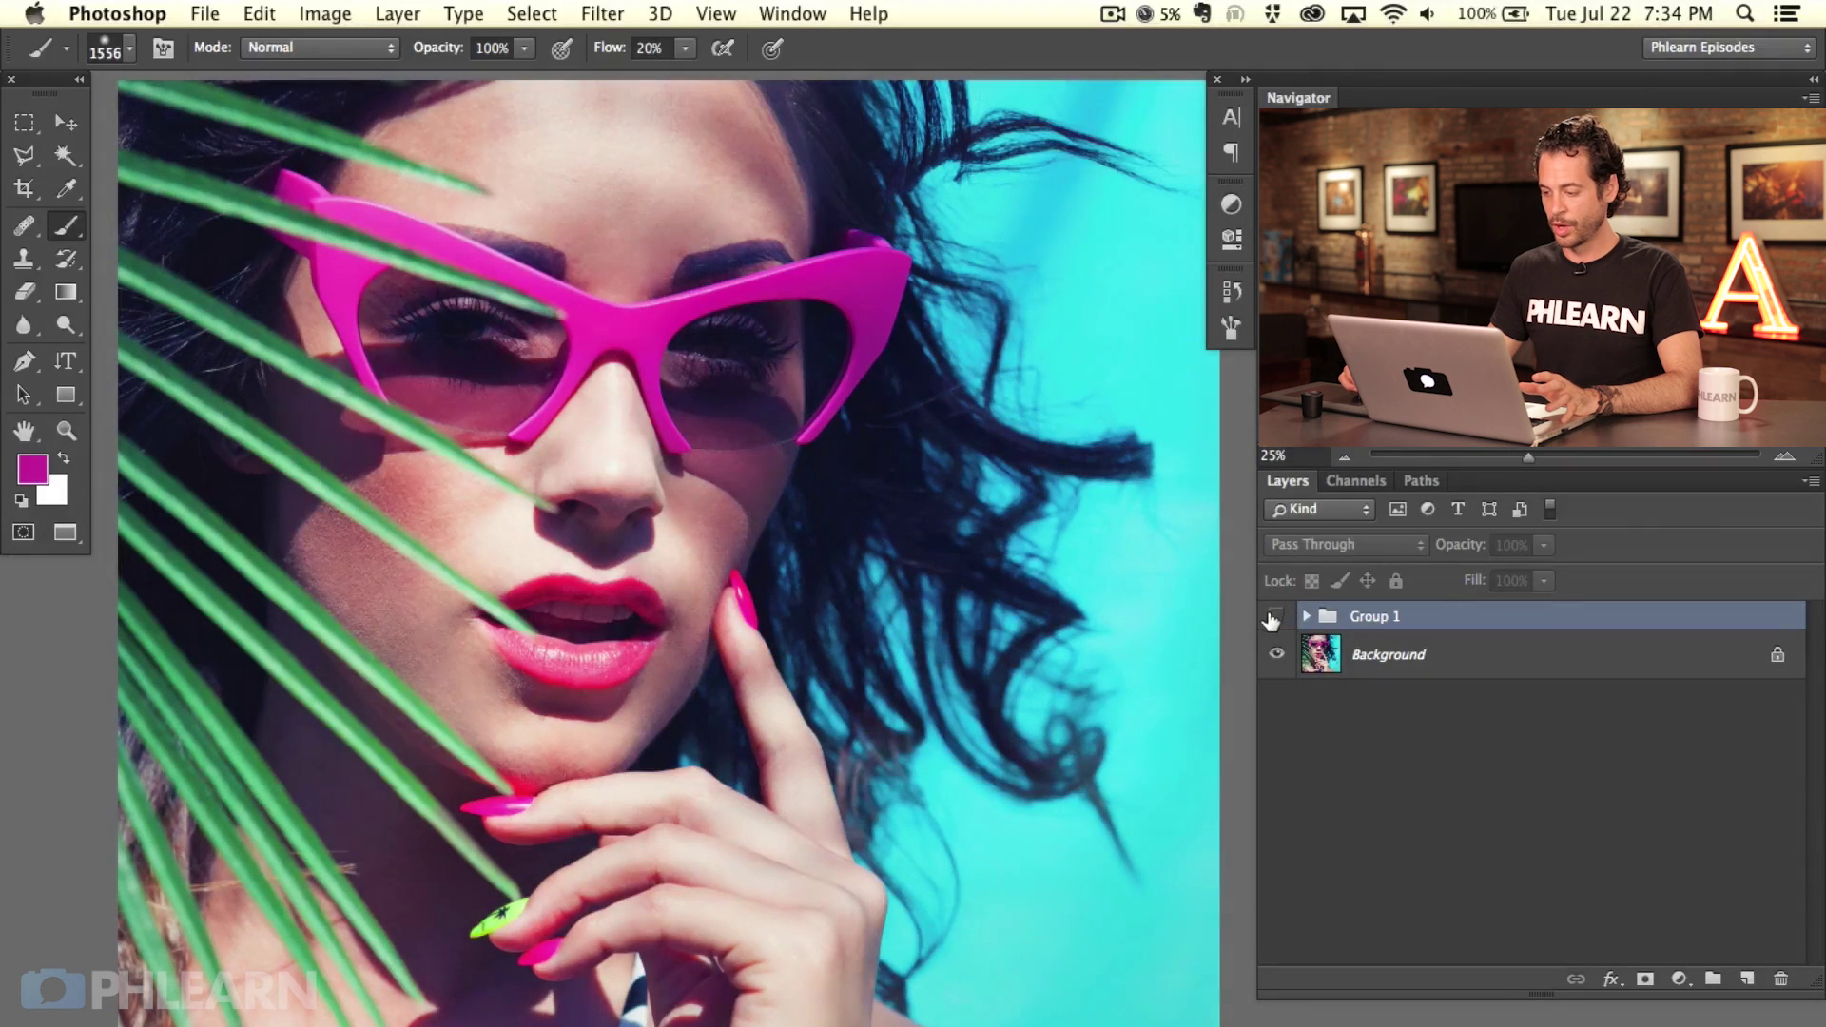
left_click(1275, 618)
left_click(1275, 618)
left_click(1276, 620)
left_click(1277, 620)
left_click(1277, 620)
left_click(1277, 620)
left_click(1278, 618)
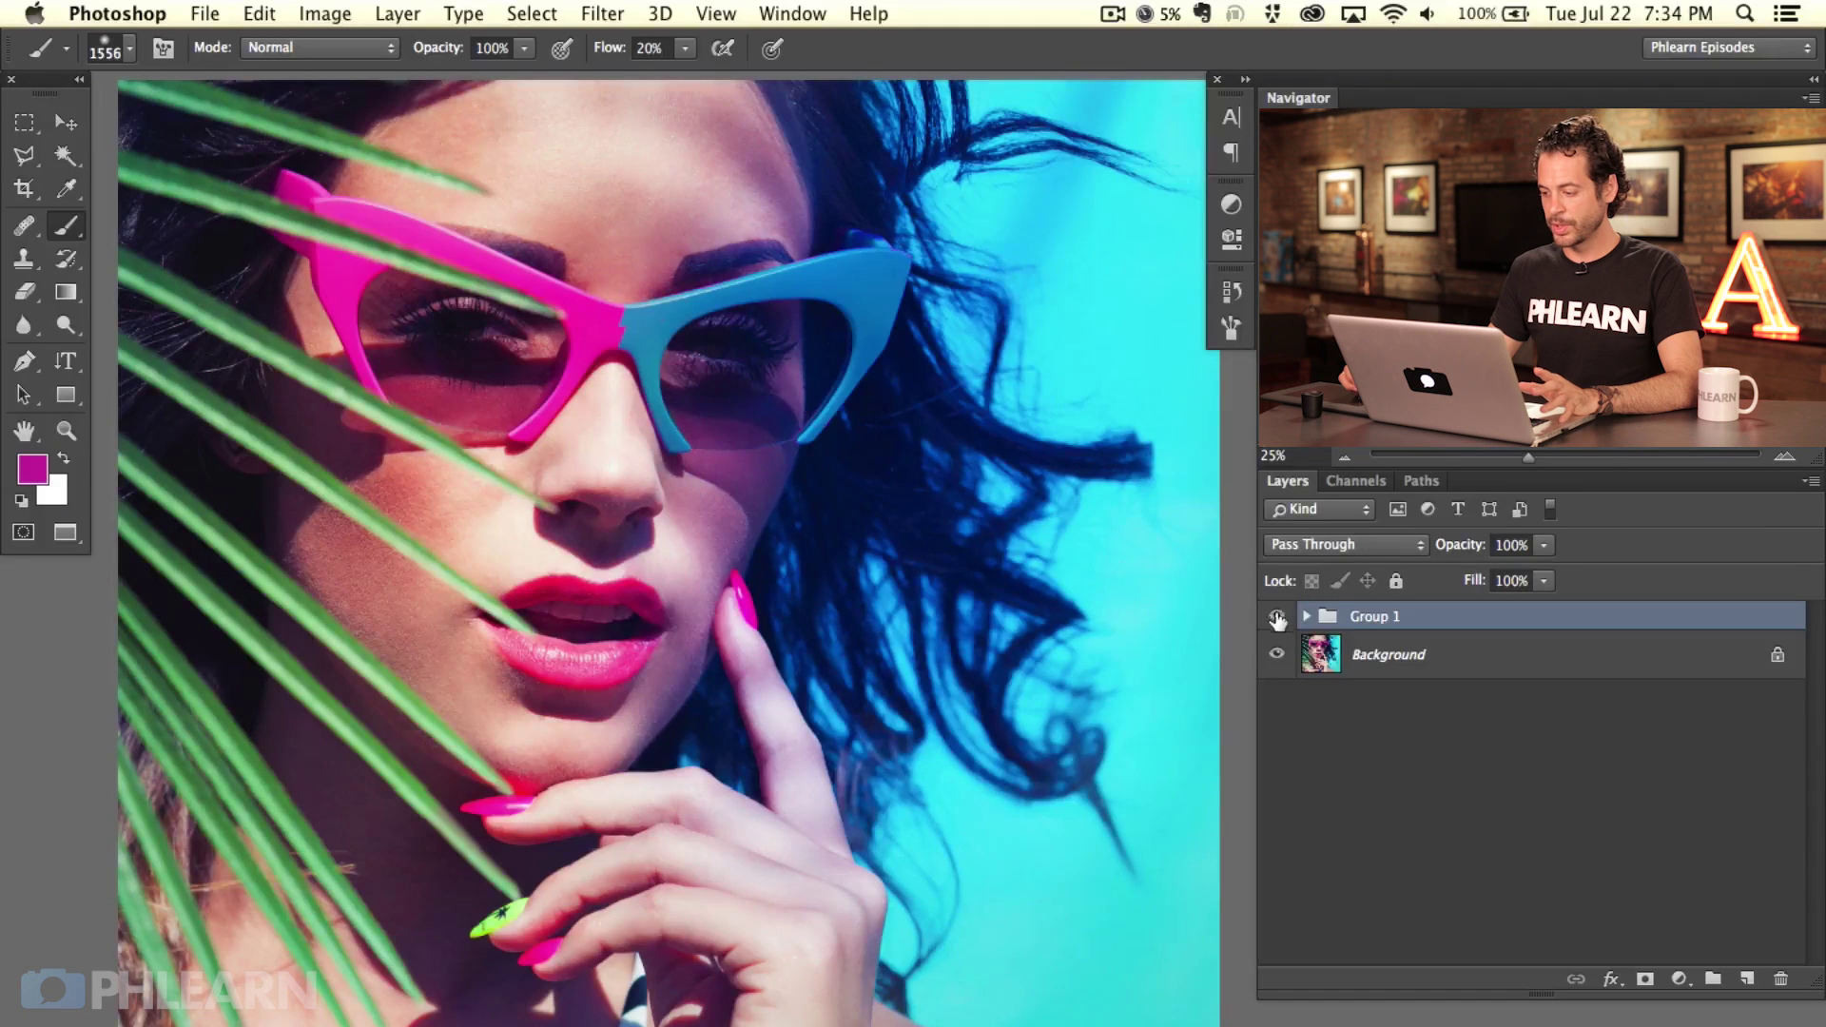
Step: Add a layer mask to Group 1 and paint black over the glasses' blue half and the hair with a 175 px brush at 70% flow
left_click(1646, 979)
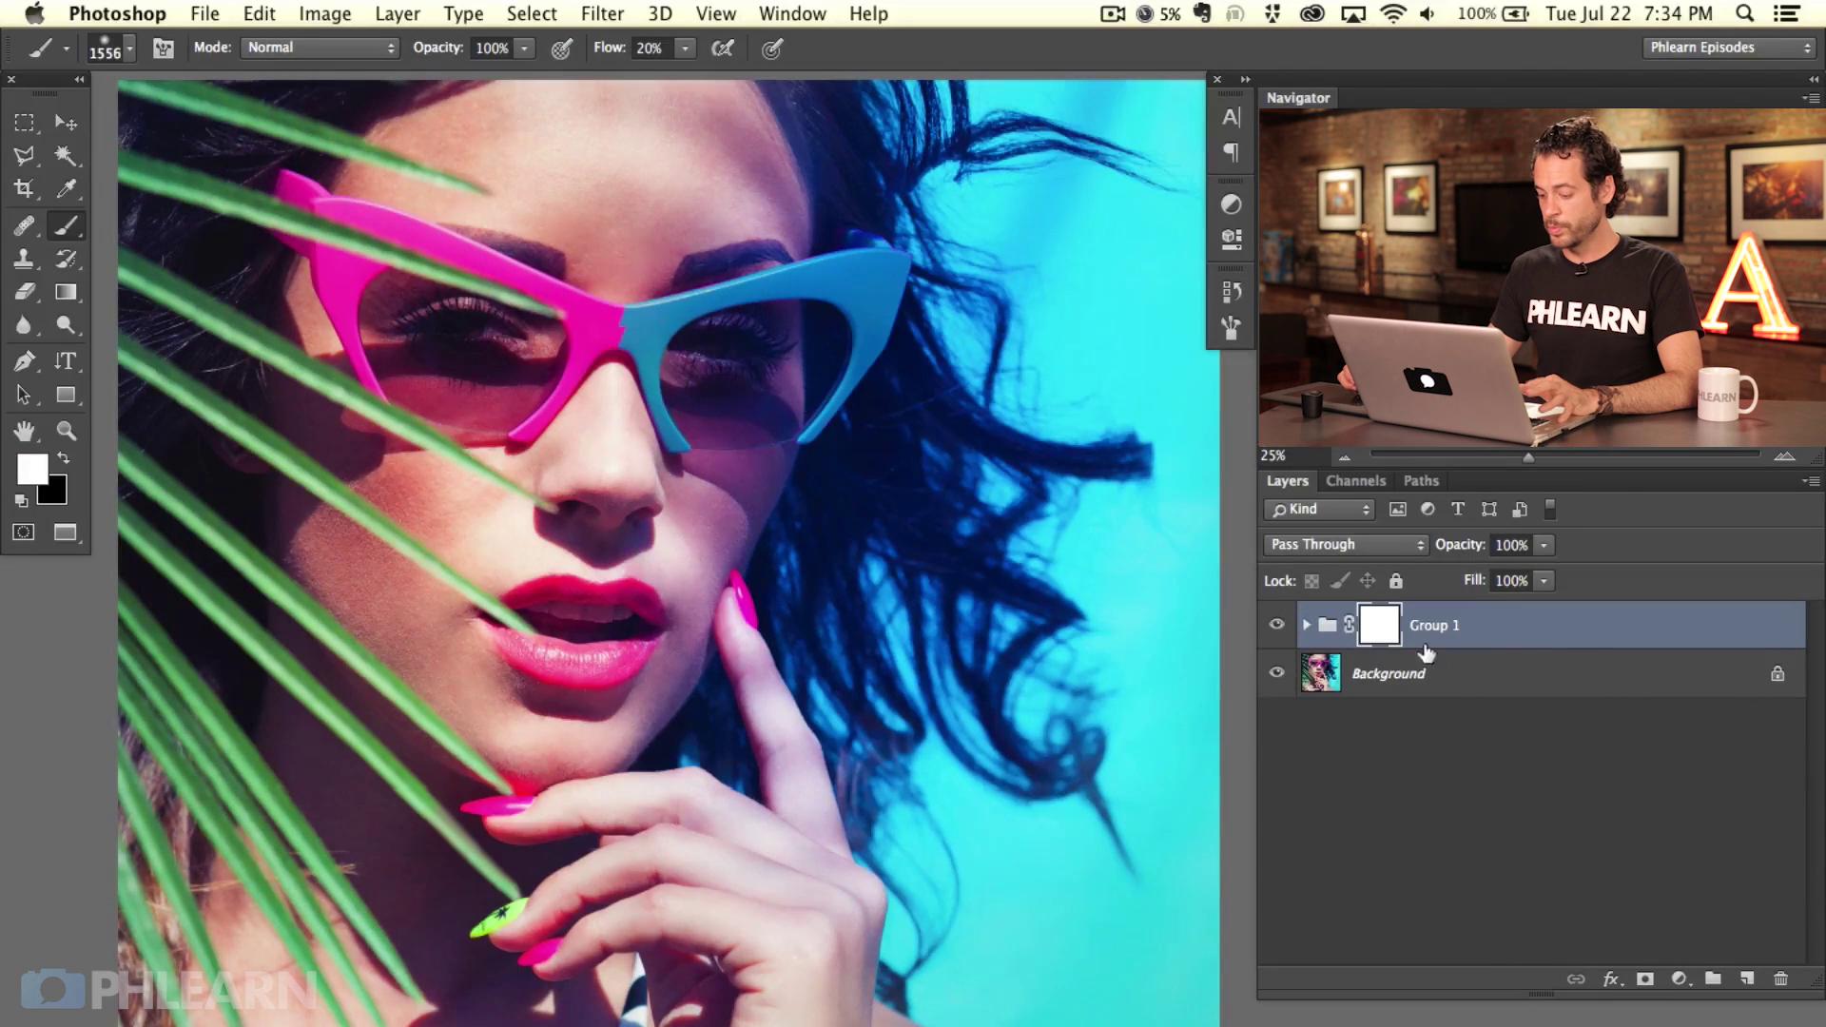
left_click_drag(955, 476, 799, 481)
key("x")
left_click_drag(870, 425, 837, 411)
key("shift+7")
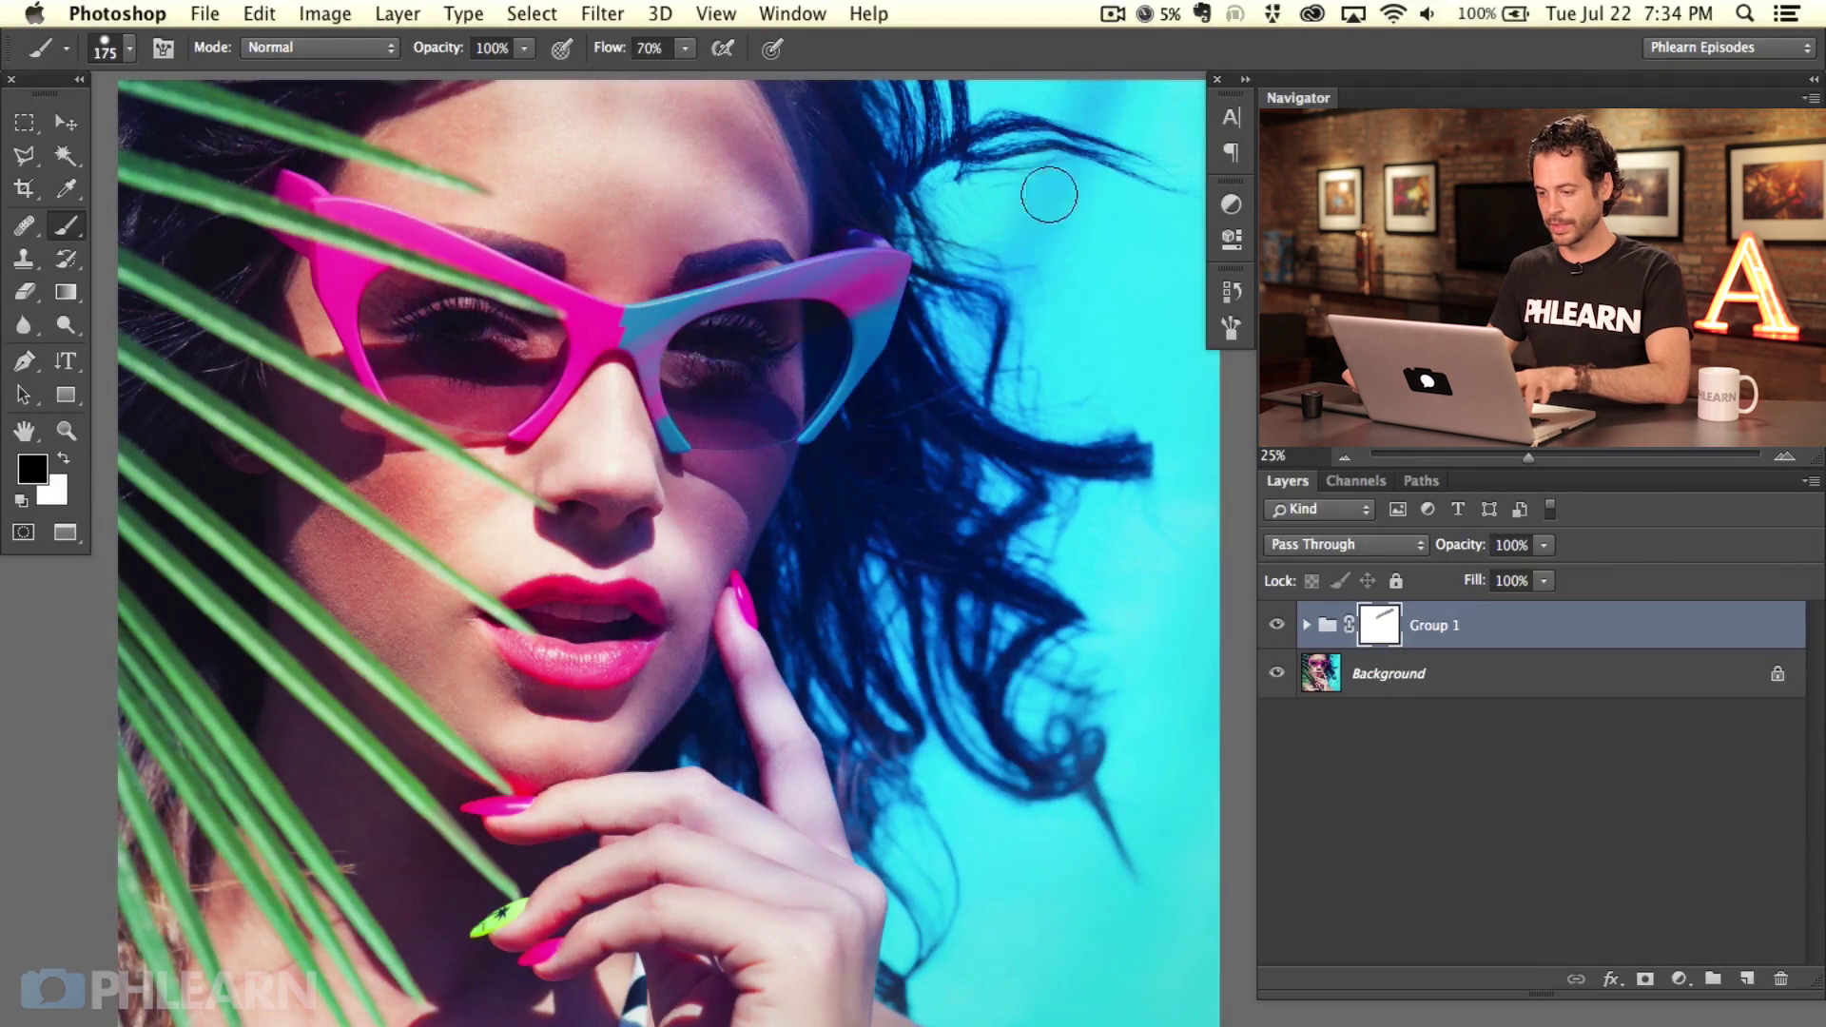
left_click_drag(891, 273, 856, 380)
left_click_drag(990, 556, 872, 577)
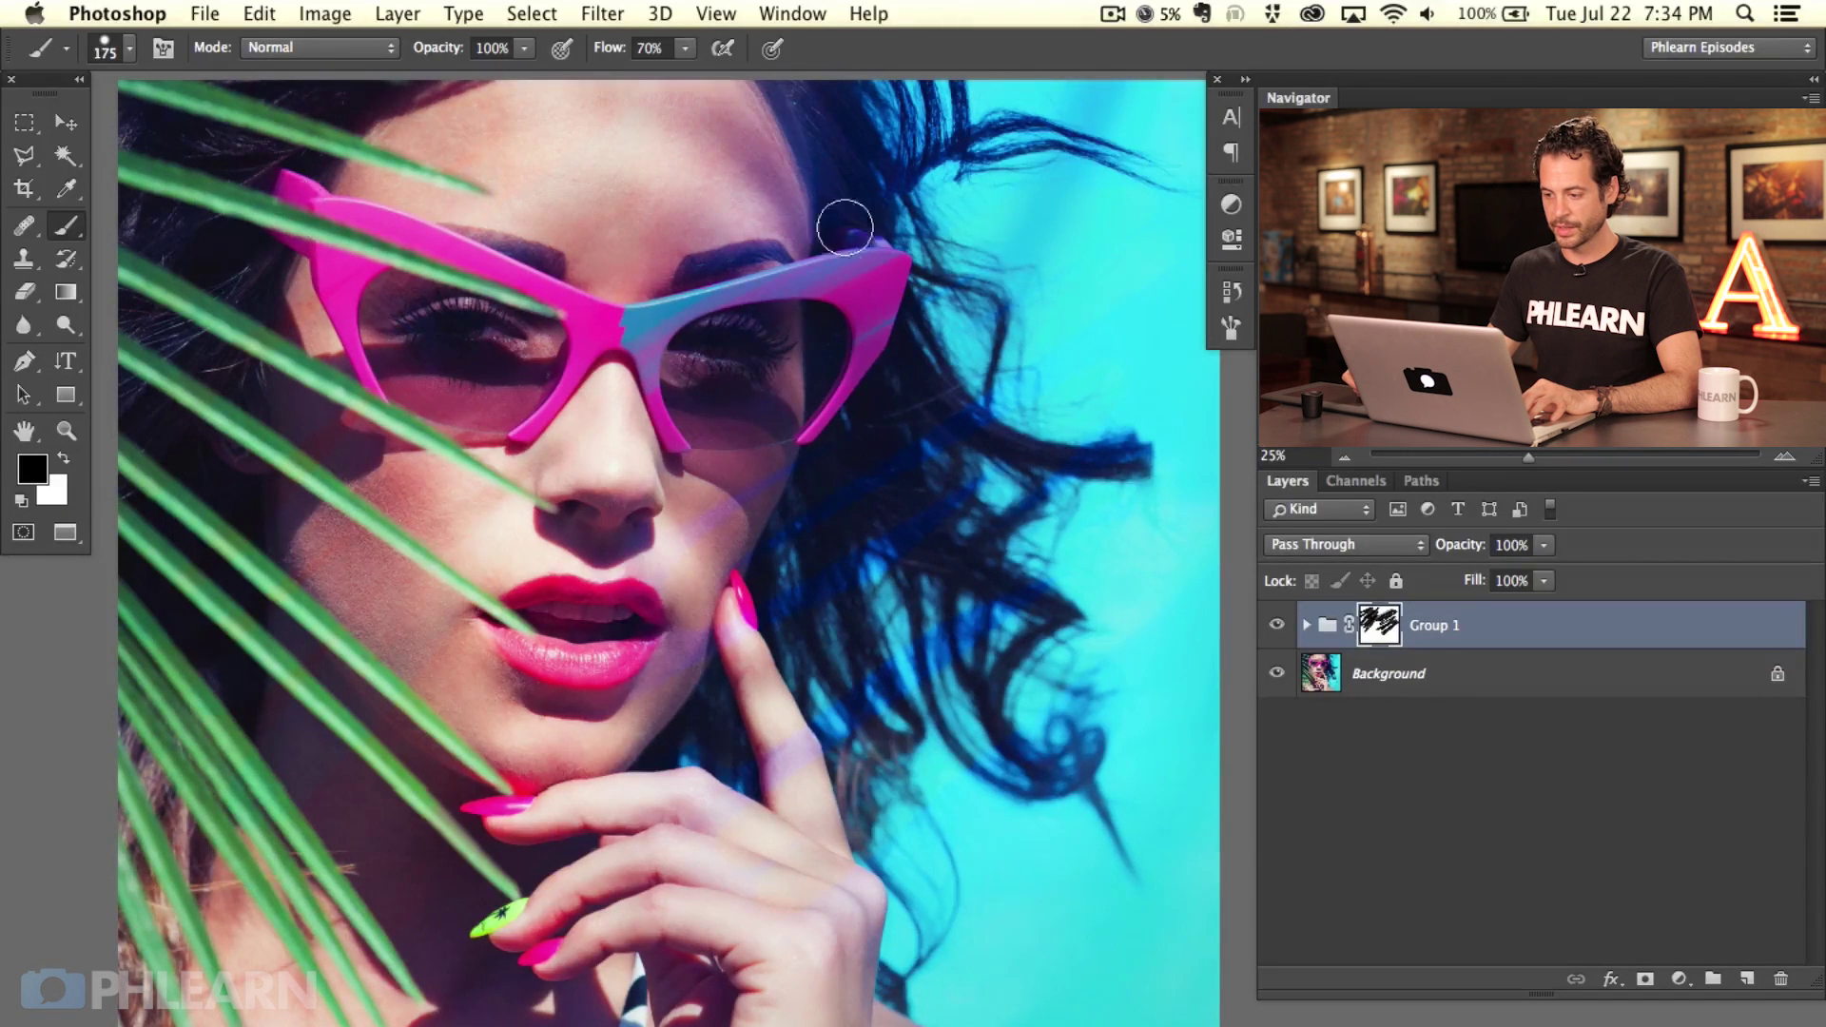
Step: Paint white on the Group 1 mask over the glasses' blue half, and check which layers the group contains
key("x")
mouse_move(856, 285)
left_mouse_down()
mouse_move(593, 424)
mouse_move(685, 286)
left_mouse_up()
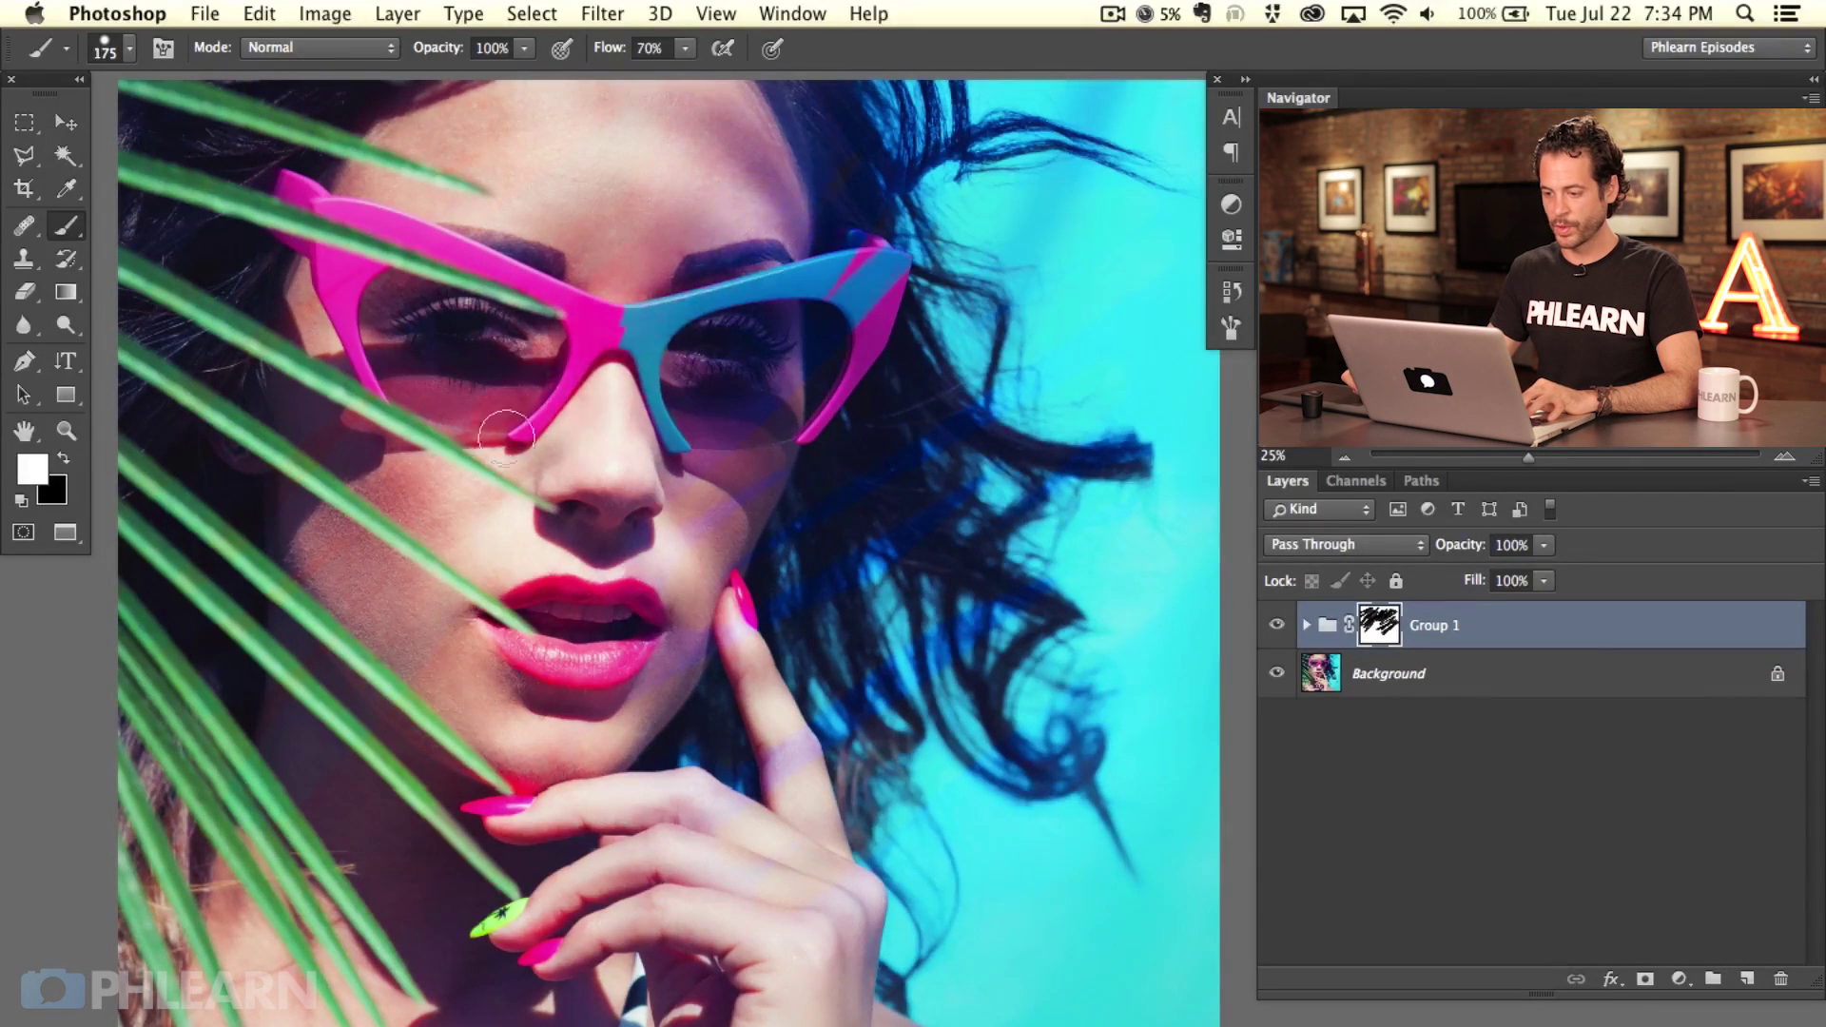
left_click(1307, 626)
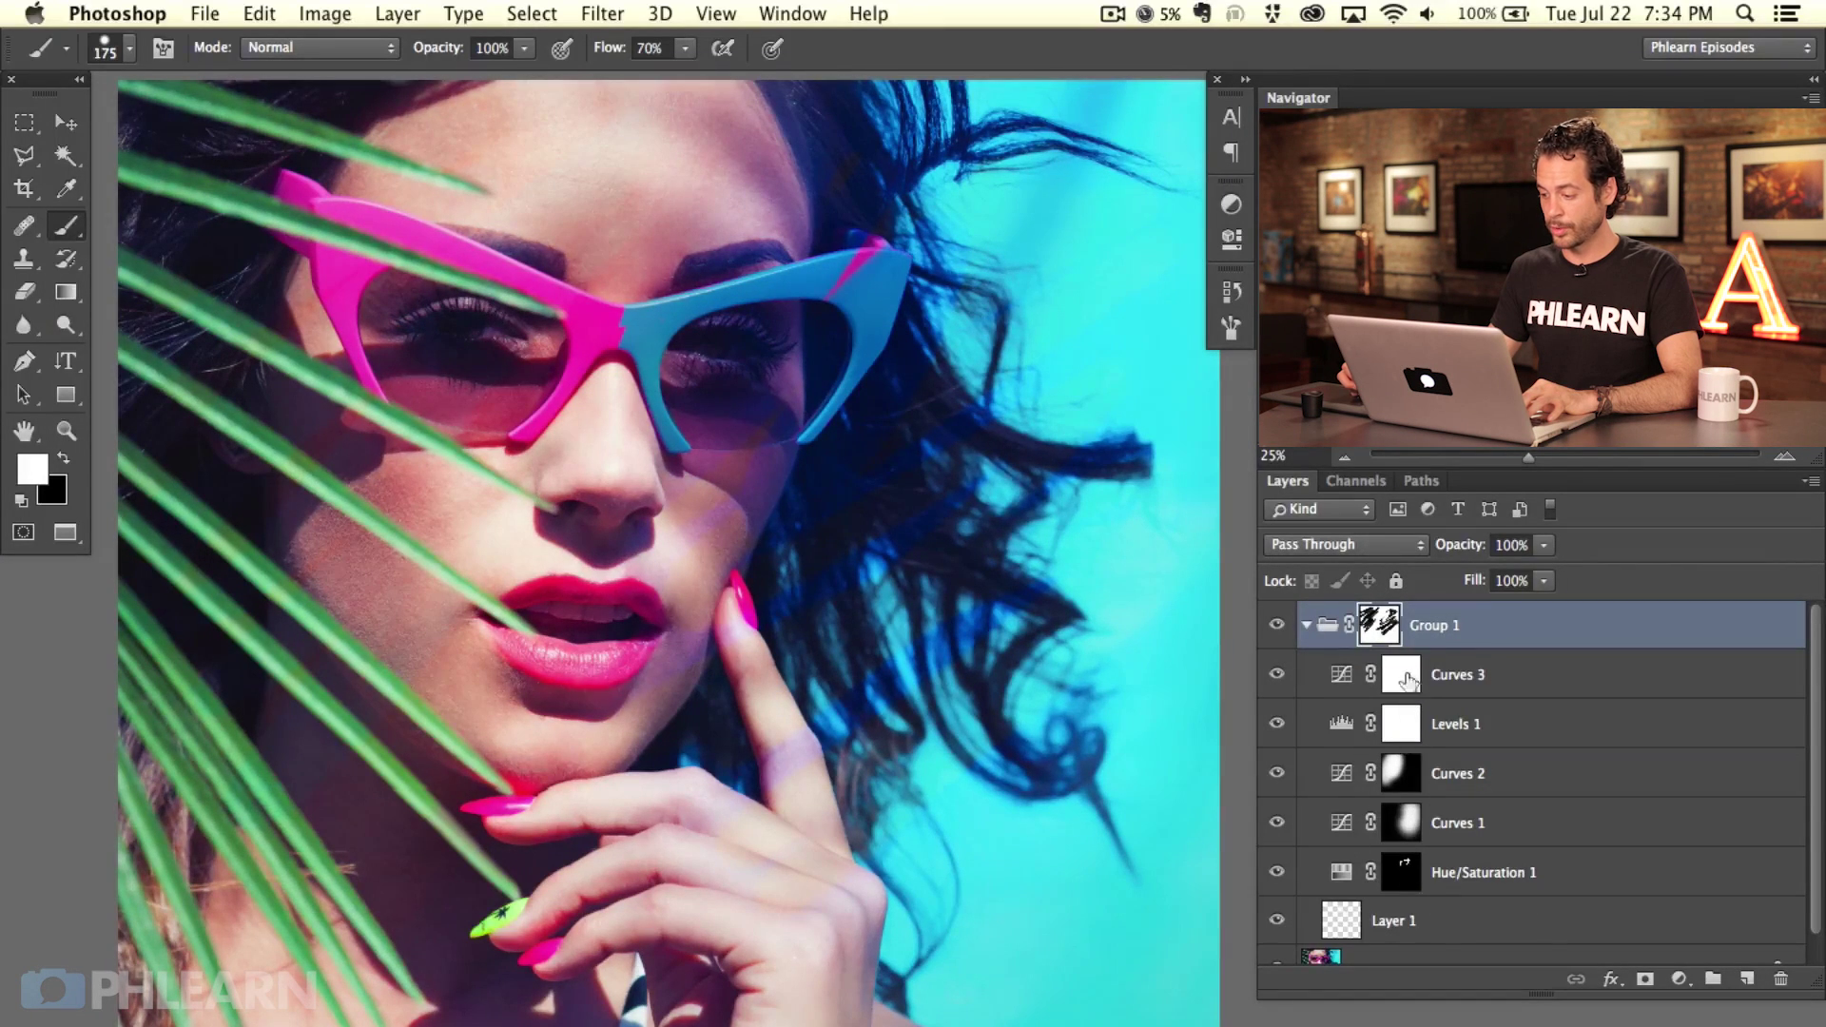
left_click(1306, 625)
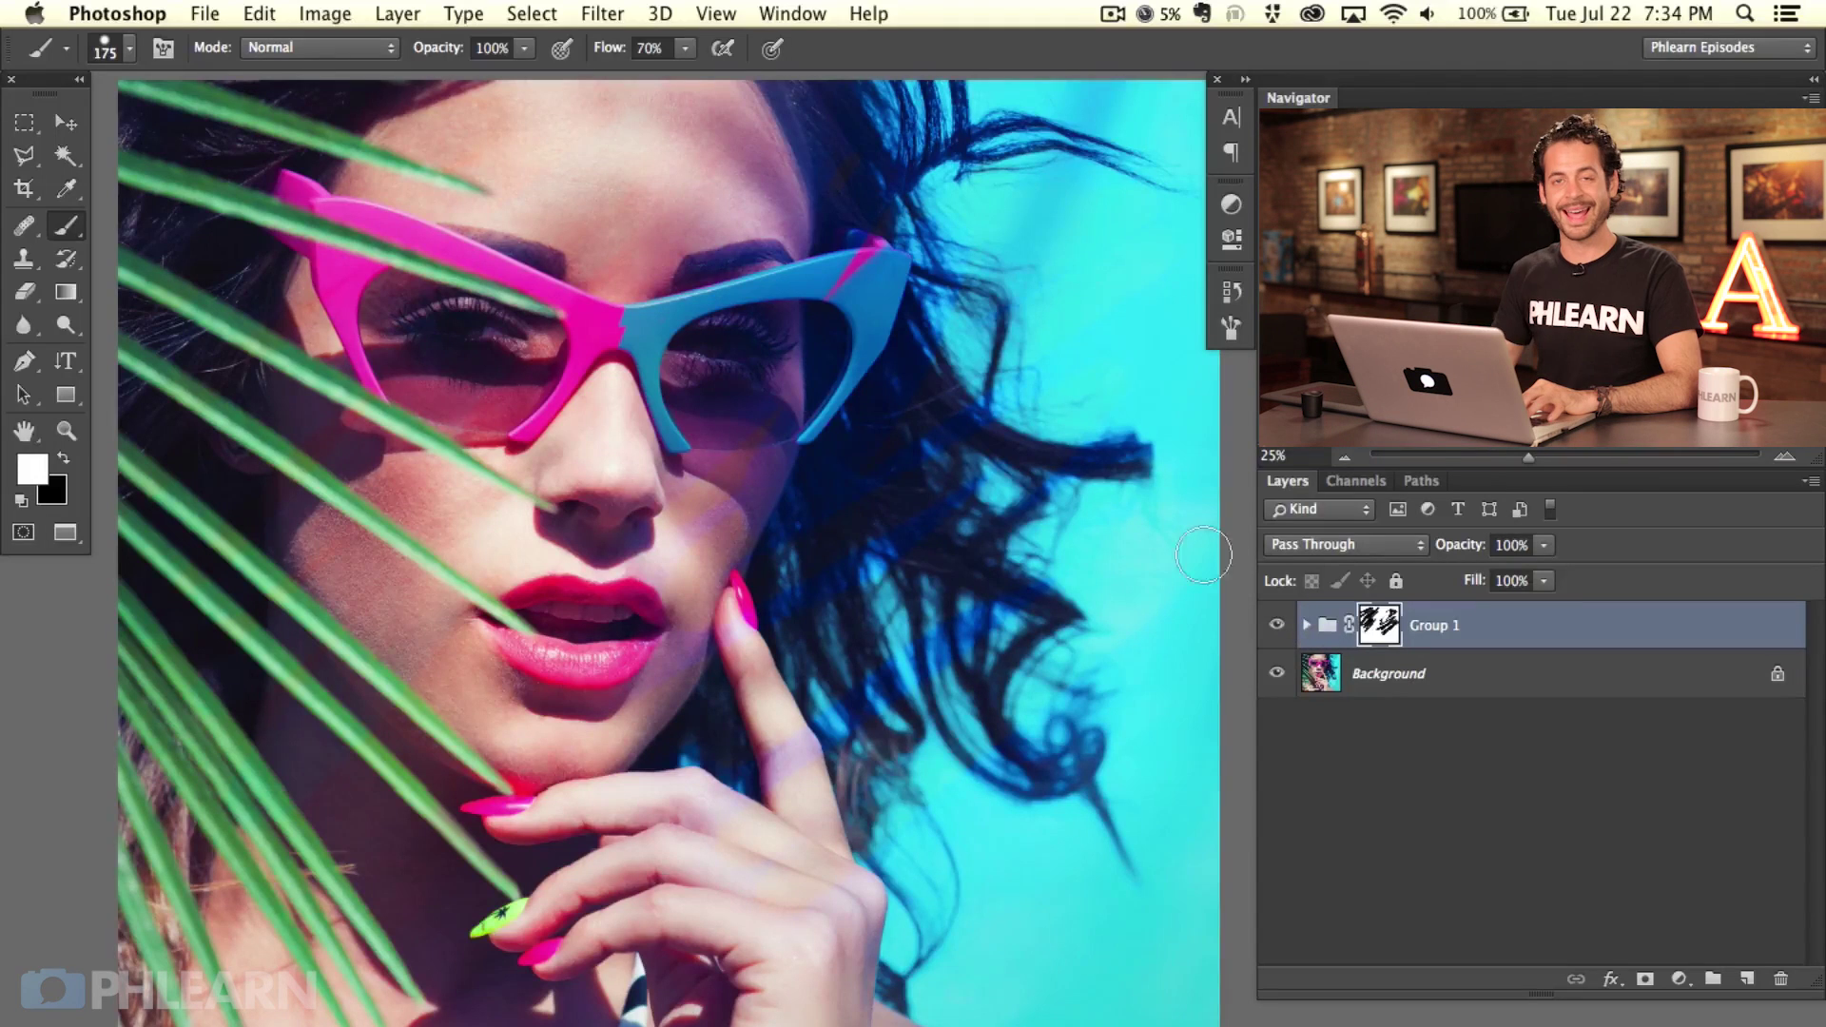
Step: Fill the Group 1 mask with black and then with white, and compare before and after by toggling the group's visibility
key("super+BackSpace")
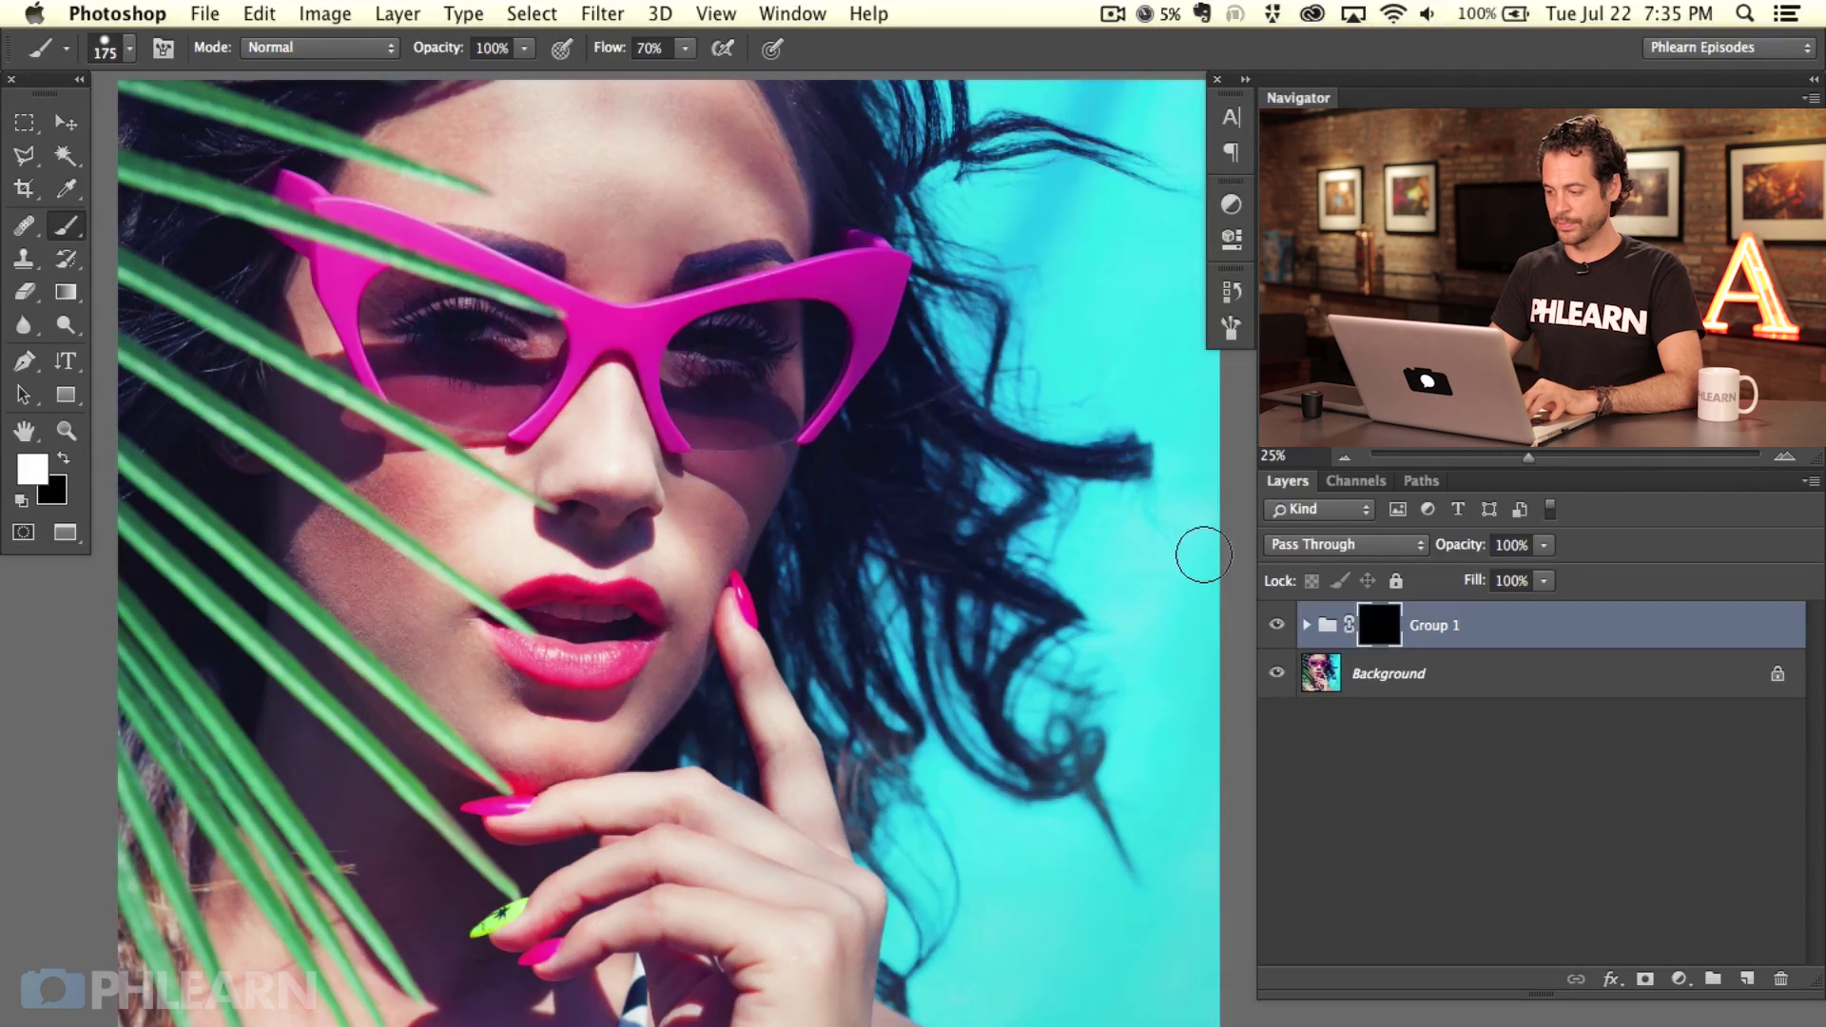
key("alt+BackSpace")
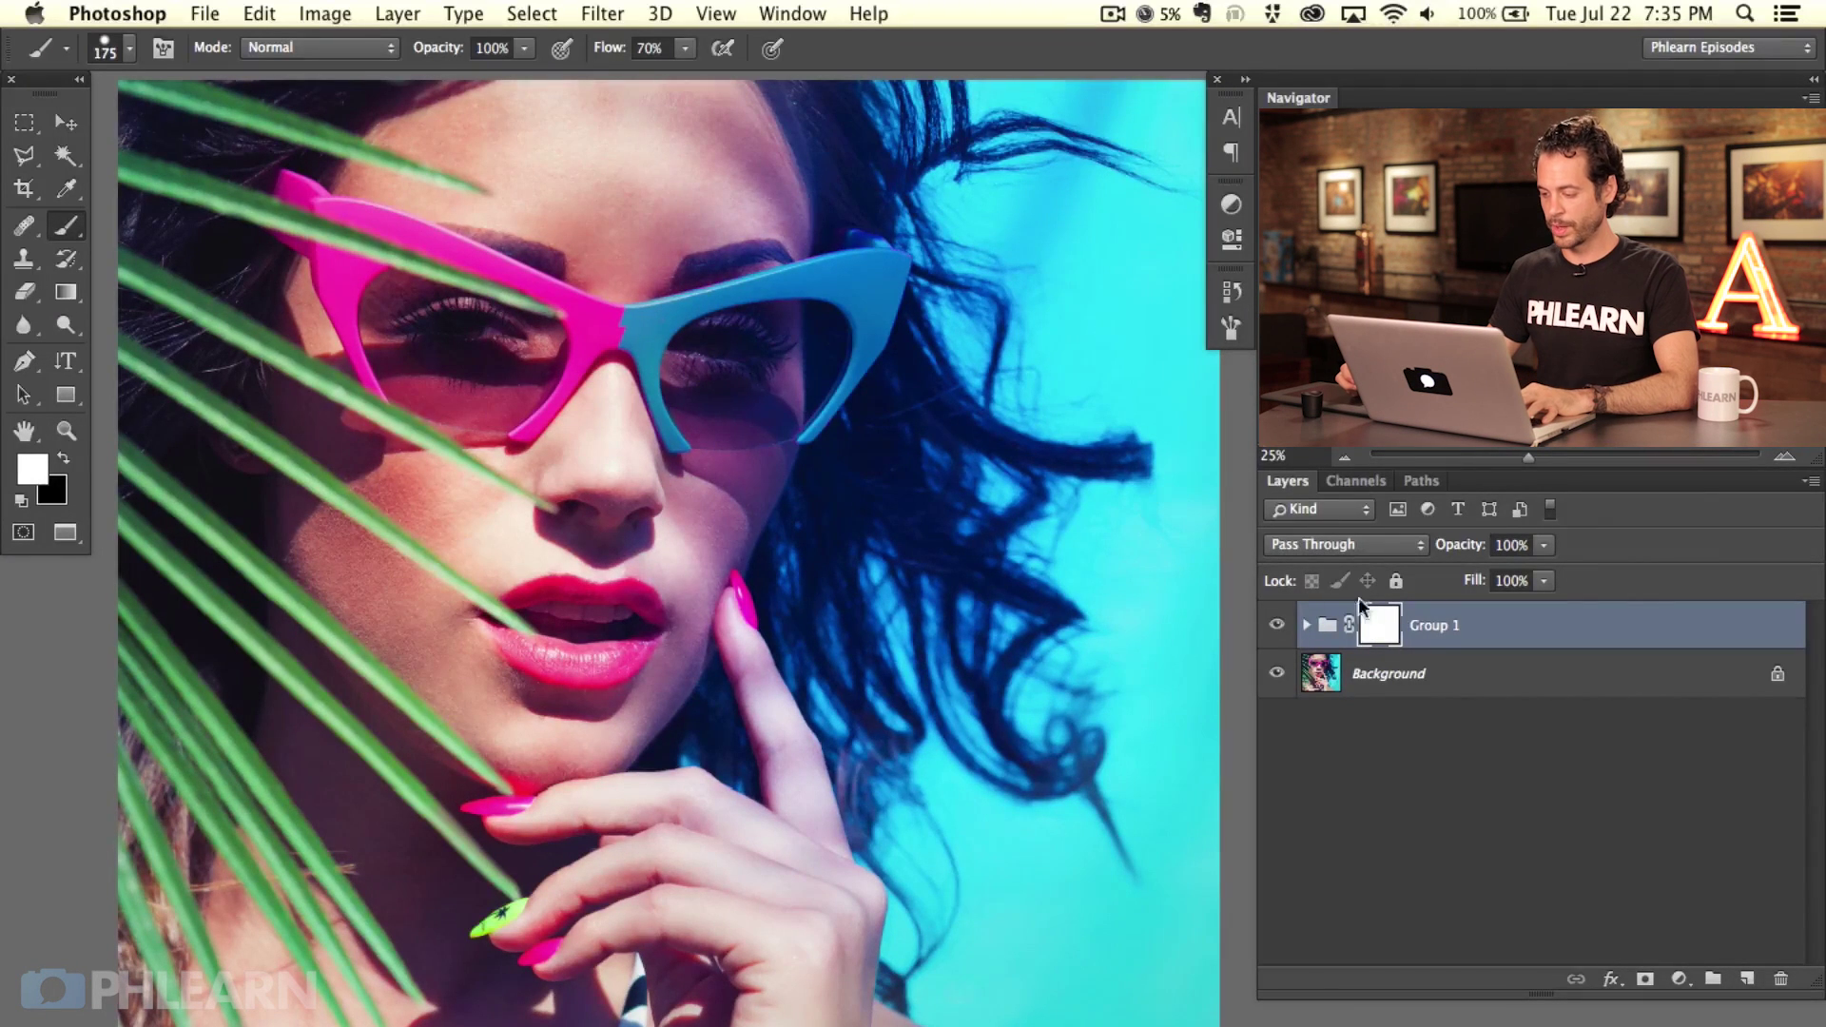
left_click(1271, 623)
left_click(1271, 623)
left_click(1271, 623)
left_click(1272, 624)
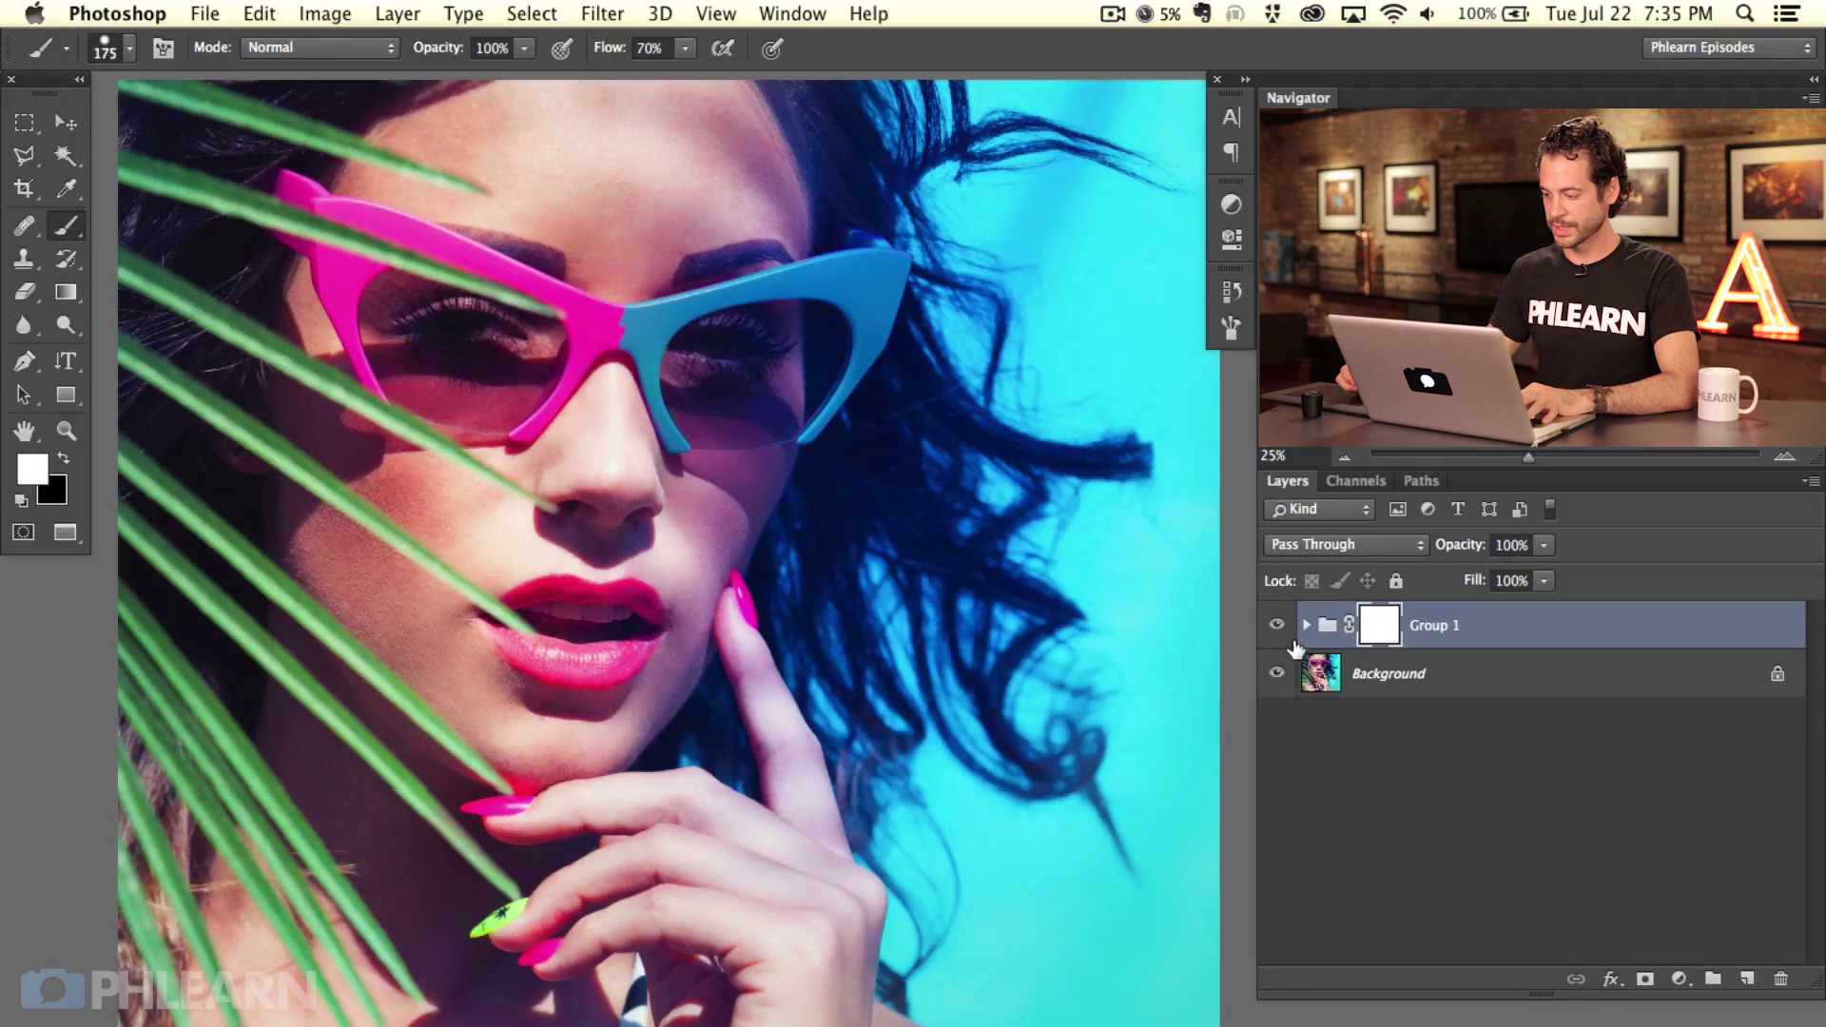
Step: Create a new layer above Group 1 and choose a bright yellow-green foreground color for the Brush tool
left_click(1749, 980)
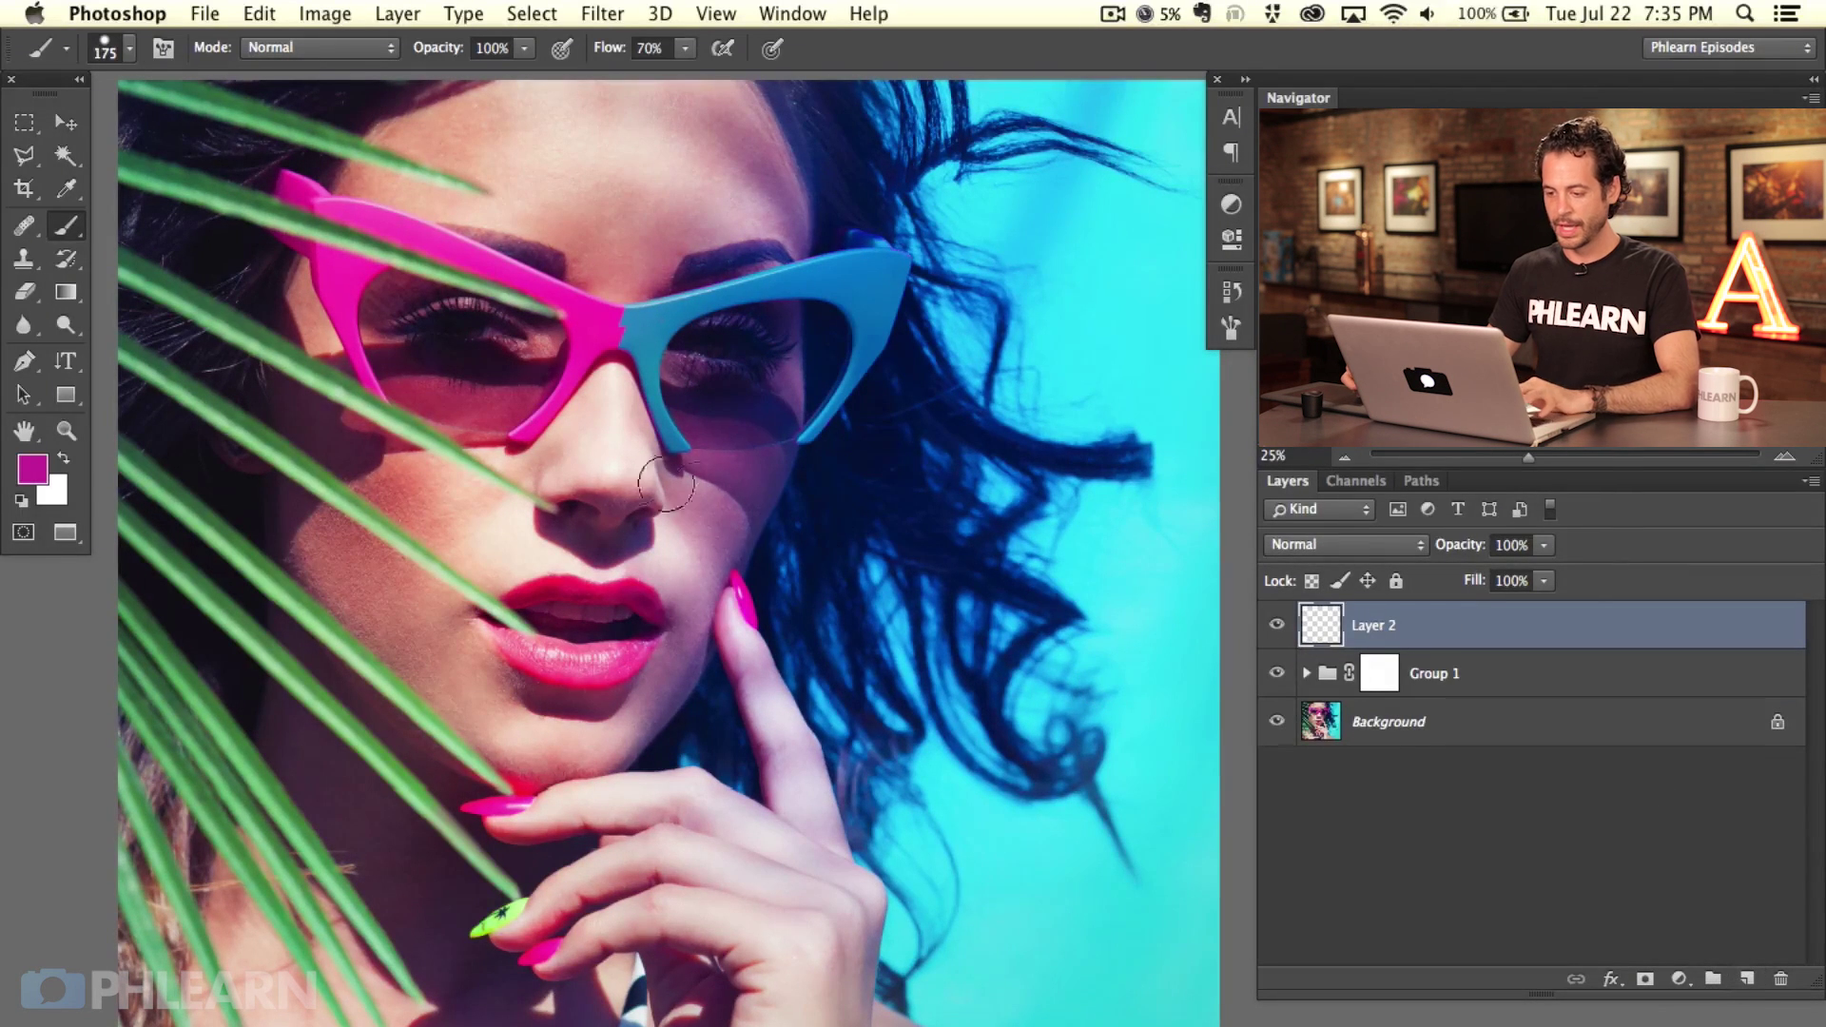
left_click(45, 475)
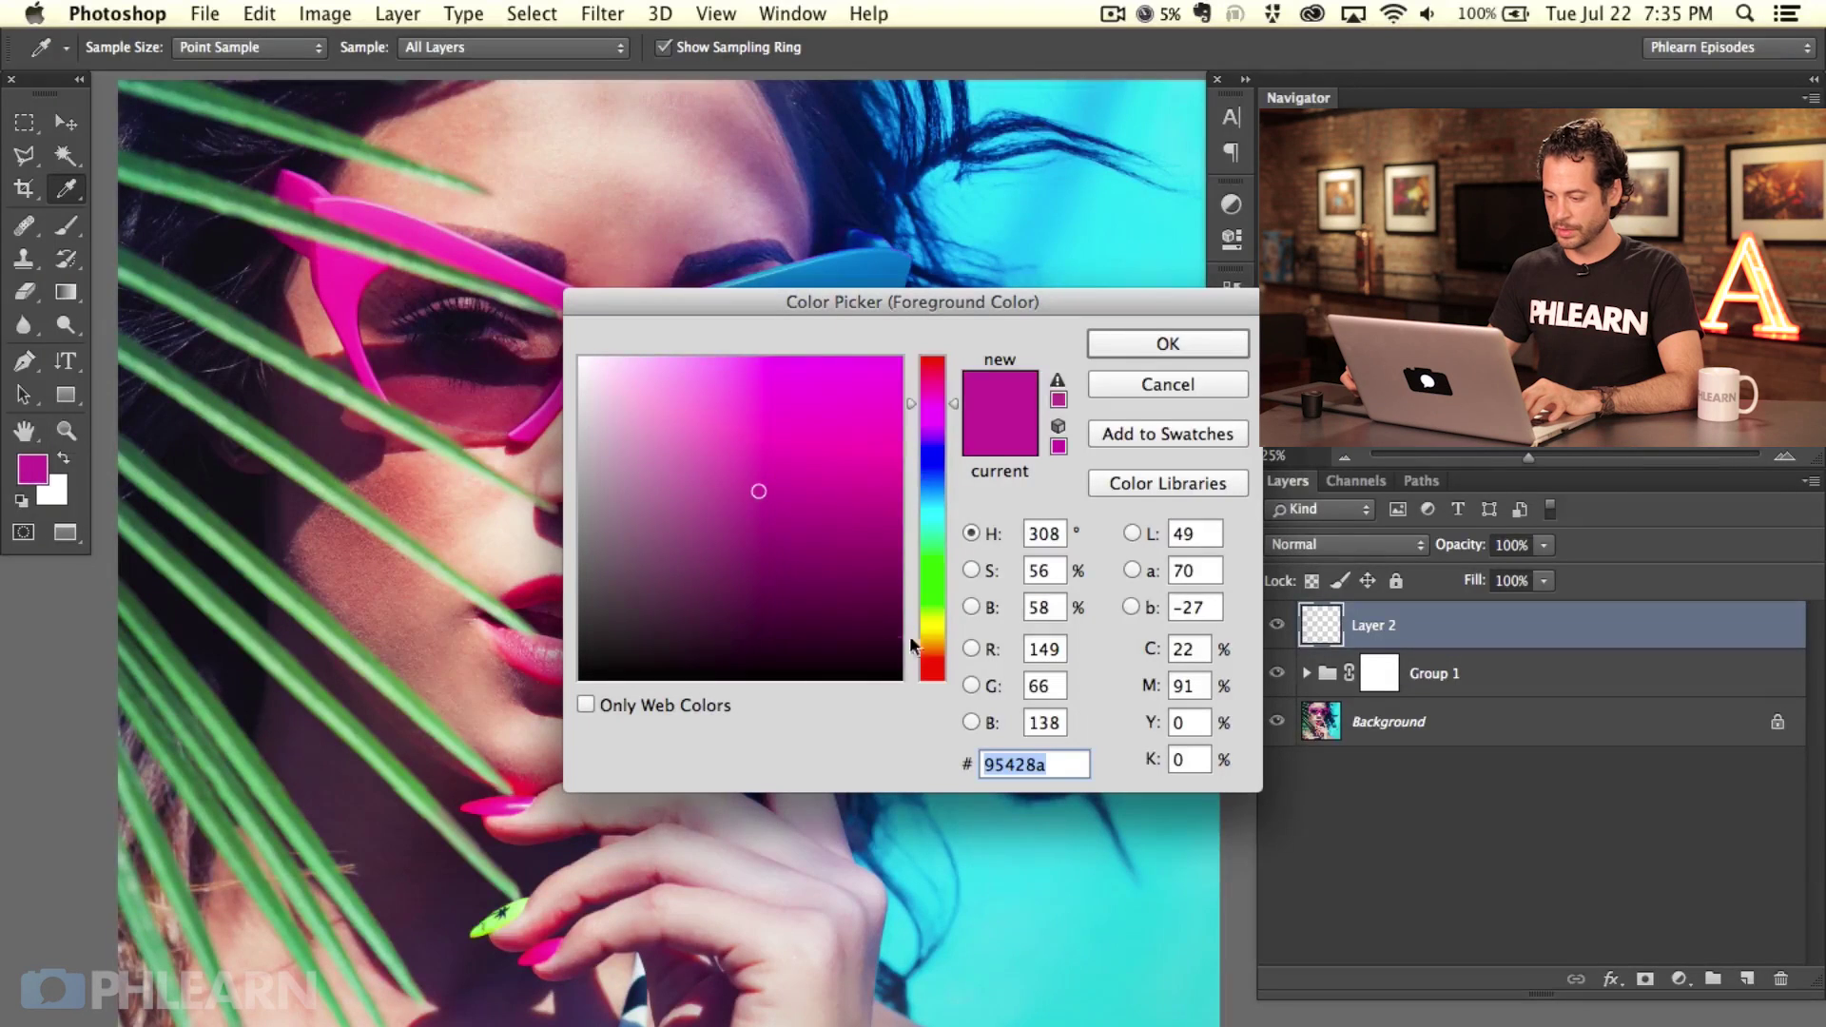
left_click(932, 618)
left_click_drag(861, 424, 876, 381)
left_click(1152, 345)
key("b")
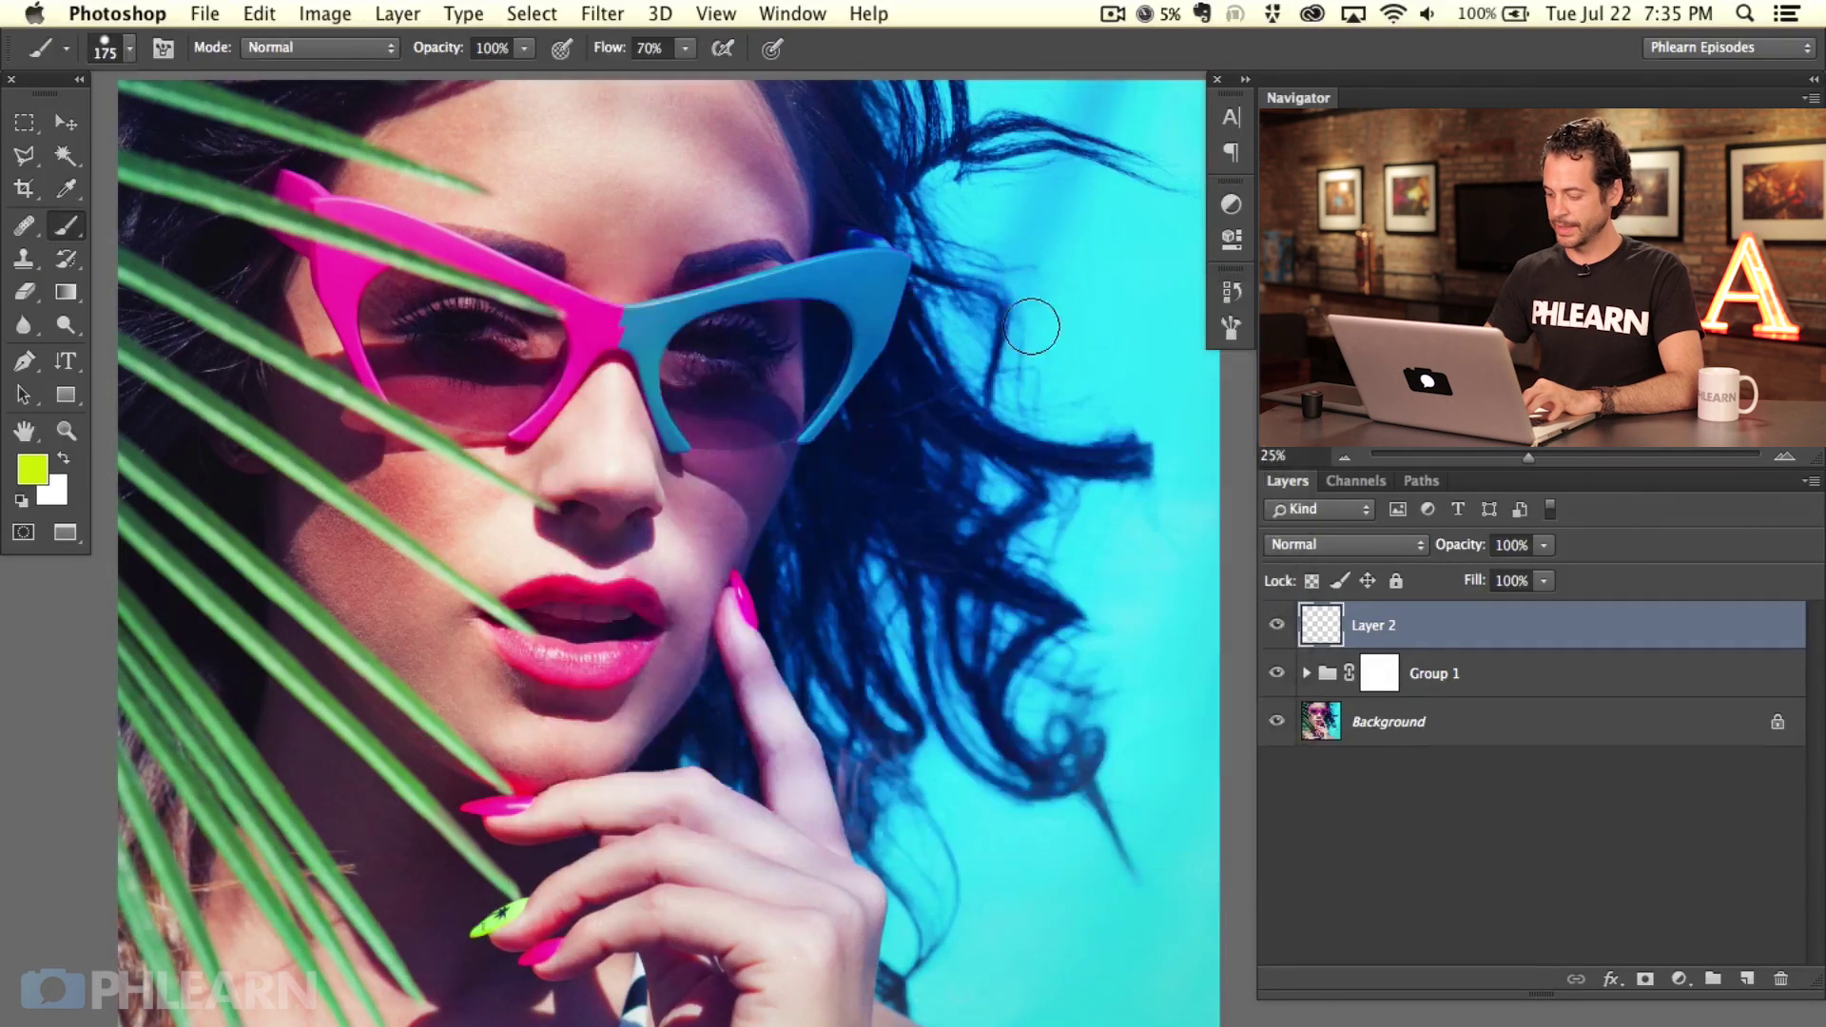
Step: Paint yellow-green over the blue half of the glasses' bridge and its nose arm with a 45 px brush on Layer 2
key("super+plus")
key("super+plus")
key("super+plus")
left_click_drag(472, 352, 992, 761)
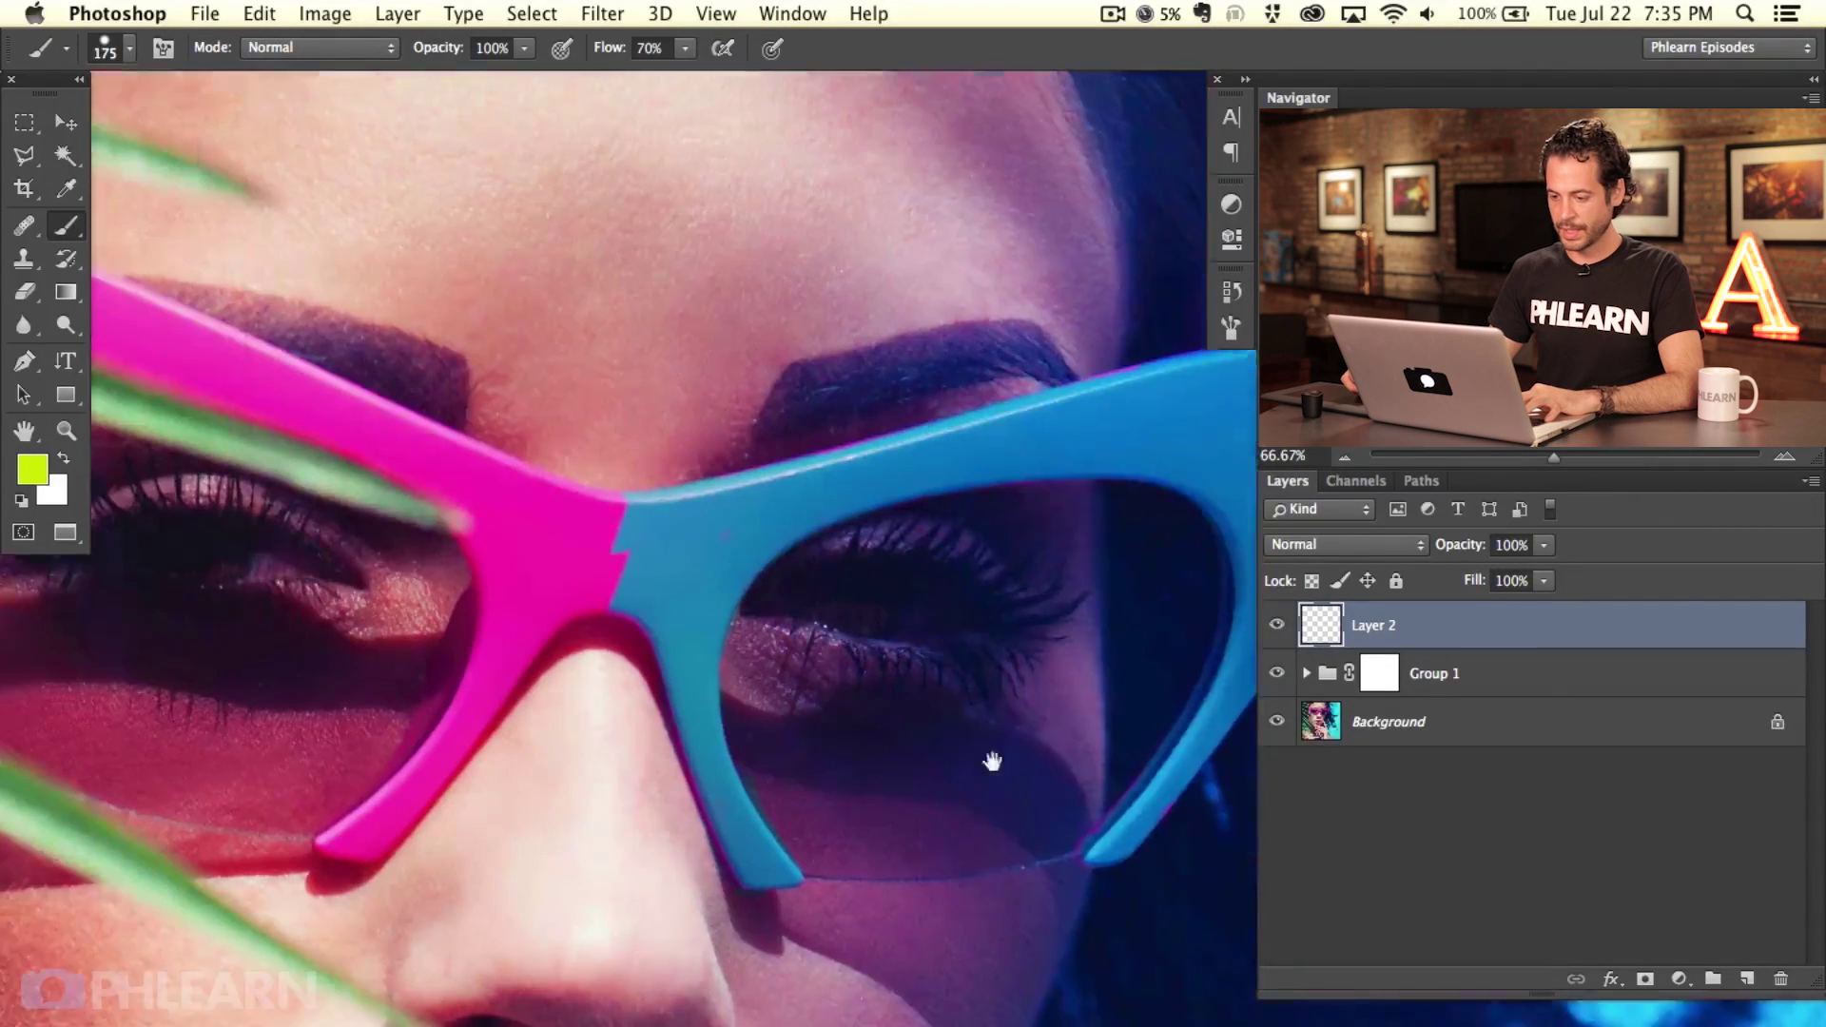
left_click_drag(641, 623, 916, 586)
left_click_drag(873, 487, 845, 791)
key("super+plus")
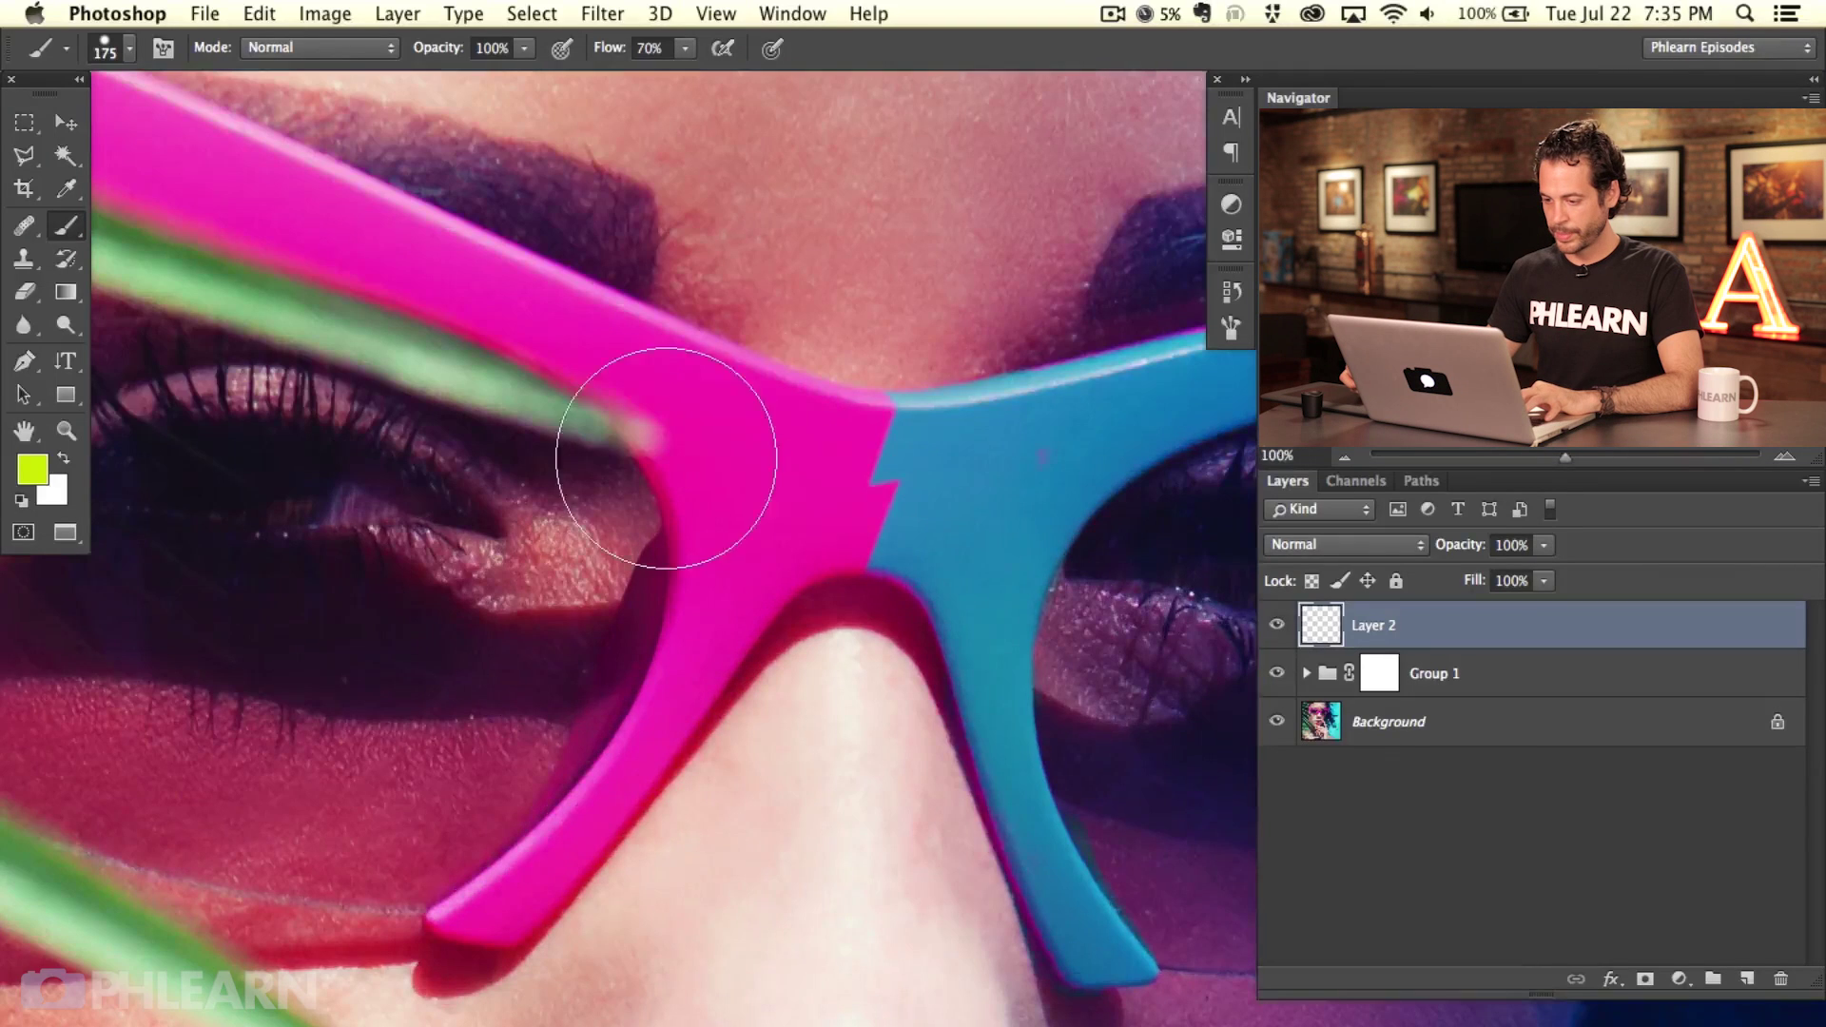
left_click_drag(666, 457, 600, 438)
mouse_move(758, 440)
left_mouse_down()
mouse_move(738, 559)
mouse_move(656, 502)
mouse_move(778, 460)
left_mouse_up()
mouse_move(881, 418)
left_mouse_down()
mouse_move(774, 415)
mouse_move(852, 421)
mouse_move(784, 405)
mouse_move(1011, 366)
mouse_move(981, 398)
mouse_move(1007, 393)
mouse_move(1006, 360)
mouse_move(1033, 456)
mouse_move(983, 506)
mouse_move(1018, 466)
mouse_move(968, 539)
mouse_move(954, 620)
mouse_move(972, 817)
mouse_move(942, 696)
mouse_move(1069, 956)
mouse_move(998, 855)
mouse_move(1050, 946)
mouse_move(995, 935)
mouse_move(863, 579)
mouse_move(831, 554)
mouse_move(858, 541)
mouse_move(854, 503)
mouse_move(886, 465)
mouse_move(848, 485)
mouse_move(974, 428)
mouse_move(901, 599)
mouse_move(916, 676)
mouse_move(898, 535)
mouse_move(945, 470)
mouse_move(909, 619)
left_mouse_up()
key("bracketright")
key("bracketright")
key("bracketright")
key("bracketright")
key("bracketright")
left_click_drag(958, 692, 944, 687)
left_click_drag(946, 758, 1018, 942)
left_click(767, 523)
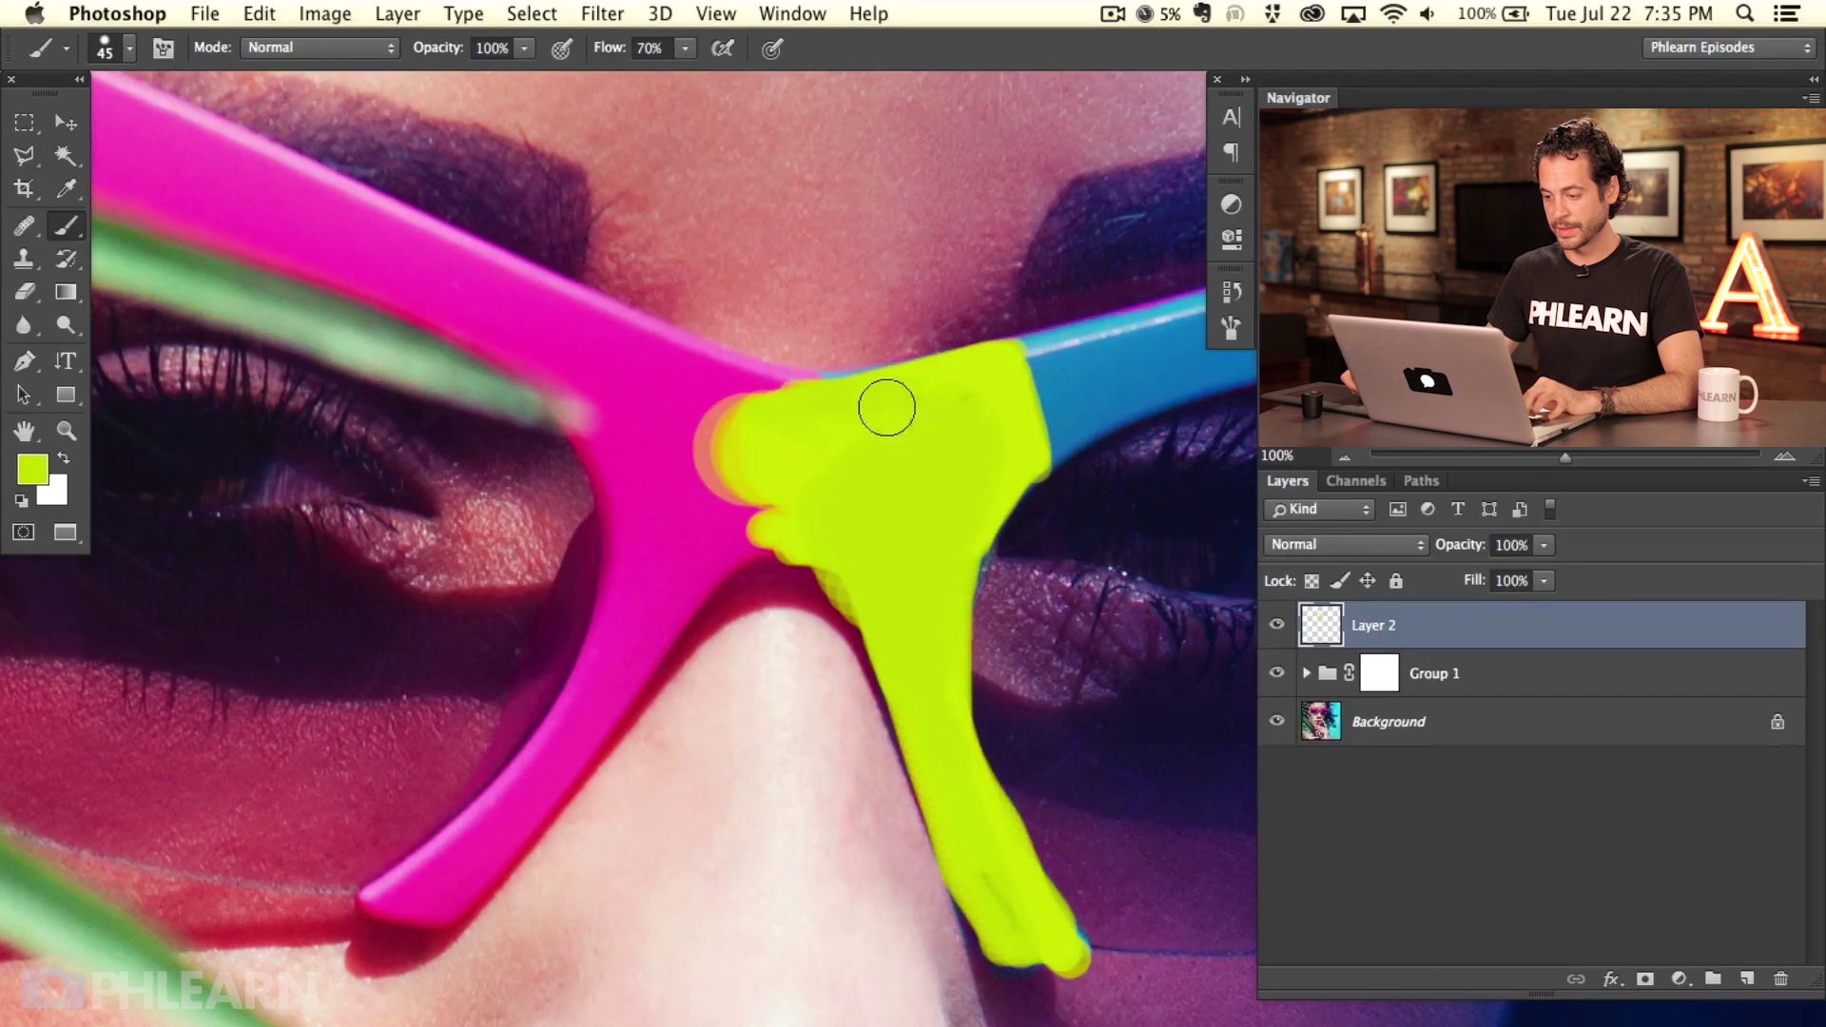
Step: Extend the yellow-green paint over the pink half of the bridge and its nose arm
mouse_move(929, 391)
left_mouse_down()
mouse_move(625, 347)
mouse_move(581, 418)
mouse_move(635, 346)
mouse_move(584, 424)
mouse_move(622, 582)
mouse_move(609, 633)
mouse_move(516, 797)
mouse_move(377, 903)
mouse_move(434, 913)
mouse_move(404, 898)
mouse_move(449, 904)
mouse_move(516, 833)
mouse_move(693, 566)
mouse_move(522, 835)
mouse_move(433, 918)
mouse_move(747, 519)
mouse_move(647, 648)
mouse_move(774, 530)
mouse_move(787, 490)
mouse_move(736, 548)
mouse_move(841, 535)
mouse_move(708, 556)
mouse_move(828, 541)
mouse_move(739, 508)
mouse_move(769, 416)
mouse_move(653, 418)
mouse_move(652, 402)
mouse_move(649, 449)
mouse_move(752, 430)
mouse_move(753, 411)
mouse_move(712, 400)
left_mouse_up()
mouse_move(613, 441)
left_mouse_down()
mouse_move(701, 505)
mouse_move(688, 558)
left_mouse_up()
left_click_drag(905, 404, 898, 382)
Step: Change Layer 2's blend mode from Darken to Multiply
key("super+minus")
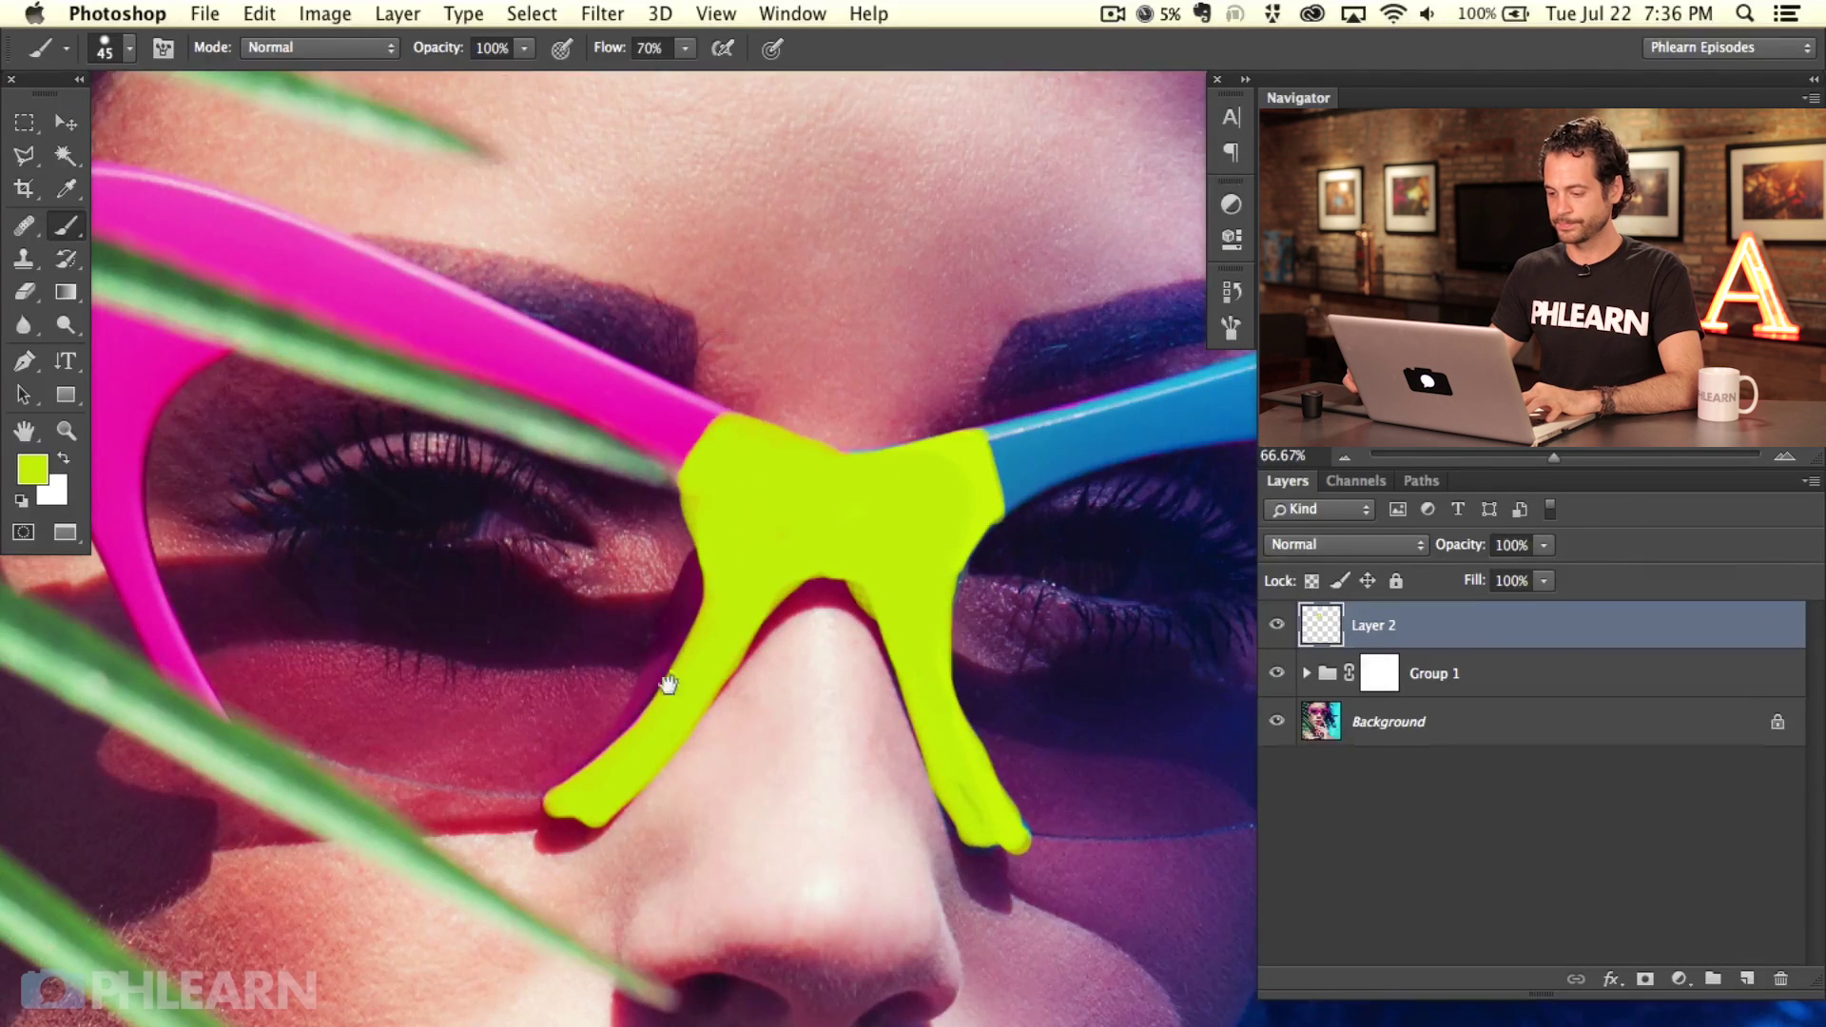
scroll(761, 528, "right", 3)
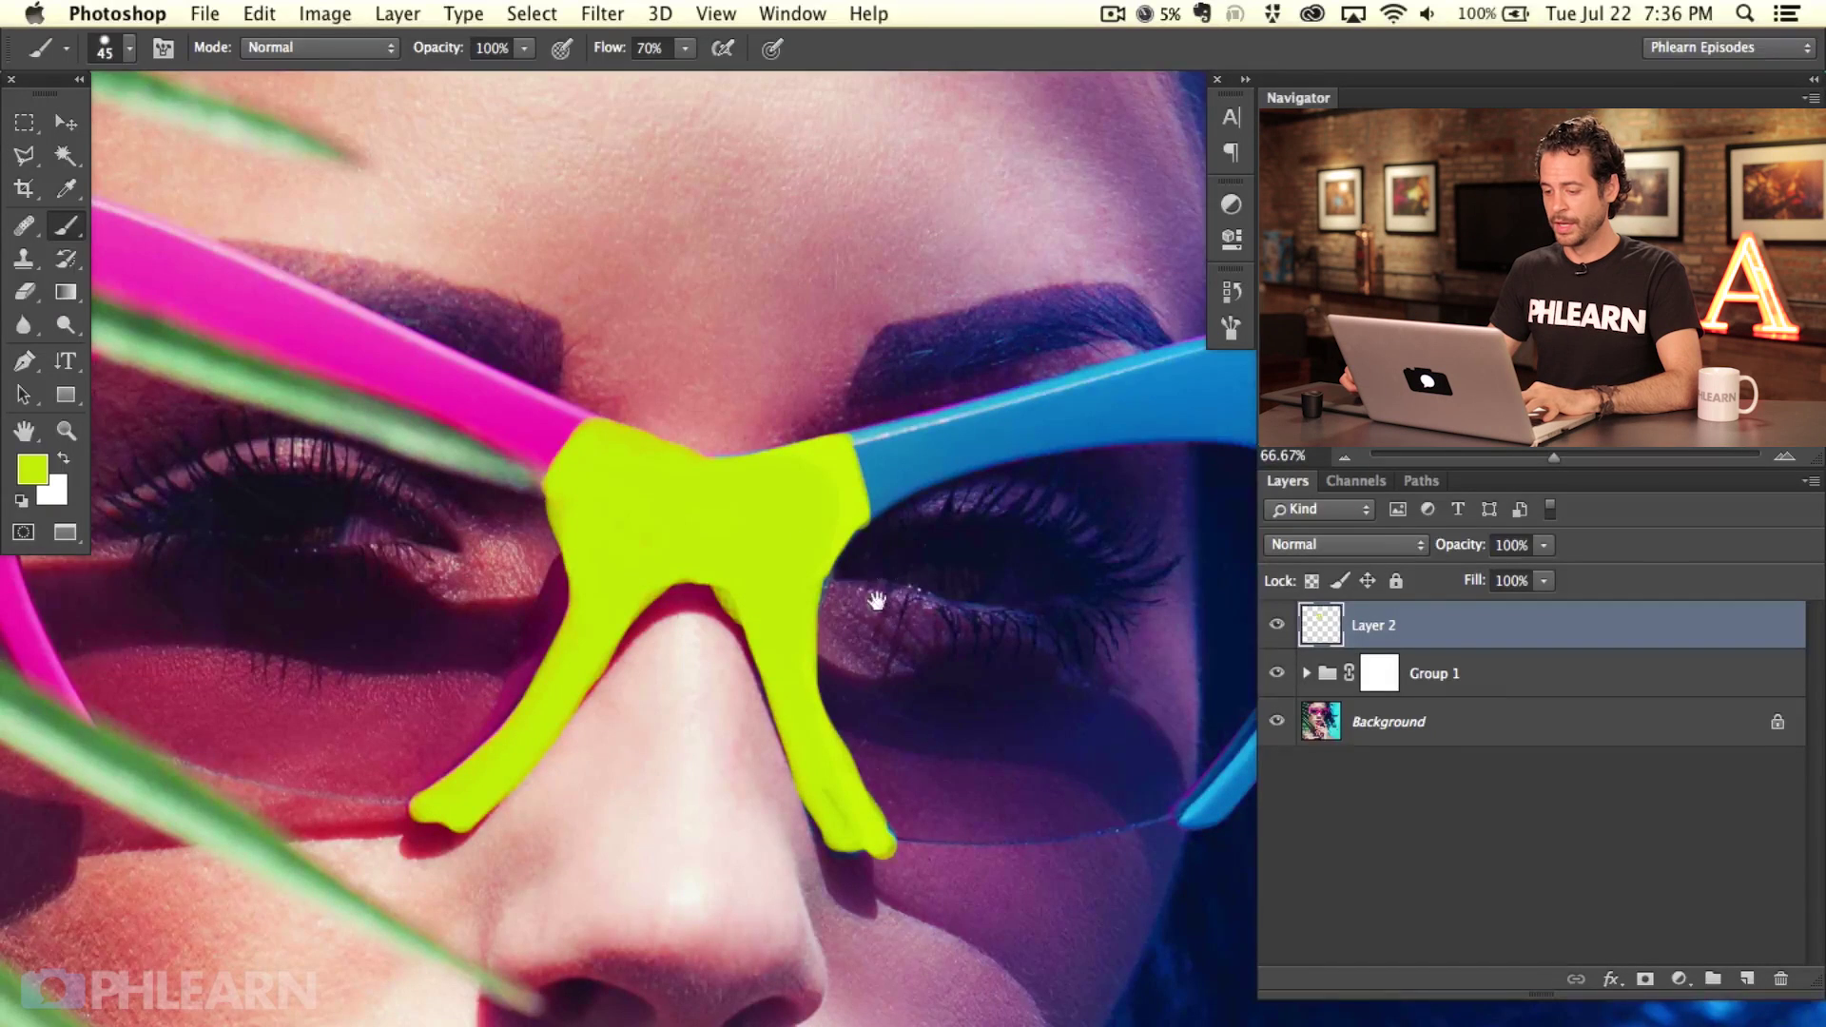
left_click_drag(875, 600, 816, 501)
left_click(1313, 547)
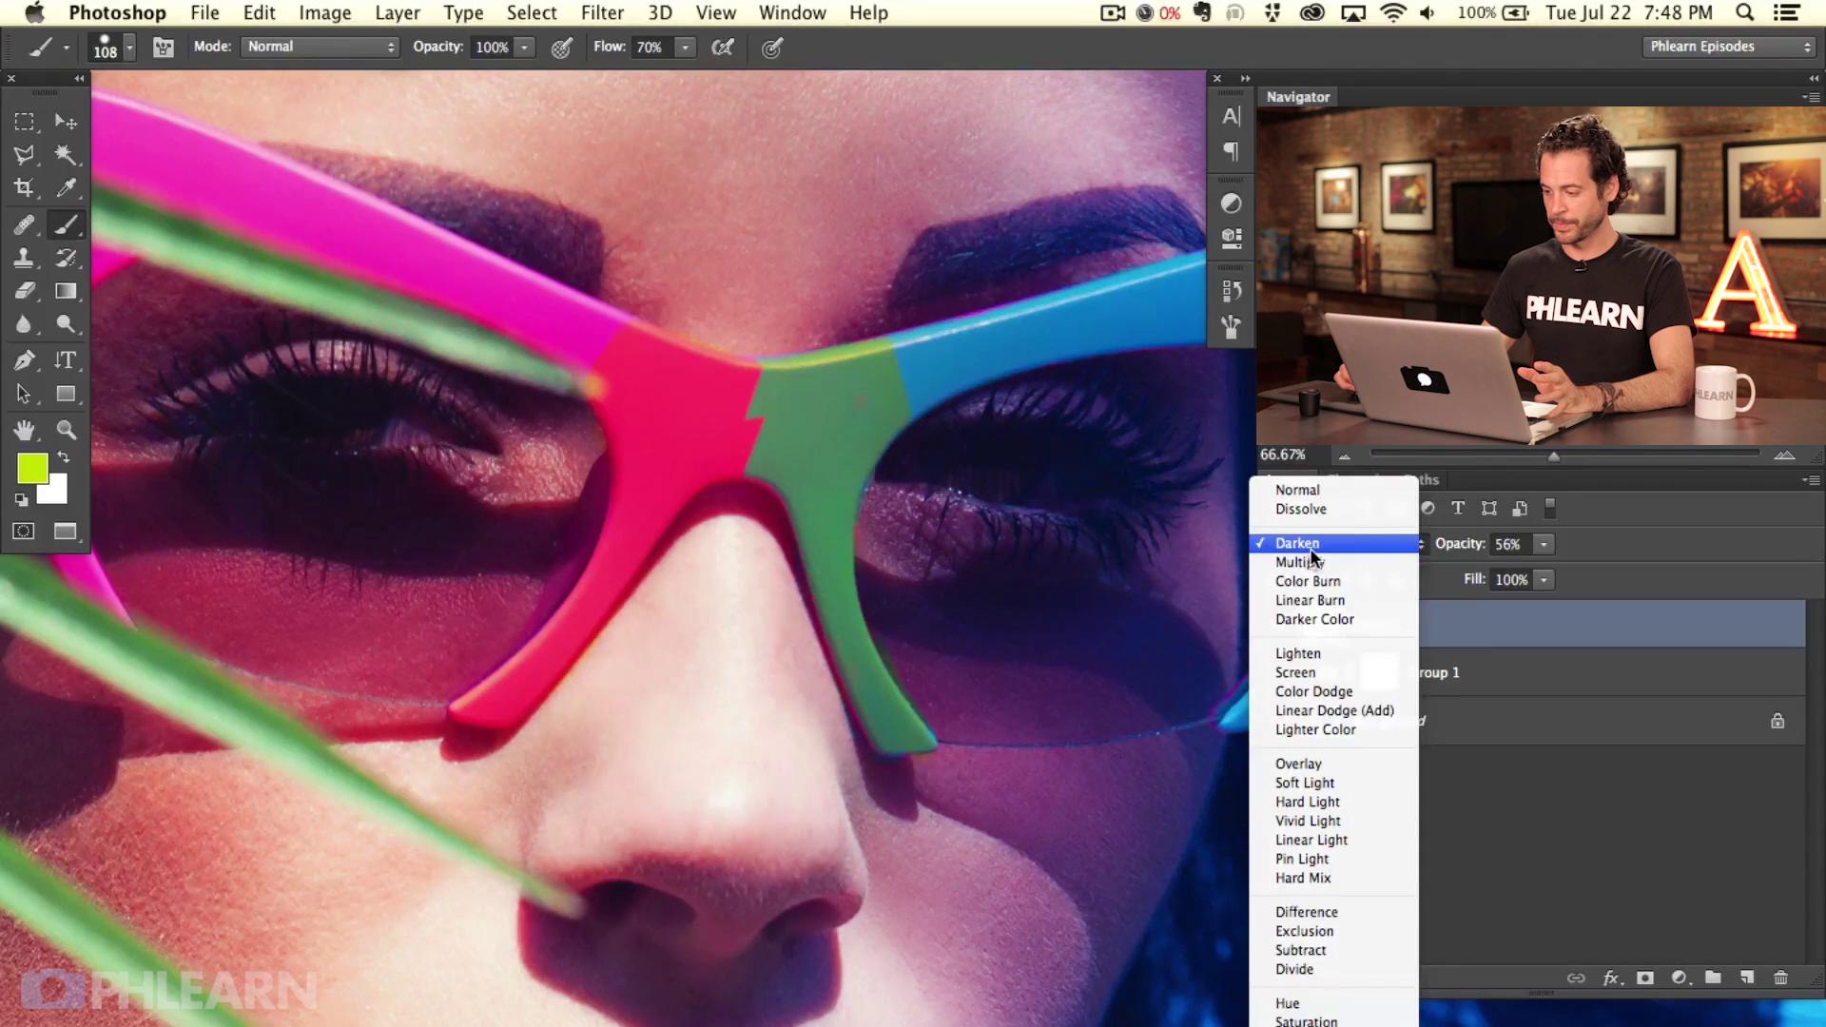
left_click(1306, 563)
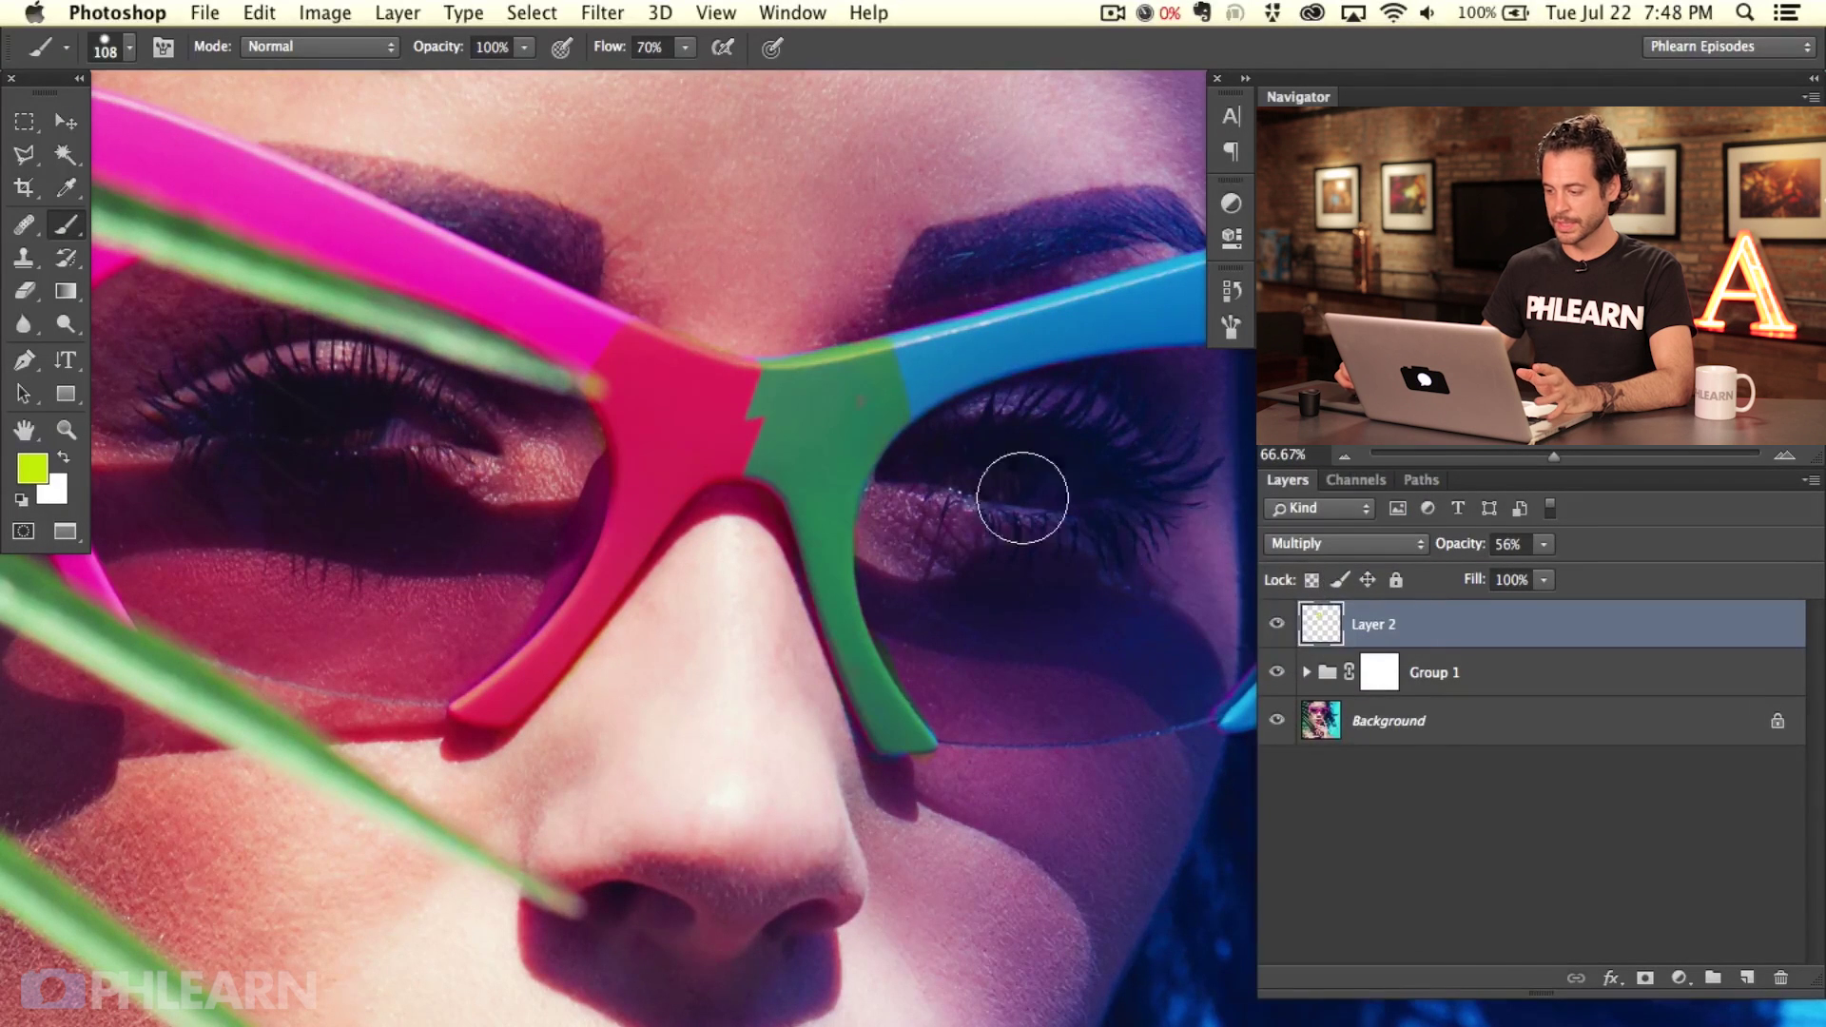
Step: Add a new layer and brush diagonal strokes across the cheek with a dark purple sampled from the shadow inside the lens
key("alt+shift+super+n")
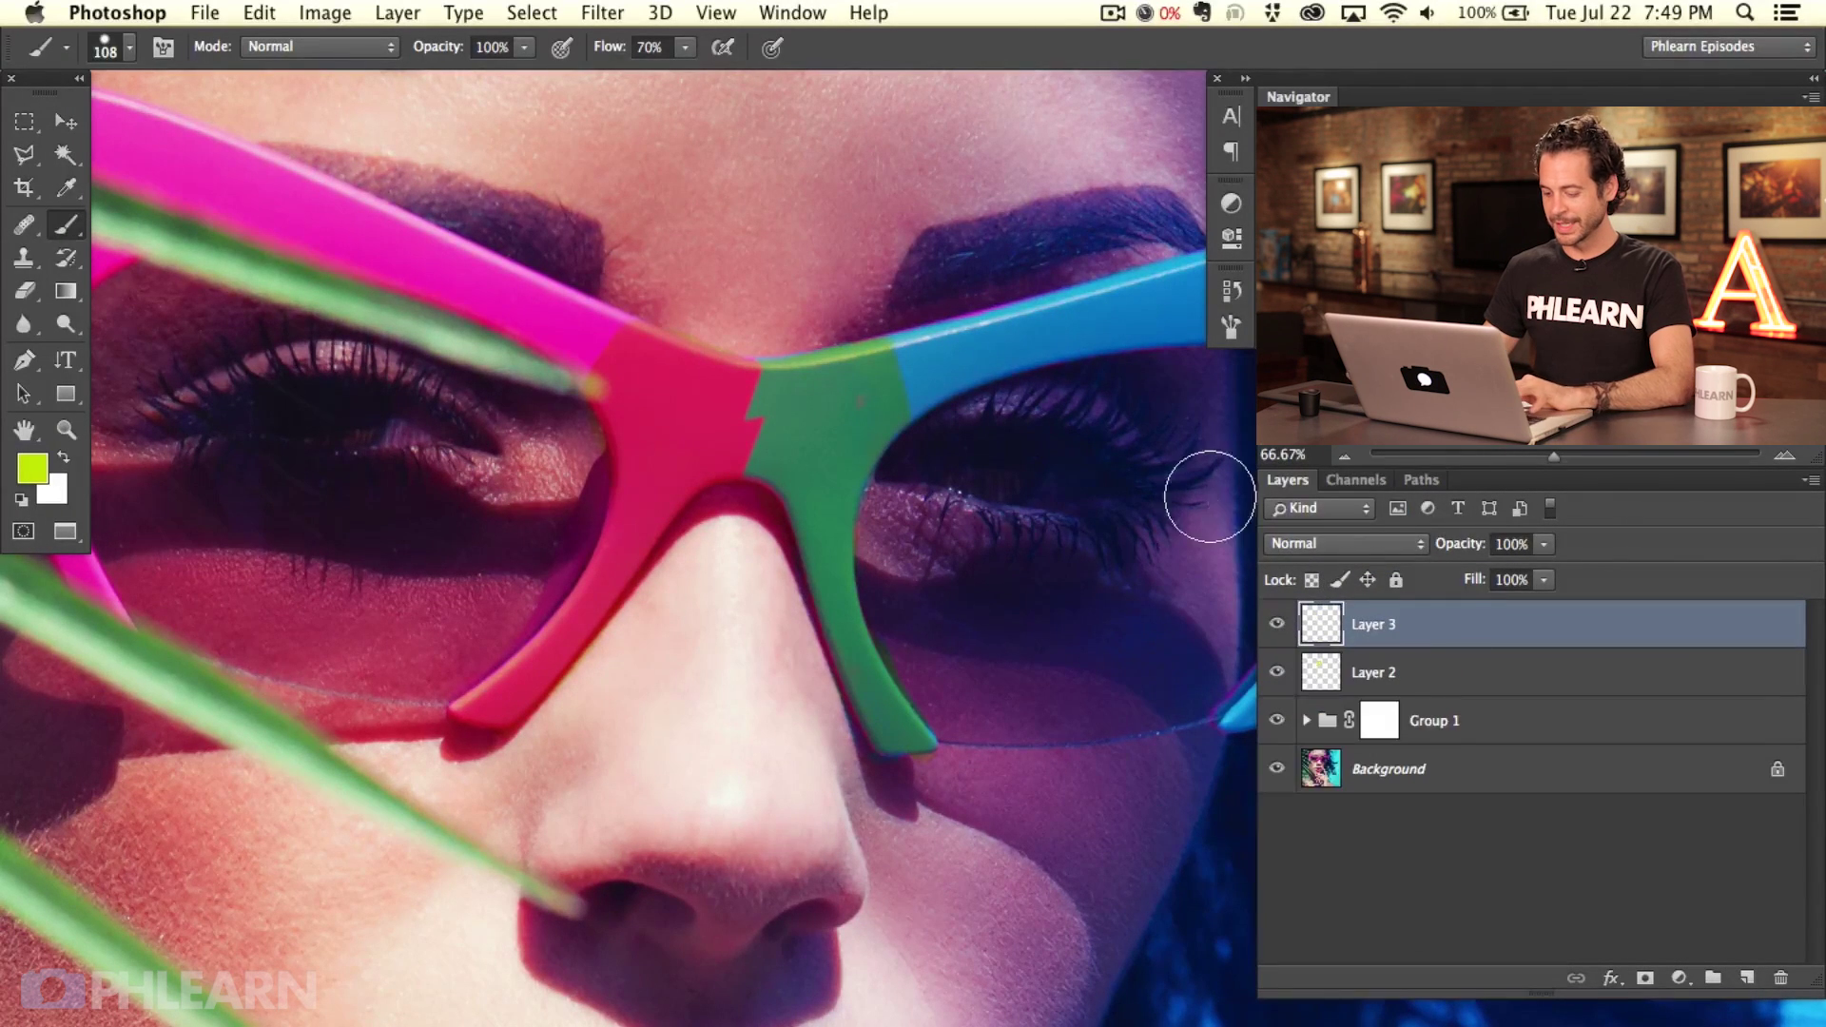
left_click(957, 629, "alt")
scroll(904, 656, "down", 5)
left_click_drag(489, 856, 1008, 571)
left_click_drag(666, 913, 999, 779)
left_click_drag(860, 956, 942, 865)
Step: Try the Multiply blend mode on the dark purple stroke layer, and delete the layer
left_click(1345, 543)
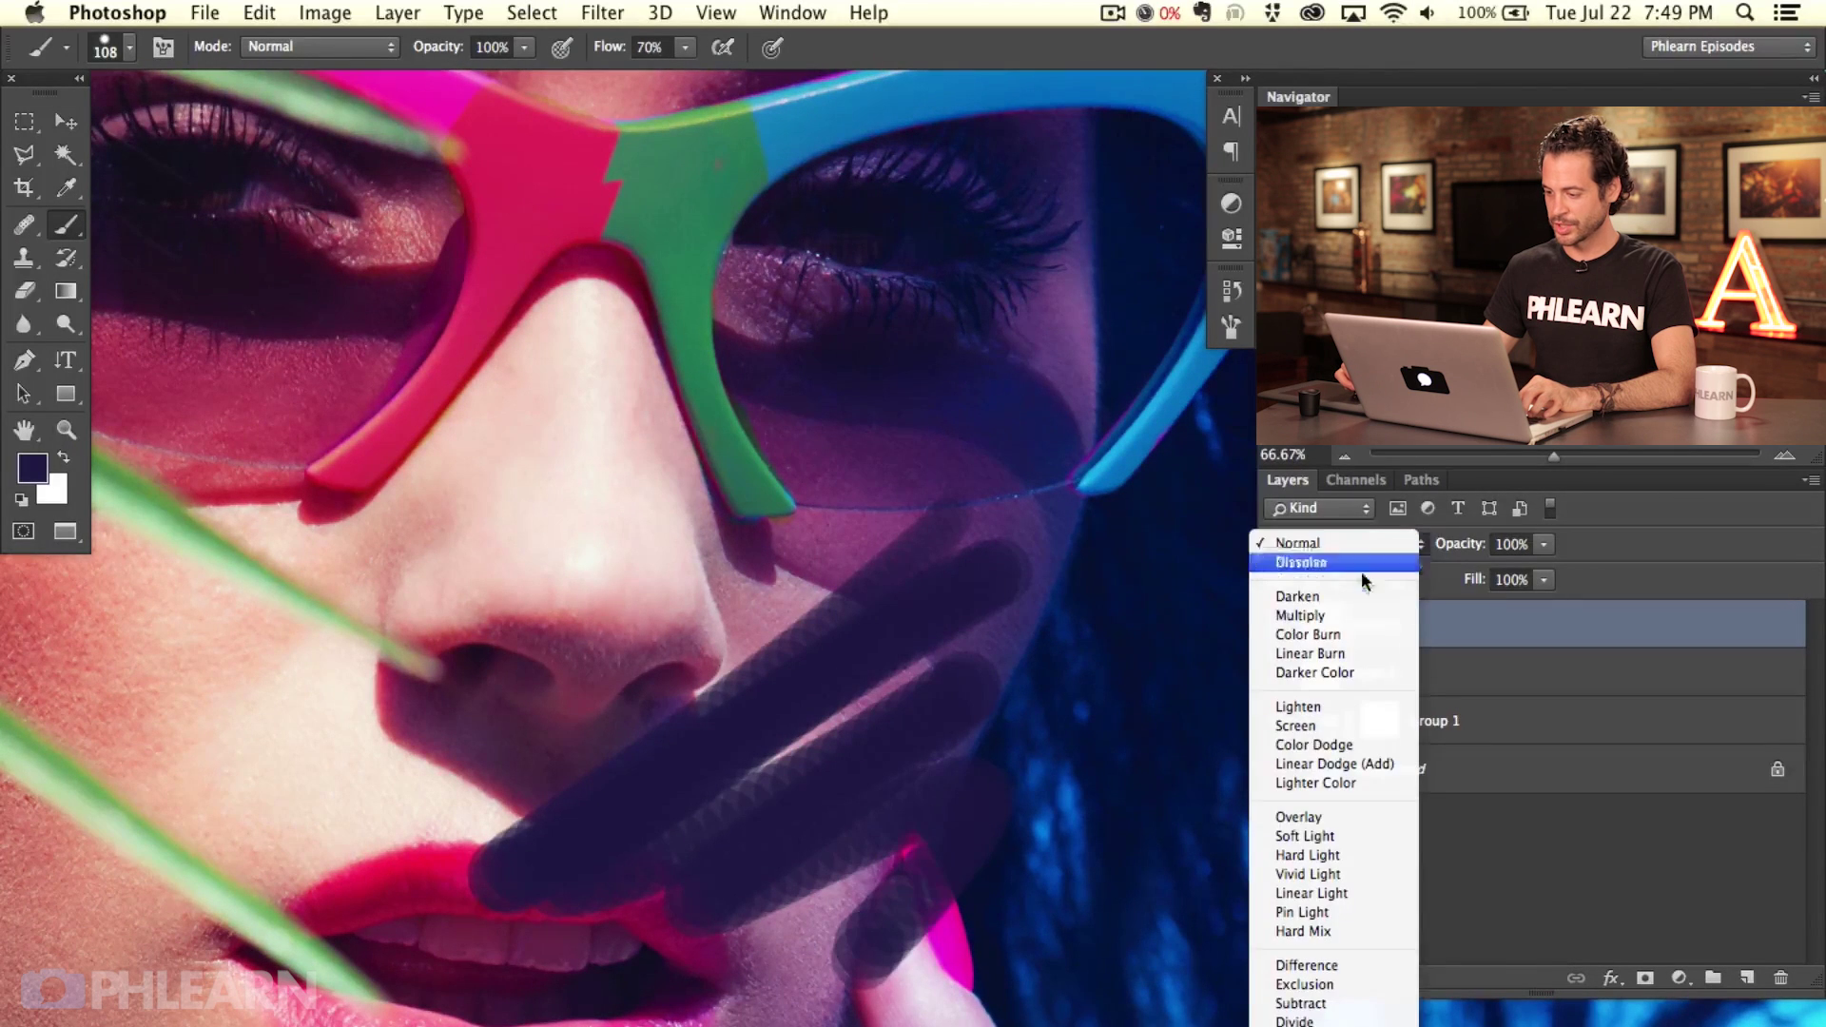
left_click(1279, 618)
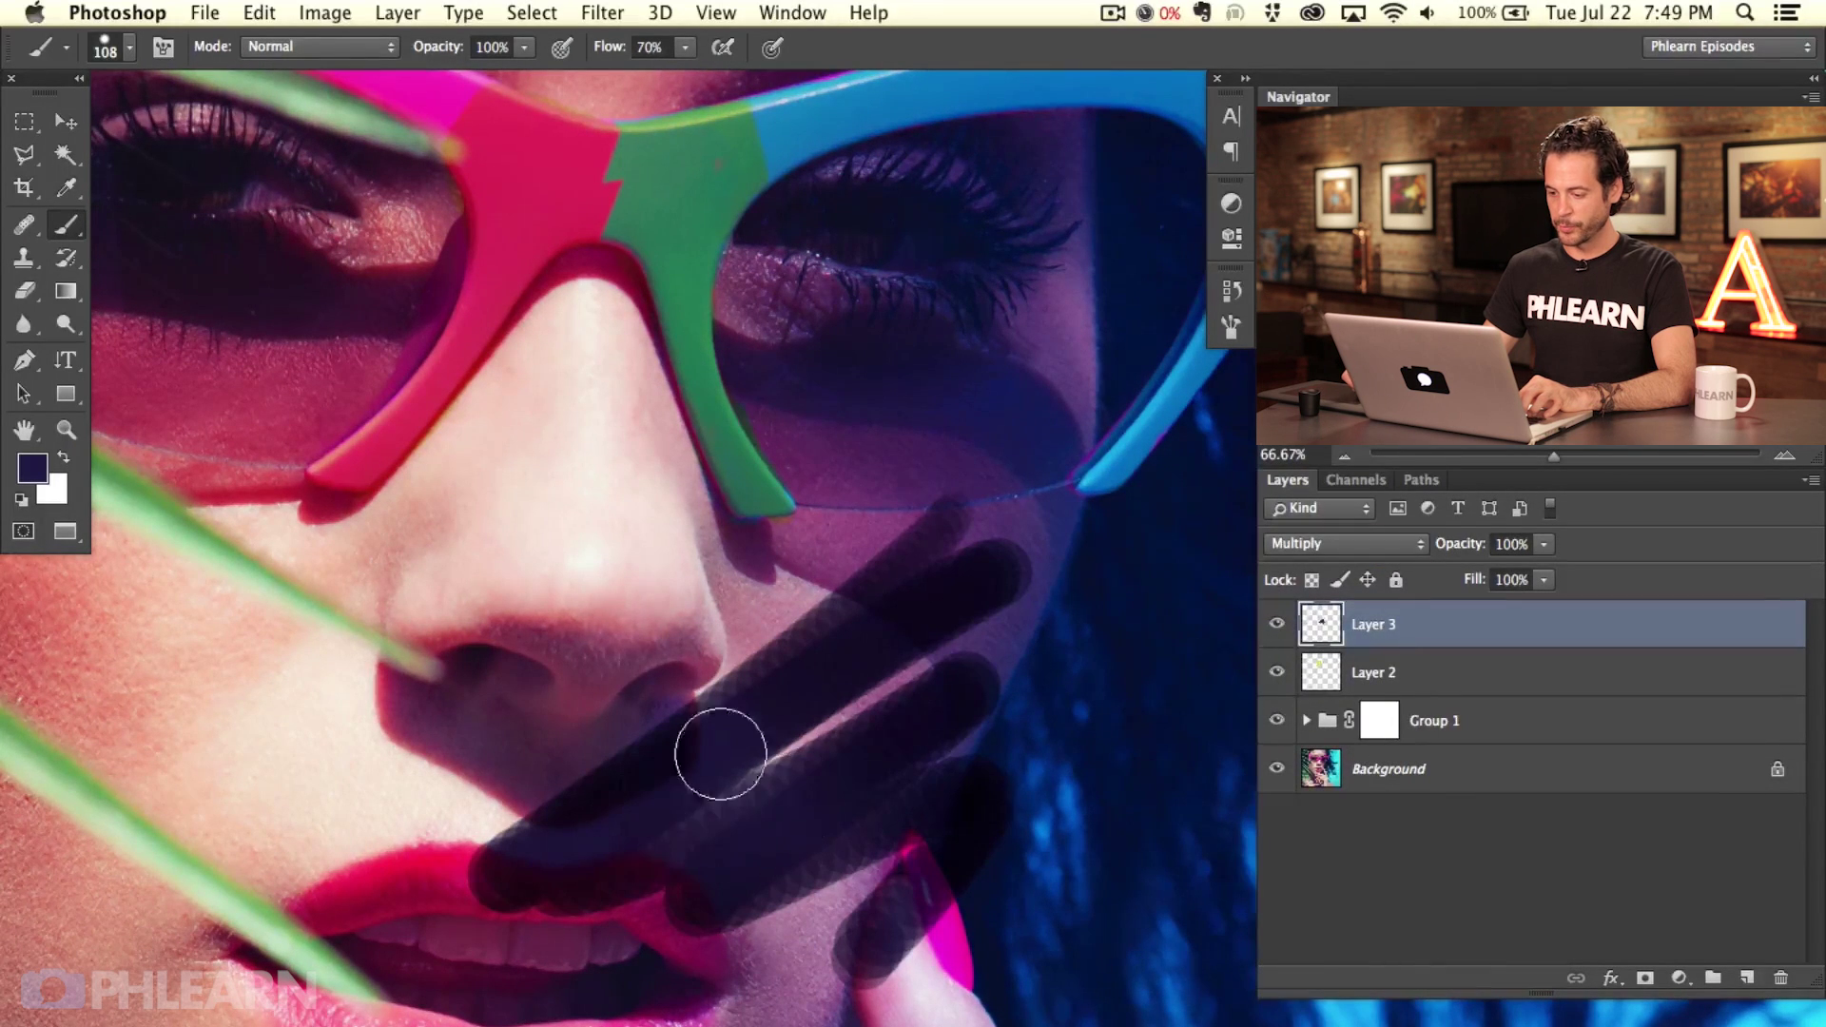
mouse_move(562, 678)
left_mouse_down()
mouse_move(702, 602)
mouse_move(750, 631)
mouse_move(542, 583)
mouse_move(644, 448)
mouse_move(383, 438)
mouse_move(261, 248)
mouse_move(546, 432)
mouse_move(943, 400)
mouse_move(1047, 542)
mouse_move(896, 733)
mouse_move(909, 673)
left_mouse_up()
key("Delete")
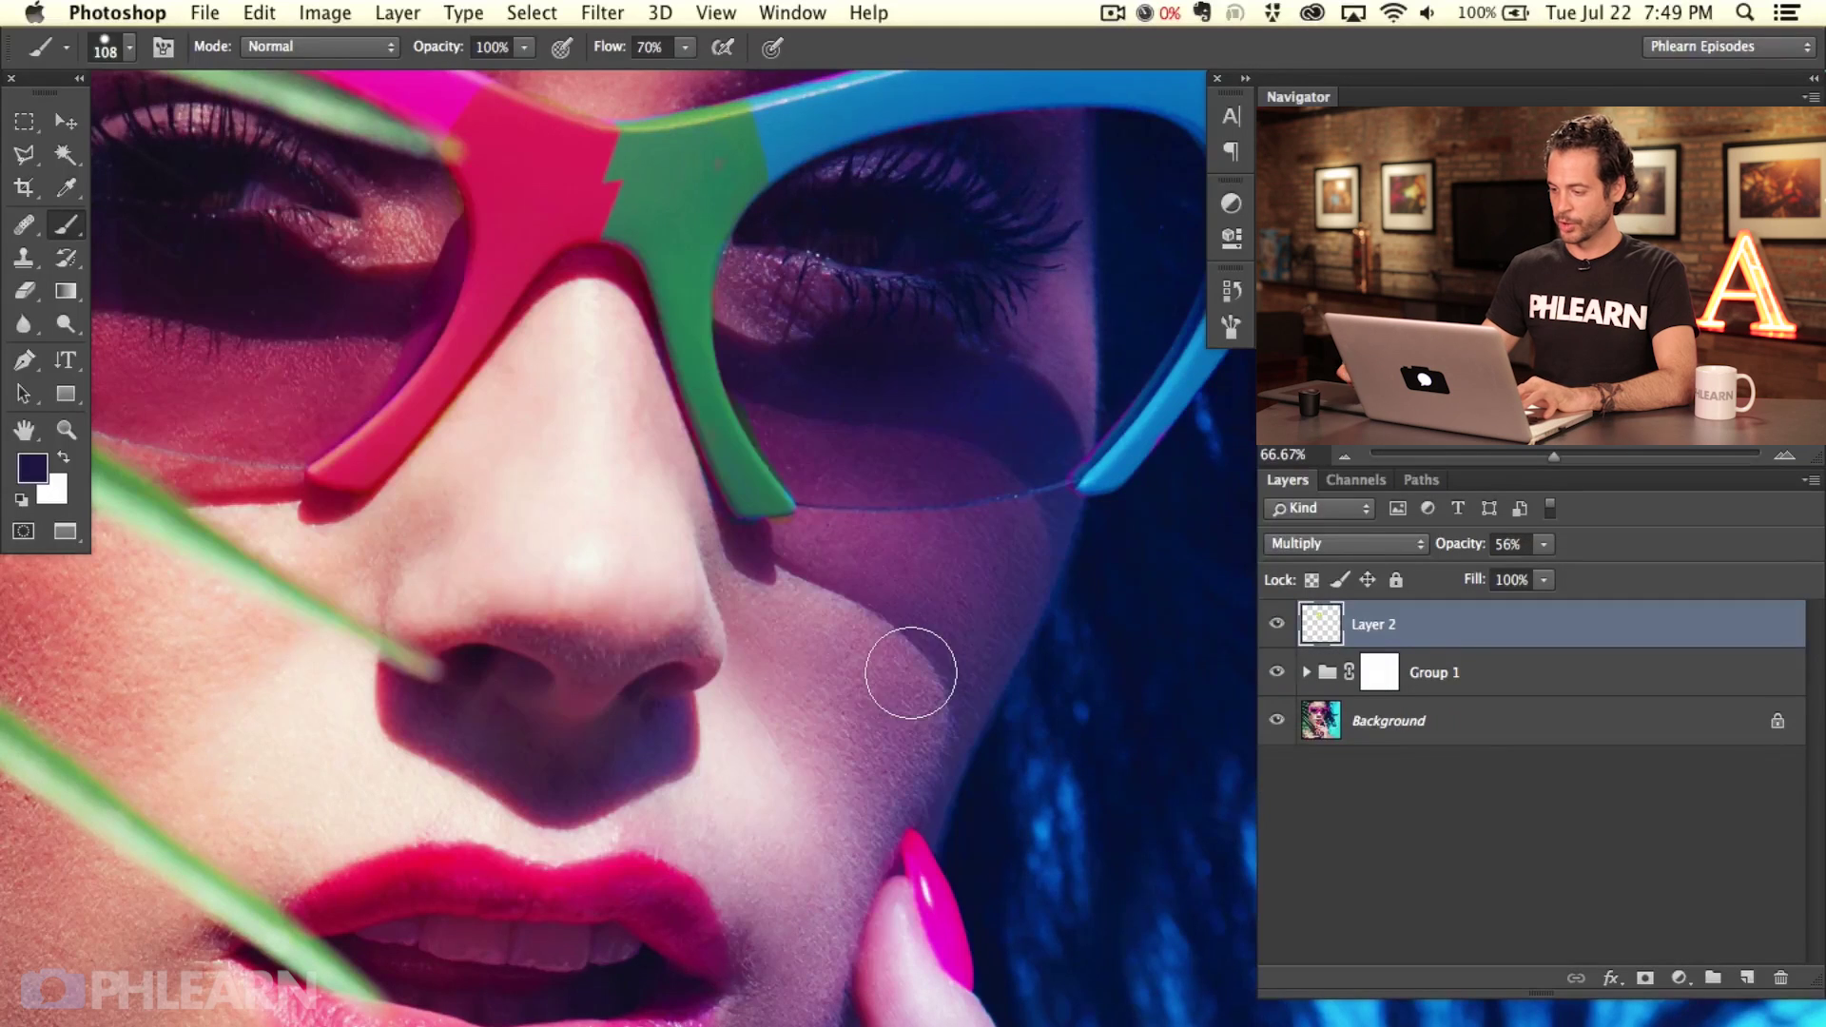
Step: Try the Lighten blend mode on Layer 2 and examine its effect on the glasses' bridge up close
scroll(951, 666, "up", 3)
left_click(1299, 547)
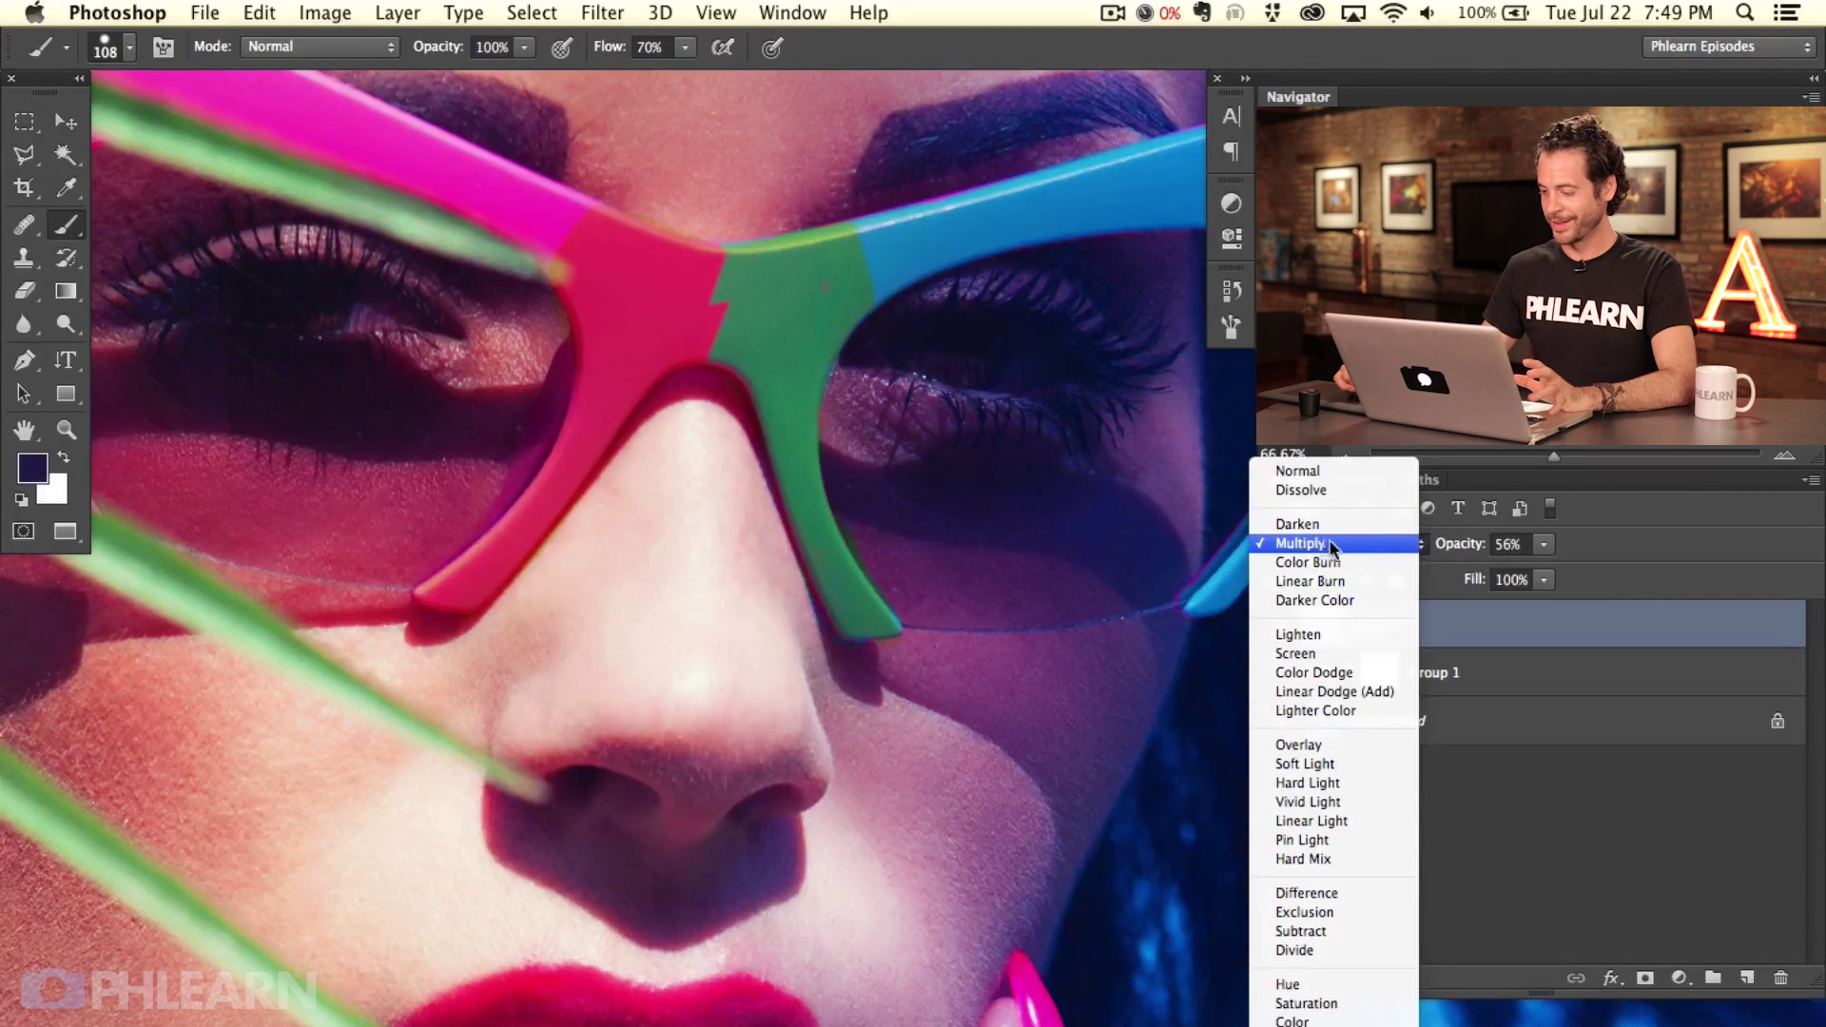
left_click(1342, 636)
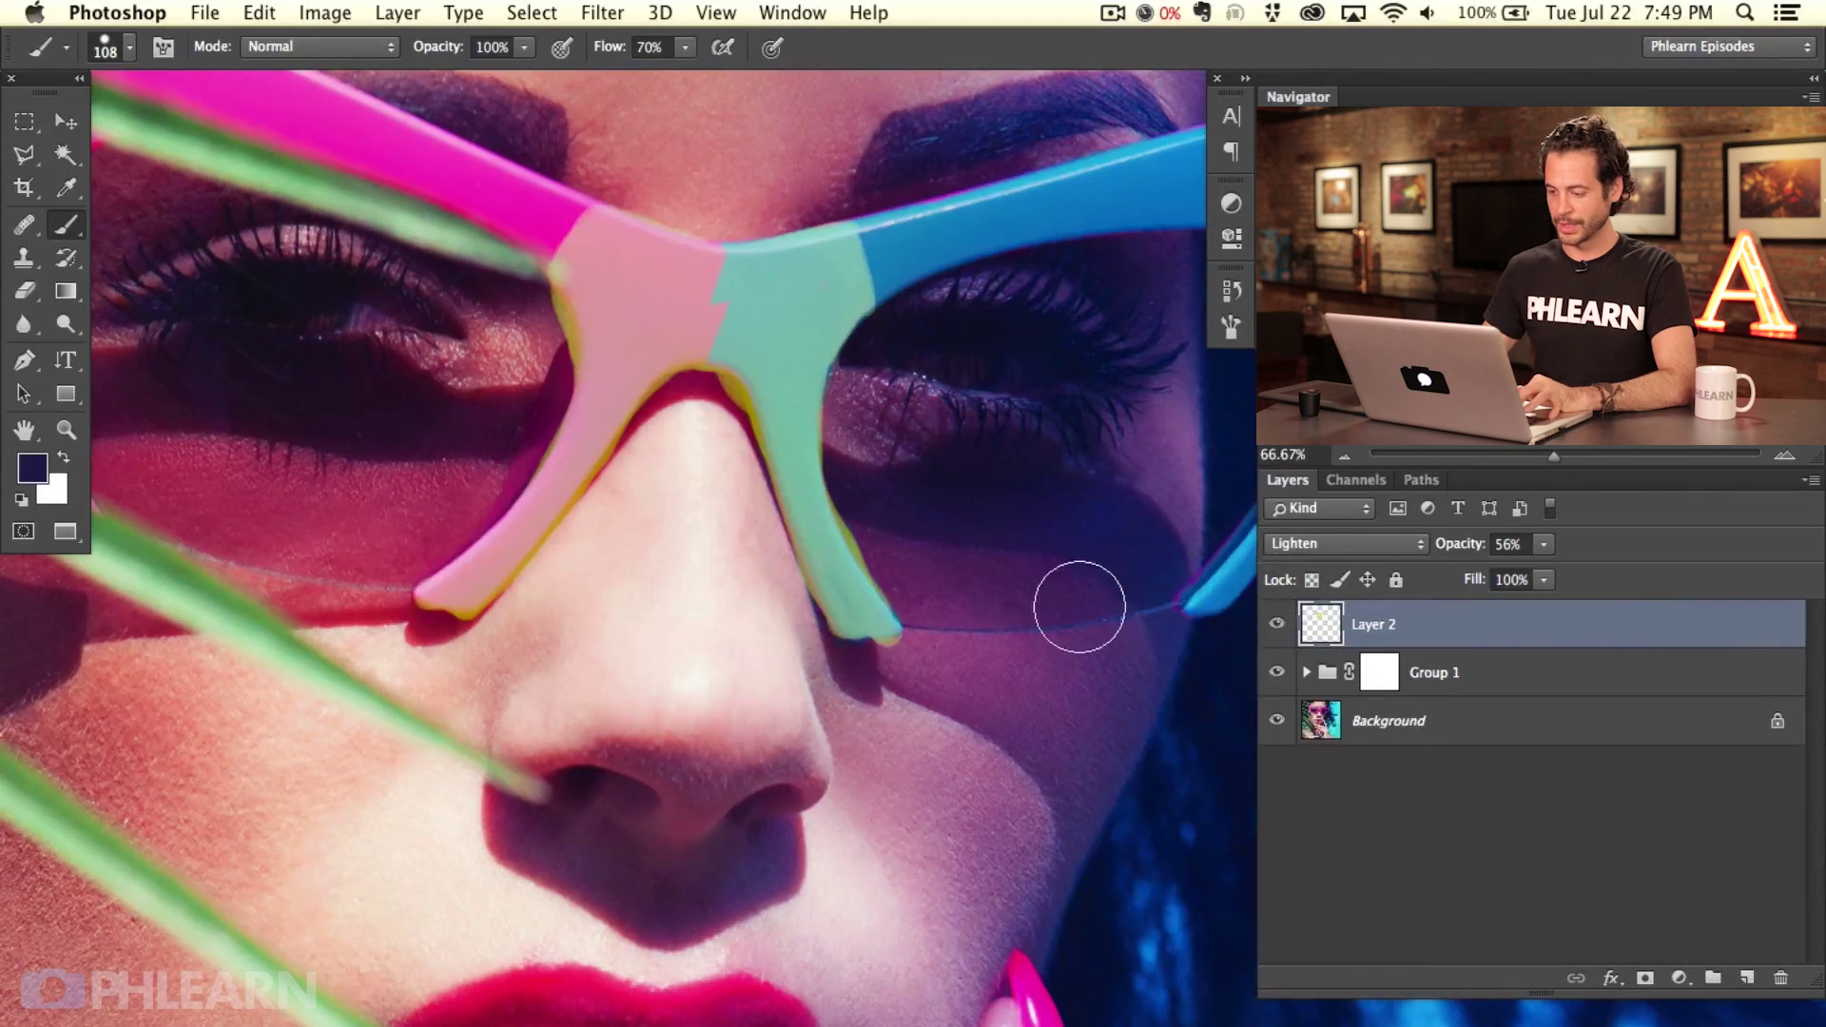
key("super+equal")
left_click_drag(533, 732, 574, 924)
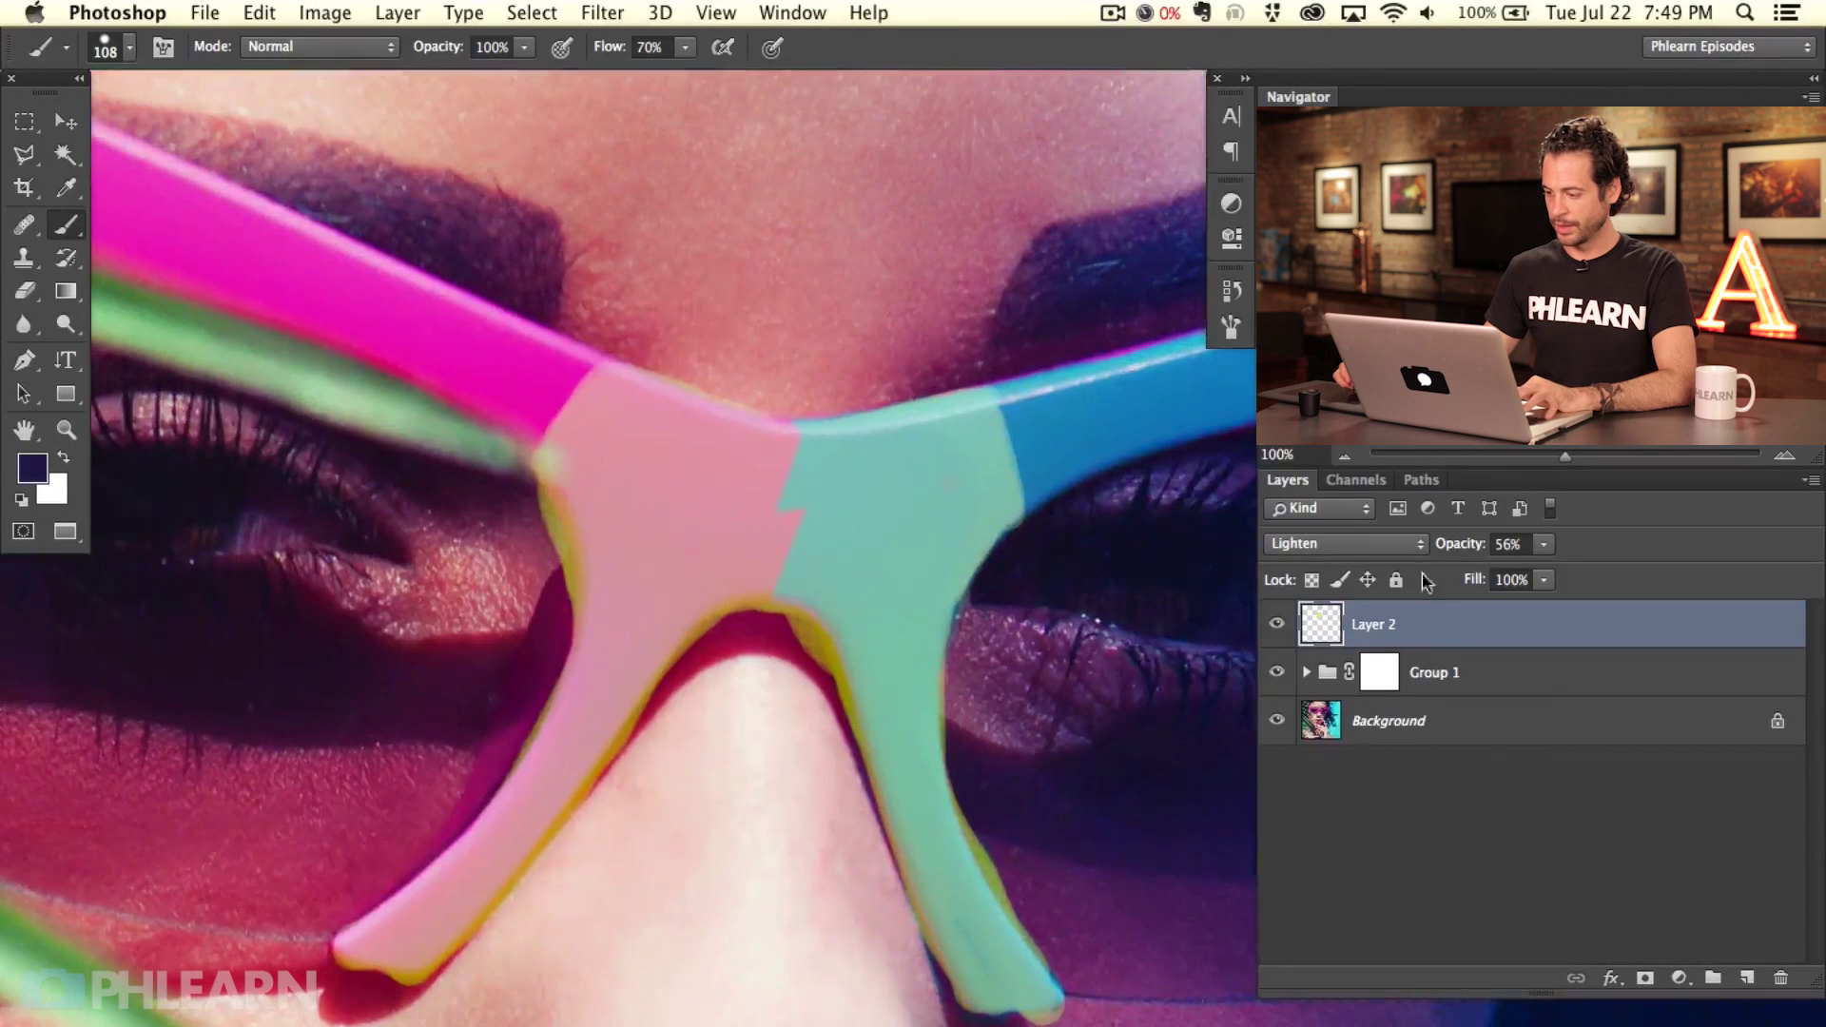
Step: Try the Screen and Overlay blend modes on Layer 2
left_click(1298, 547)
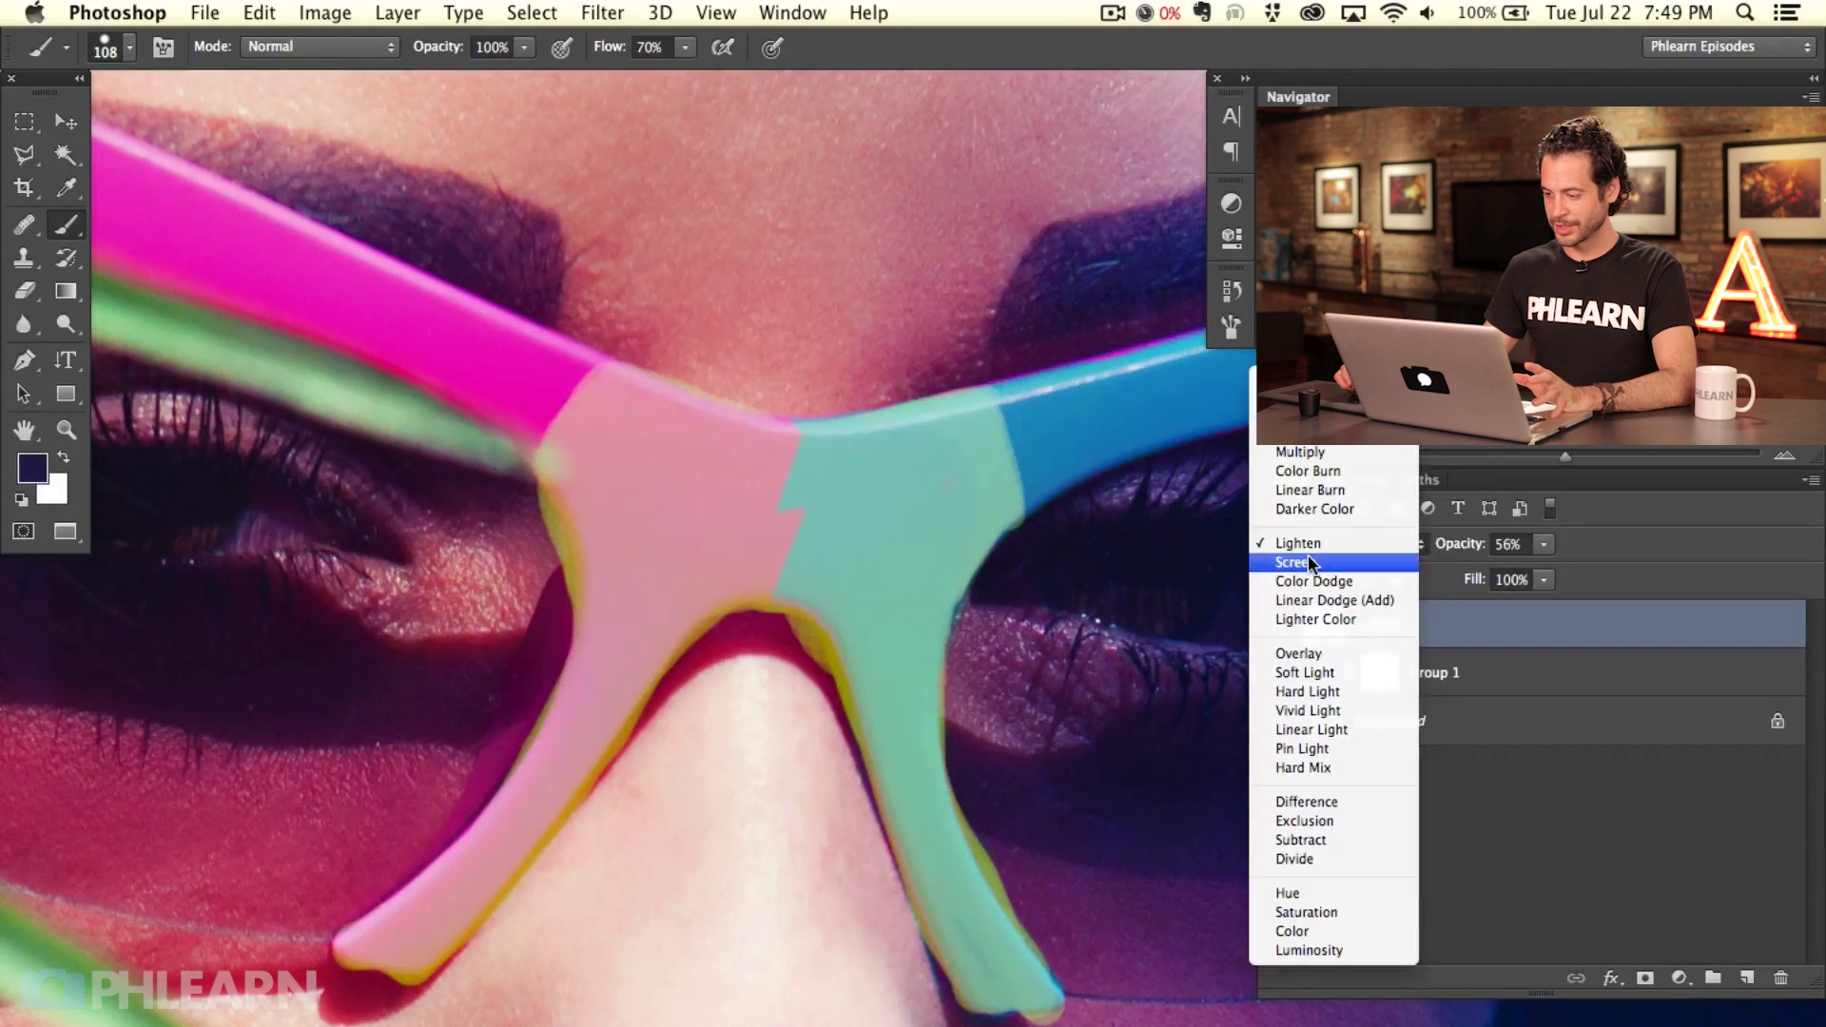
left_click(1309, 560)
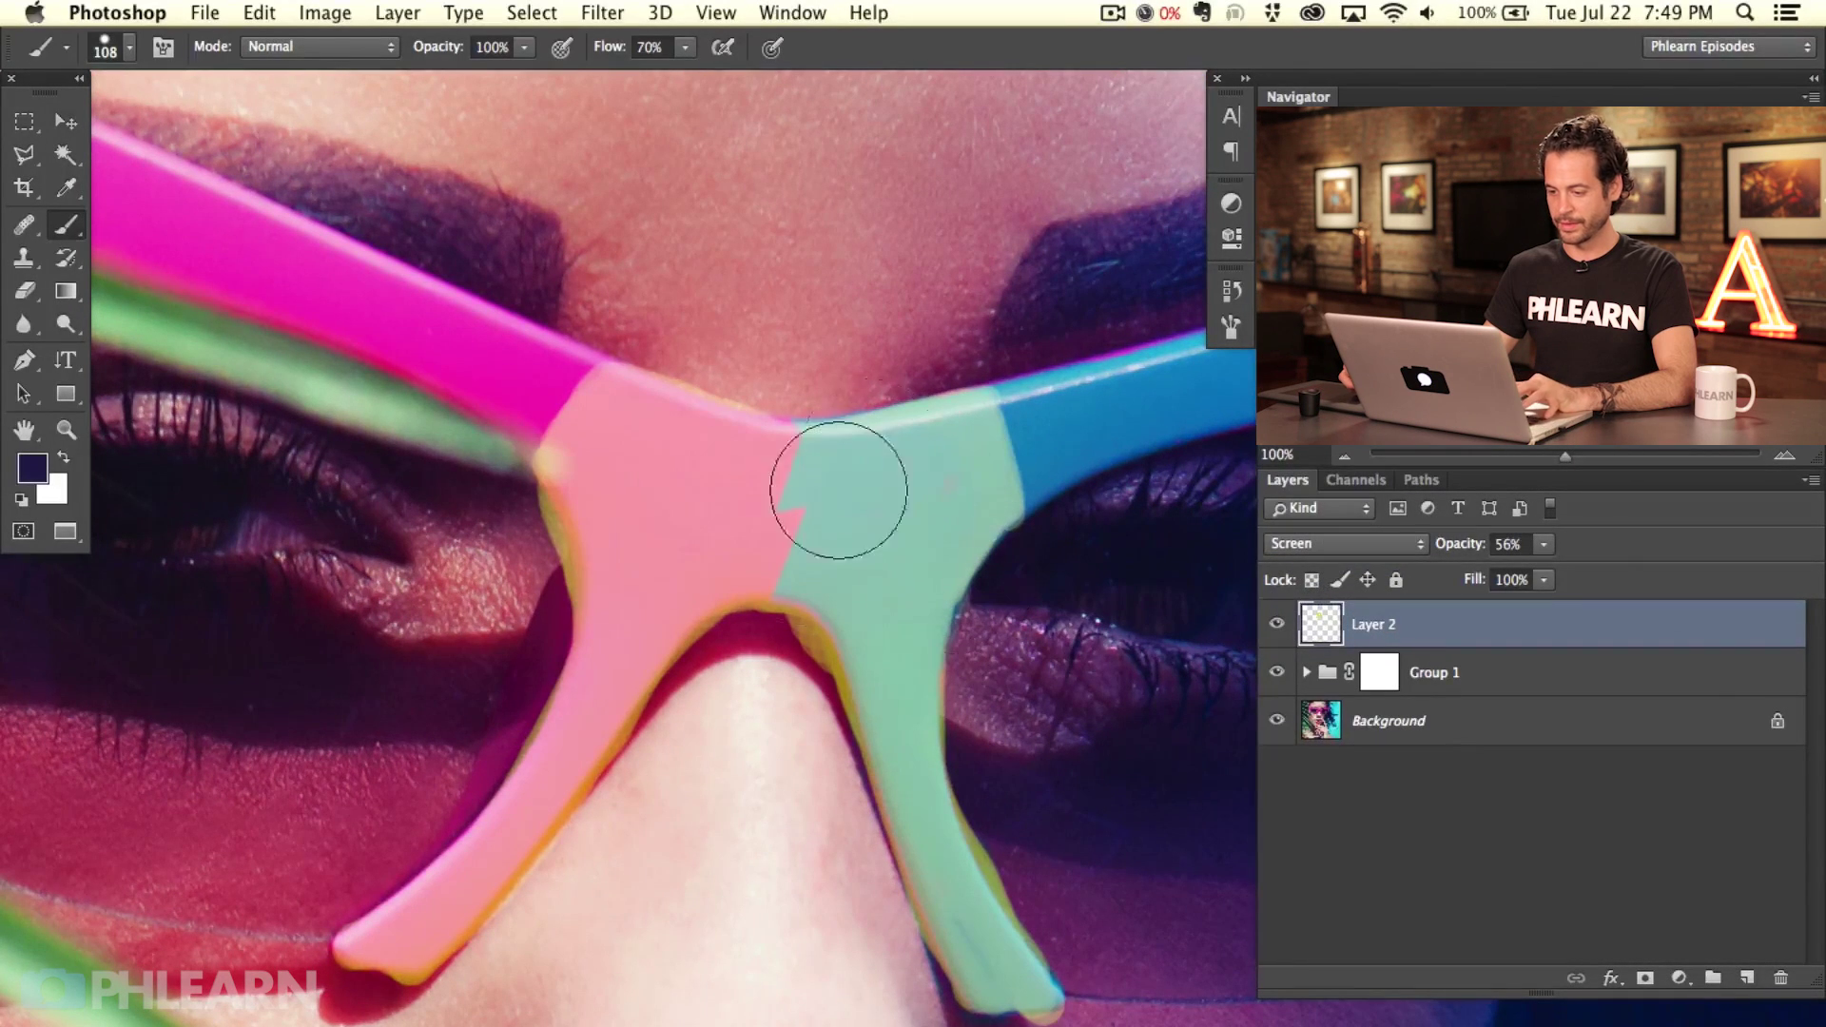
left_click_drag(1042, 654, 964, 642)
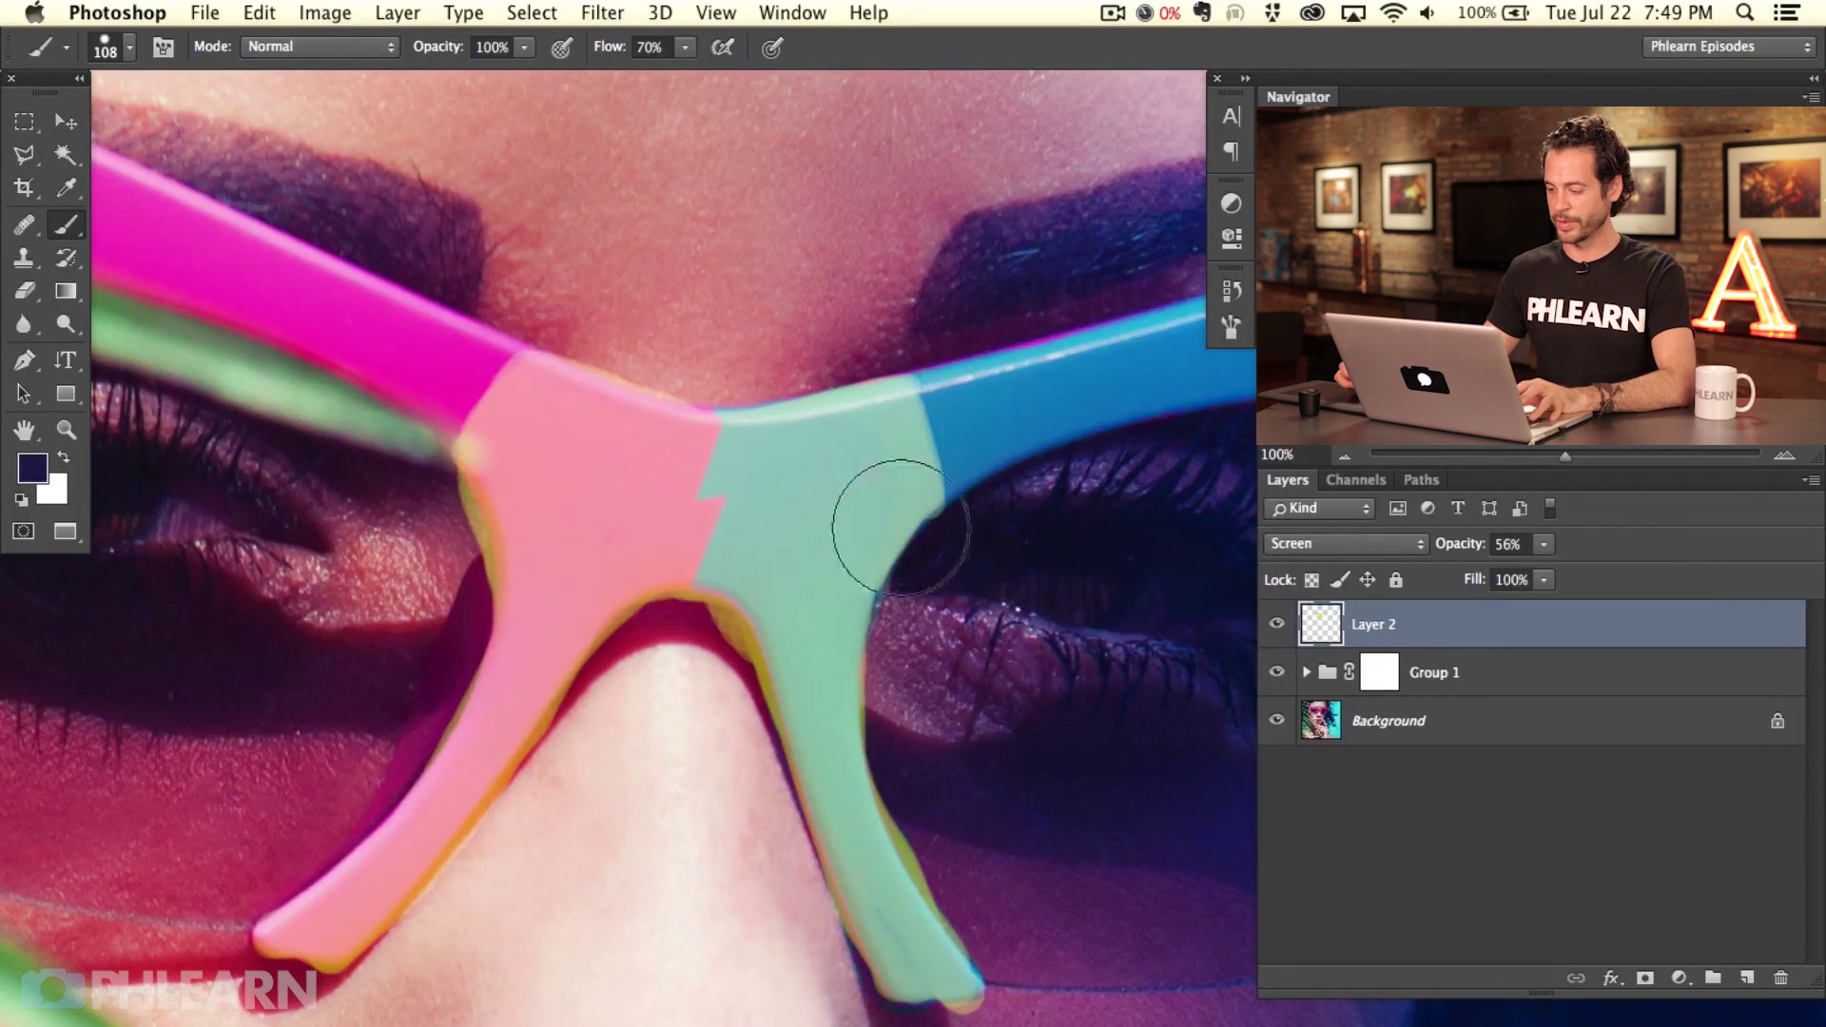
left_click(1309, 549)
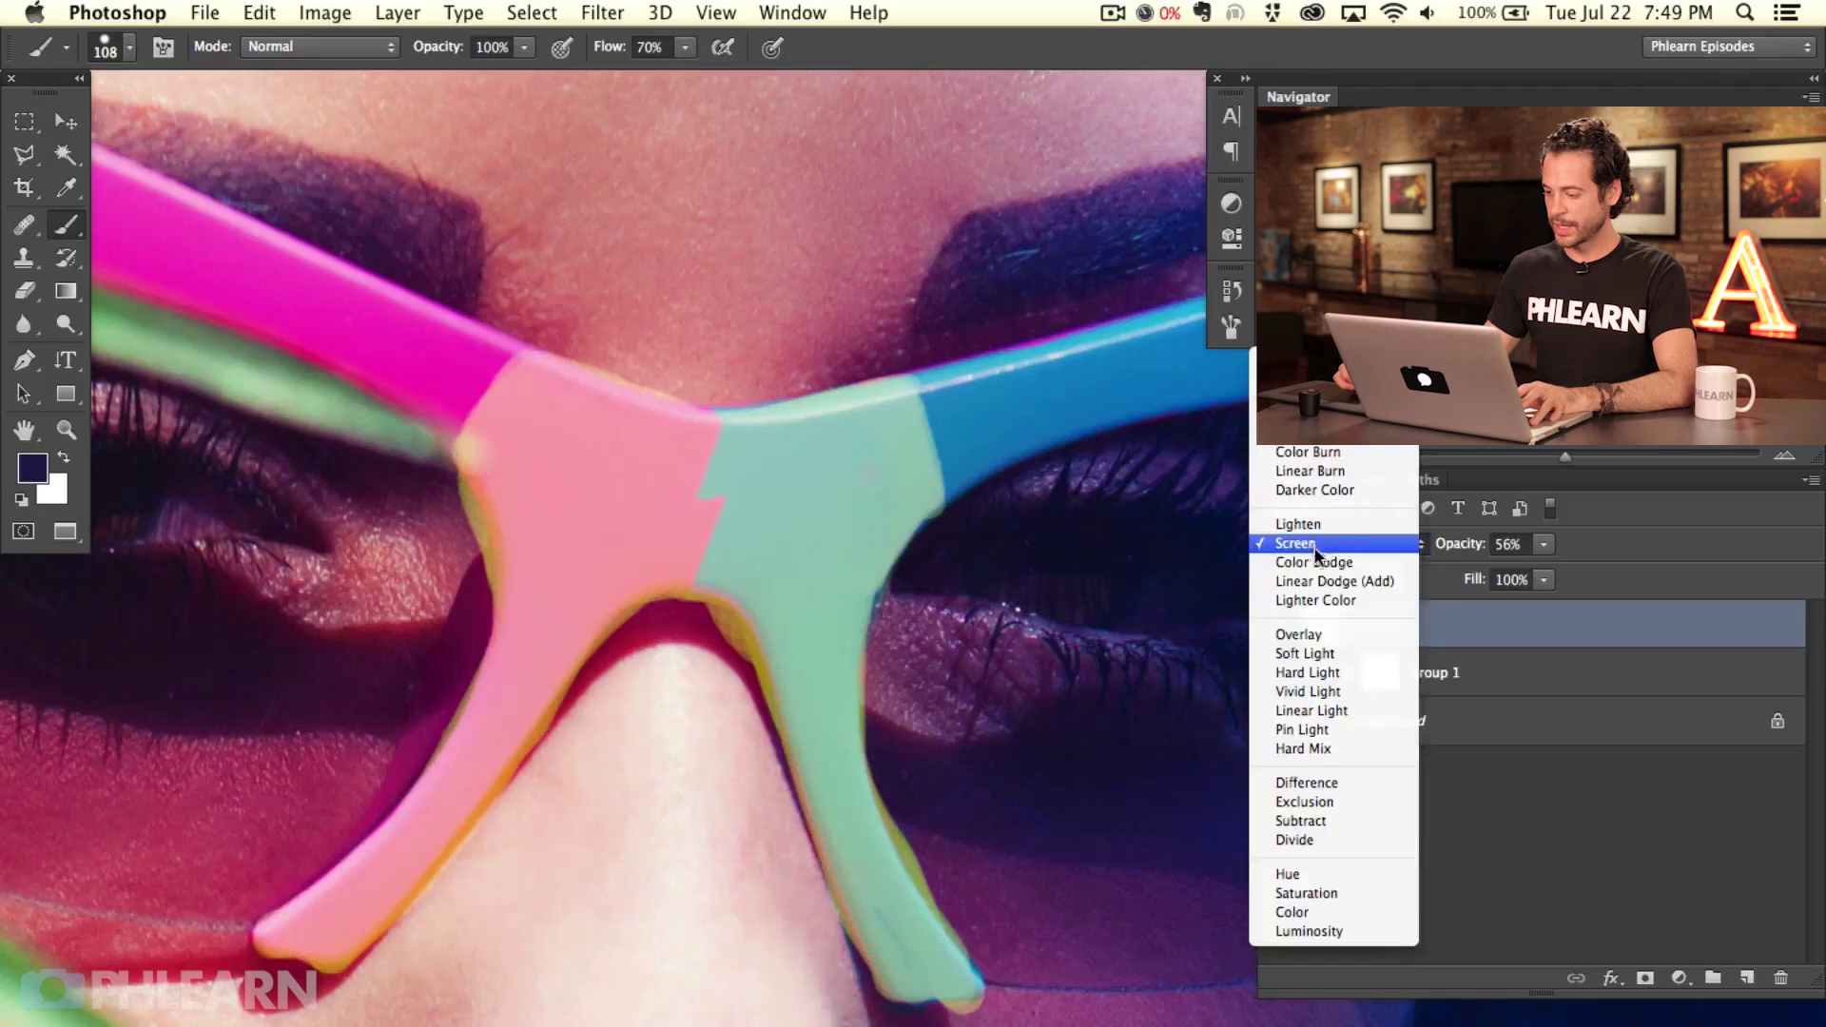
left_click(1307, 633)
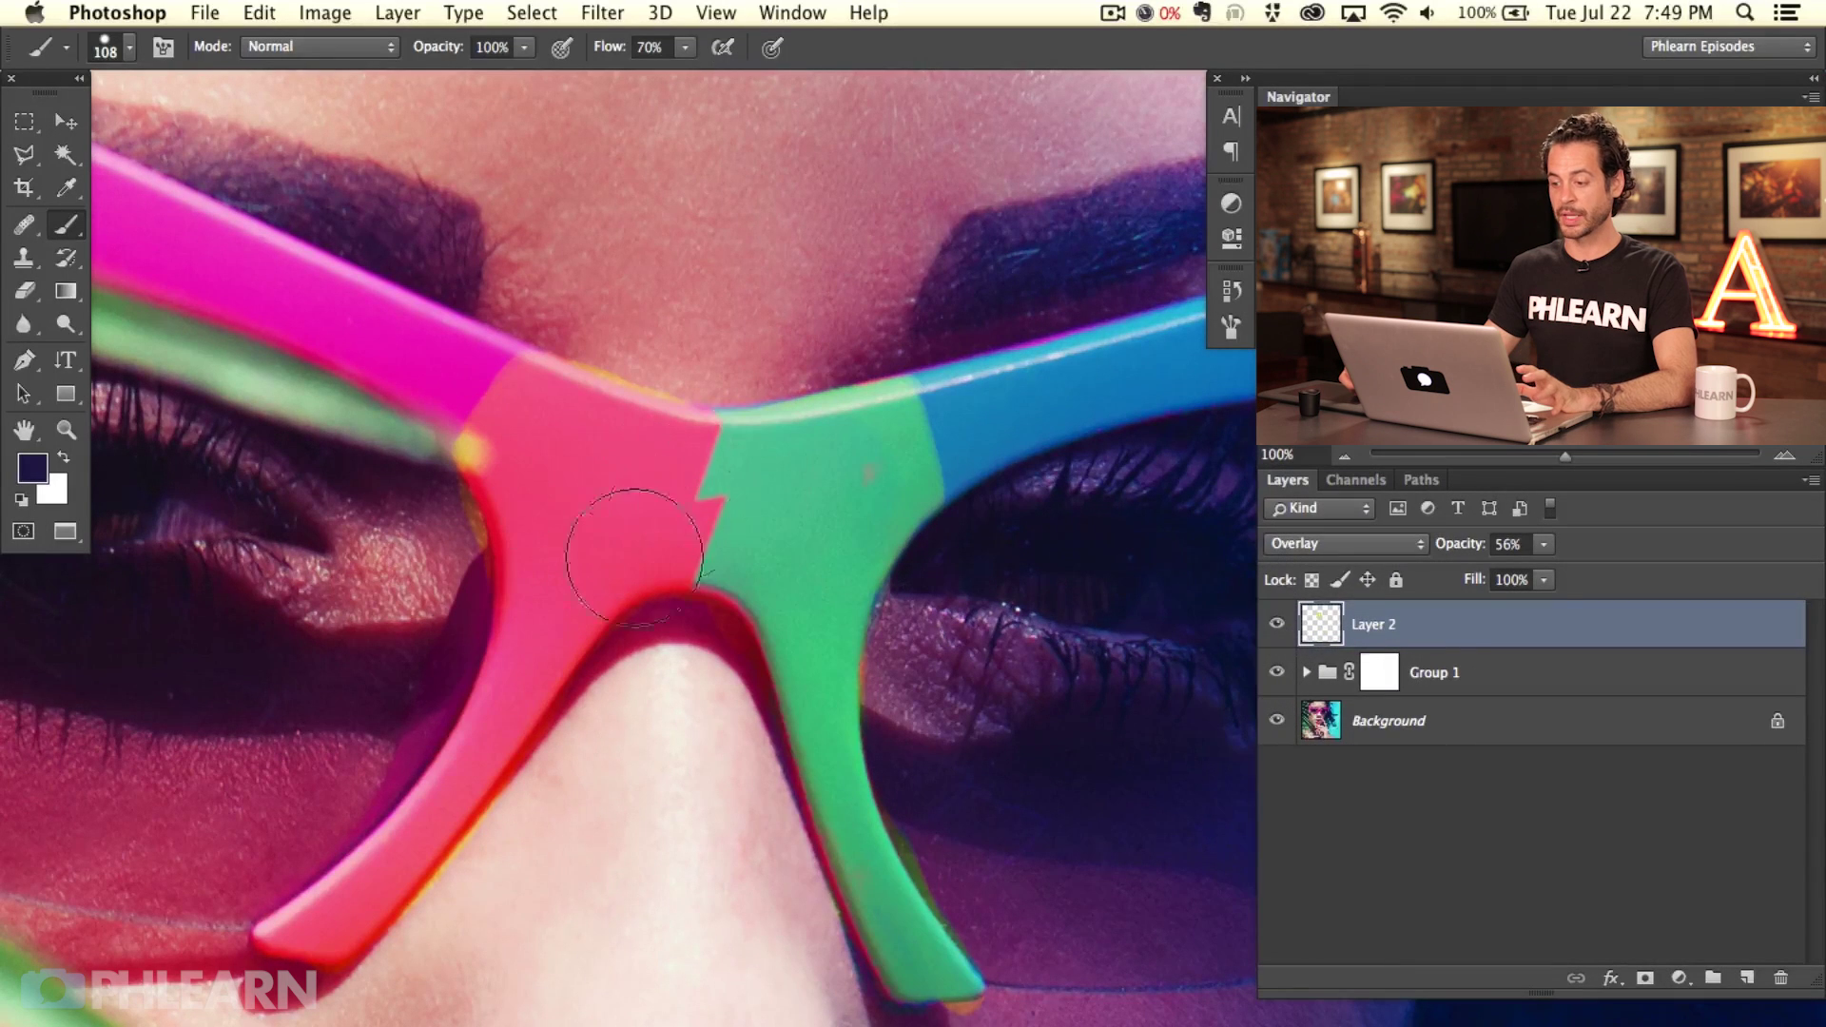
Step: Set Layer 2's blend mode to Soft Light and raise its opacity to 100%
left_click(1297, 555)
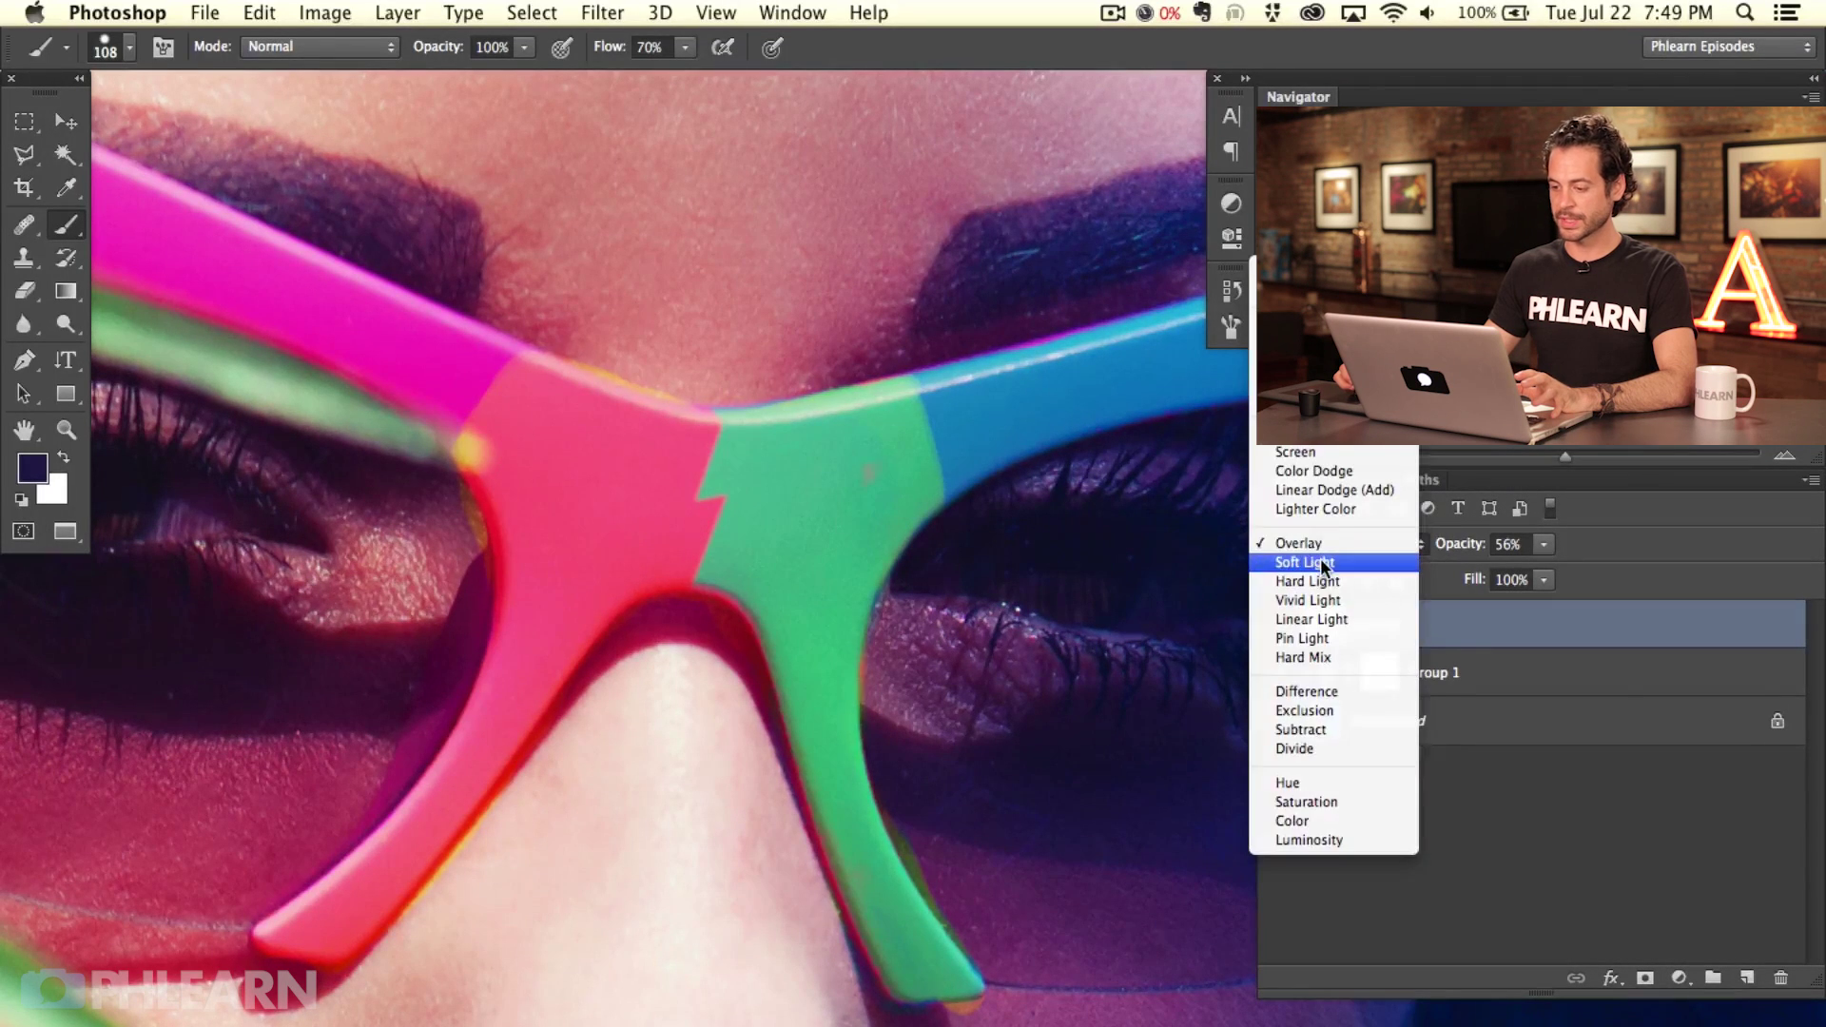
left_click(1320, 557)
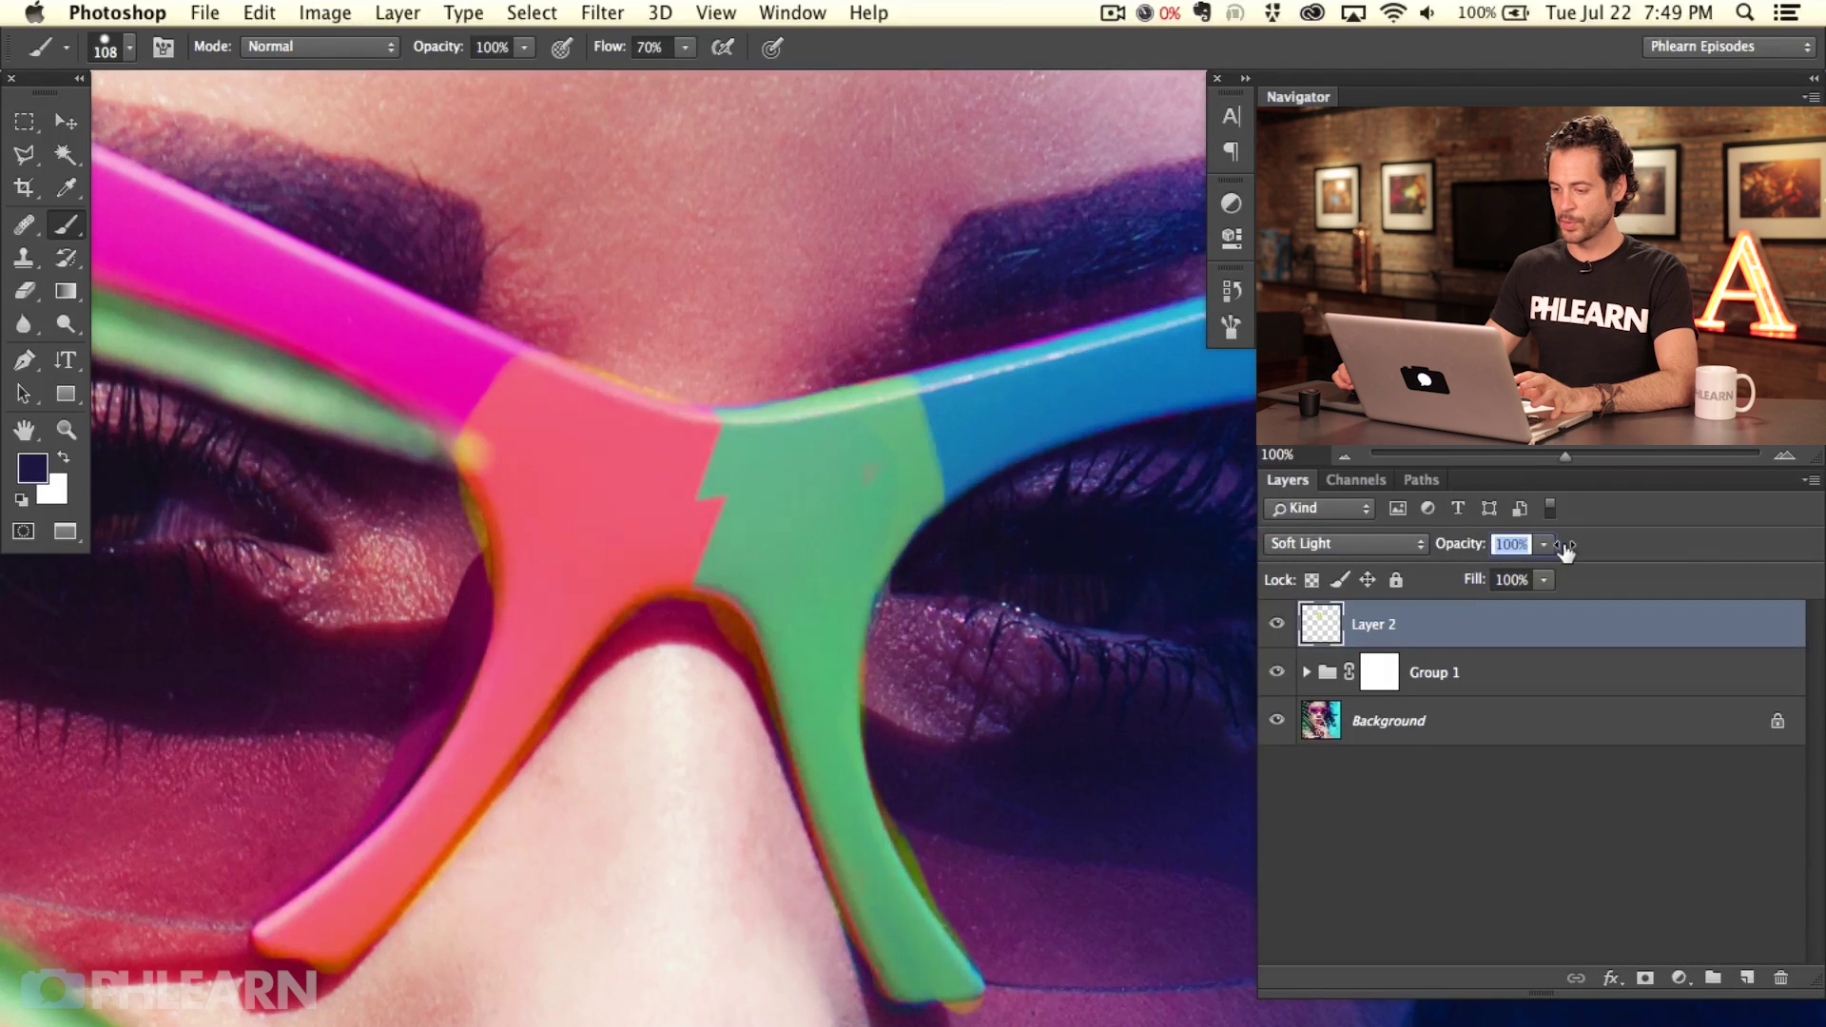
left_click_drag(1442, 550, 1674, 568)
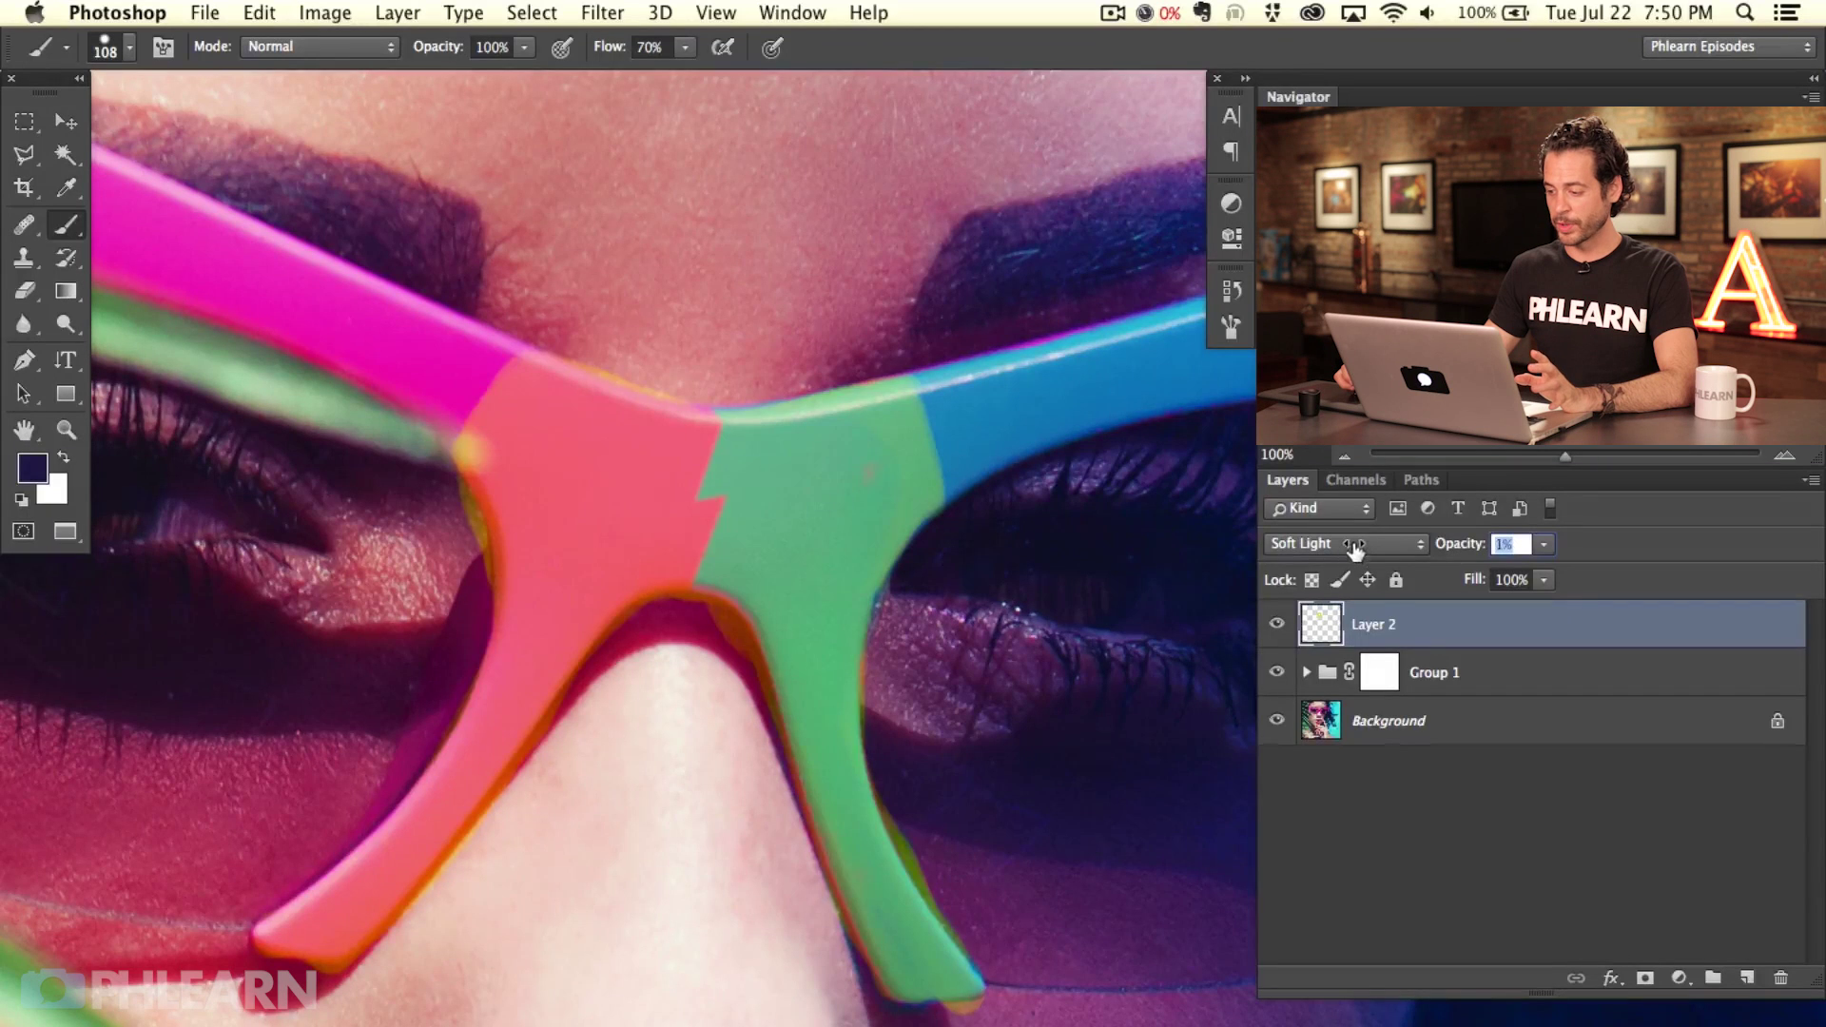
Step: Try lower opacities on Layer 2 and return it to 100%, keeping the Soft Light blend mode
type("0")
key("Return")
type("100")
key("Return")
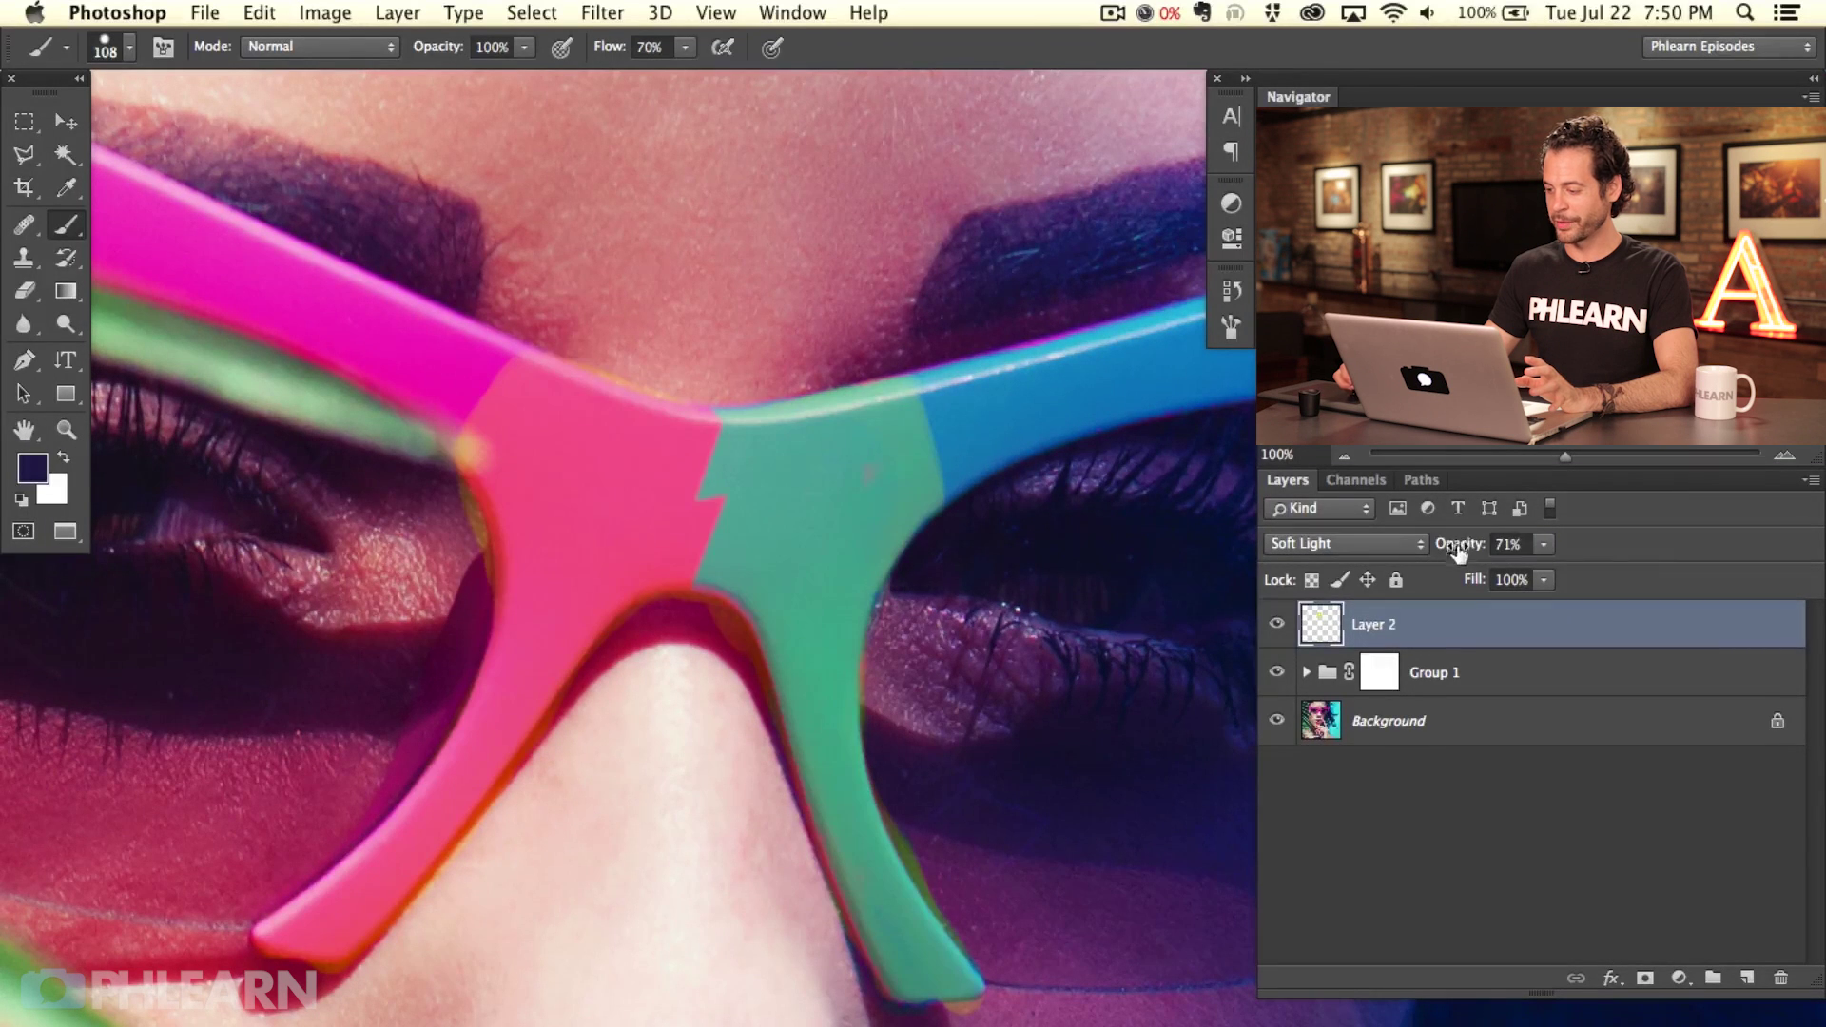
left_click(1408, 545)
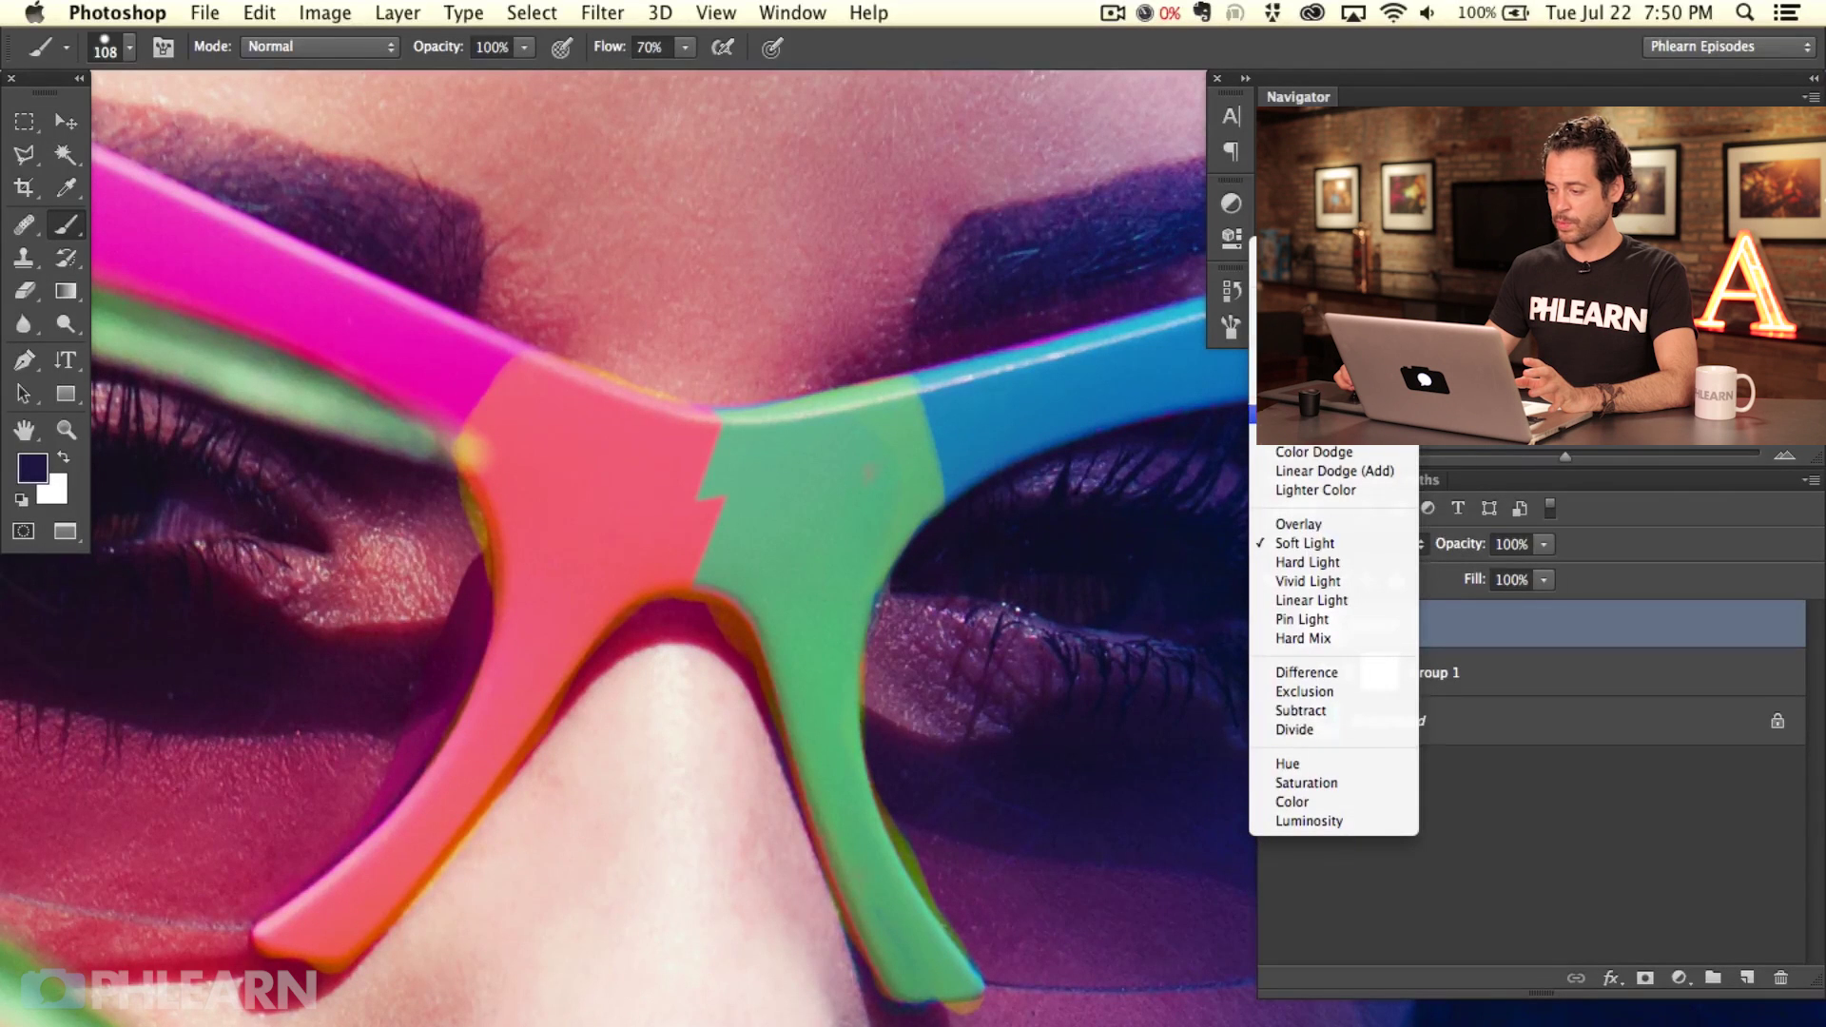
left_click(1332, 542)
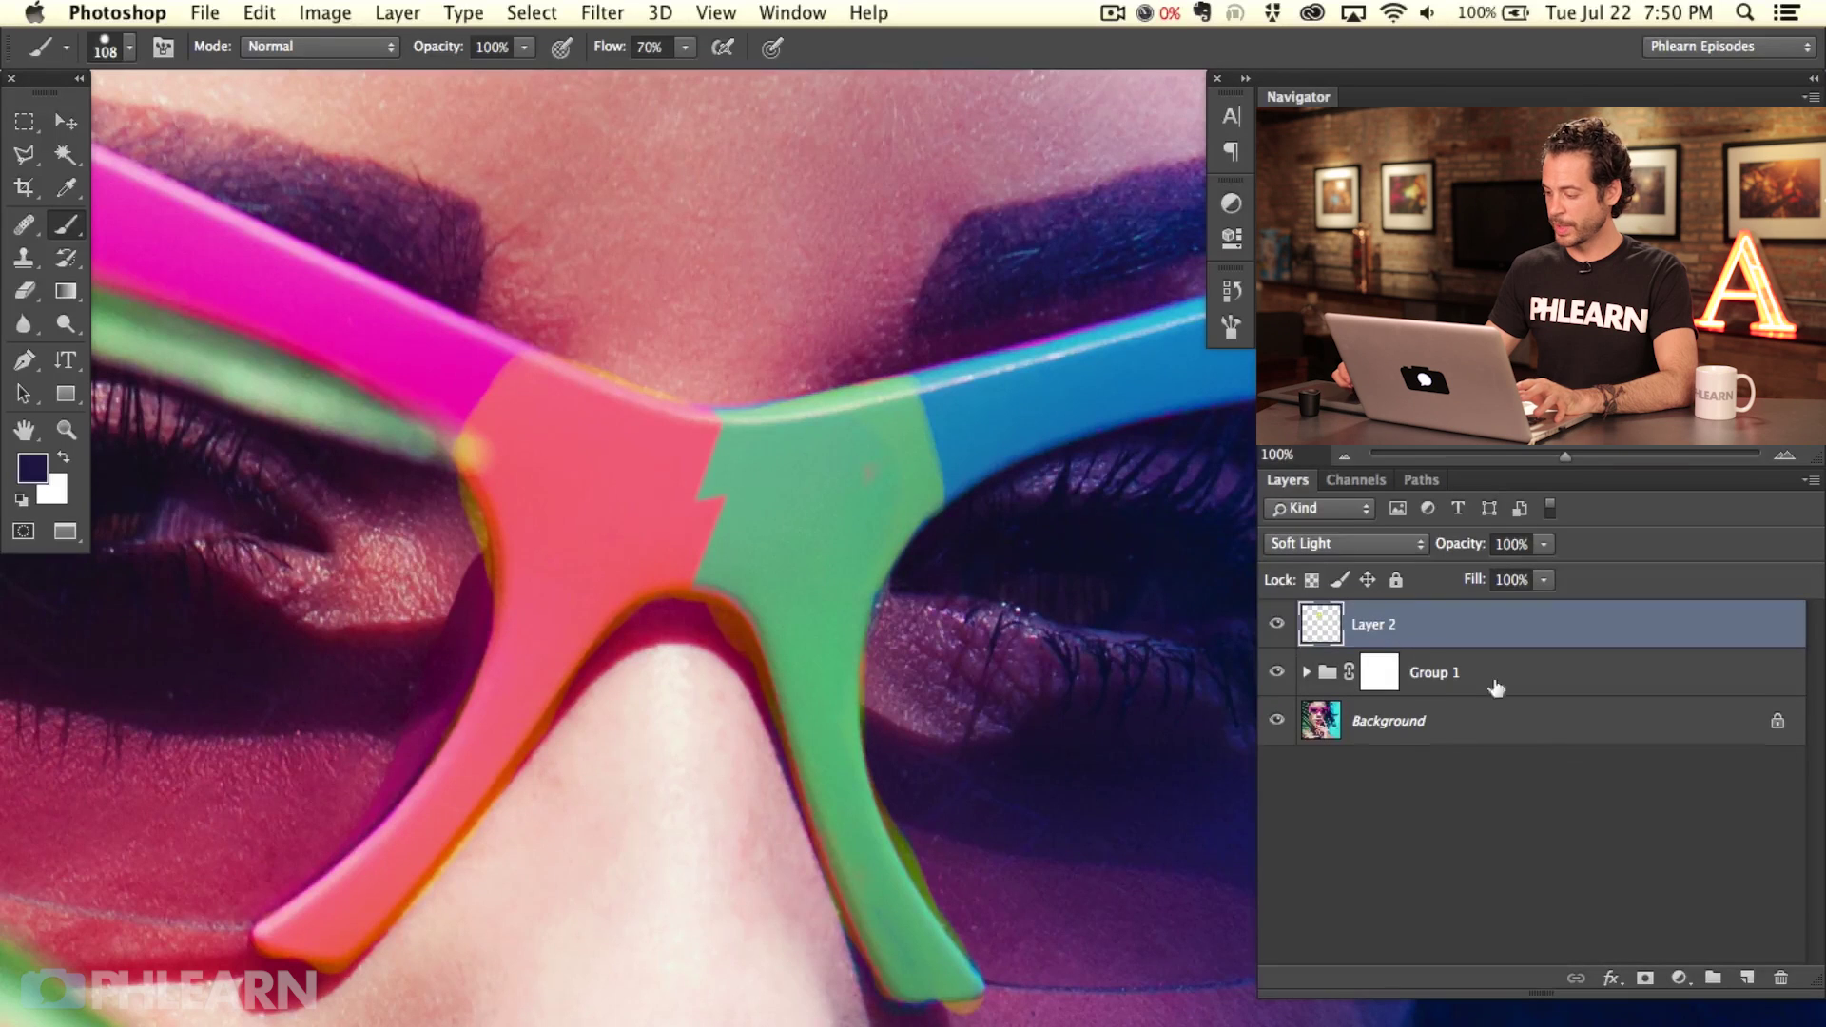
Step: Add a layer mask to Layer 2 and paint black with a 20 px brush over the color spill along the green nose arm's outer edge
left_click(1645, 978)
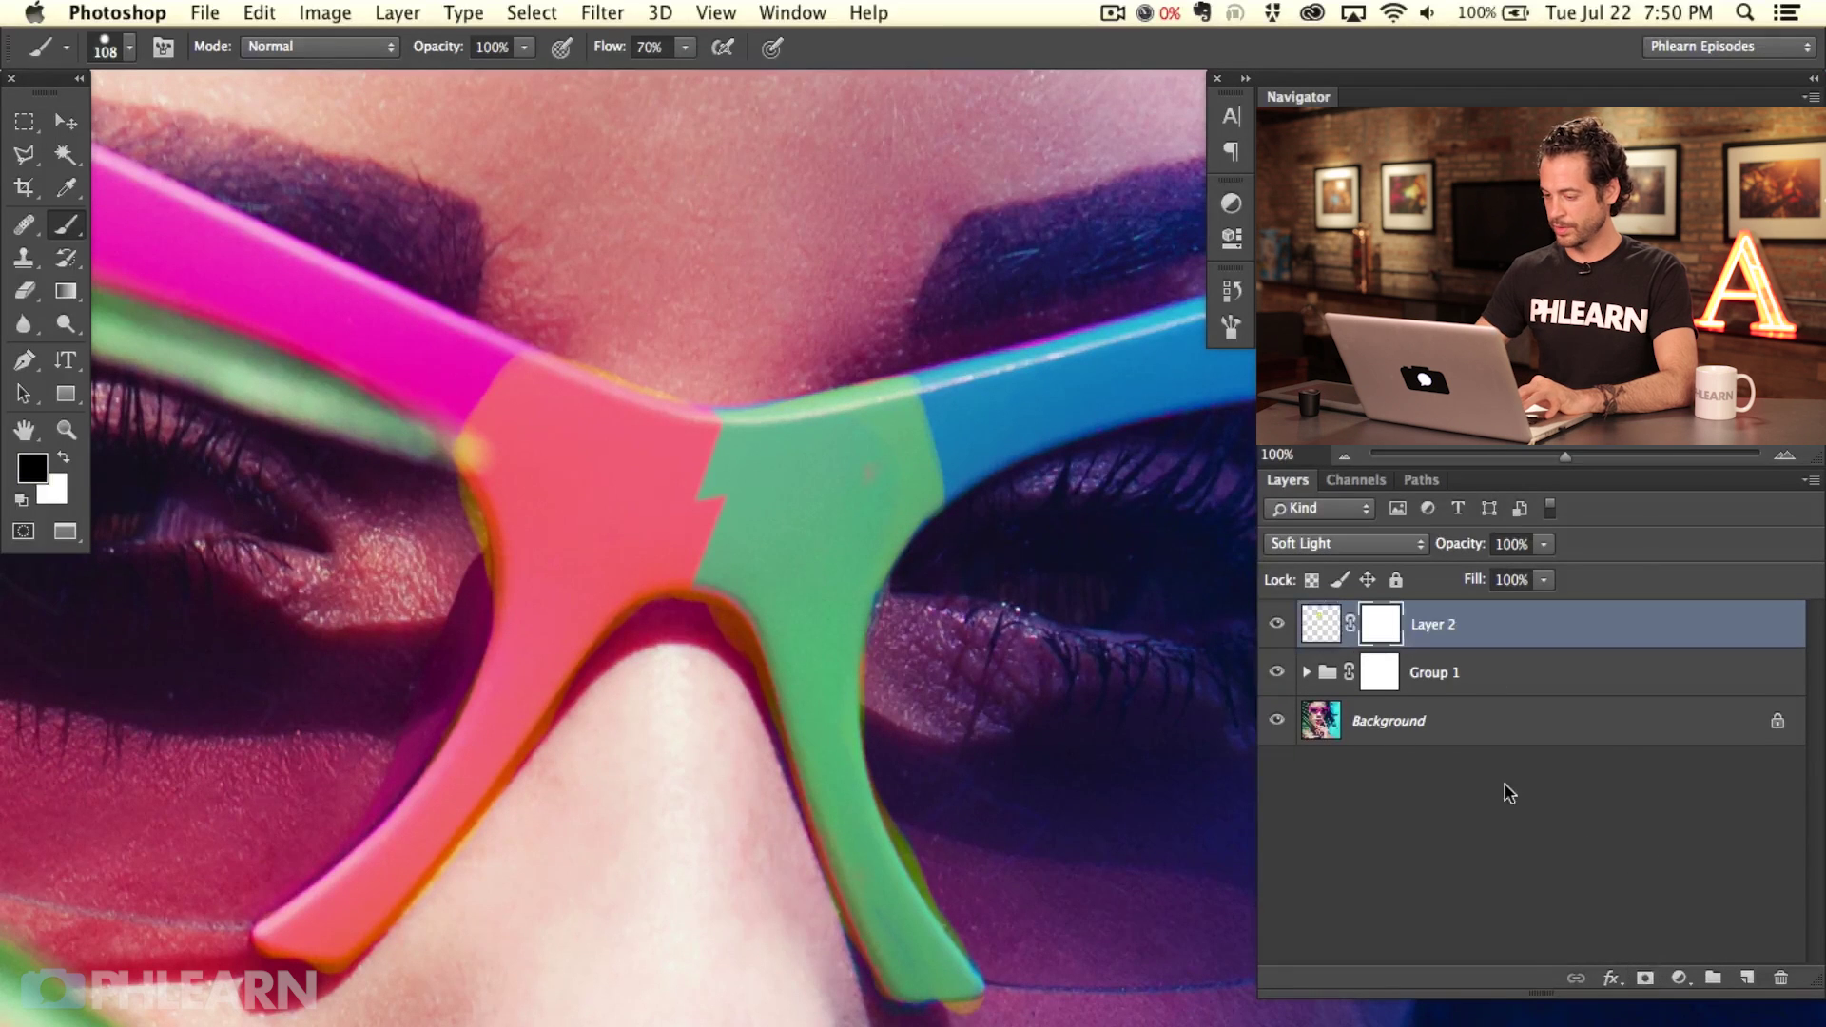
key("super+equal")
left_click_drag(1225, 769, 891, 260)
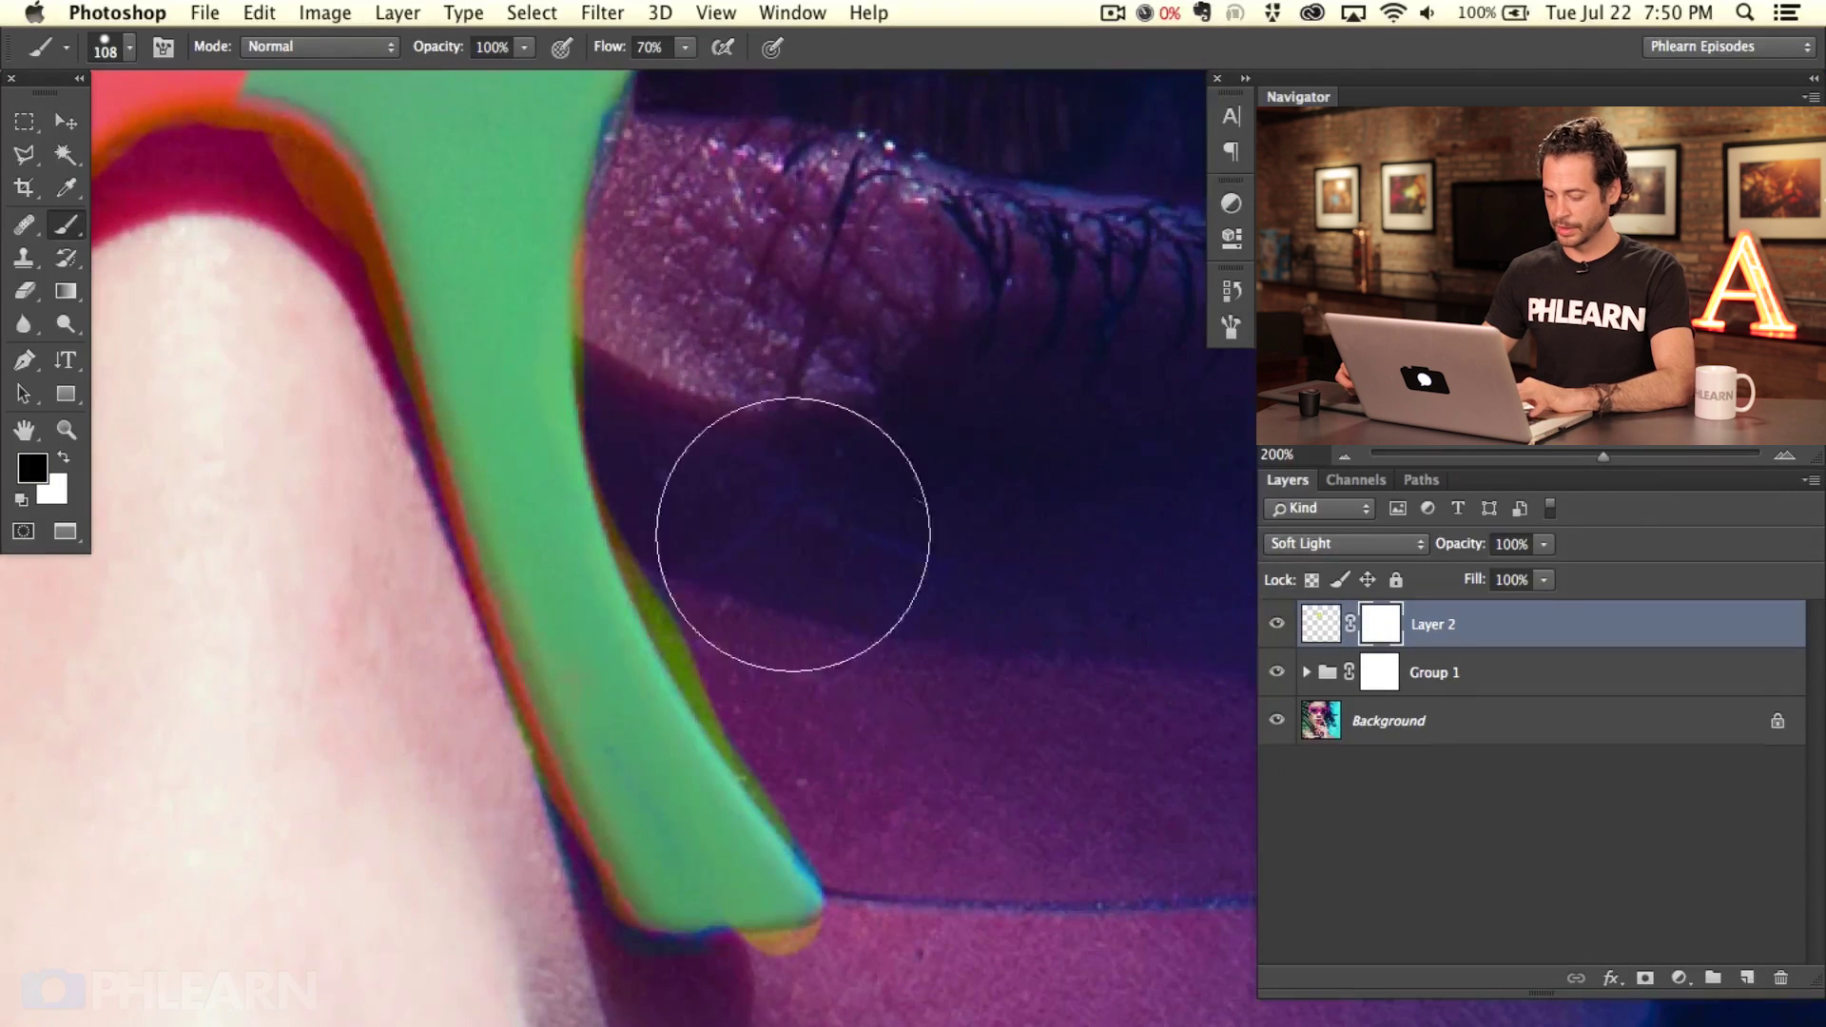
mouse_move(780, 604)
left_mouse_down()
mouse_move(662, 603)
mouse_move(702, 620)
mouse_move(654, 583)
mouse_move(837, 864)
left_mouse_up()
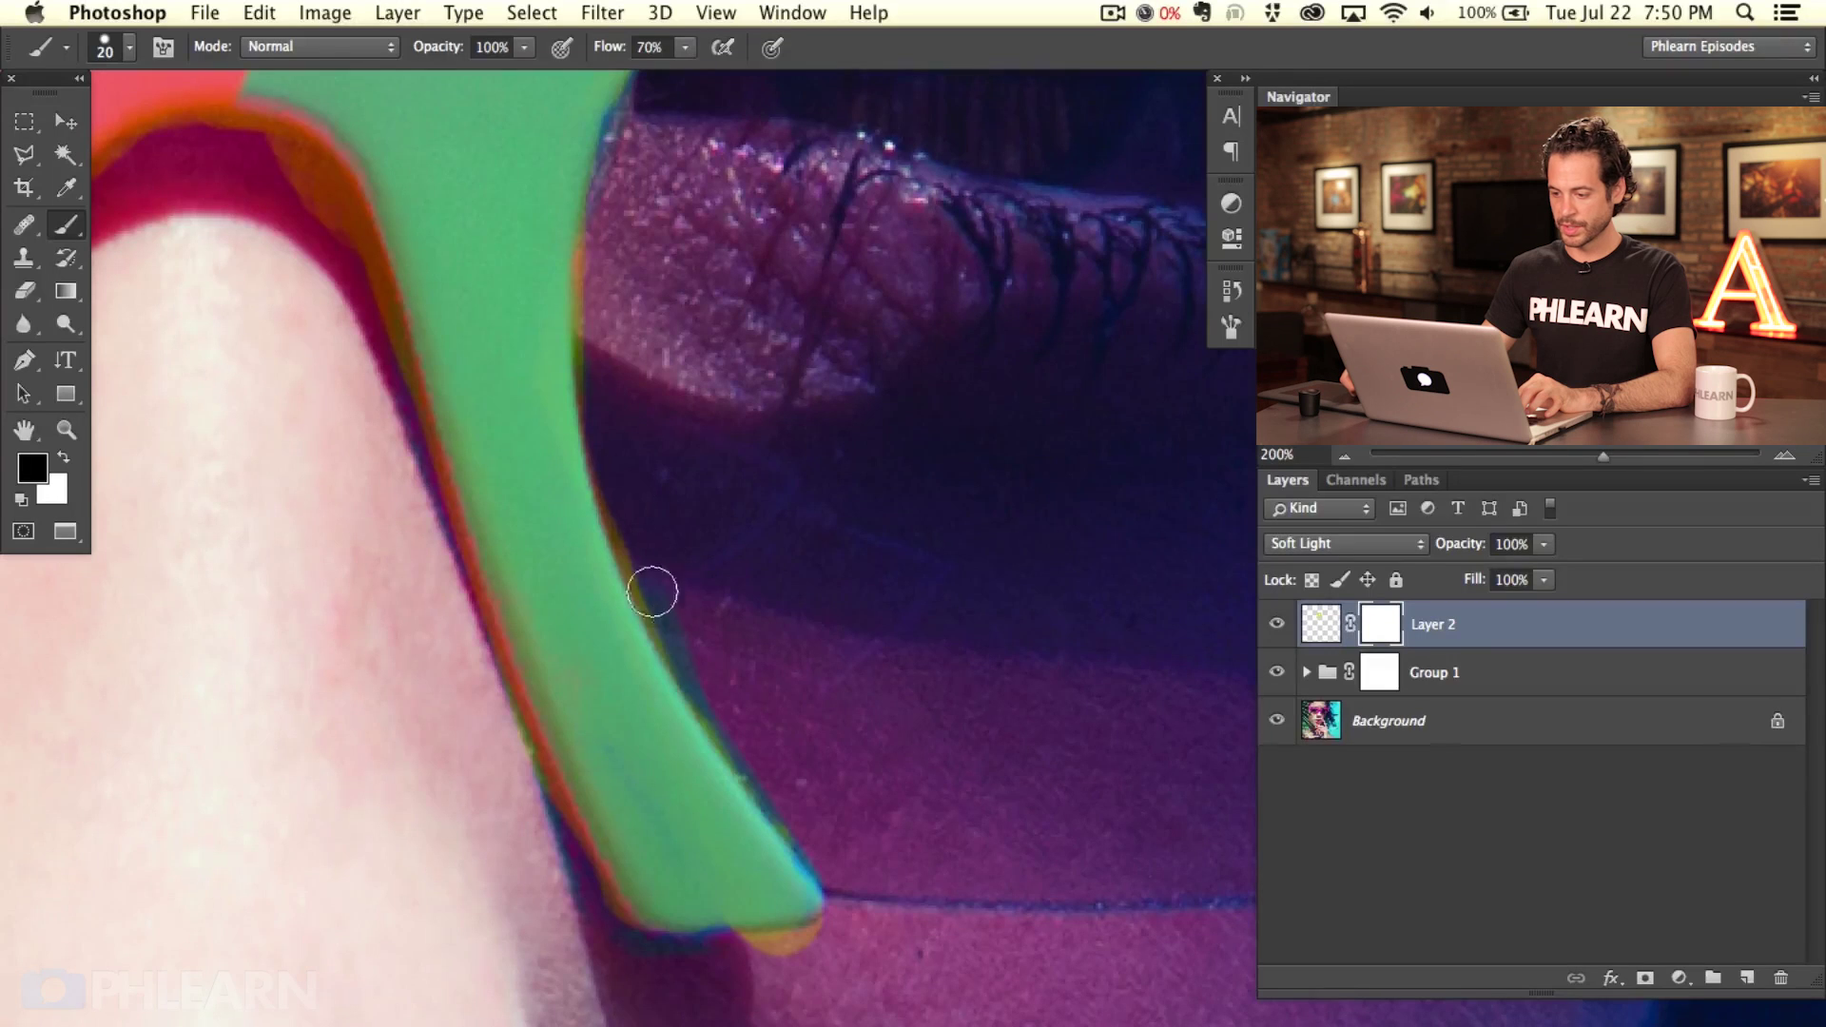
left_click(1277, 623)
left_click(1276, 623)
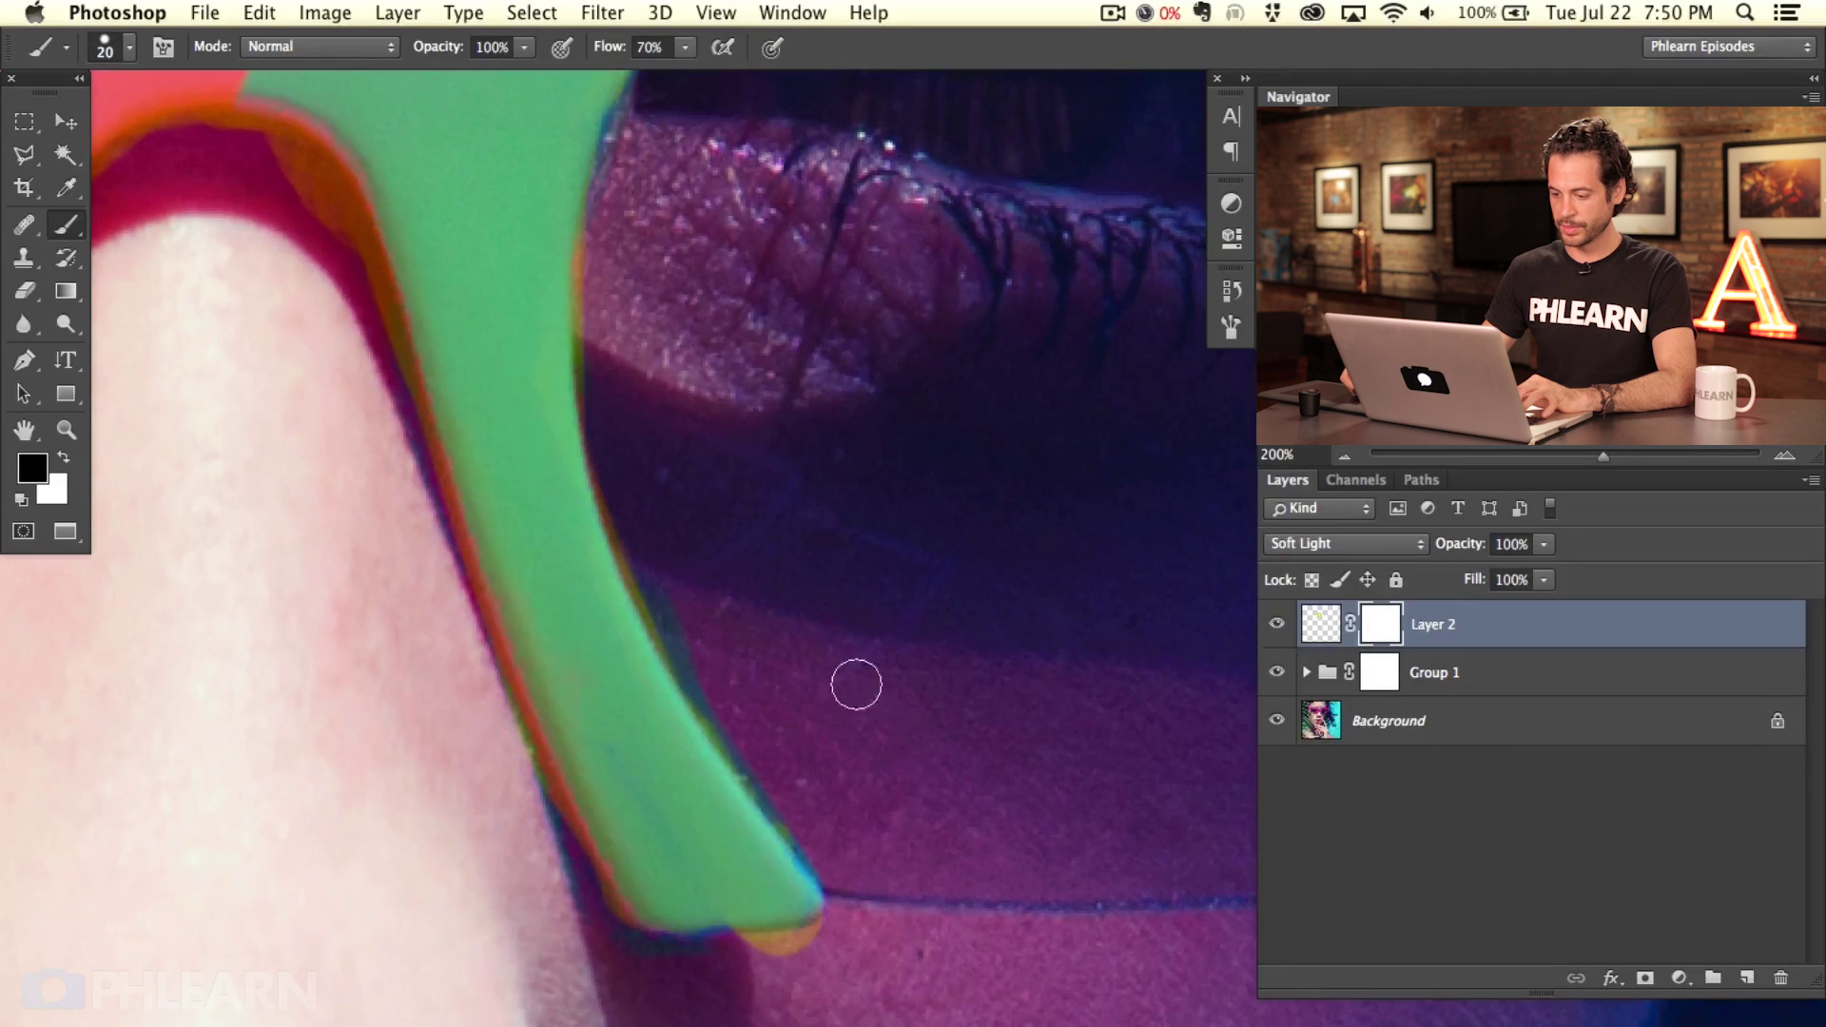
left_click_drag(652, 509, 867, 894)
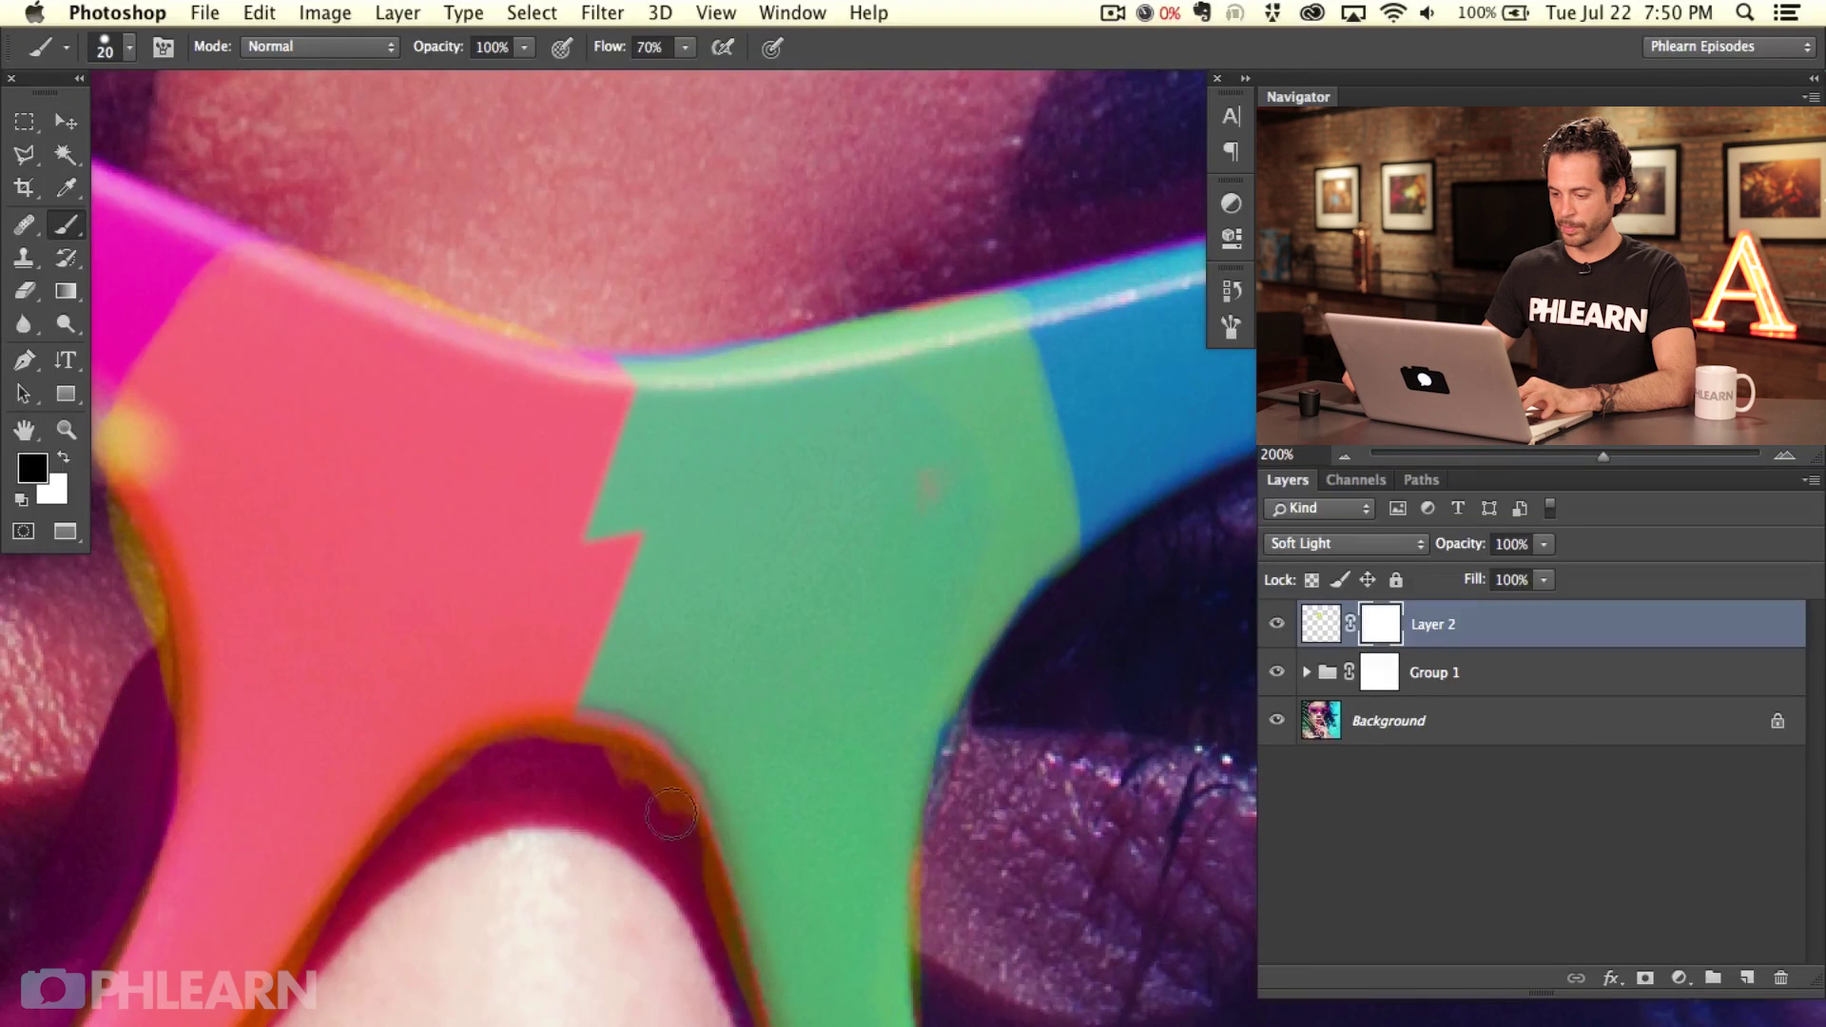
Step: Paint black on Layer 2's mask along the underside of the bridge arch and the inner edges of both nose arms
left_click_drag(611, 759, 520, 753)
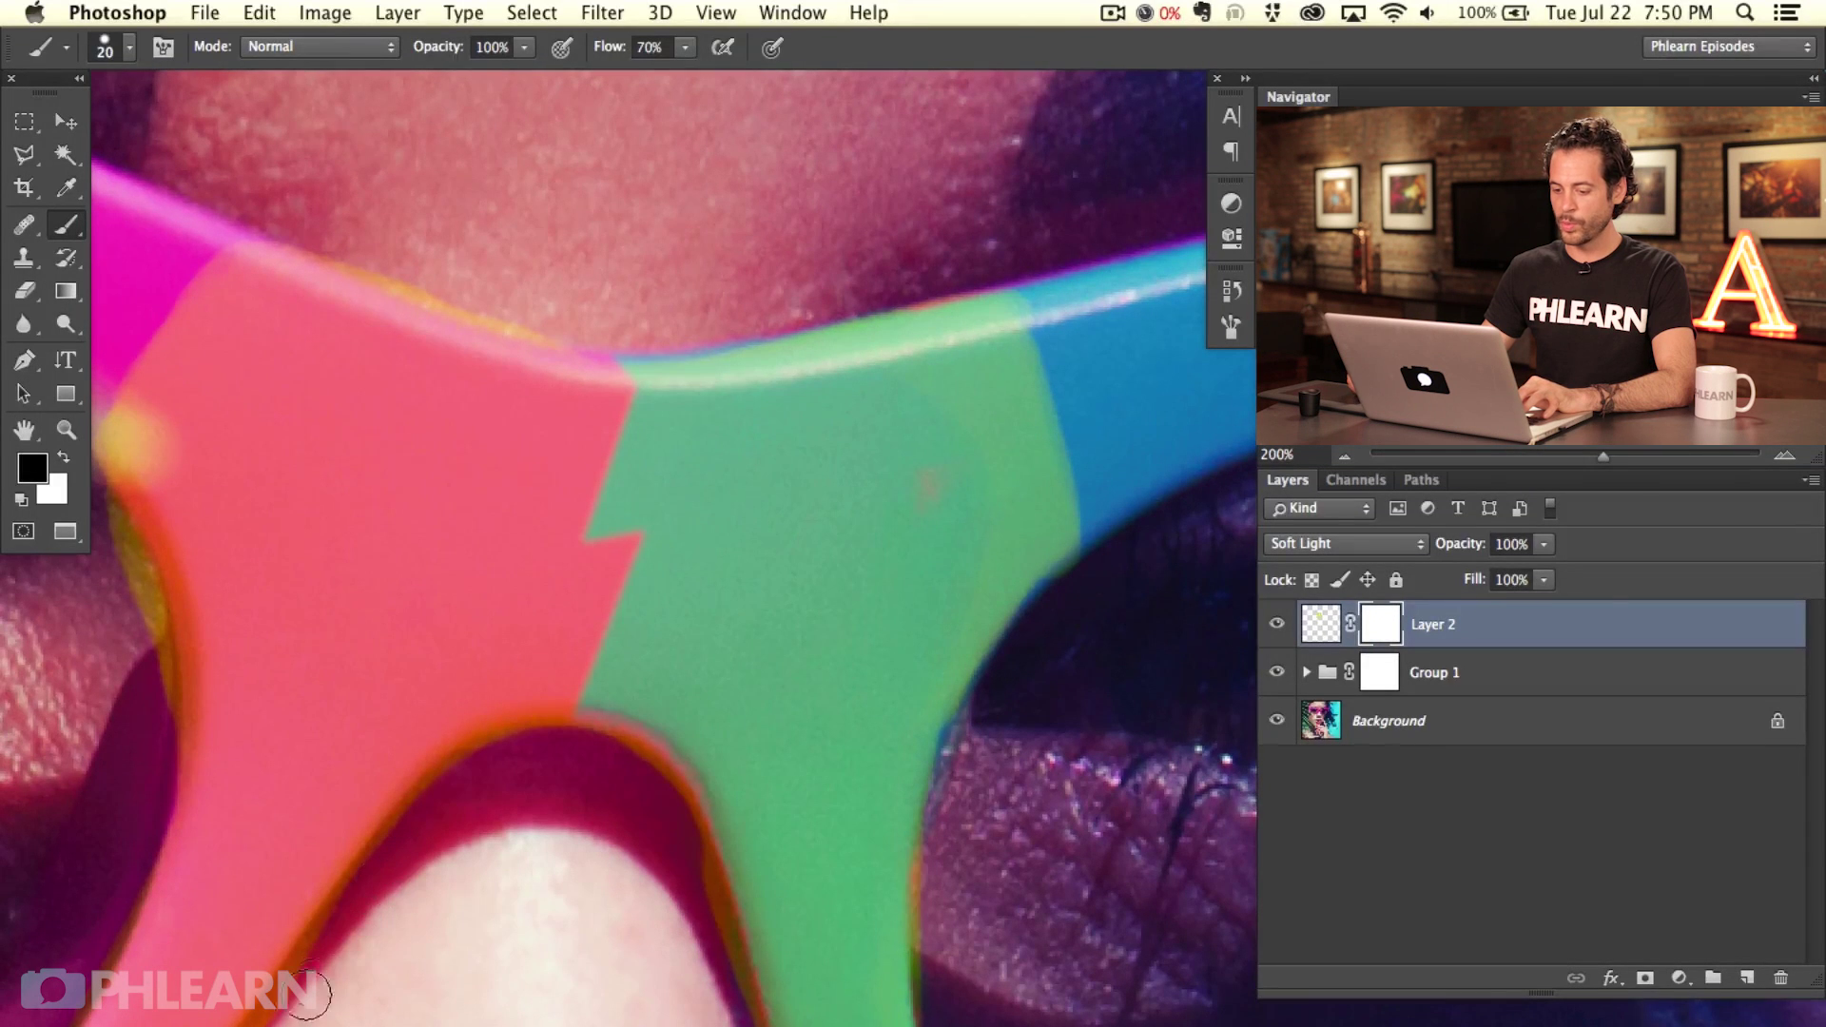
left_click_drag(372, 864, 290, 978)
left_click_drag(674, 886, 722, 948)
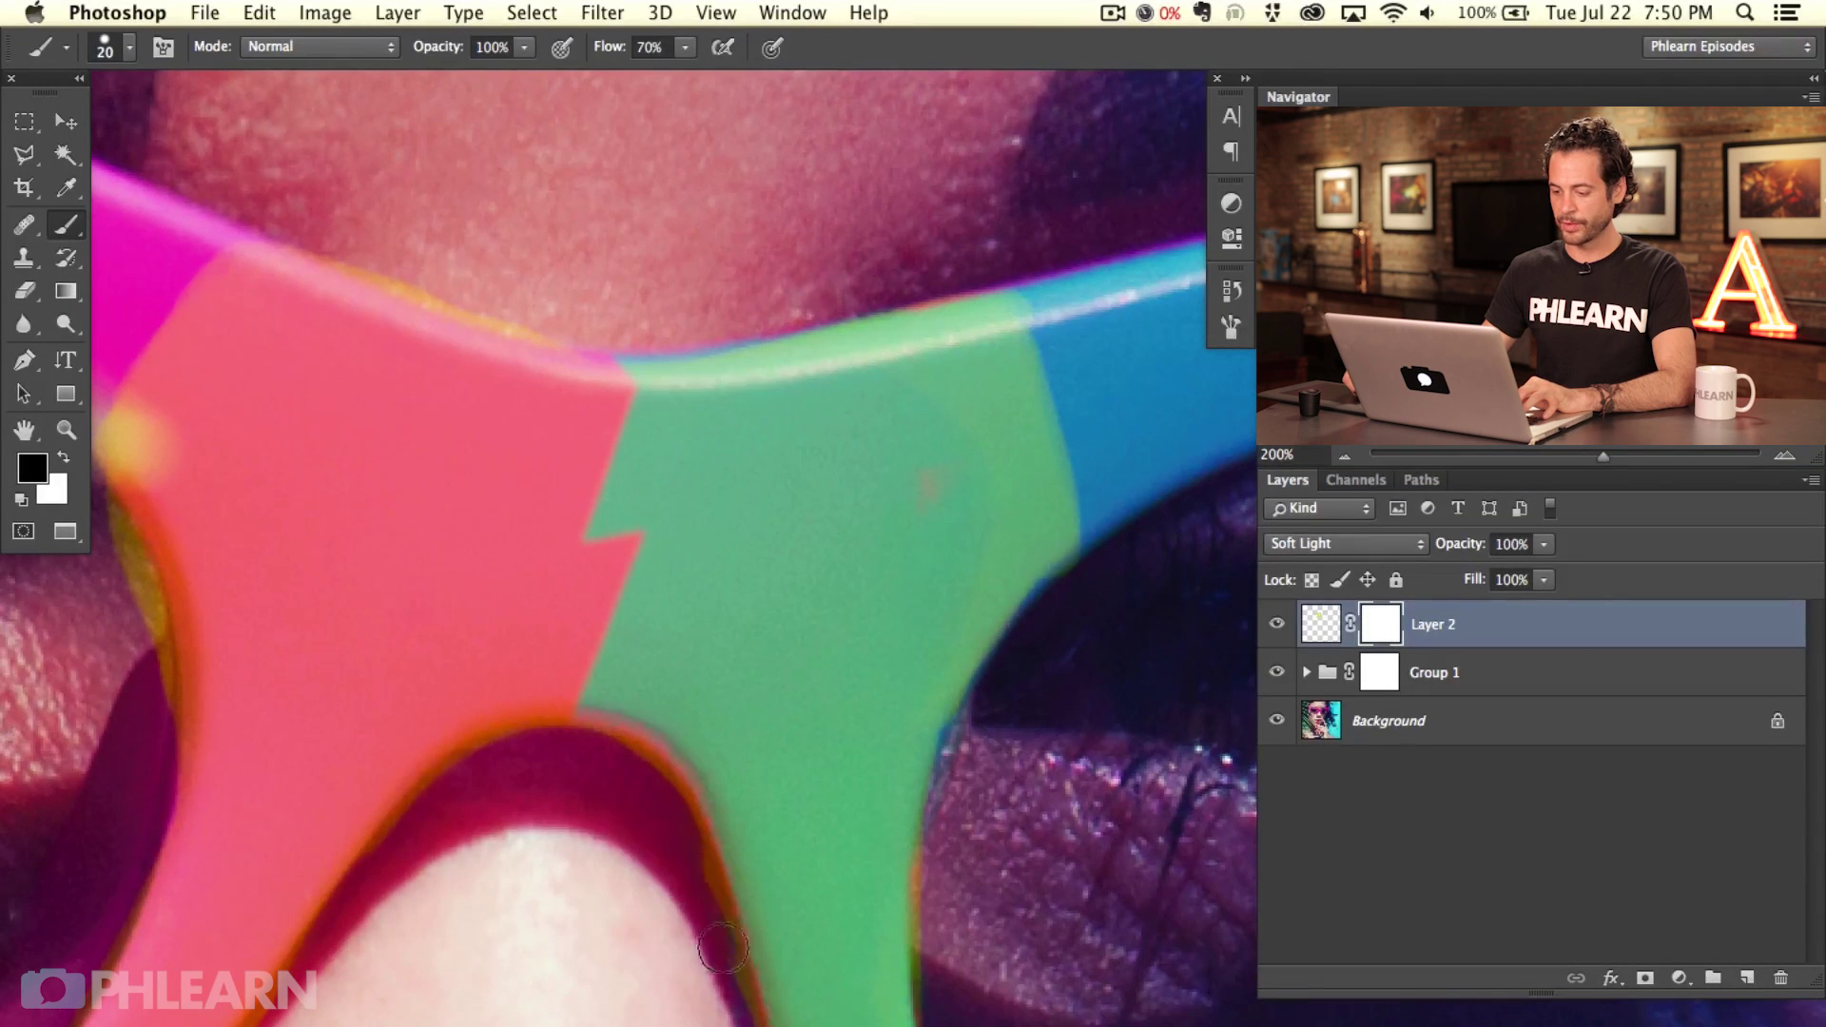
Step: Mask the yellow spill along the pink nose arm's outer edge and the top edge of the bridge on Layer 2's mask
scroll(509, 837, "up", 3)
scroll(509, 837, "left", 3)
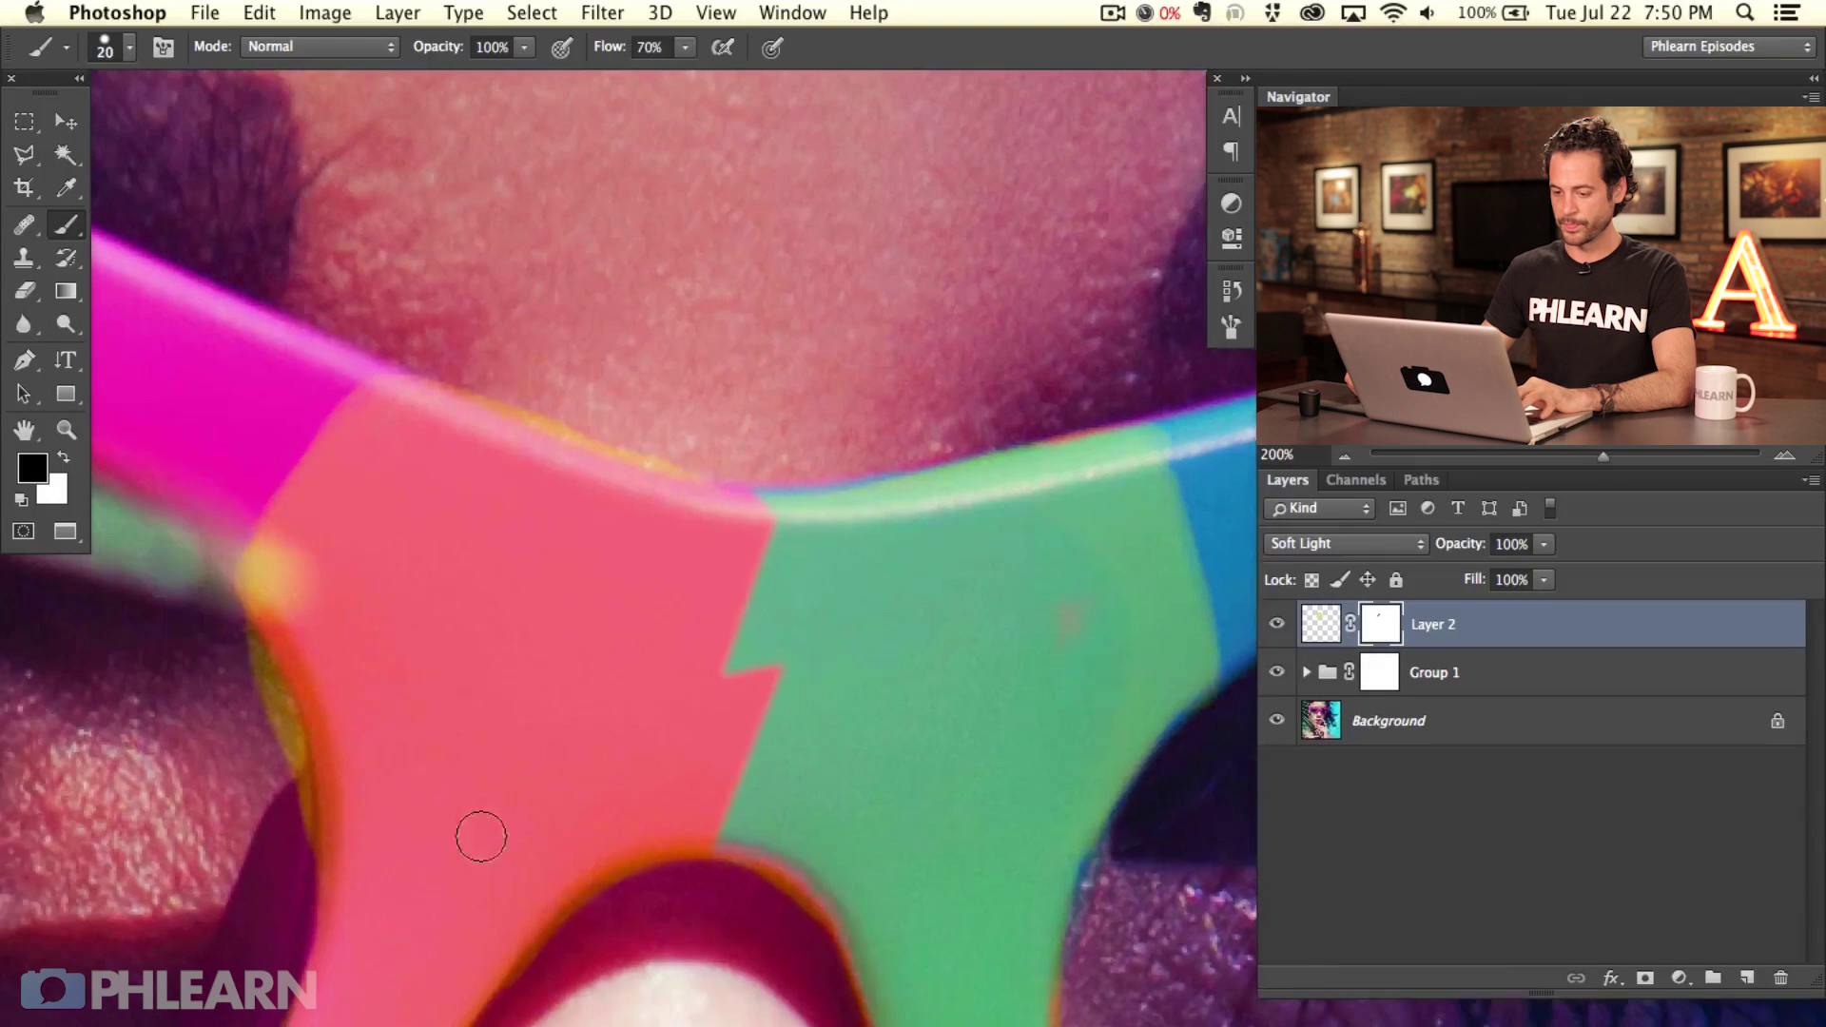
mouse_move(253, 659)
left_mouse_down()
mouse_move(281, 733)
mouse_move(274, 927)
left_mouse_up()
mouse_move(563, 416)
left_mouse_down()
mouse_move(717, 451)
mouse_move(677, 466)
mouse_move(458, 381)
mouse_move(595, 424)
mouse_move(537, 465)
mouse_move(558, 444)
mouse_move(653, 486)
left_mouse_up()
key("x")
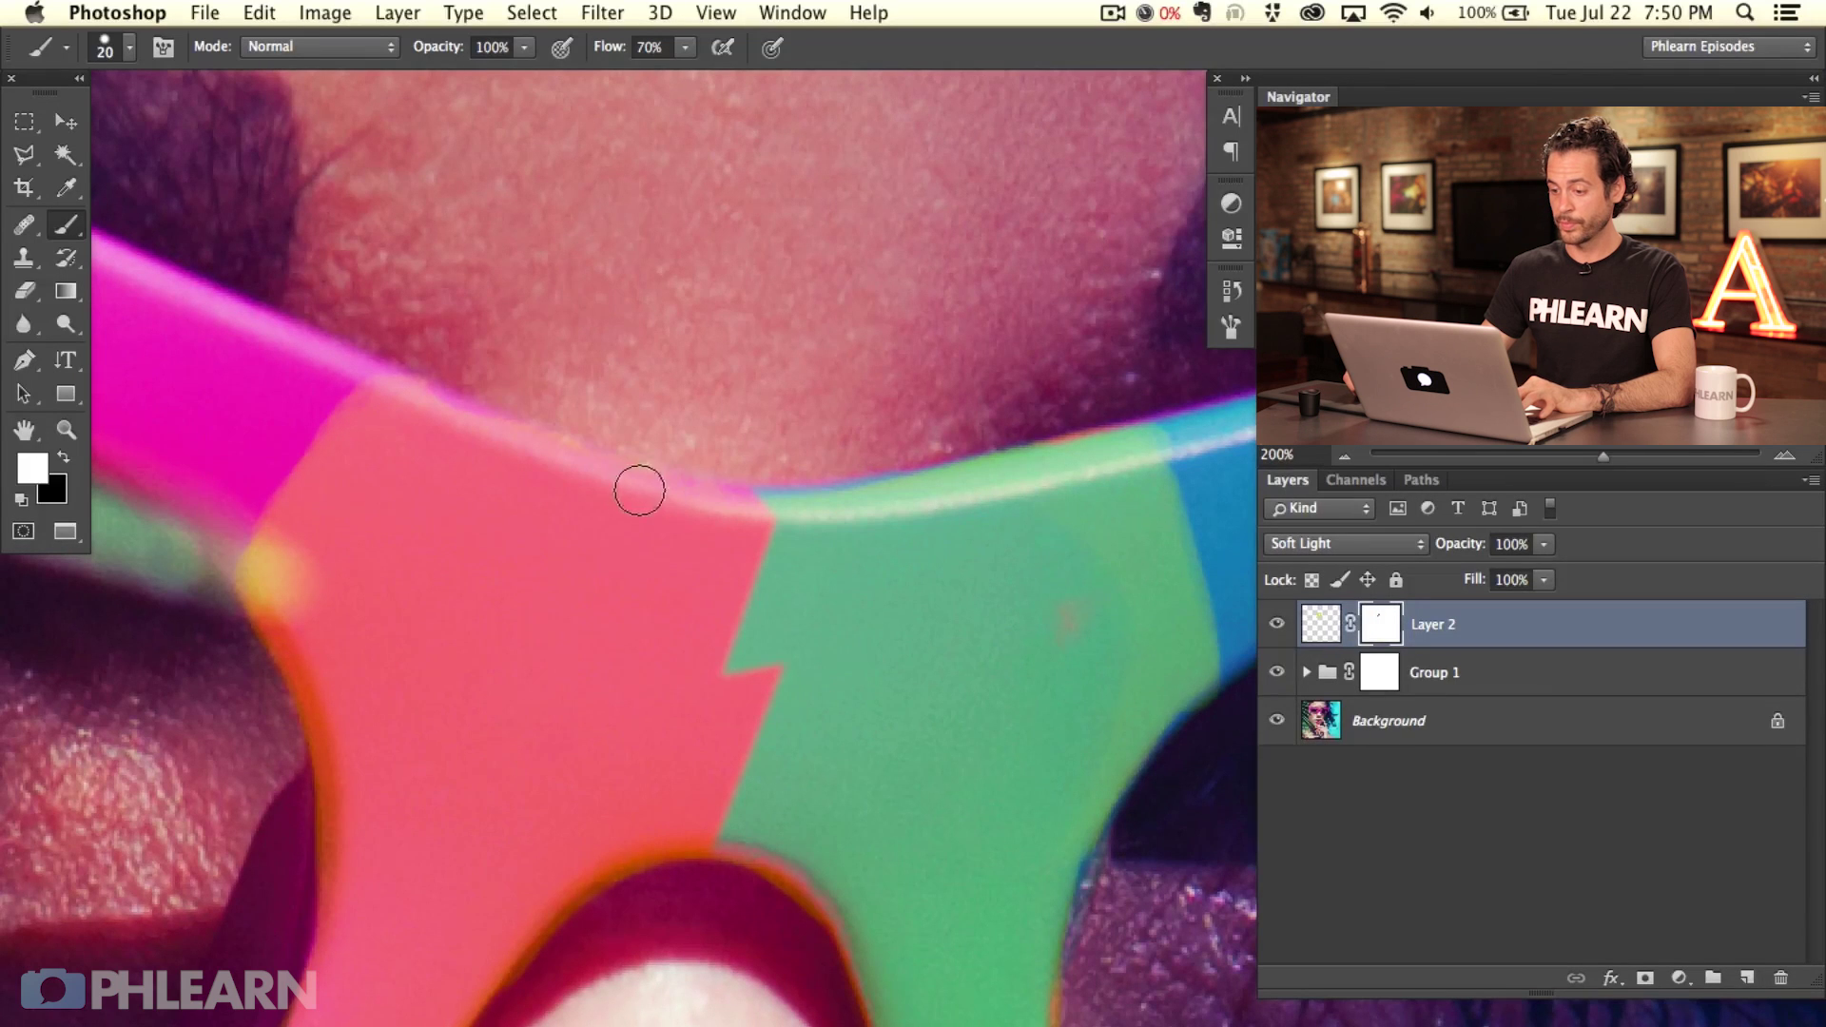
Step: Draw a Polygonal Lasso selection over the upper bridge, with straight diagonal edges across the magenta-pink and green-blue color boundaries
key("super+minus")
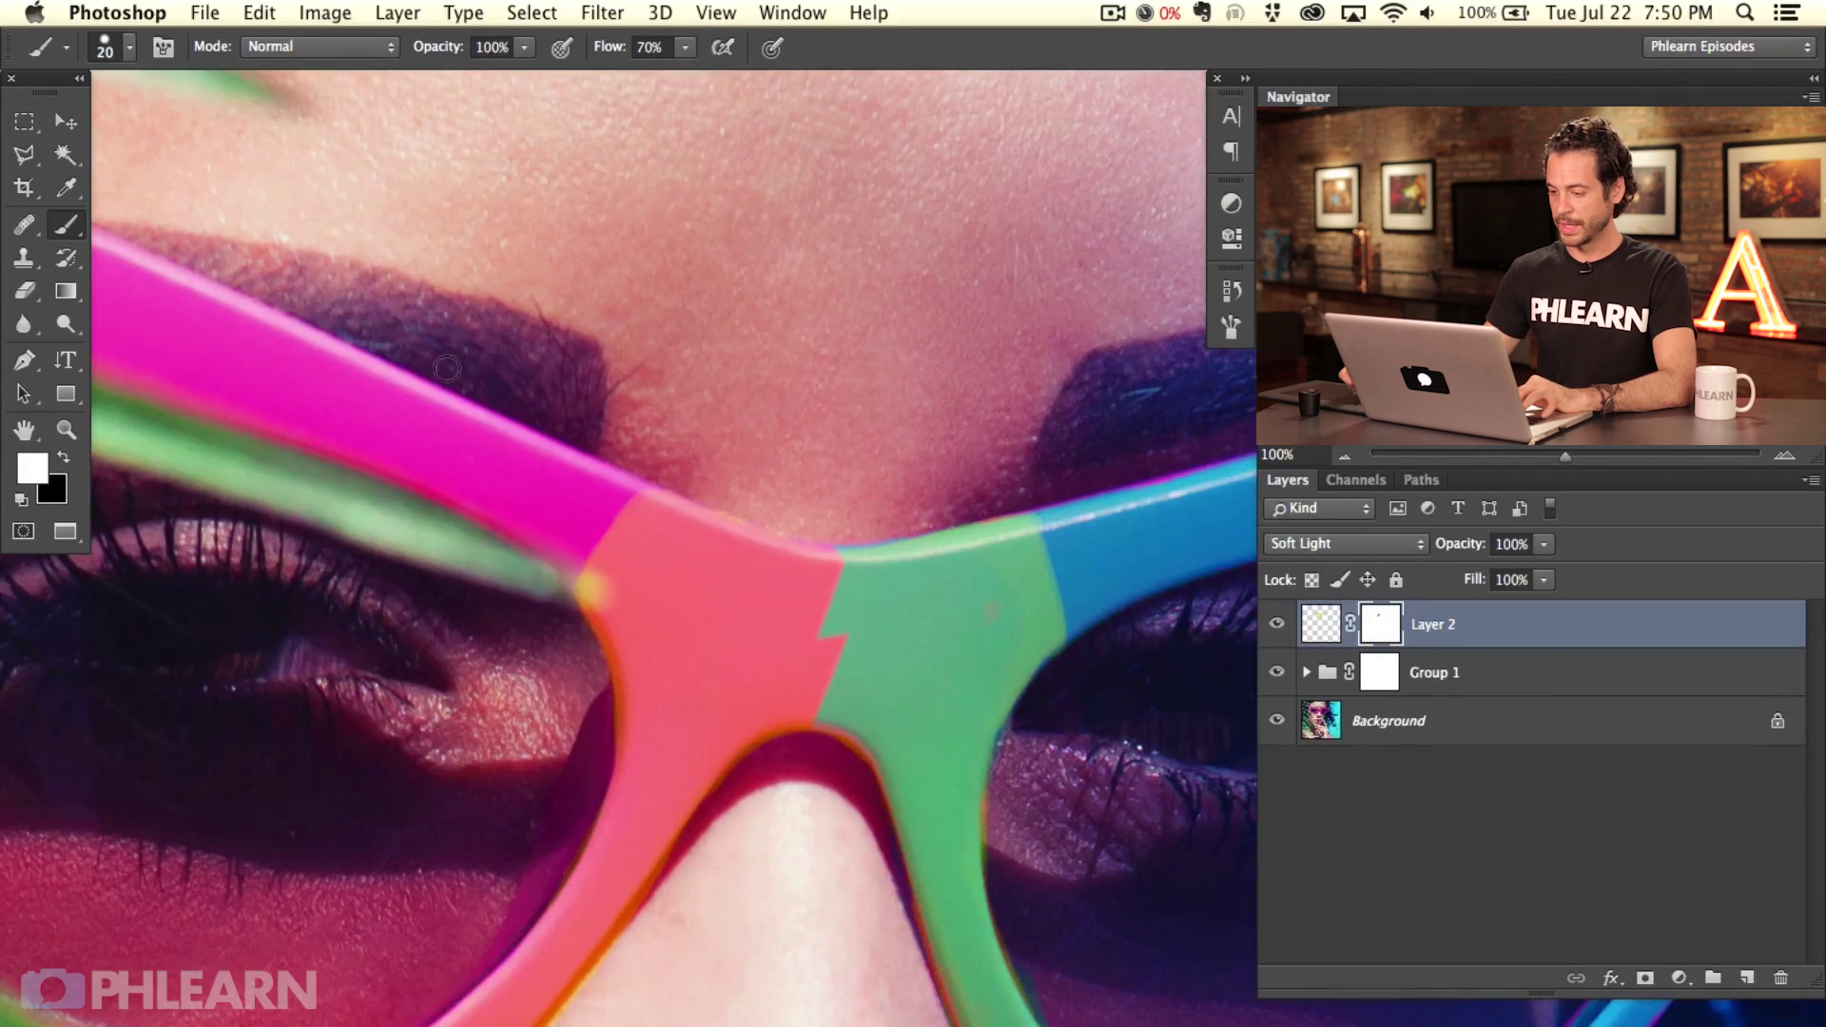
scroll(760, 552, "right", 3)
scroll(542, 399, "right", 2)
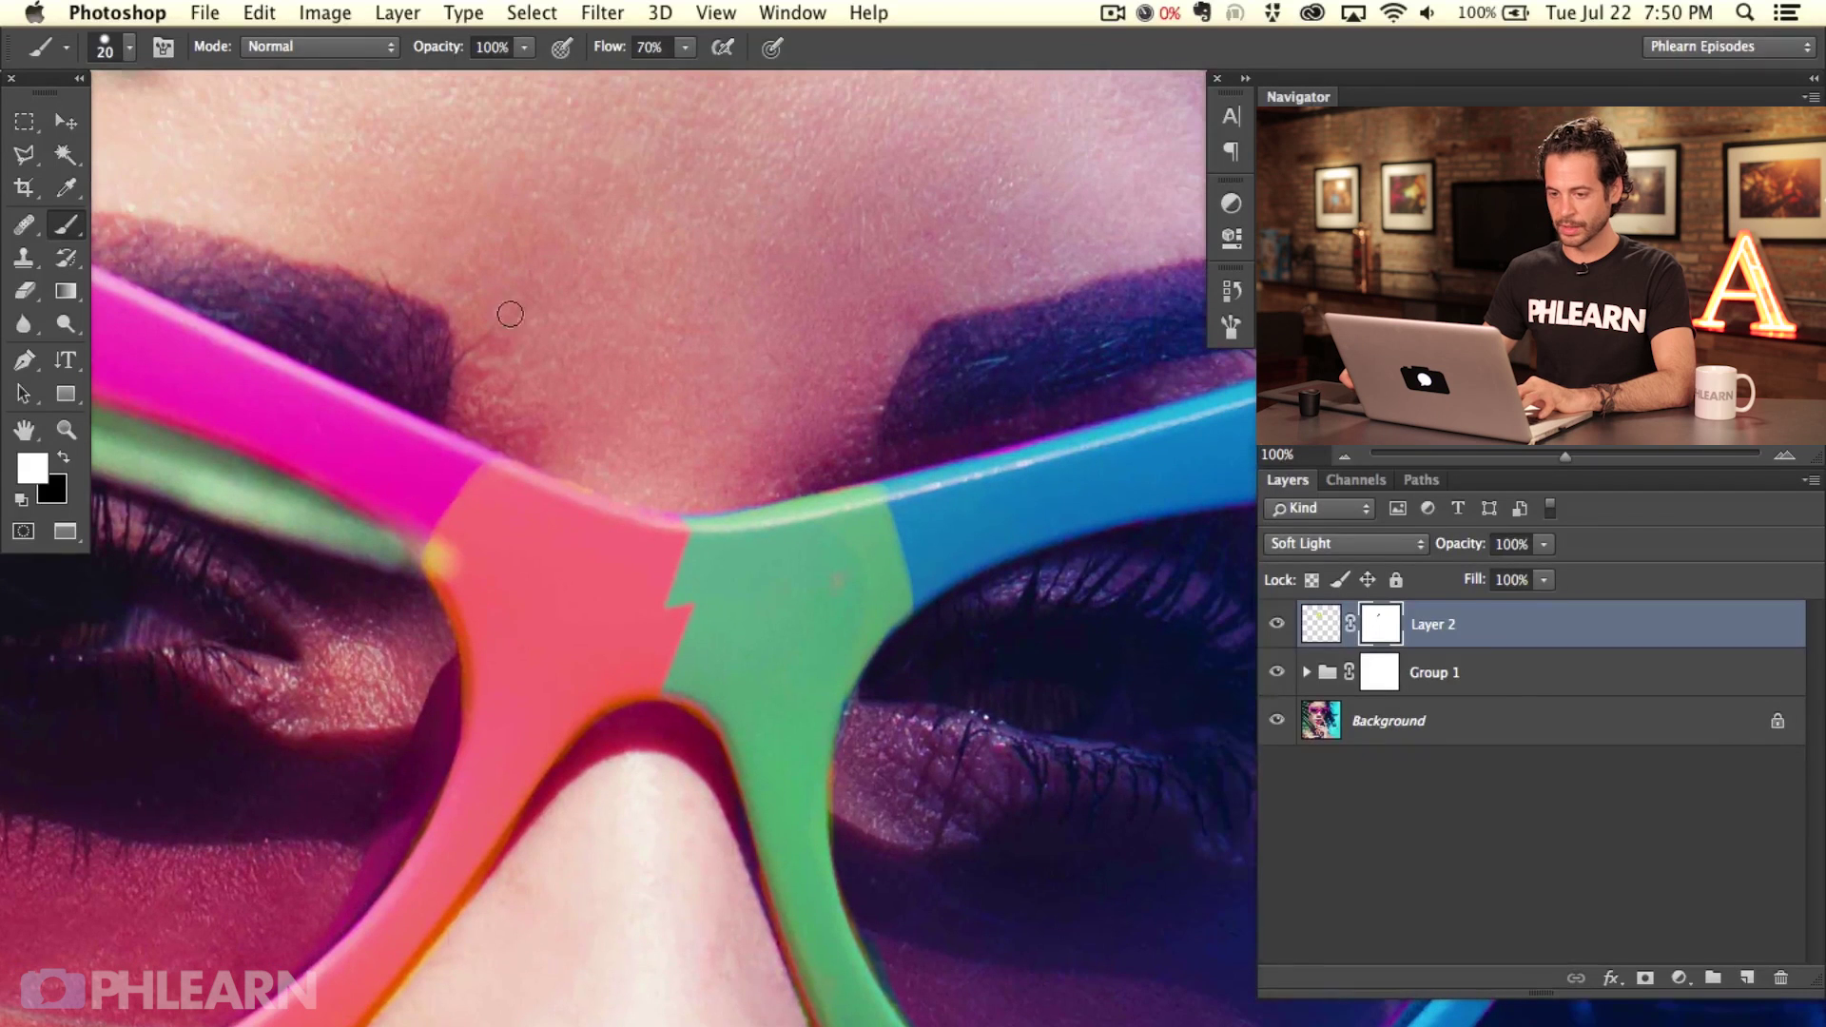
left_click(24, 154)
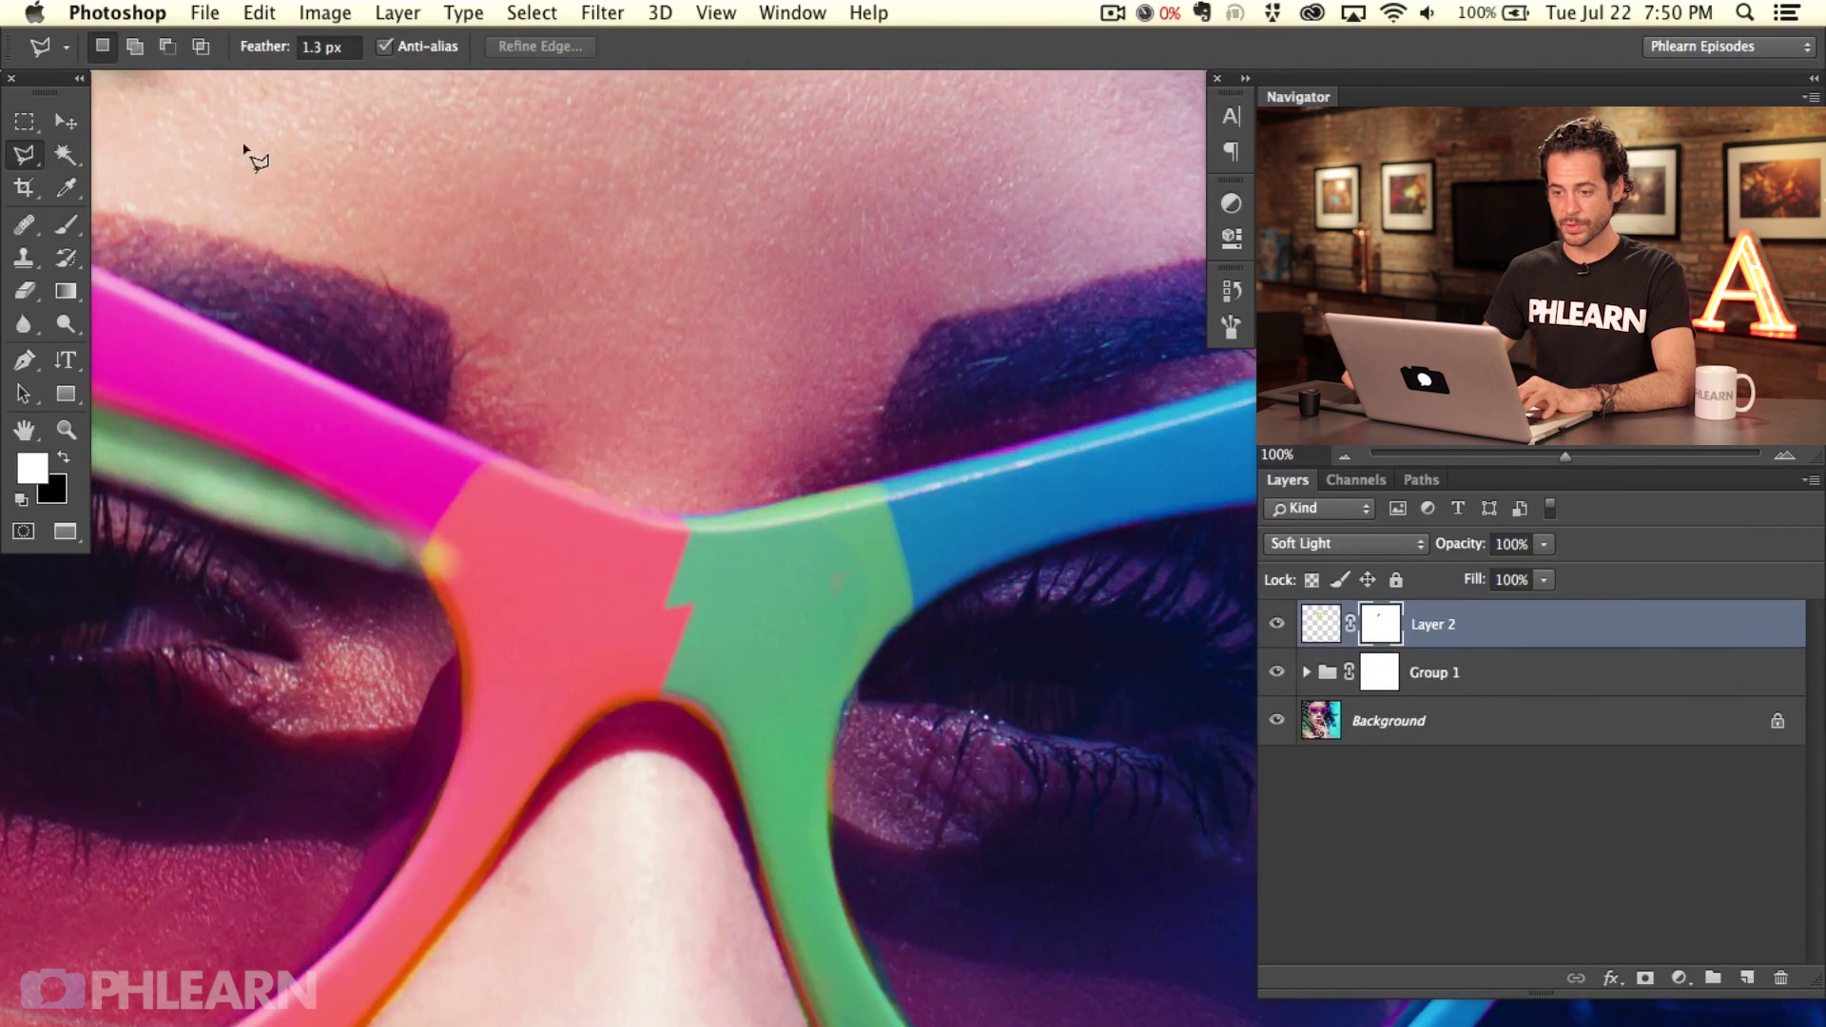
left_click_drag(28, 168, 123, 167)
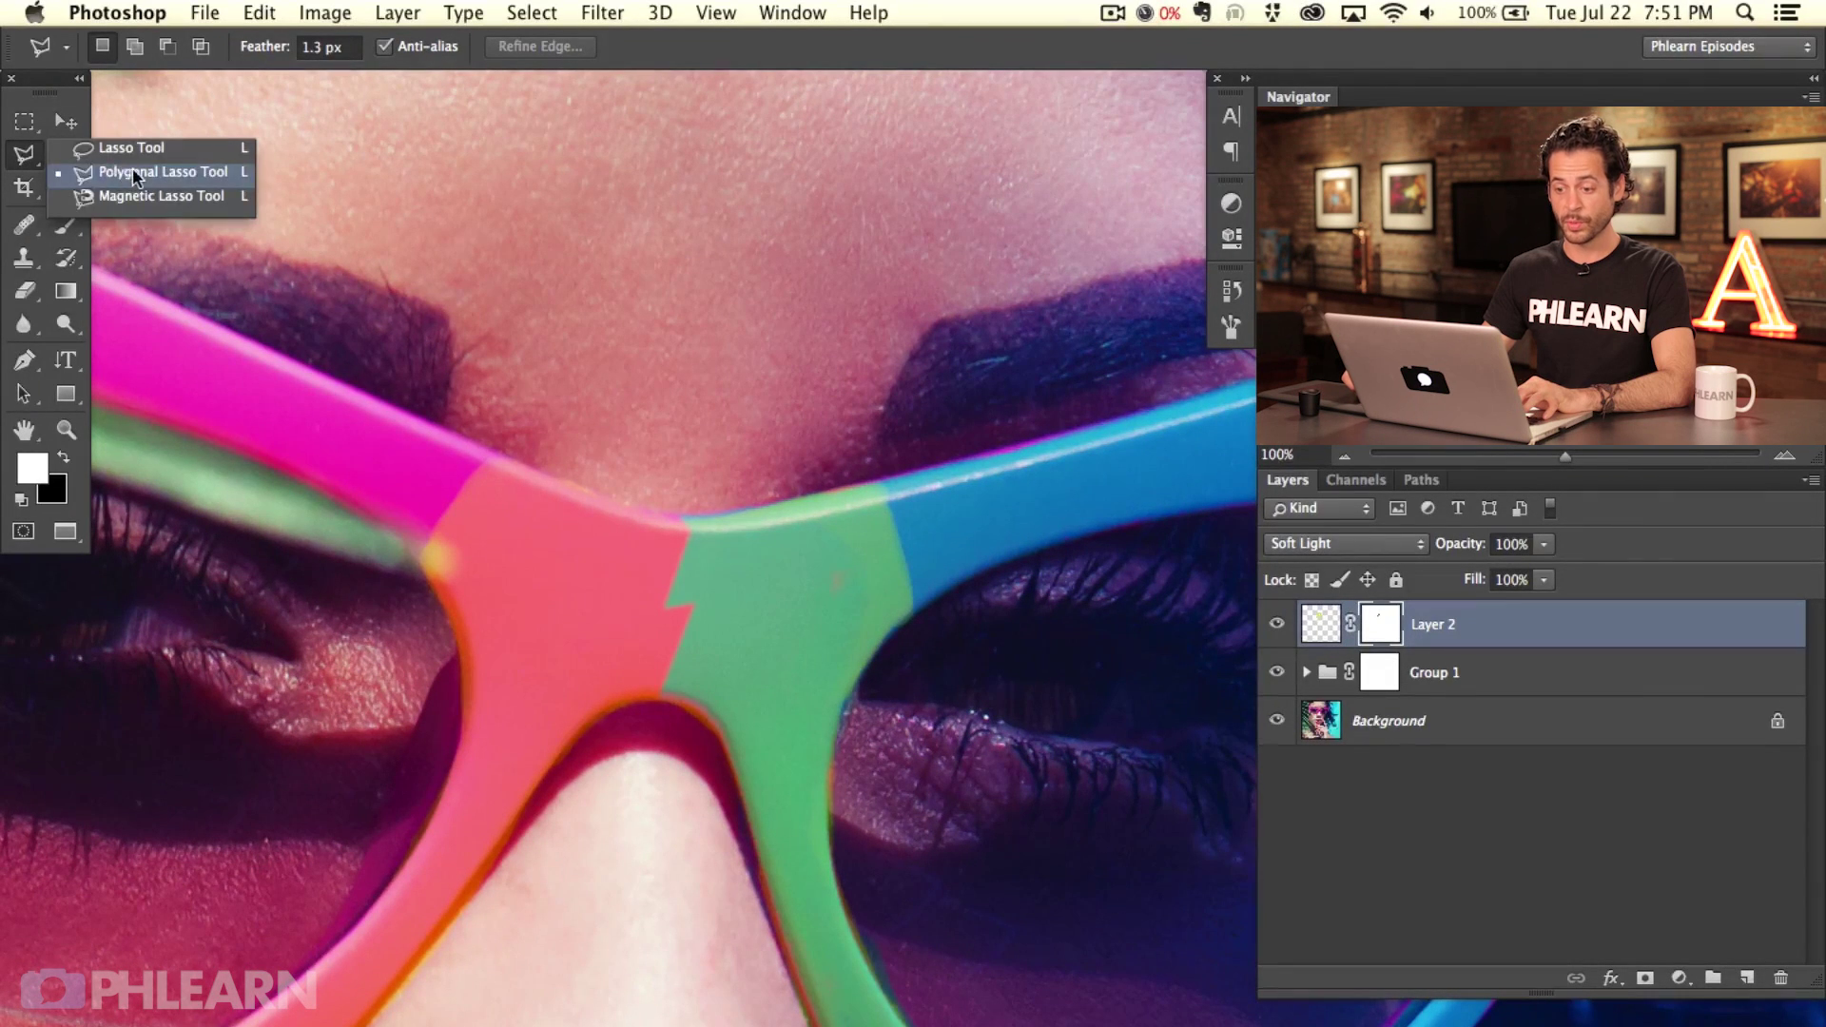
left_click(134, 168)
left_click(342, 641)
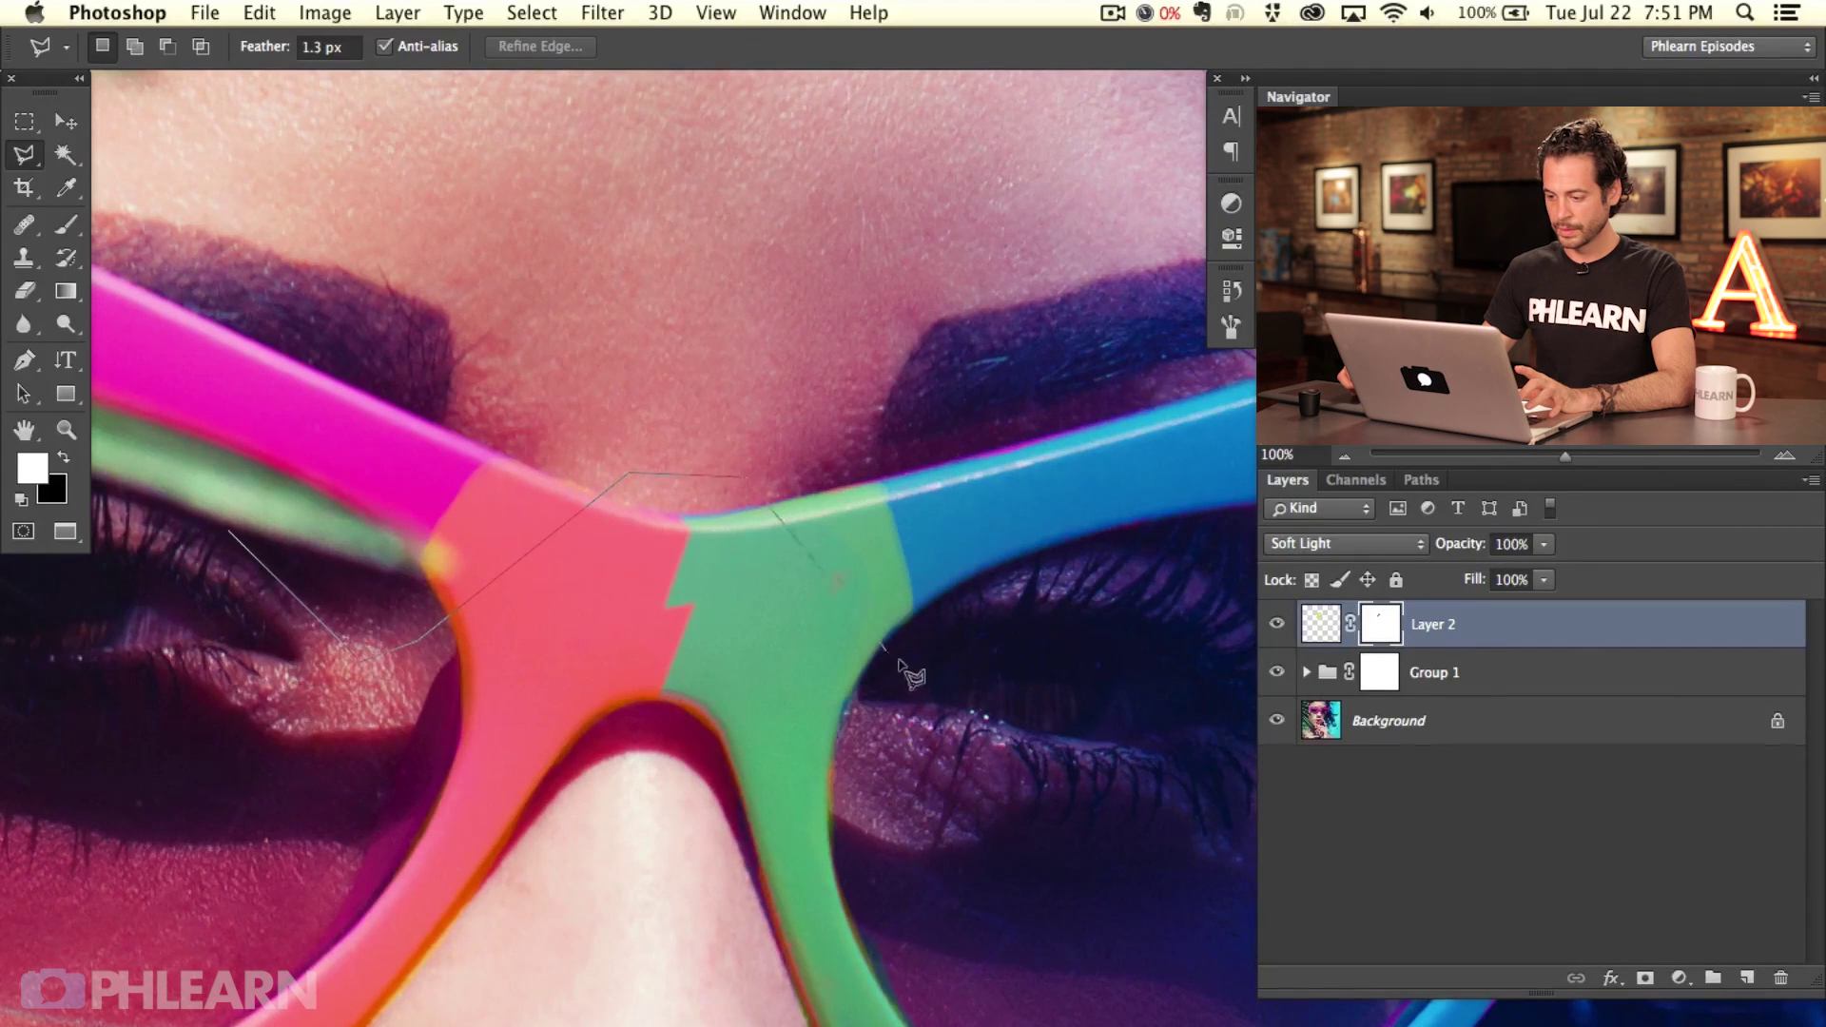
left_click(937, 679)
left_click(1054, 655)
left_click(918, 290)
left_click(519, 311)
double_click(302, 483)
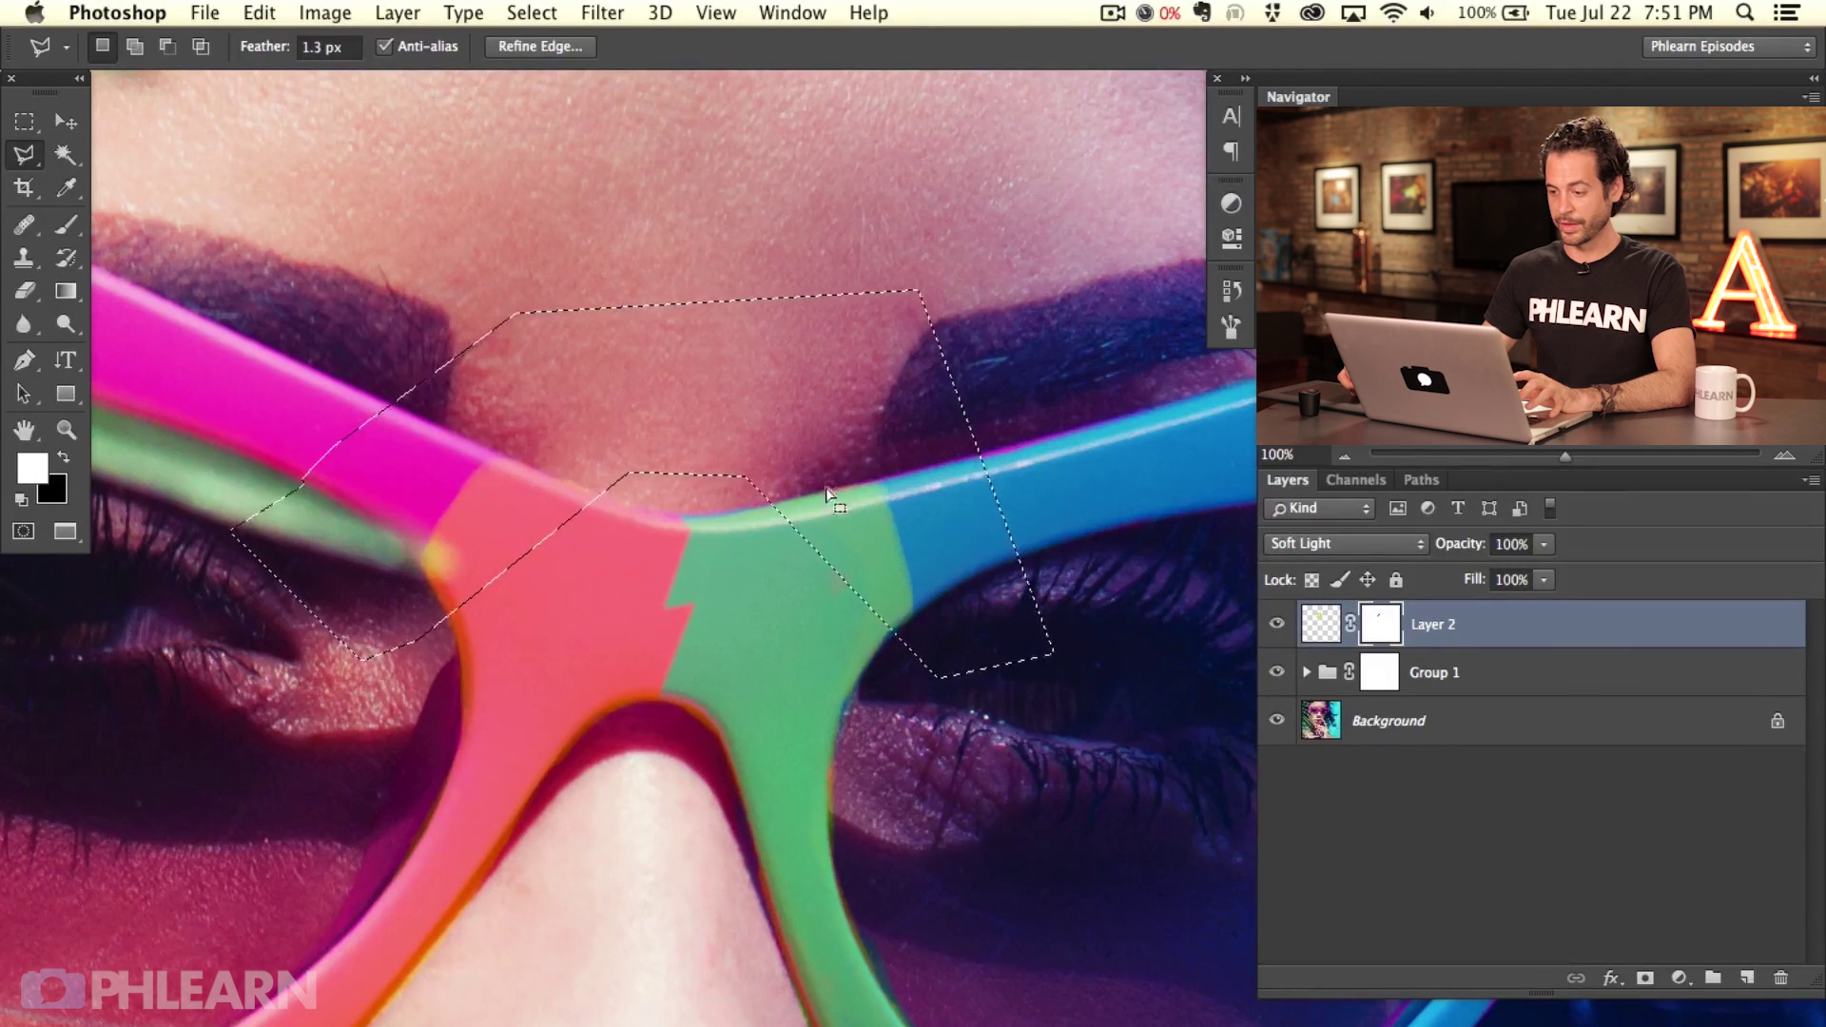
Step: Brush black on Layer 2's mask inside the selection to straighten the color boundaries on the frame, and deselect
key("b")
mouse_move(836, 526)
left_mouse_down()
mouse_move(886, 513)
mouse_move(784, 527)
mouse_move(864, 483)
mouse_move(794, 570)
mouse_move(881, 467)
mouse_move(894, 623)
mouse_move(812, 460)
mouse_move(634, 421)
mouse_move(541, 495)
mouse_move(397, 687)
mouse_move(503, 421)
mouse_move(499, 499)
mouse_move(428, 589)
left_mouse_up()
key("x")
key("super+d")
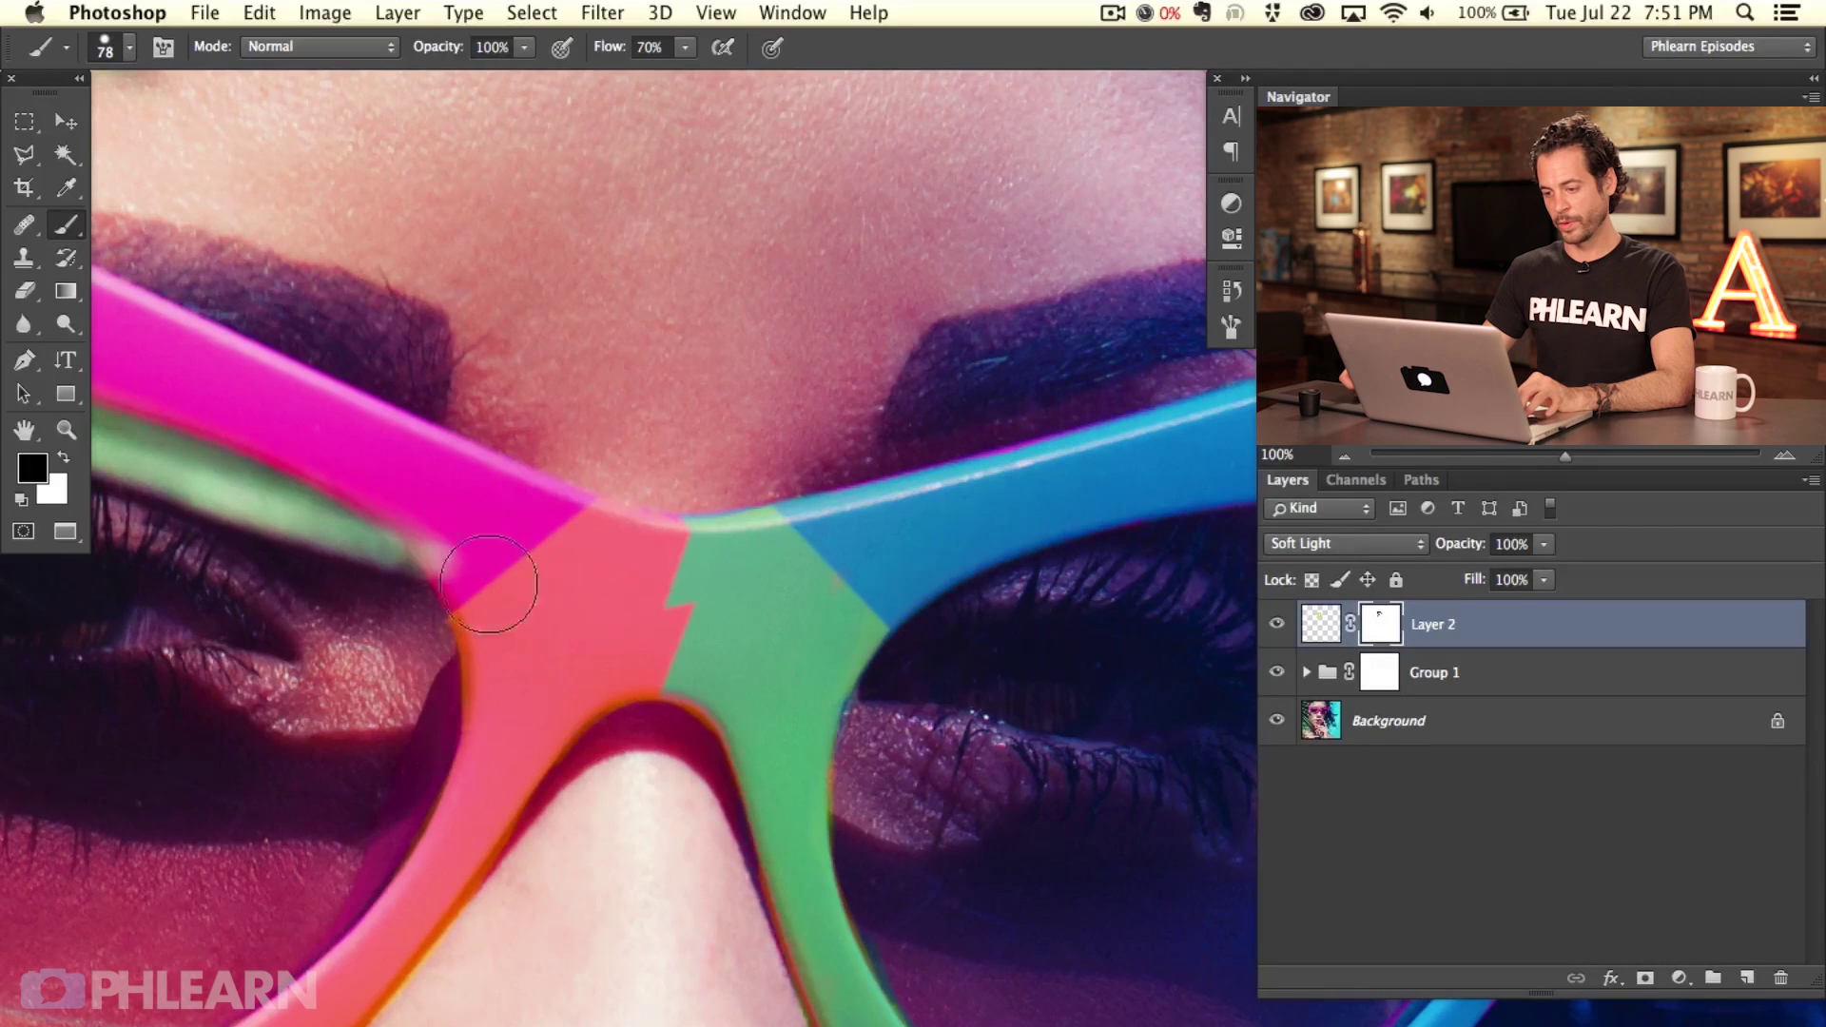
key("super+minus")
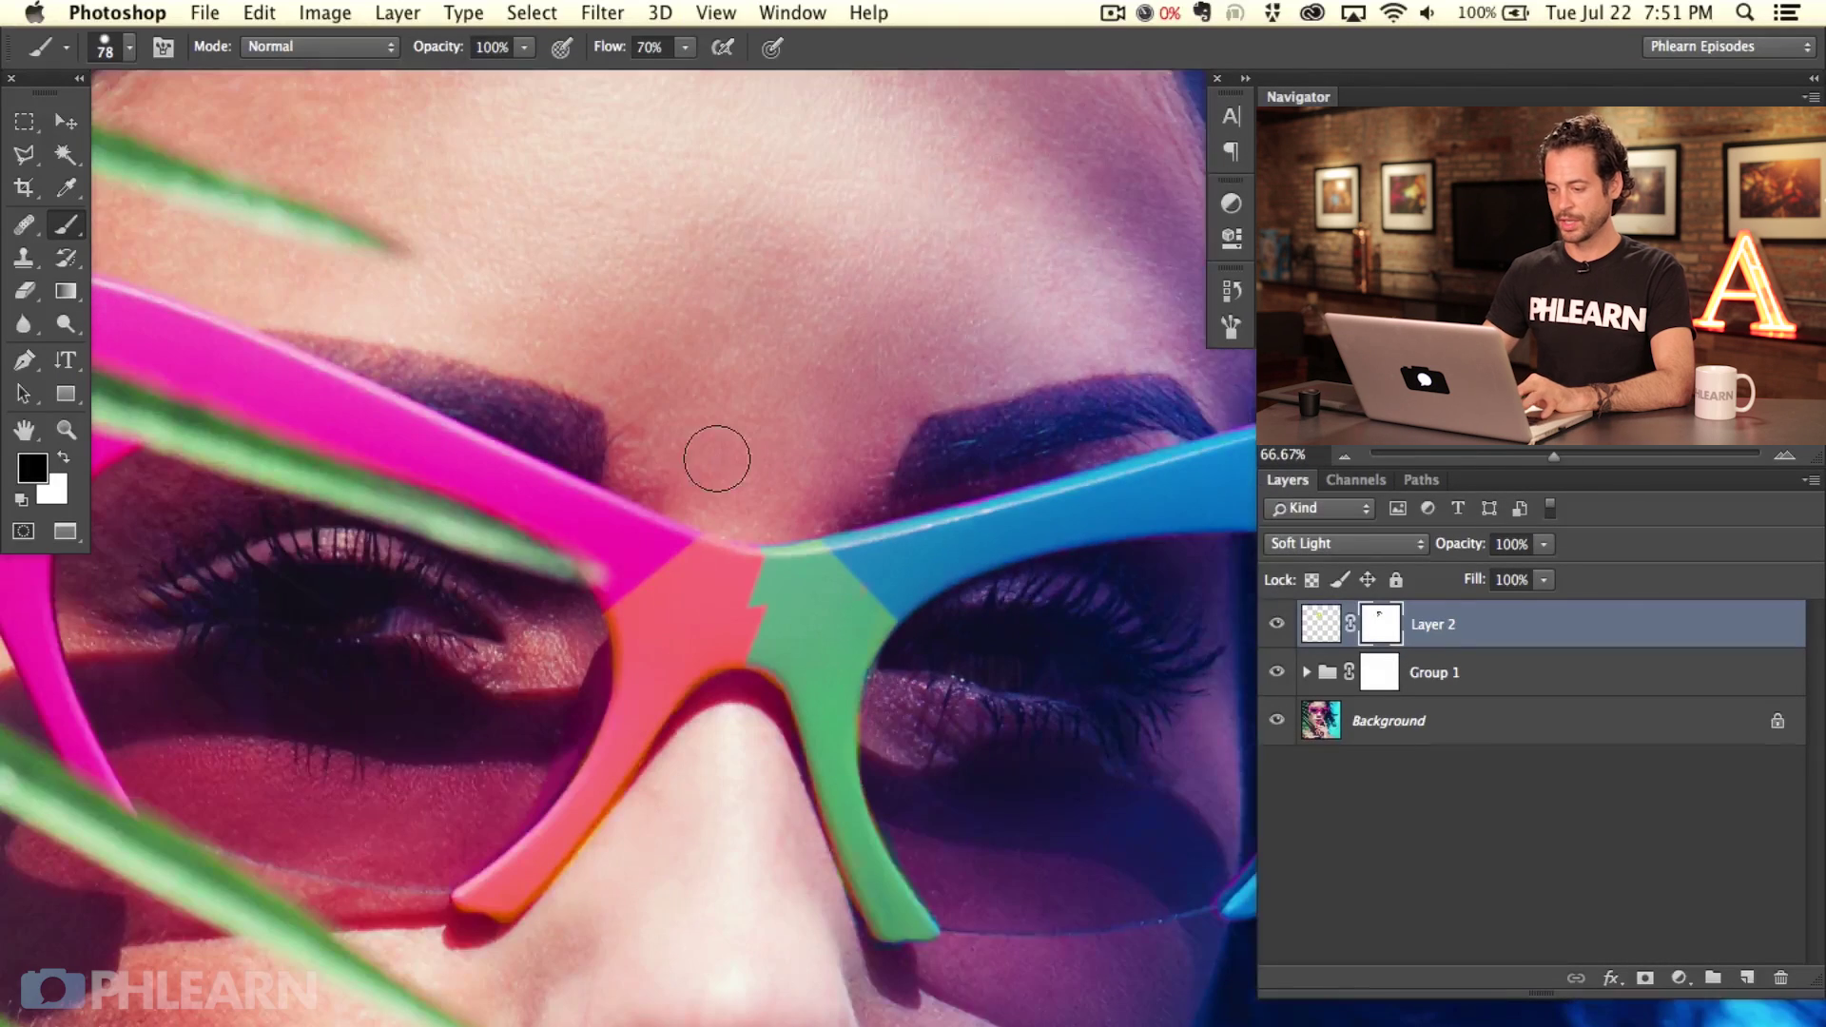
left_click_drag(801, 814, 754, 672)
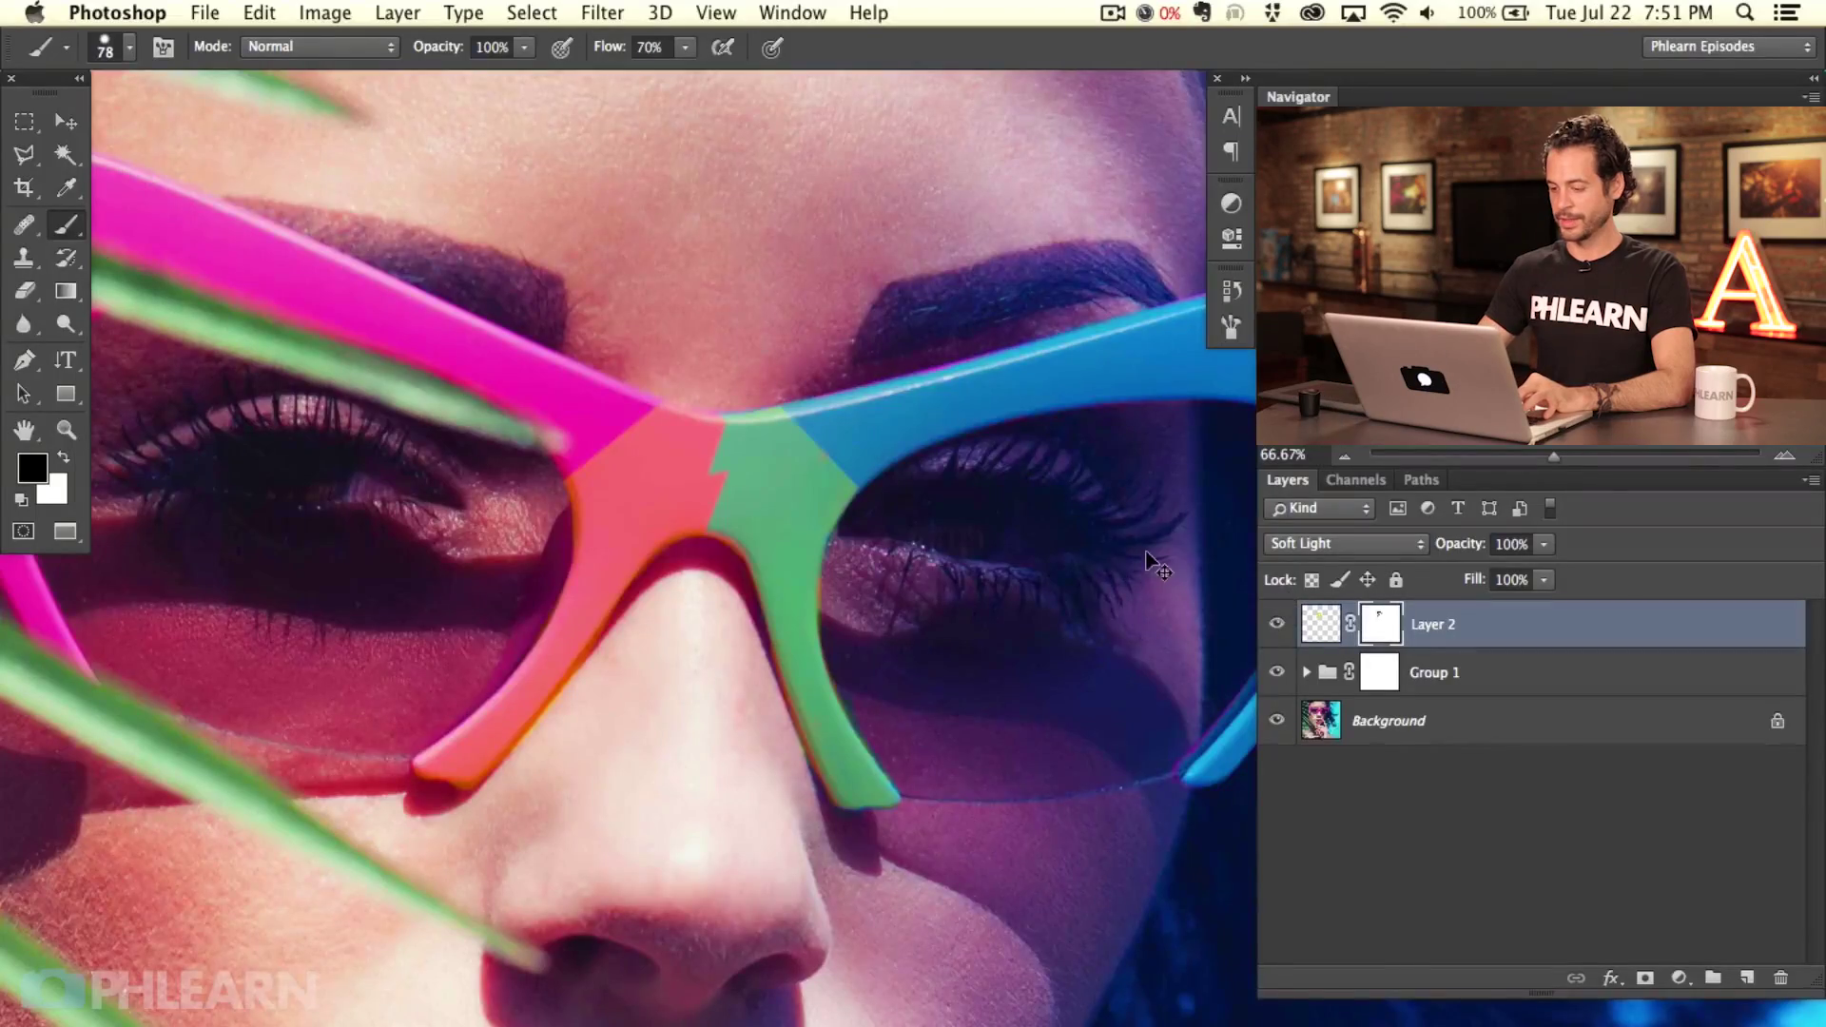
key("super+minus")
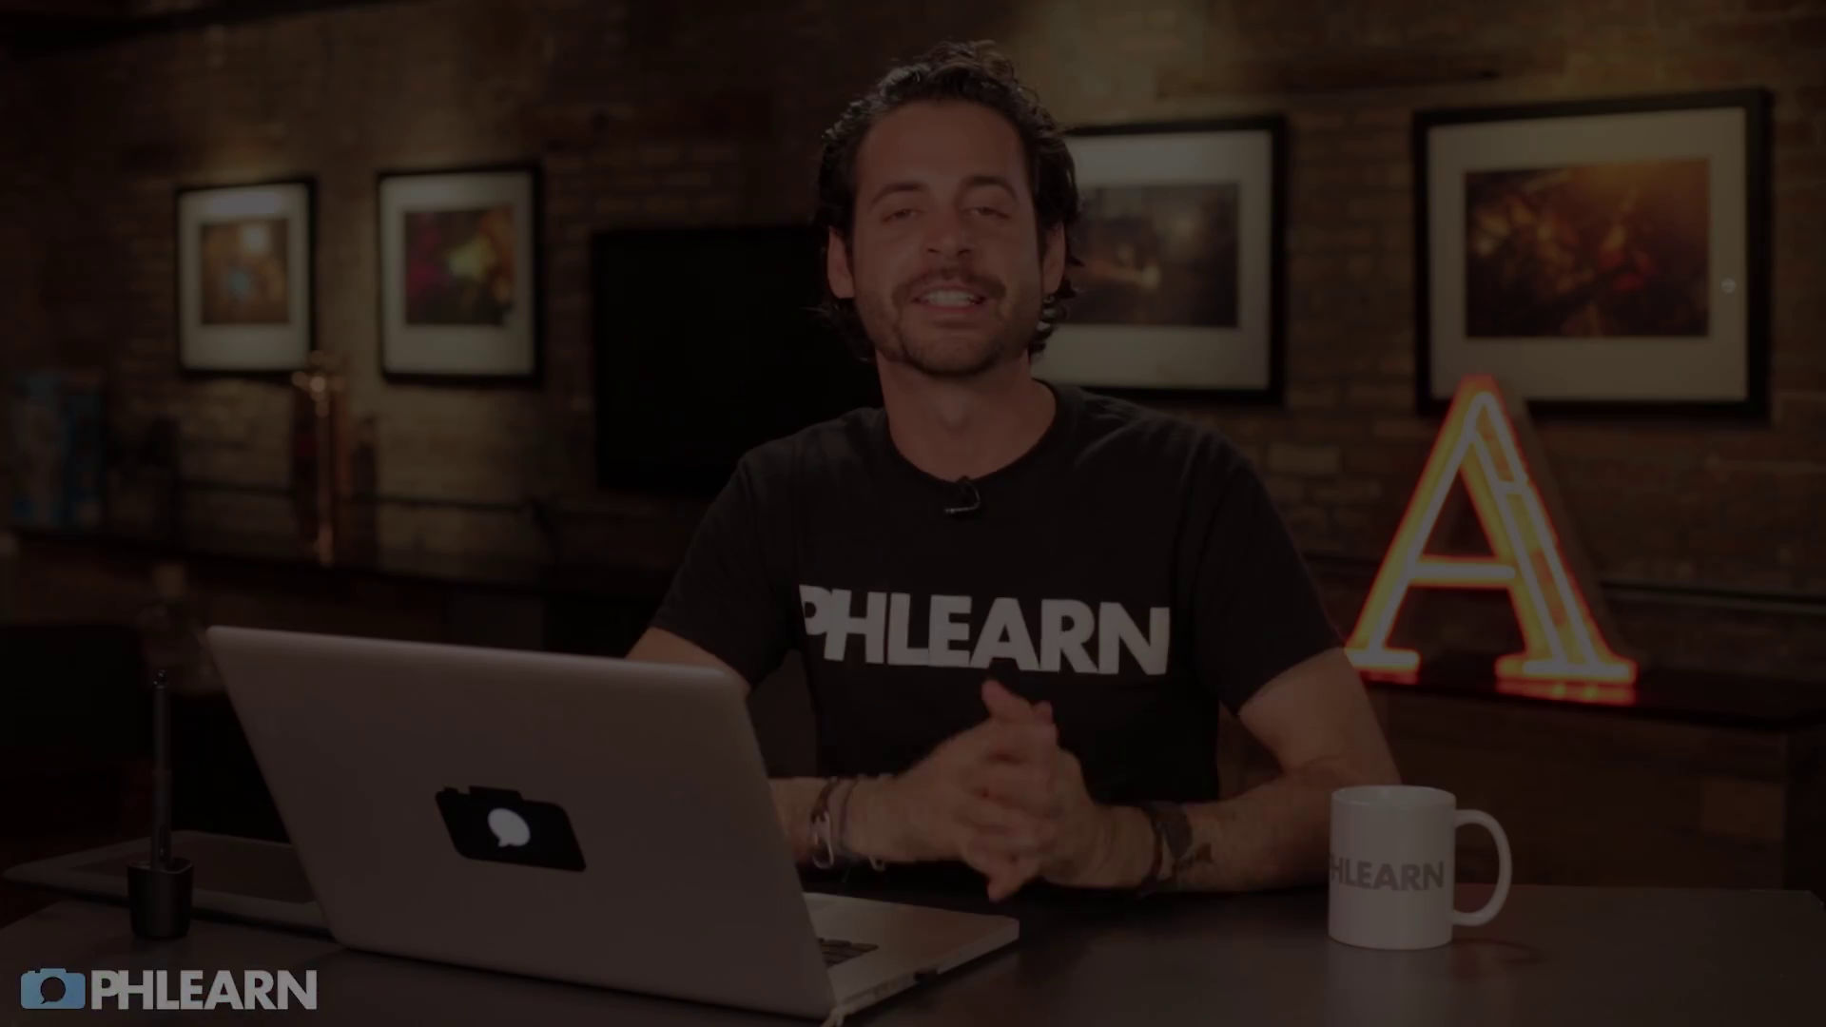